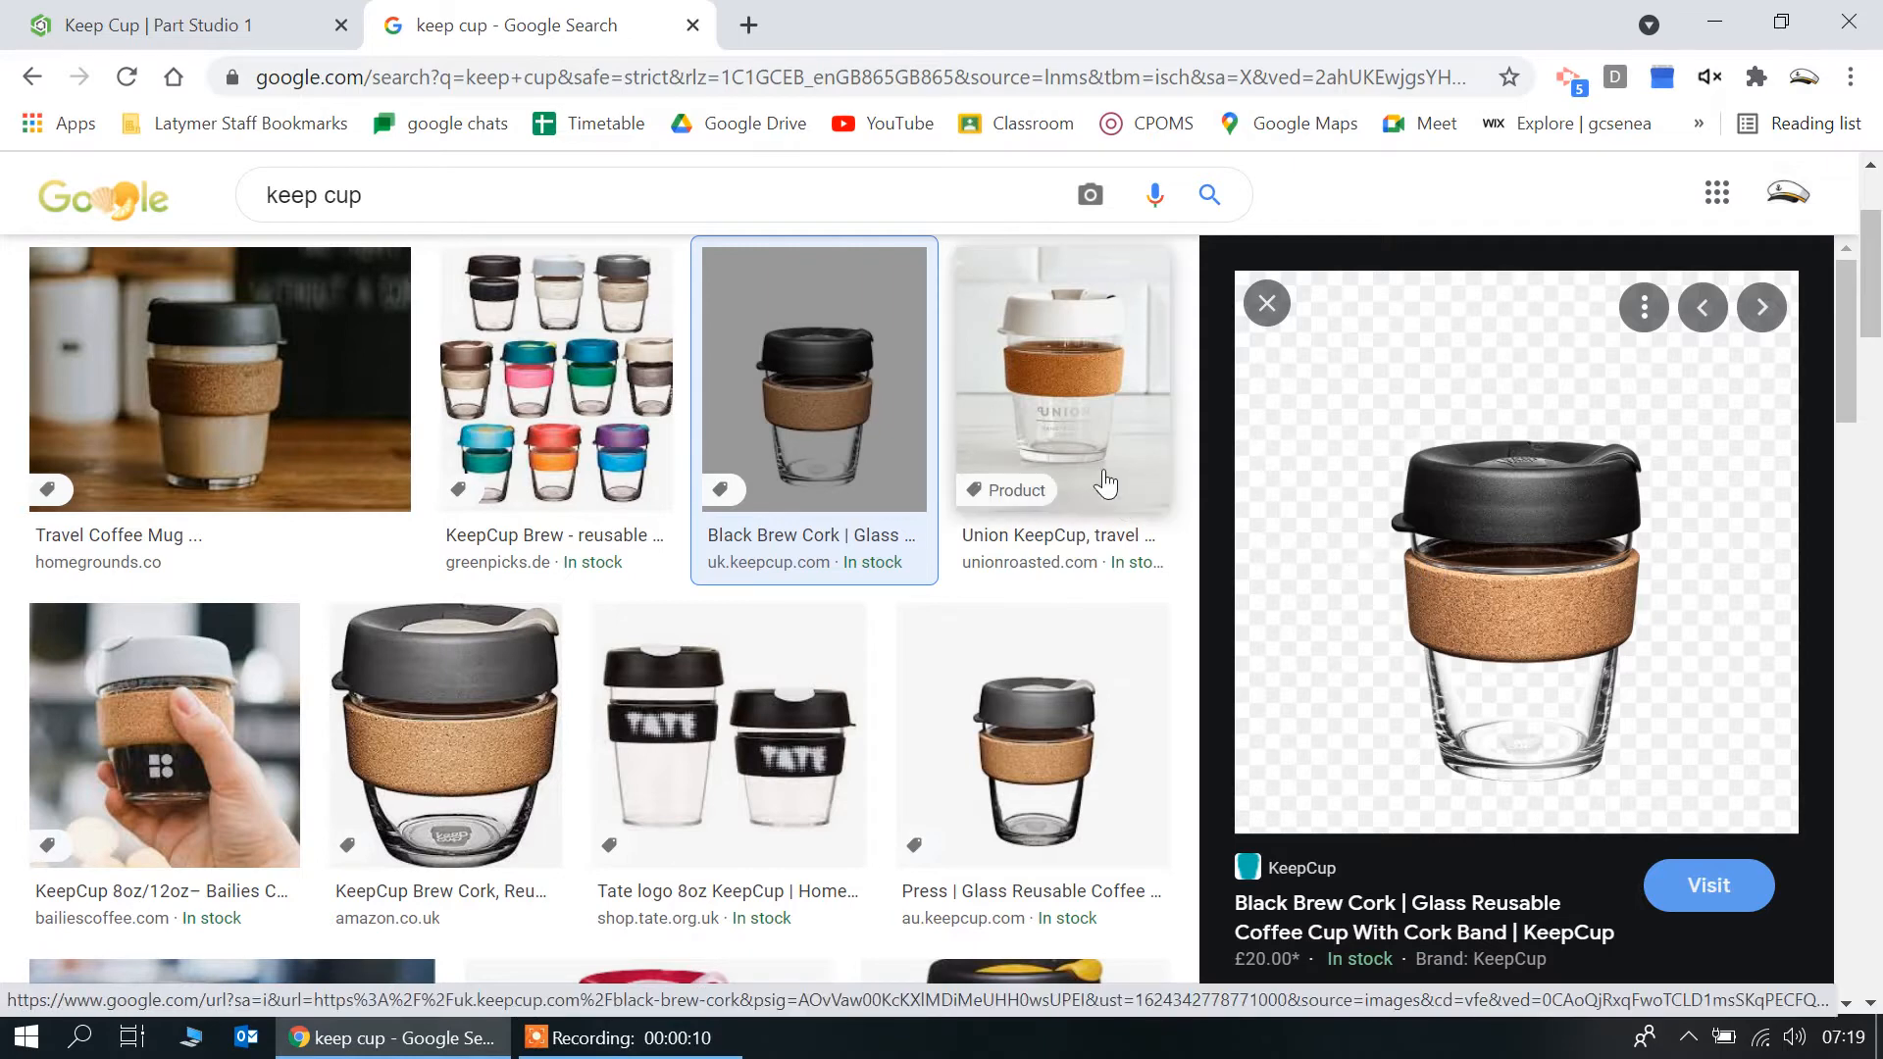
Switch to the Keep Cup part studio in Onshape and start a sketch on the Front plane, viewed straight on
left_click(92, 20)
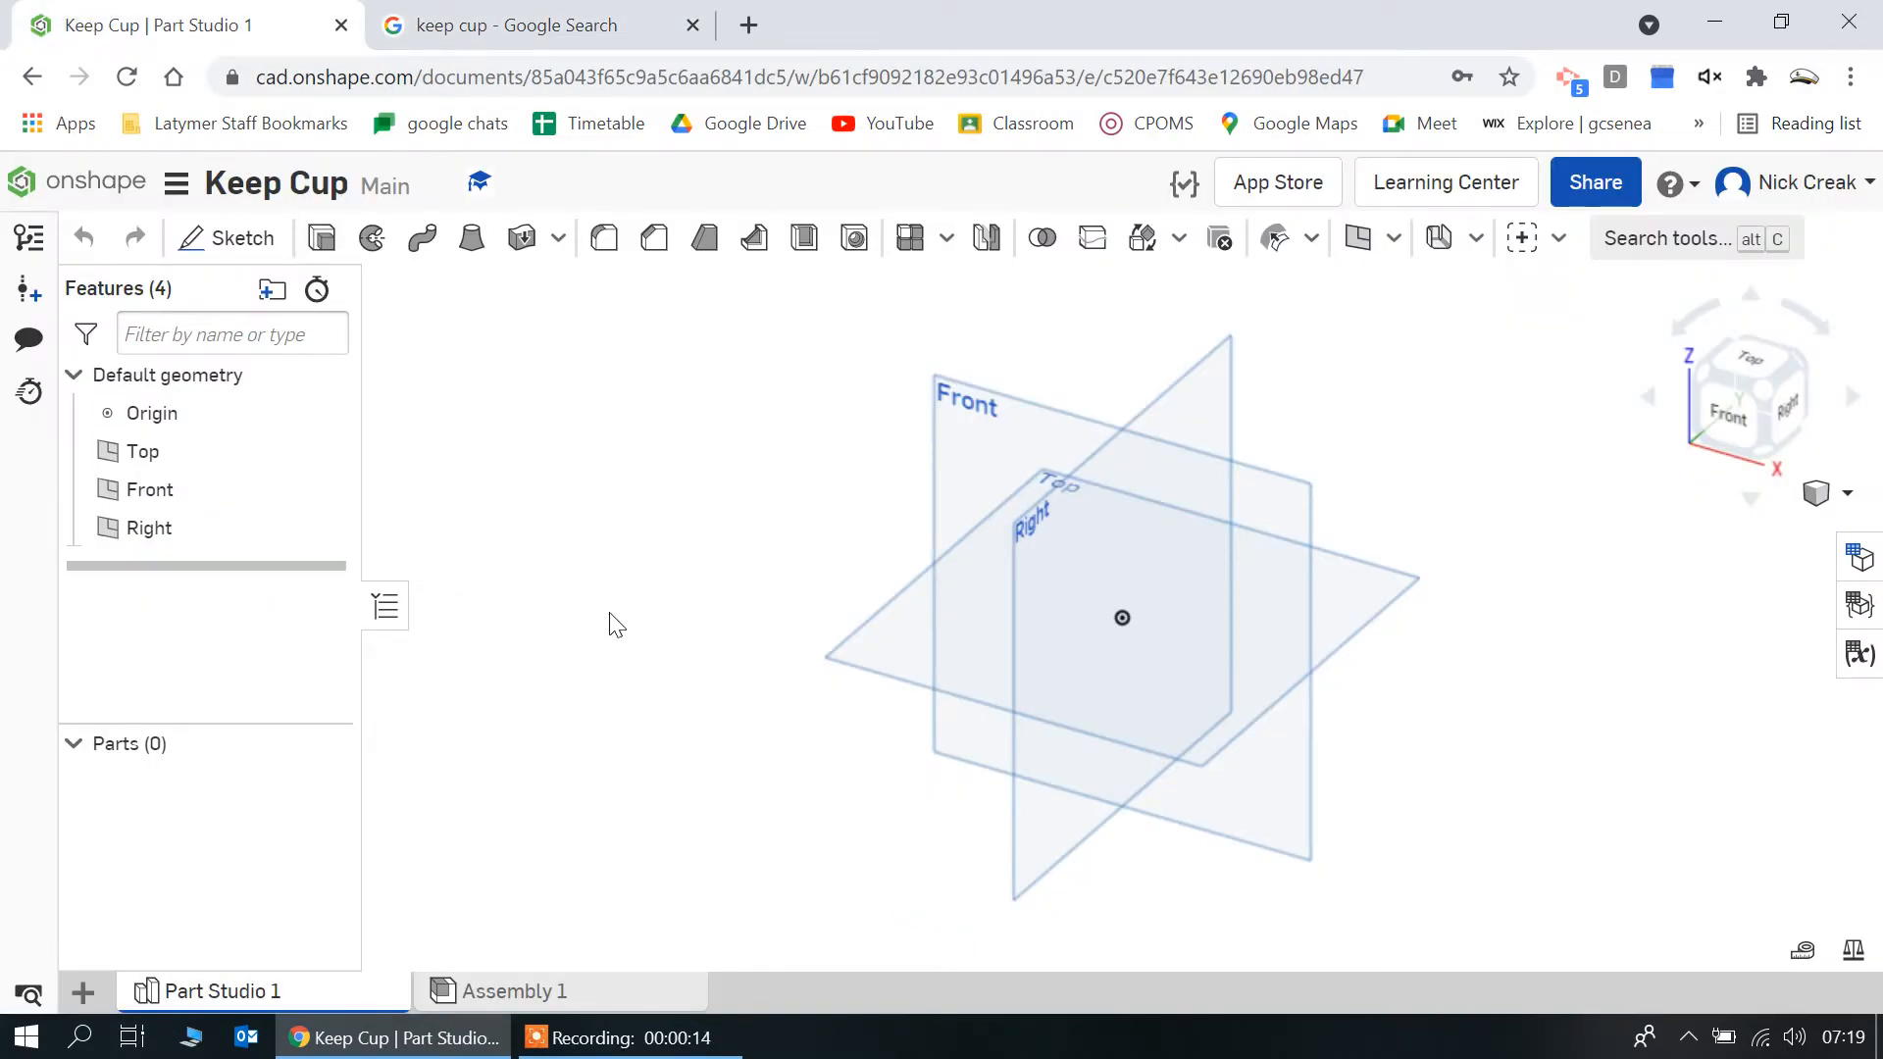
right_click_drag(616, 625, 662, 588)
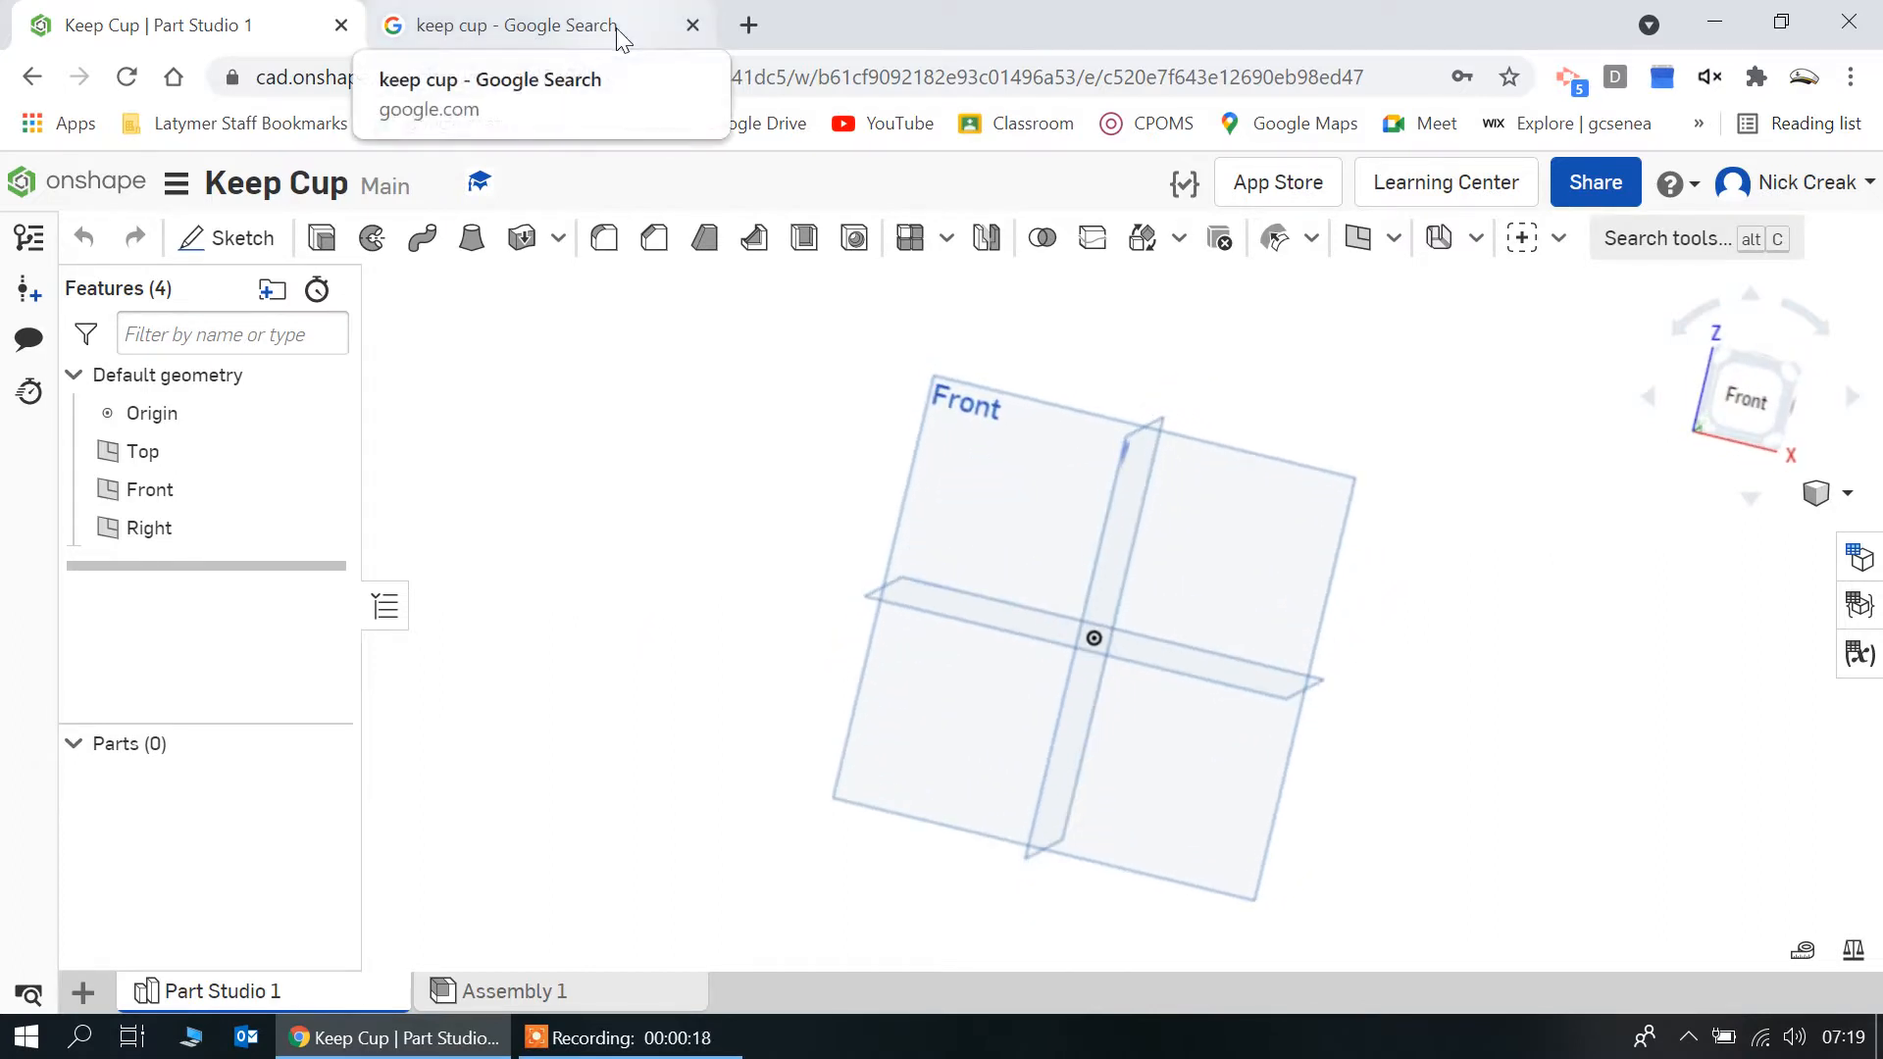
mouse_move(647, 1039)
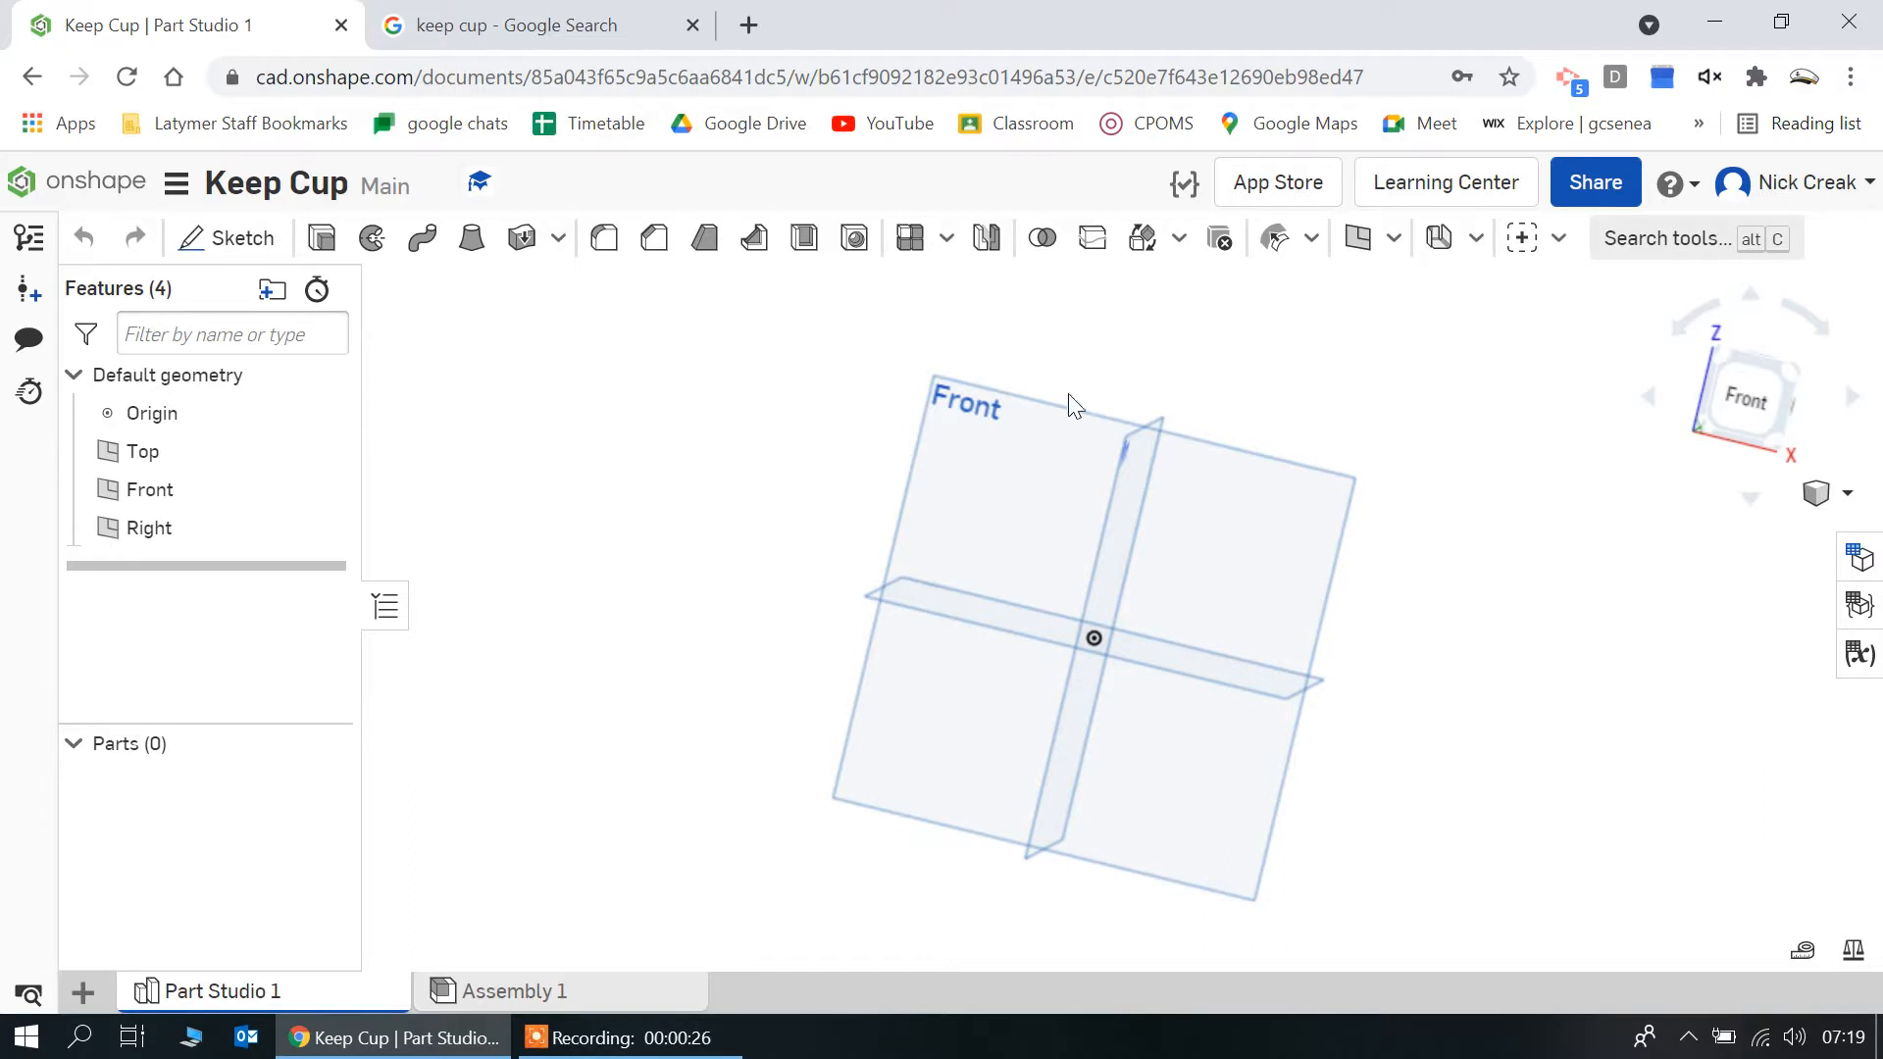
left_click(1010, 500)
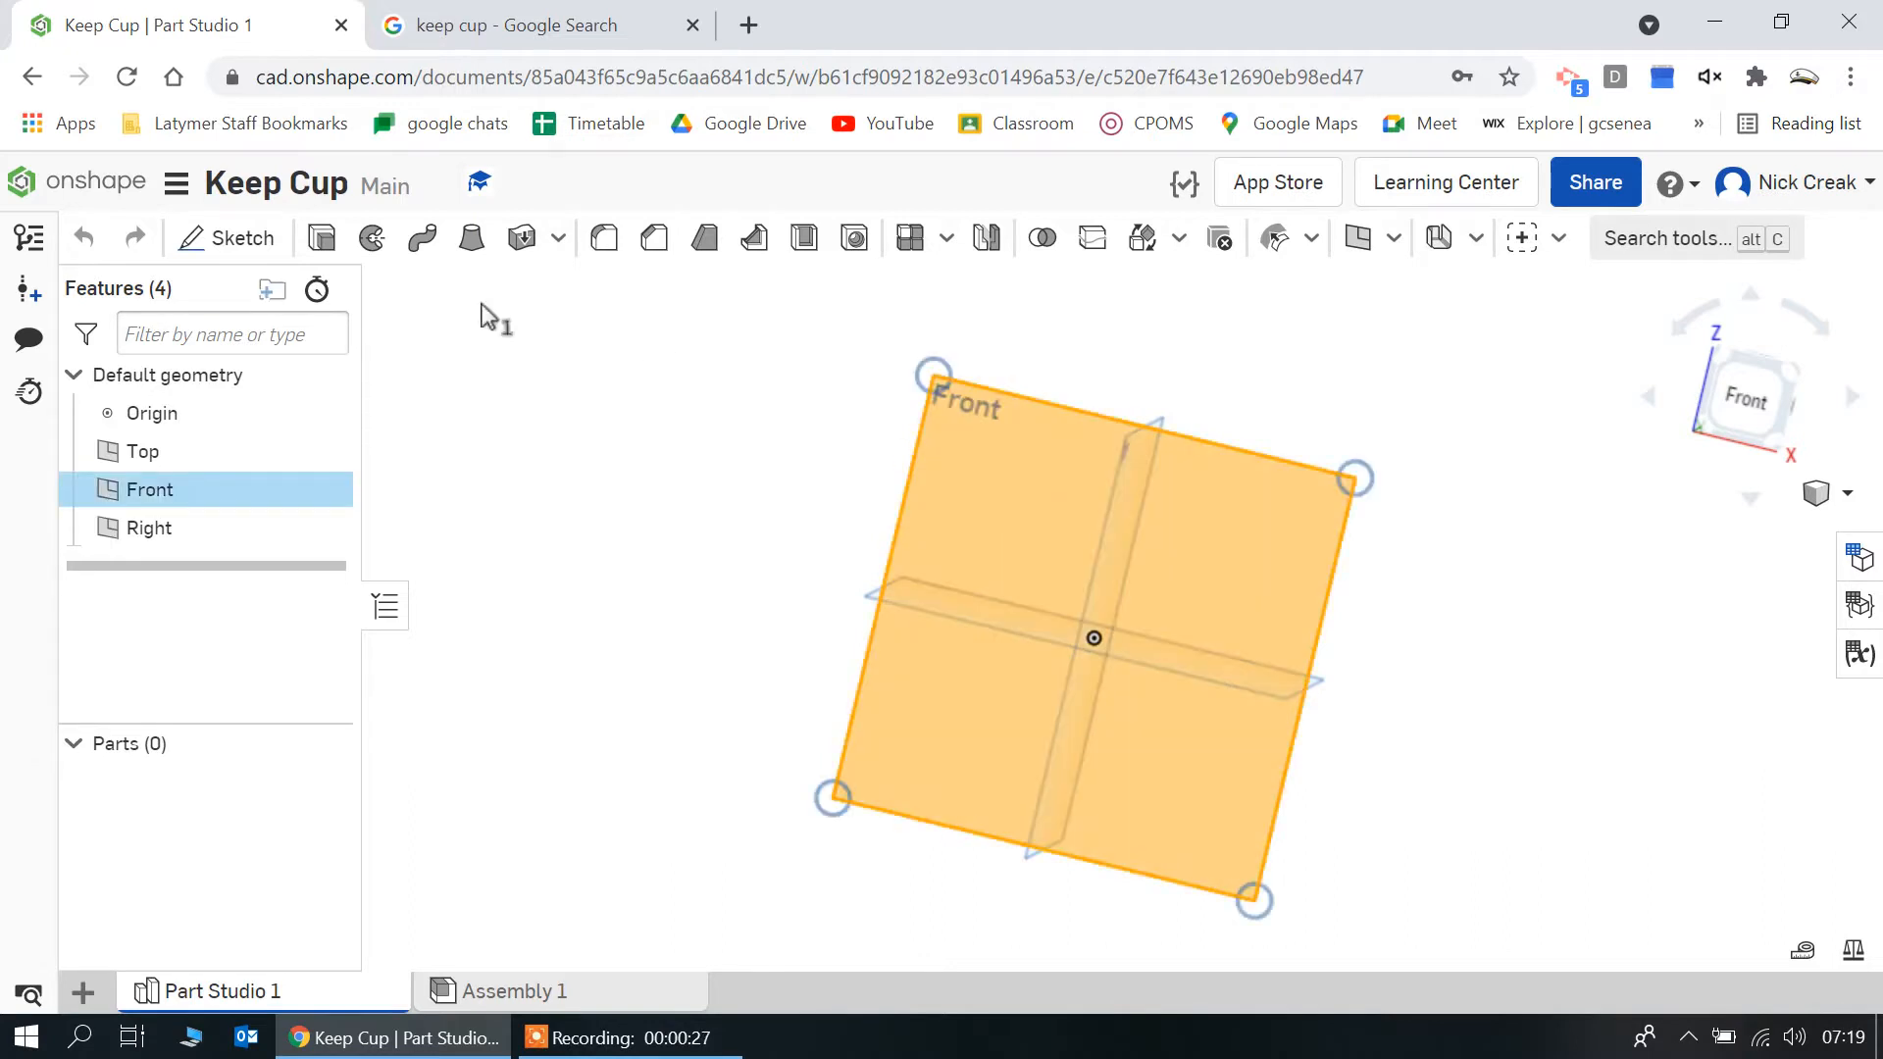
left_click(232, 238)
left_click(1751, 396)
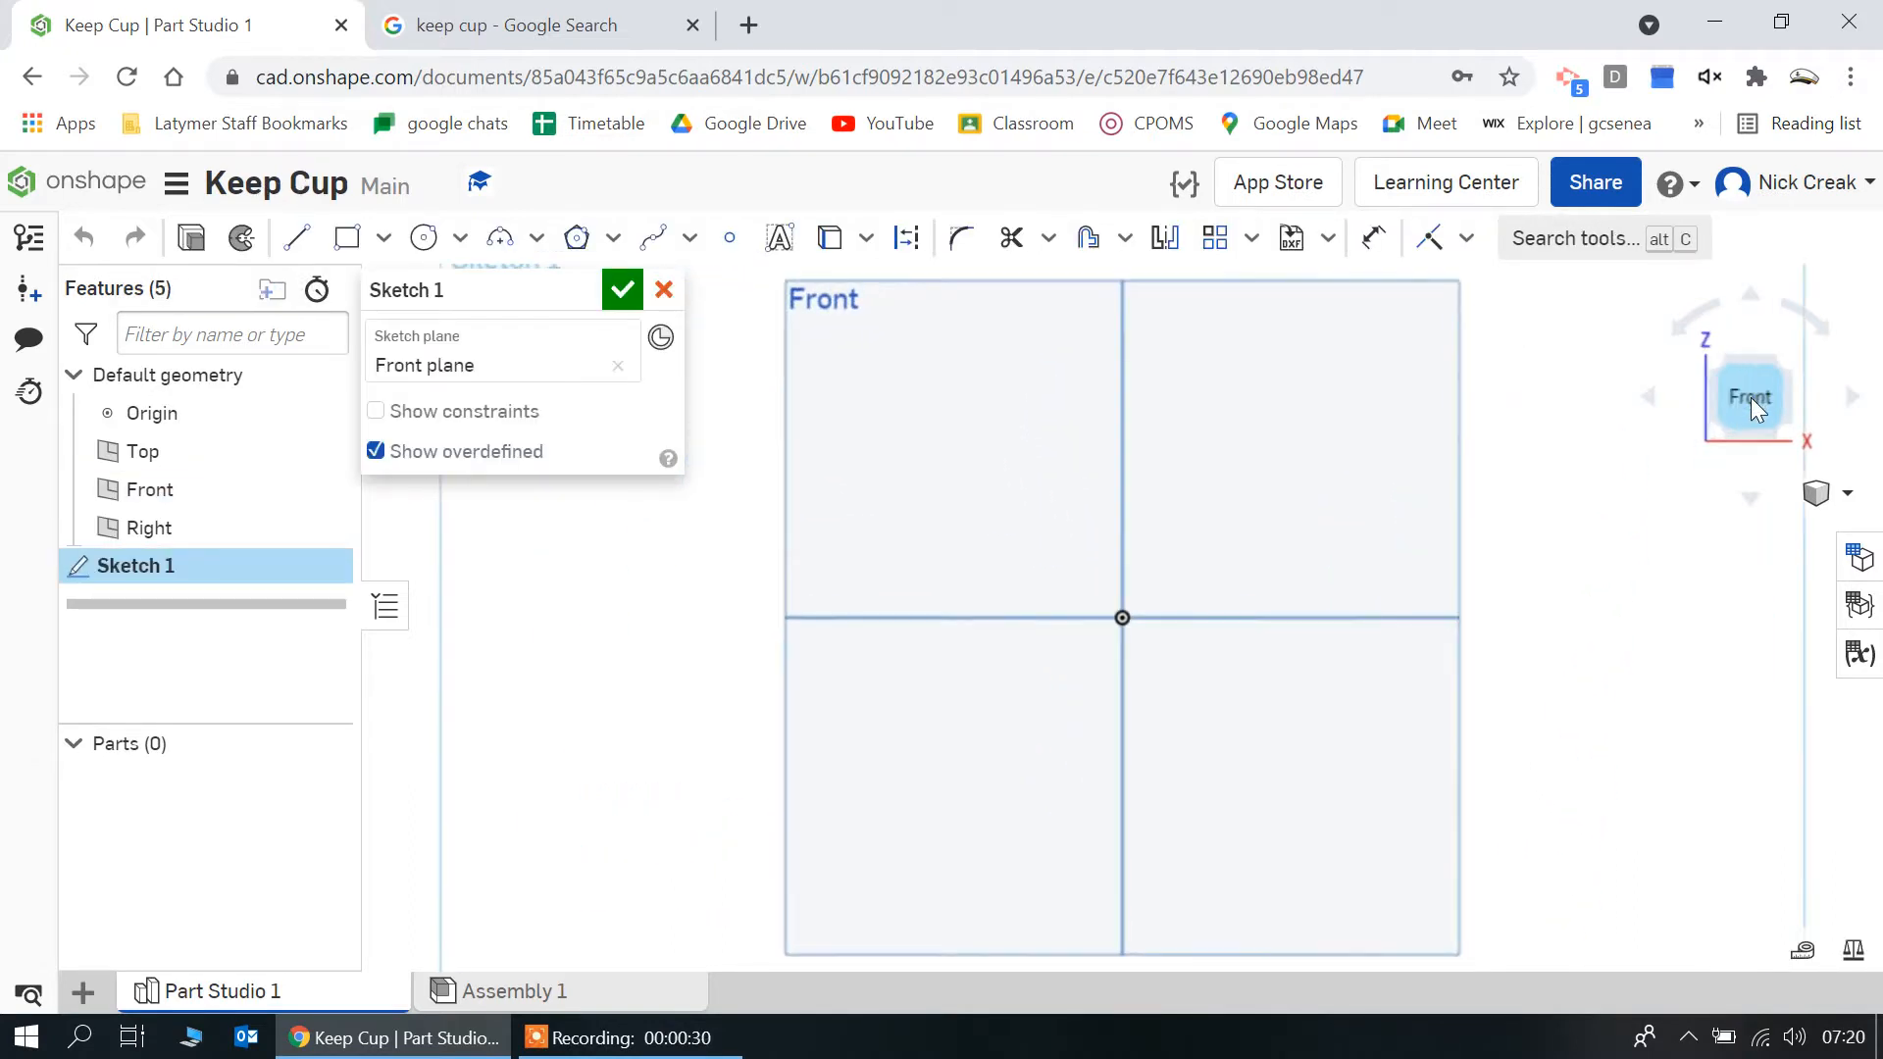
Sketch a horizontal base line from the origin along the negative X direction and set its length to 40 mm
left_click(294, 242)
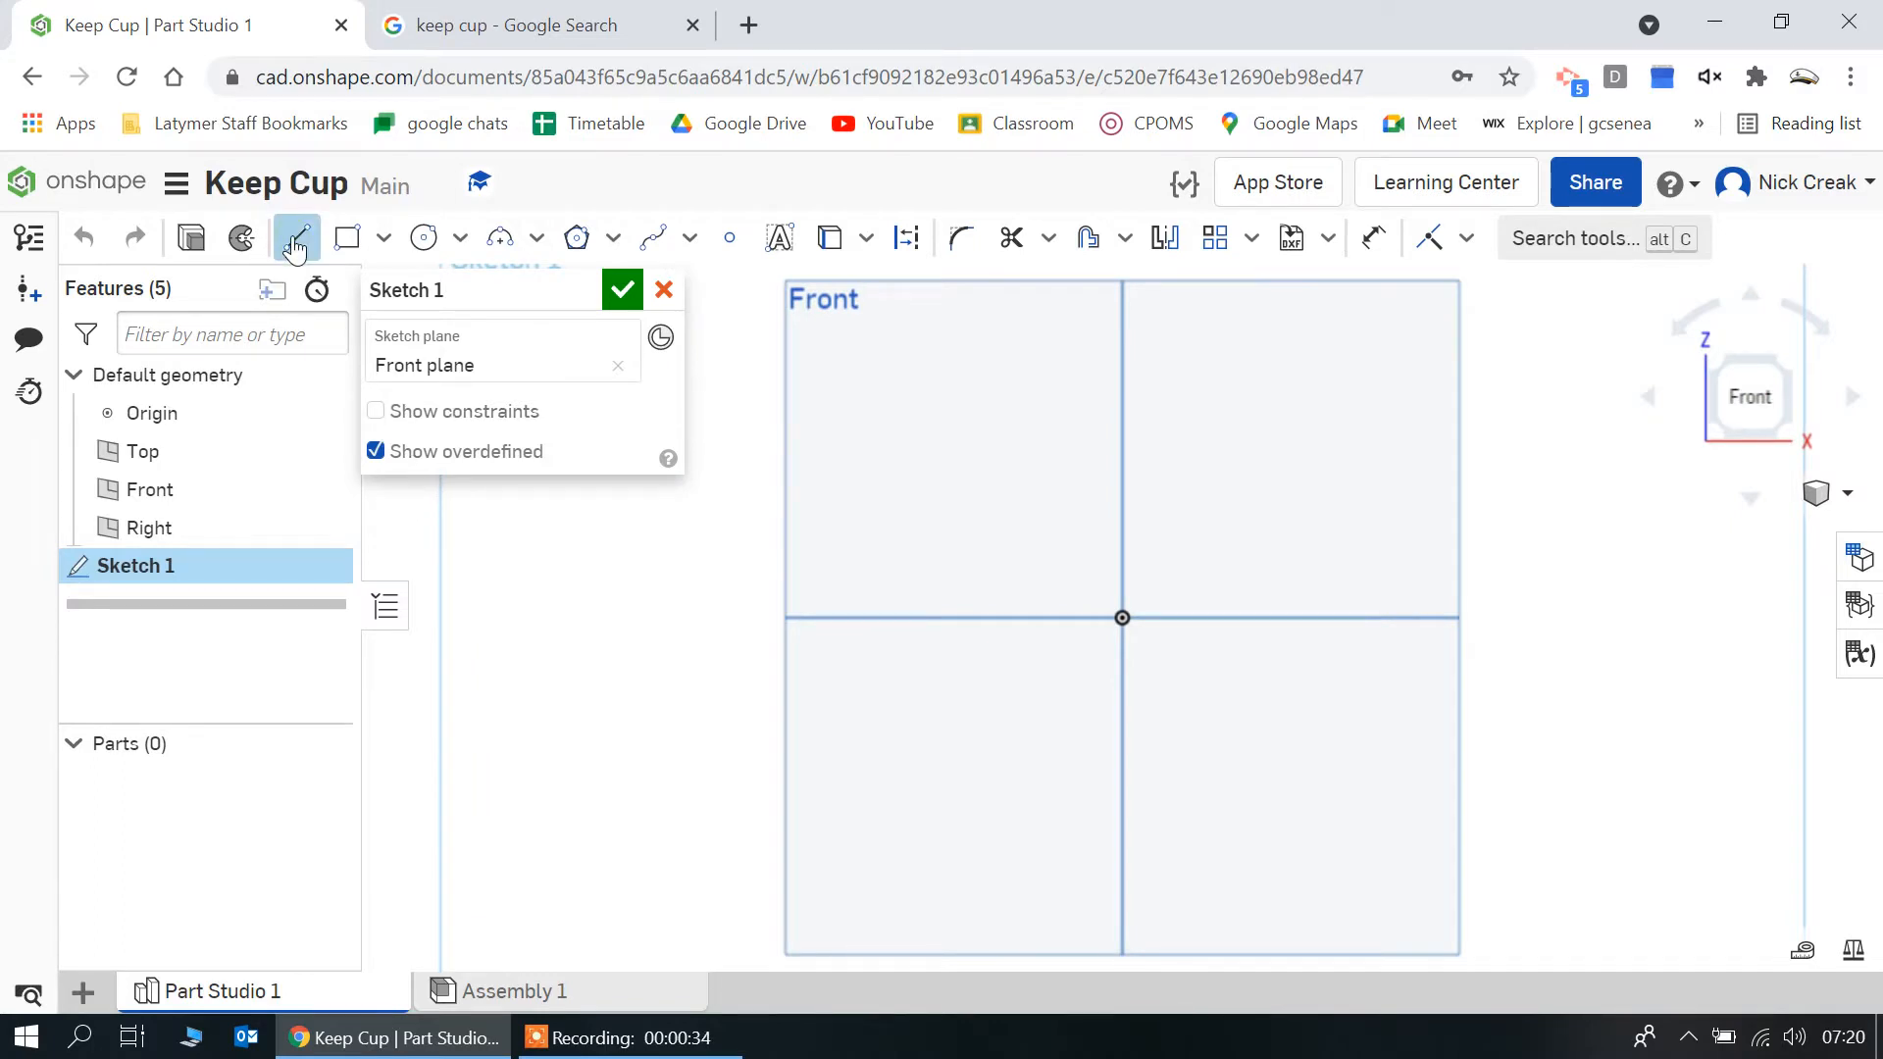
left_click(1133, 626)
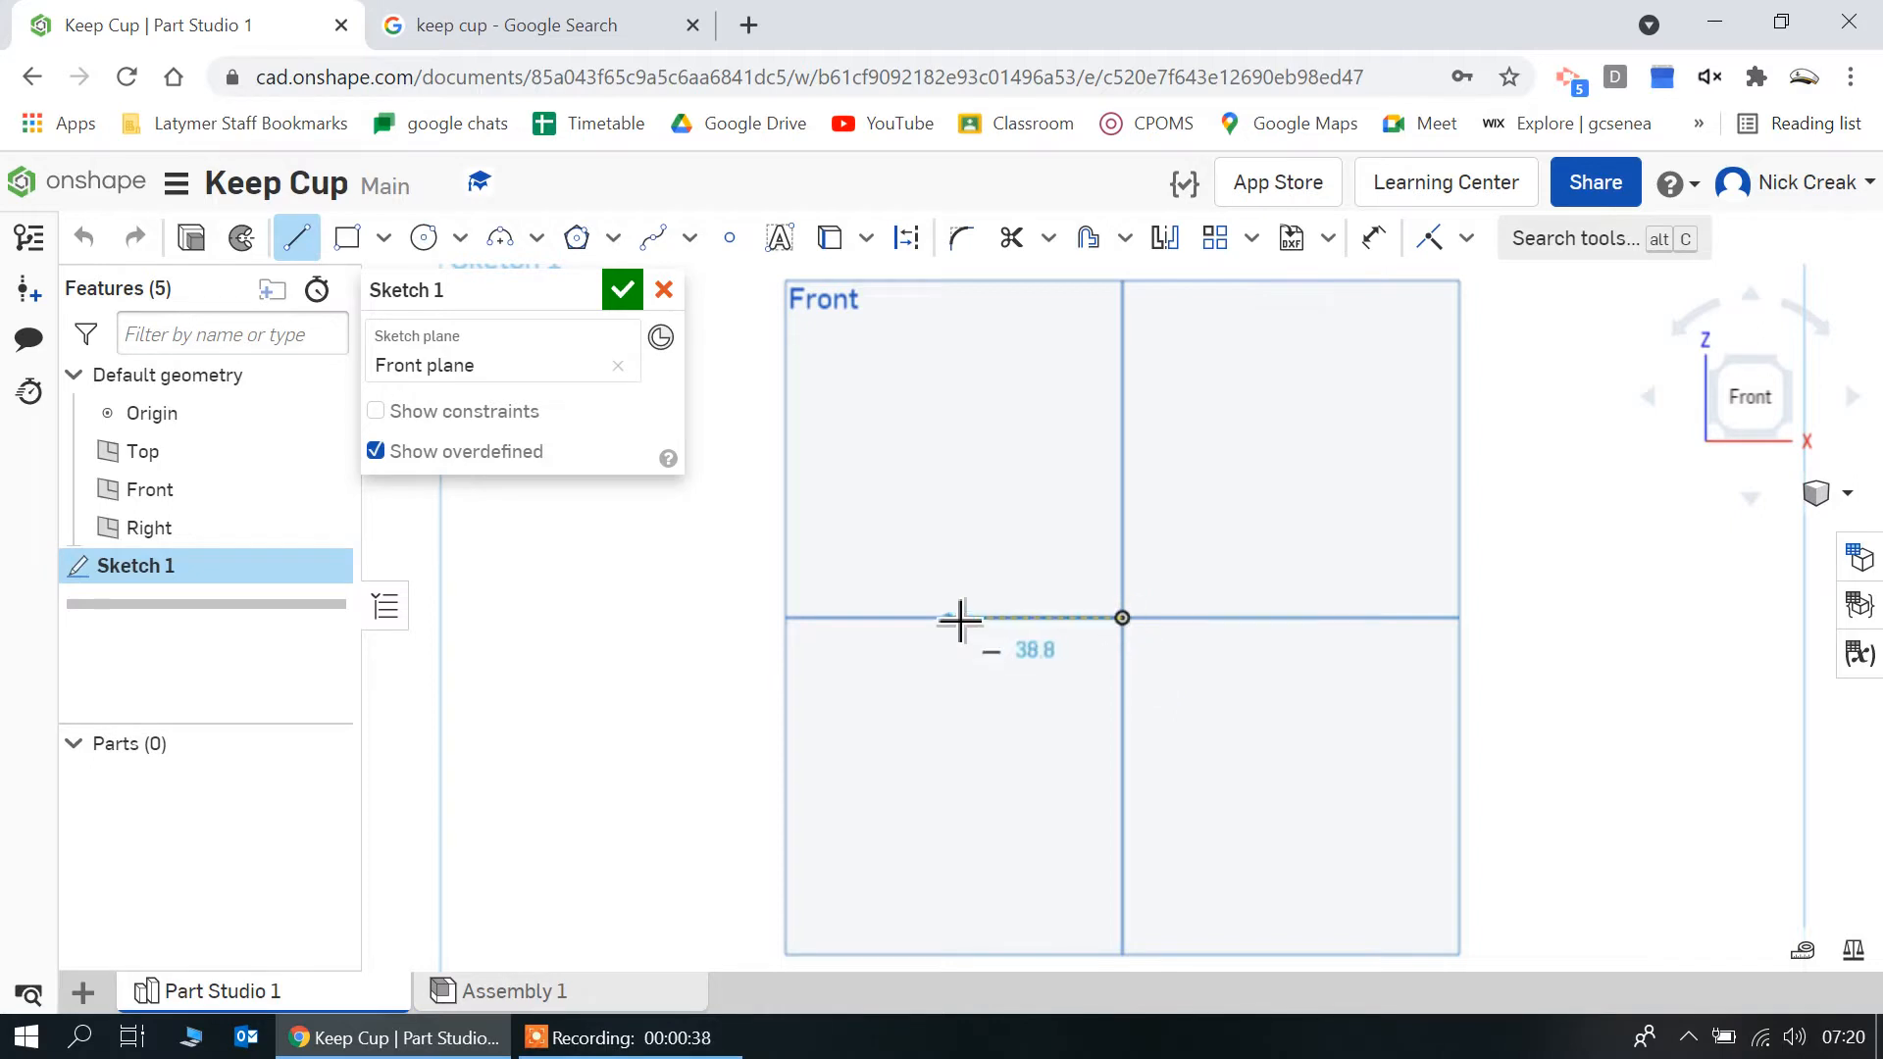
left_click(960, 620)
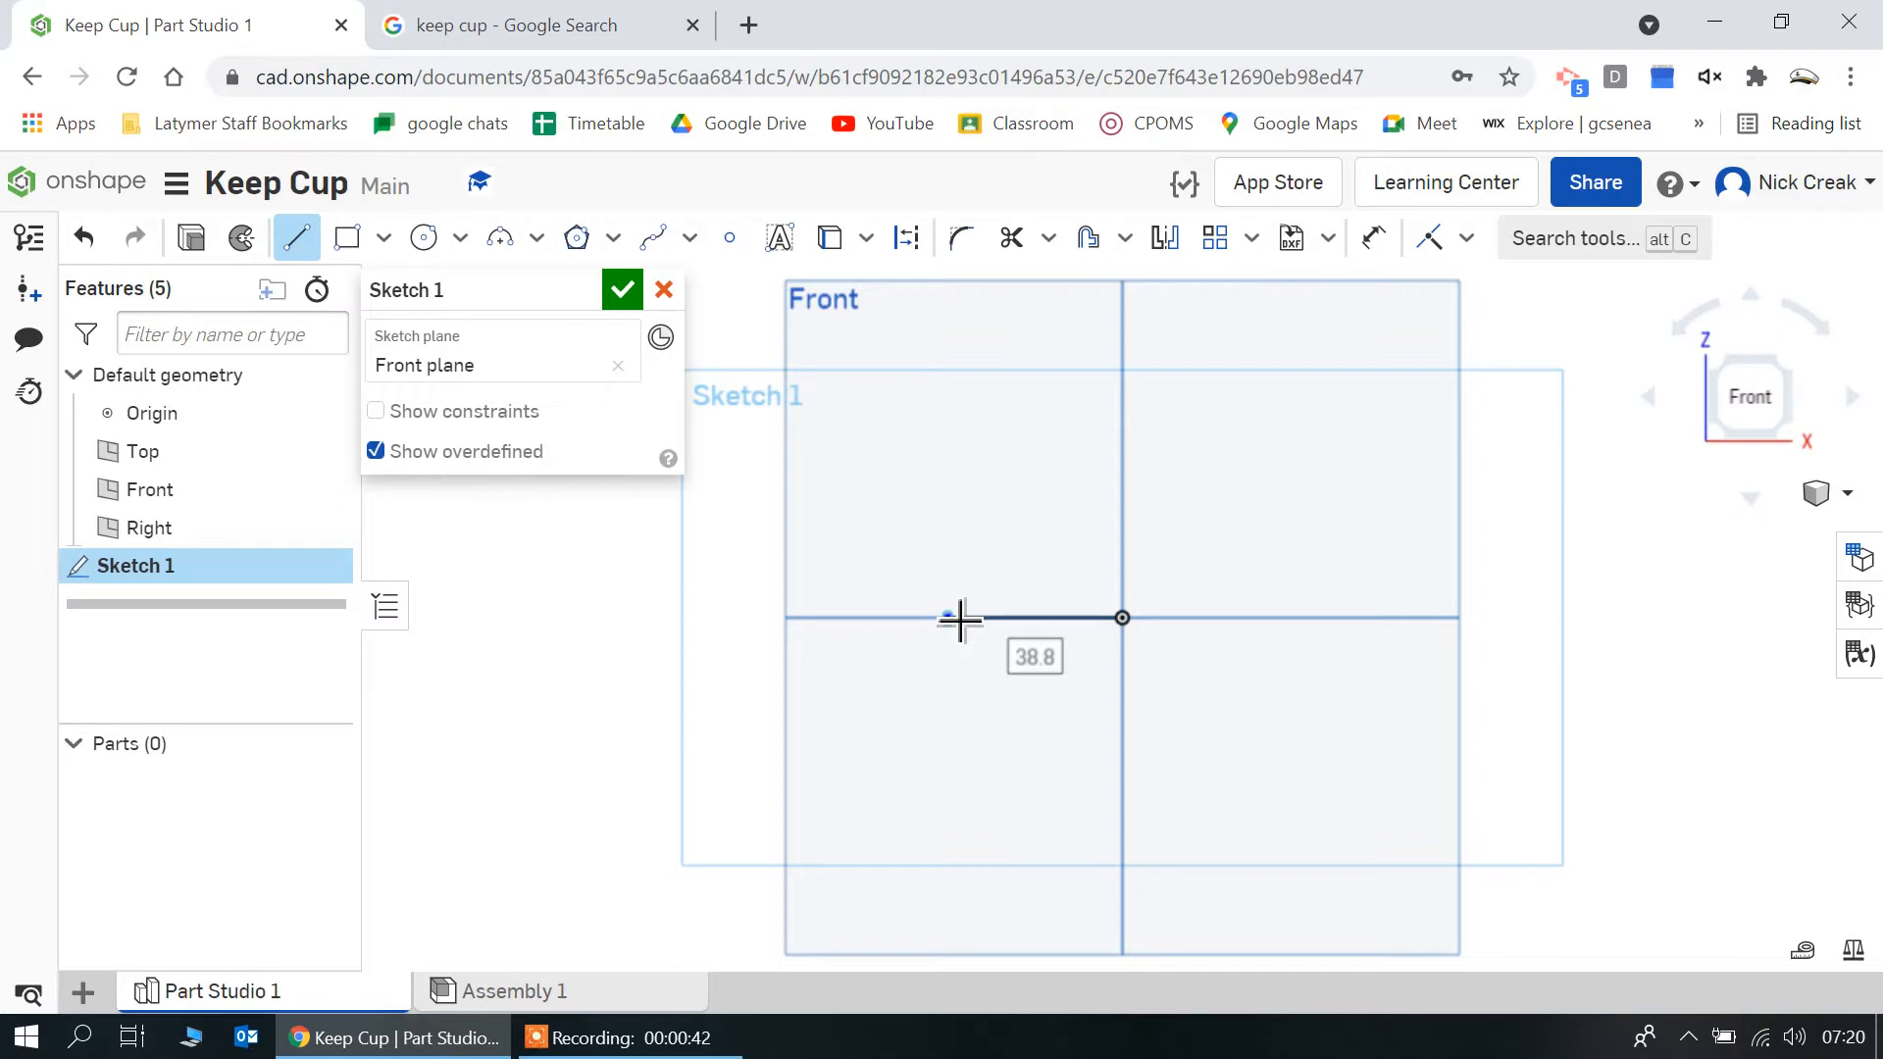
type("40")
key("Return")
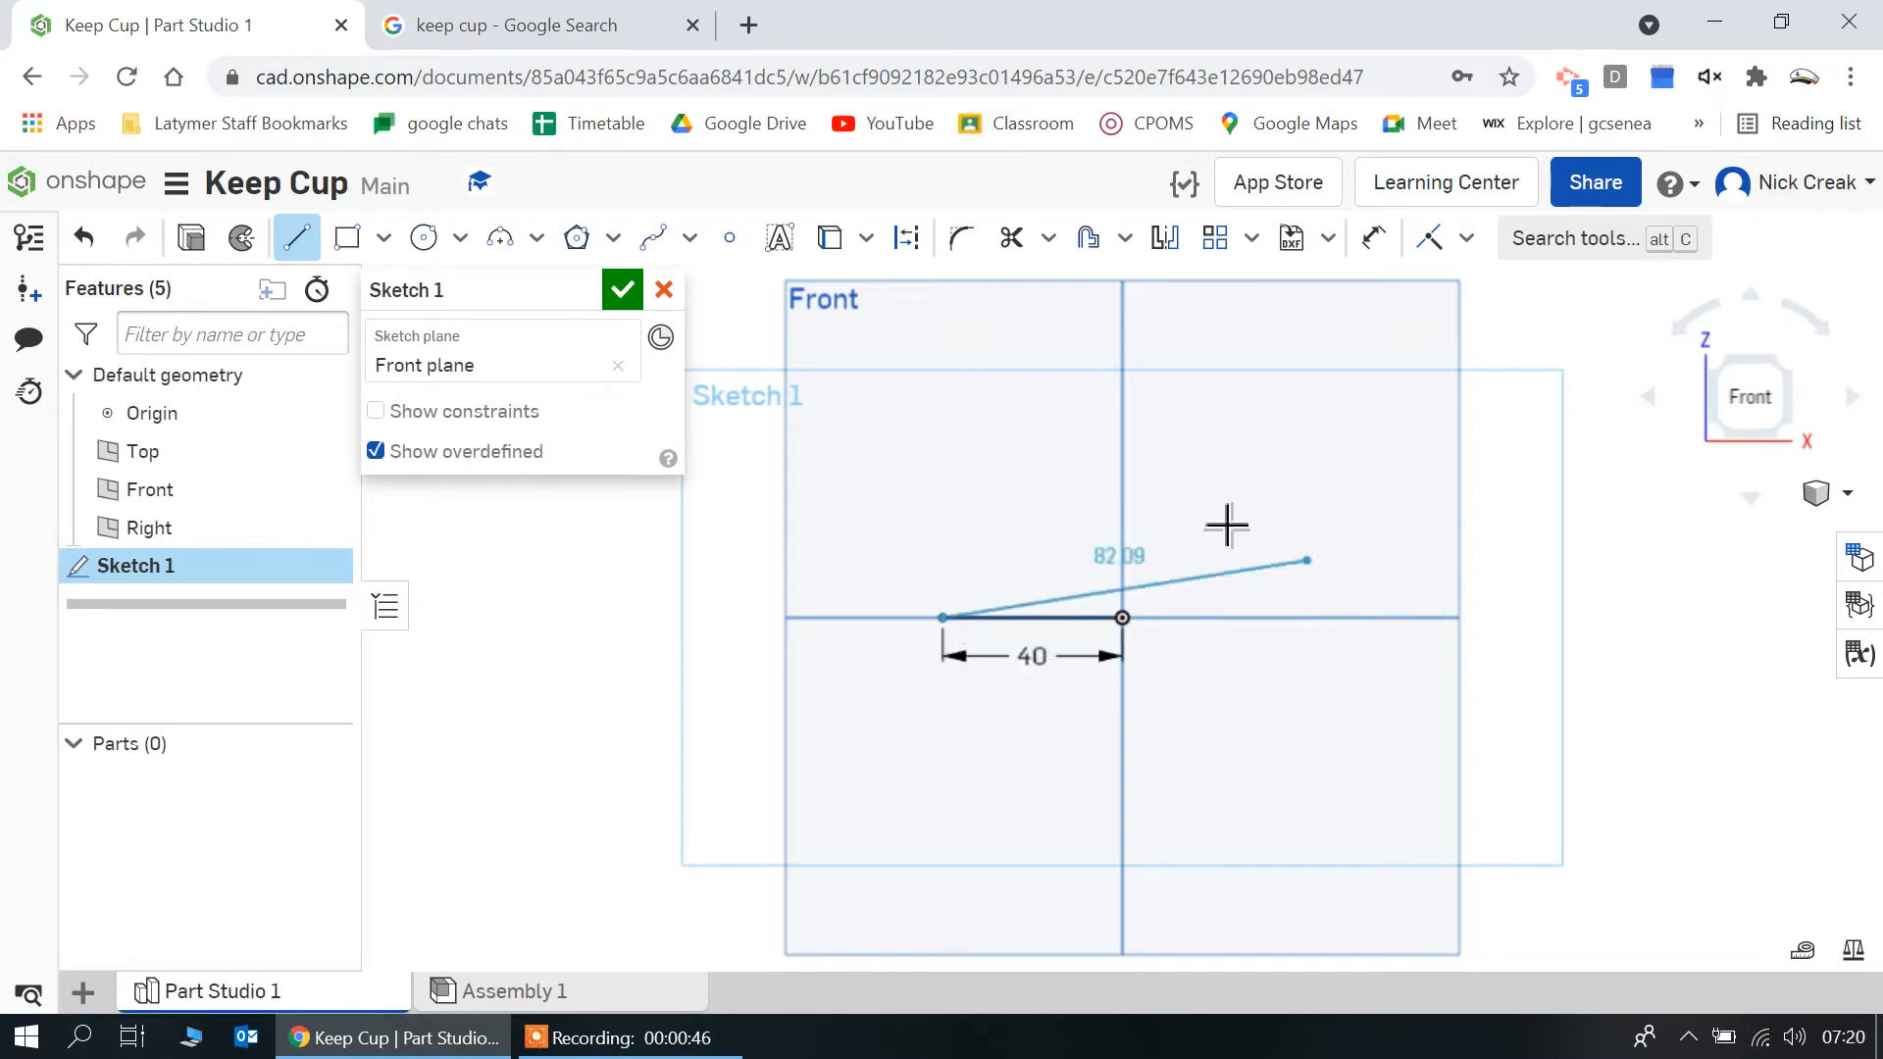
Continue with a 100 mm vertical line upward from the base's outer end and close the rectangle back to the origin
scroll(1063, 811, "down", 3)
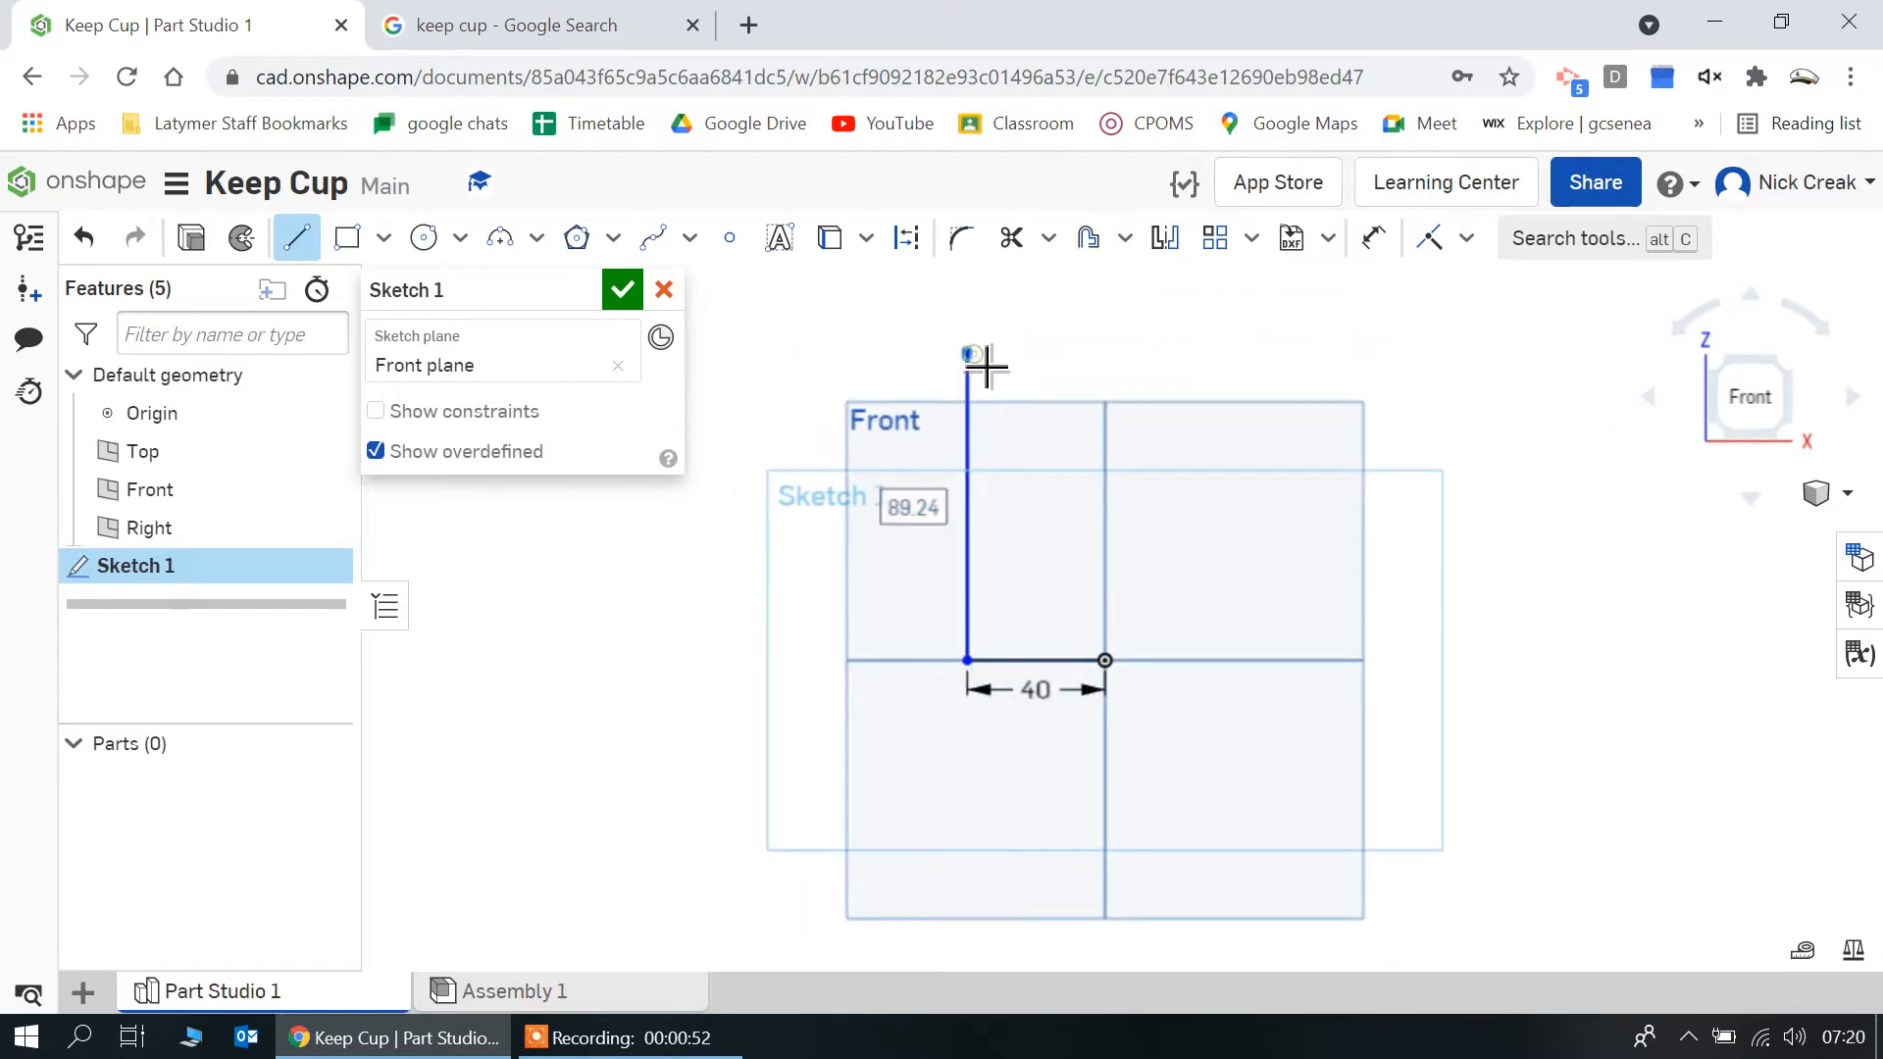
type("100")
key("Return")
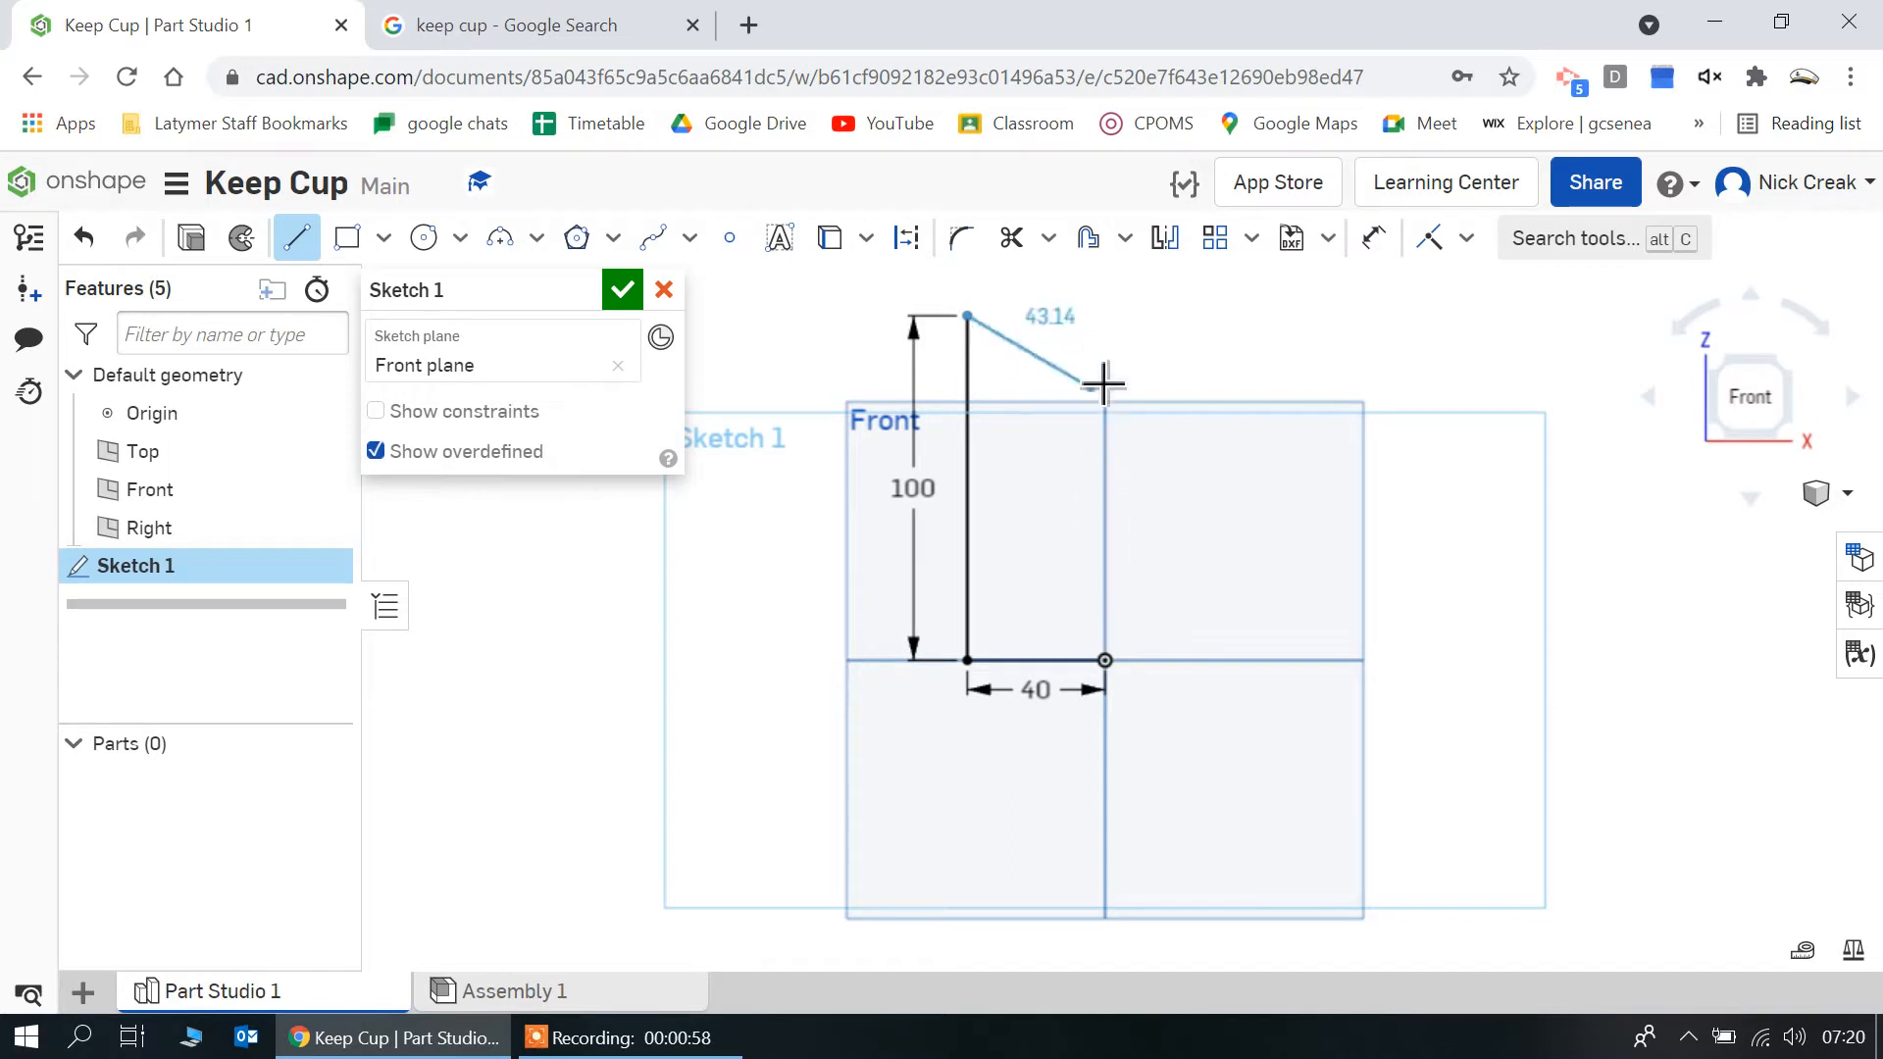
left_click(1118, 333)
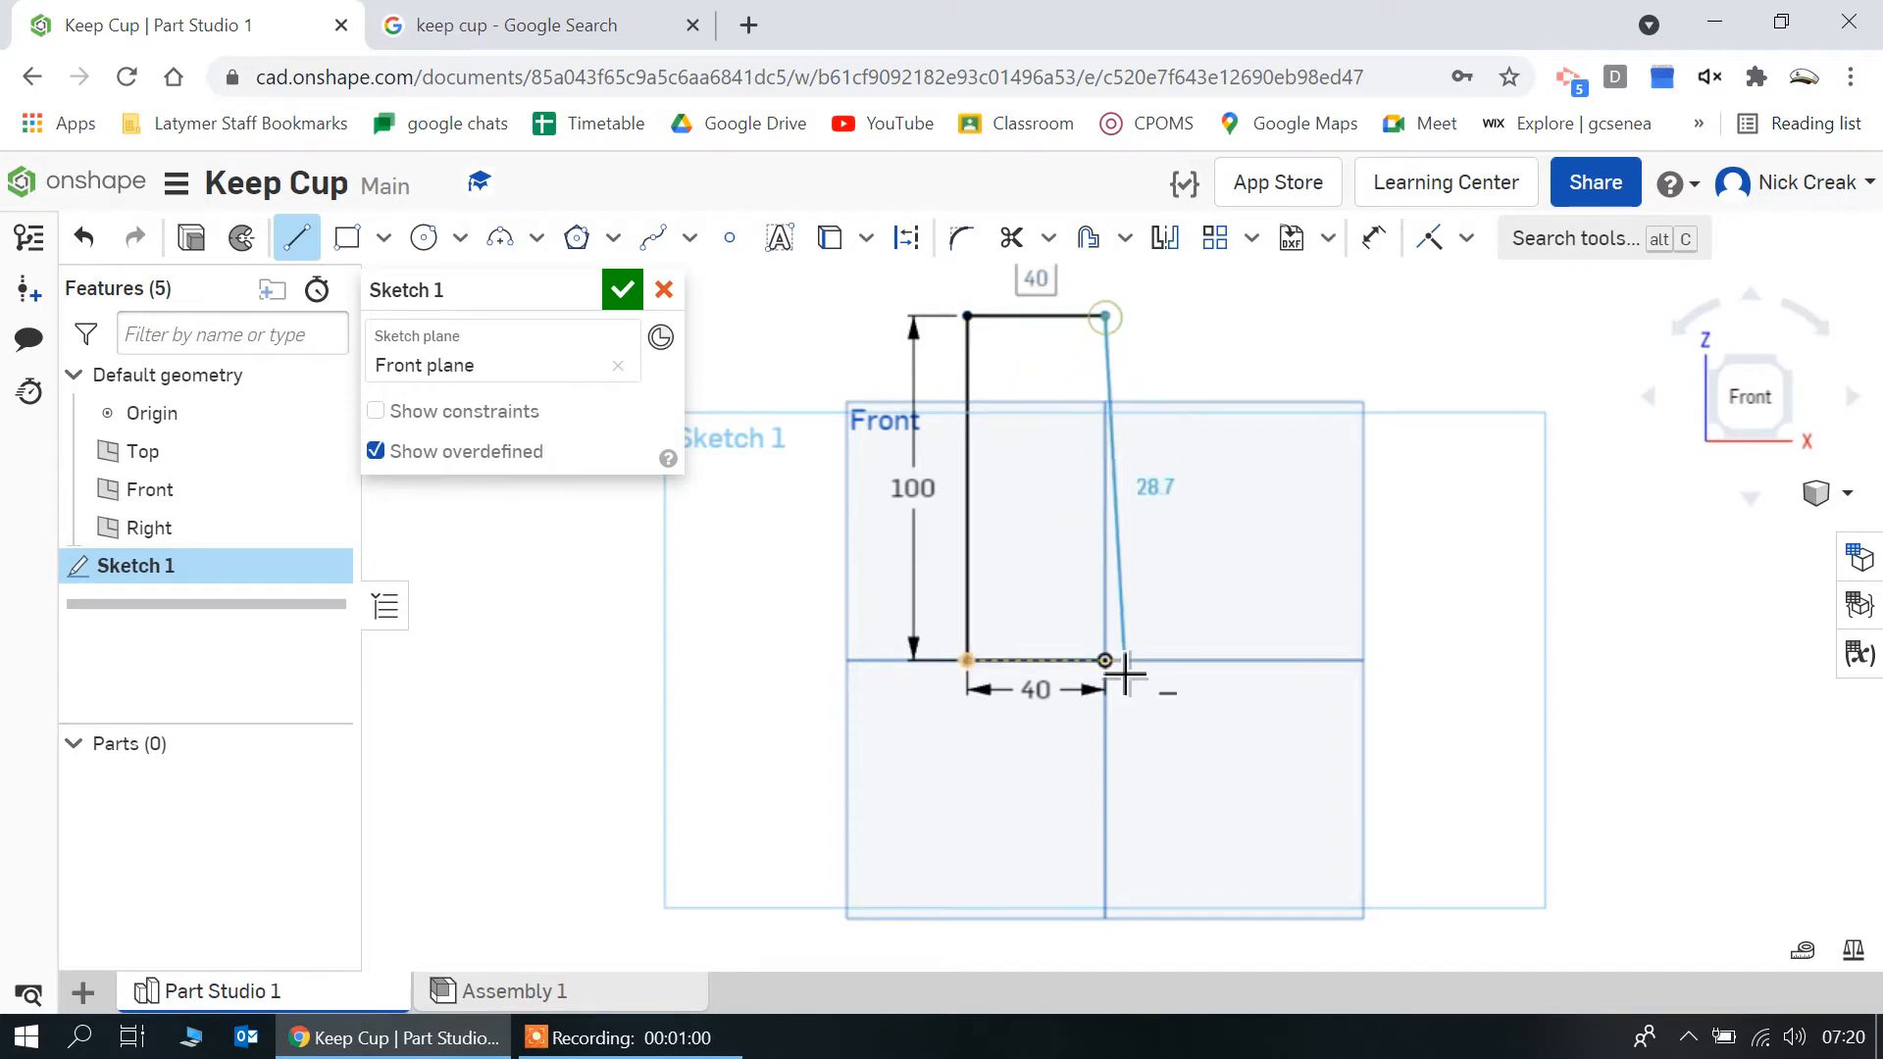
left_click(1117, 673)
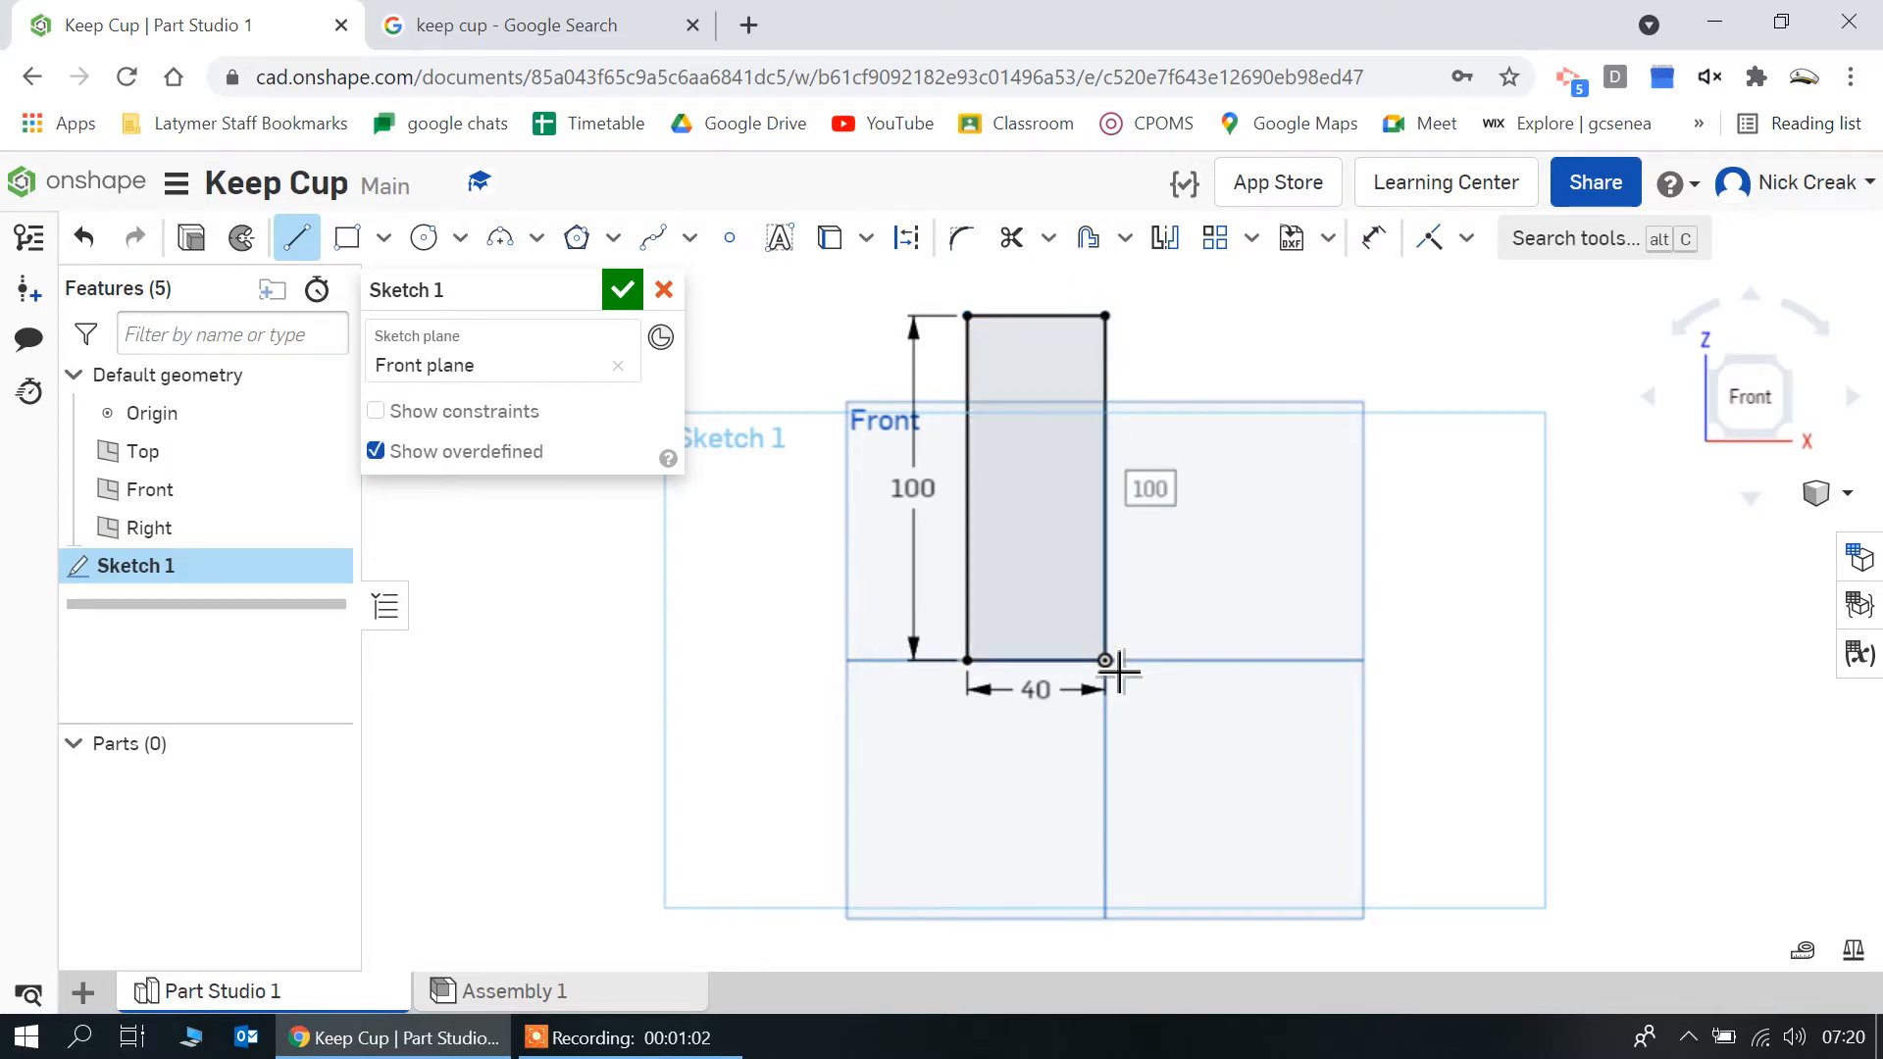
key("Escape")
Check the reference cup photo, then draw a side line slanting outward from the base's outer corner, ending 10 mm outside the rectangle's upper corner
left_click(471, 29)
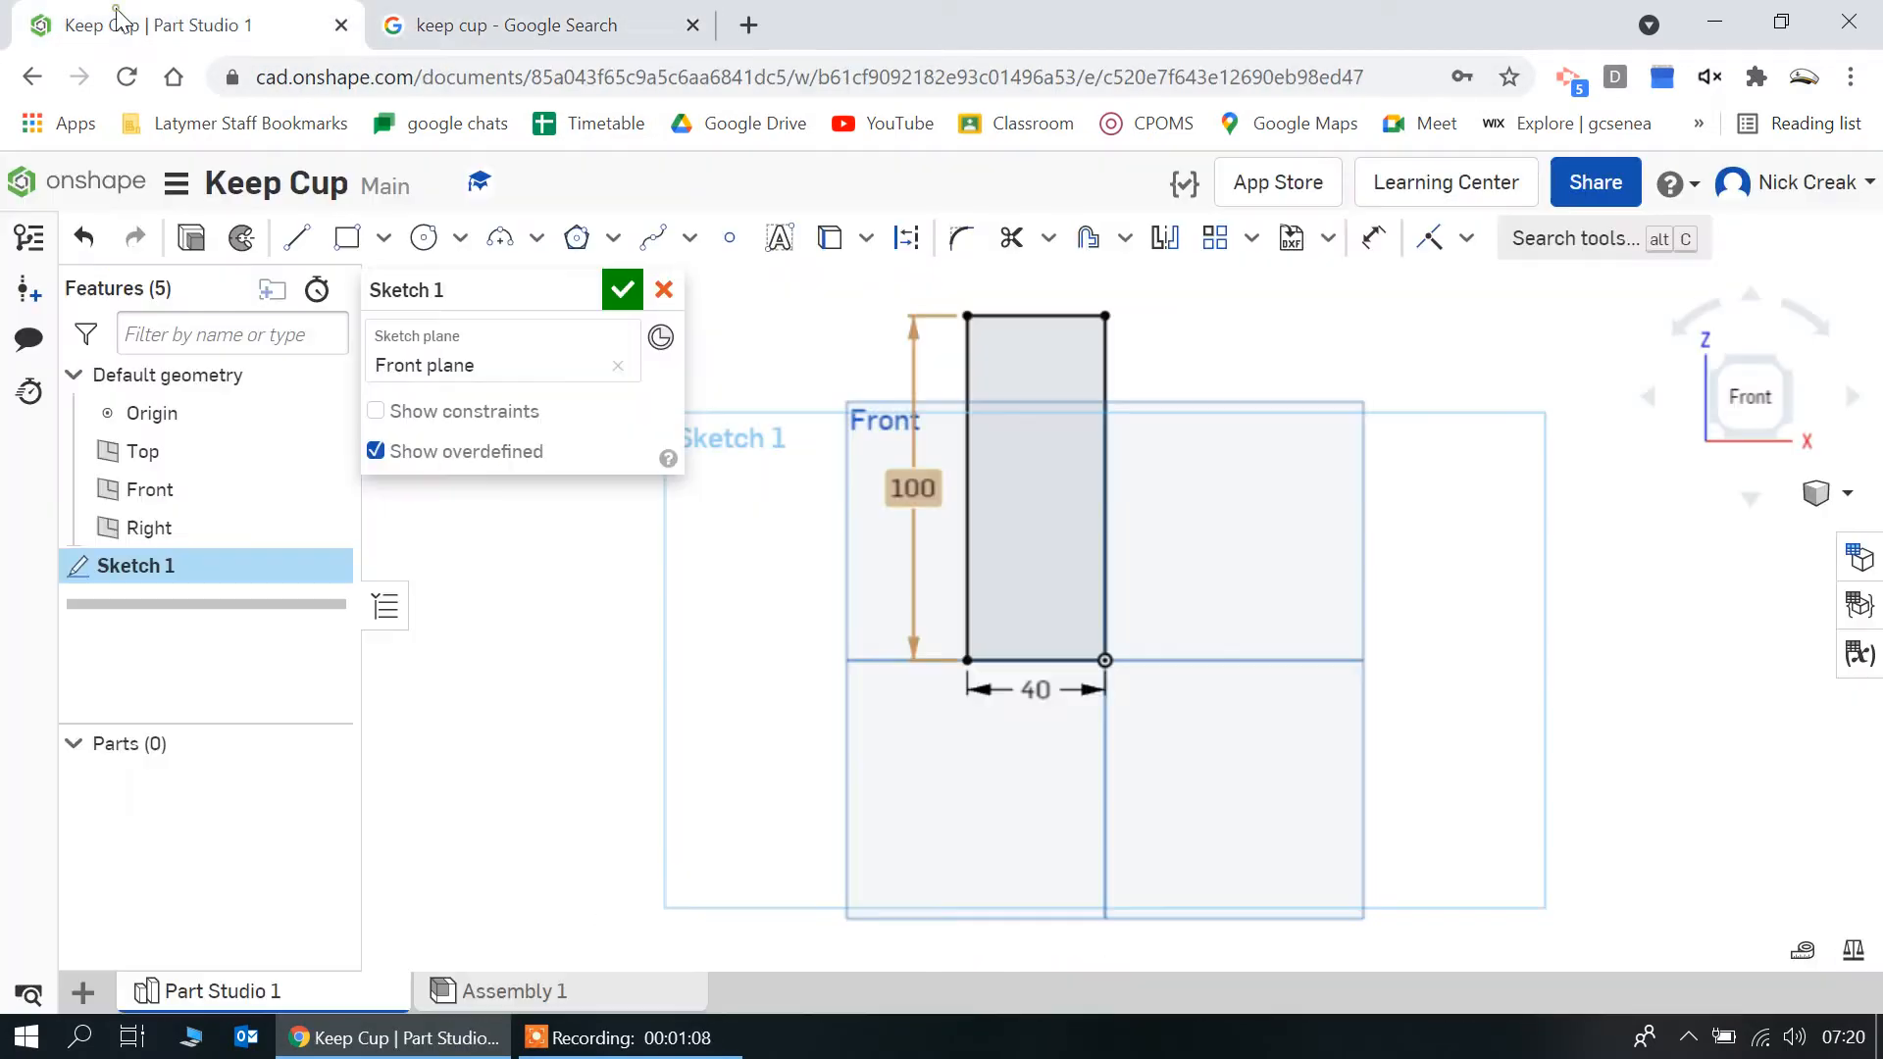
left_click(157, 25)
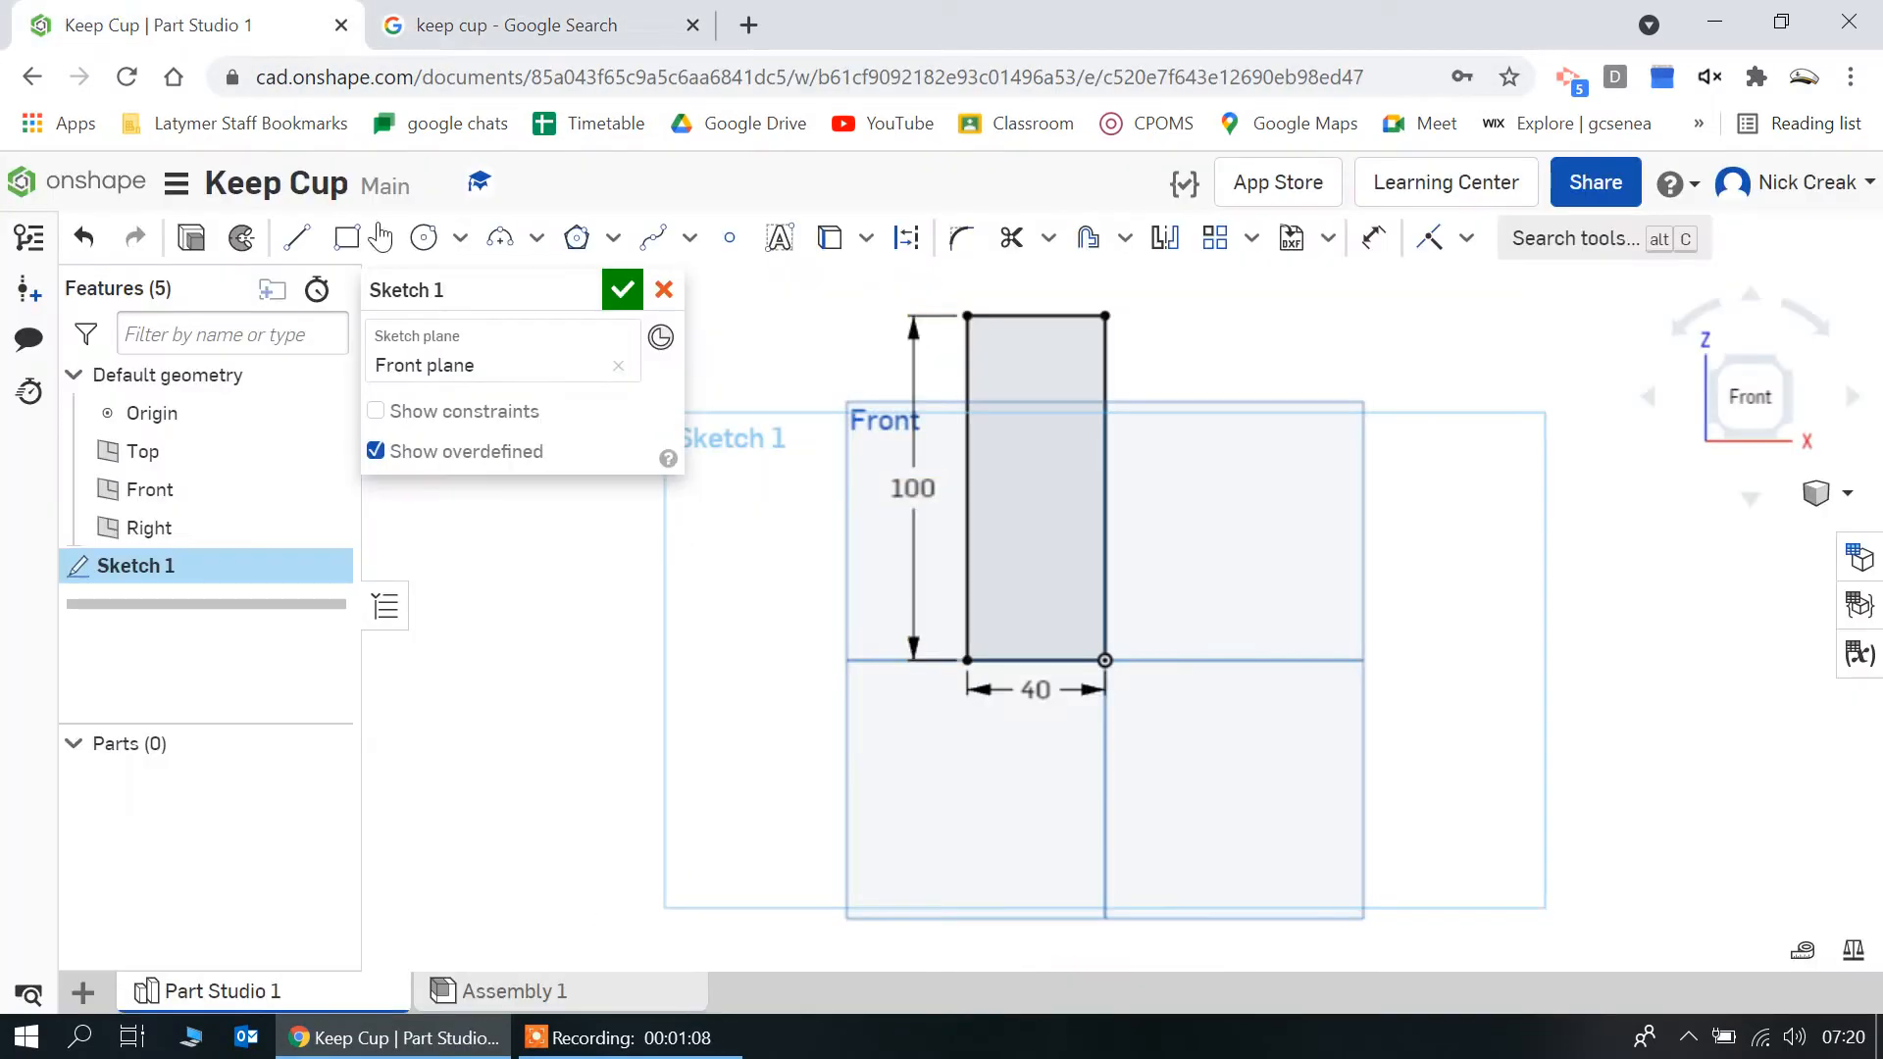
left_click(296, 236)
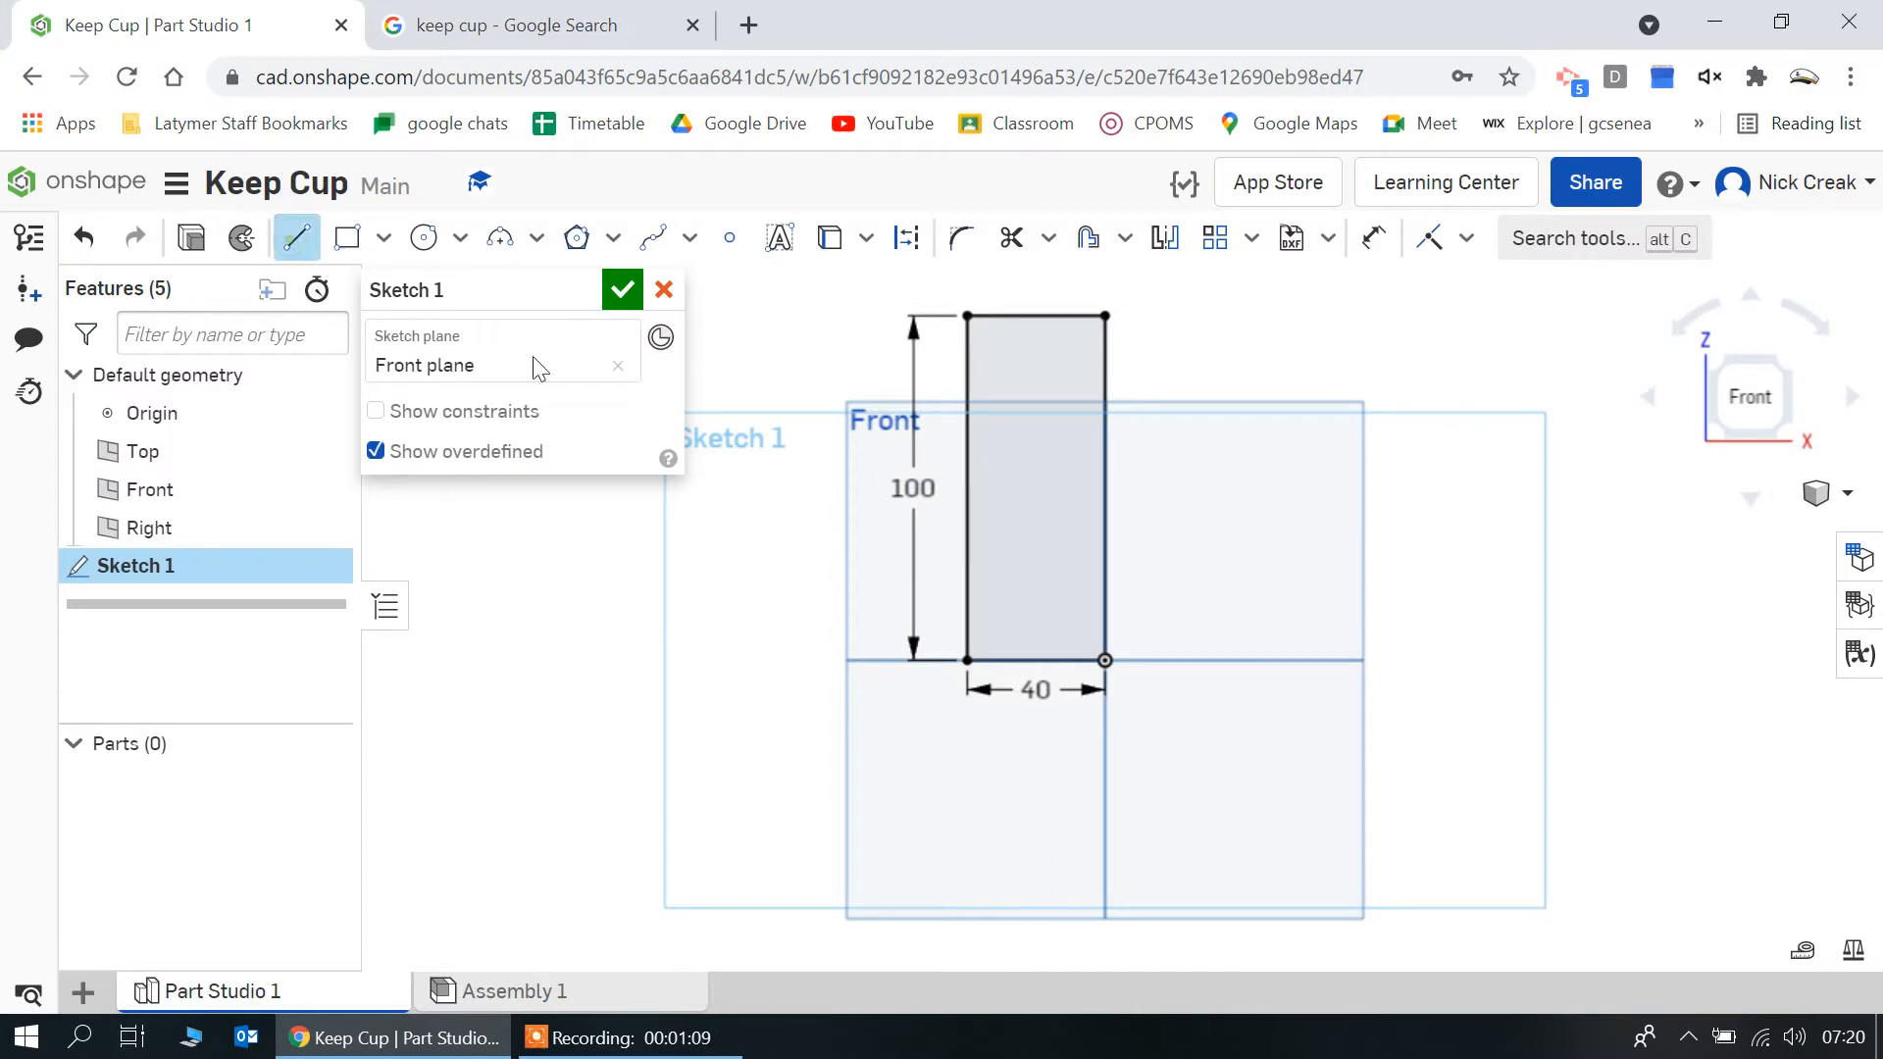
left_click(970, 661)
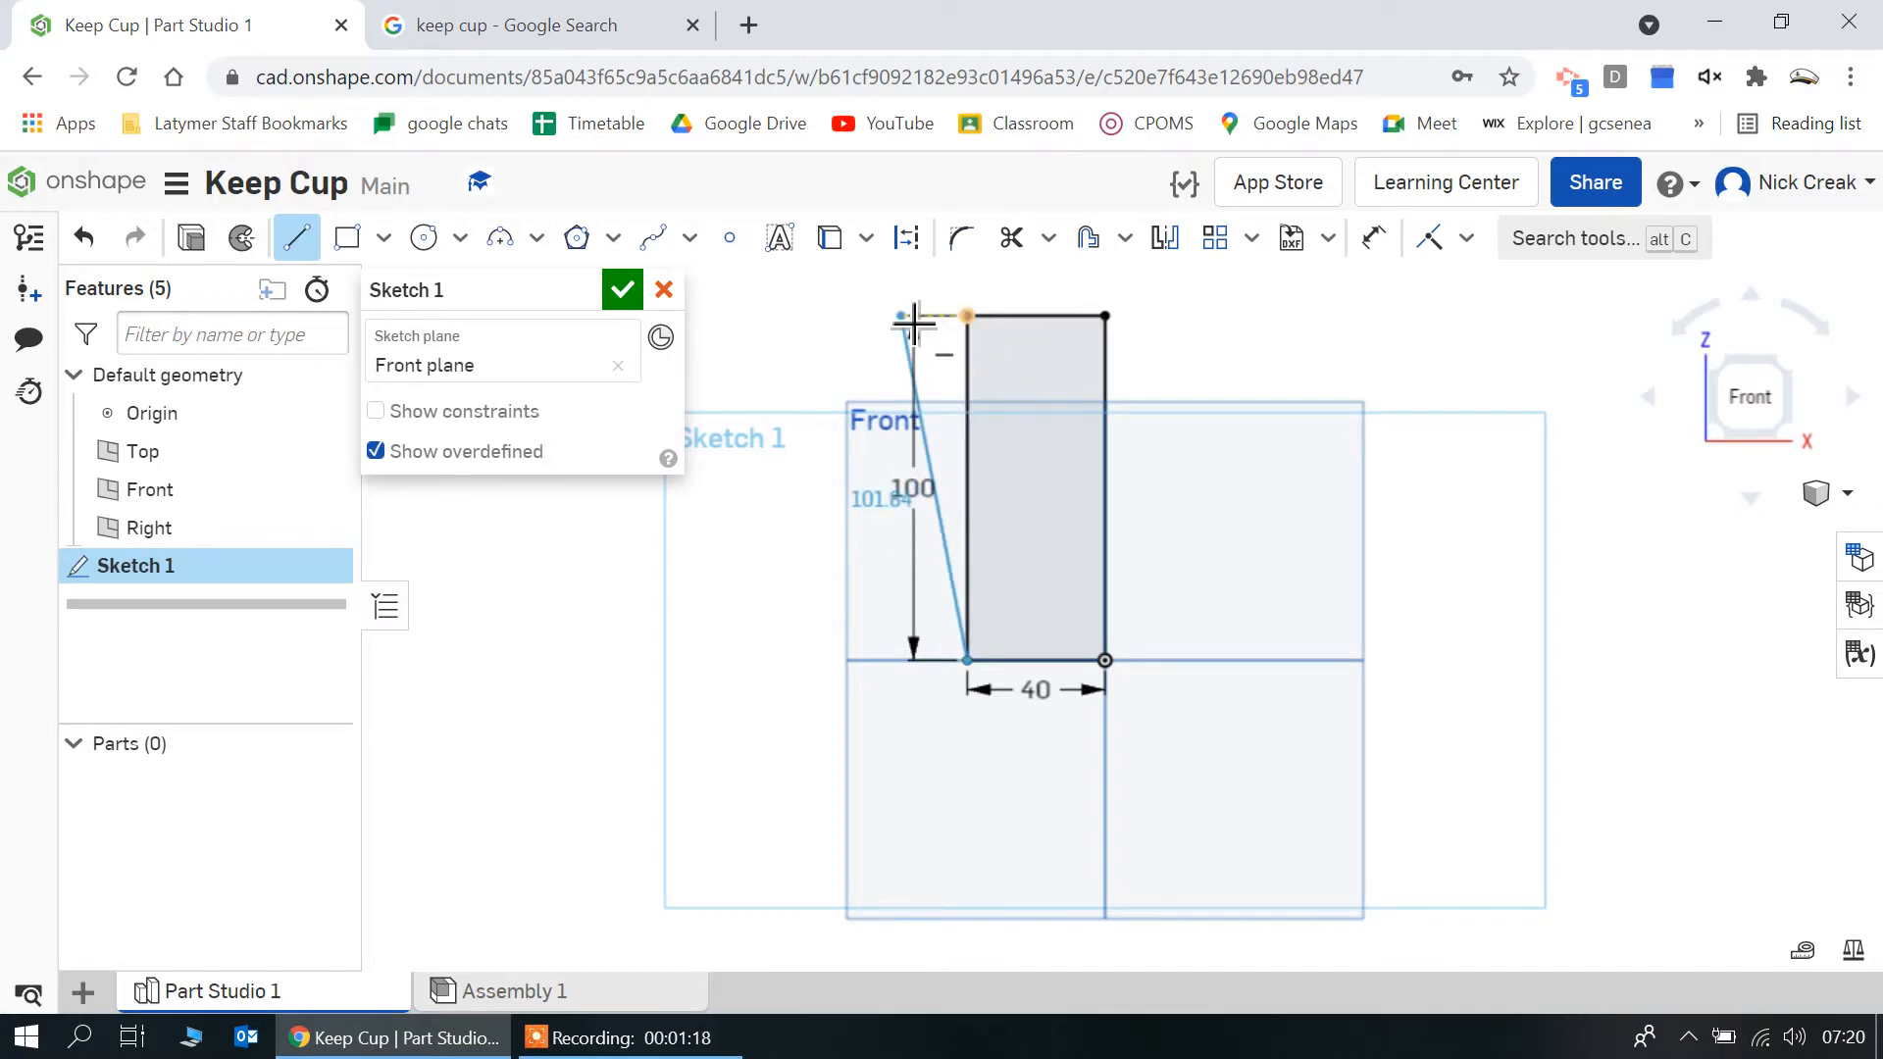
left_click(913, 322)
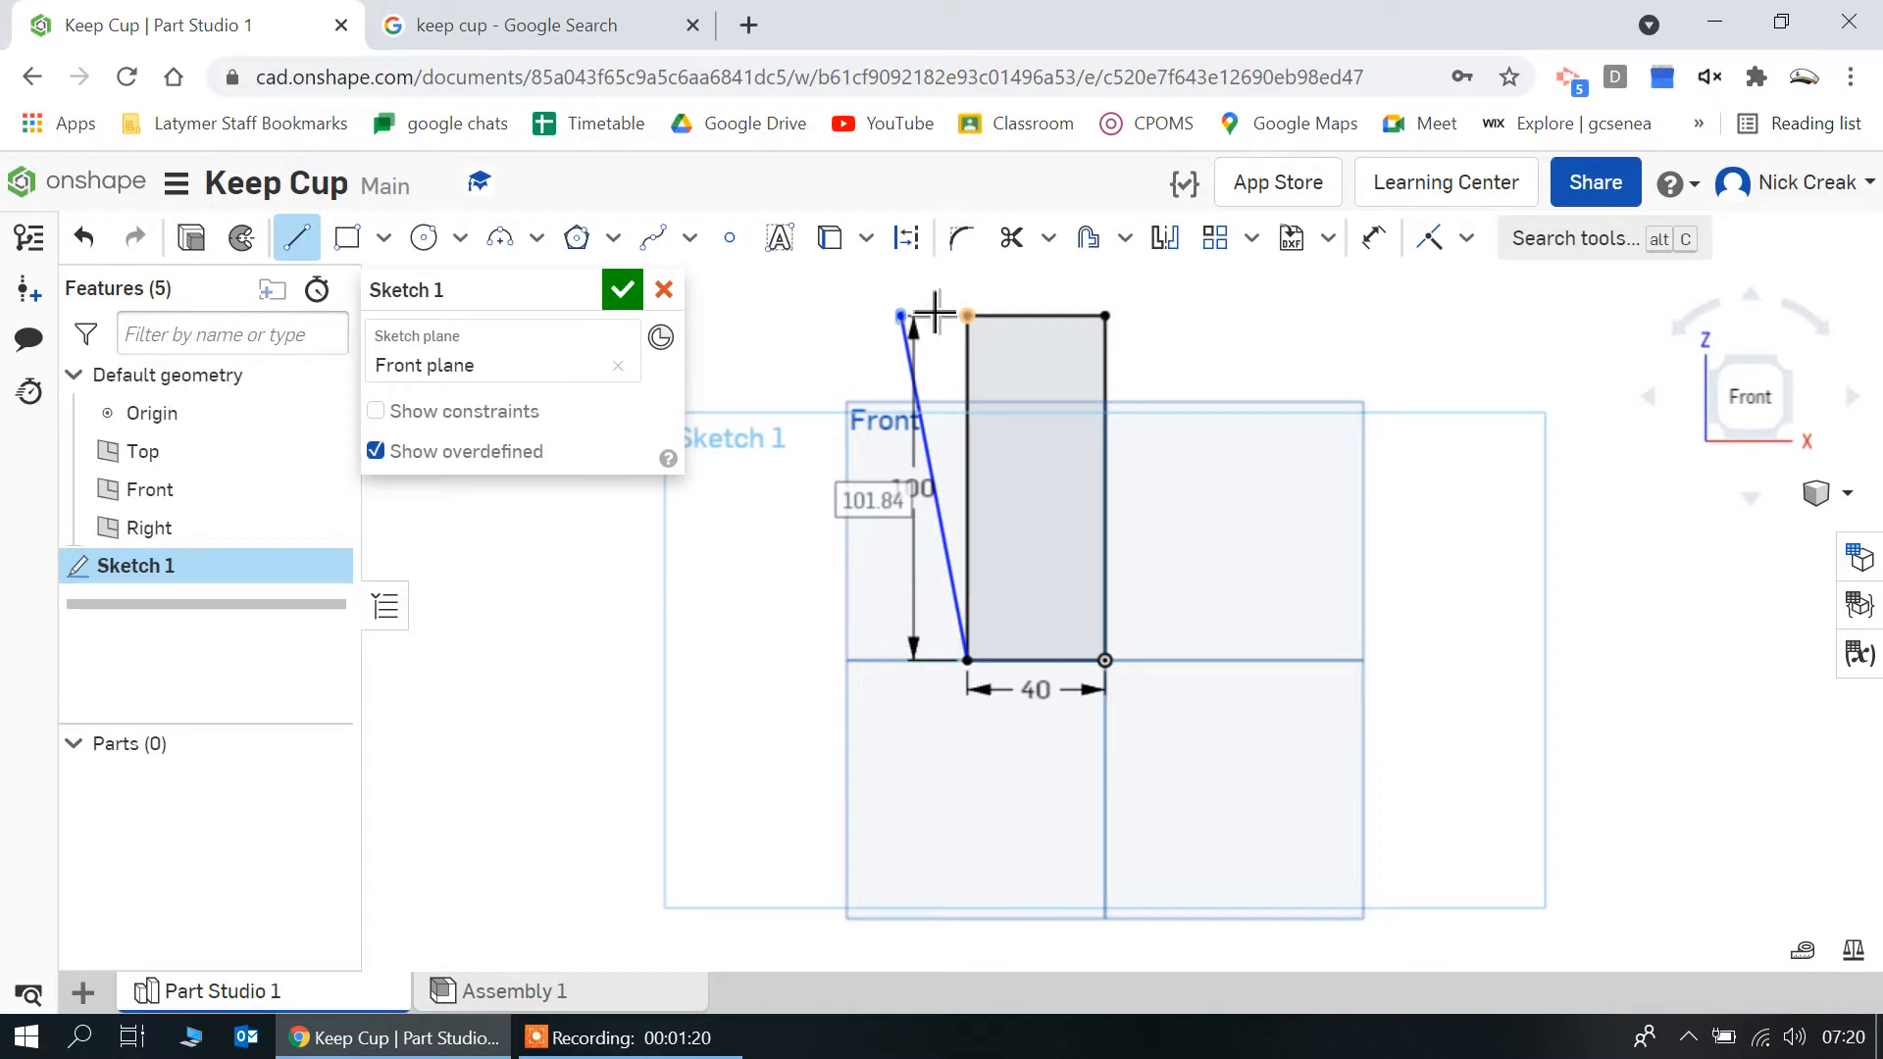
left_click(974, 332)
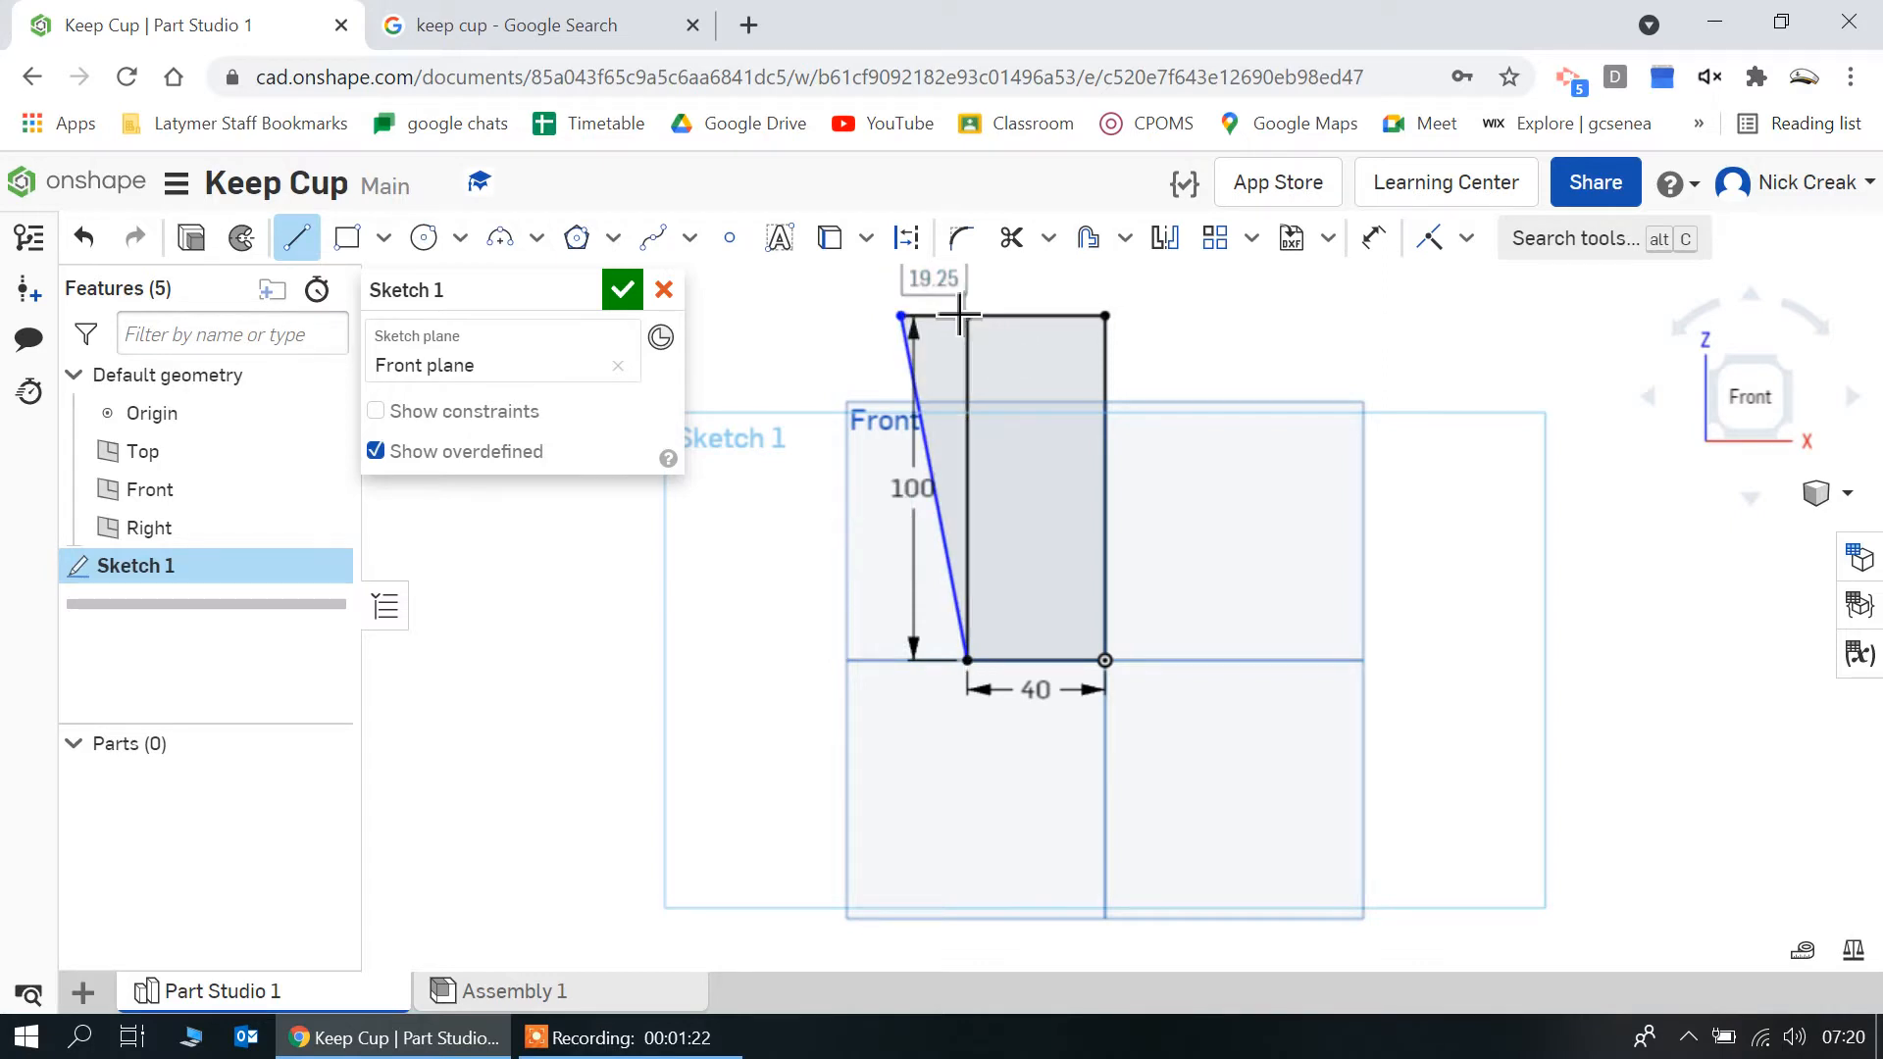
type("10")
key("Return")
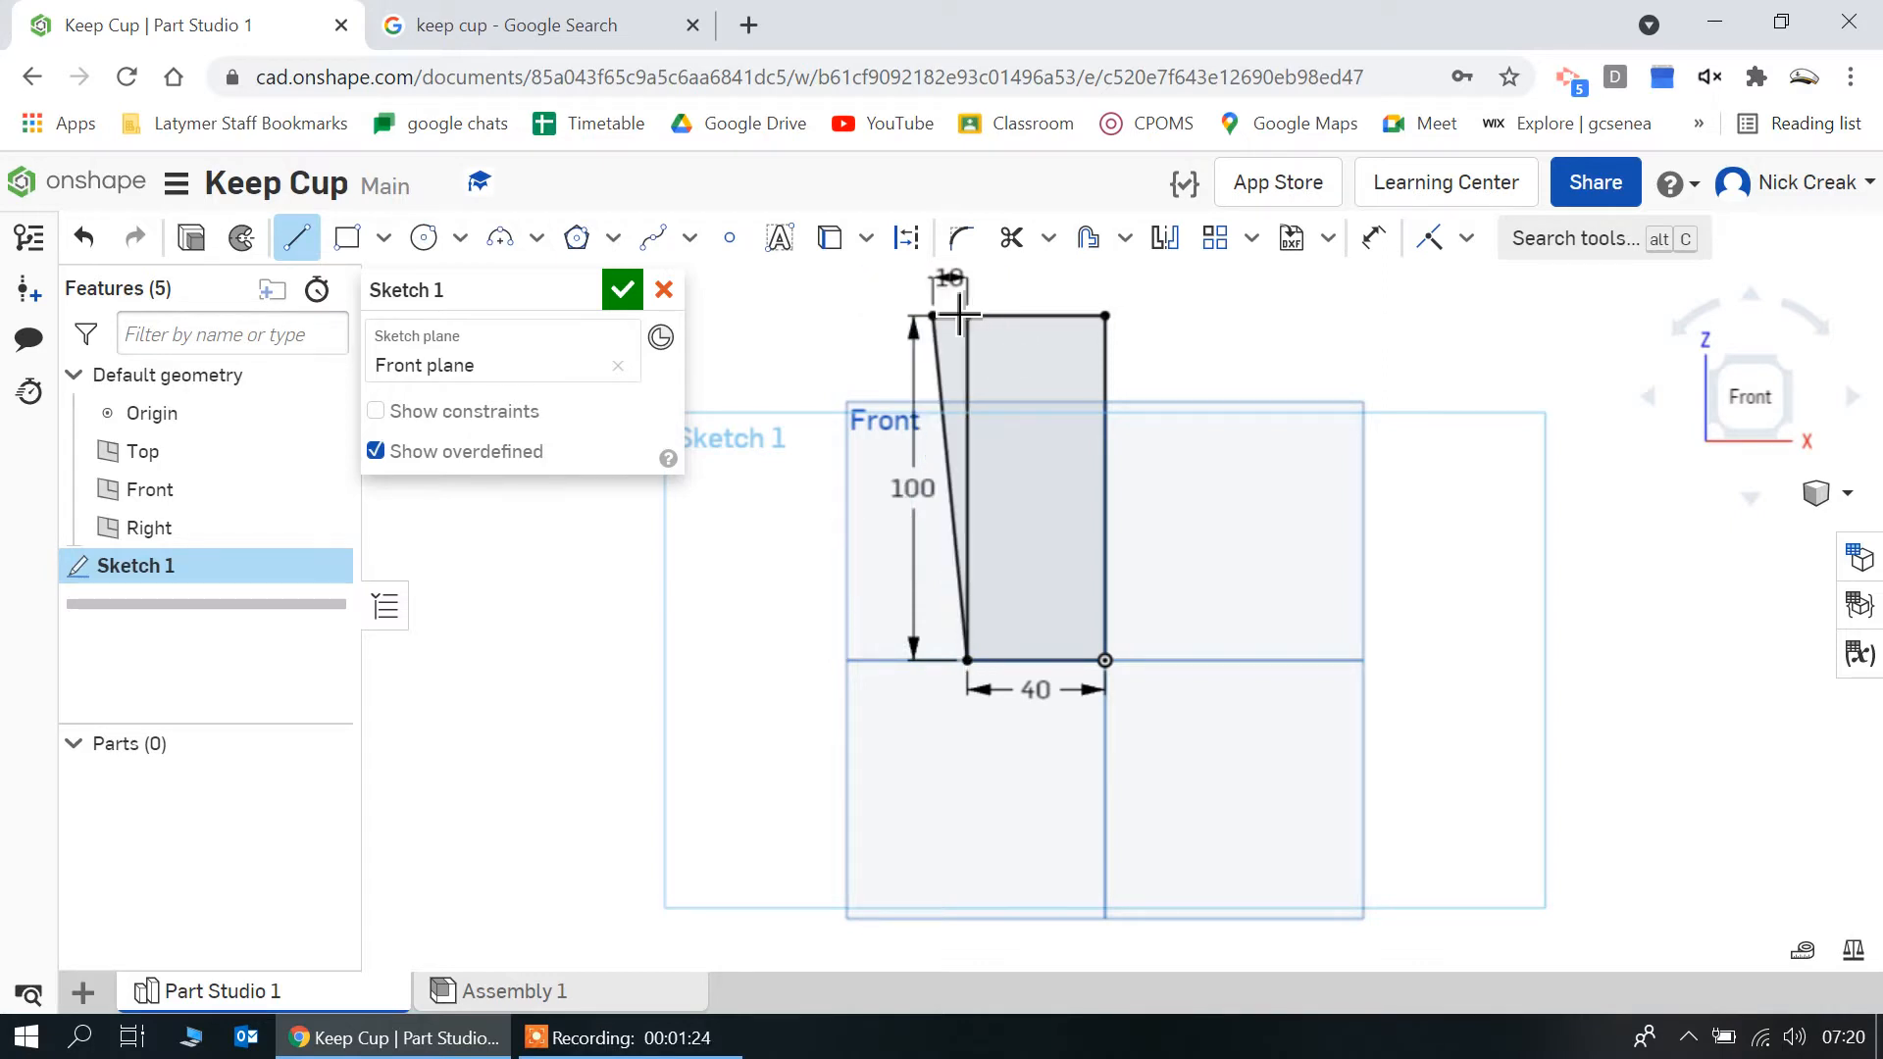
Trim away the rectangle's outer vertical line so that only the slanted side remains
scroll(966, 845, "down", 1)
scroll(966, 846, "down", 1)
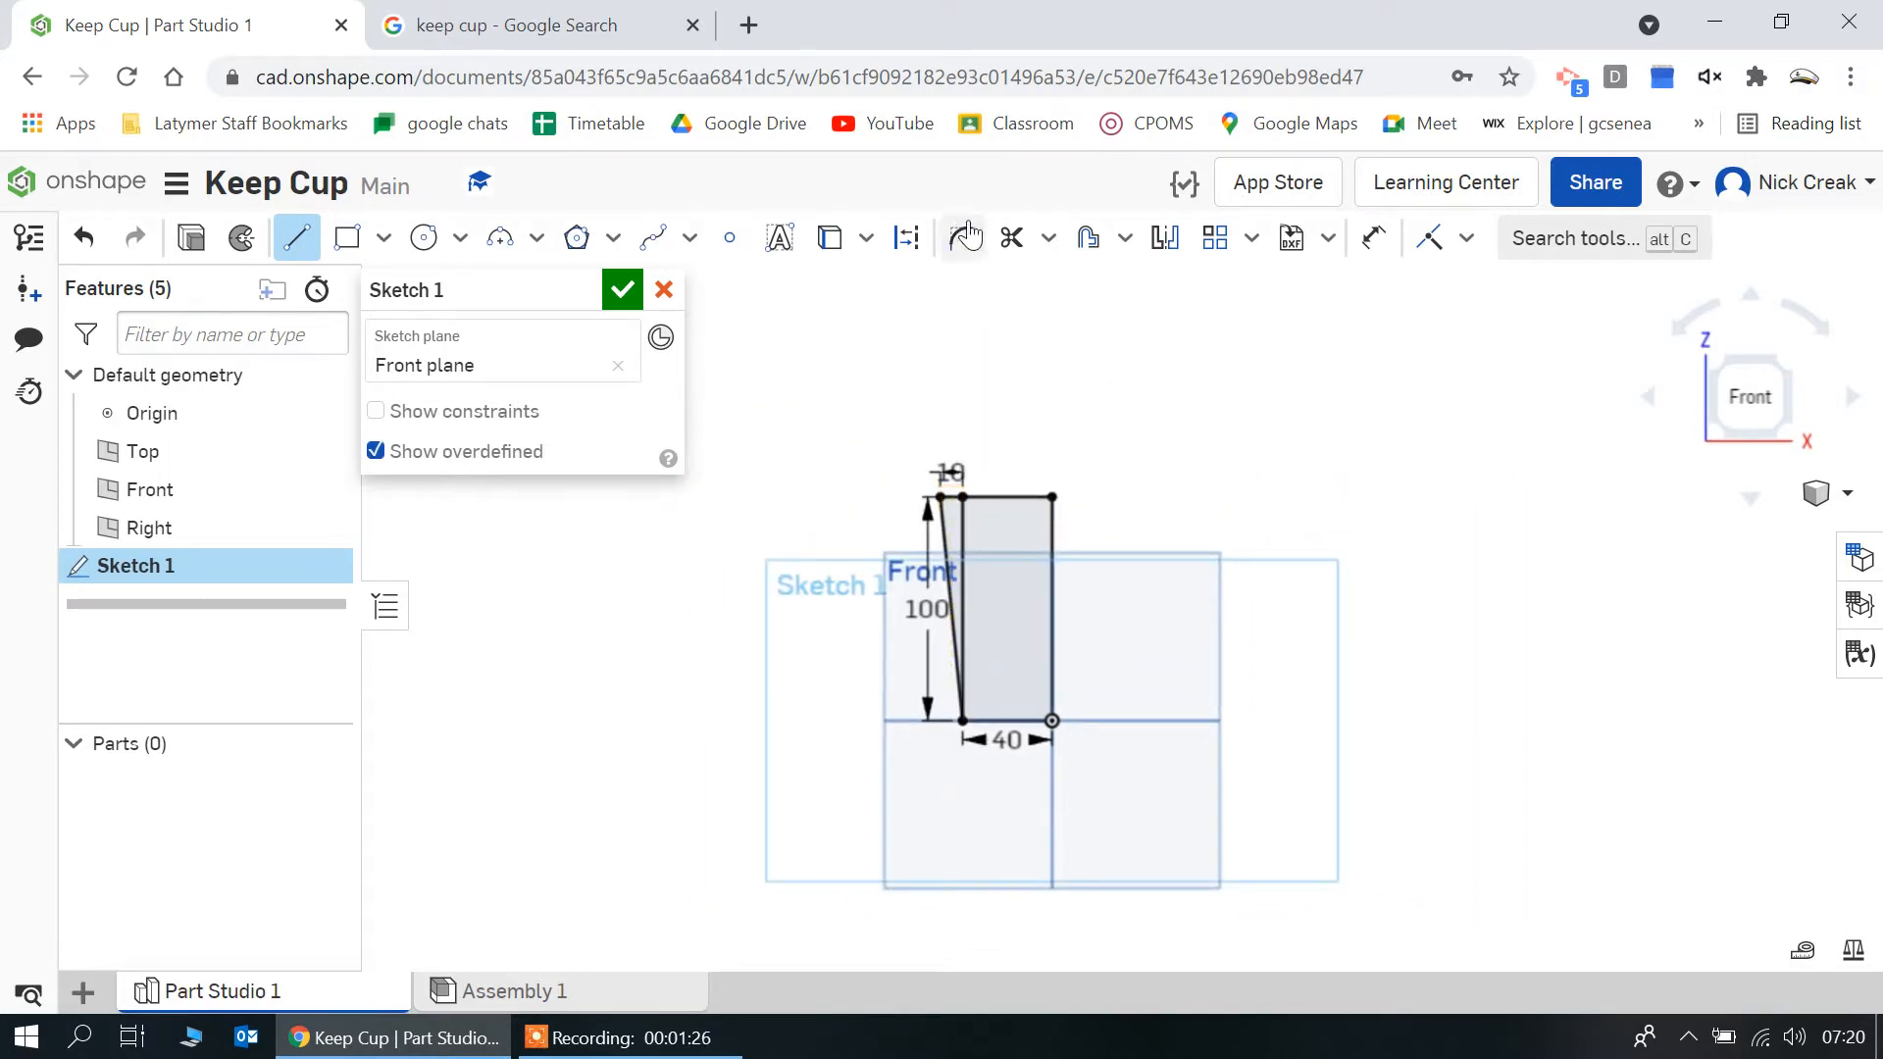
left_click(1011, 237)
left_click(965, 542)
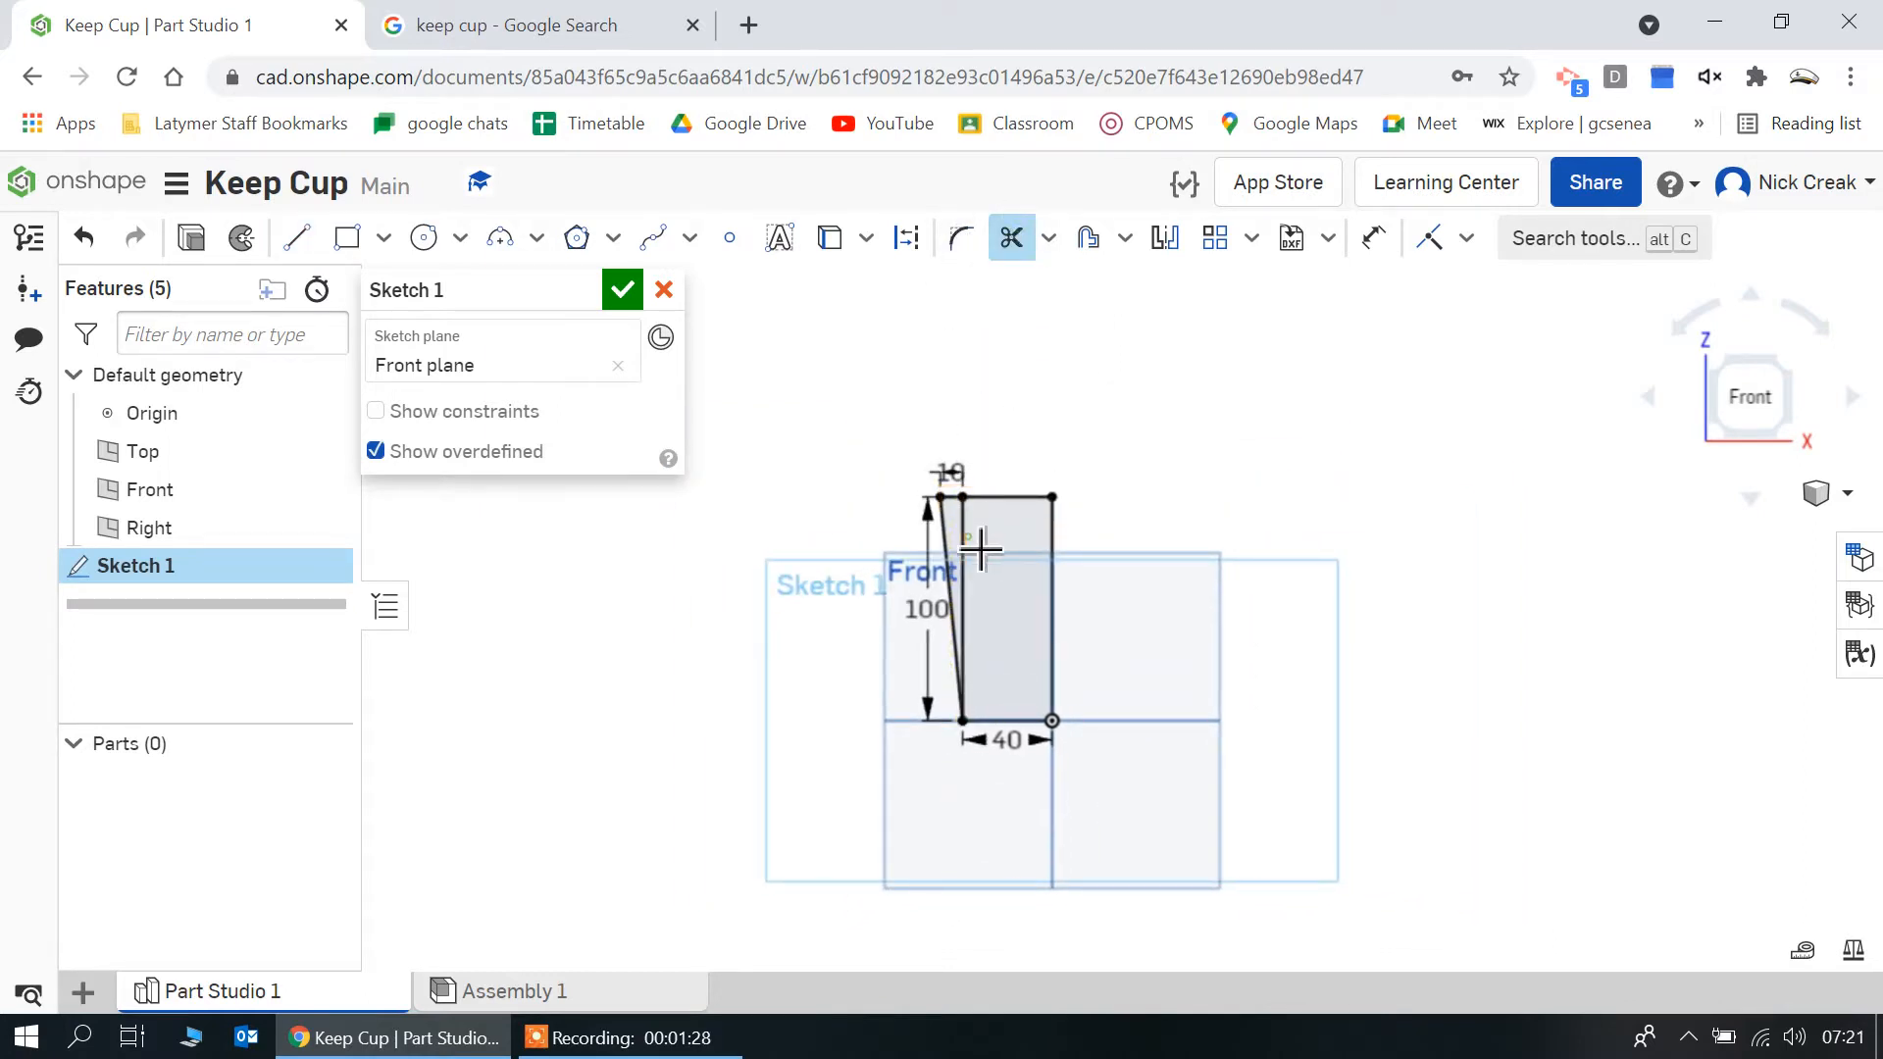
Sketch the lid section above the cup profile with a 30 mm vertical outer side, a 50 mm top line and a closing line down the axis
scroll(982, 423, "up", 2)
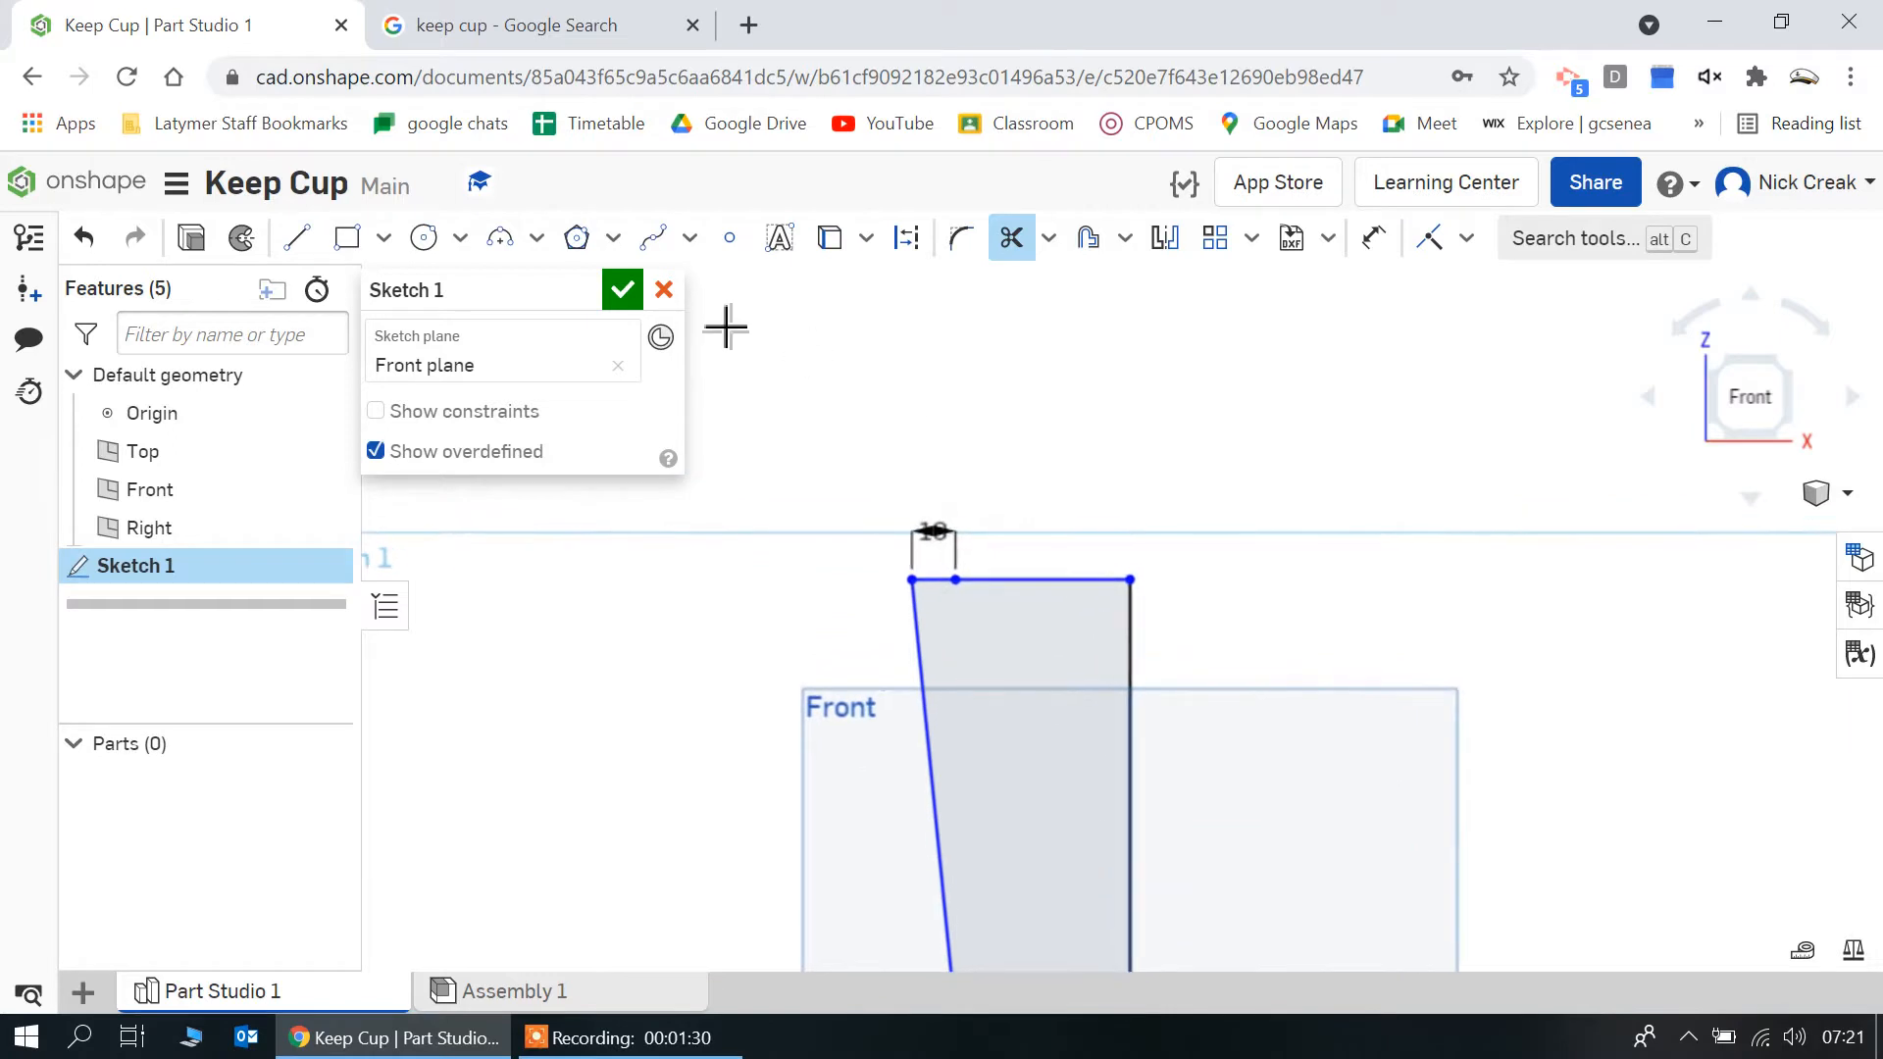
left_click(296, 237)
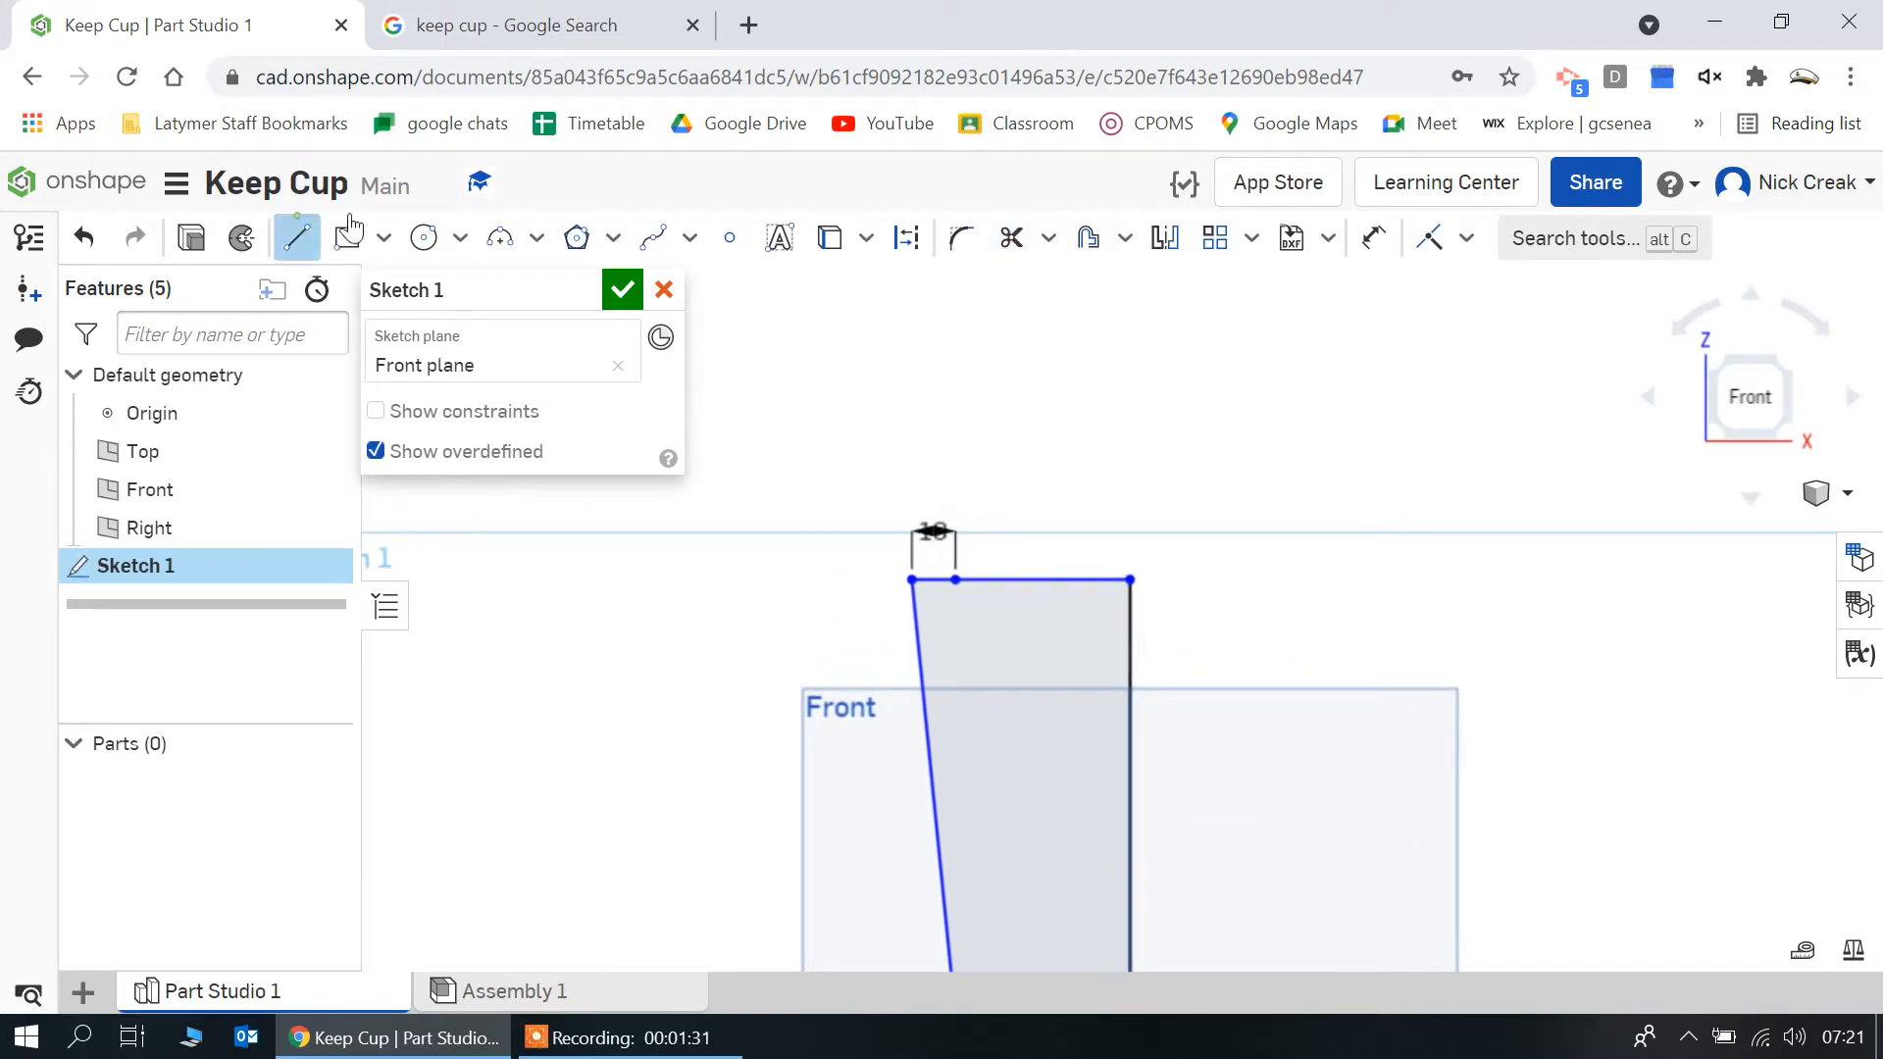
left_click(927, 600)
left_click(926, 450)
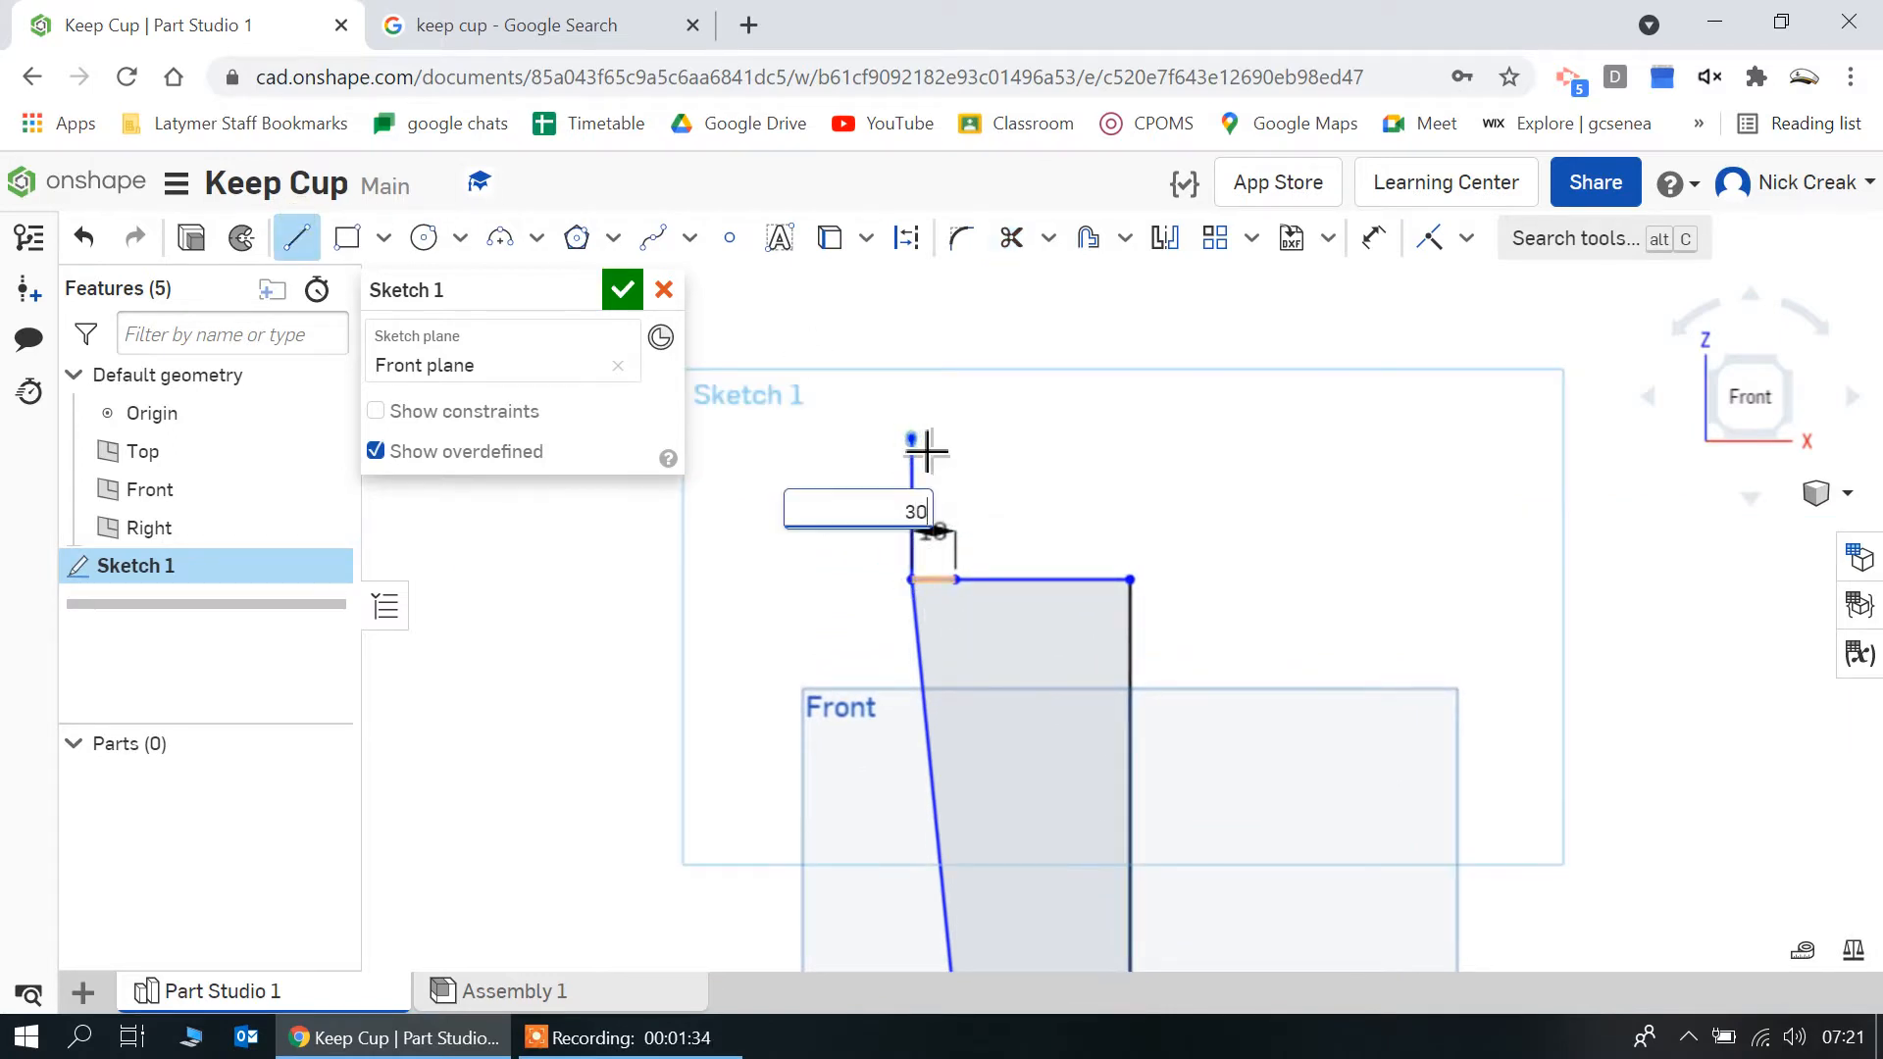
type("30")
key("Return")
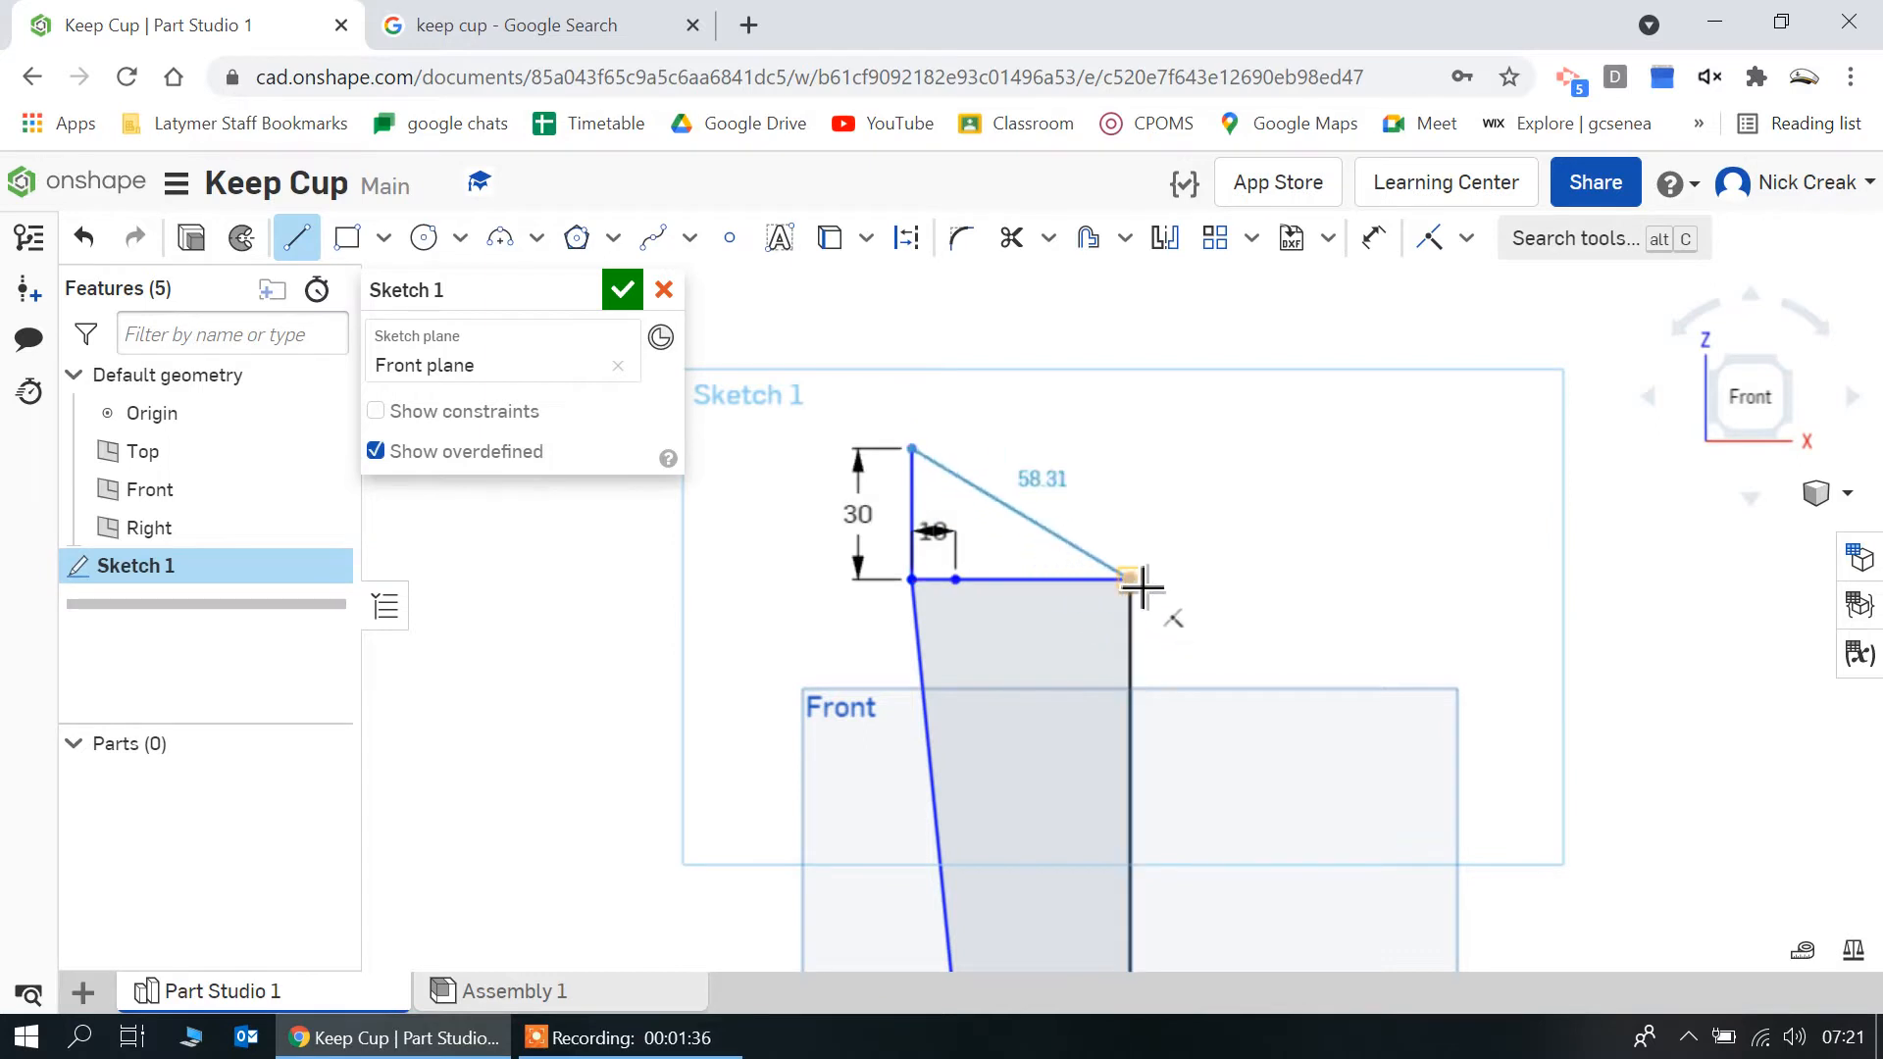
type("50")
key("Return")
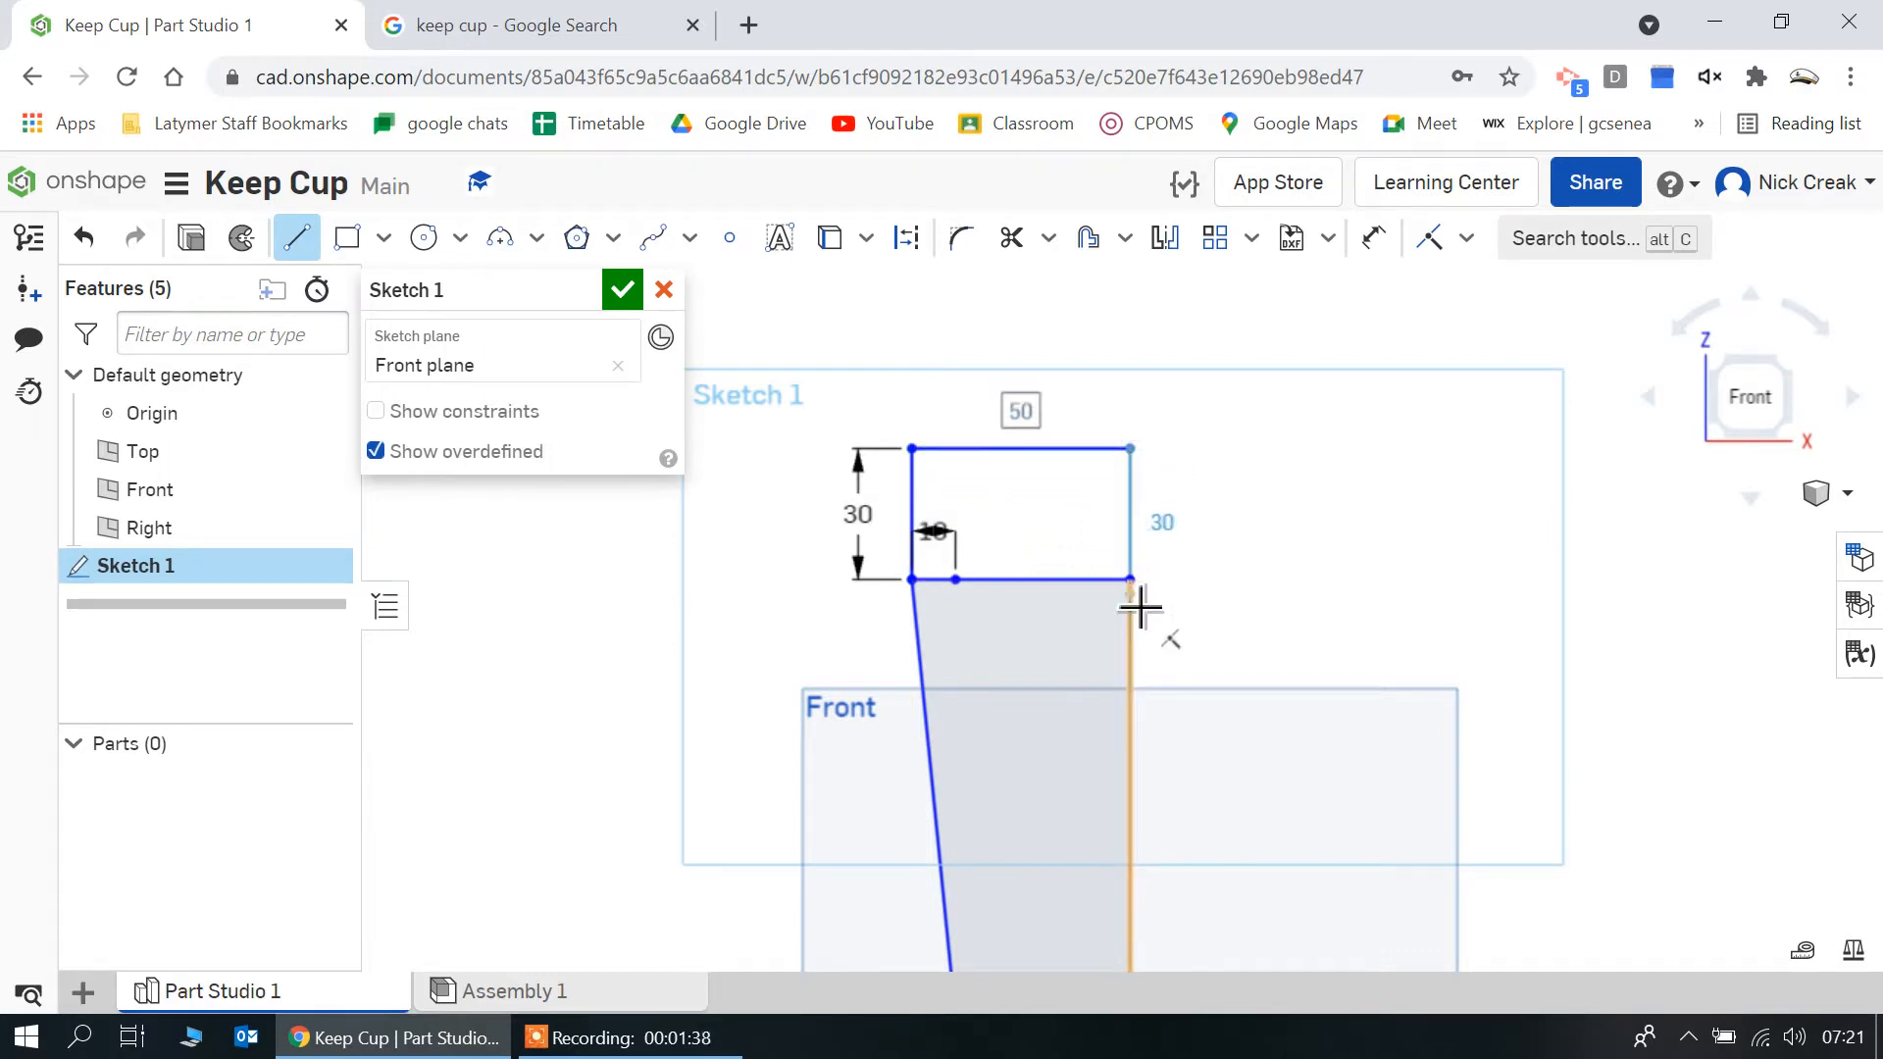
left_click(1138, 599)
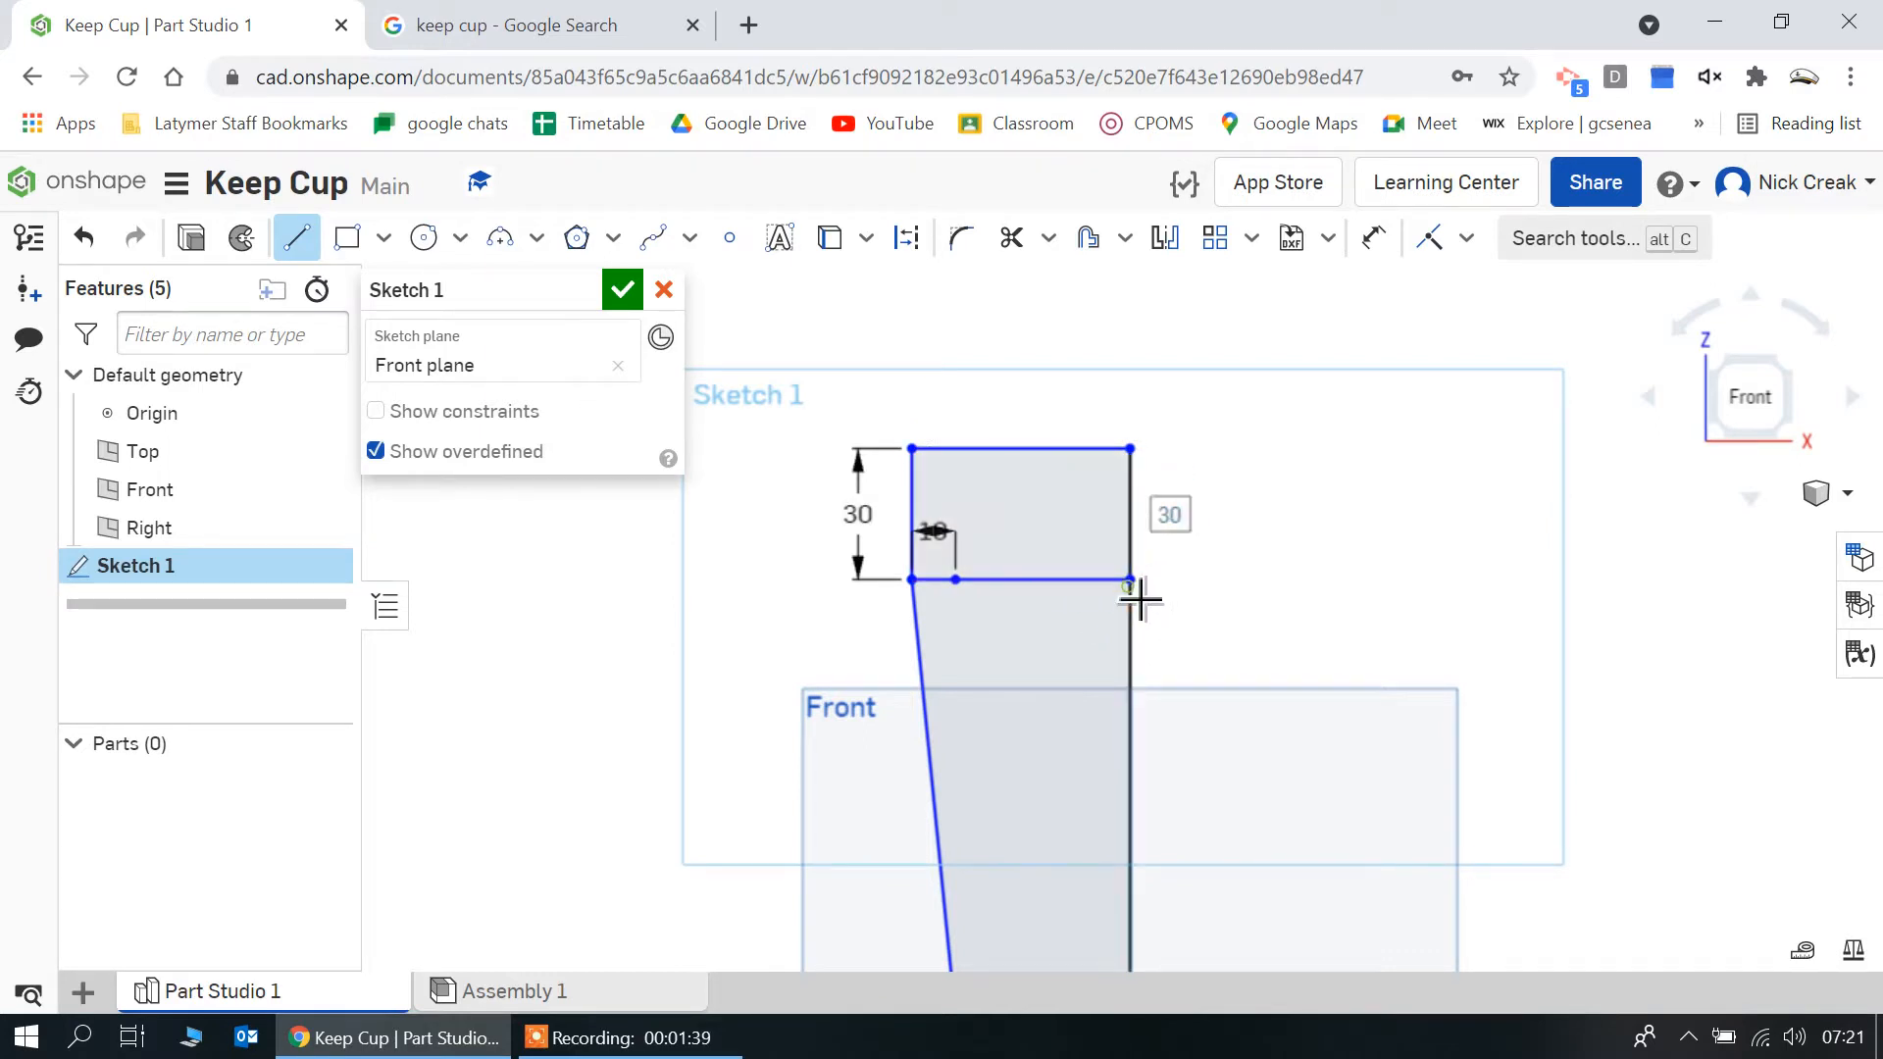
Trim both segments of the horizontal line that separates the lid section from the cup profile
left_click(1011, 237)
left_click(1041, 580)
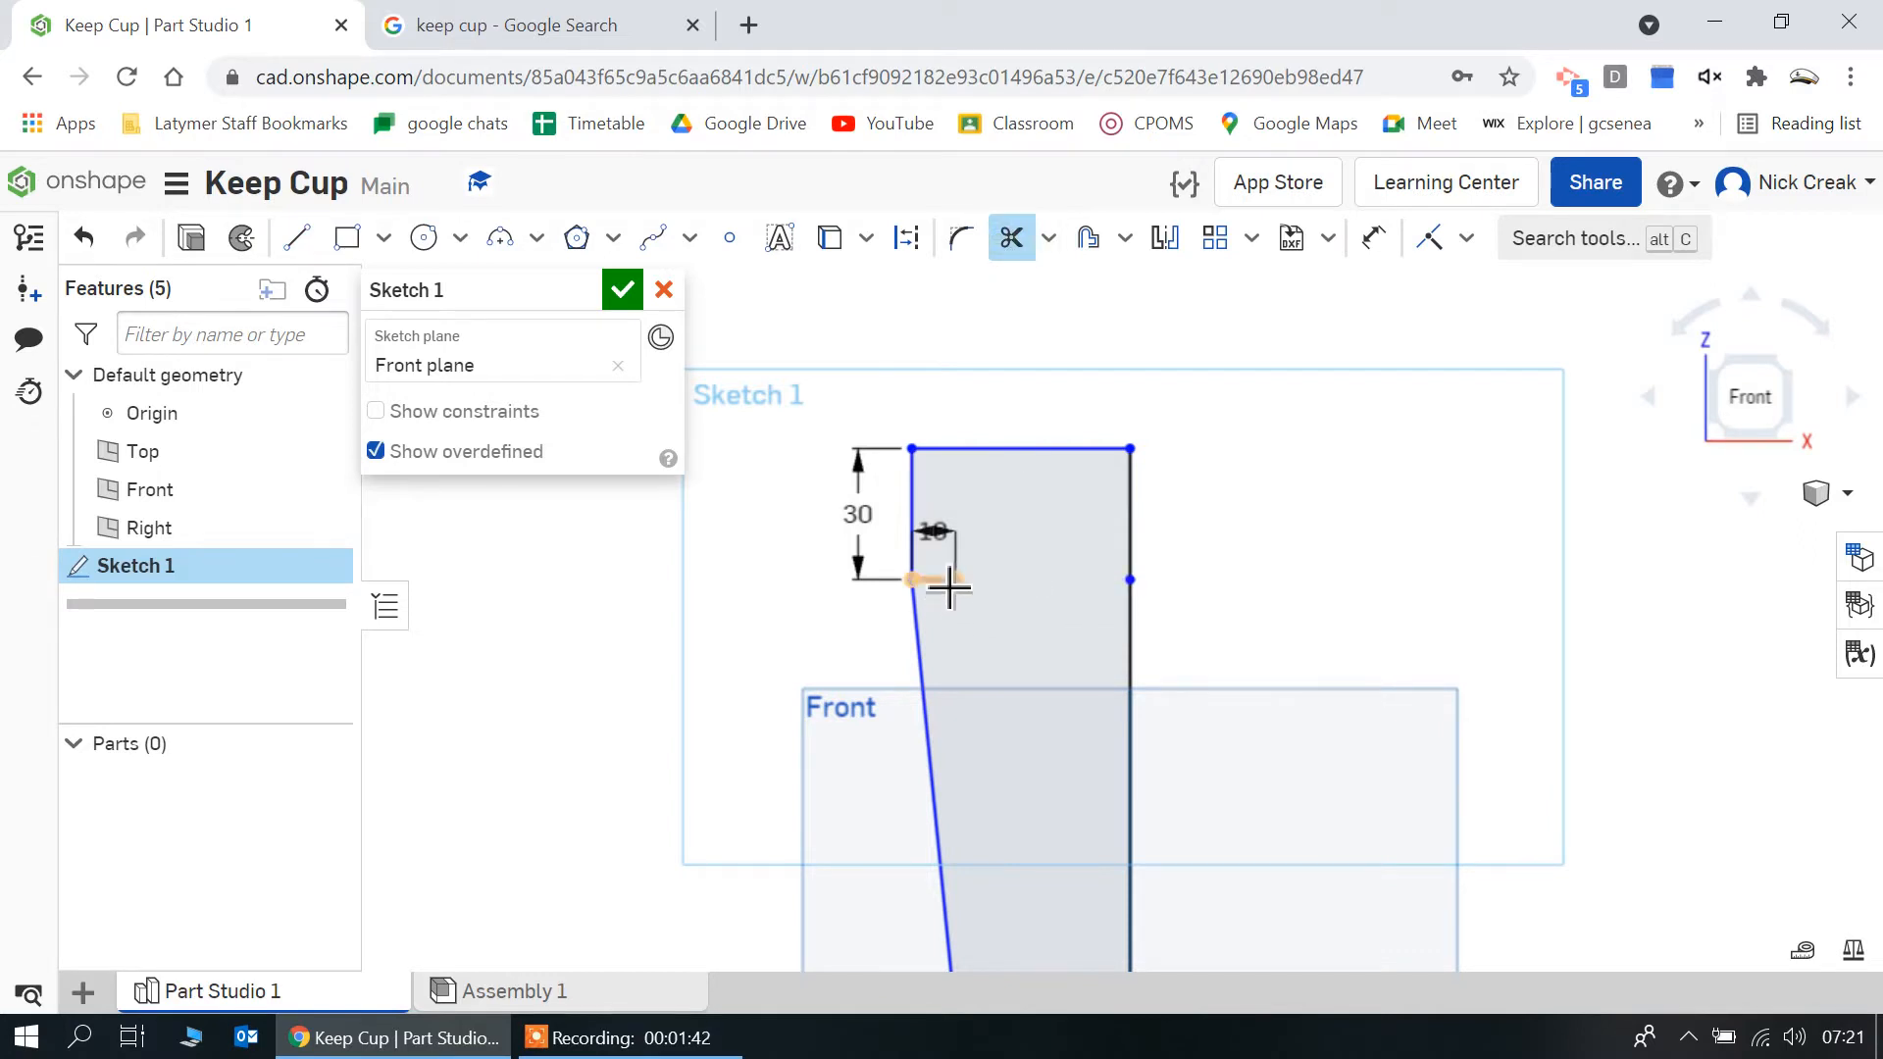
left_click(950, 584)
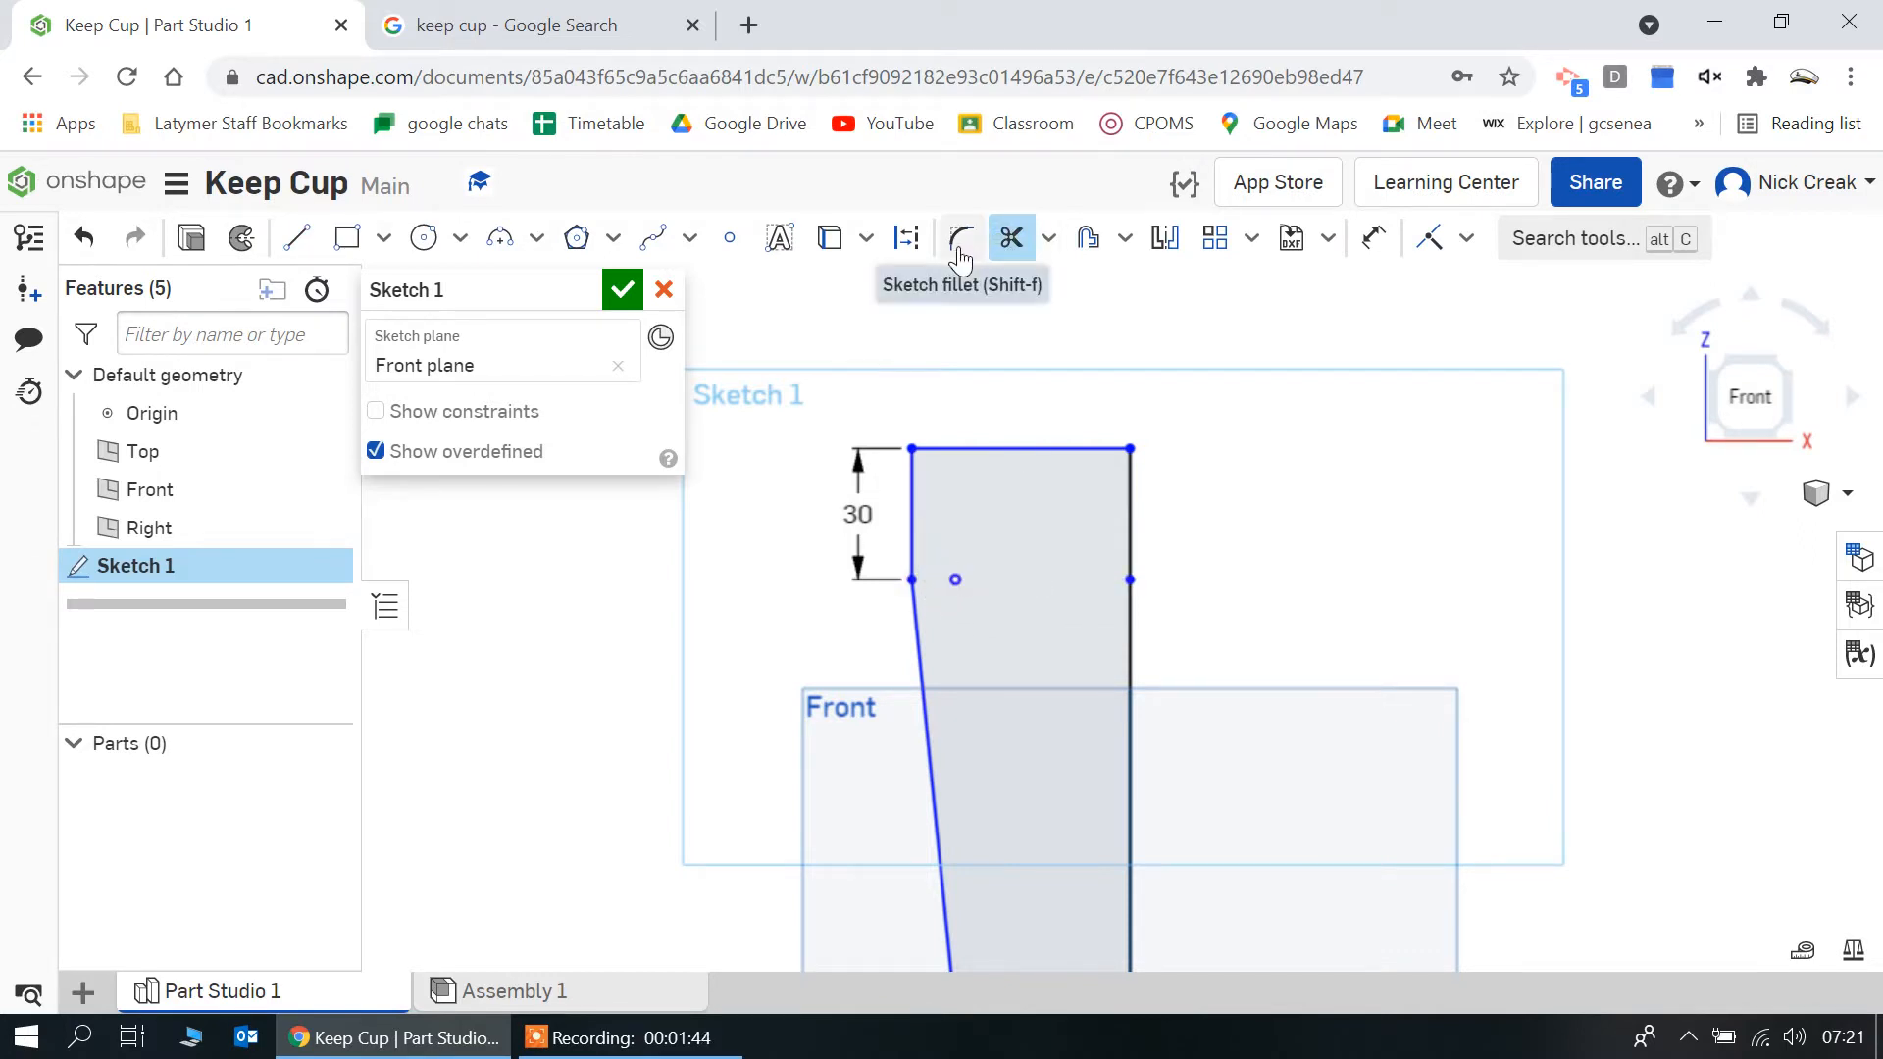
Add a 5 mm sketch fillet to the corner between the slanted side and the base line
left_click(960, 259)
scroll(1034, 719, "down", 3)
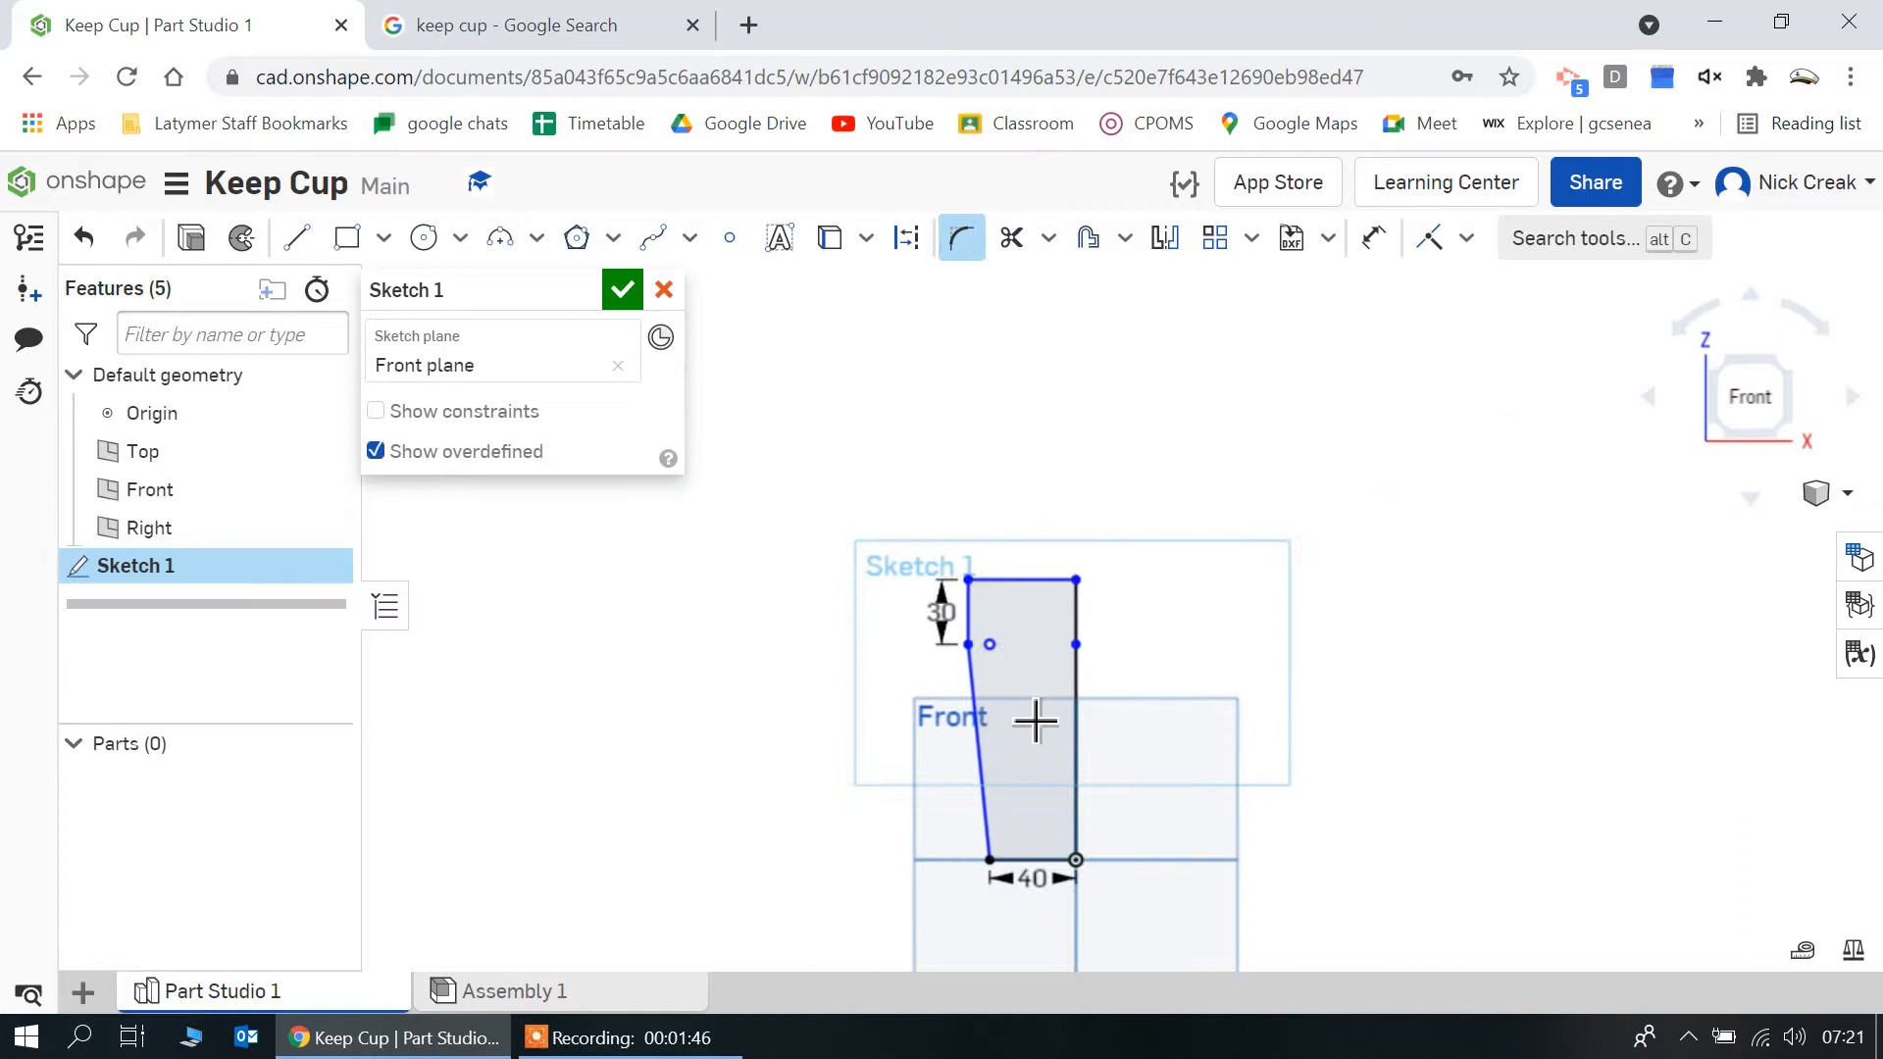
scroll(1021, 852, "up", 2)
scroll(1020, 852, "up", 1)
left_click(1000, 861)
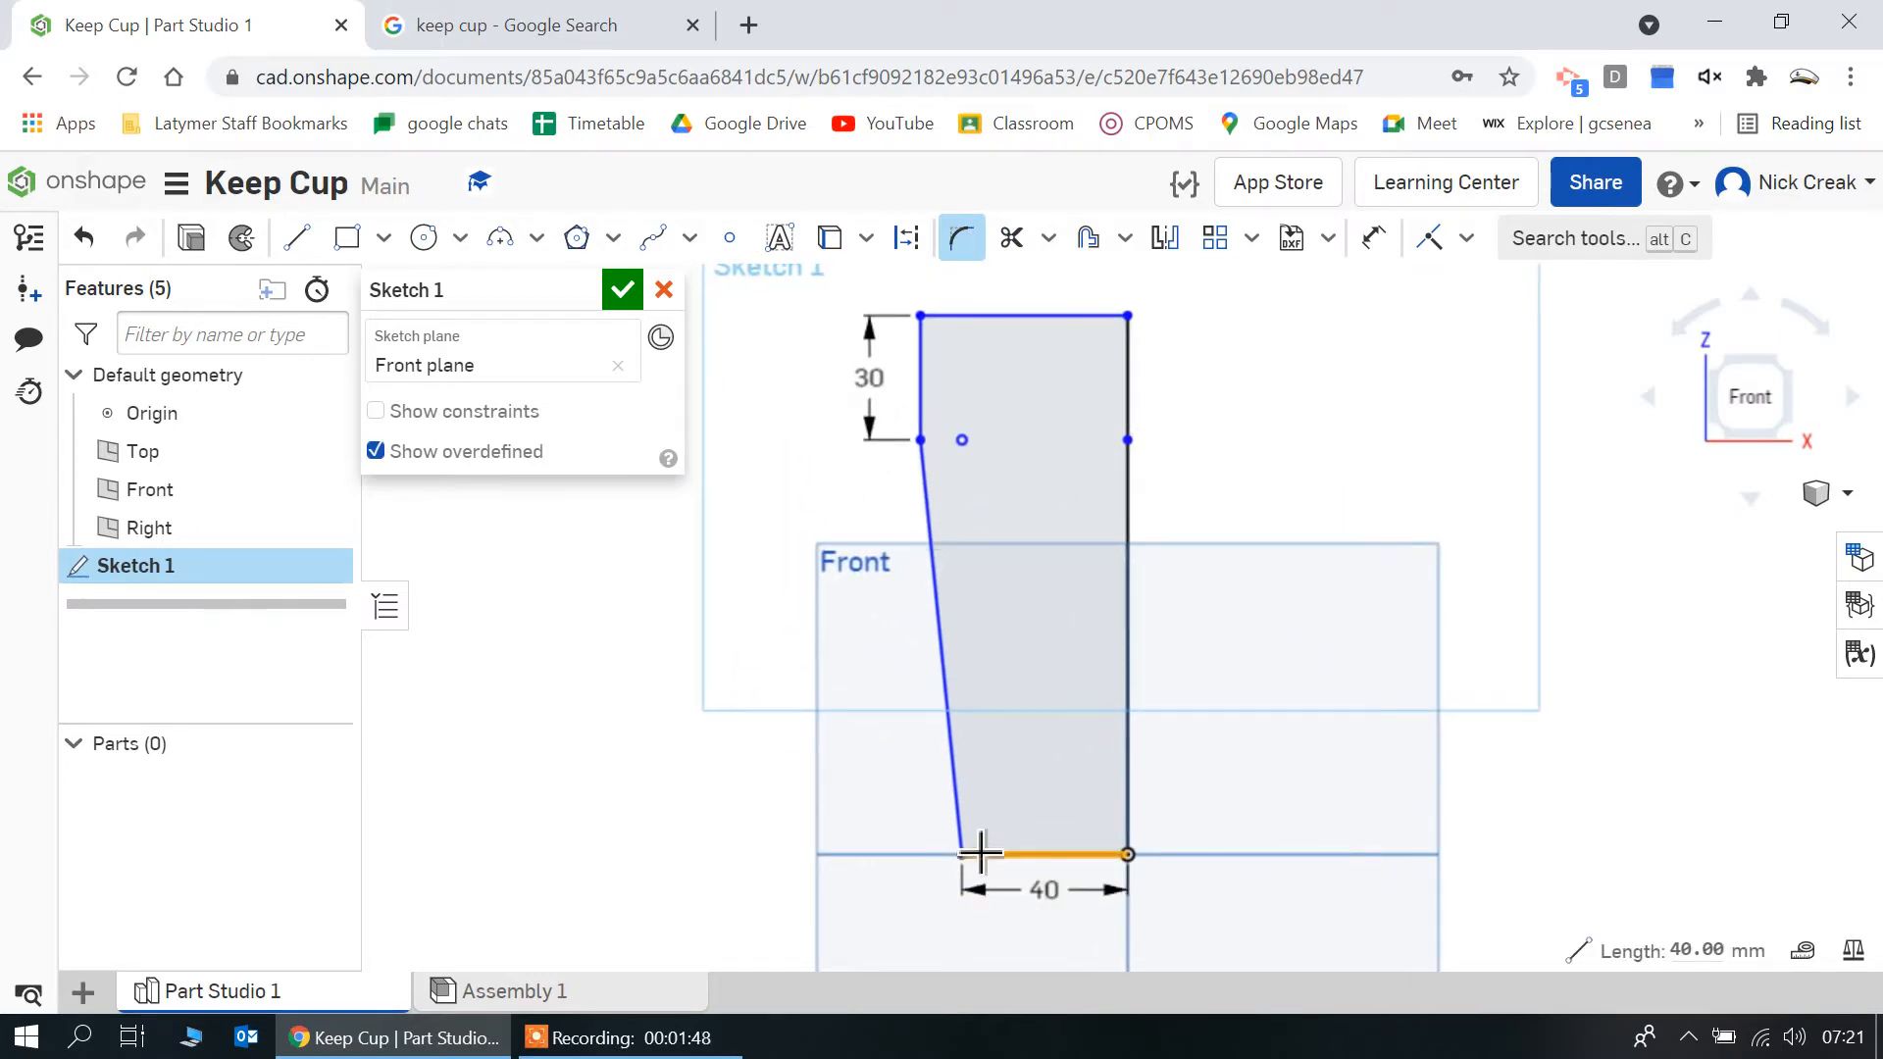
left_click(959, 836)
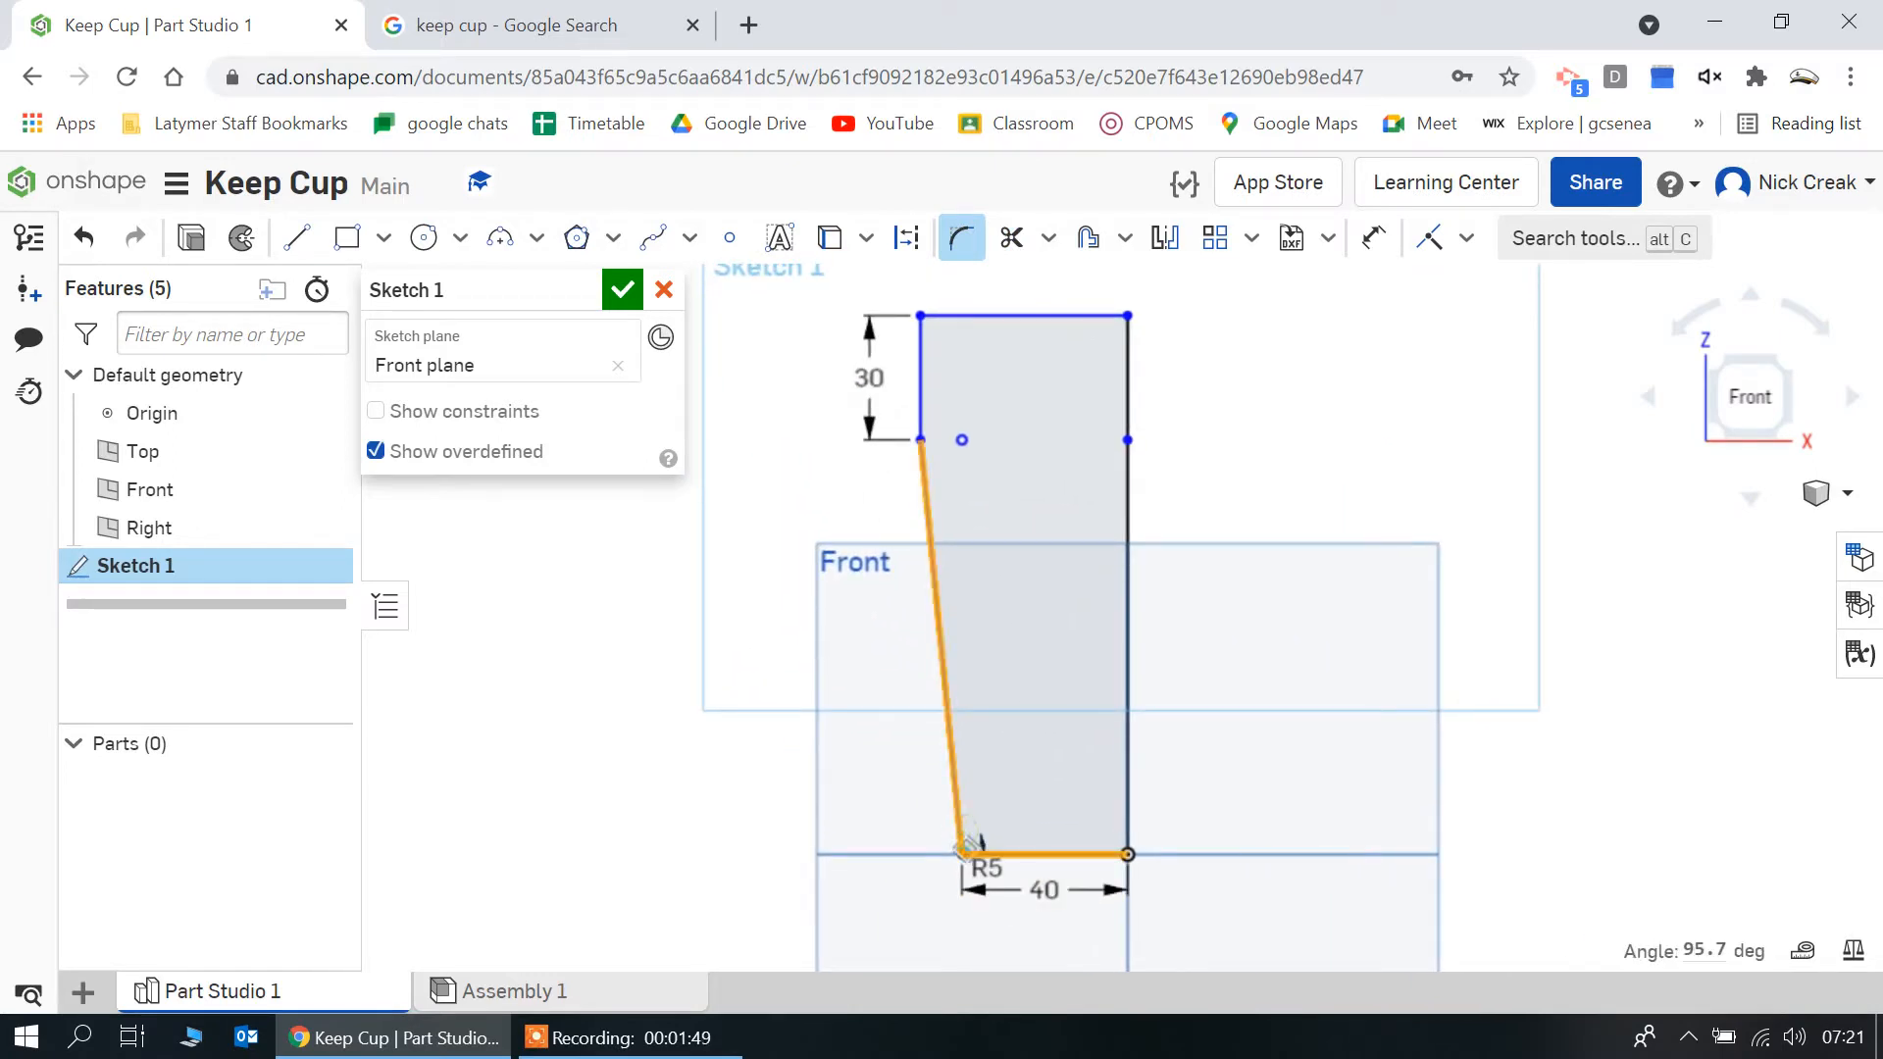
left_click(876, 799)
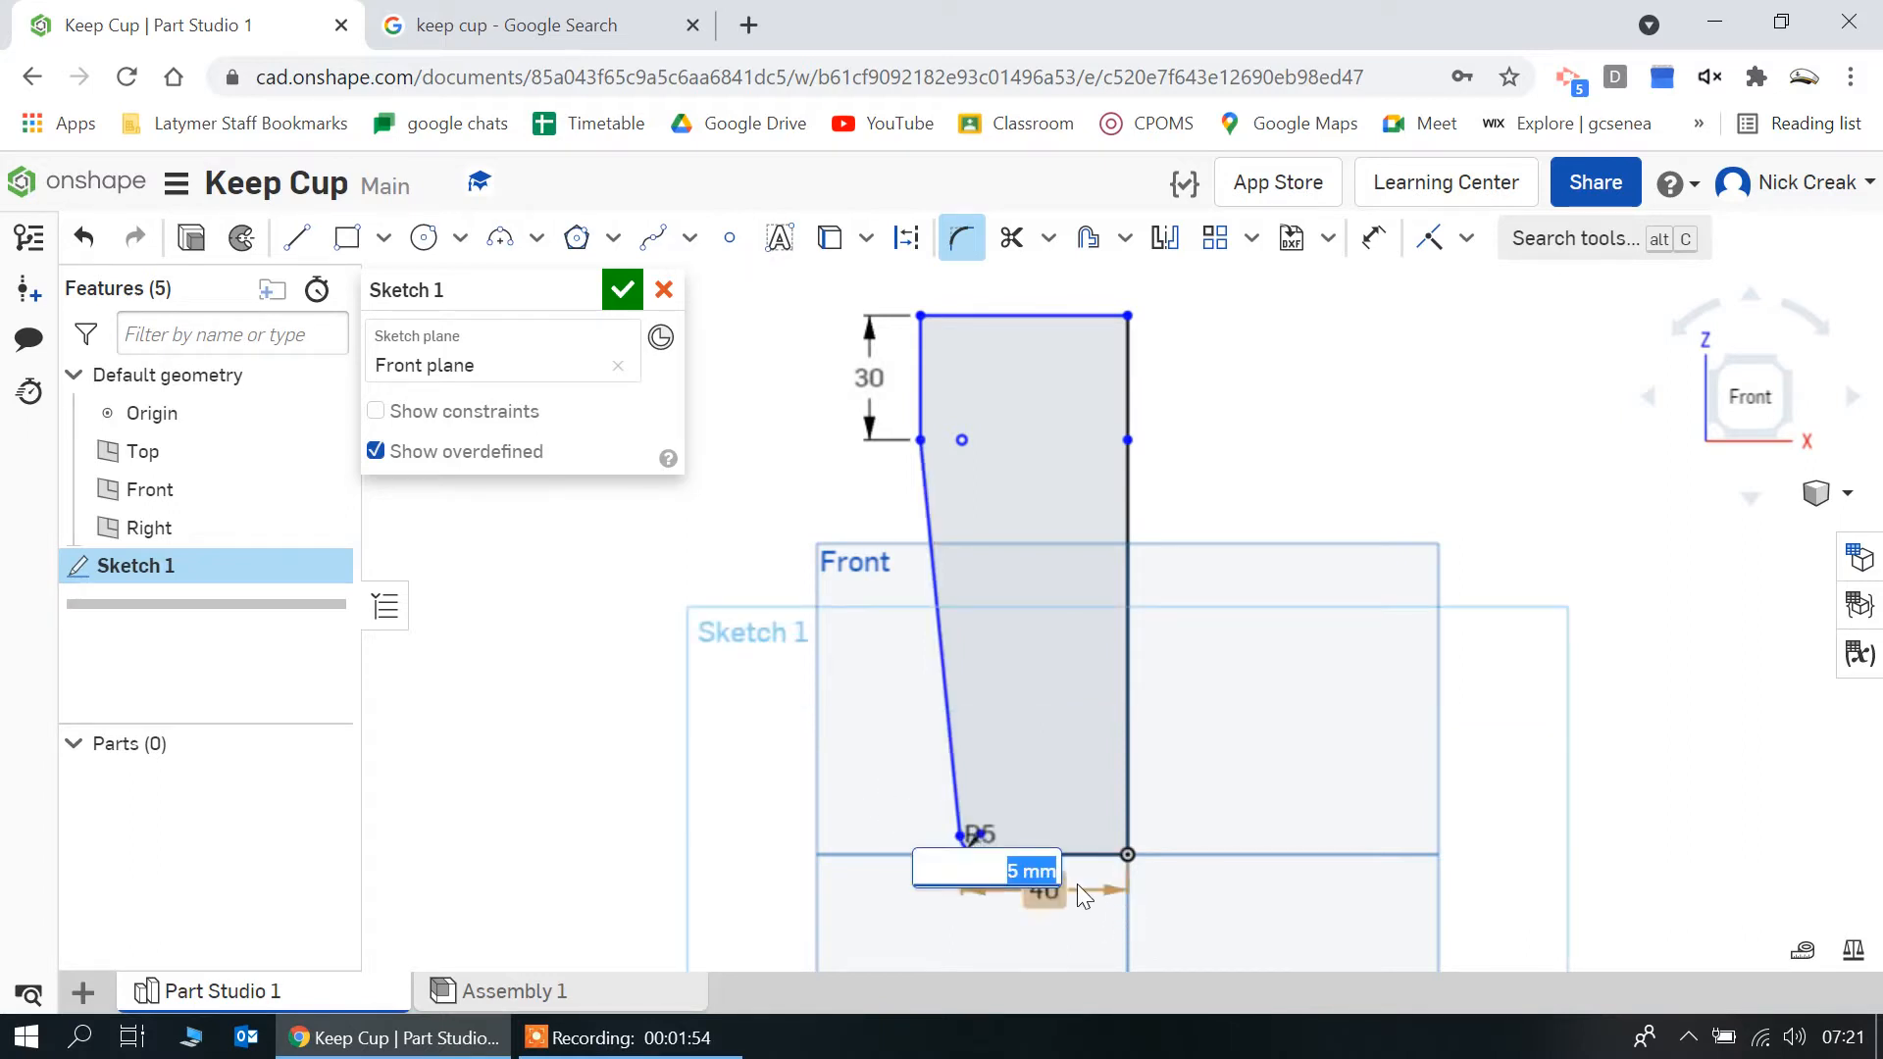
key("Return")
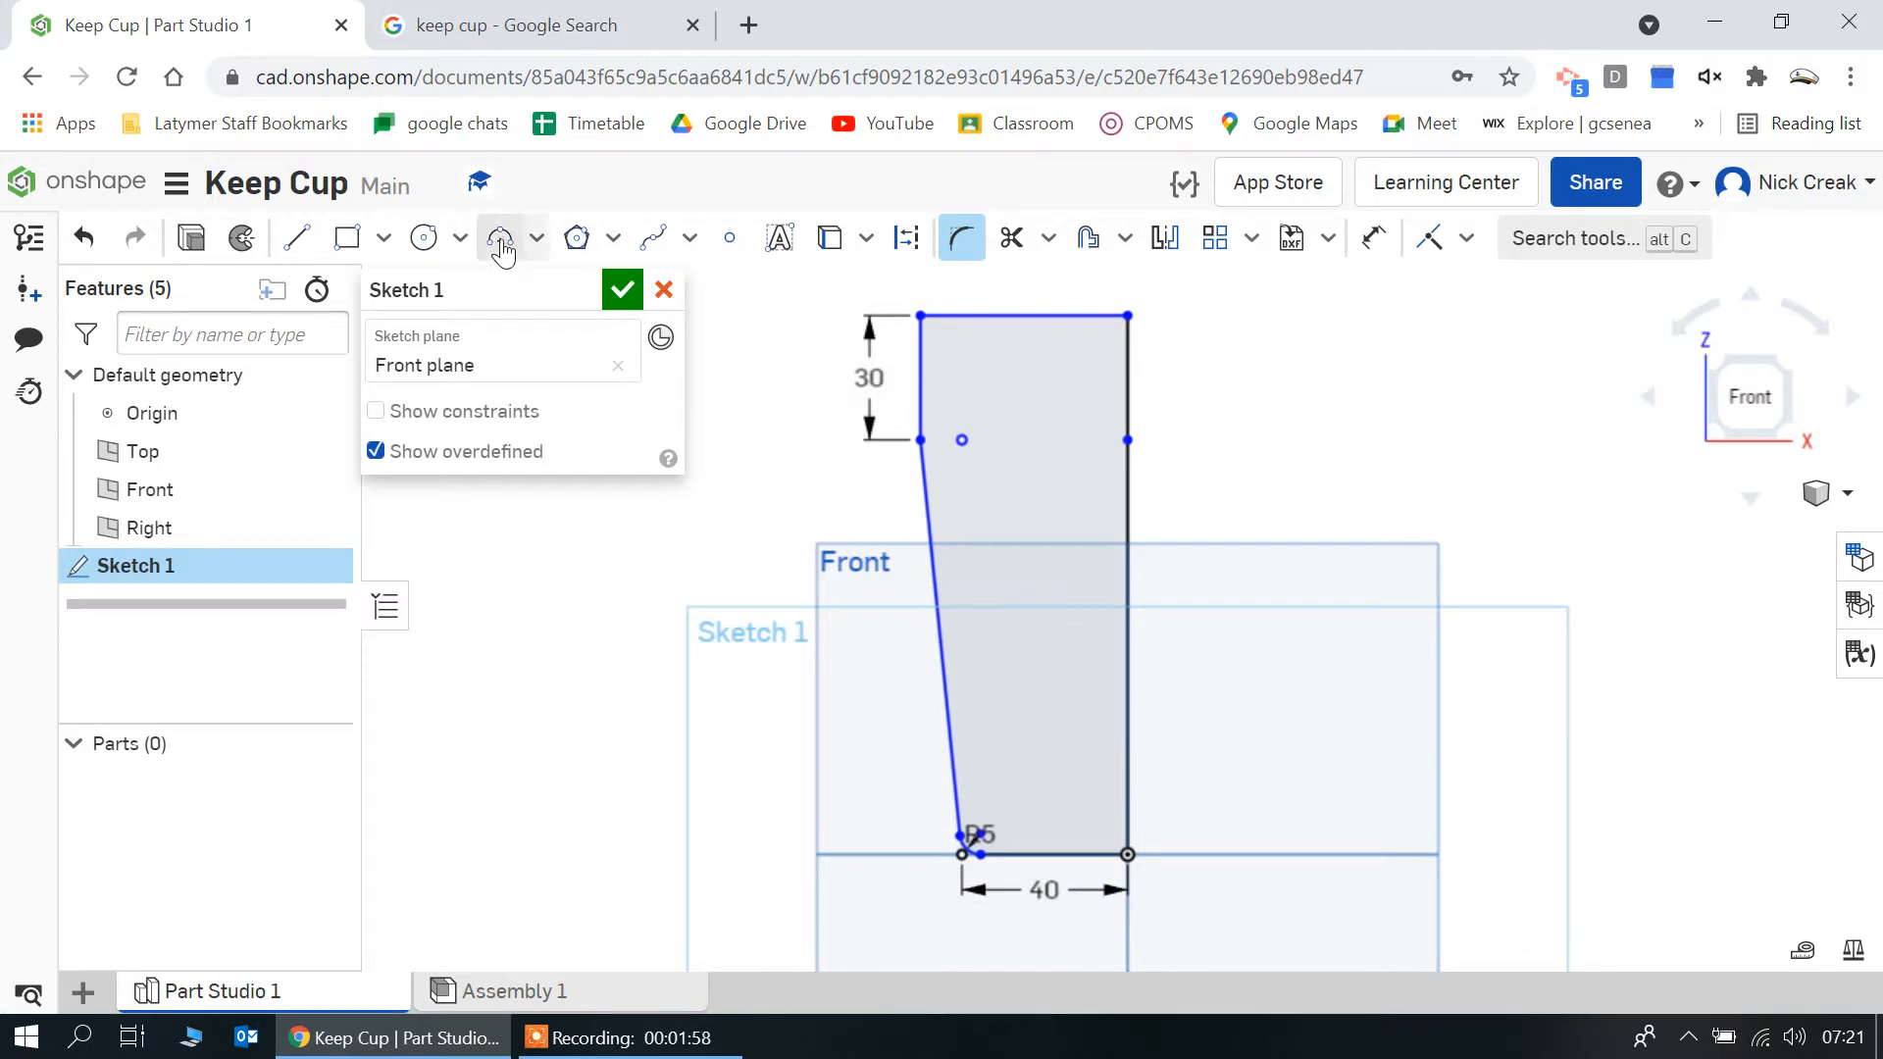
Add a 5 mm sketch fillet to the upper outer corner of the lid section and finish the profile sketch
left_click(922, 369)
left_click(961, 323)
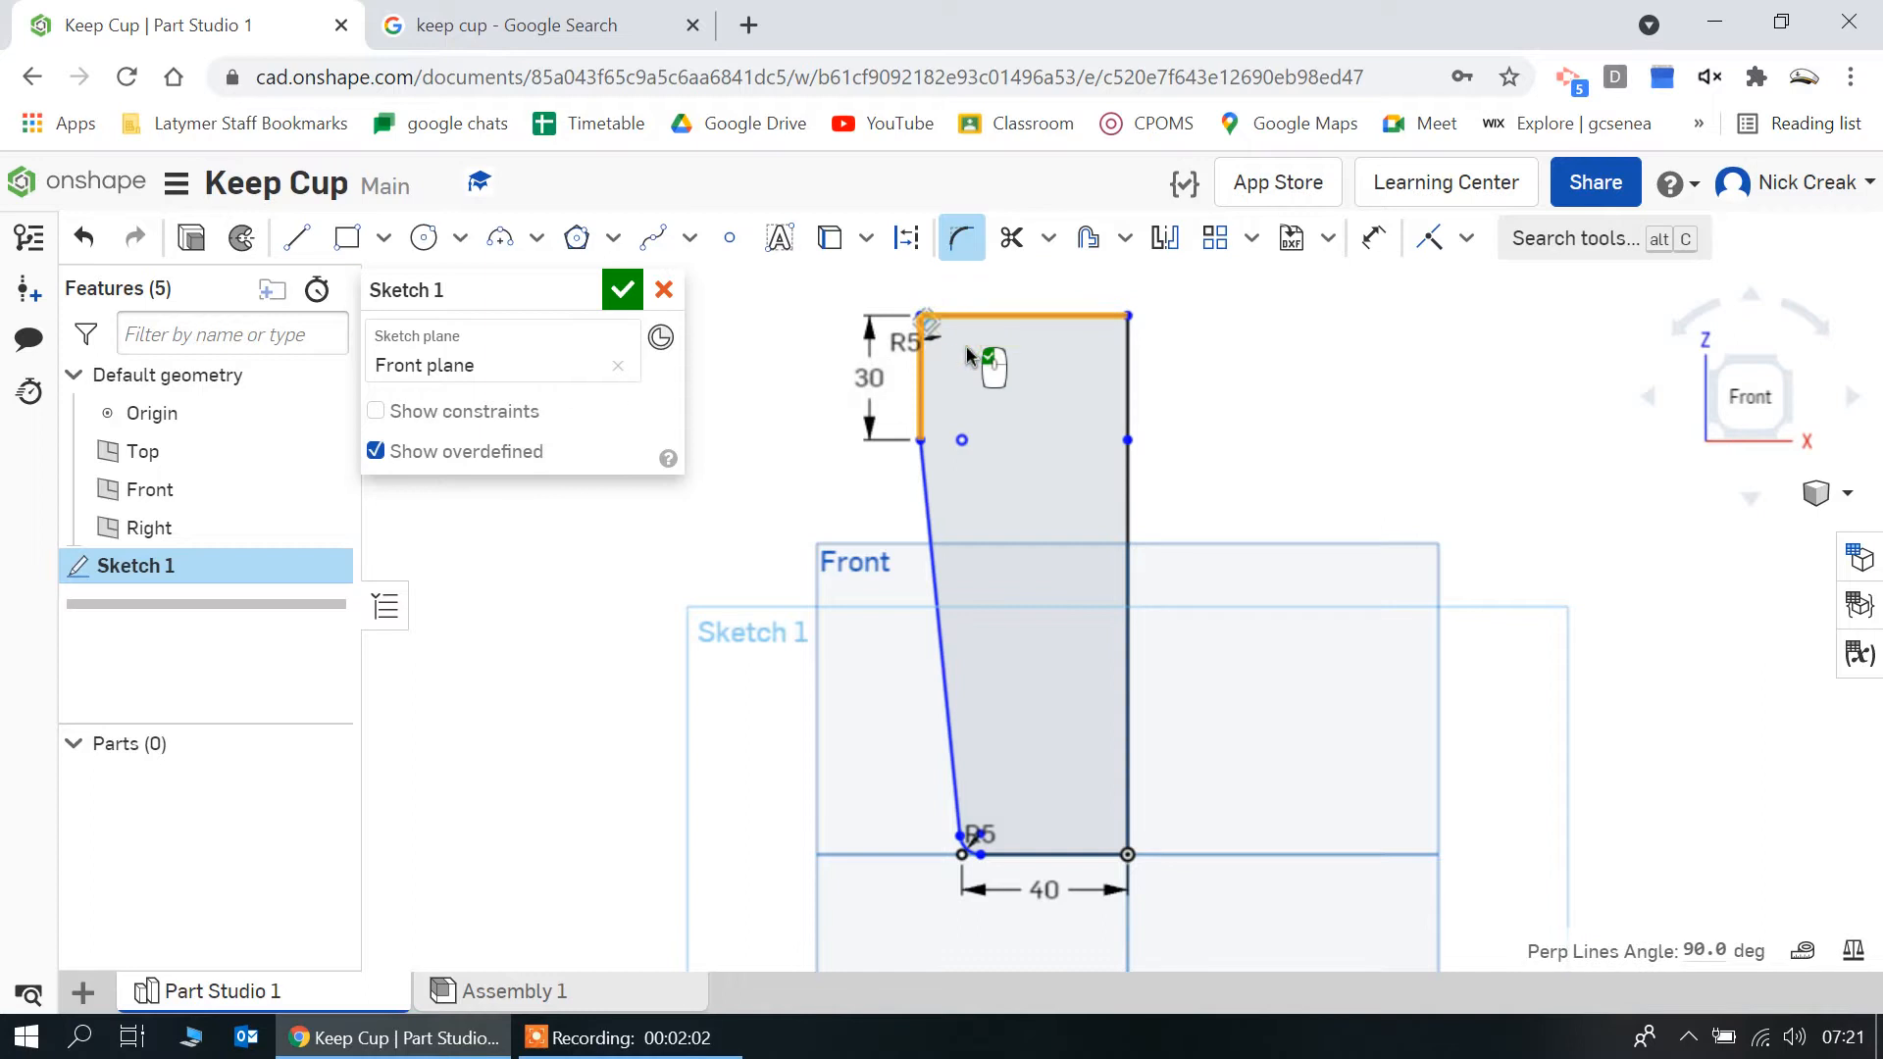
left_click(969, 356)
key("Return")
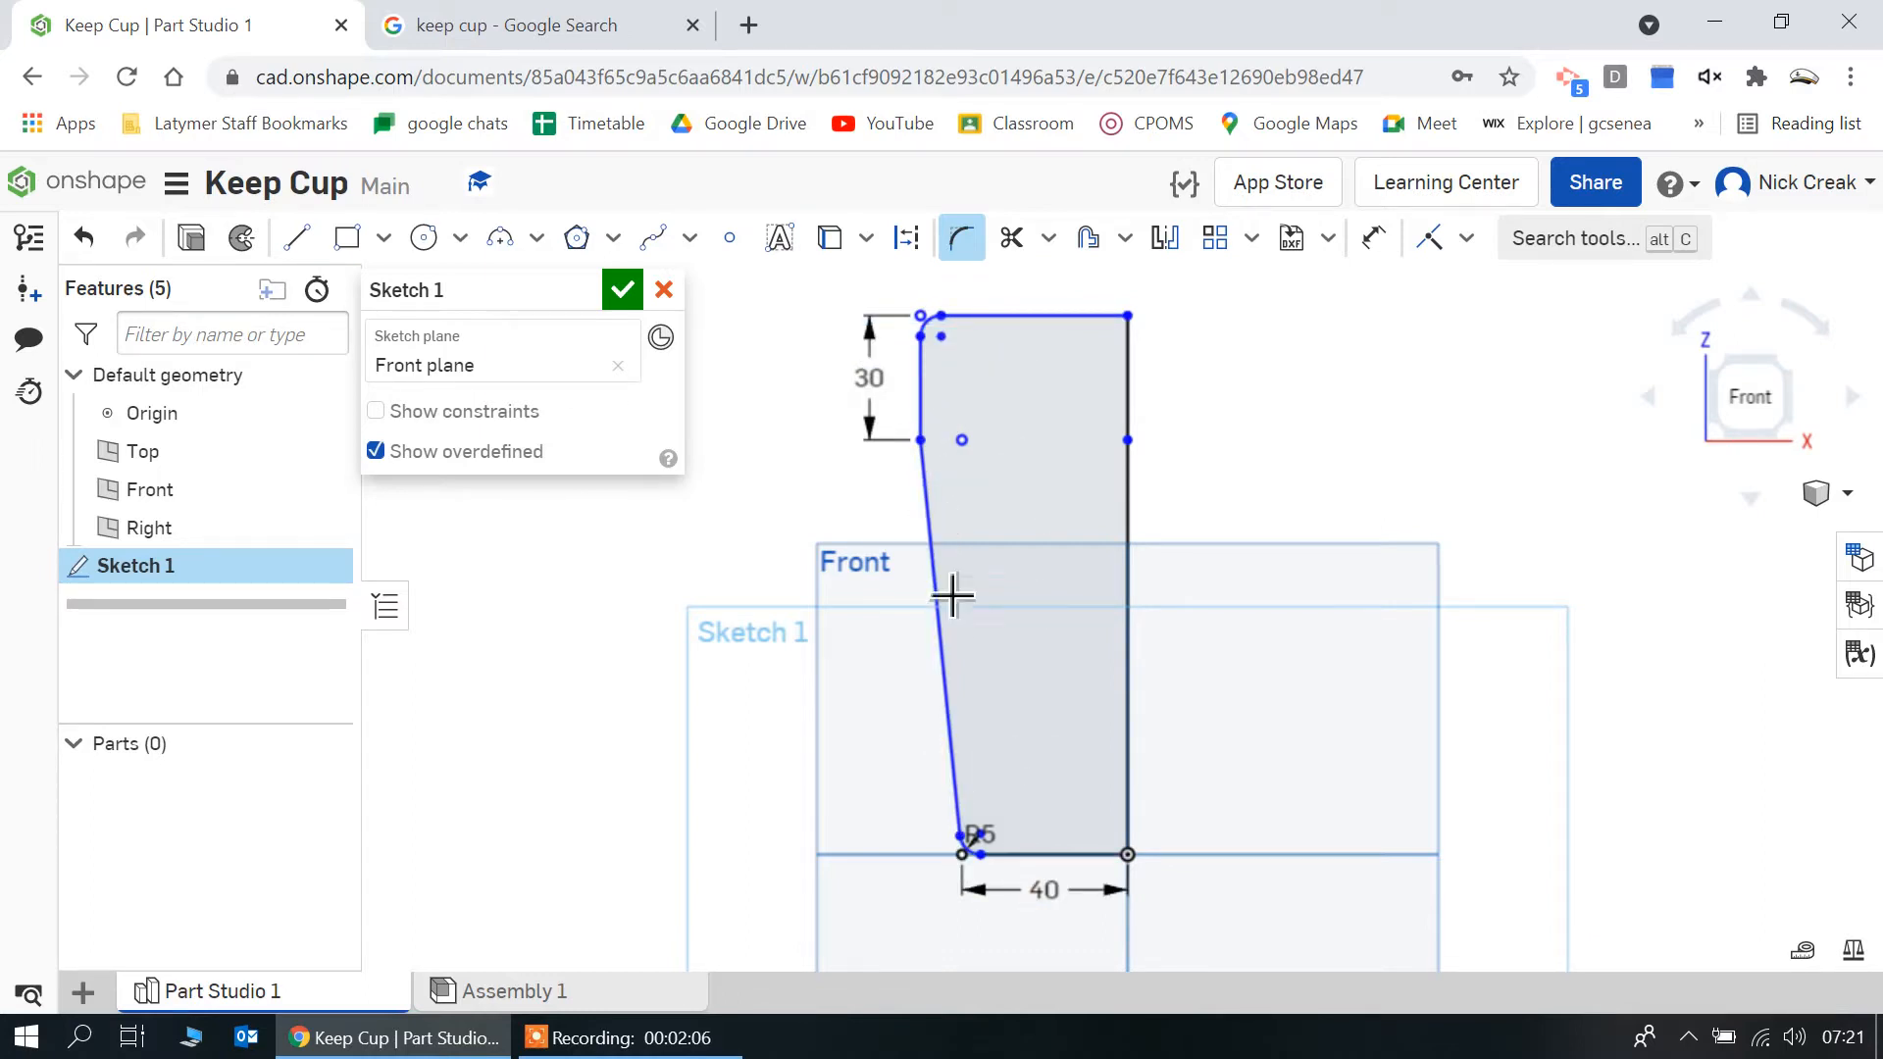
left_click(621, 291)
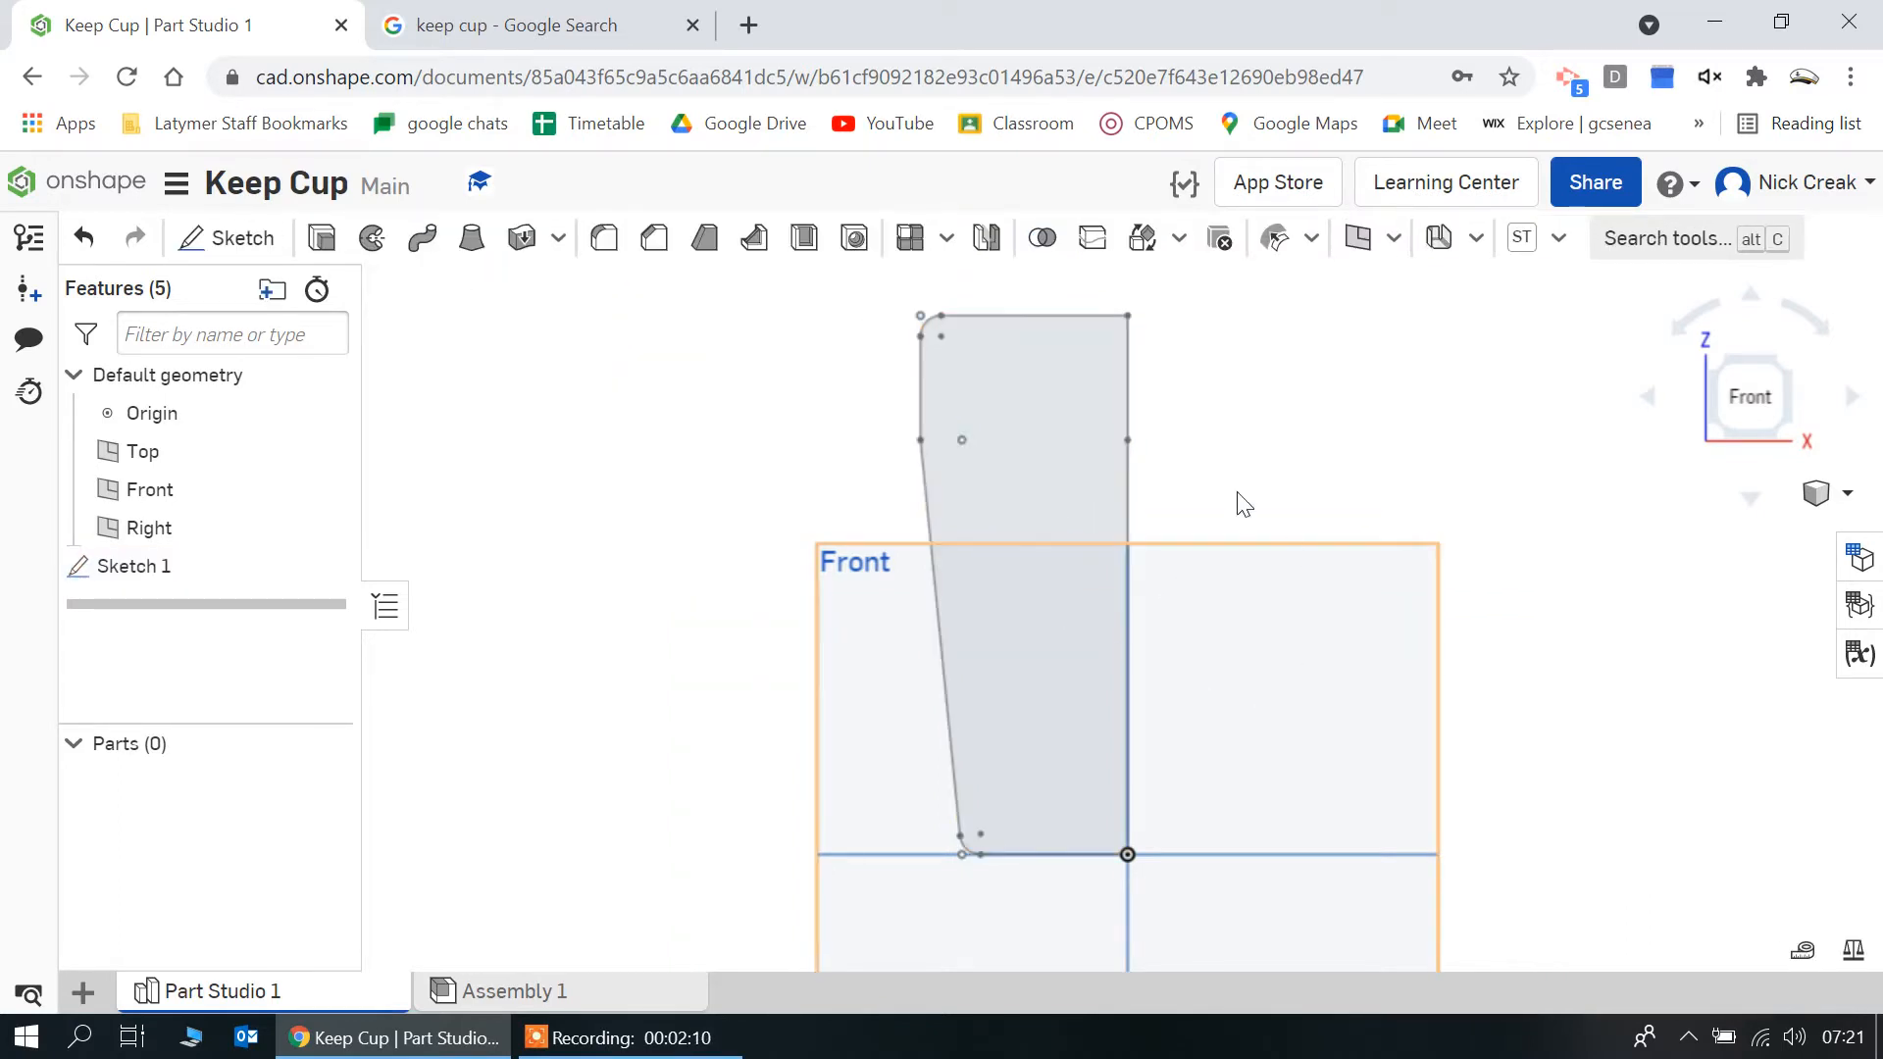
Sketch a vertical axis line about 35 mm long downward from the origin in a new Front plane sketch, and finish the sketch
left_click(861, 704)
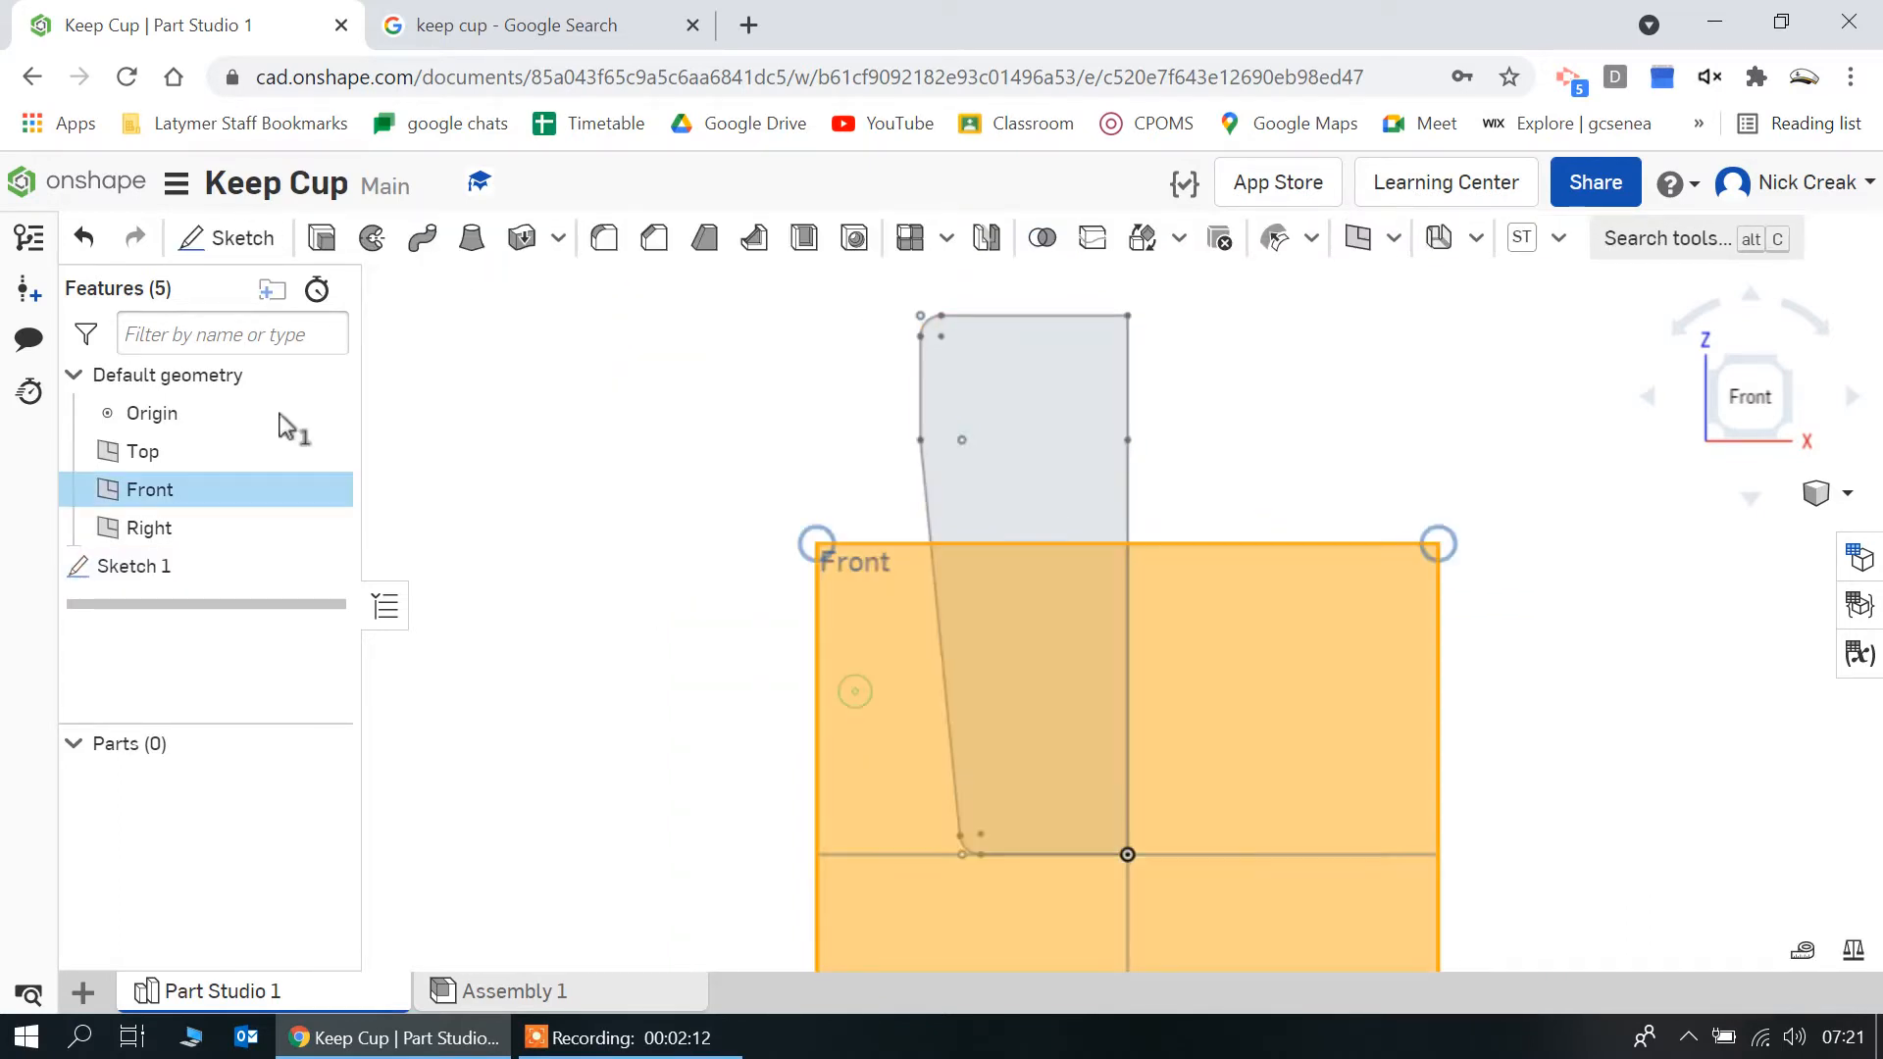
left_click(206, 239)
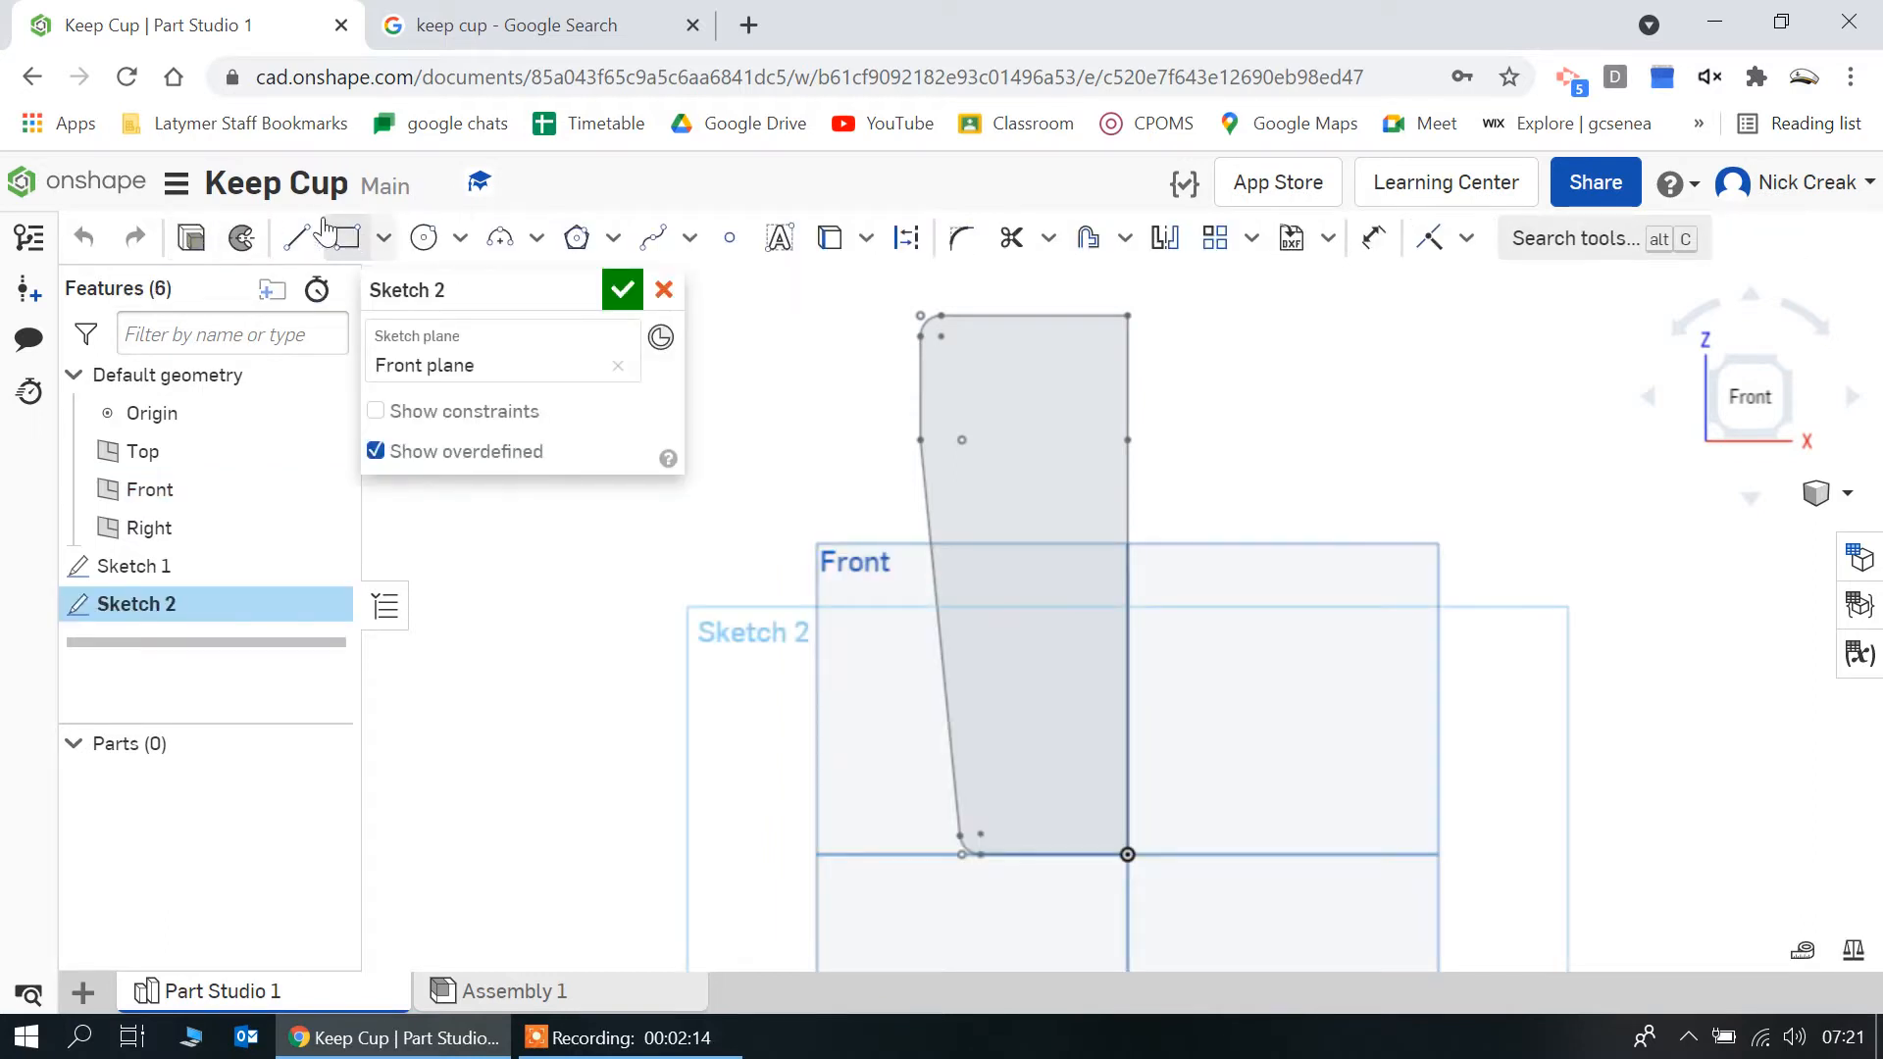
left_click(297, 237)
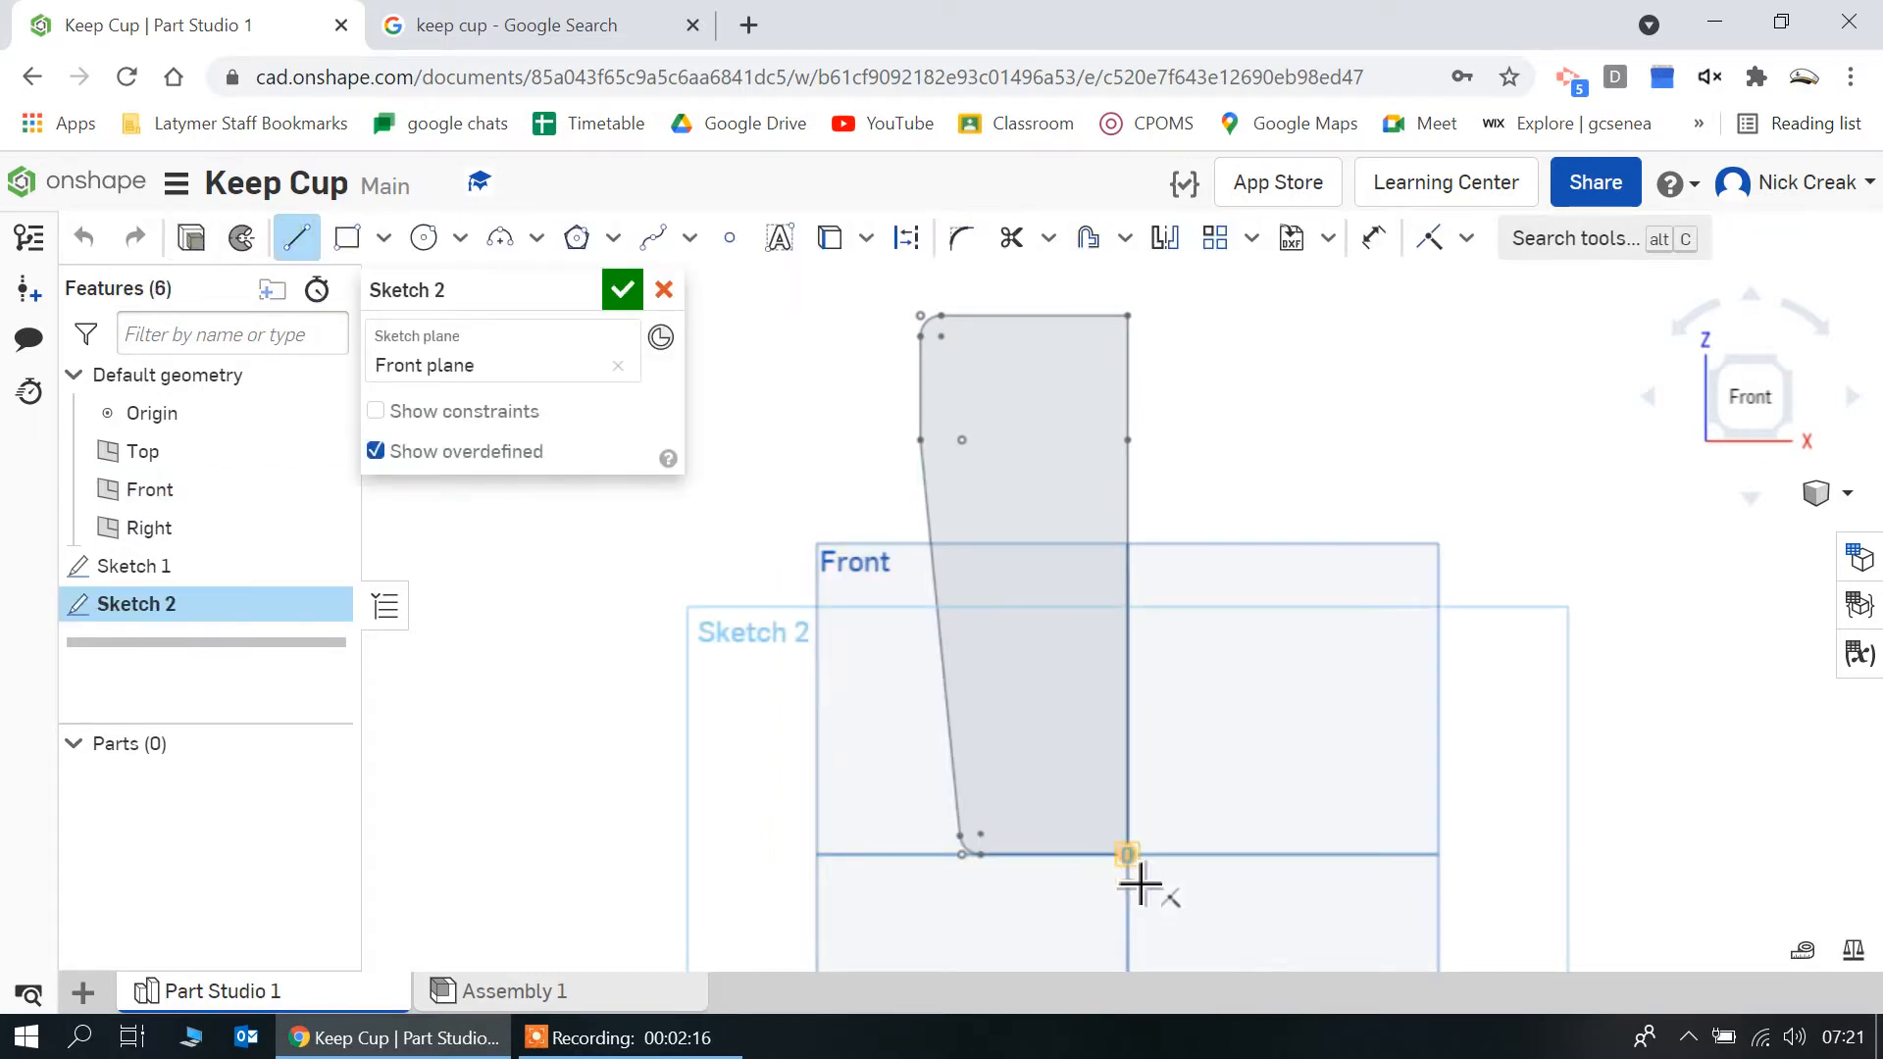
left_click(1129, 857)
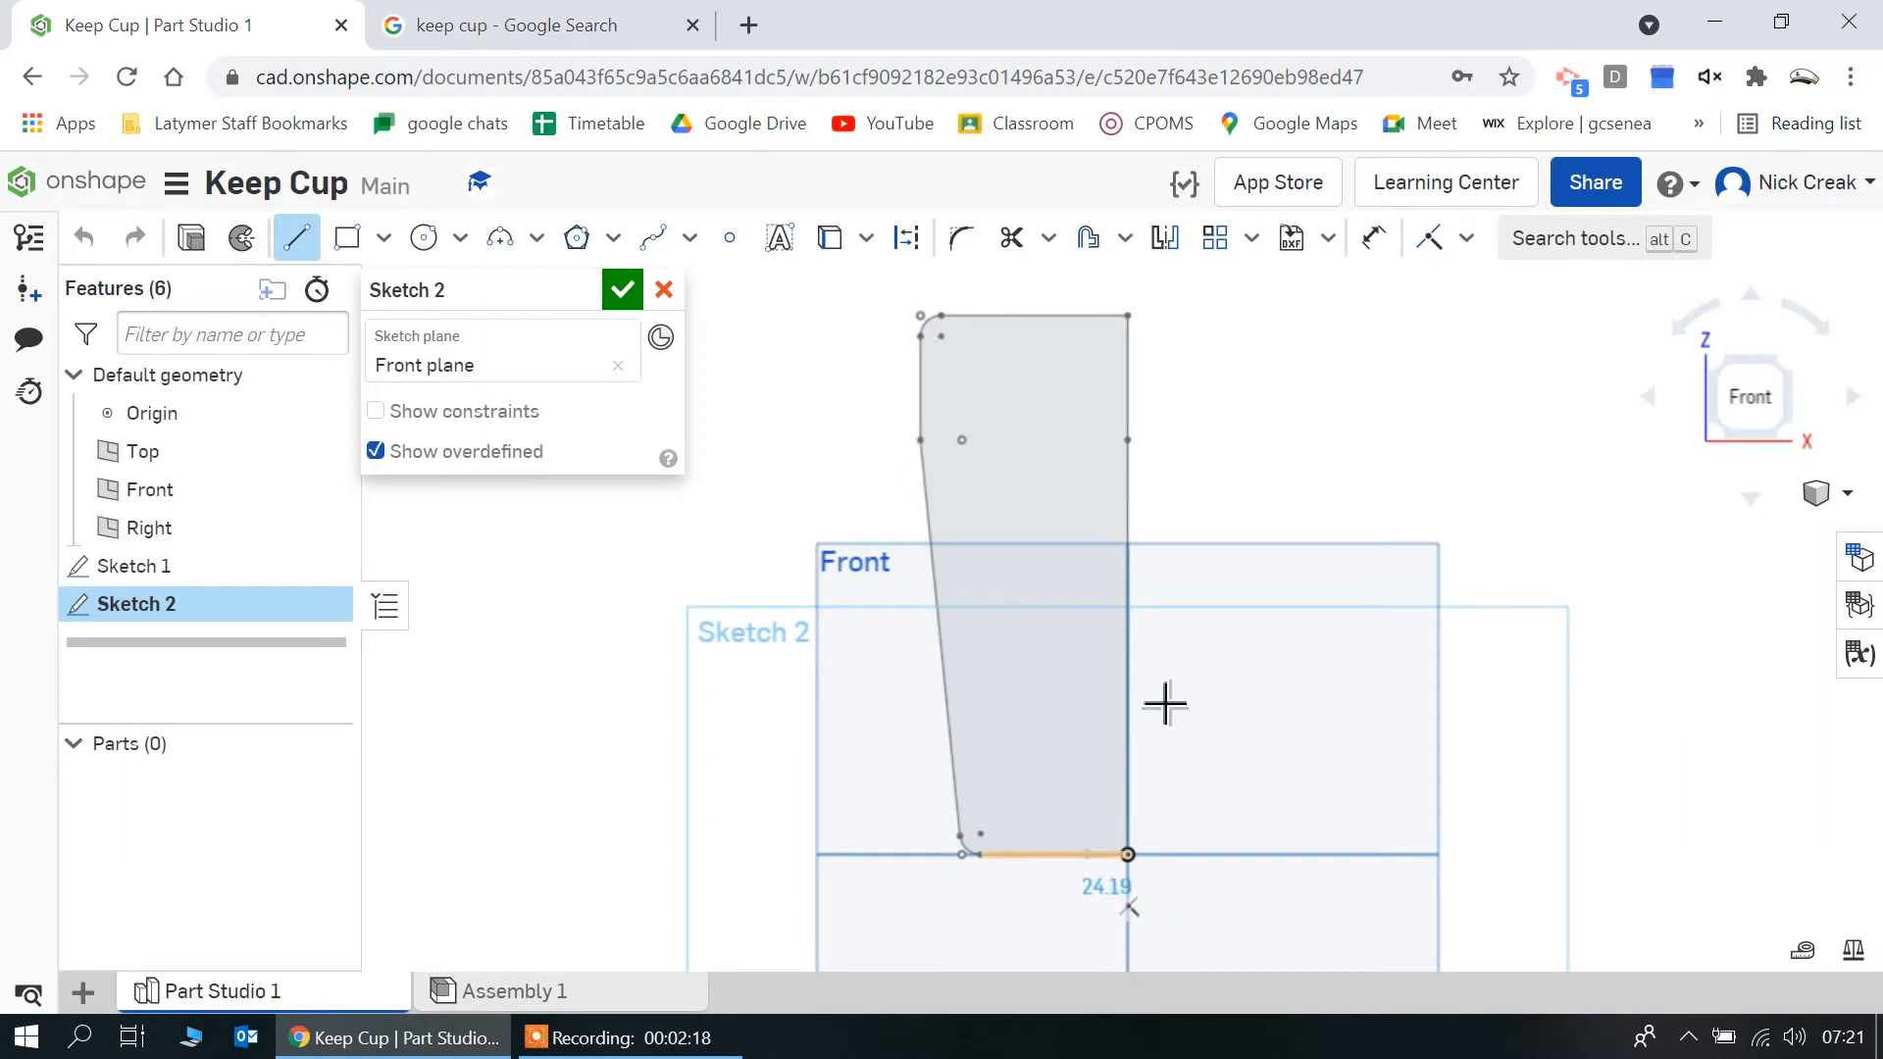
scroll(1163, 702, "down", 2)
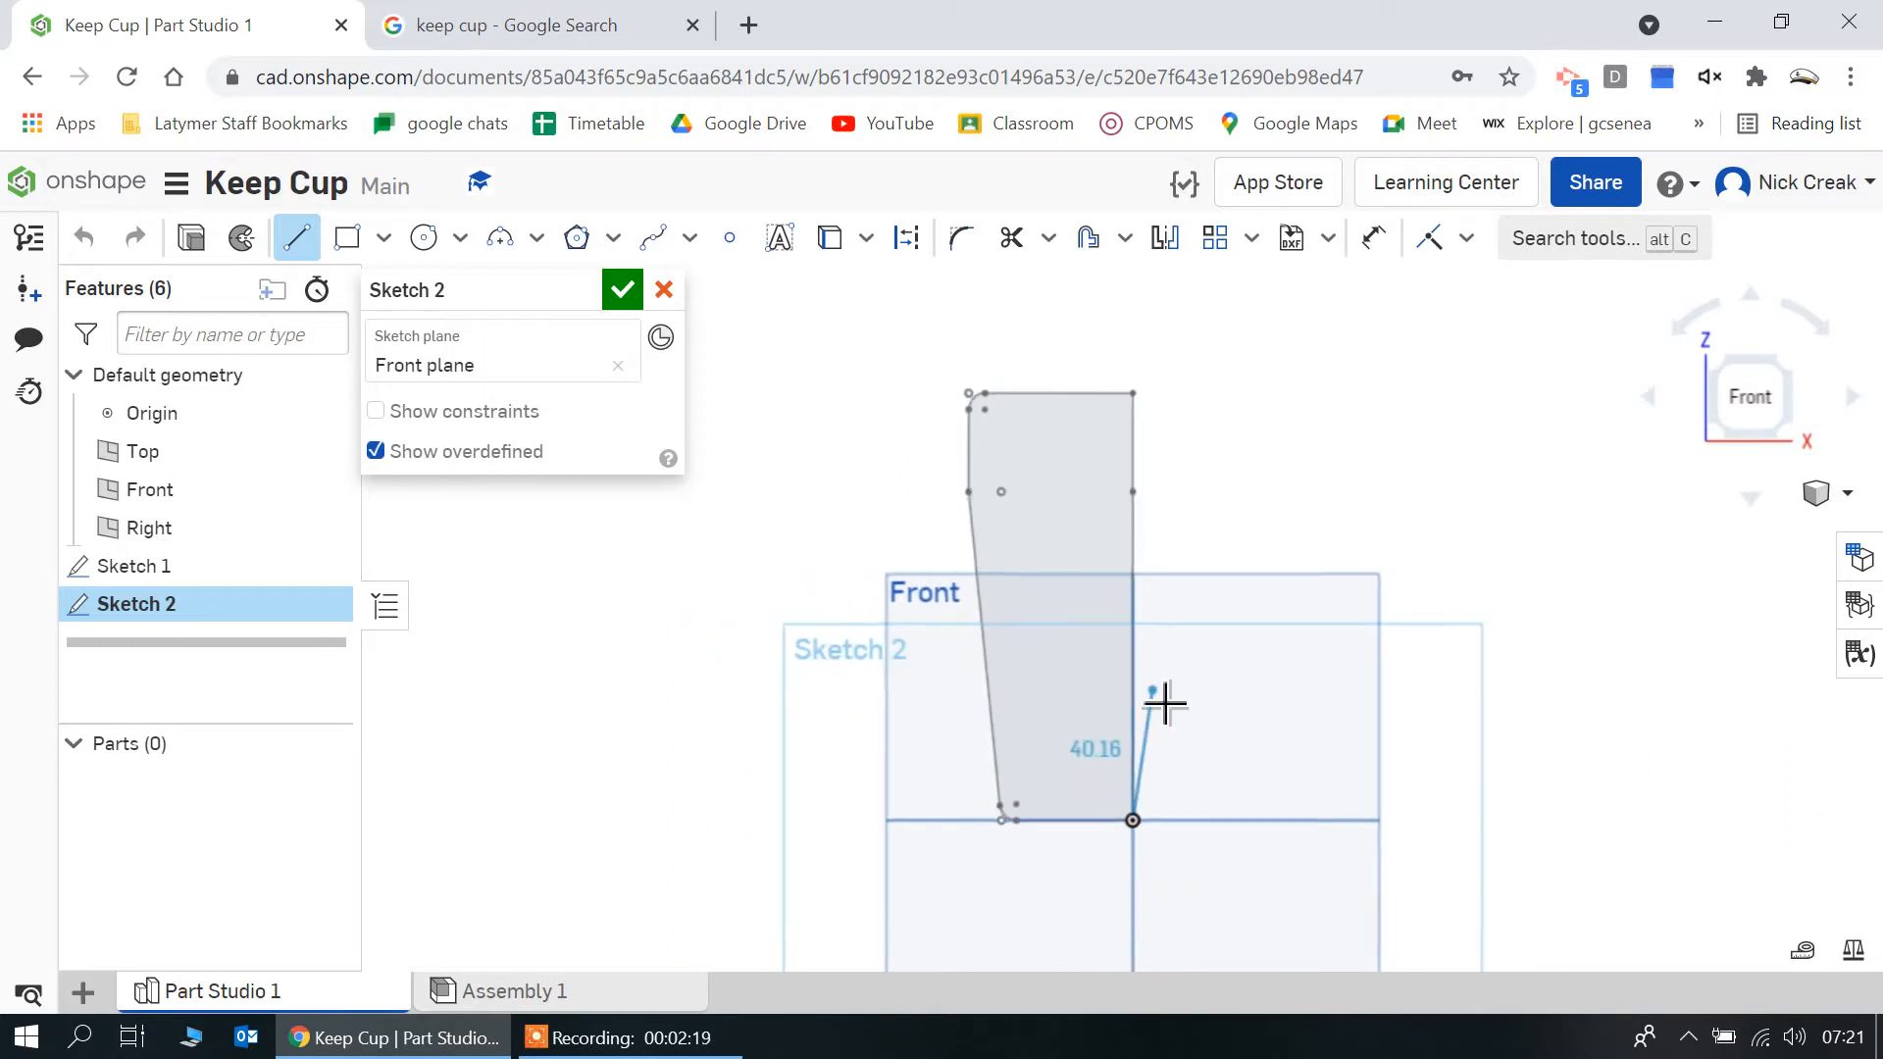
left_click(1141, 943)
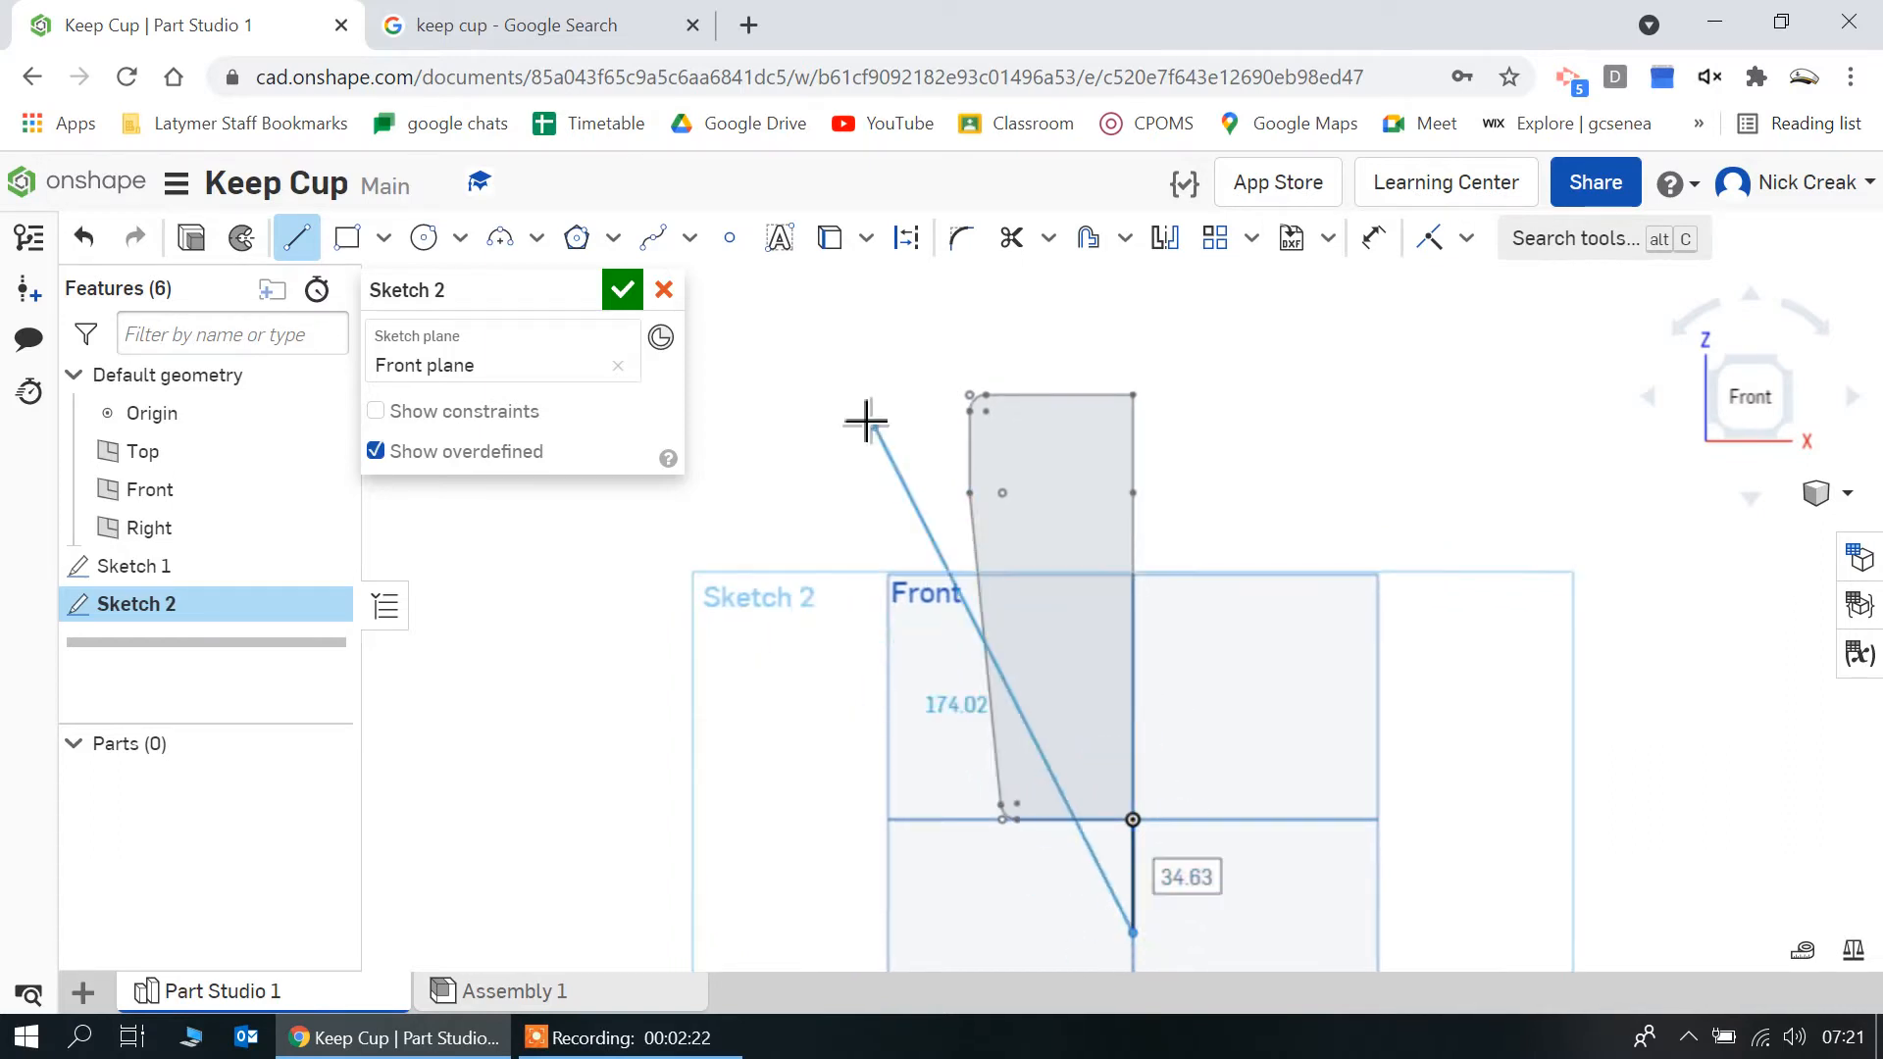
left_click(622, 289)
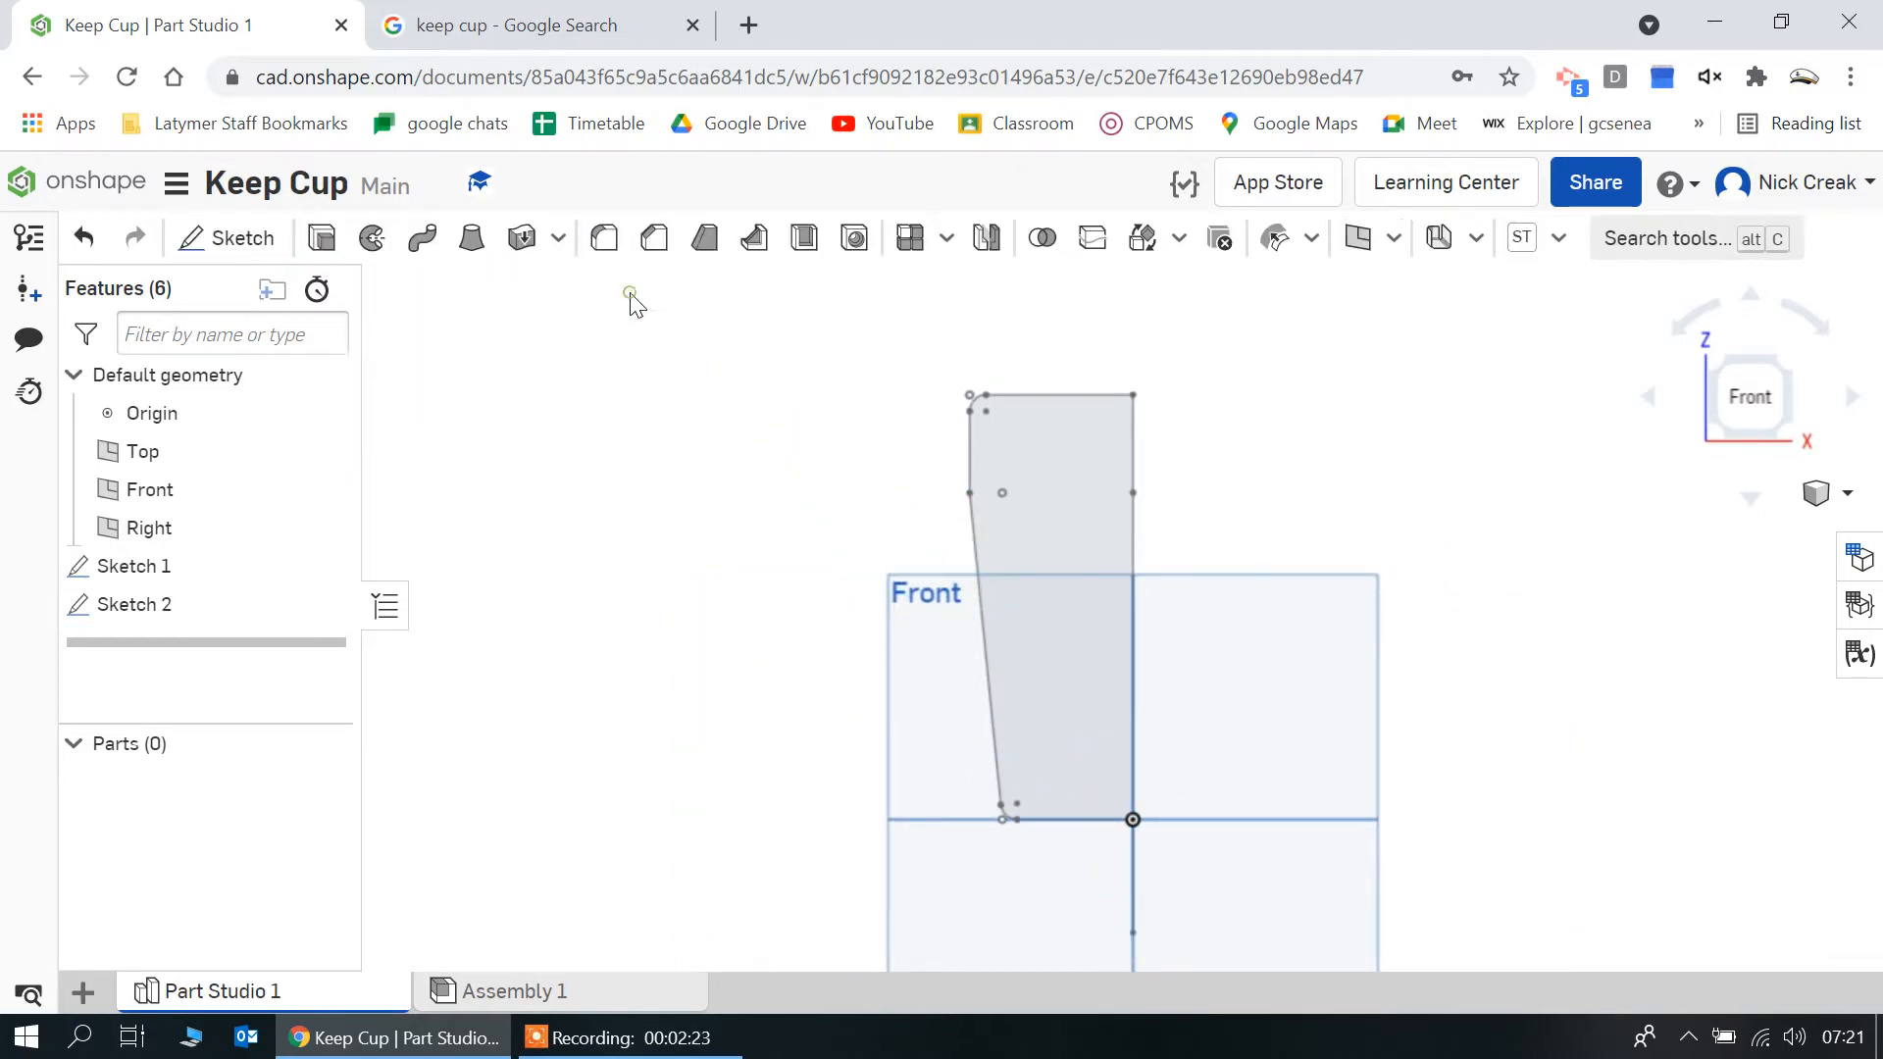
Revolve the cup profile as a new solid through a full turn around the vertical axis line
left_click(369, 250)
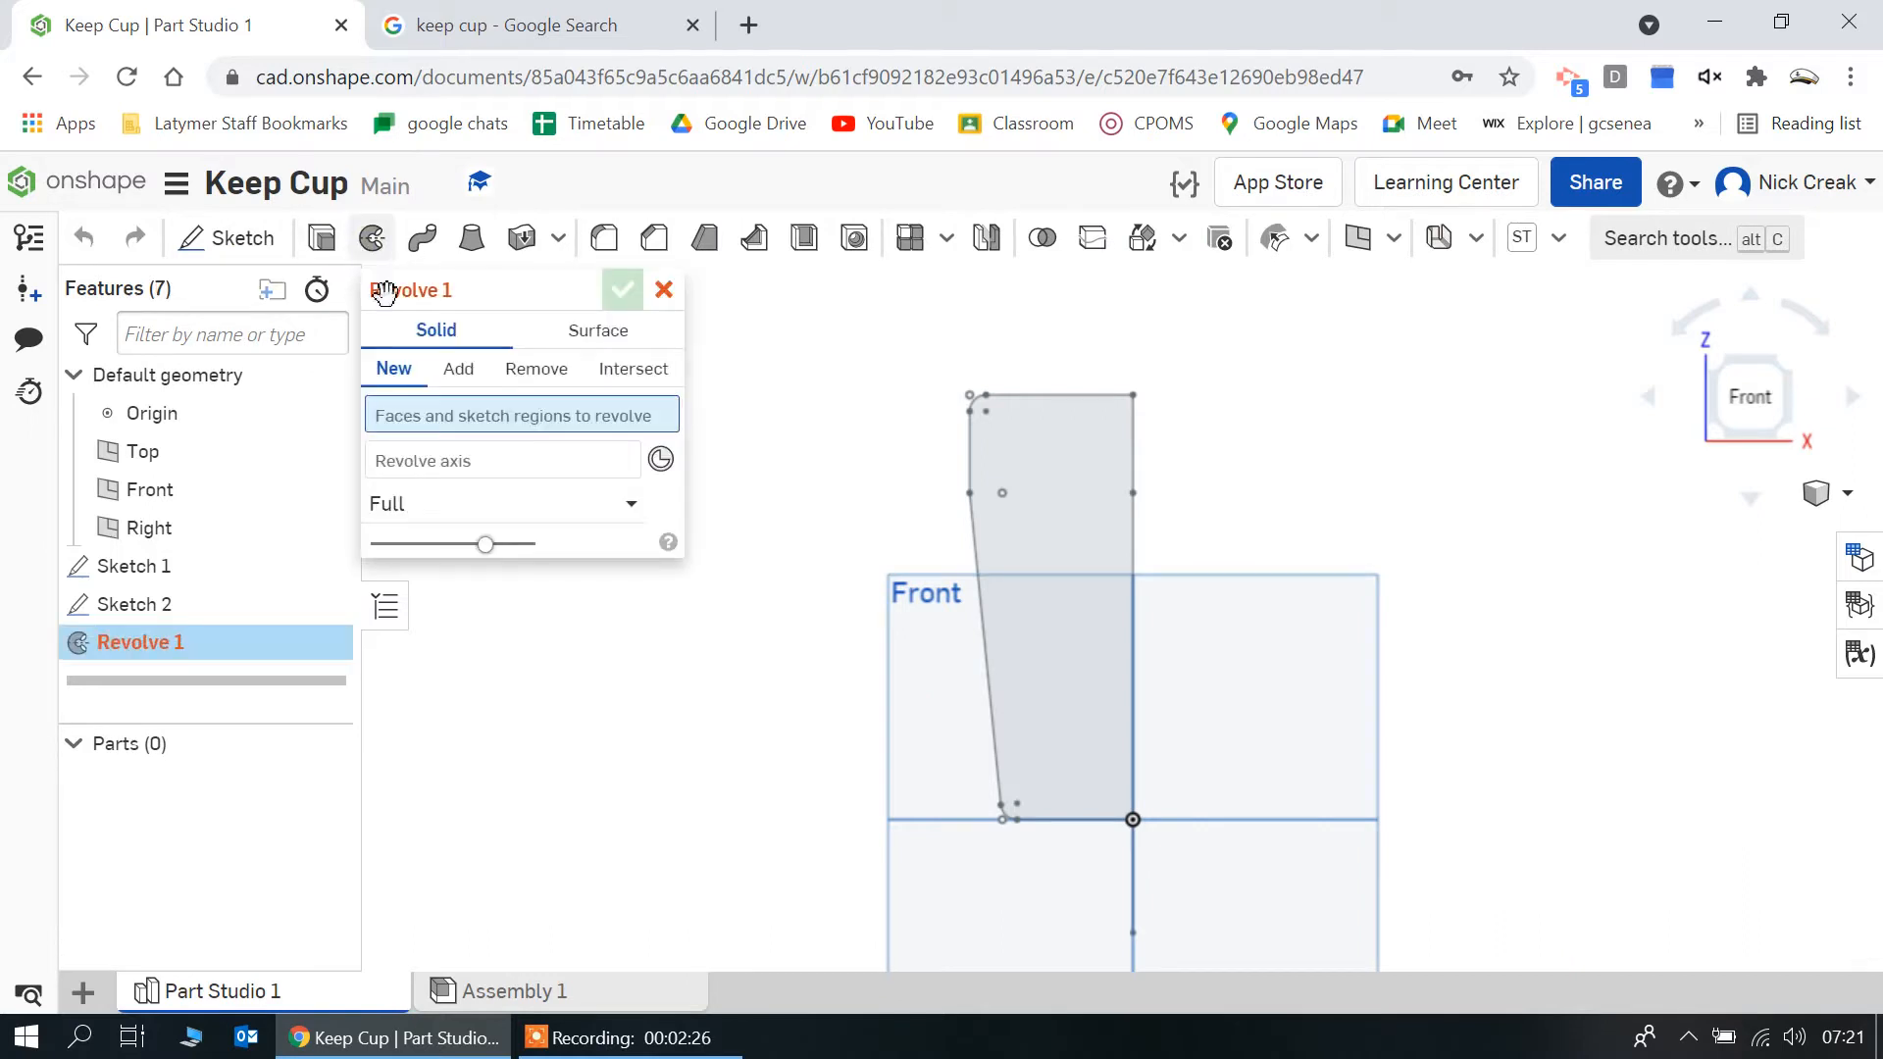
left_click(1063, 655)
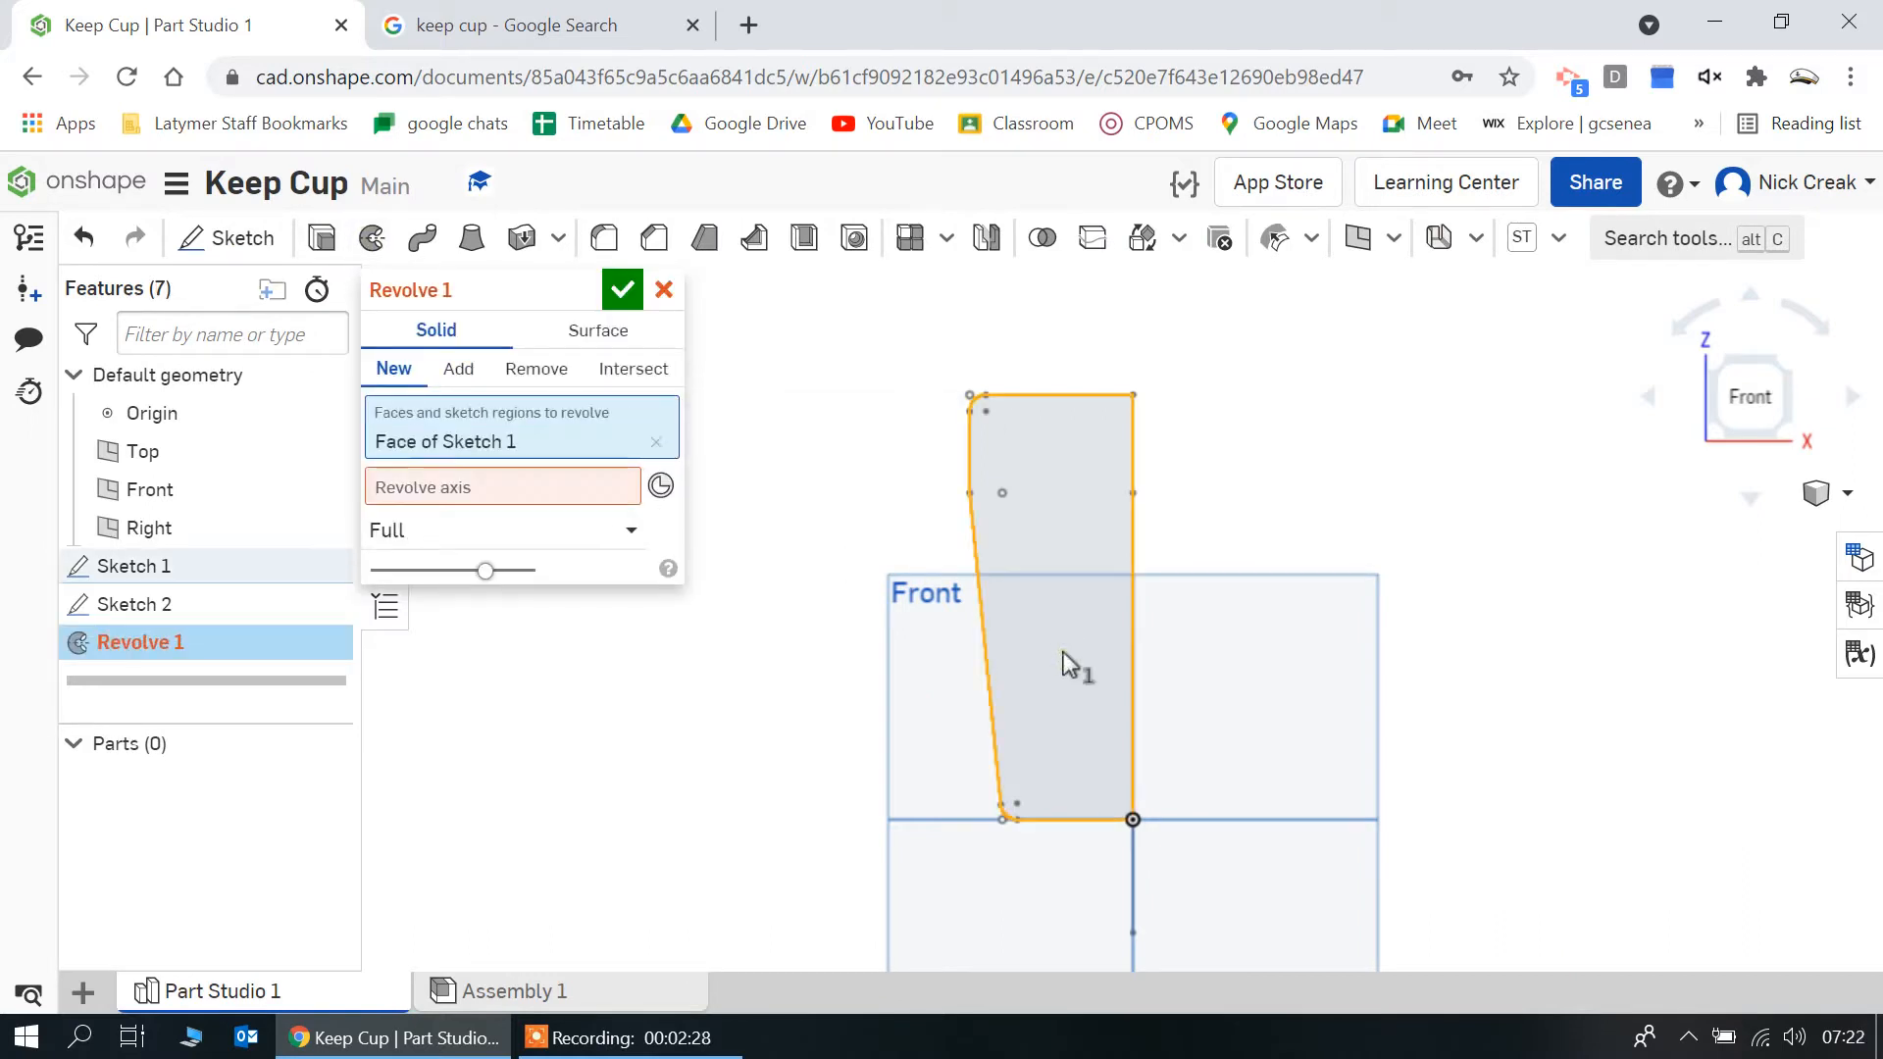
left_click(568, 486)
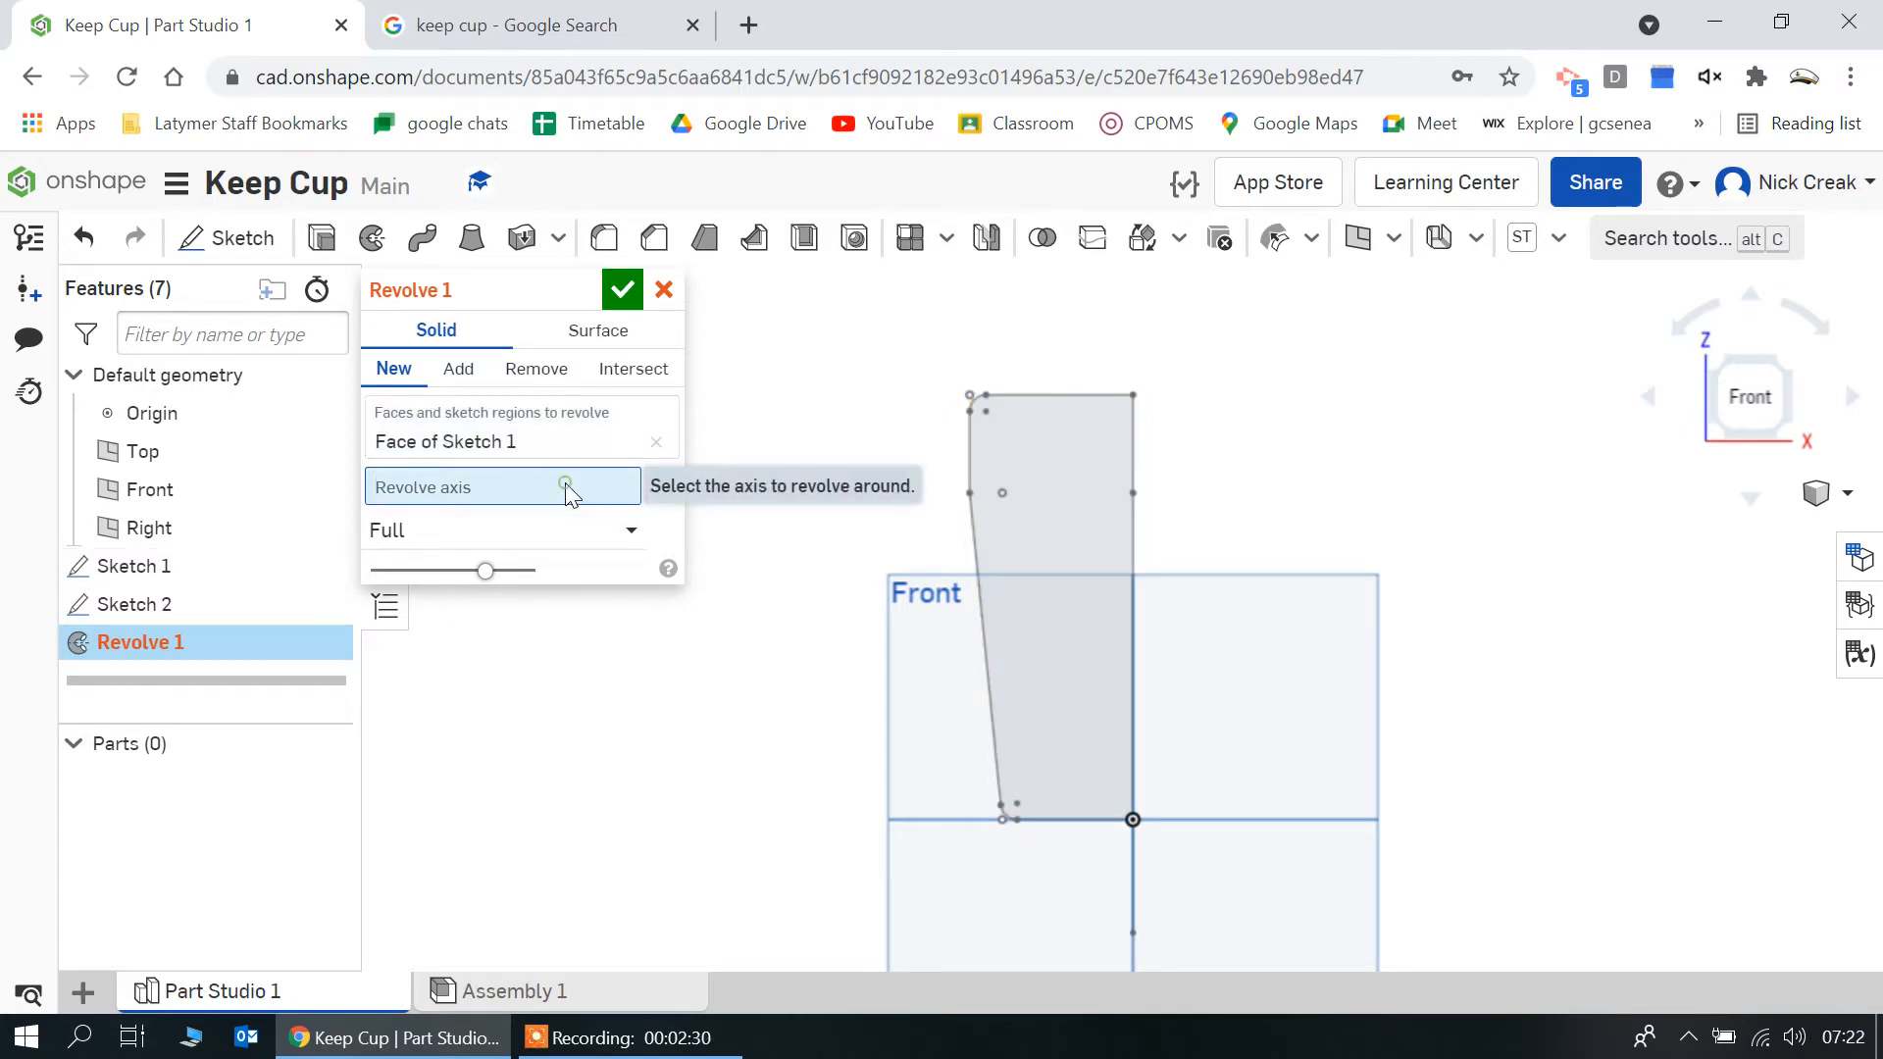
left_click(1132, 874)
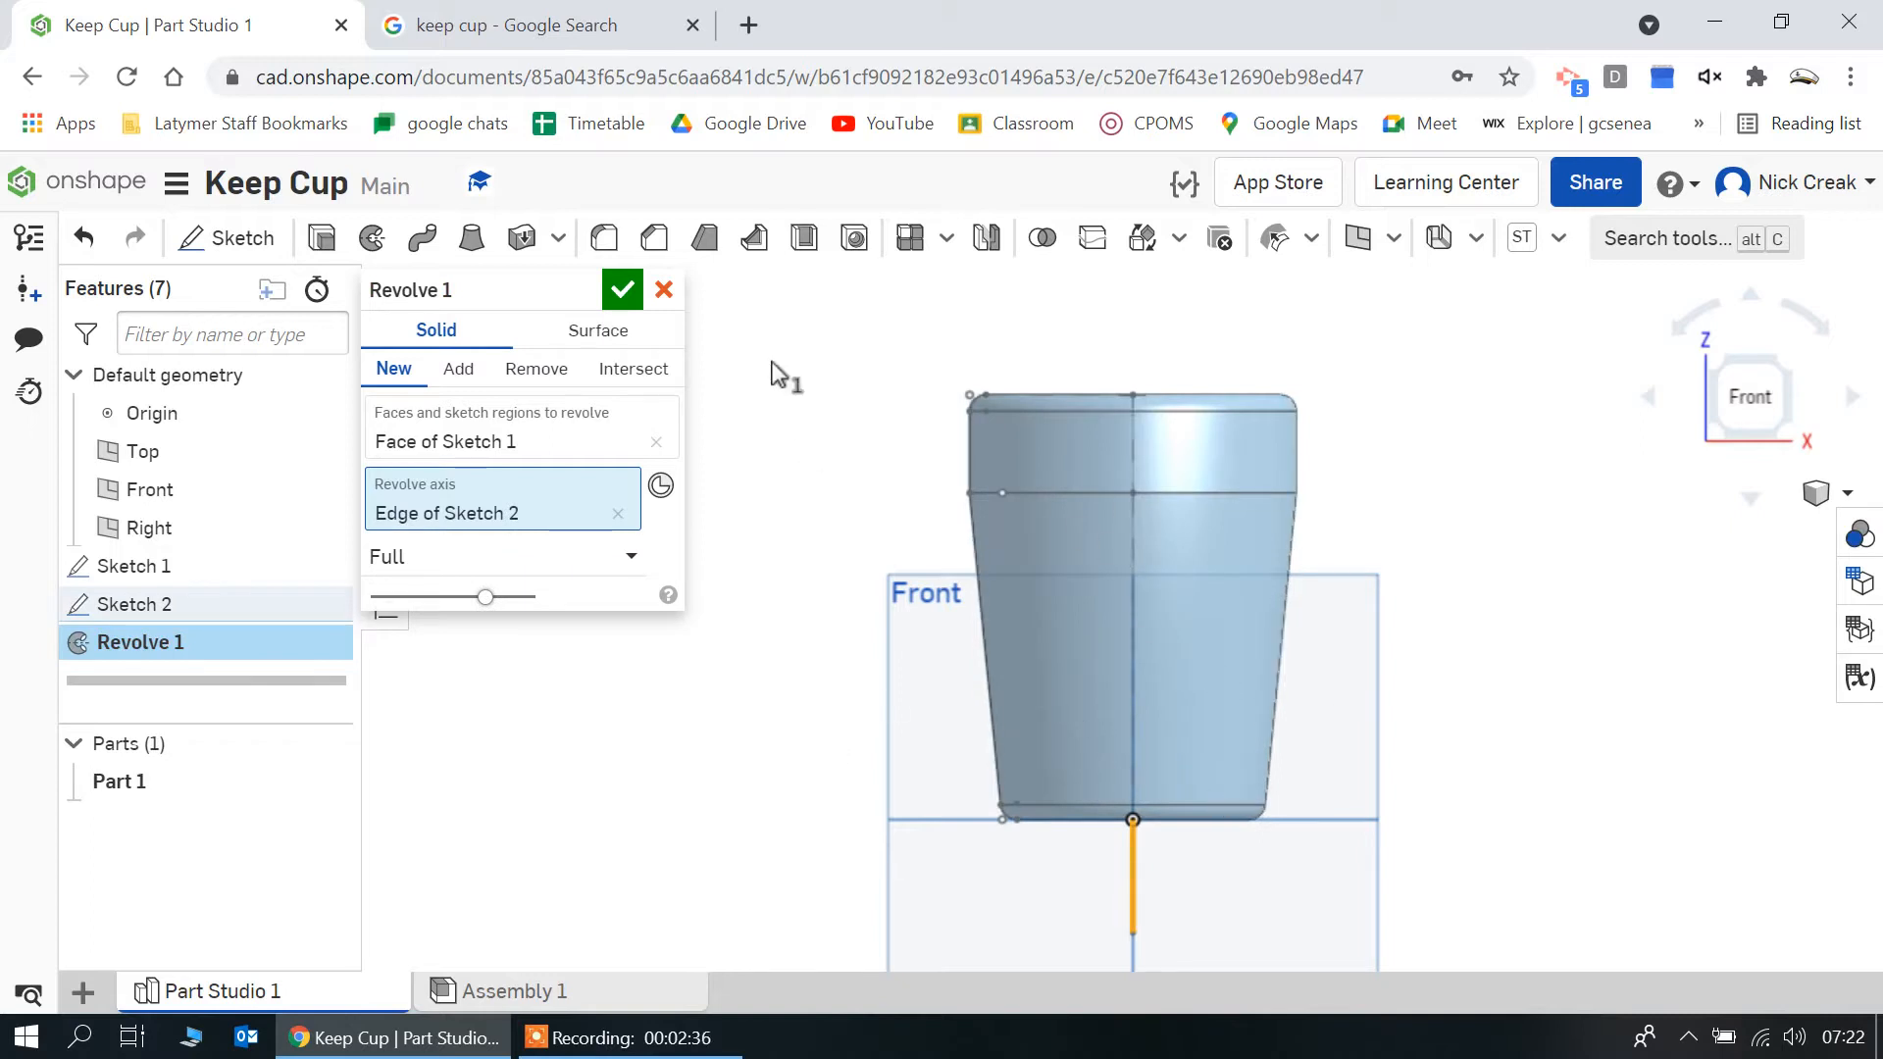
left_click(622, 292)
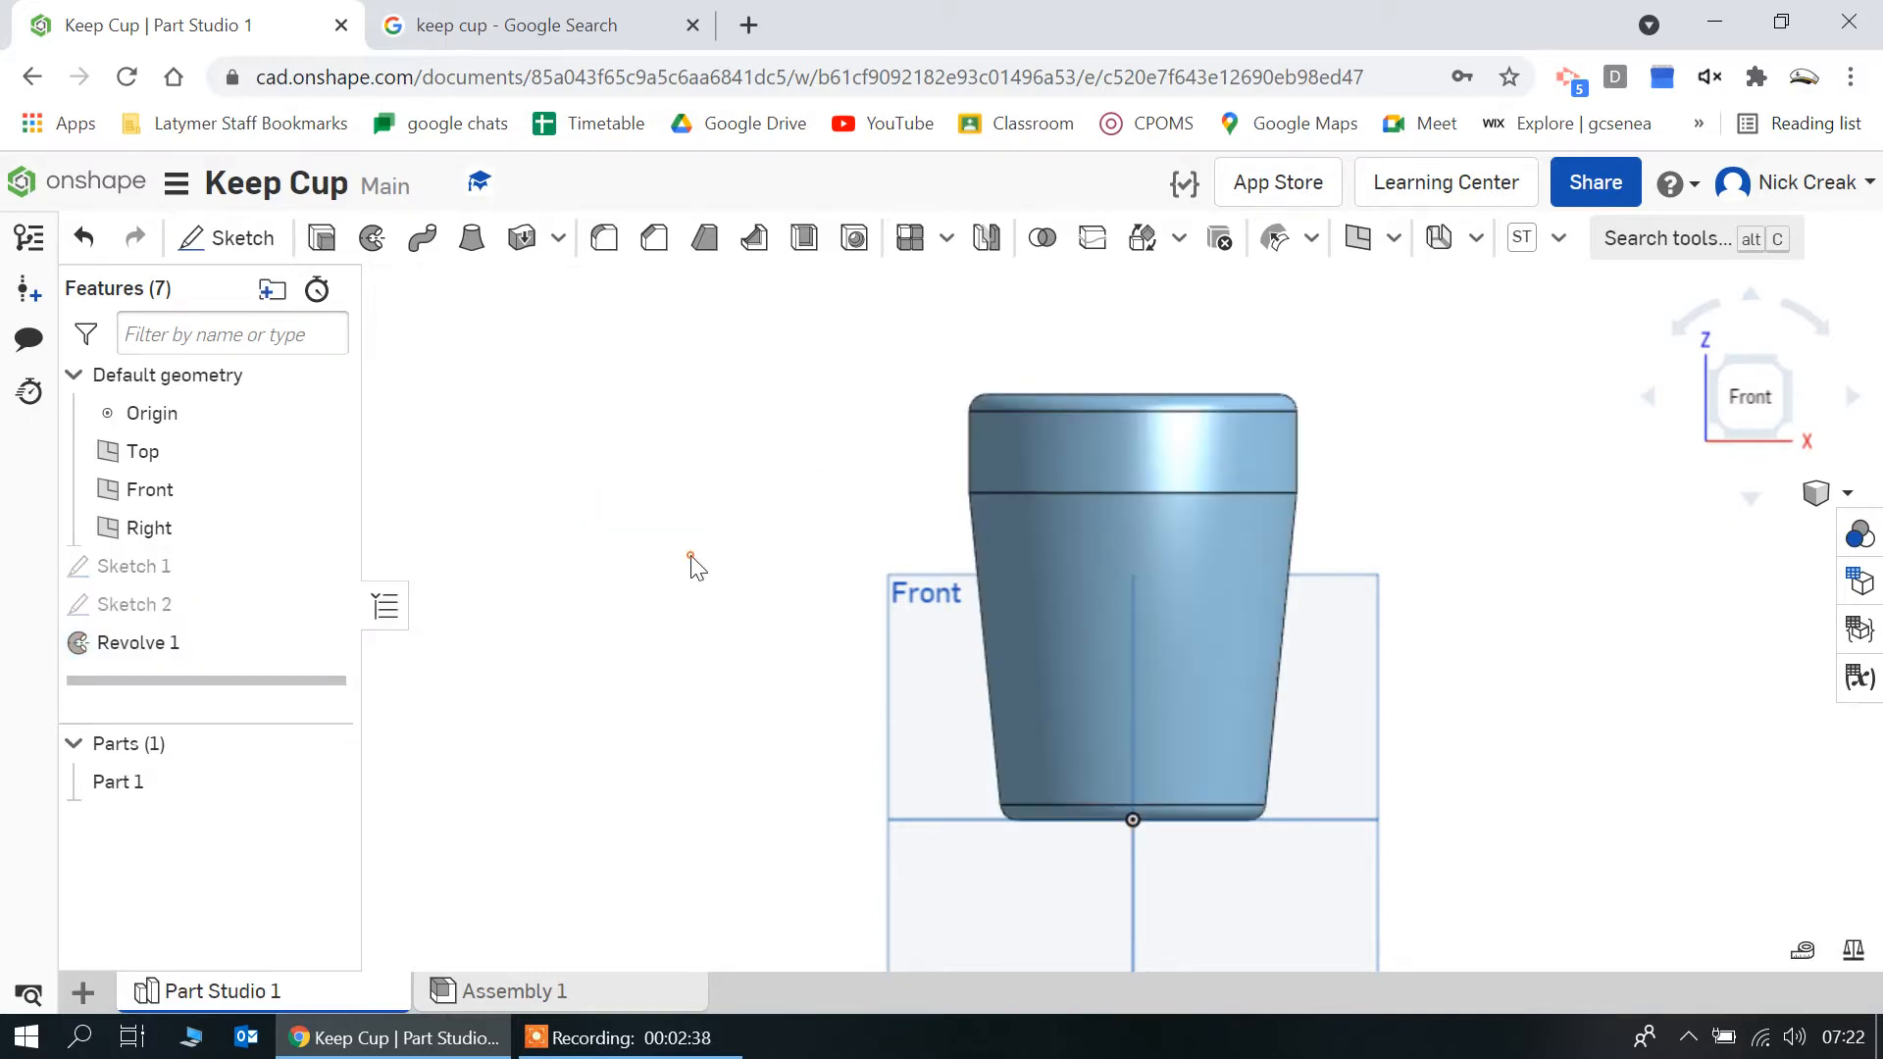
Shell the revolved cup with a 2.5 mm wall thickness, removing its top face
right_click_drag(693, 563, 719, 639)
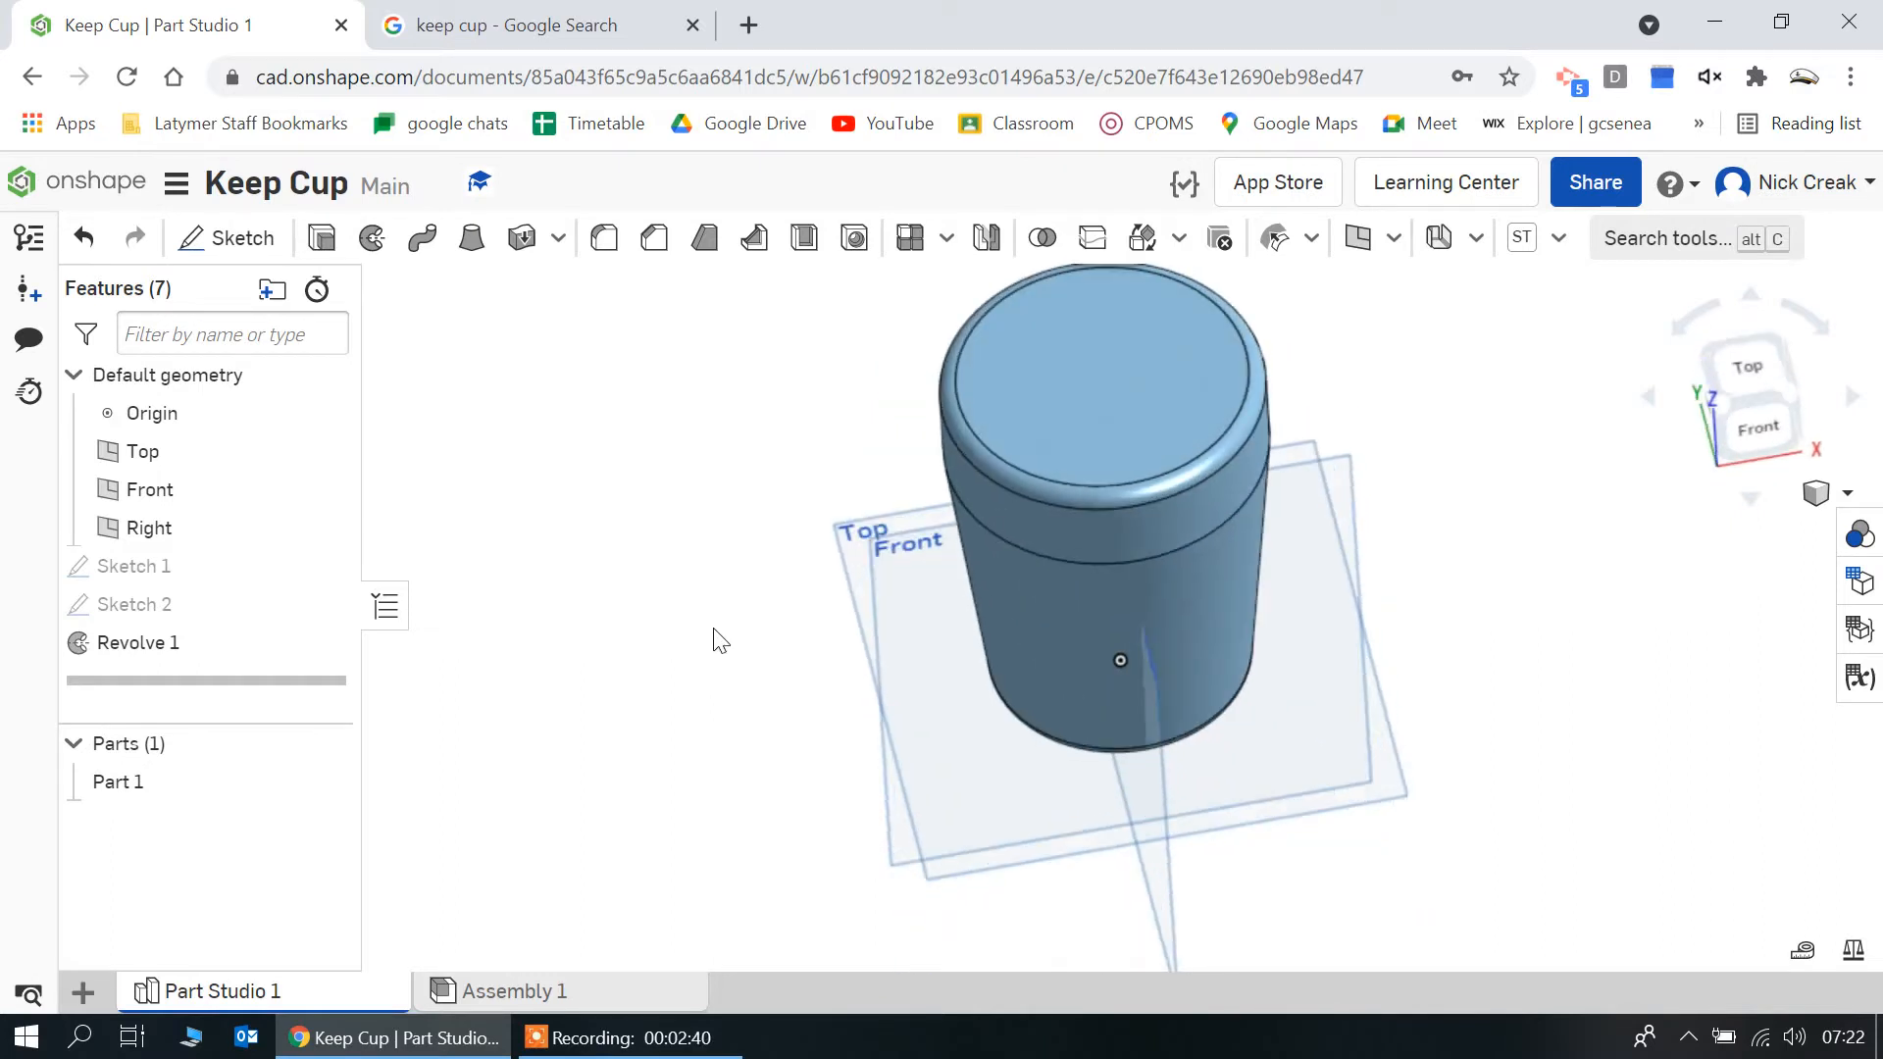
left_click(804, 237)
left_click(1053, 412)
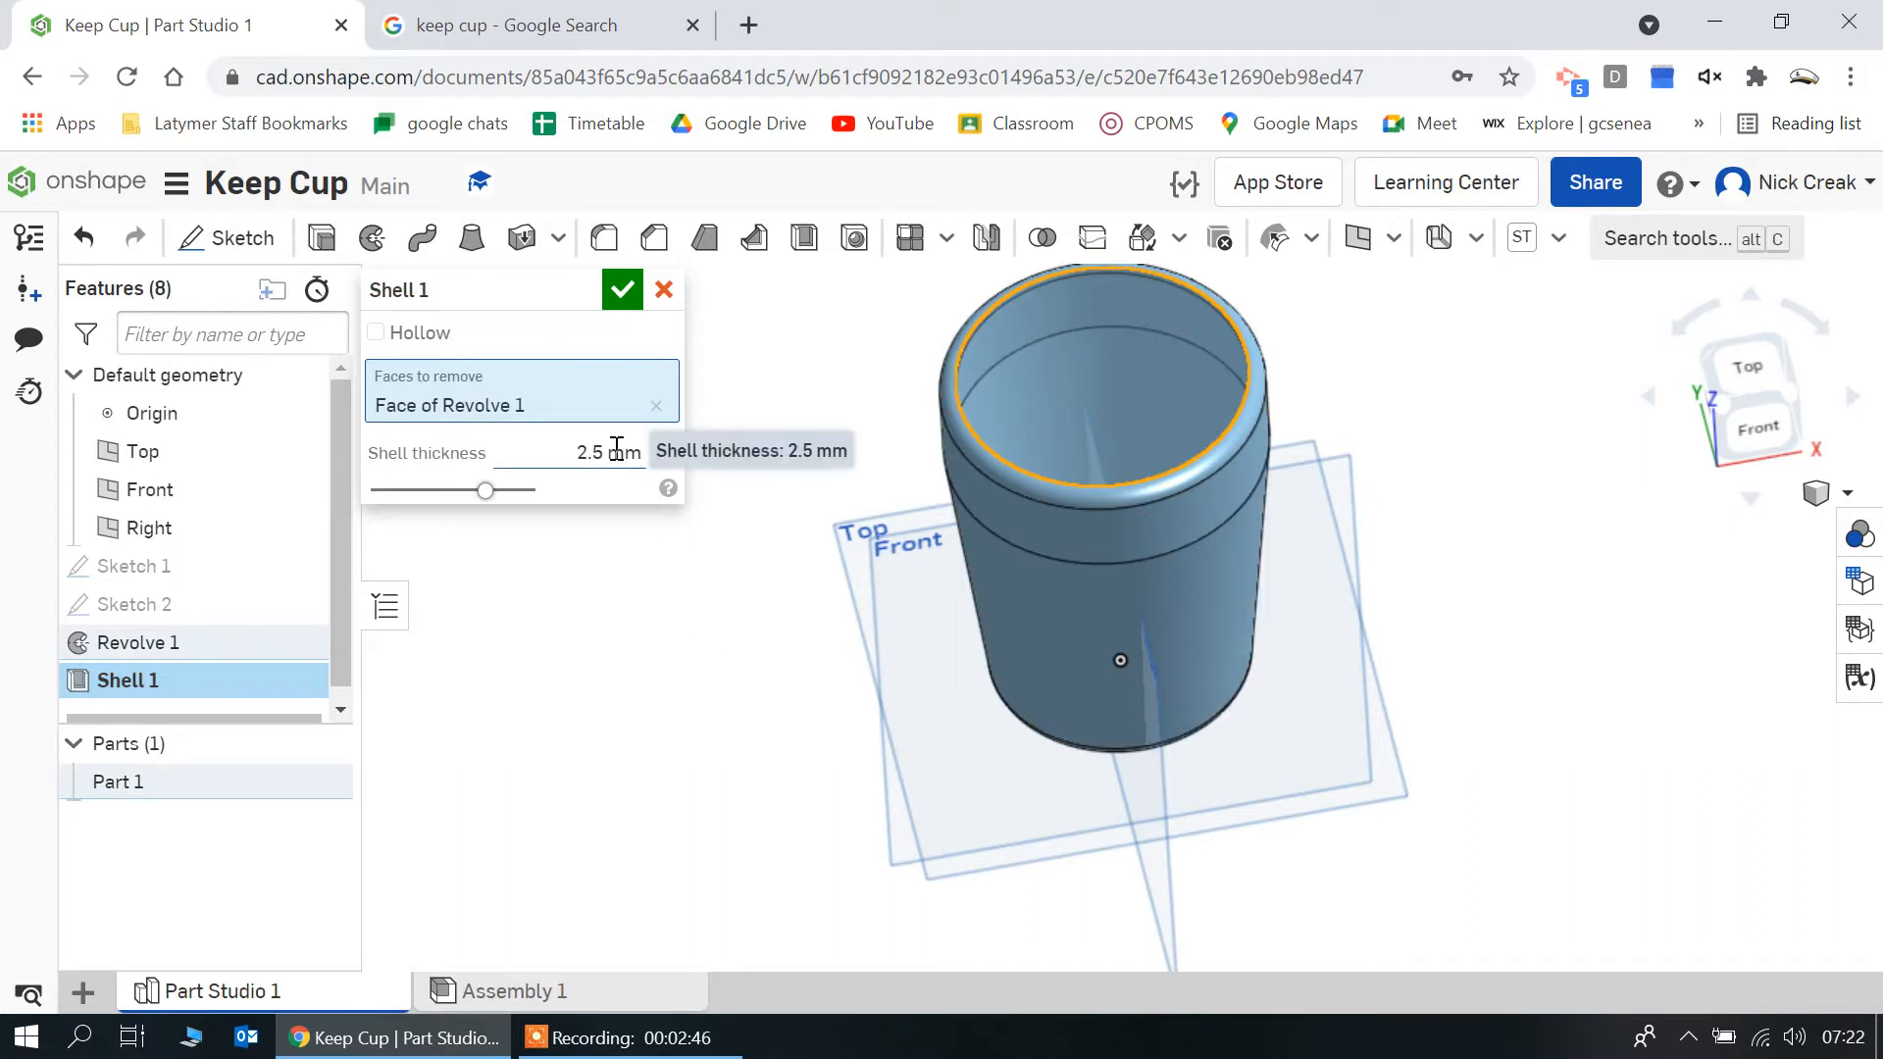
right_click_drag(712, 618, 670, 564)
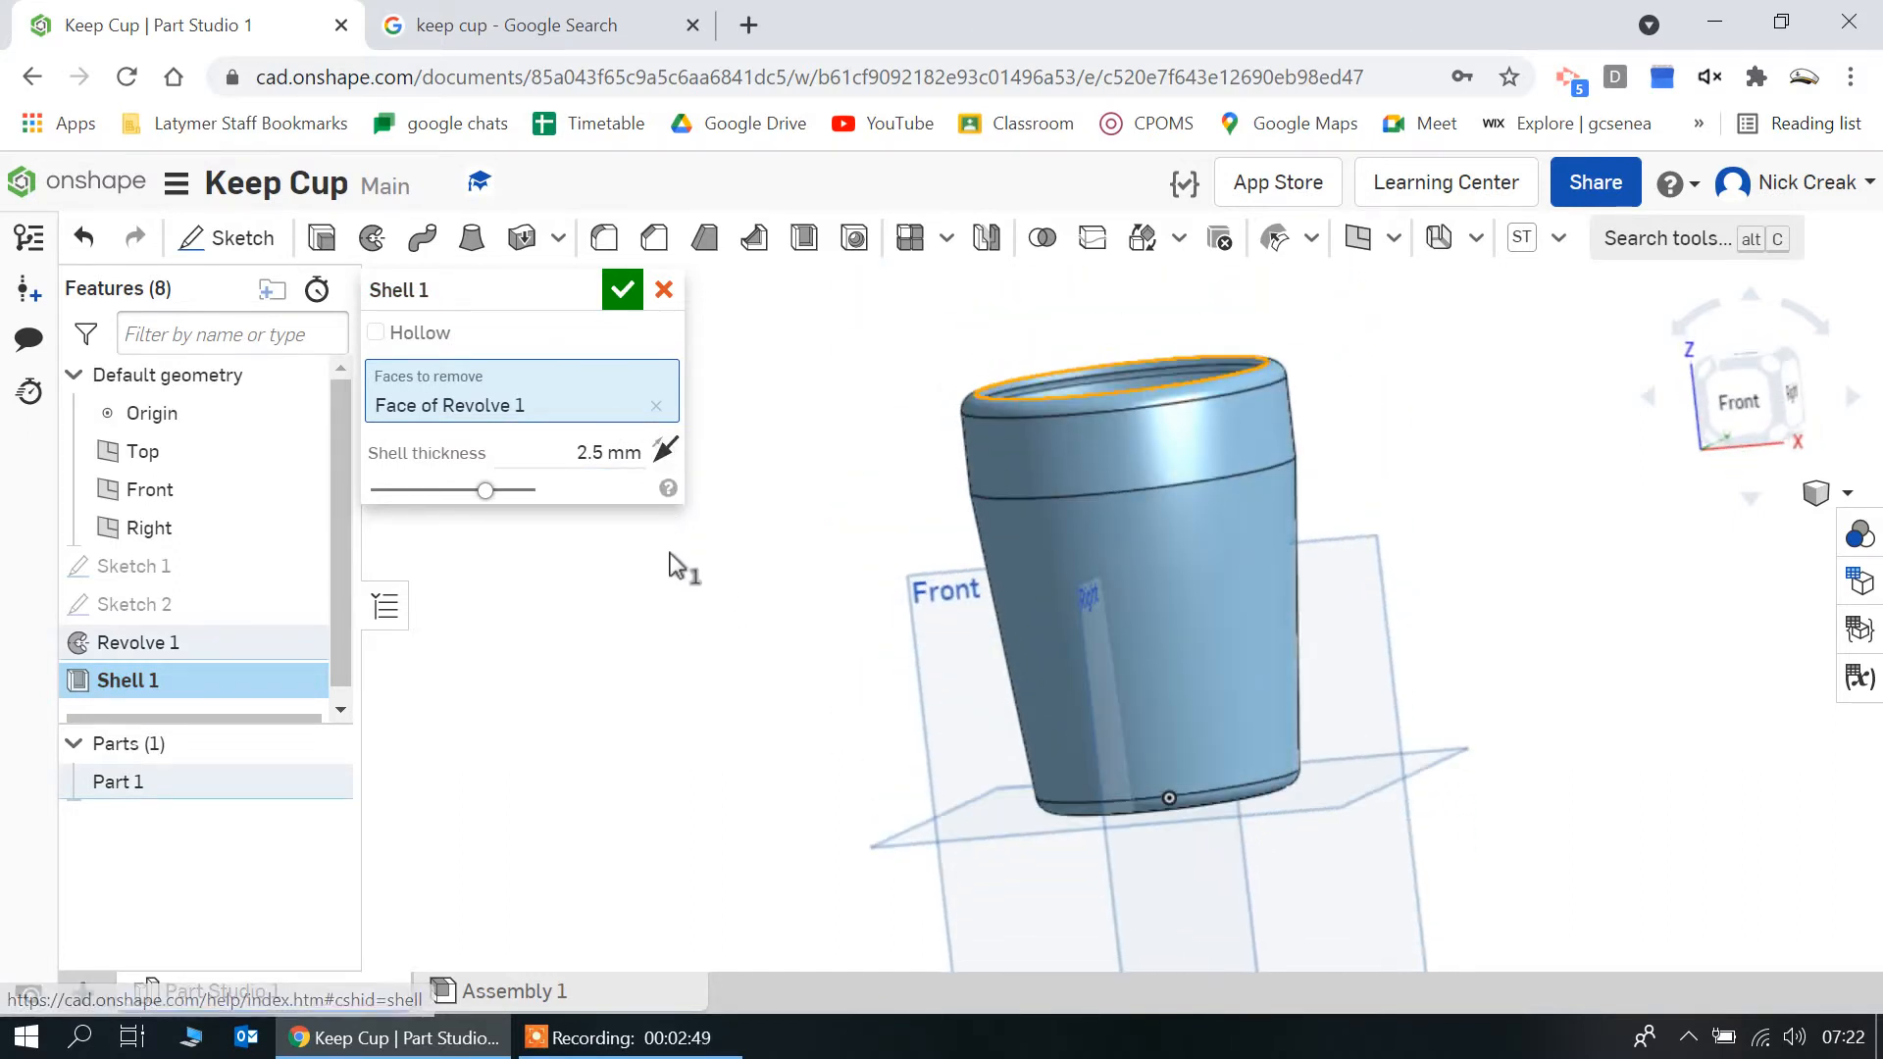
left_click(623, 291)
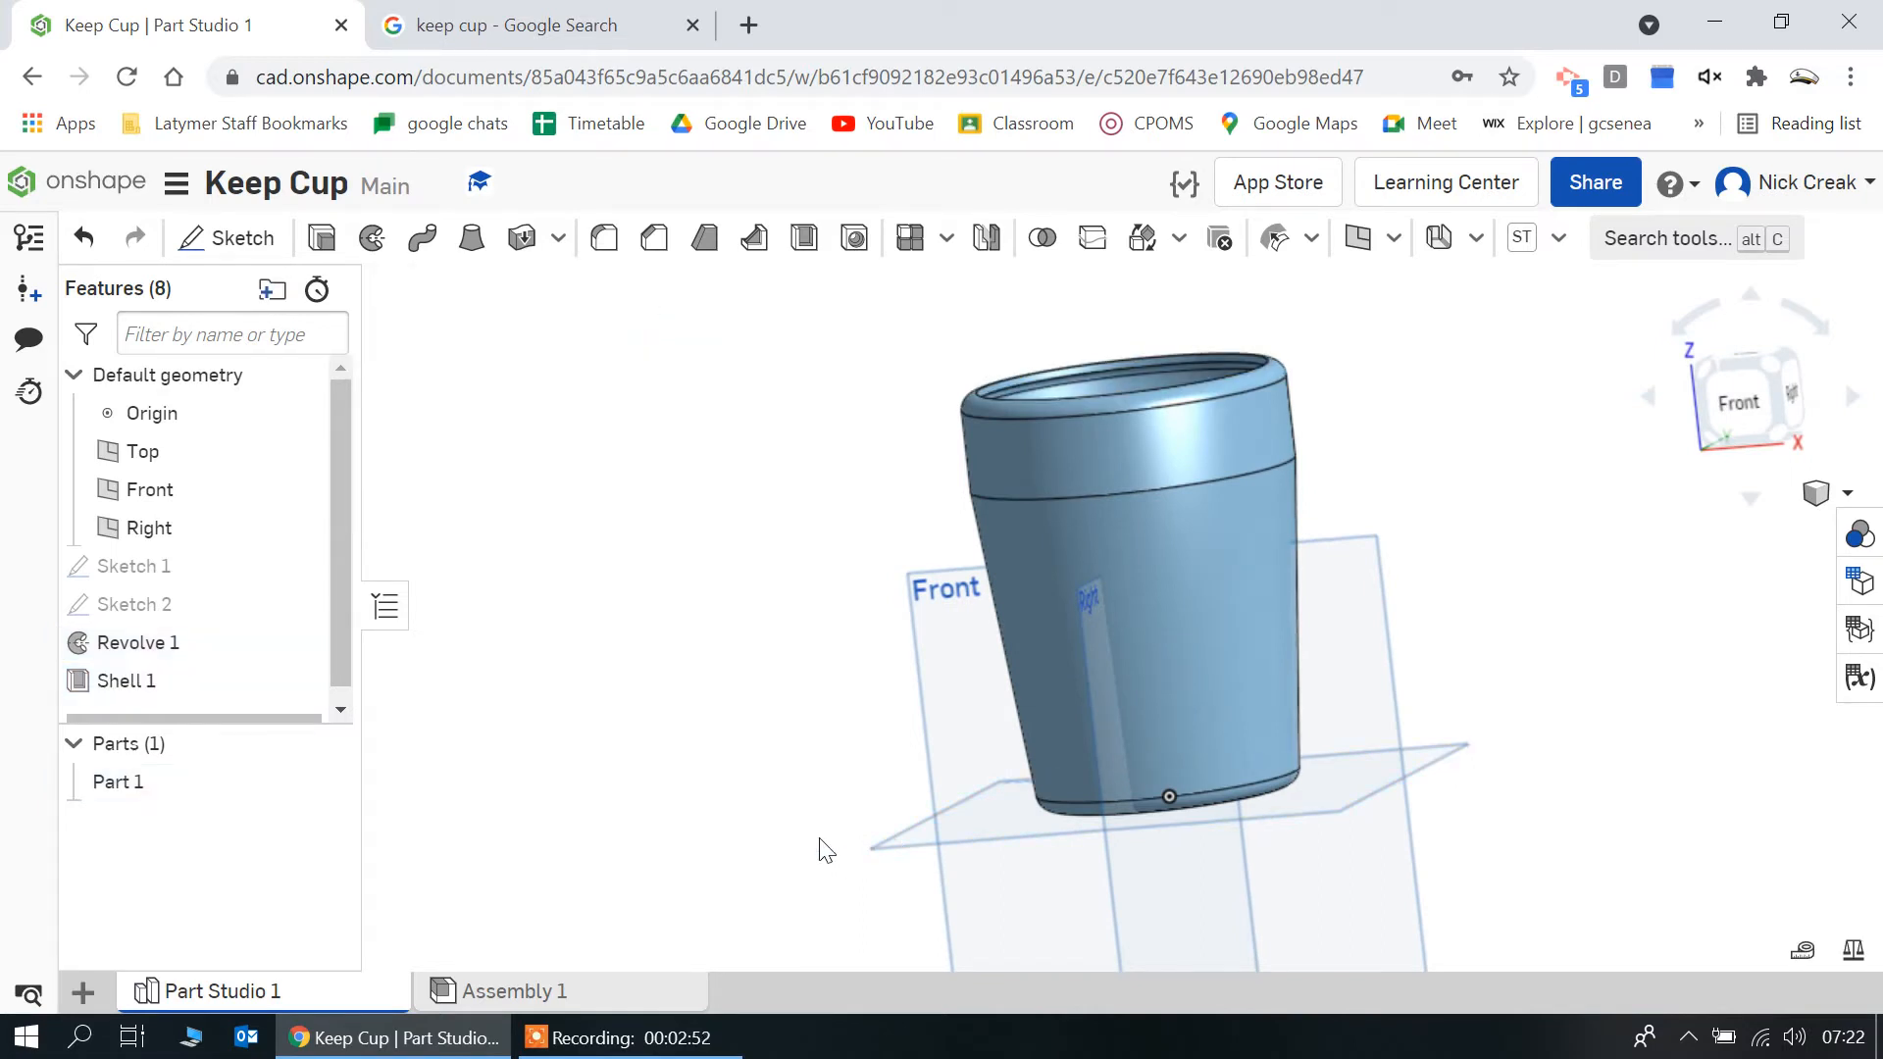
View the cup from the front and check its shape against the keep cup reference photo in the browser
scroll(825, 849, "down", 2)
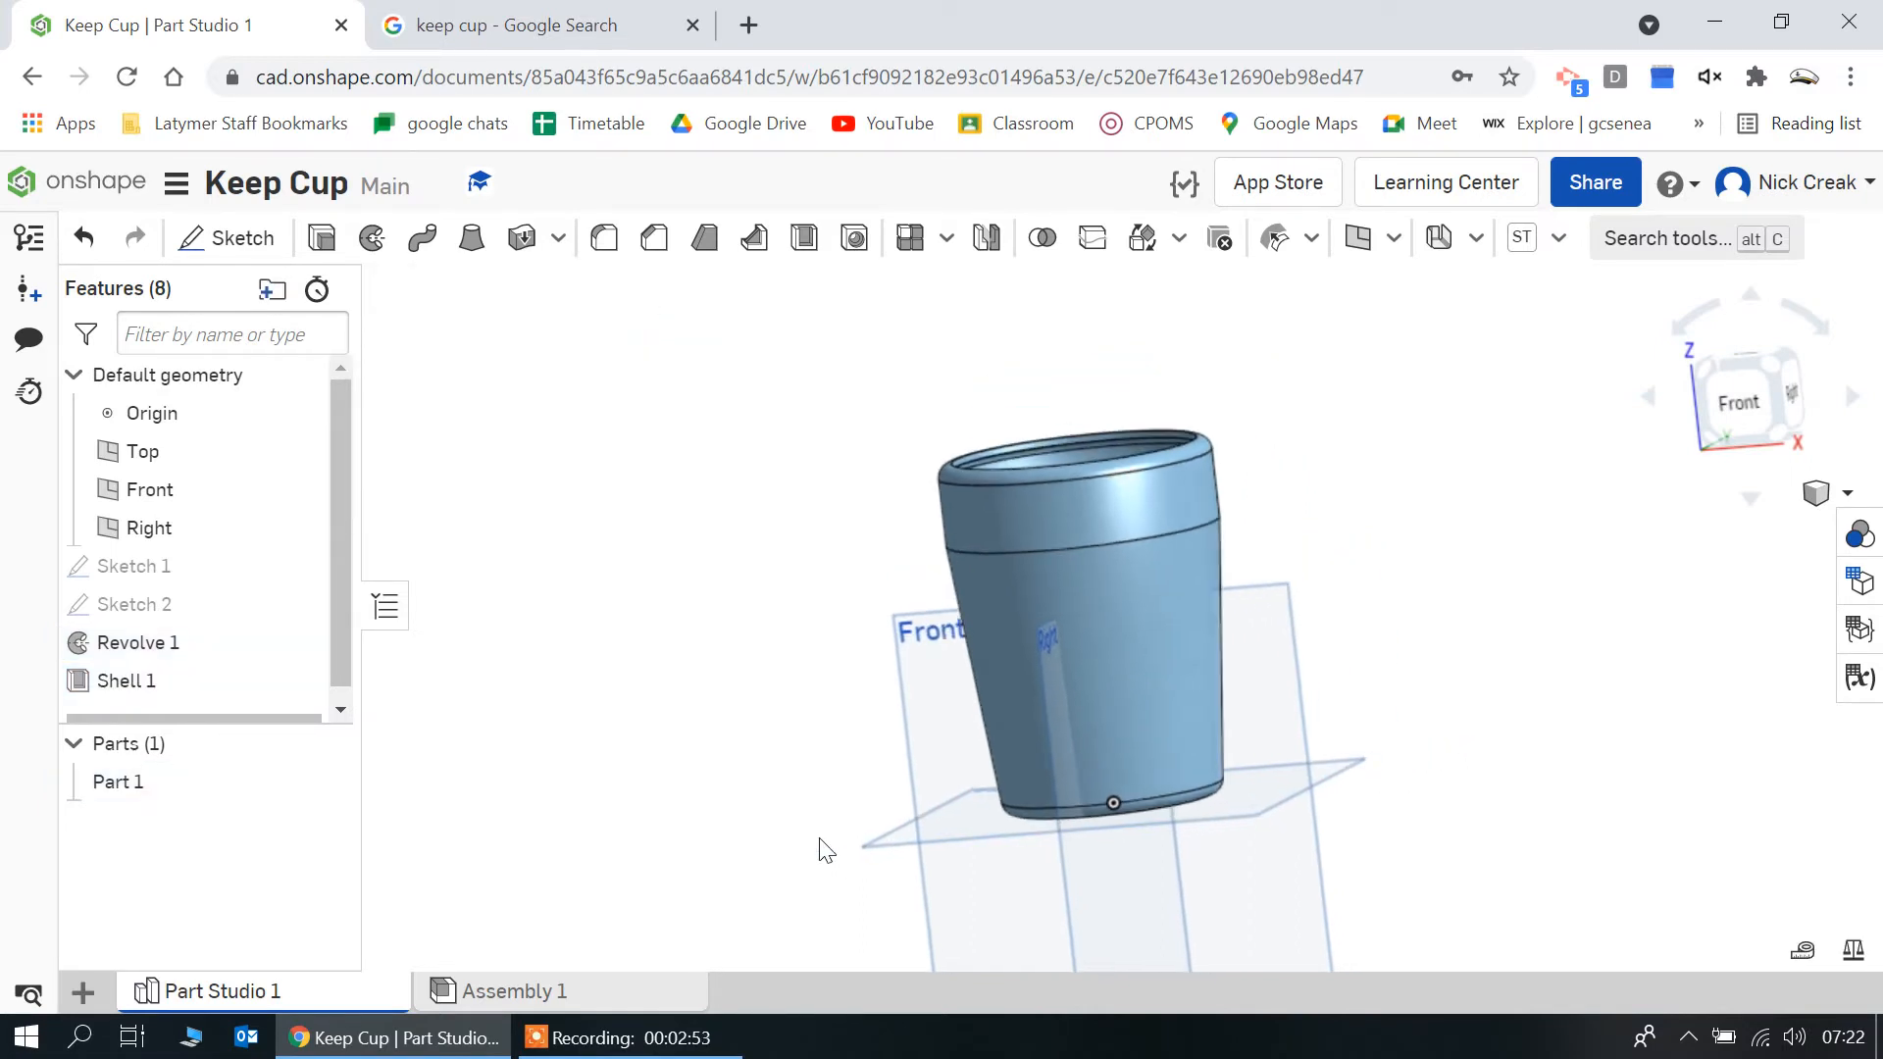
left_click(1749, 406)
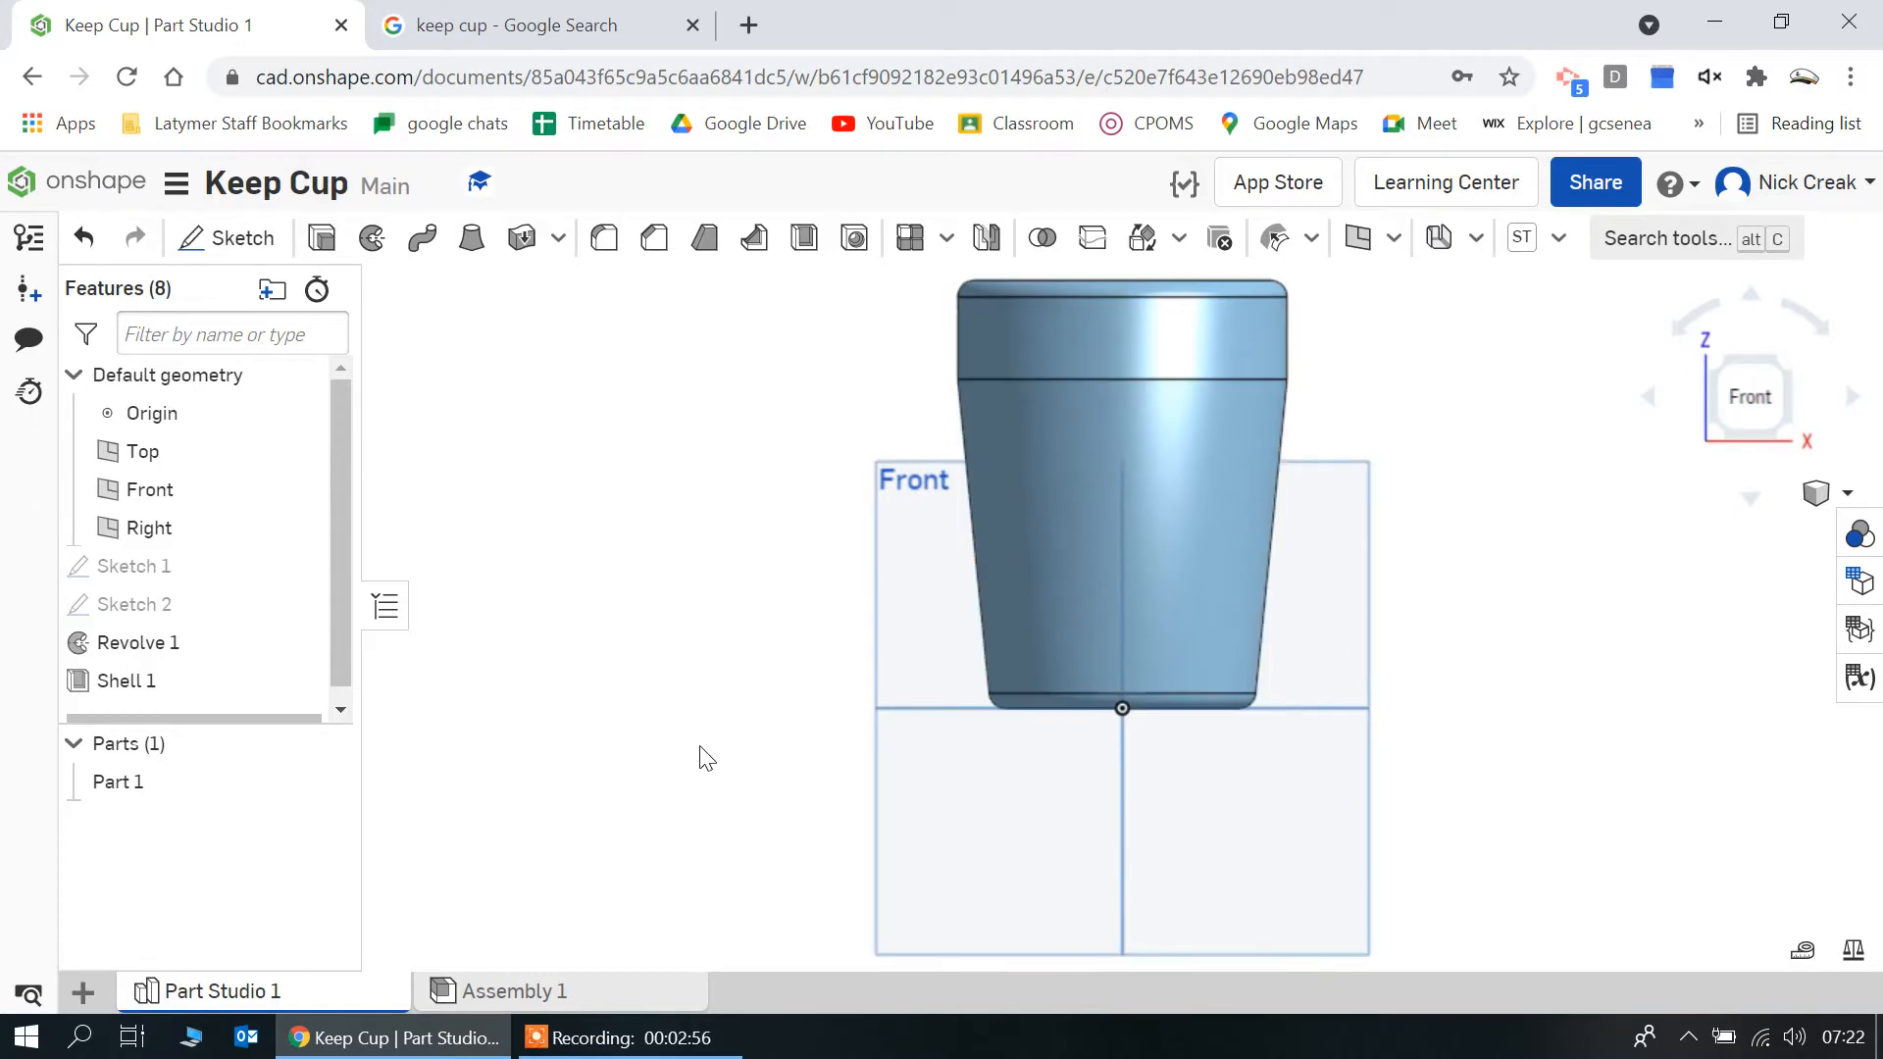
left_click(441, 14)
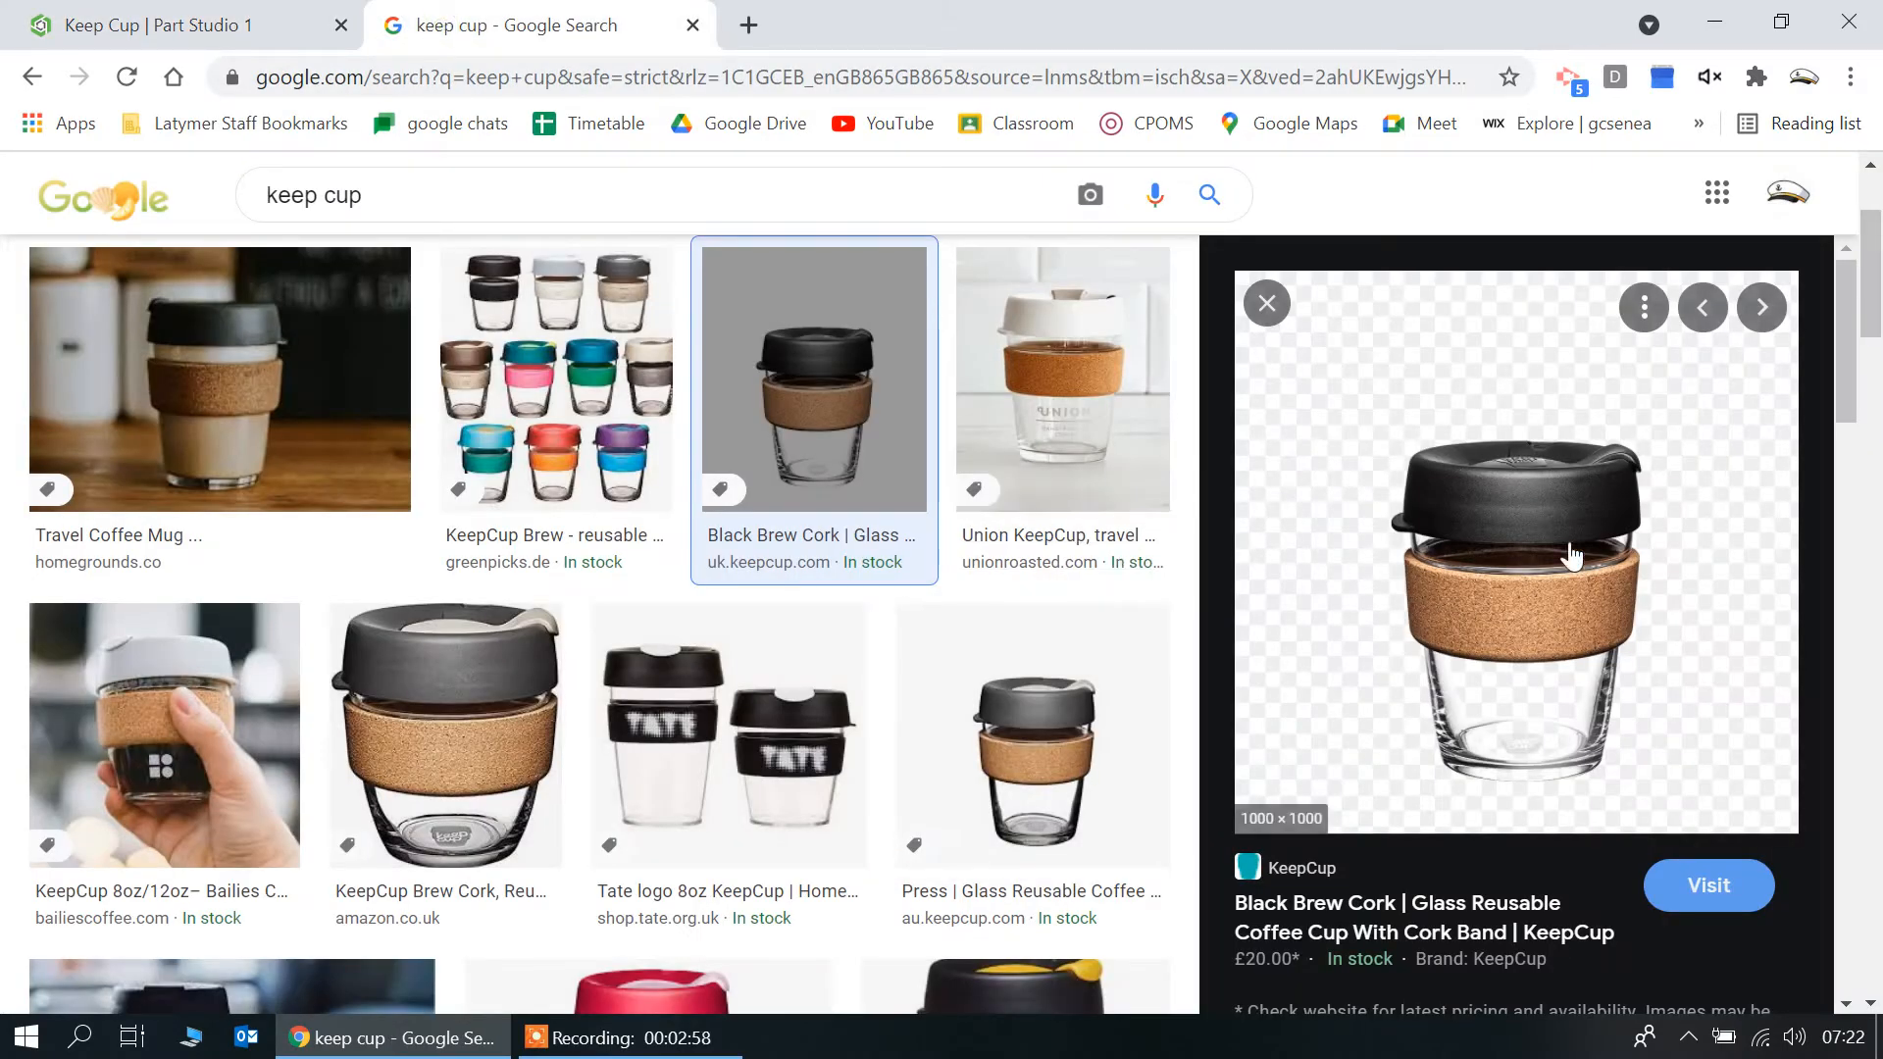
left_click(157, 24)
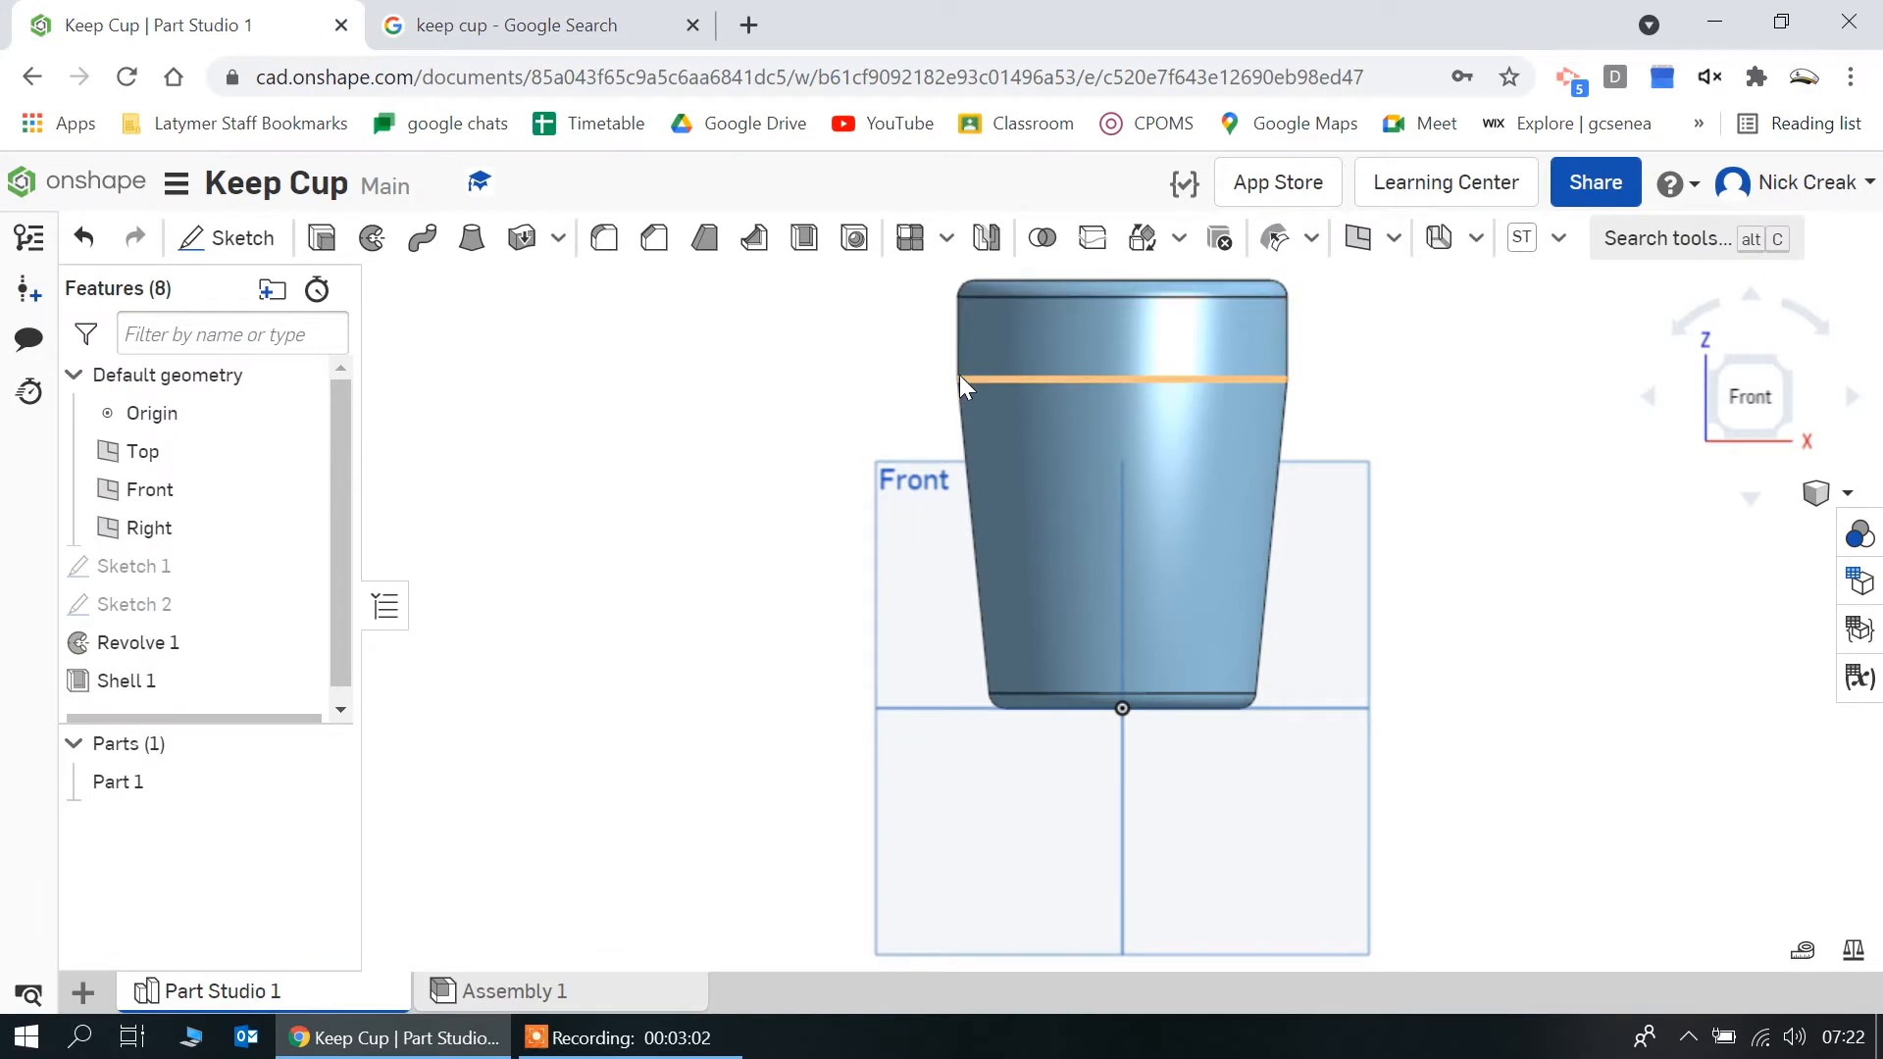
Sketch a rectangle 2 mm wide and 20 mm high on the Front plane, just outside the lid section's vertical wall
scroll(1073, 286, "up", 3)
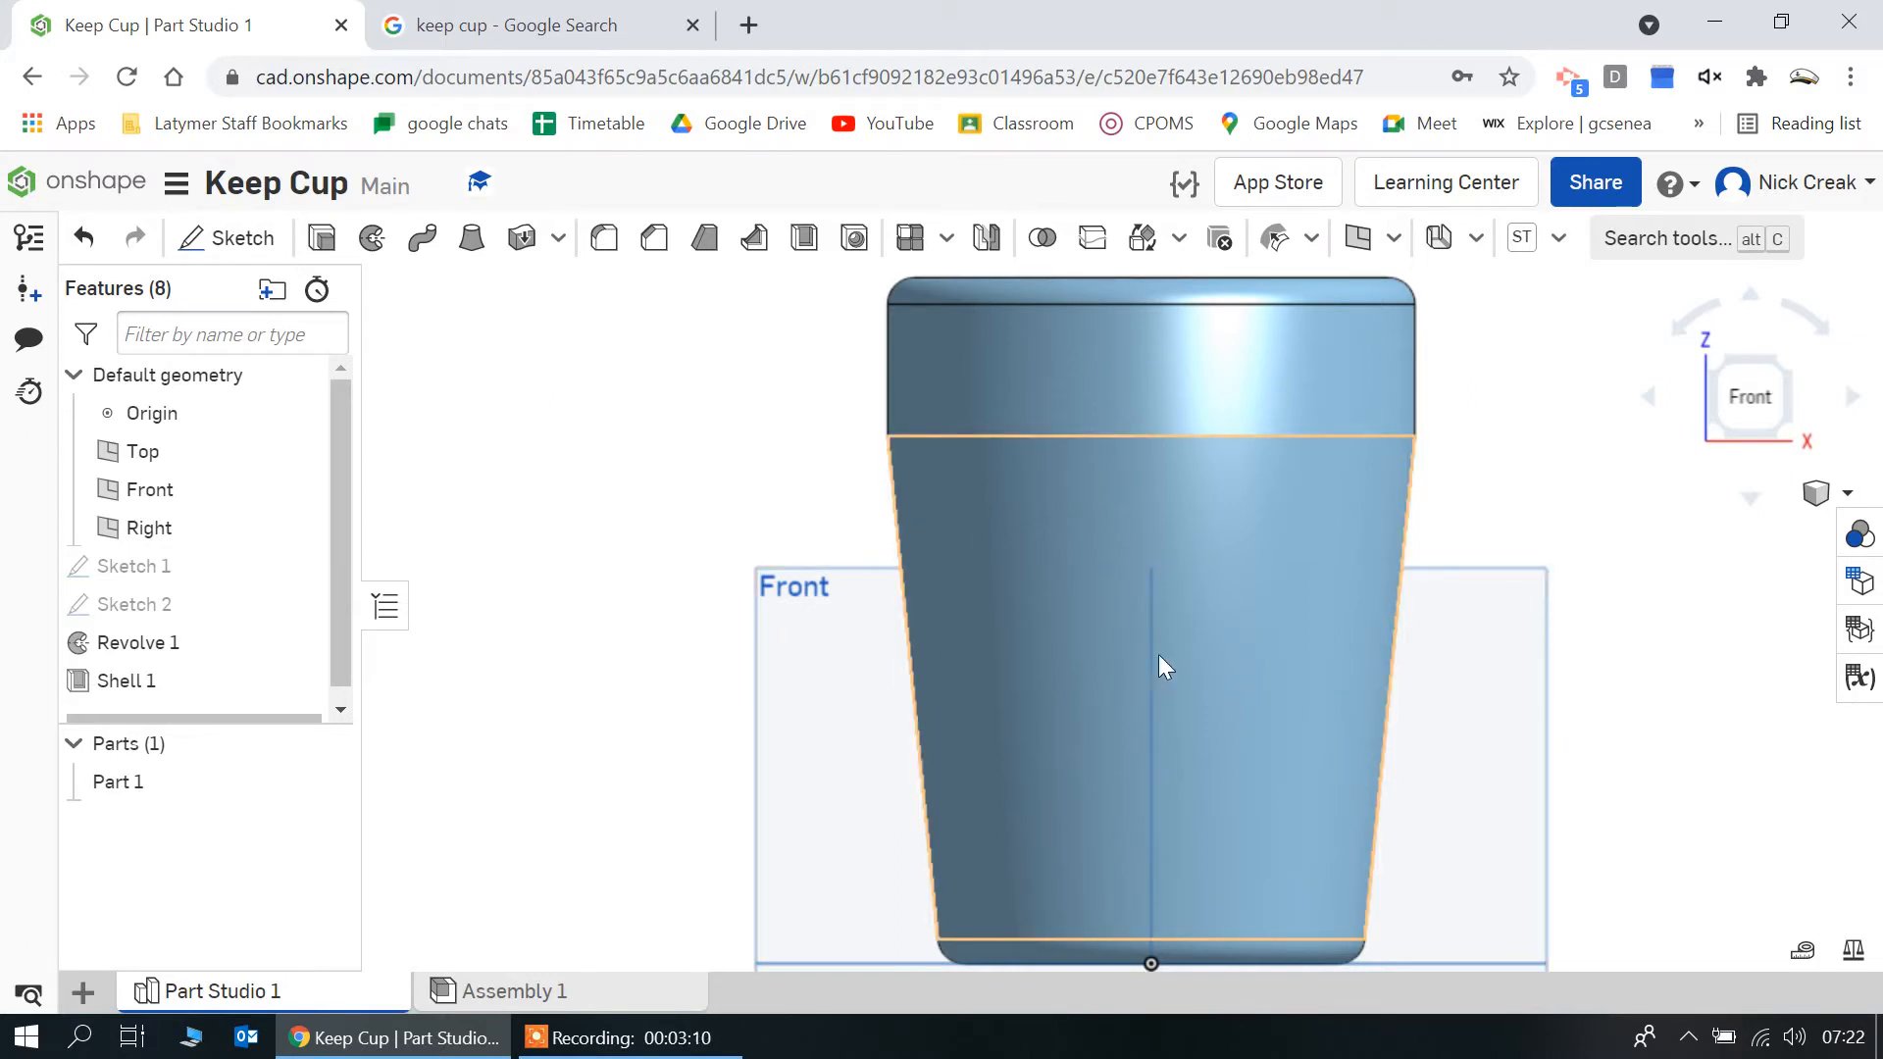
left_click(792, 614)
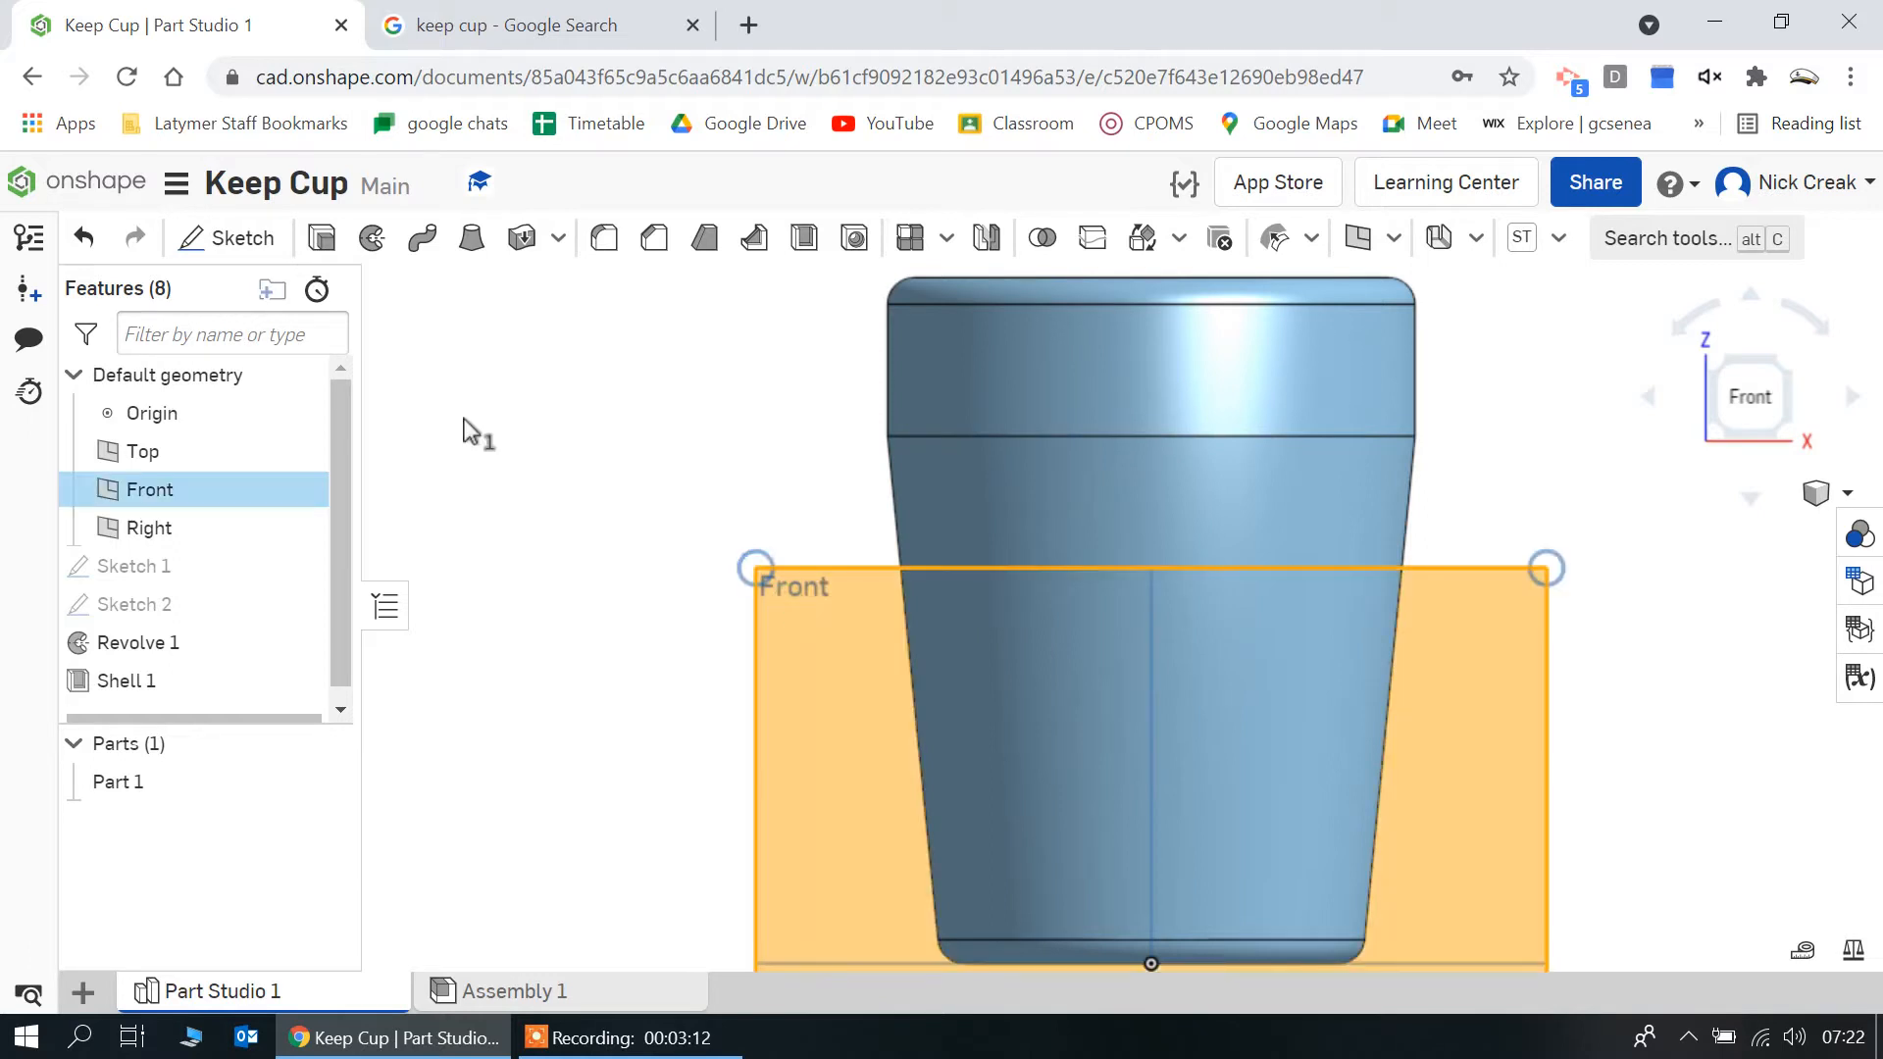
left_click(235, 238)
left_click(347, 239)
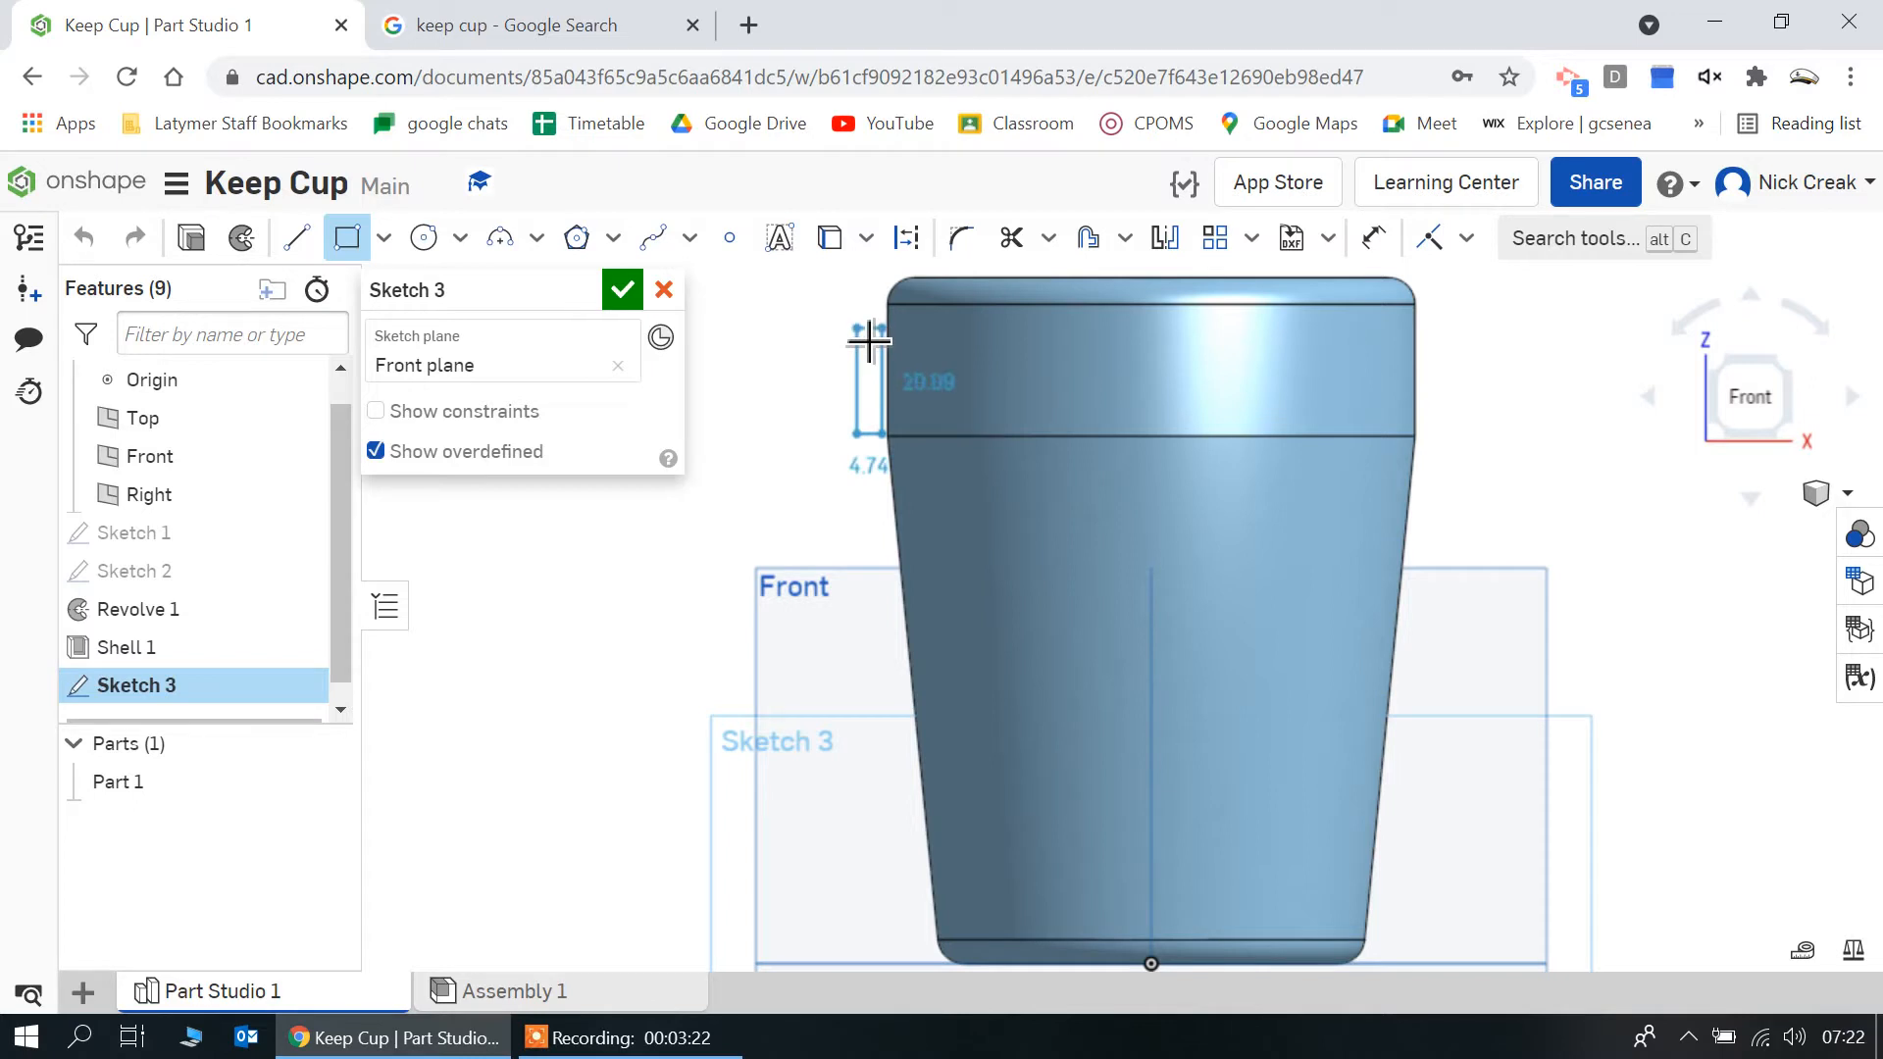
left_click(871, 336)
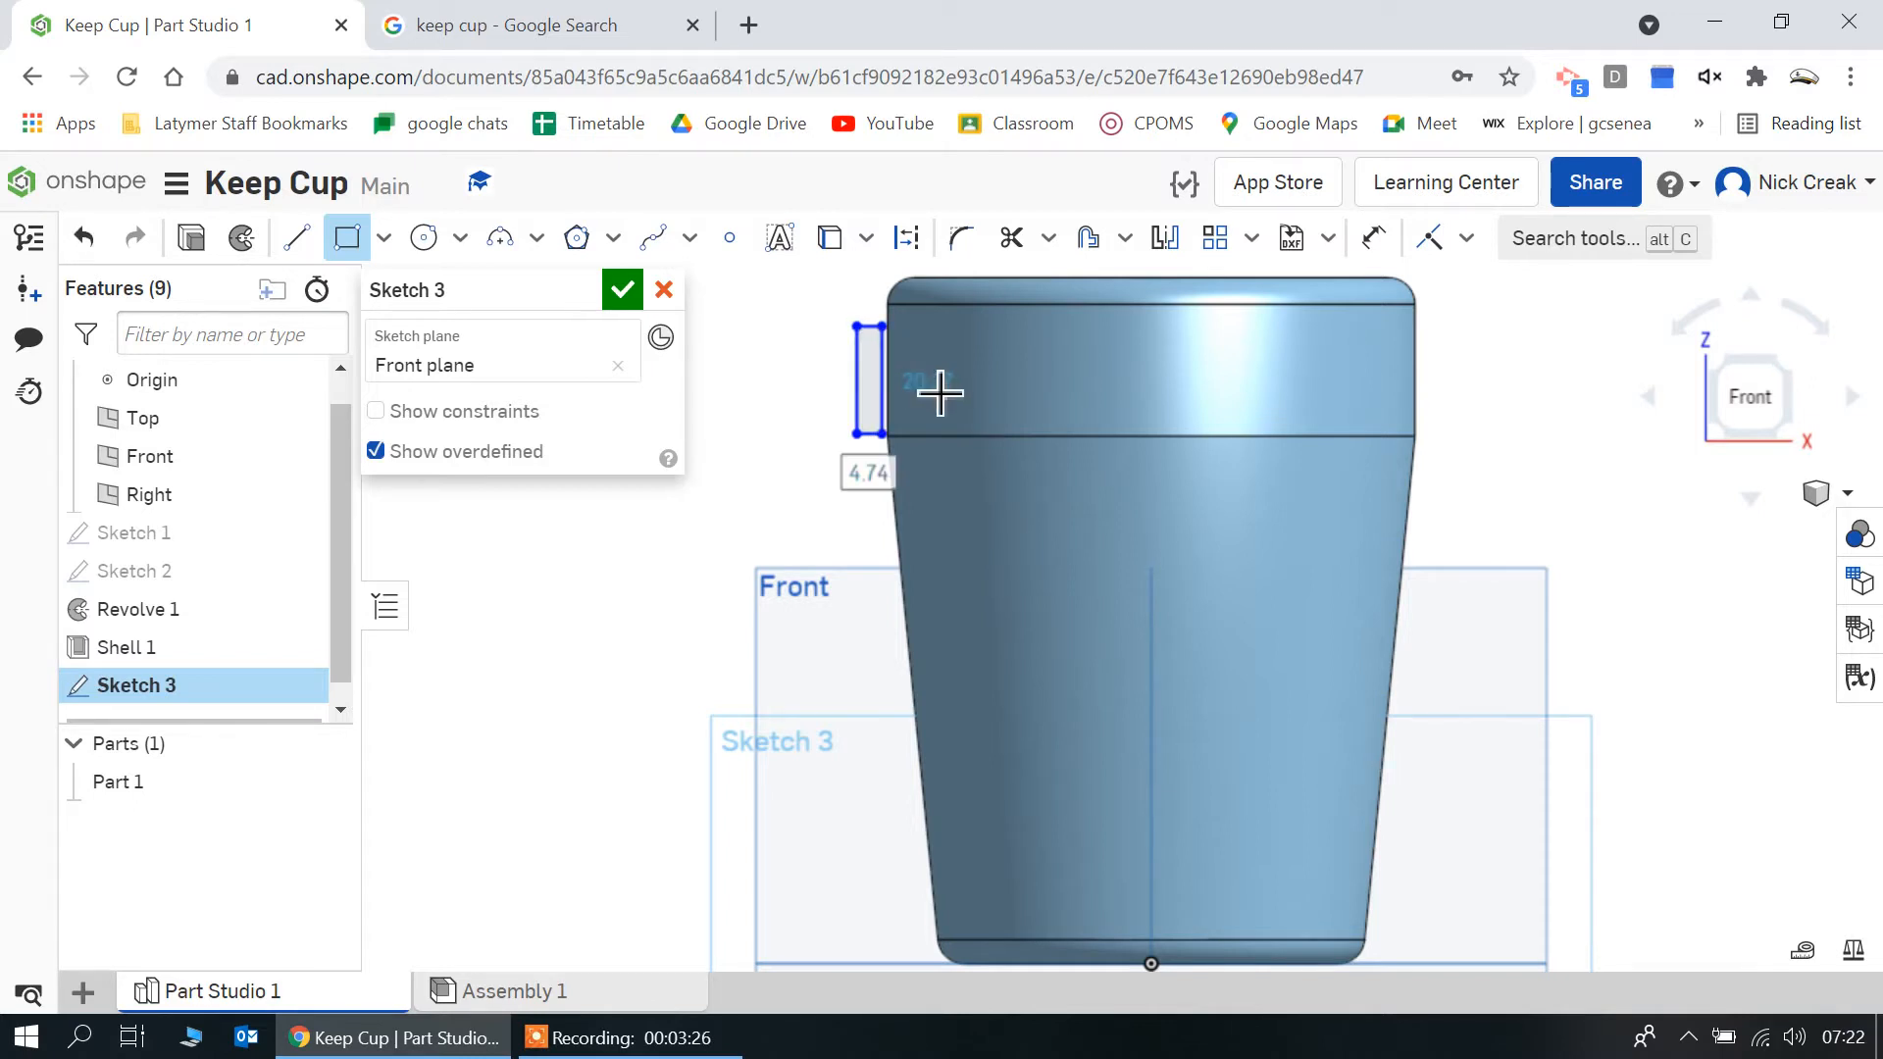
type("2")
key("Return")
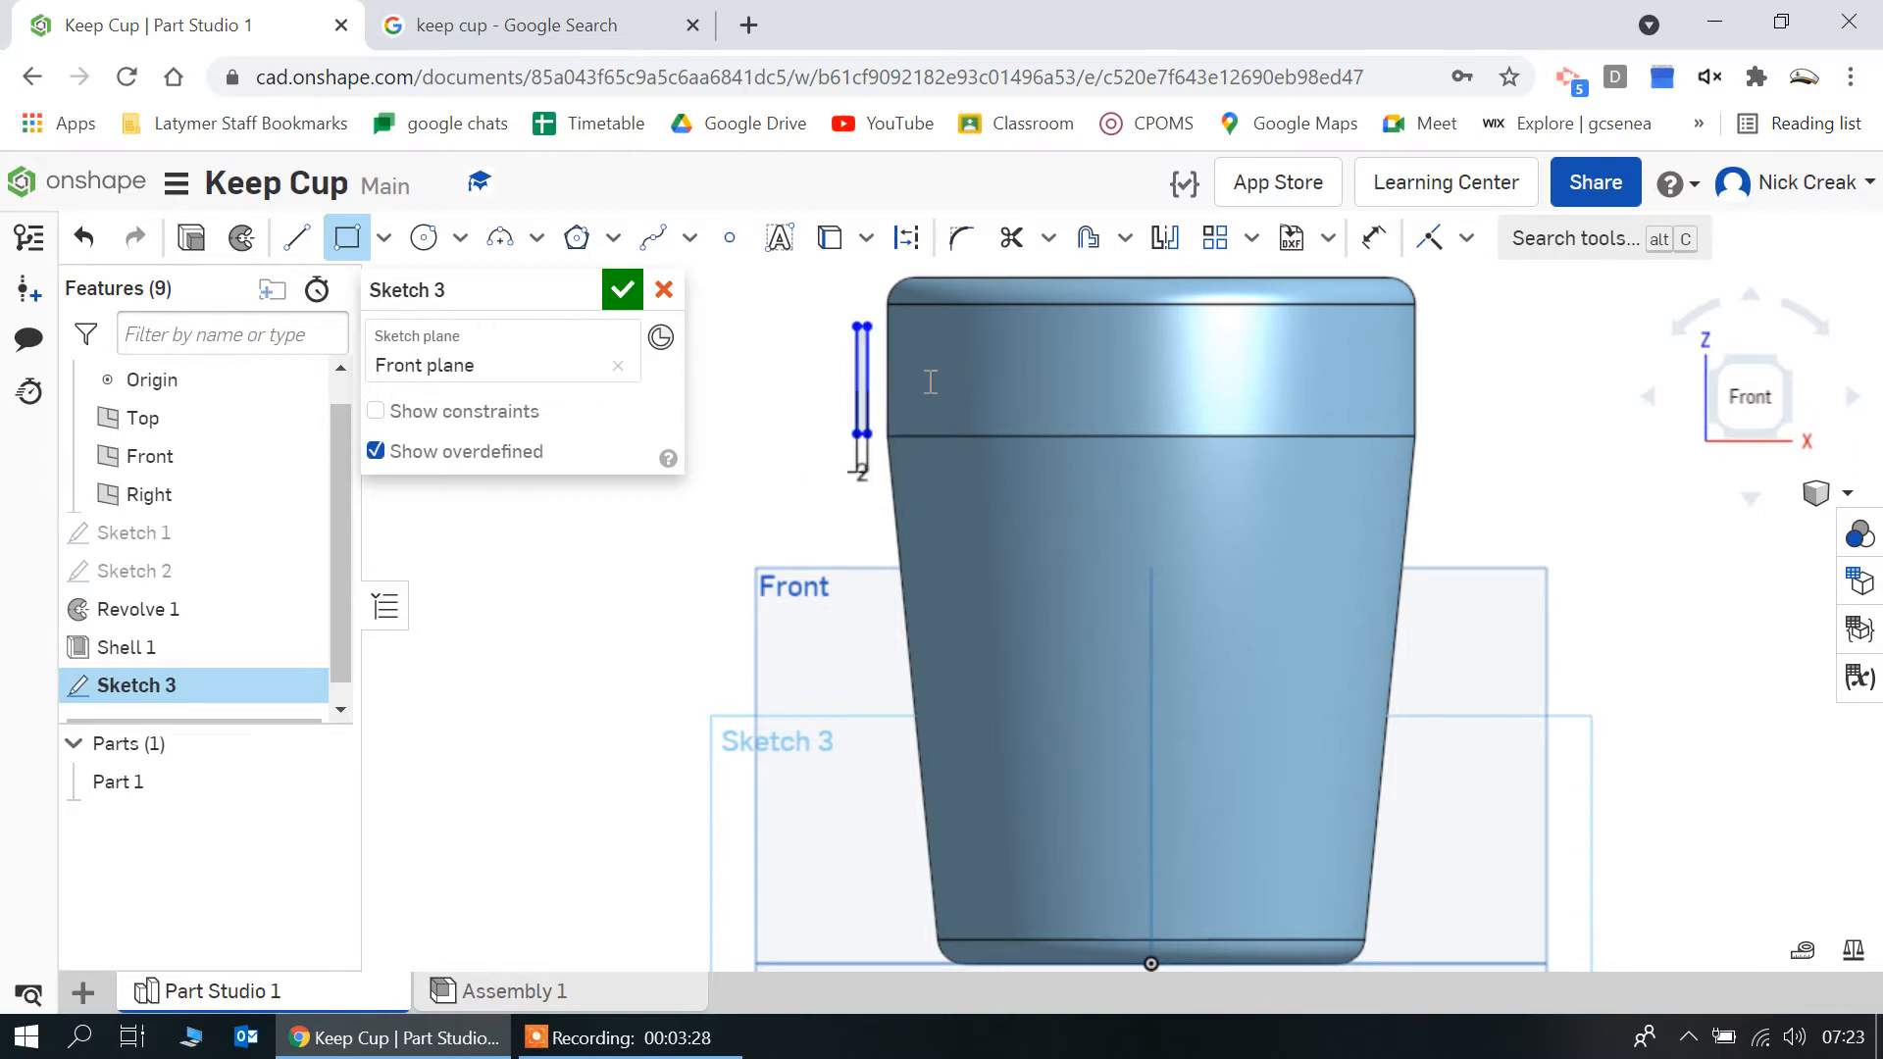
type("20")
key("Return")
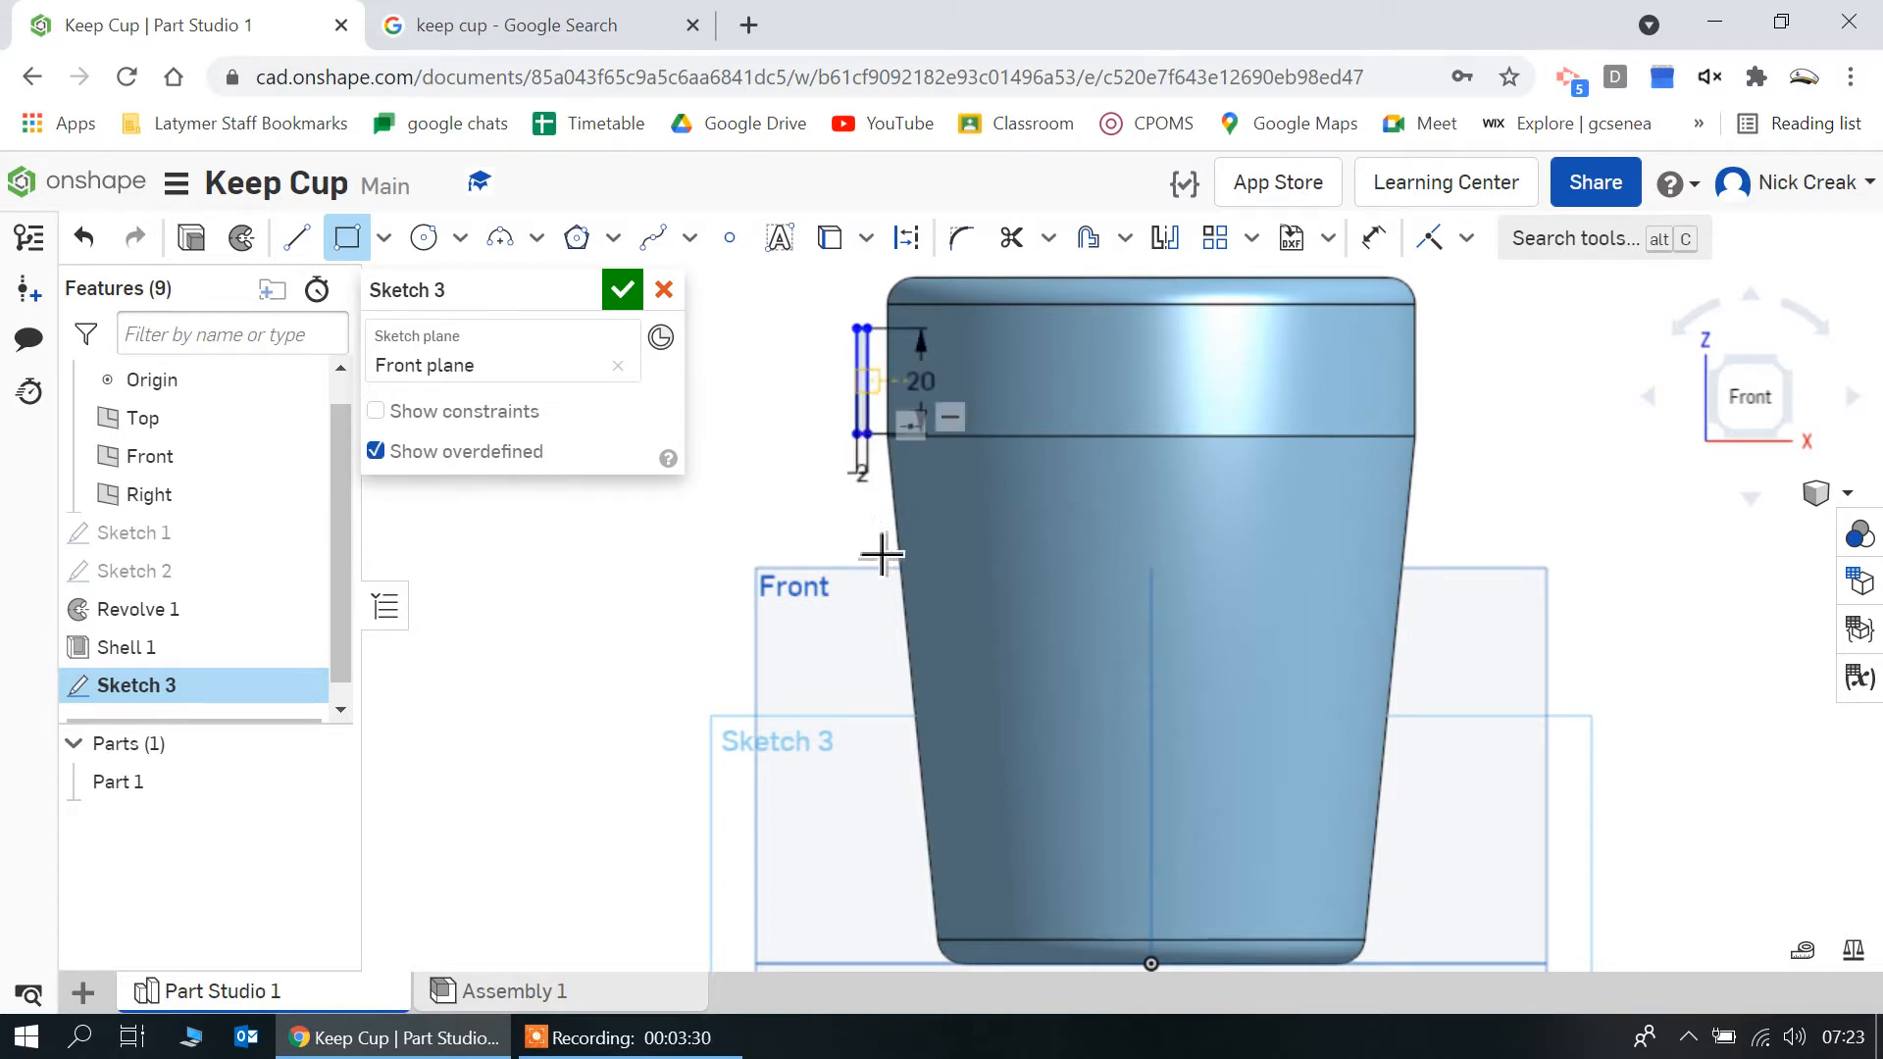
Dimension the rectangle's inner vertical side at 50 mm from the cup's central axis
left_click(1366, 240)
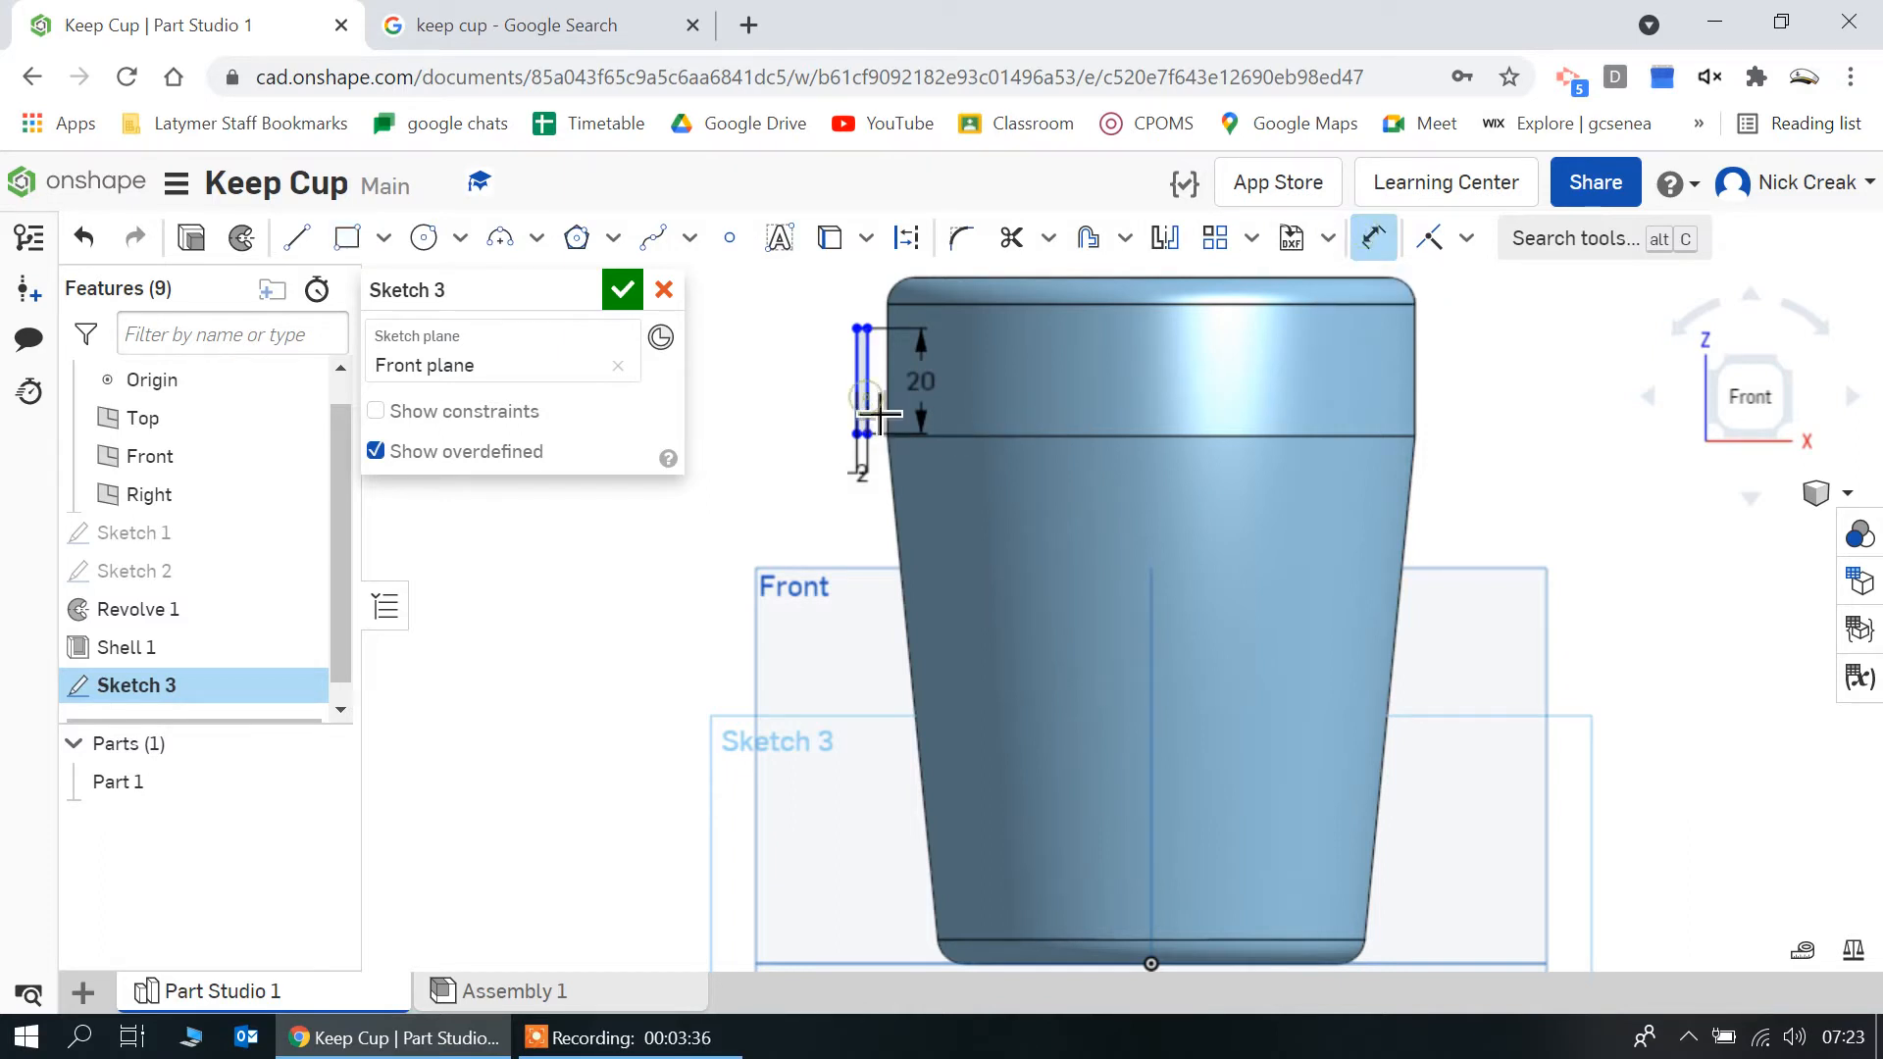
left_click(879, 416)
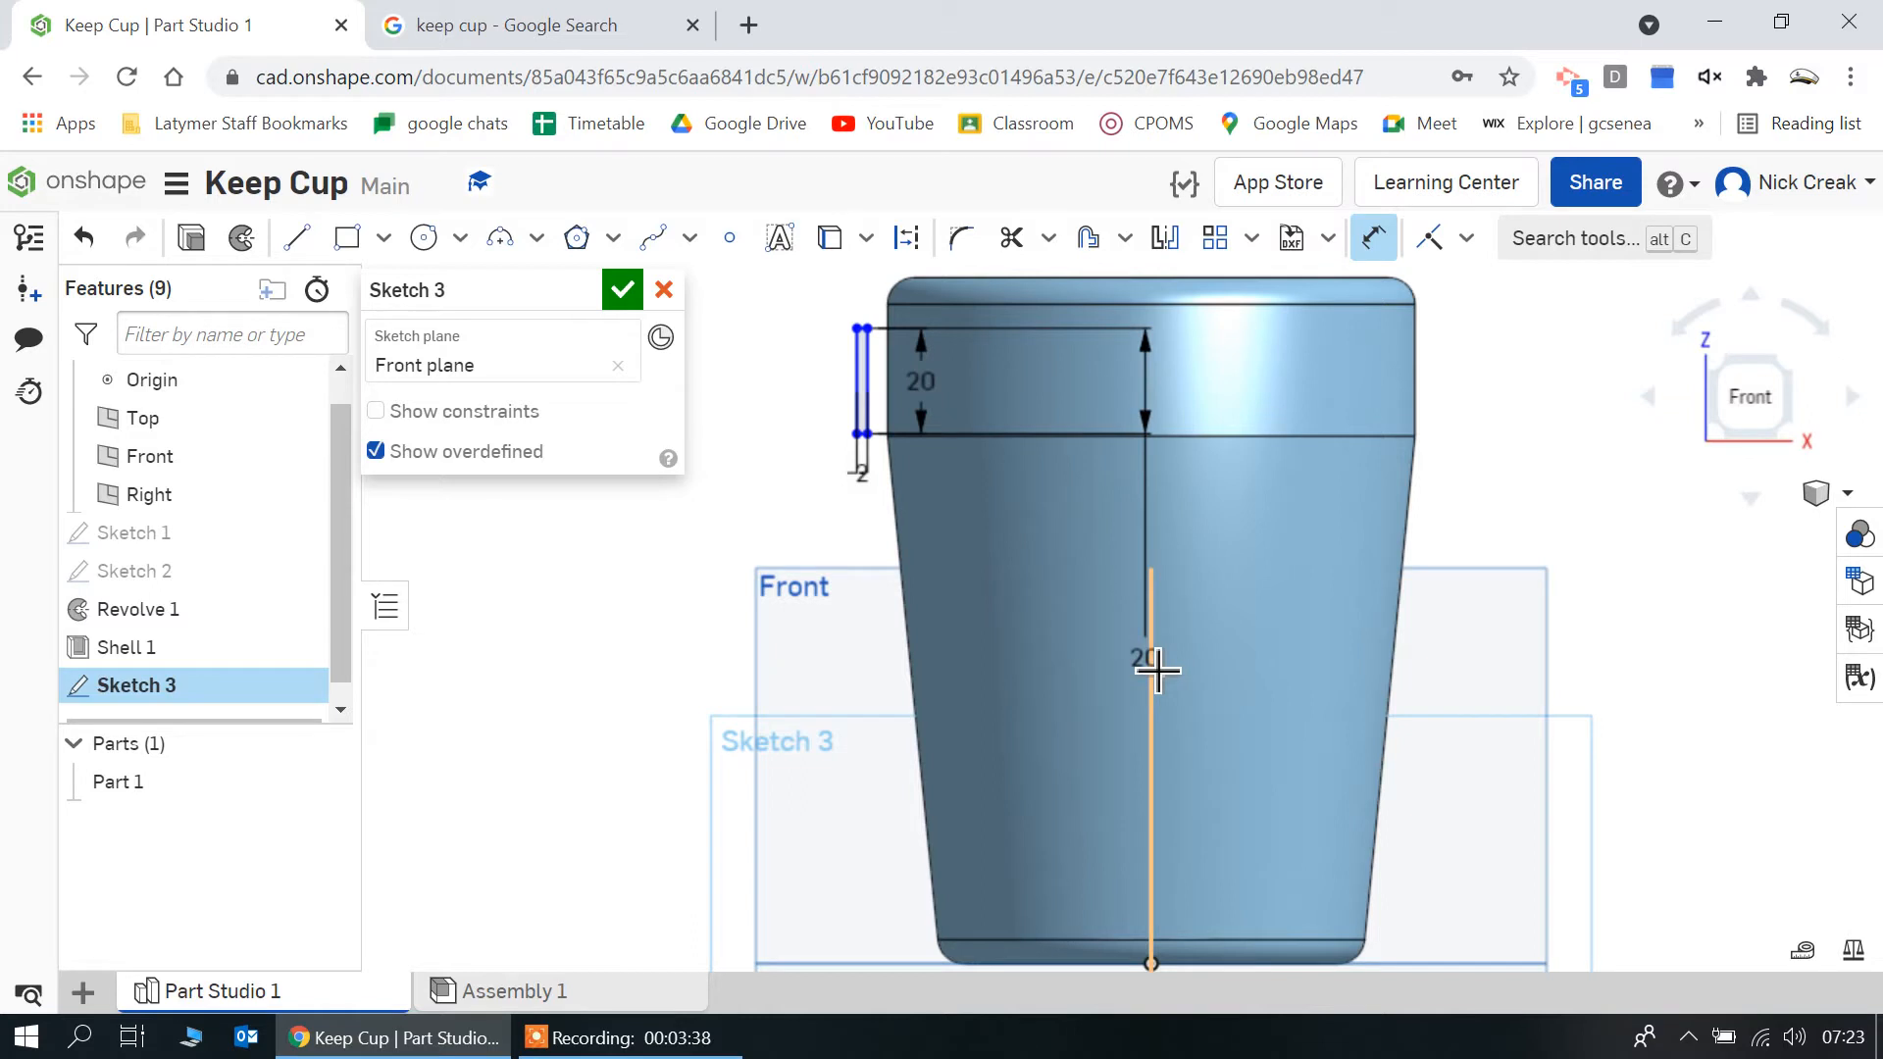
left_click(1149, 663)
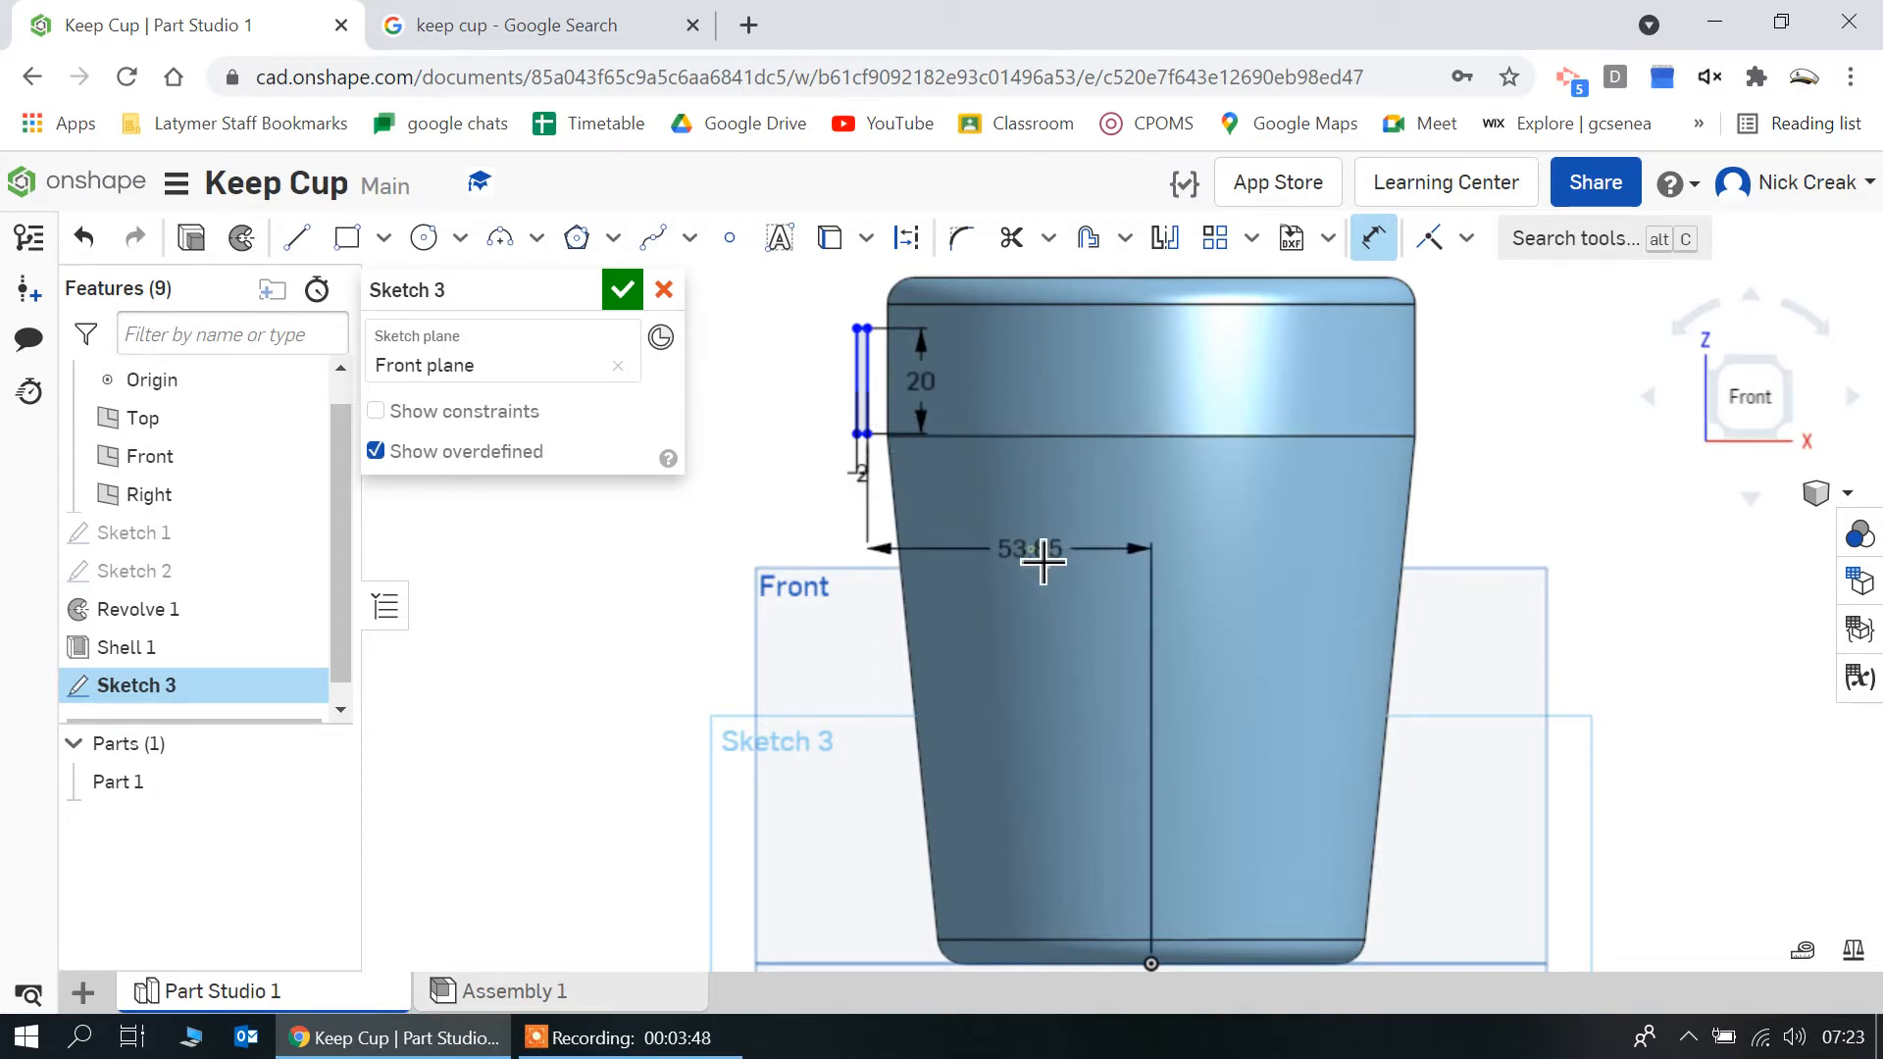
left_click(1036, 552)
type("50")
key("Return")
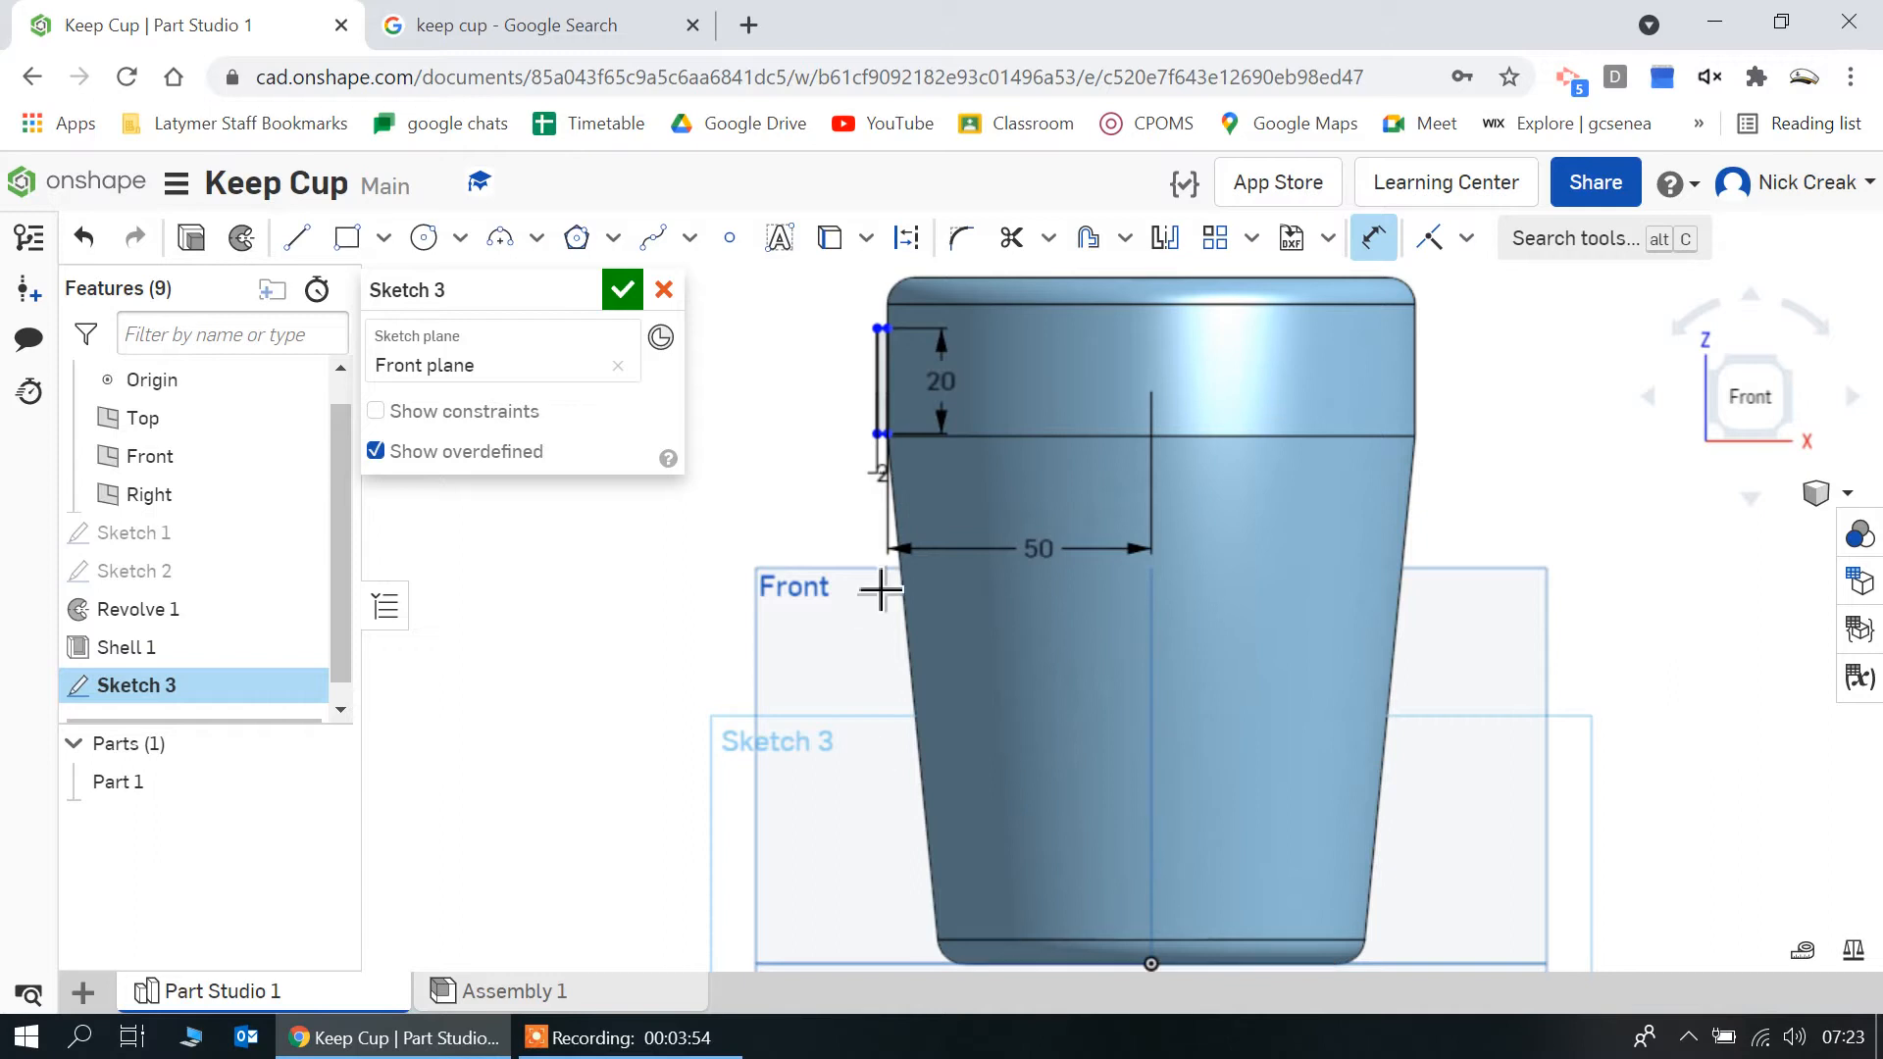
scroll(882, 589, "down", 3)
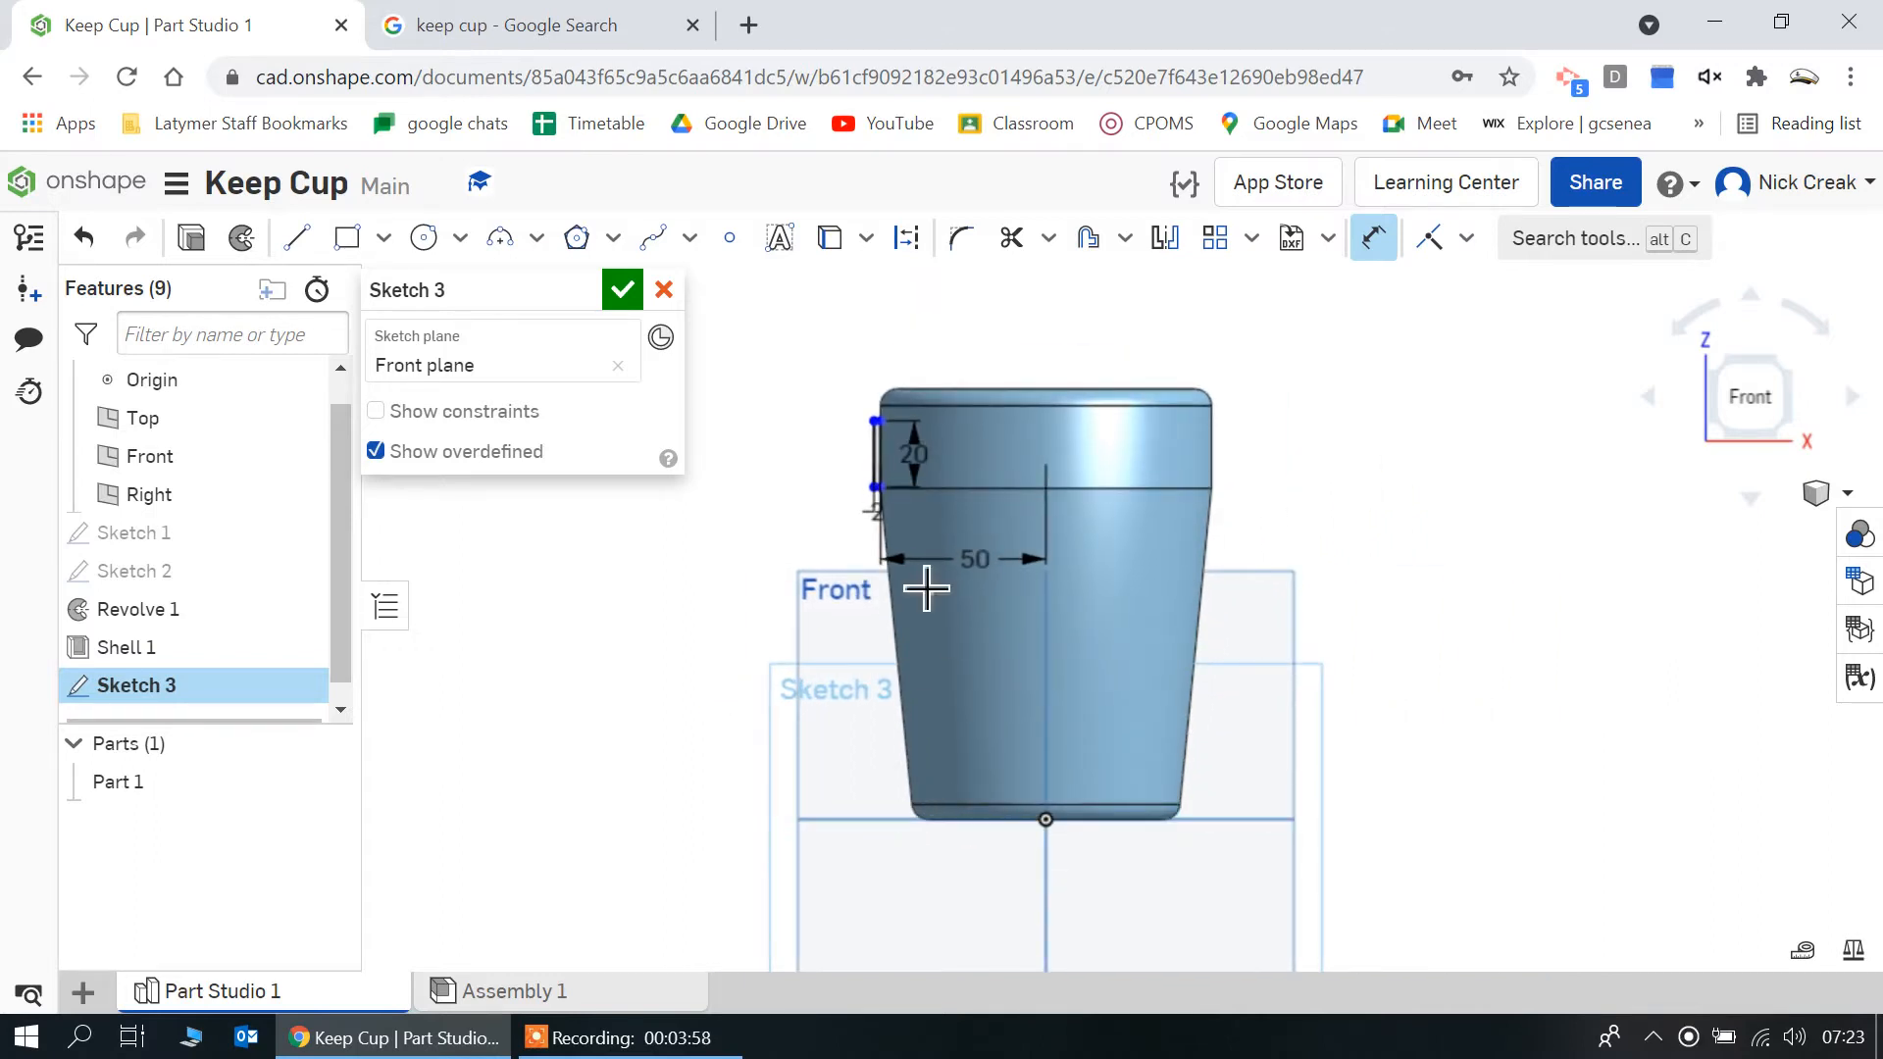
scroll(903, 492, "up", 5)
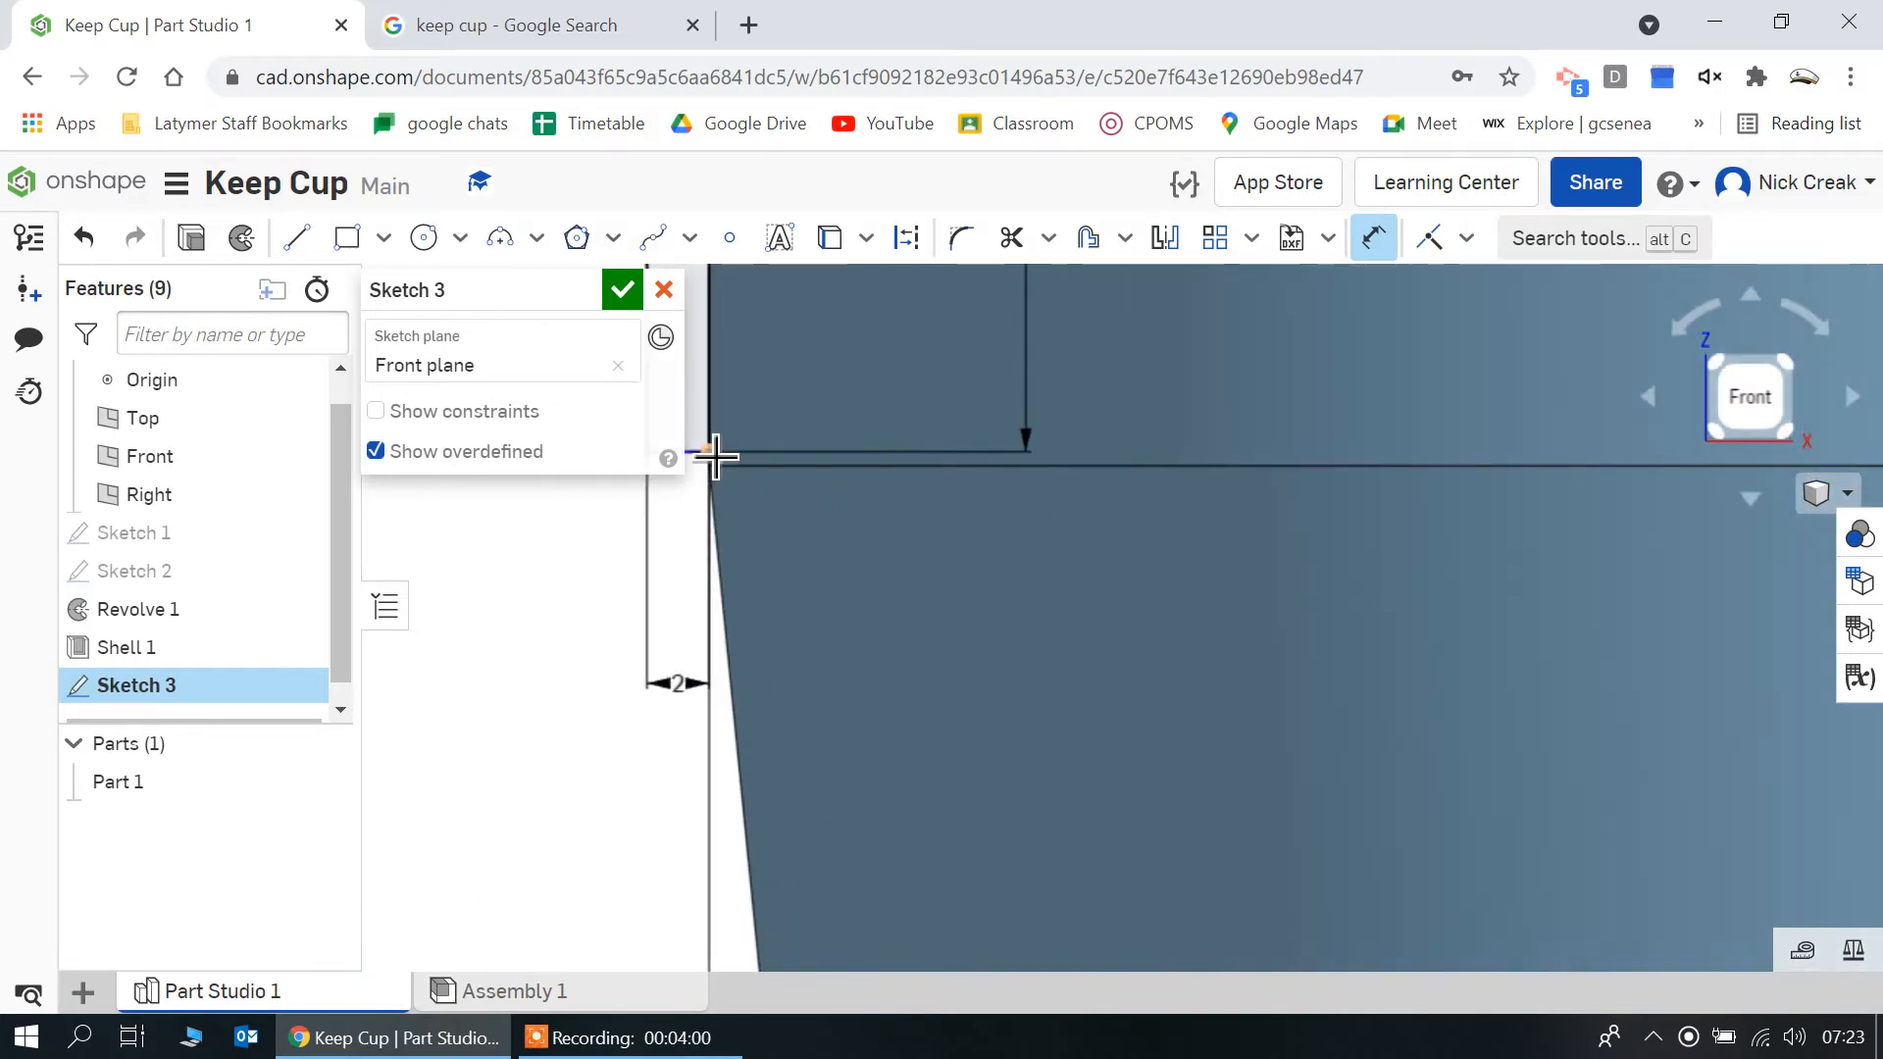
Dimension the band rectangle's lower edge at 100 mm above the cup's base and finish the sketch
left_click(715, 456)
scroll(1134, 768, "down", 2)
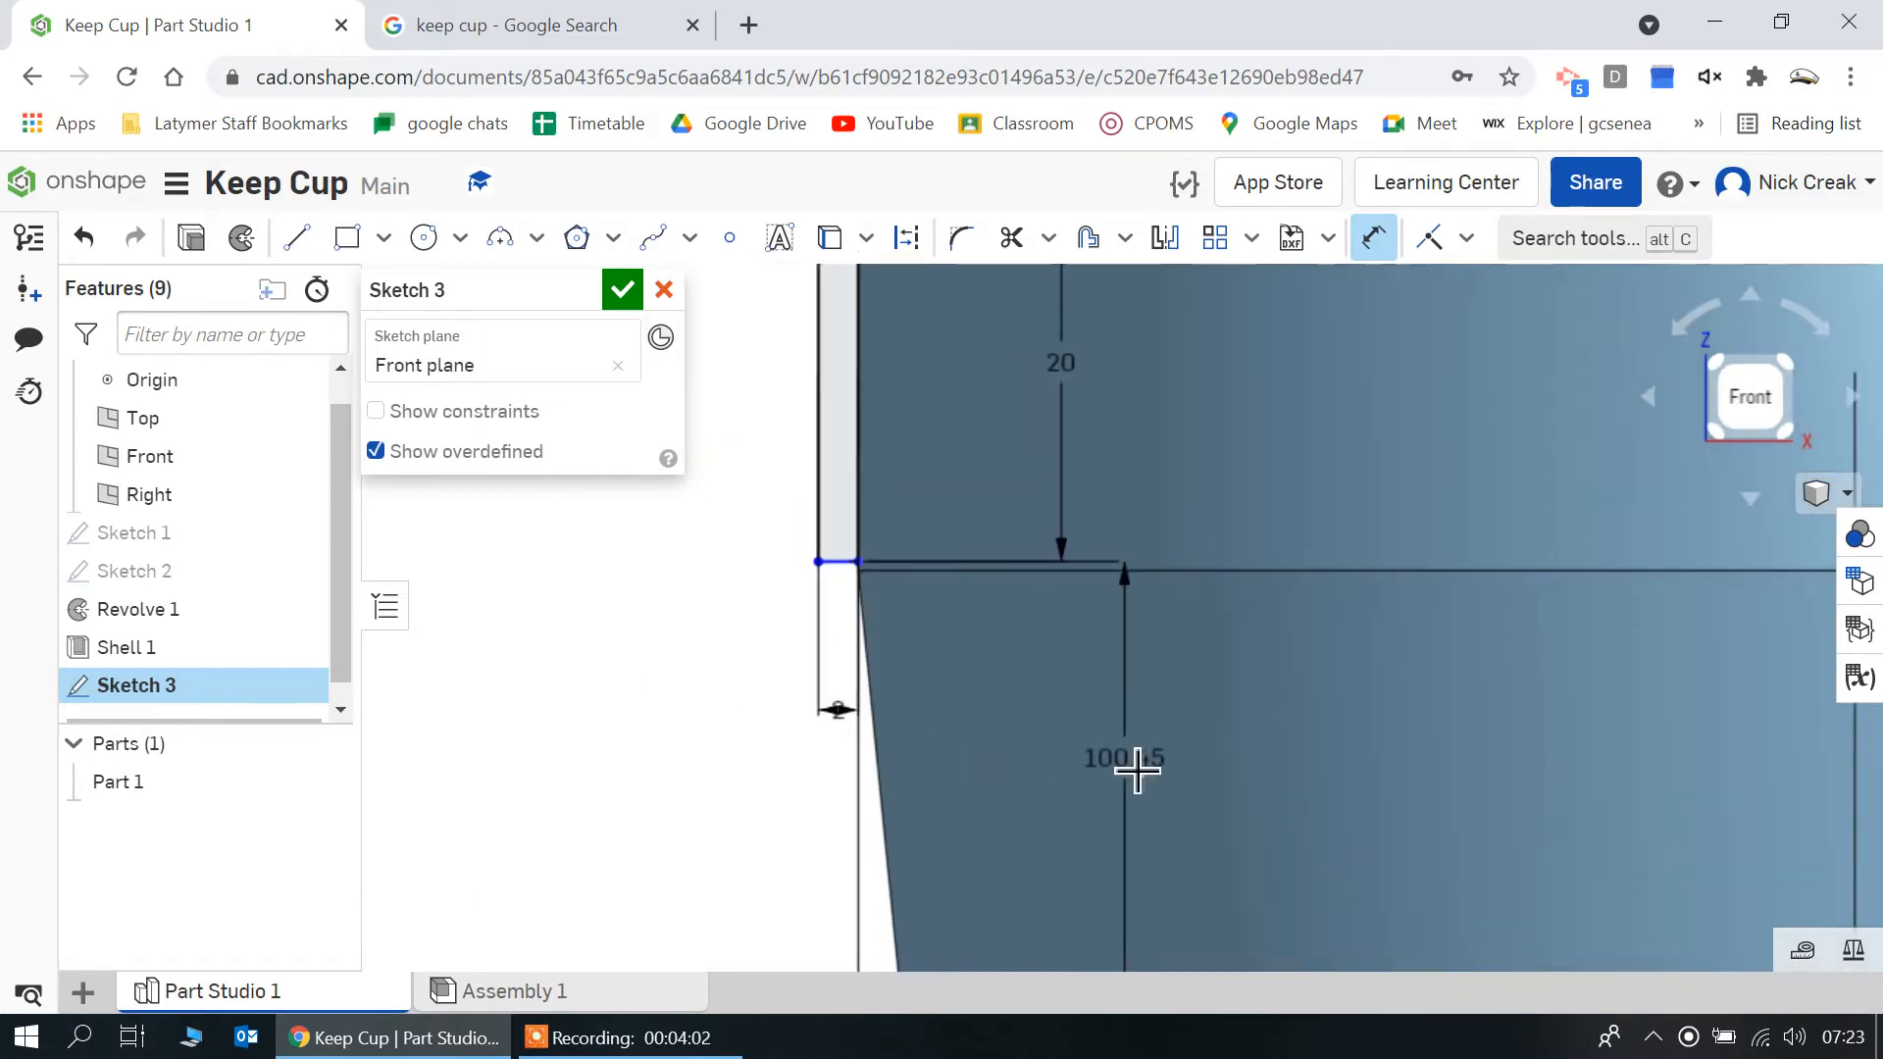
left_click(1111, 827)
type("100")
key("Return")
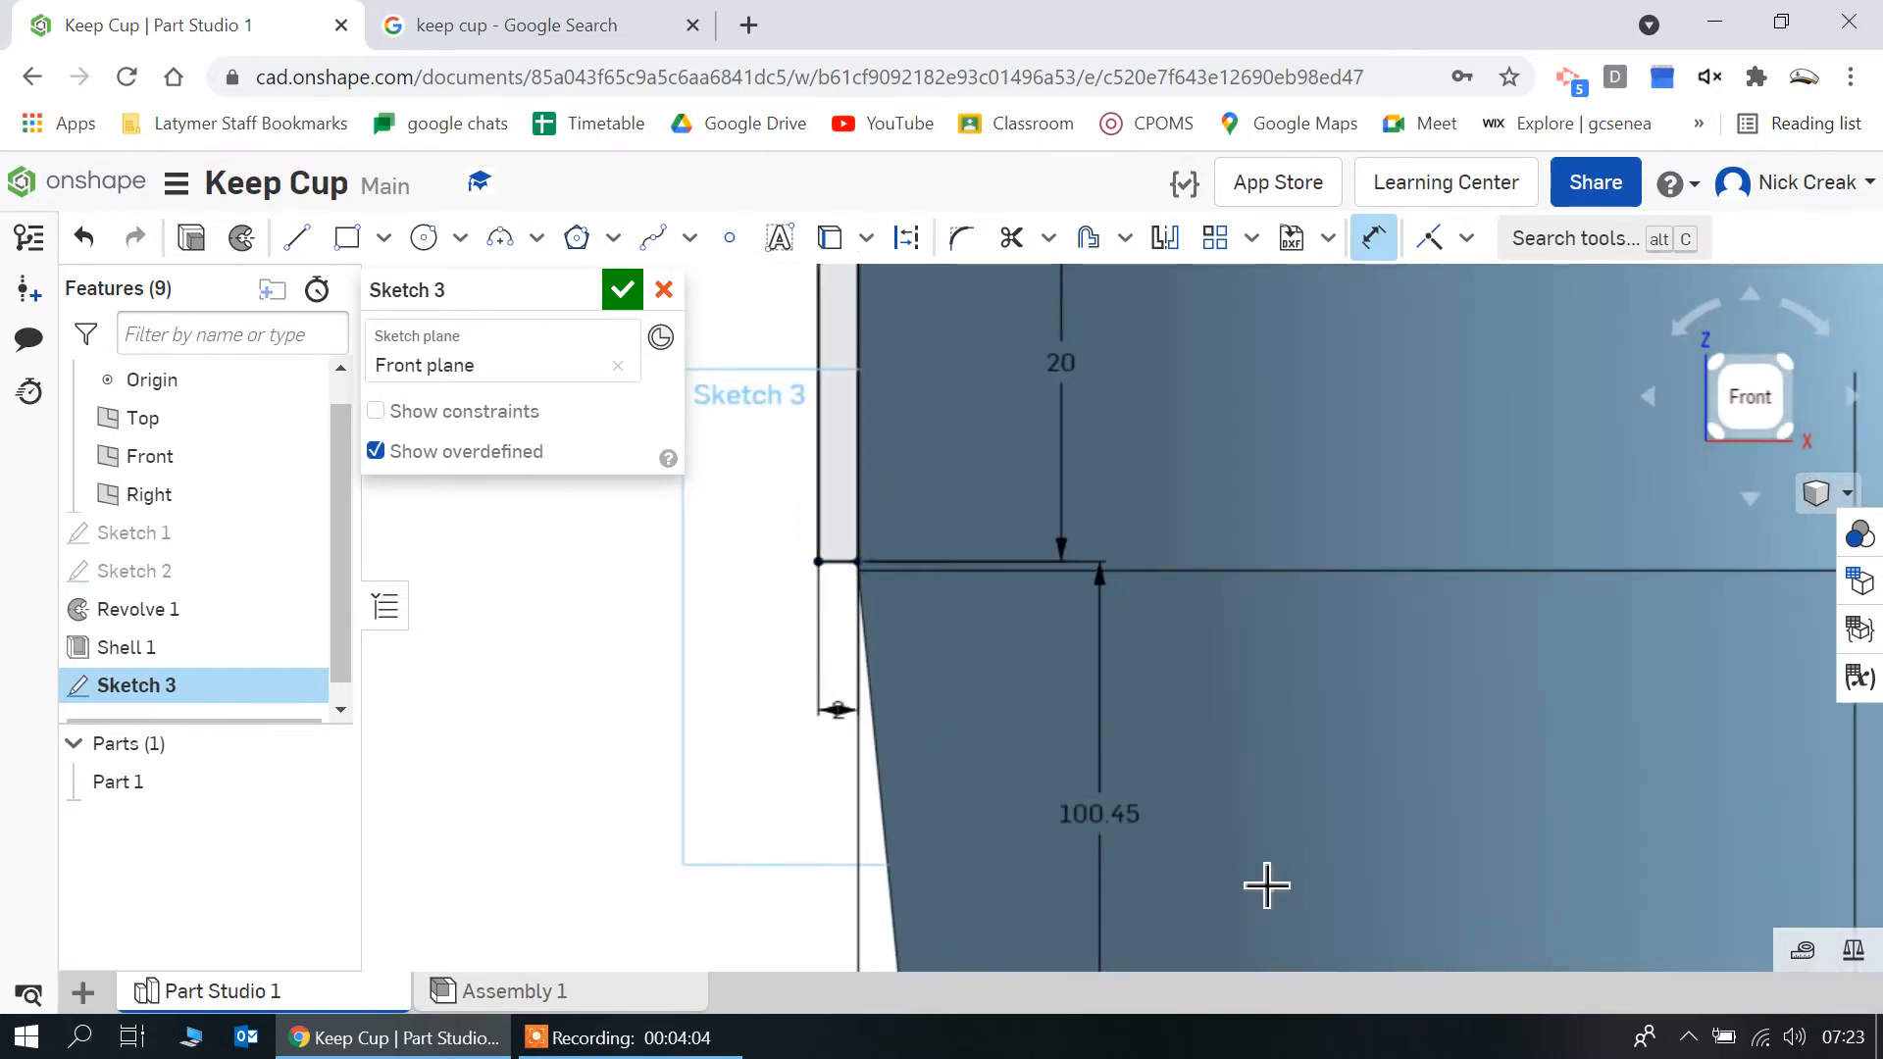
scroll(1476, 854, "down", 1)
scroll(1477, 854, "down", 3)
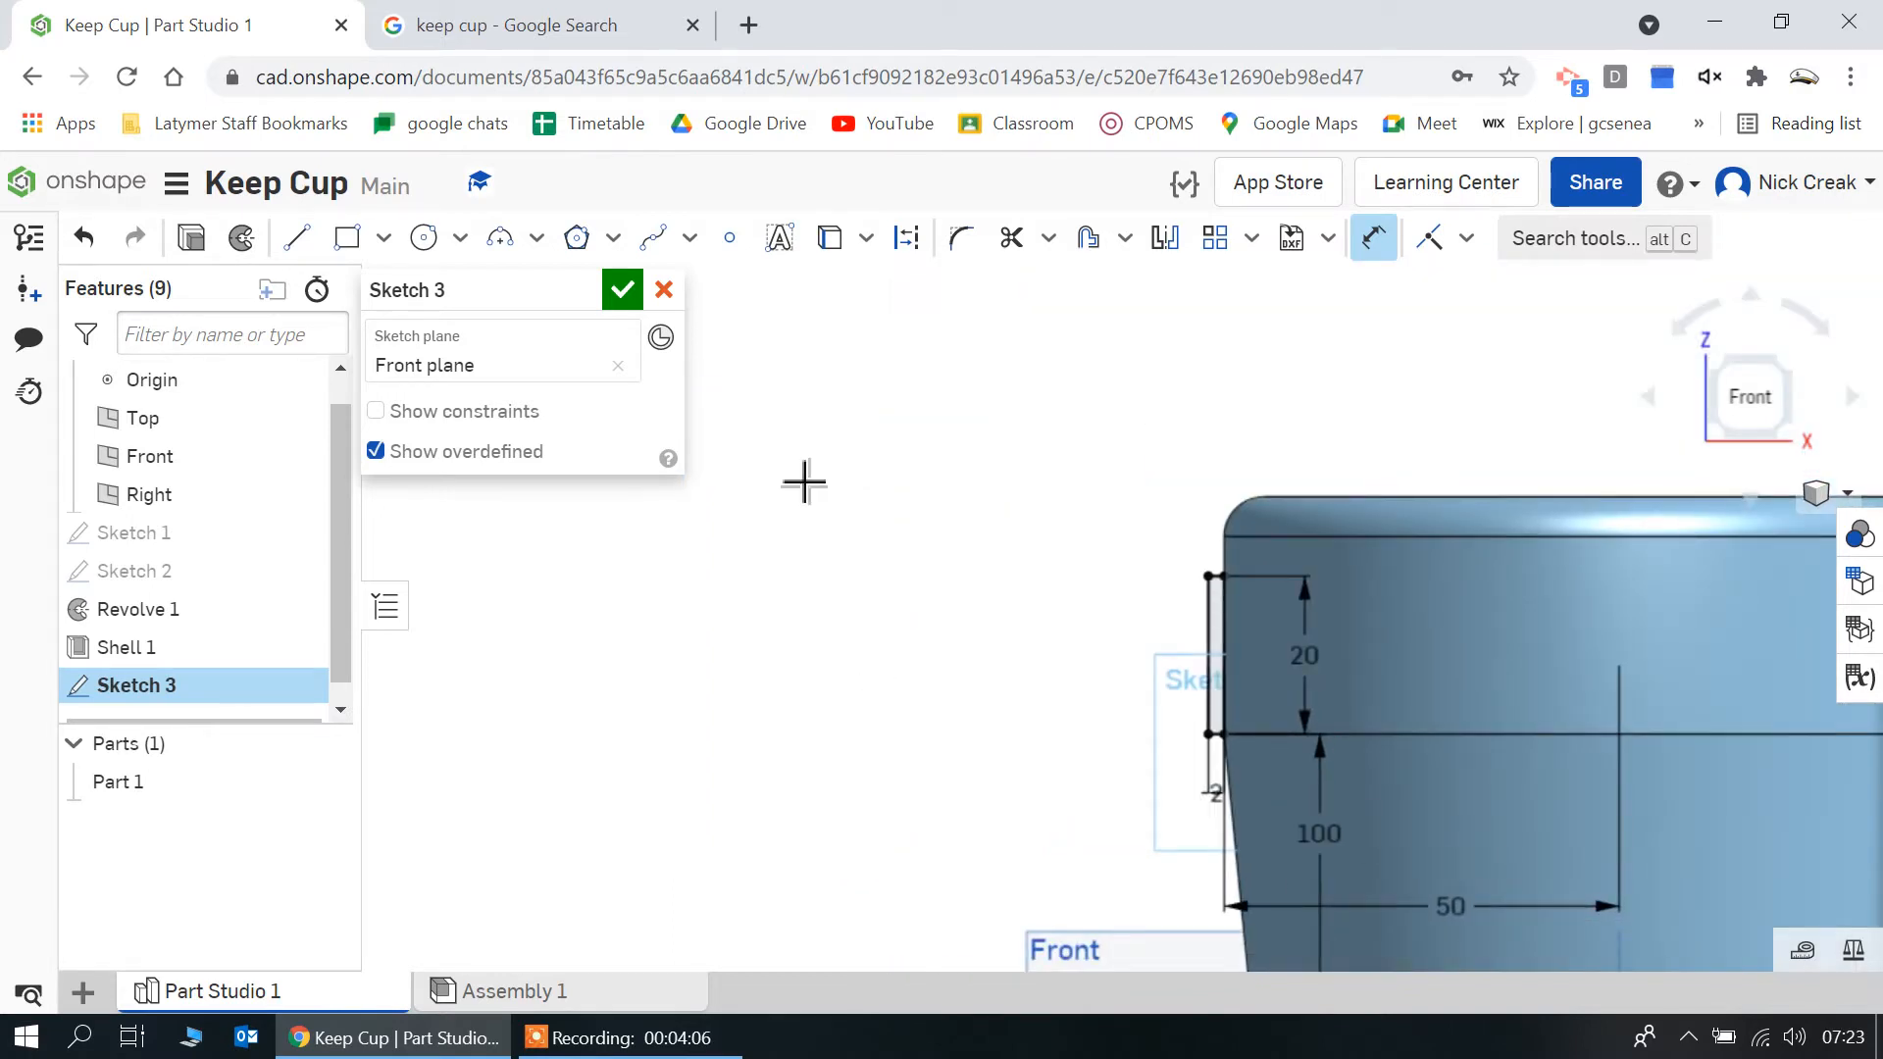
left_click(623, 290)
Sketch a vertical axis line about 45 mm long on the Front plane, running downward from the origin, and finish the sketch
scroll(660, 647, "down", 3)
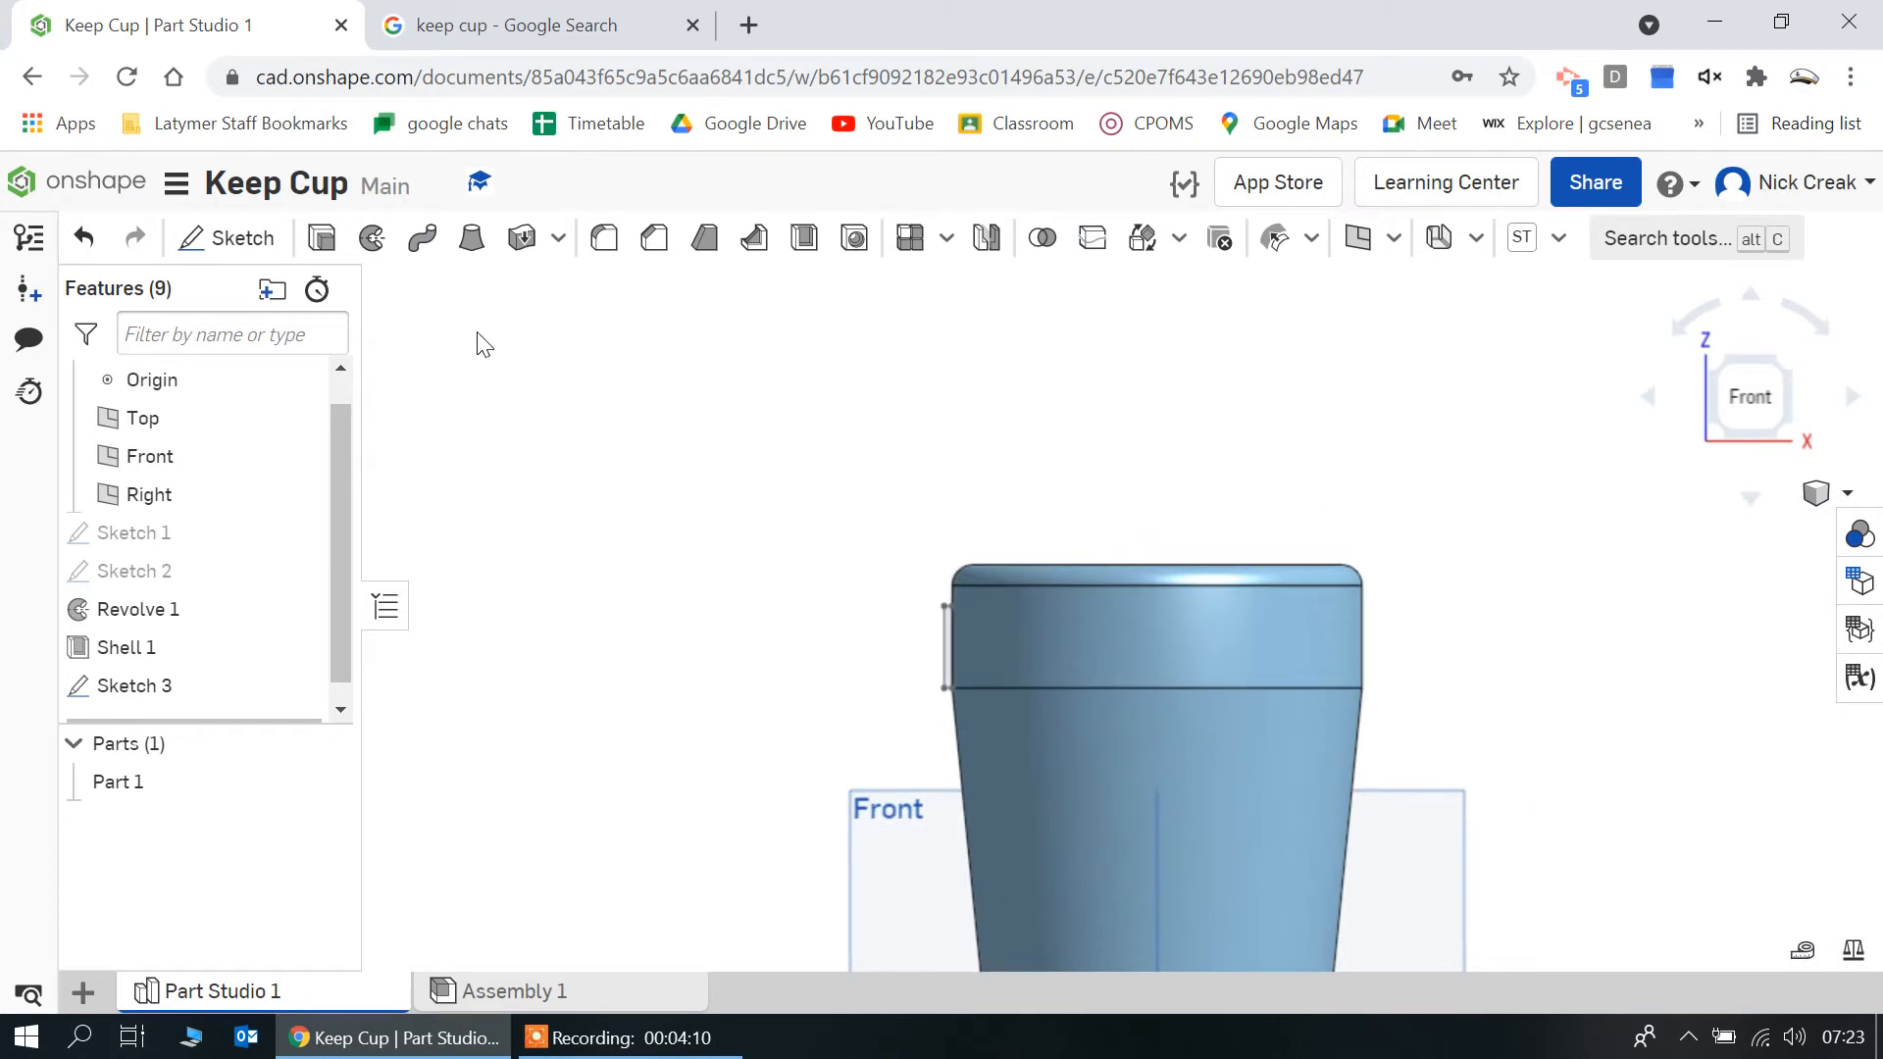
left_click(892, 829)
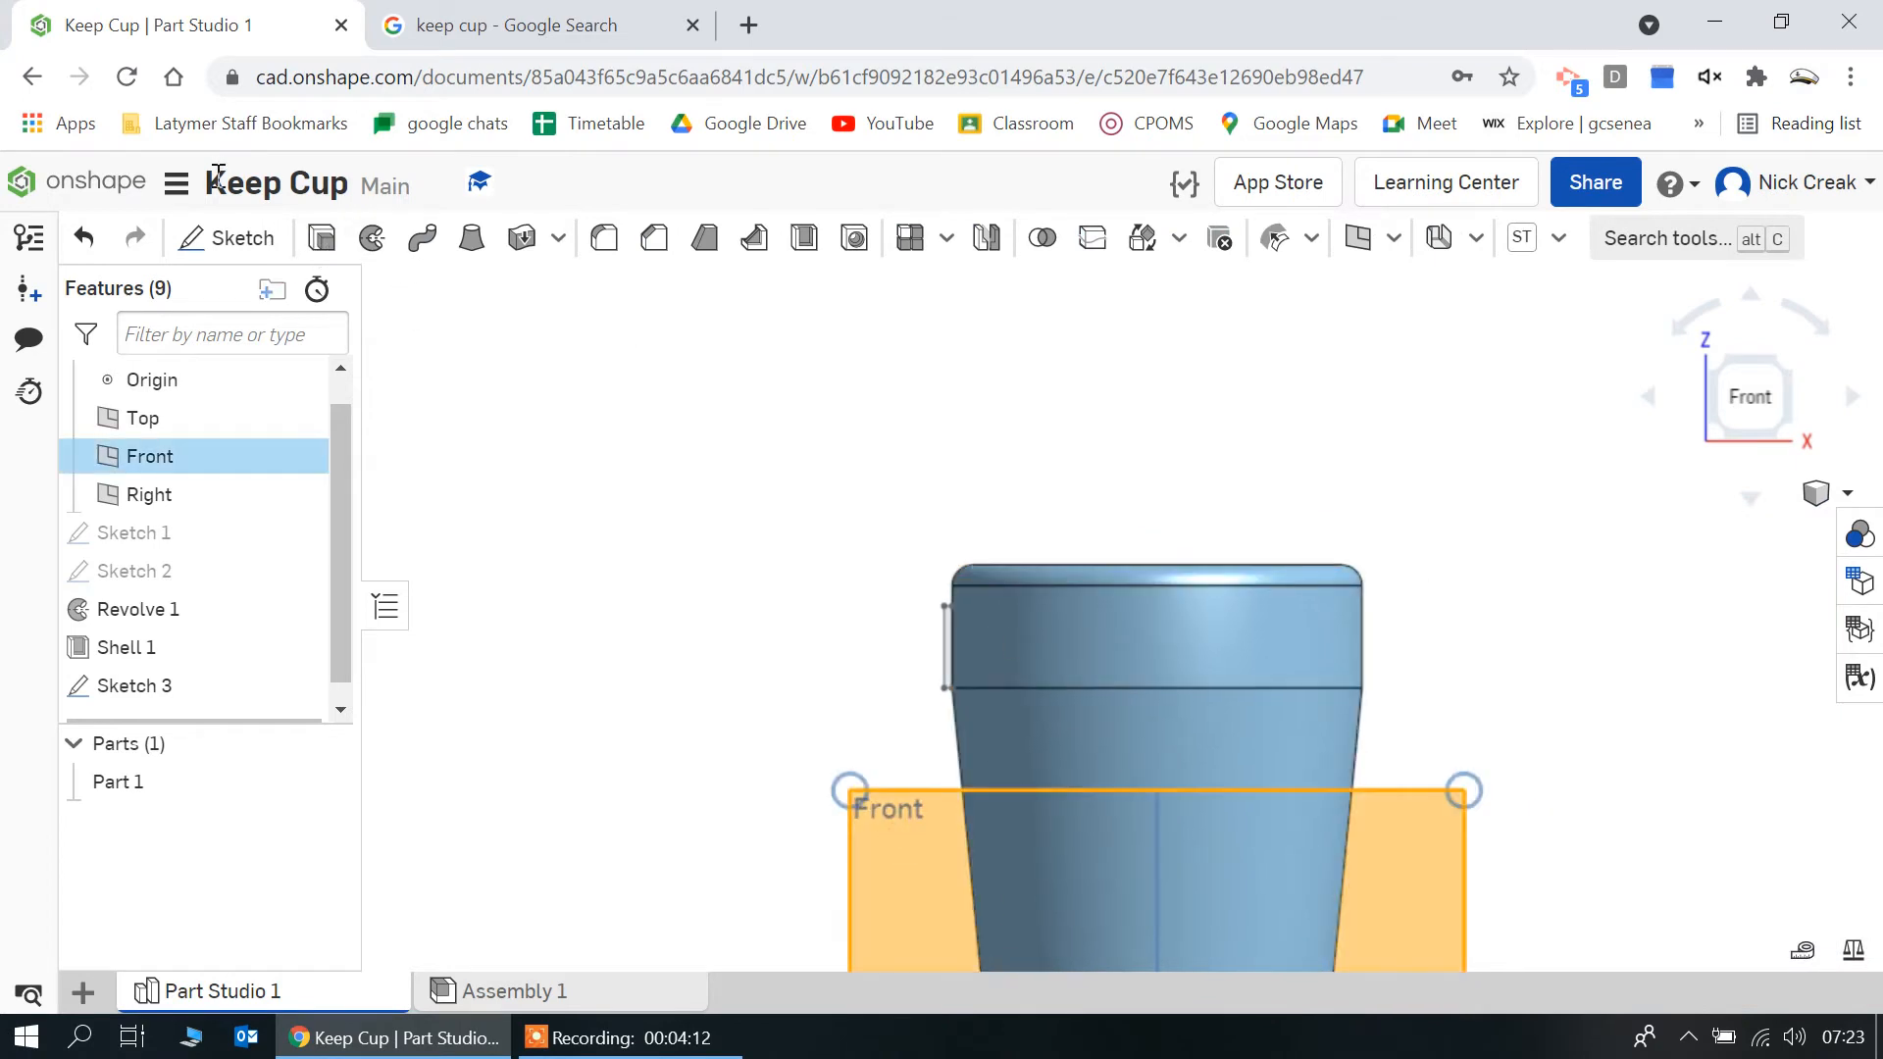
left_click(227, 238)
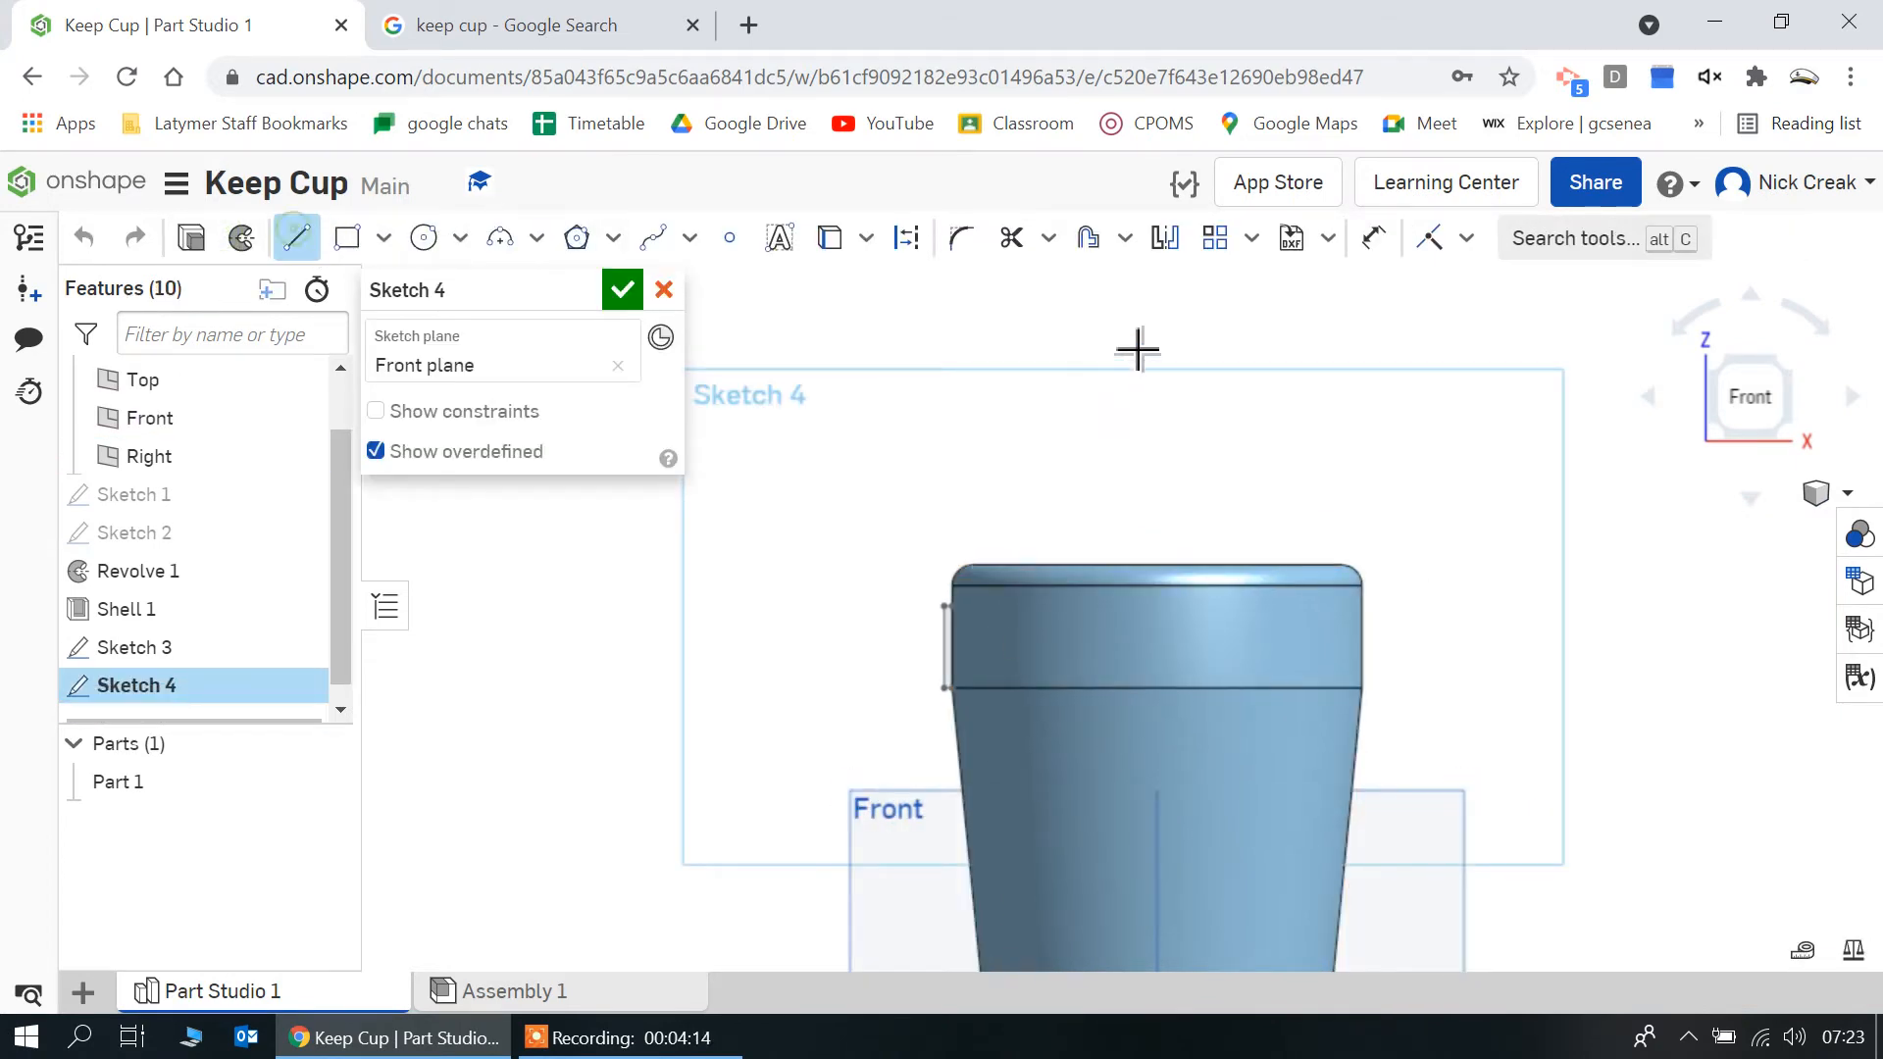
scroll(1138, 349, "down", 3)
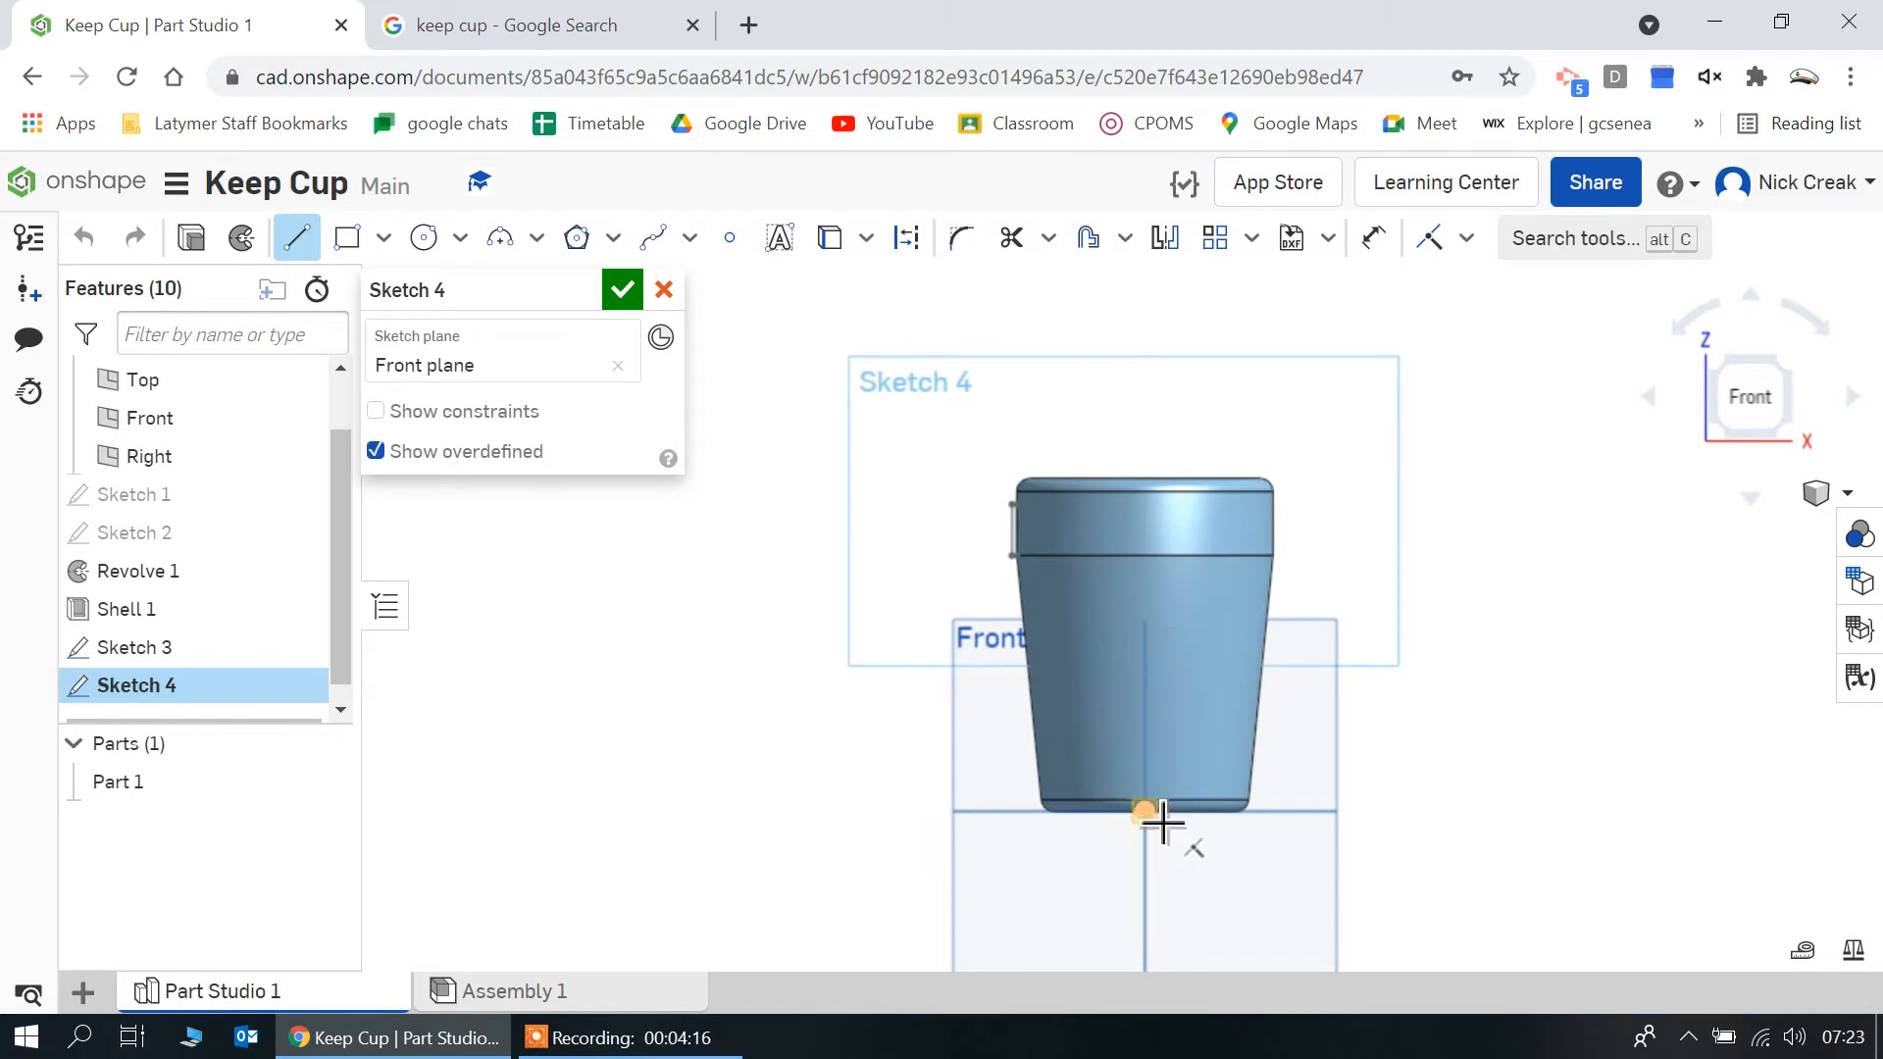
left_click(1147, 814)
left_click(1145, 927)
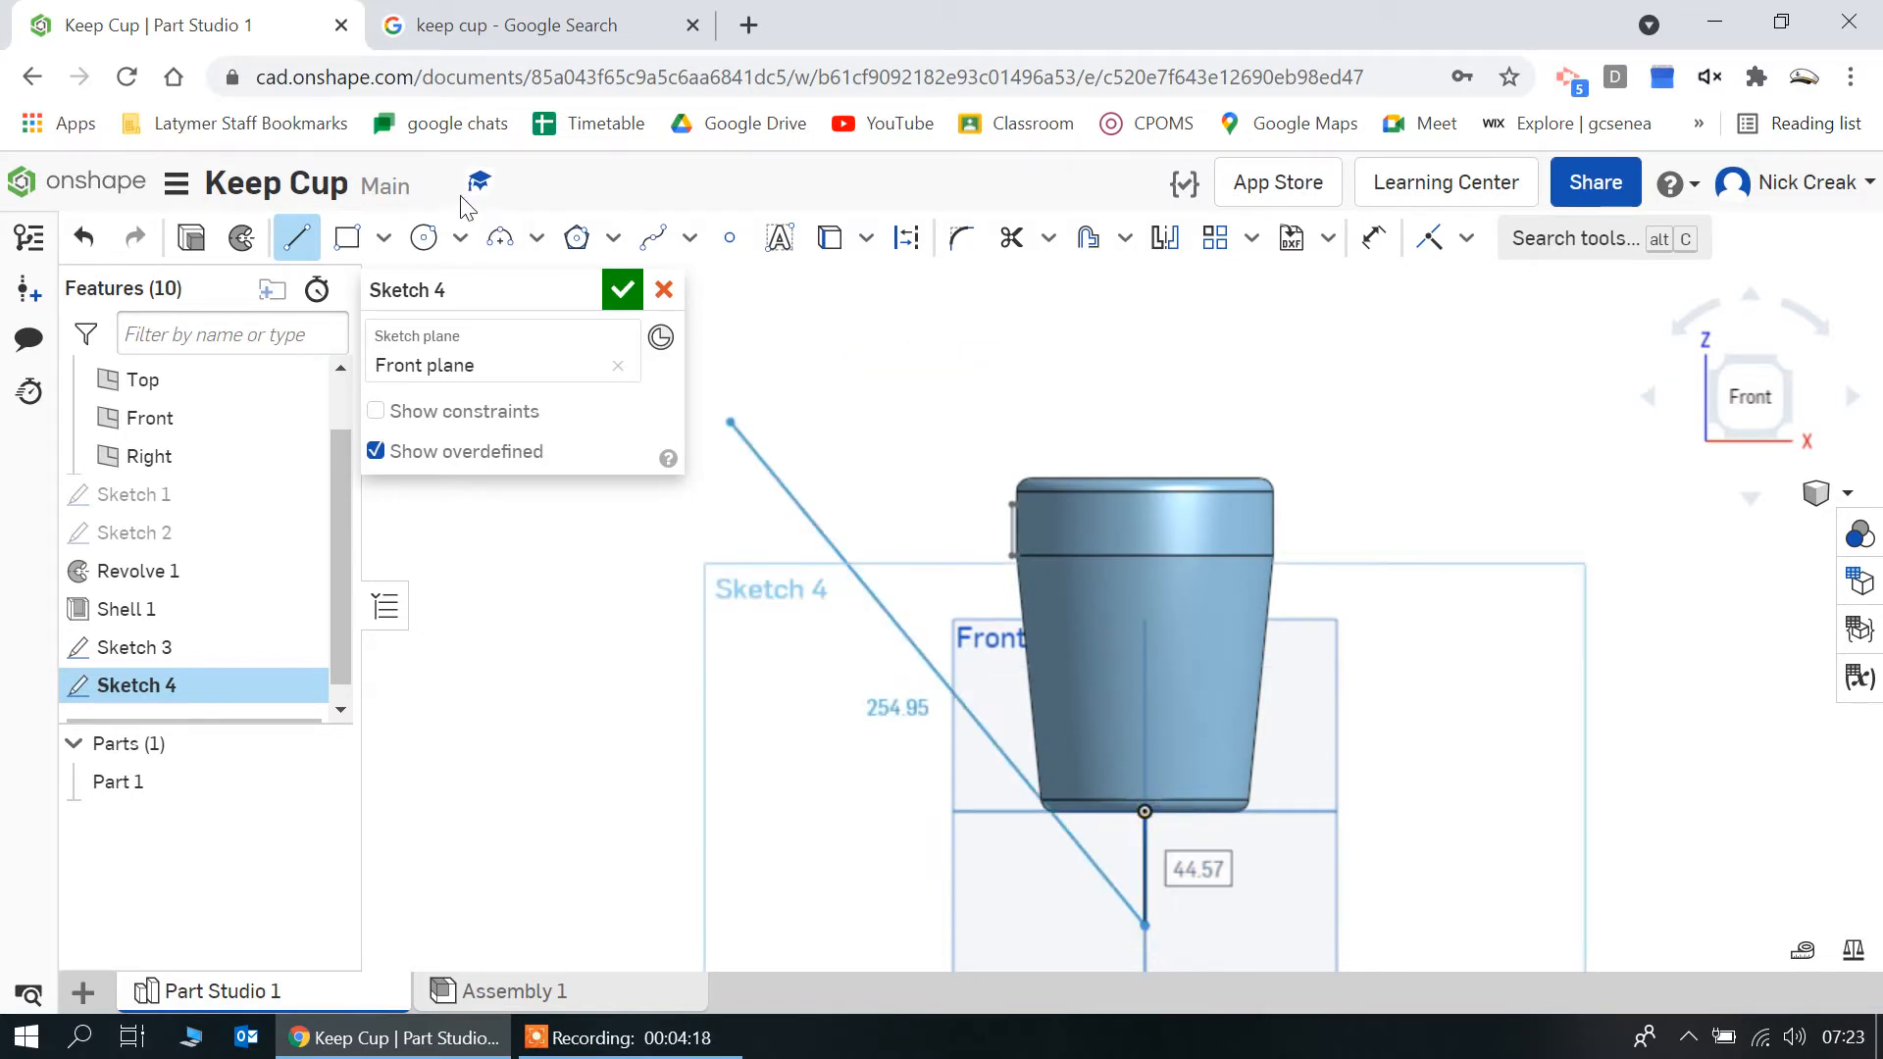
left_click(617, 290)
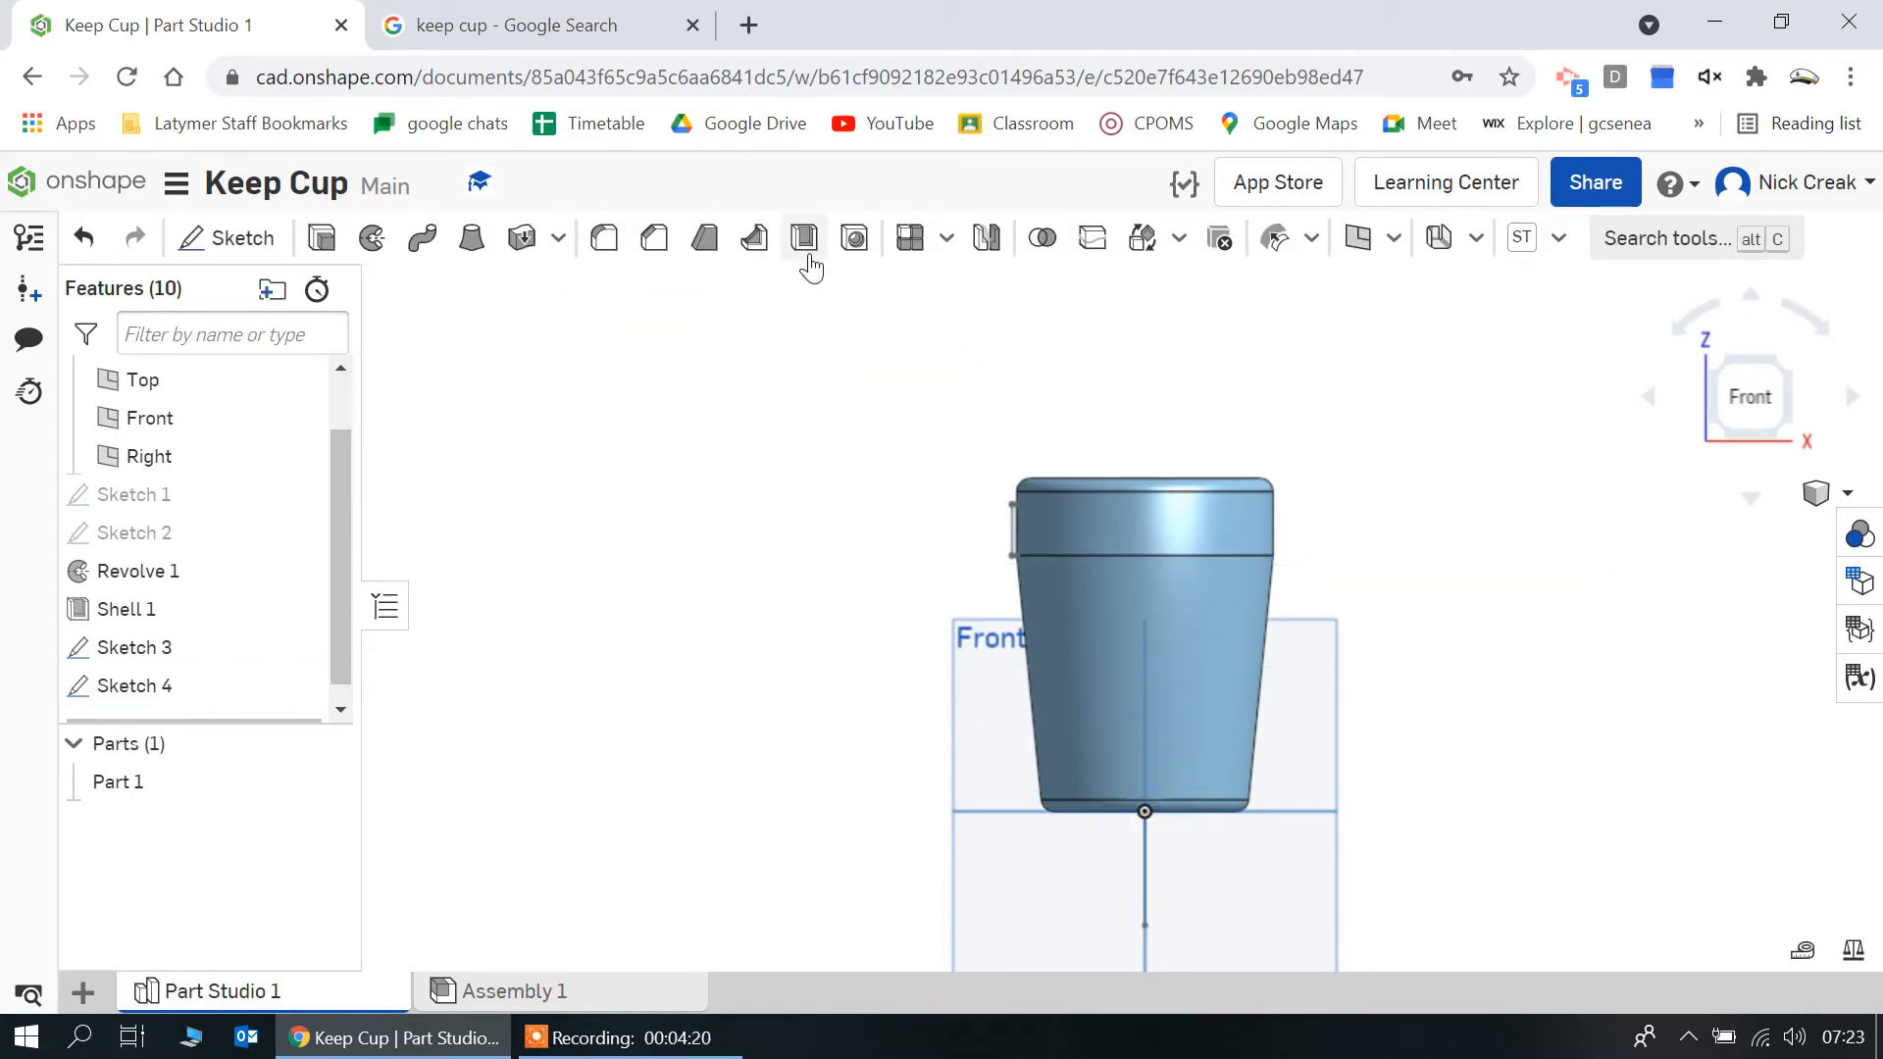
Revolve the band rectangle fully around the vertical axis line as a new part
left_click(372, 237)
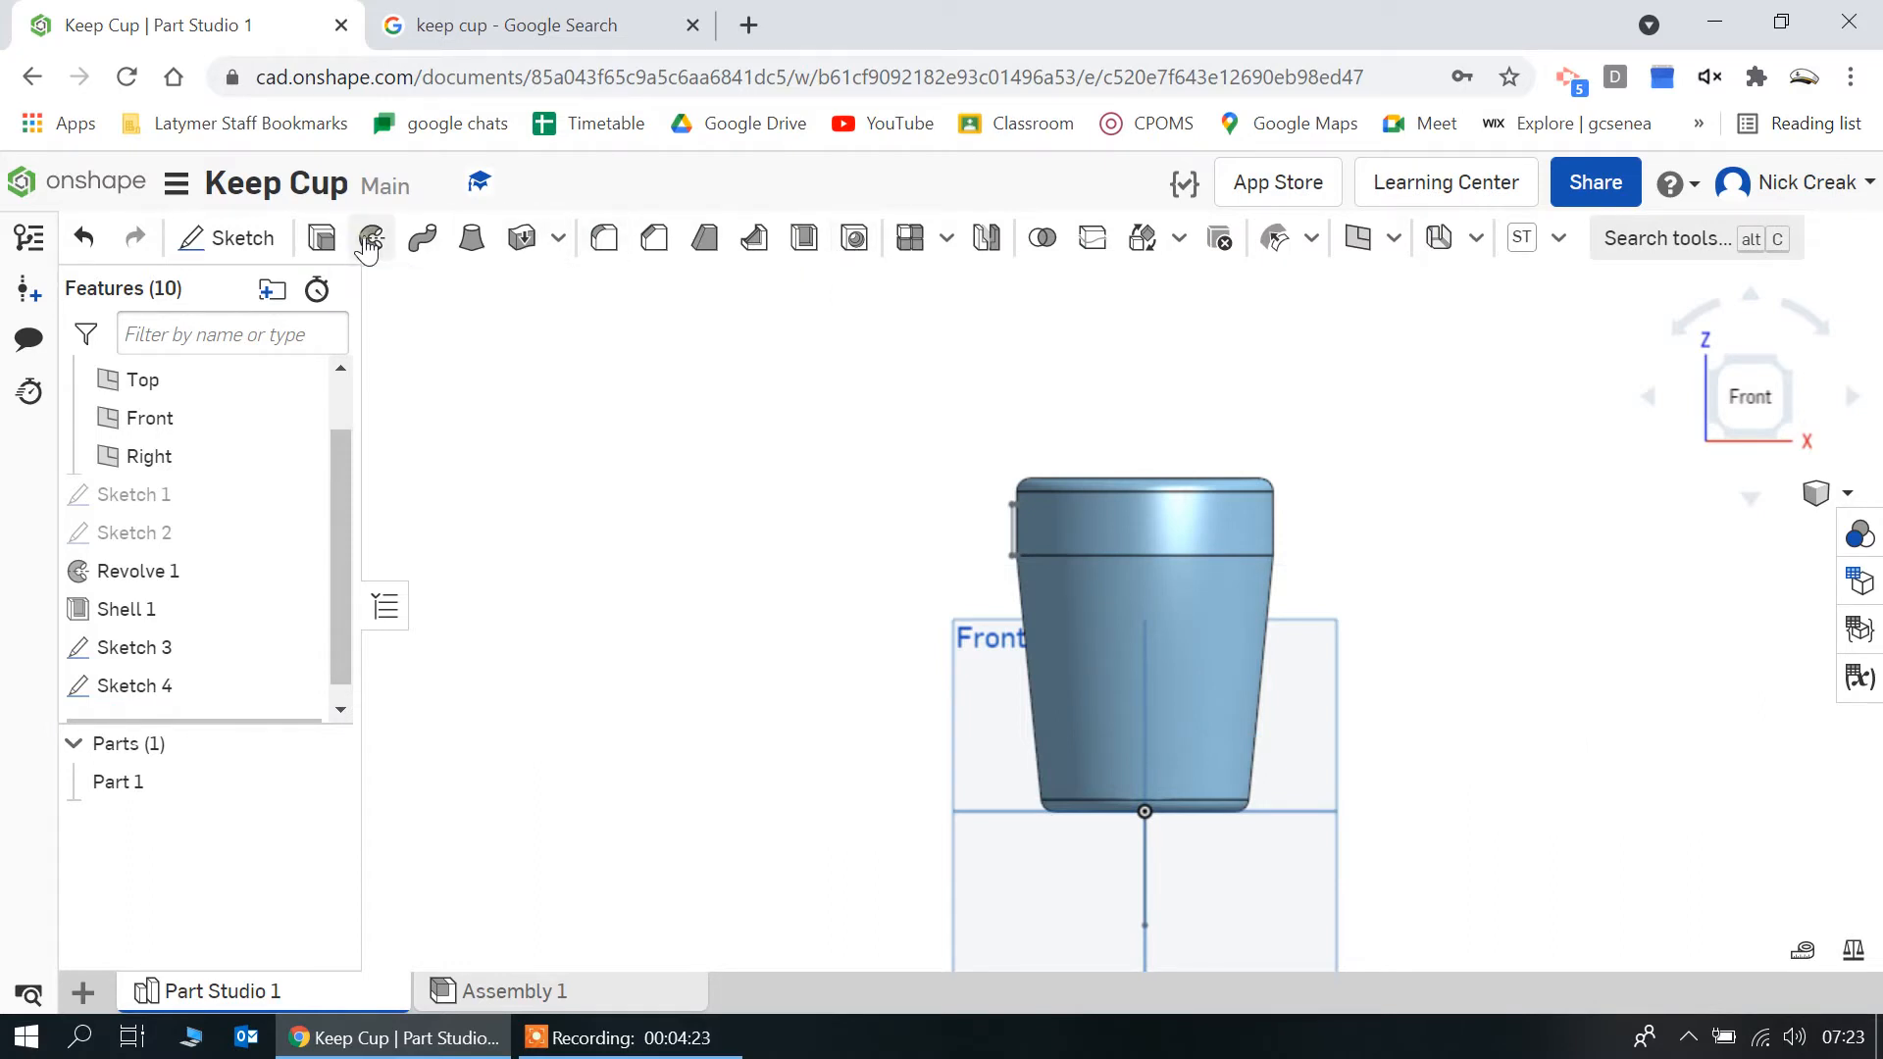
left_click(1015, 537)
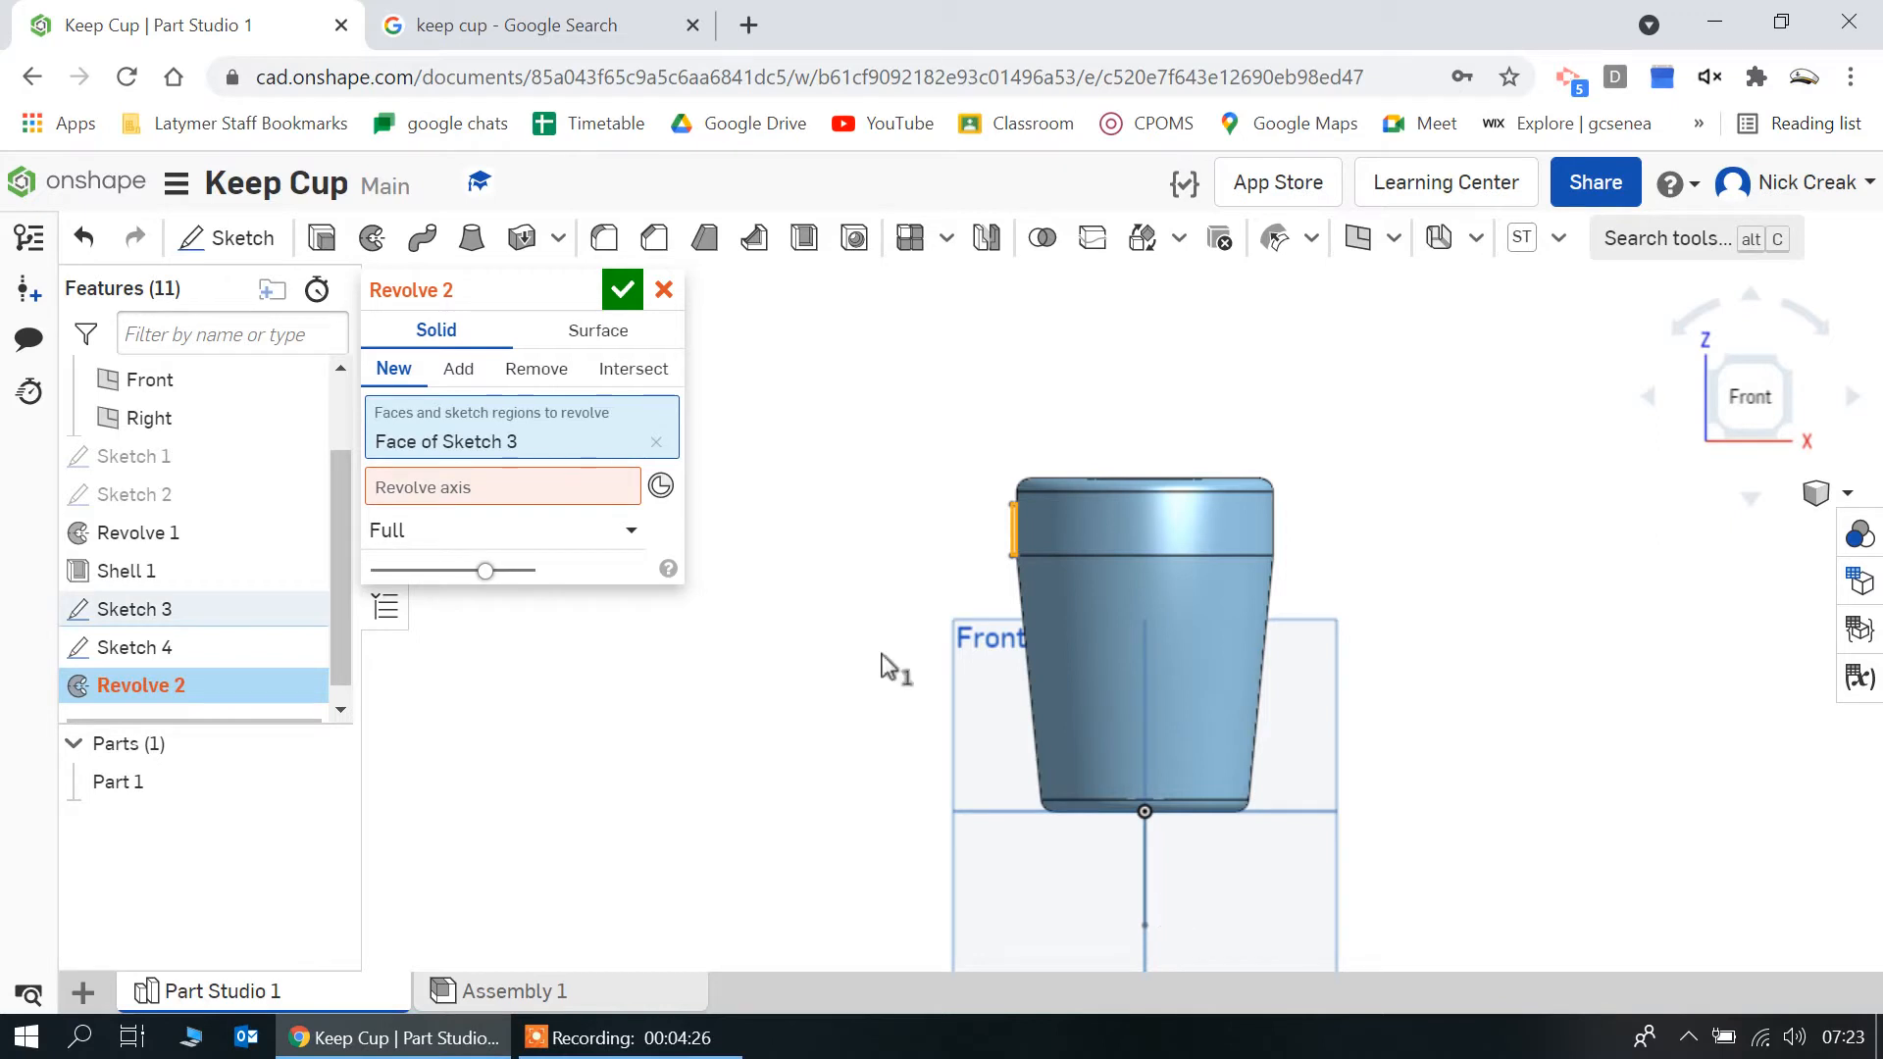
left_click(612, 498)
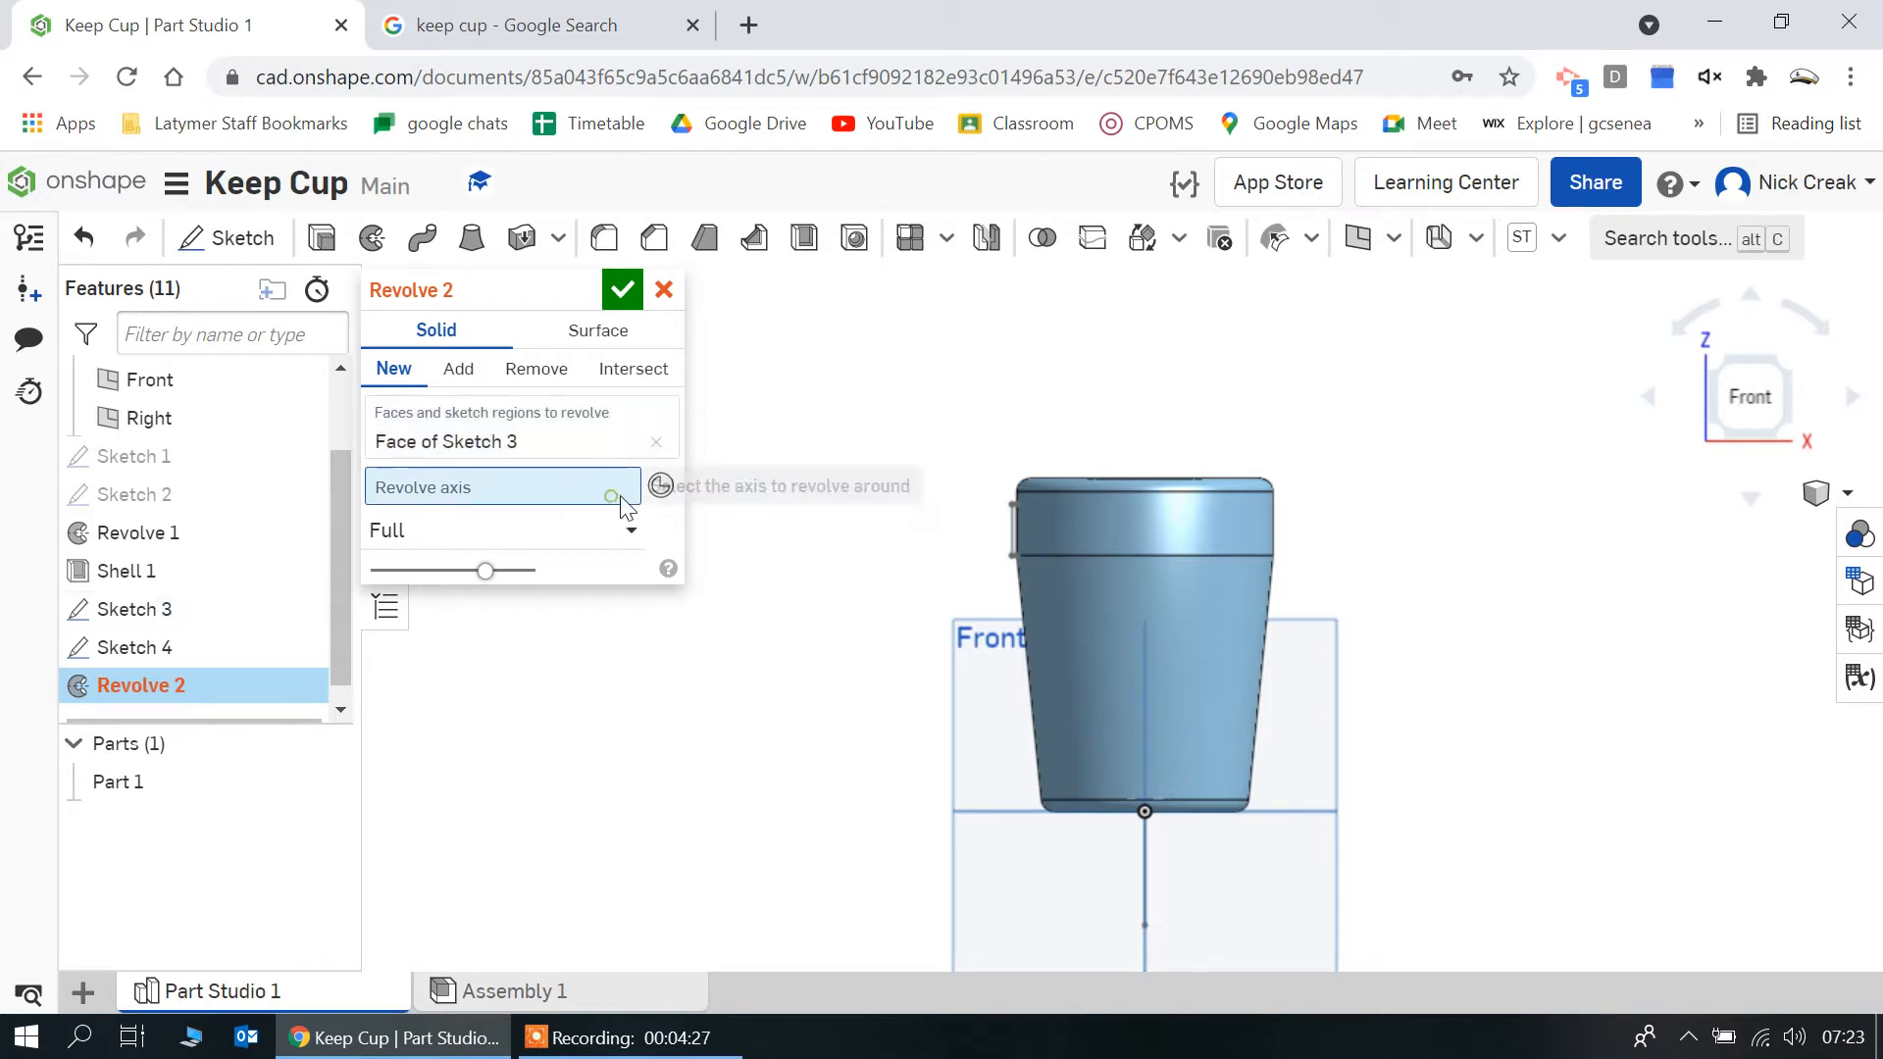
left_click(1145, 884)
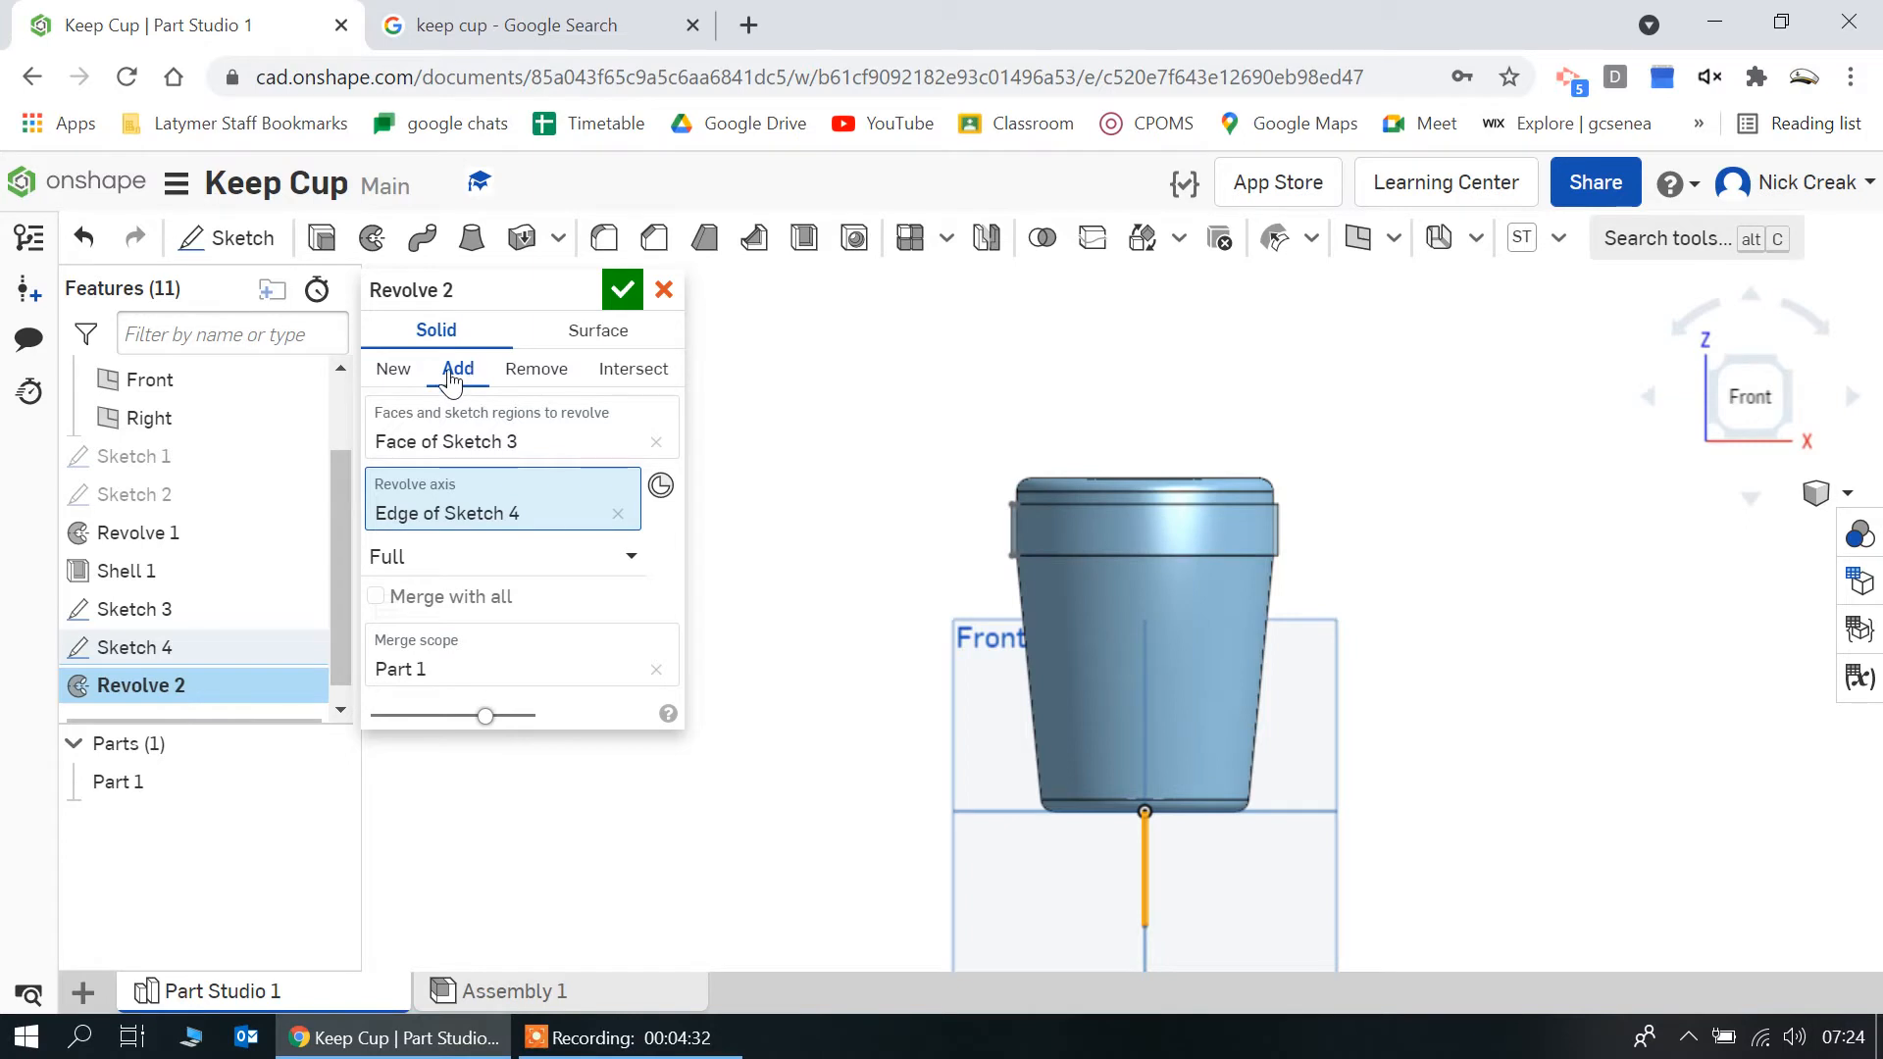
left_click(393, 372)
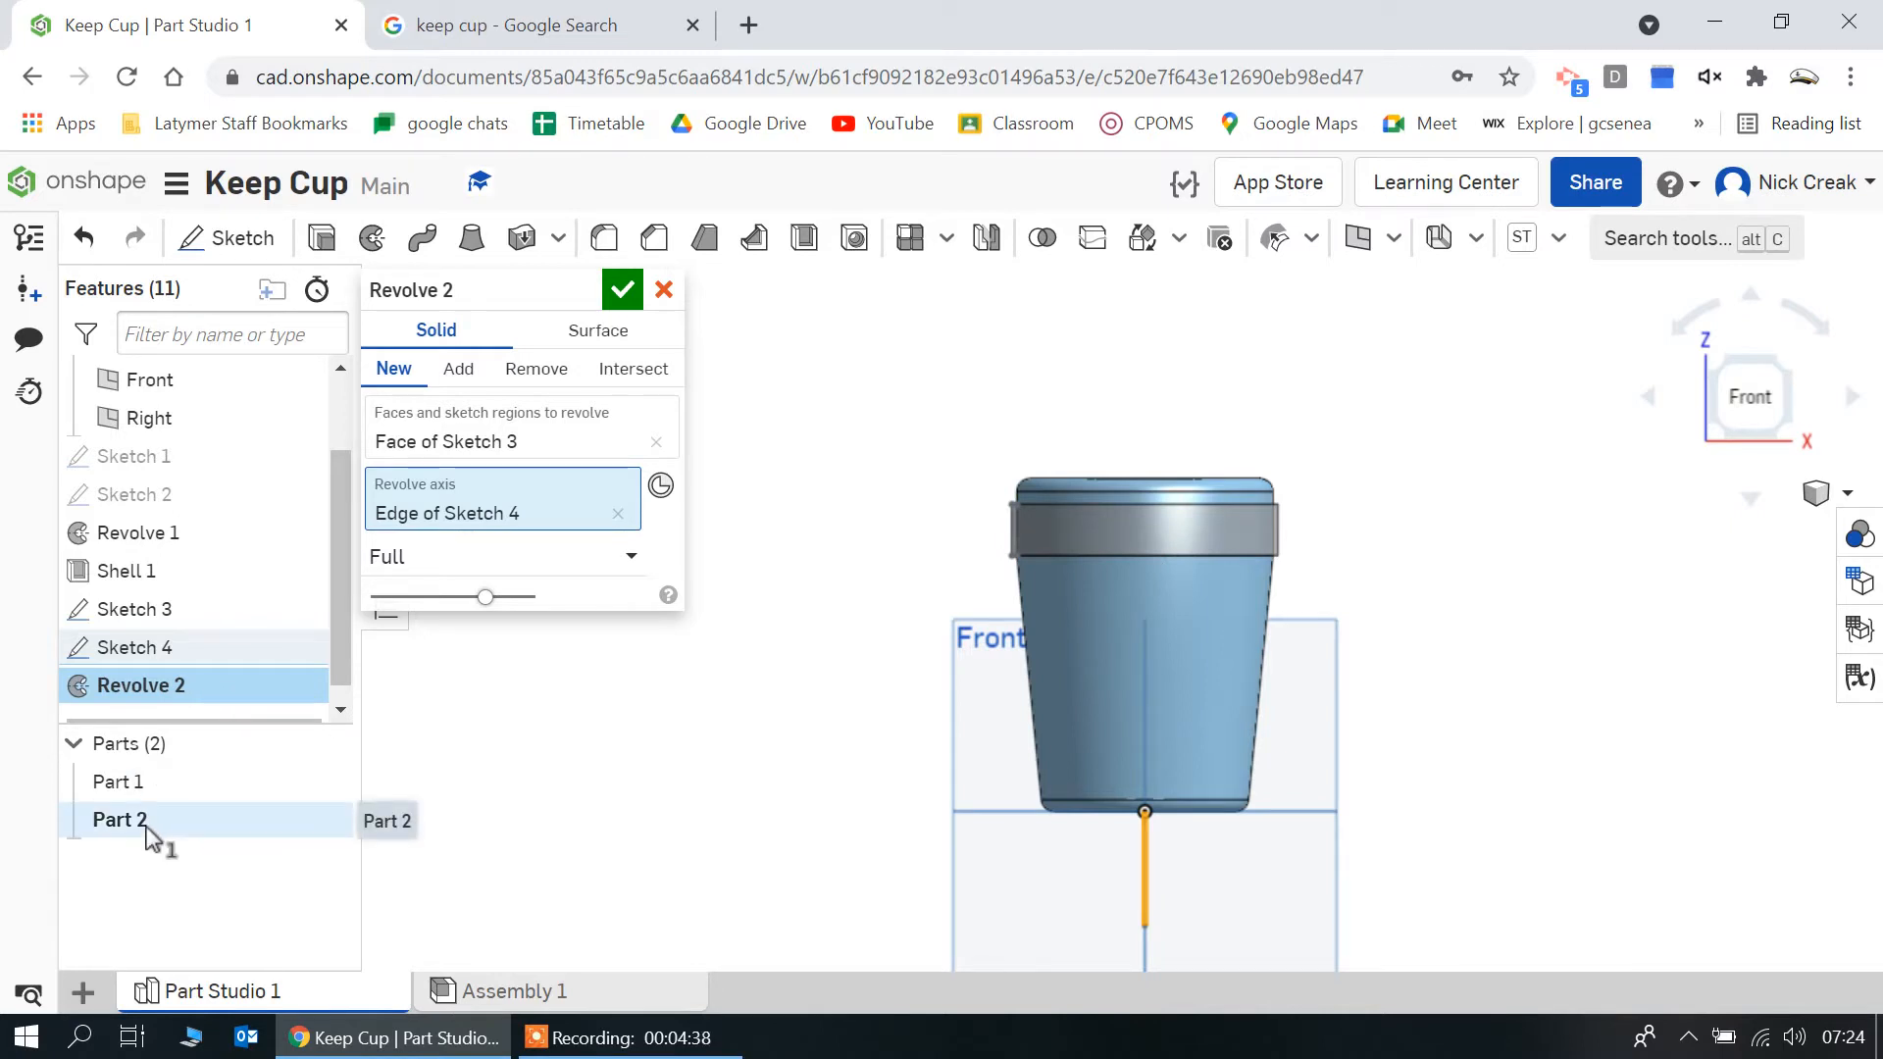
left_click(616, 294)
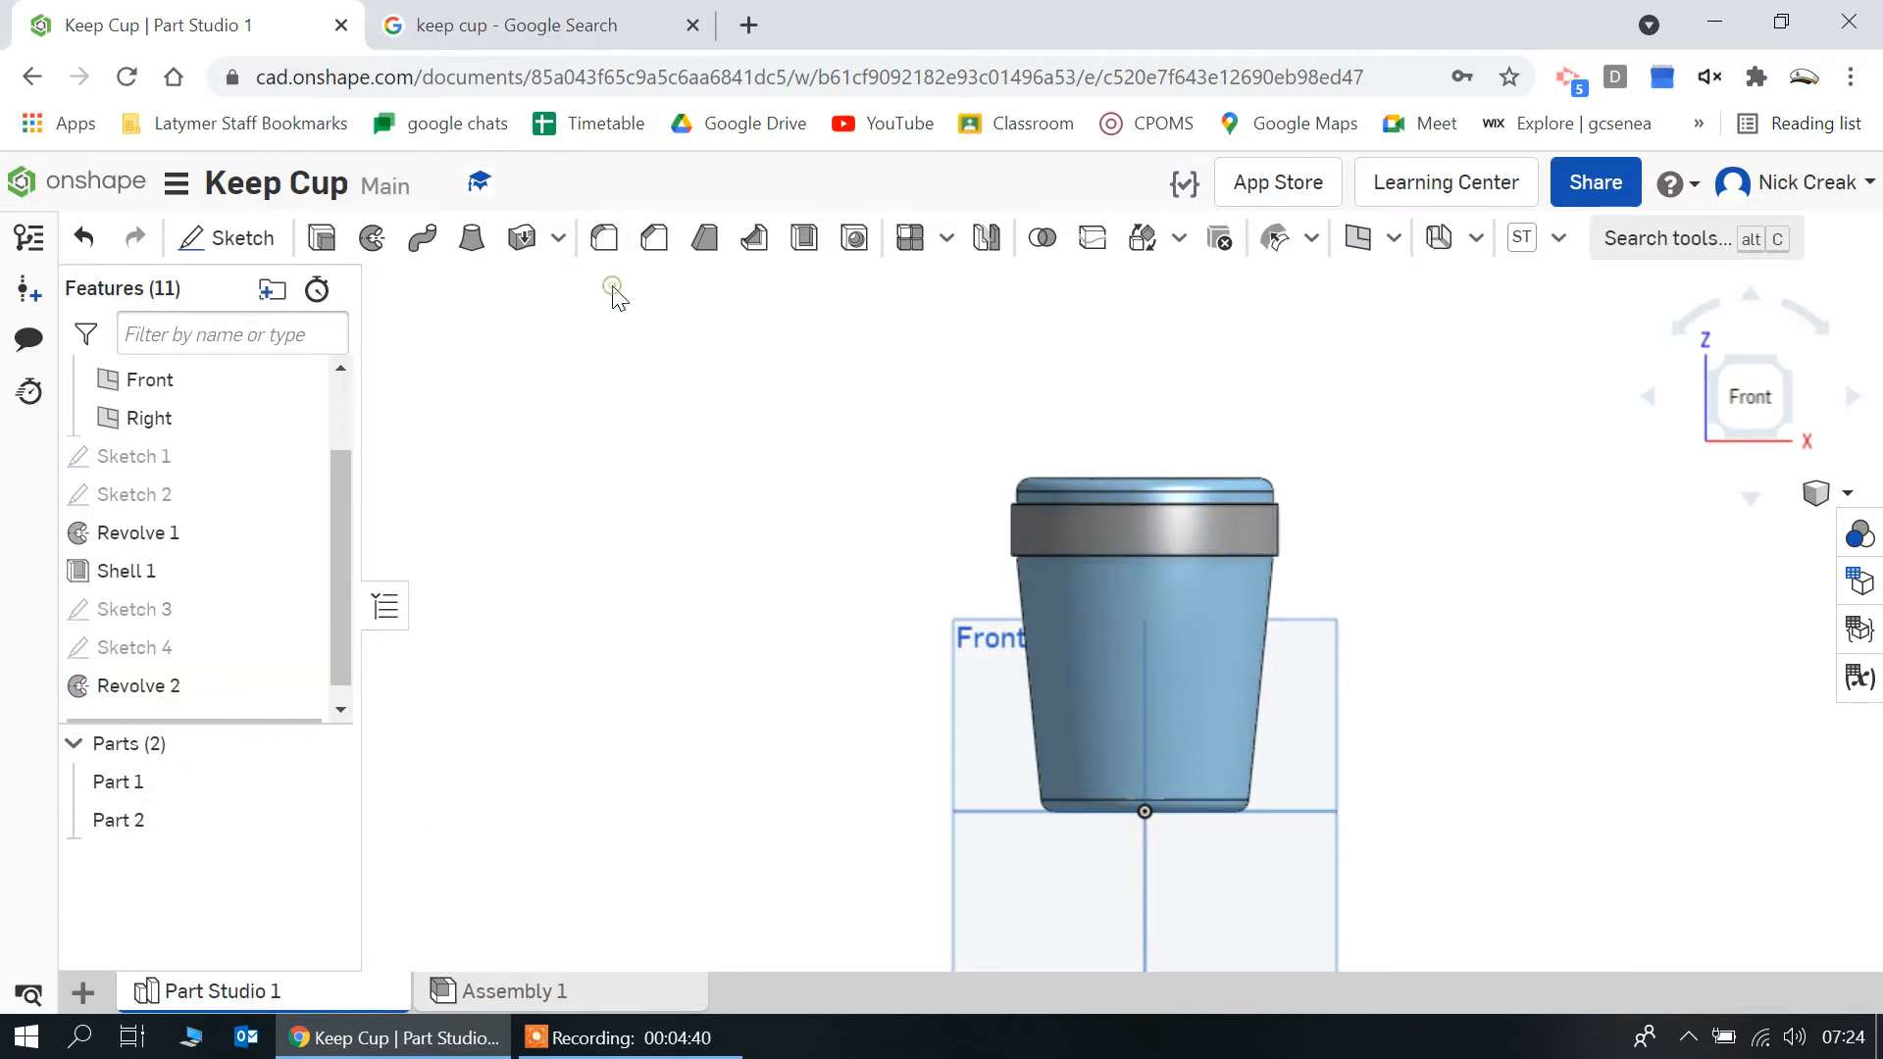
Compare the banded cup with the keep cup reference photo in the browser
mouse_move(903, 525)
right_mouse_down()
mouse_move(953, 567)
mouse_move(1000, 524)
mouse_move(922, 533)
right_mouse_up()
left_click(451, 24)
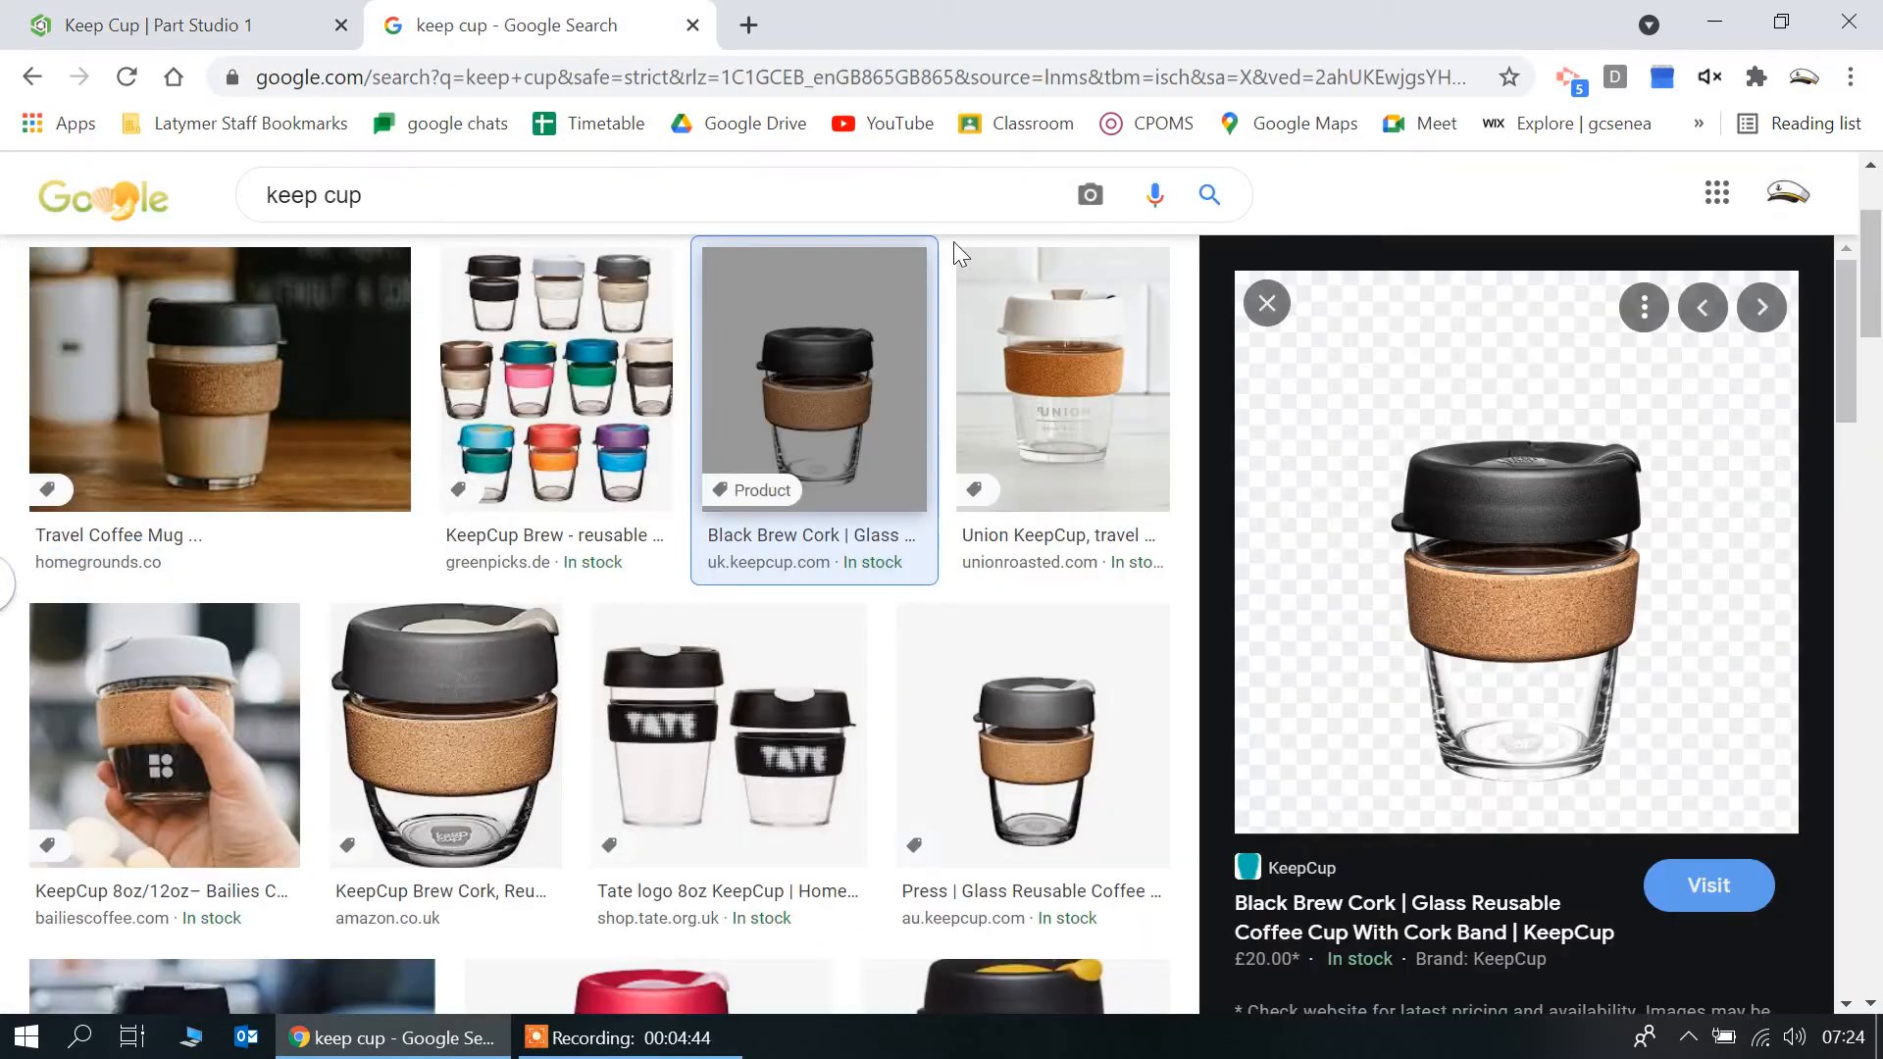
left_click(102, 18)
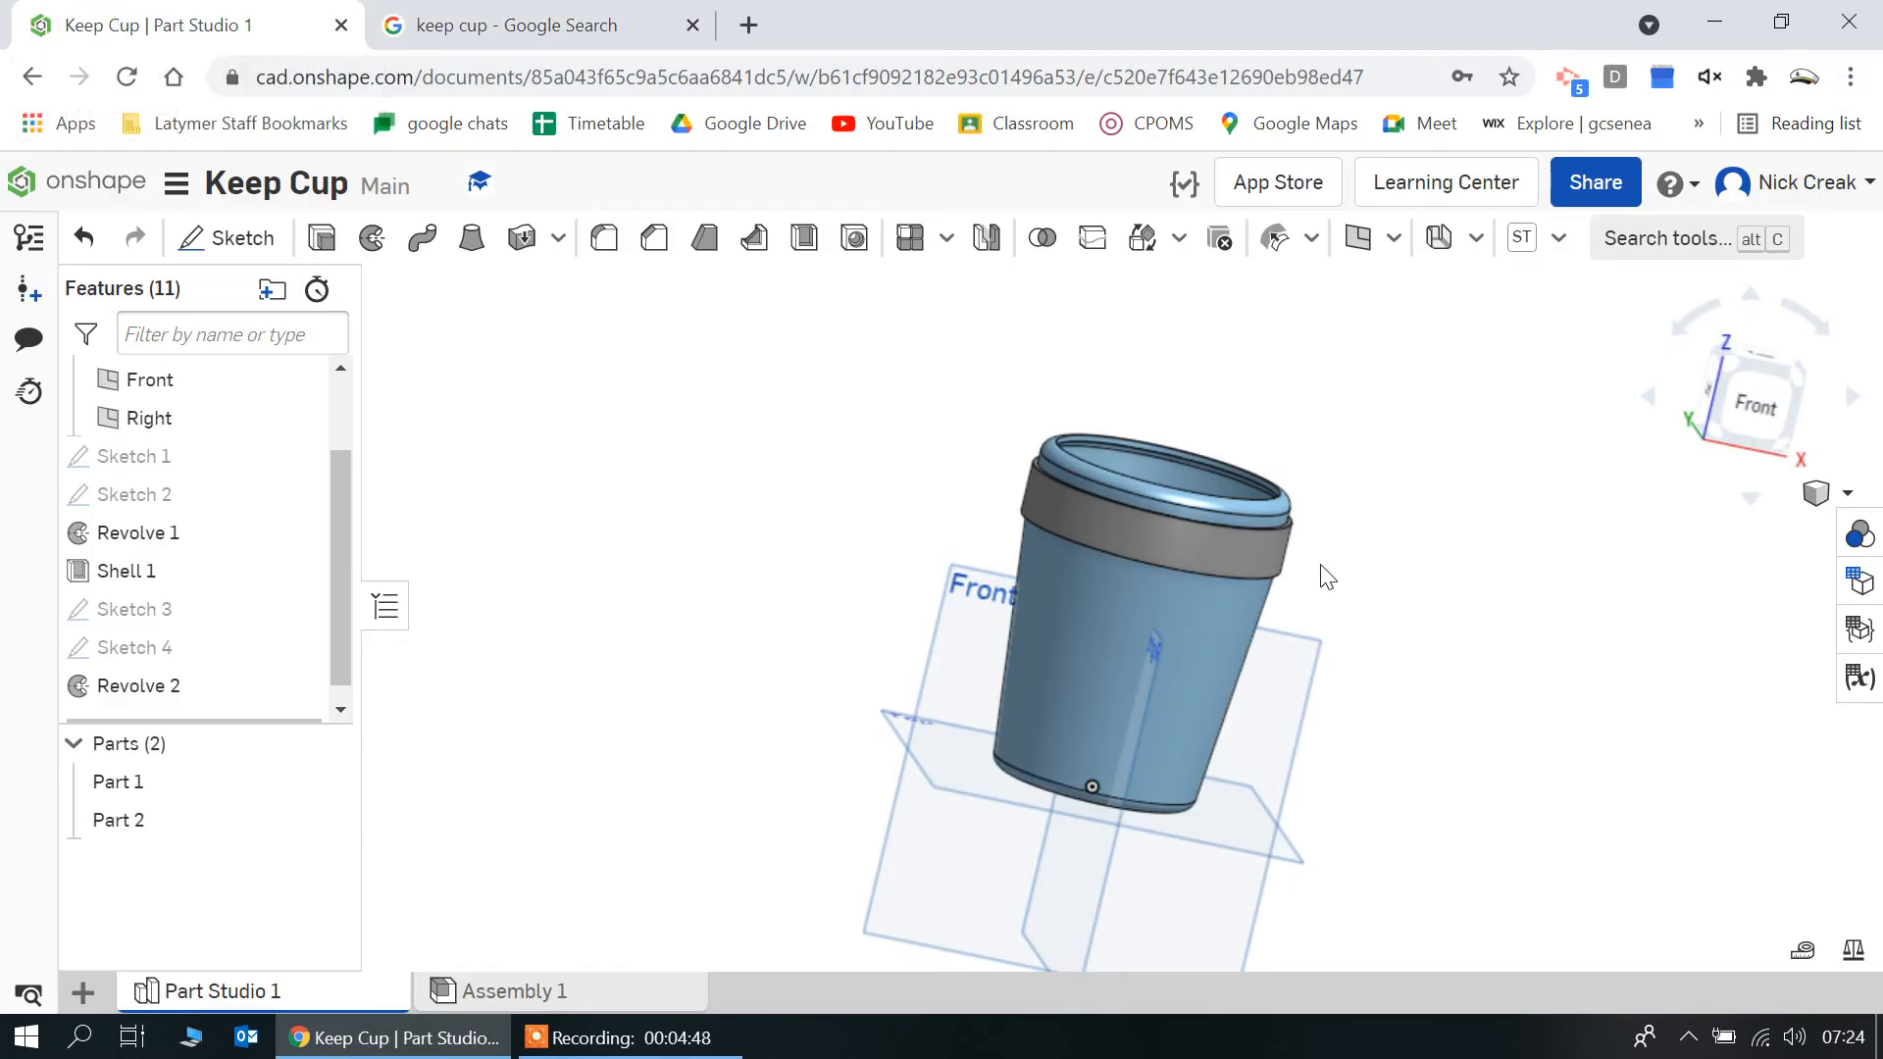
right_click_drag(1325, 576, 1187, 551)
left_click(1188, 555)
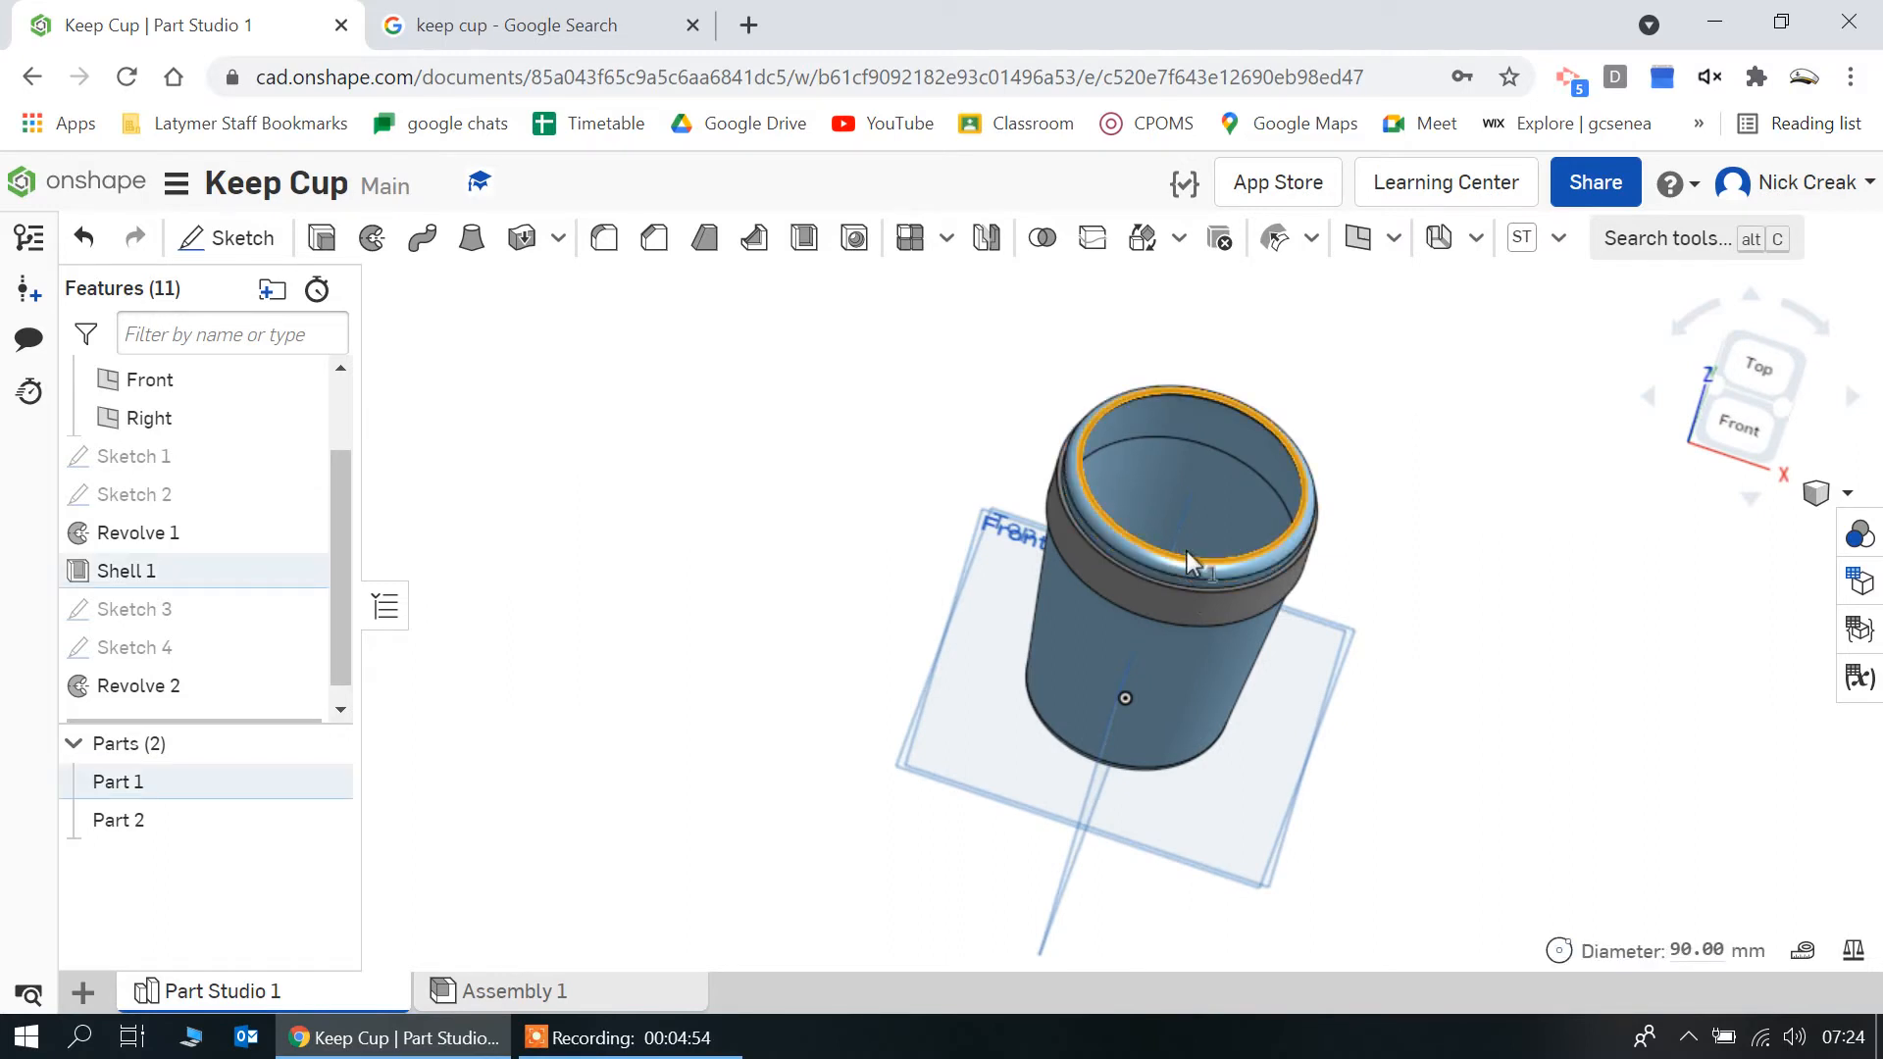
right_click_drag(932, 557, 923, 618)
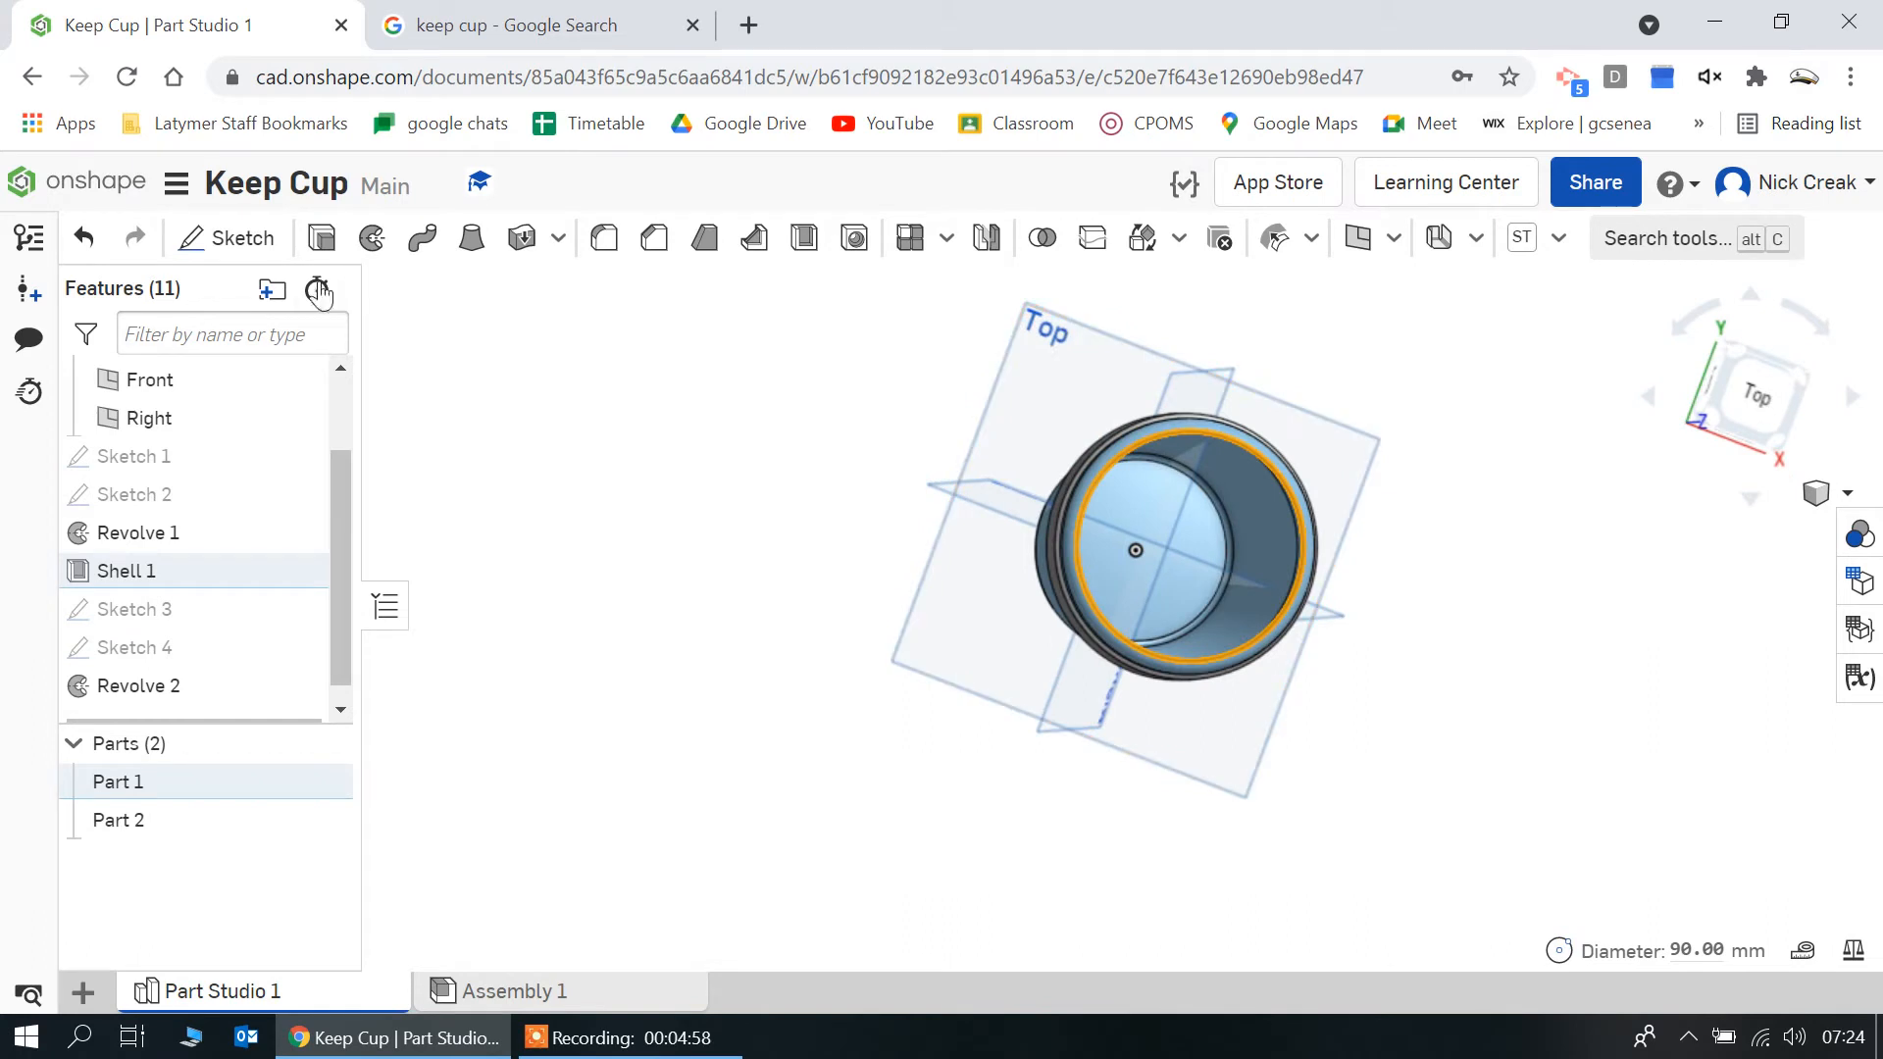
left_click(236, 237)
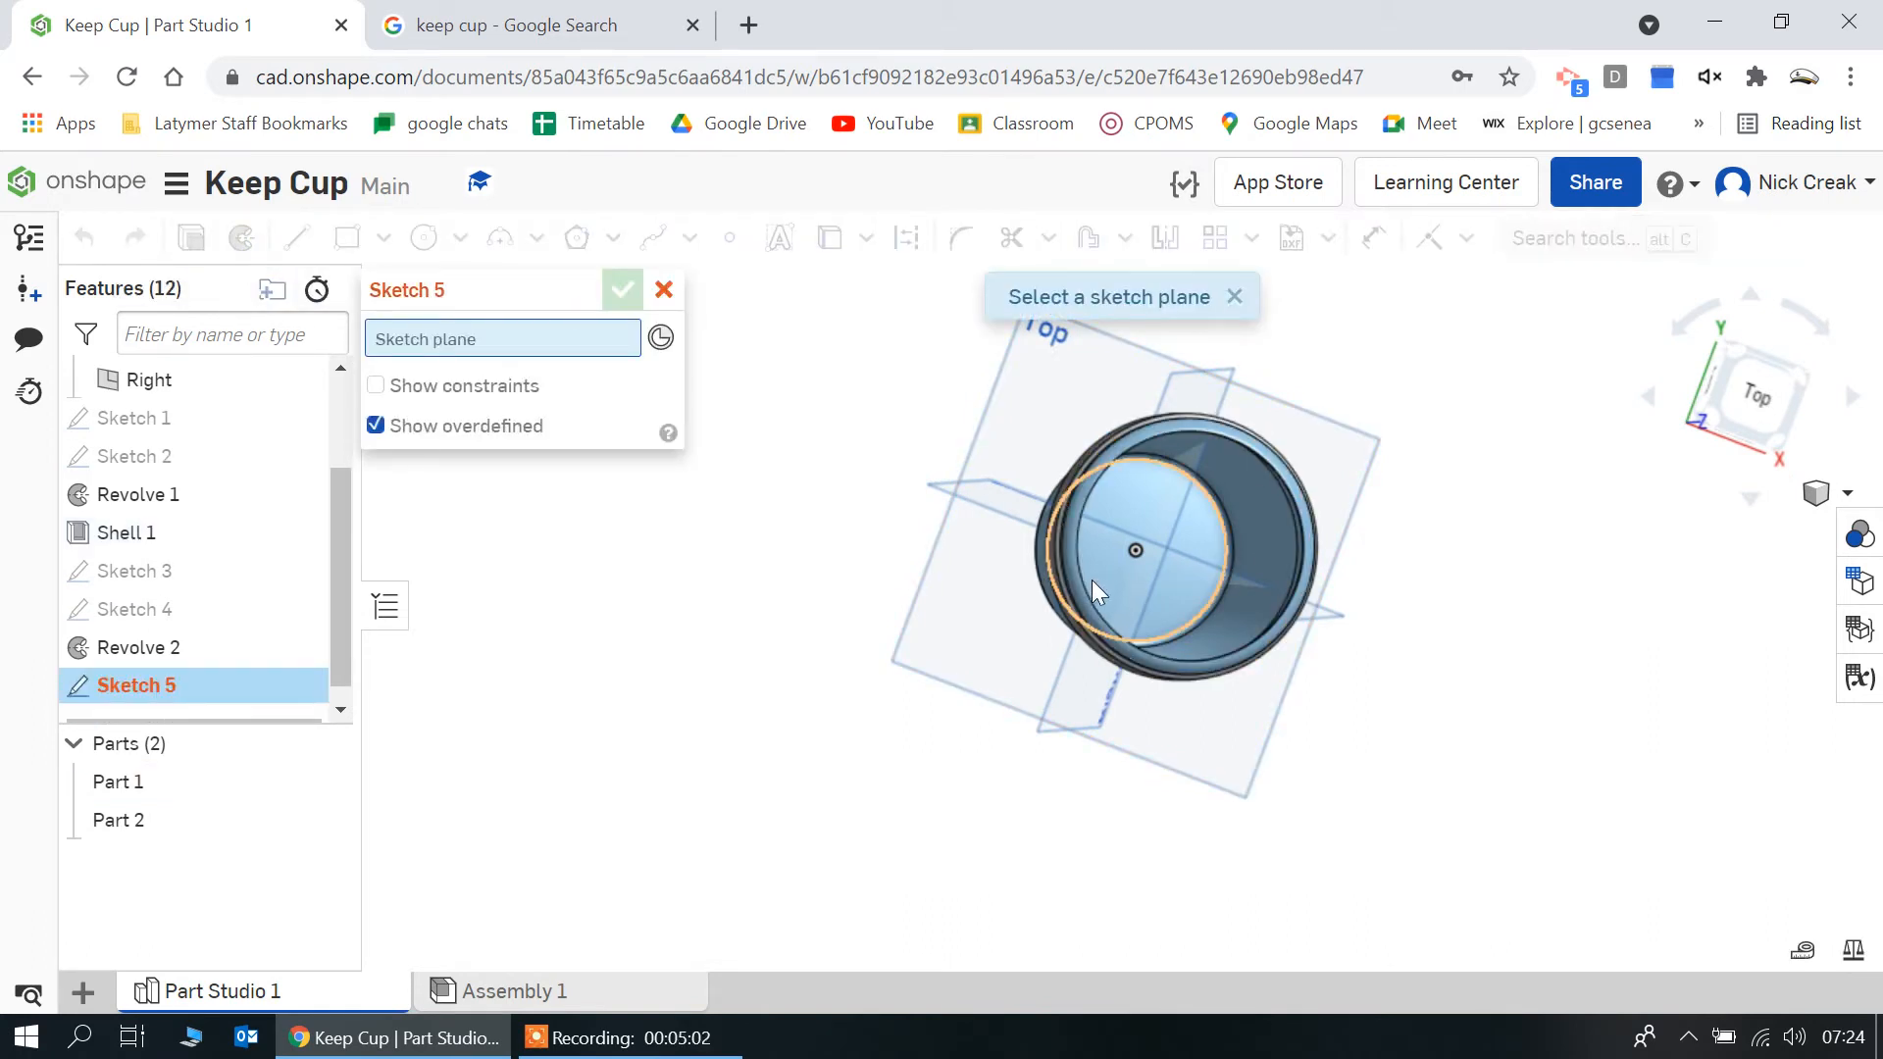
left_click(664, 291)
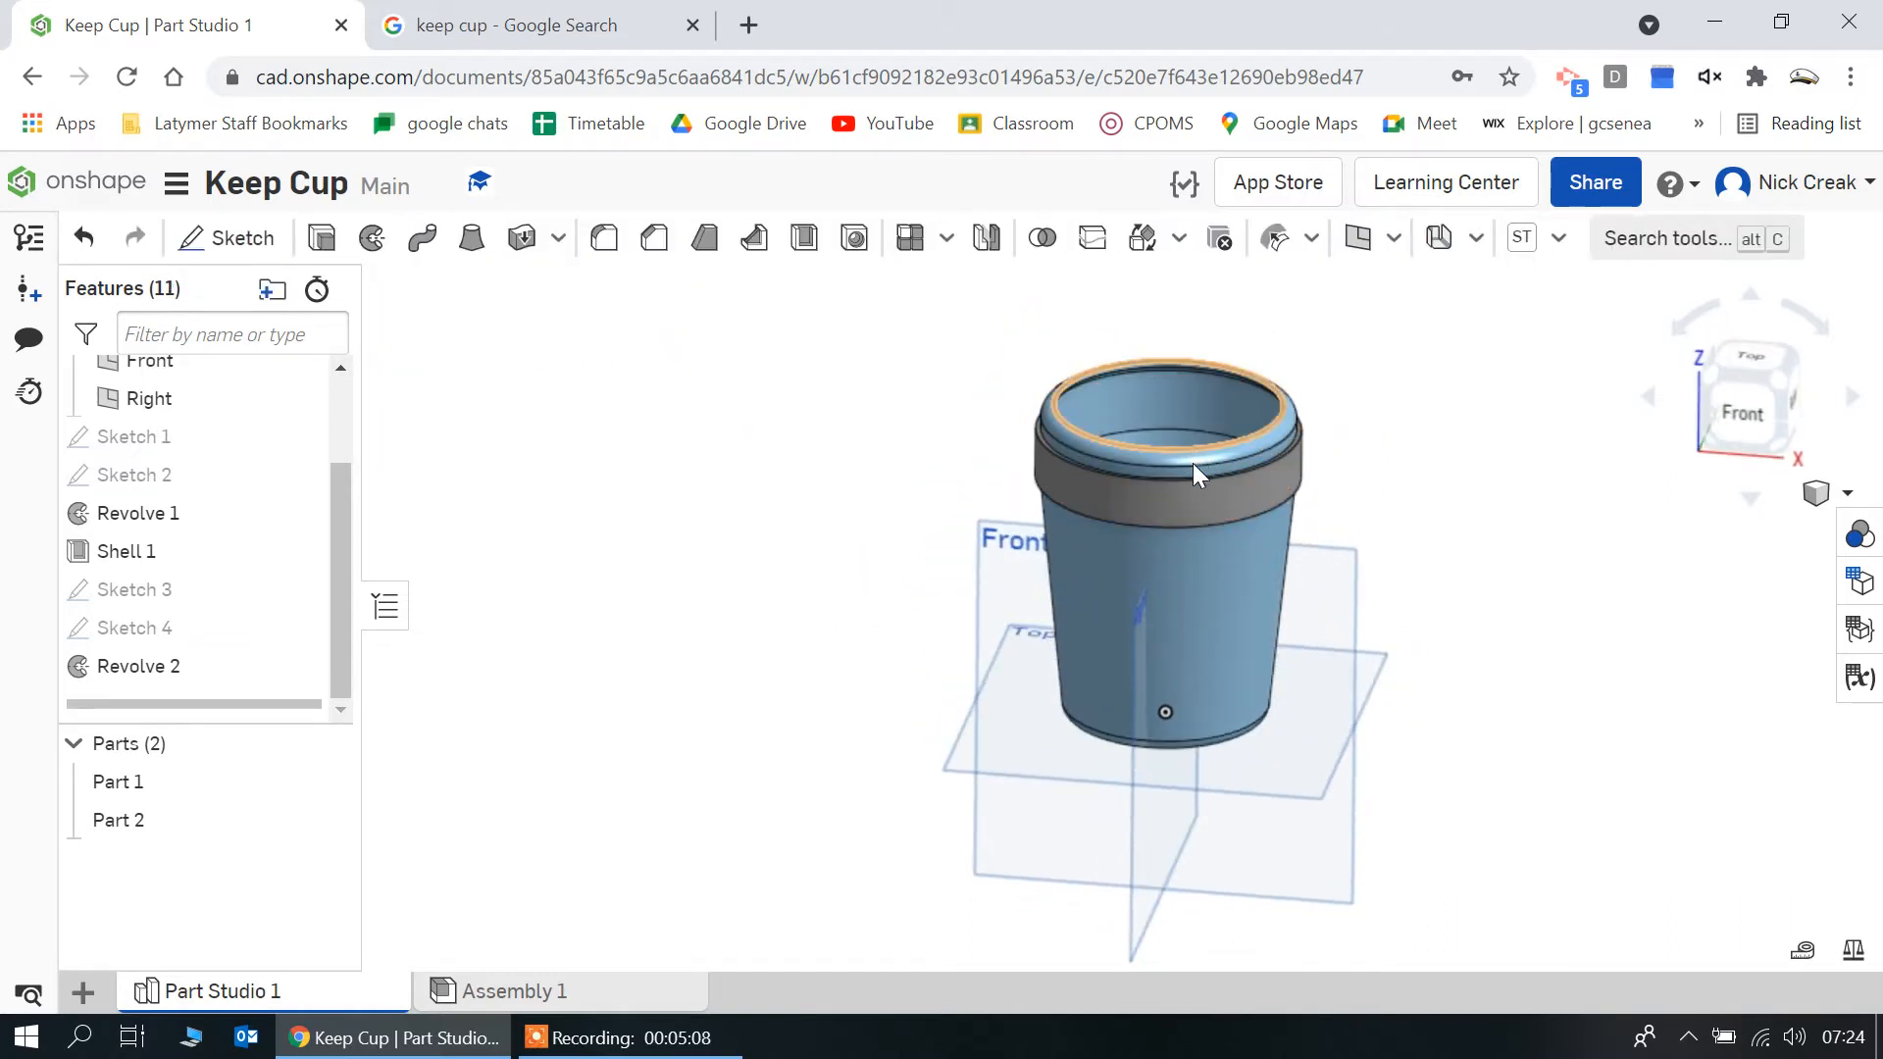
Reopen the cup's profile sketch, Sketch 1, and dimension the upper outer corner fillet with a 2.5 mm radius
double_click(168, 433)
scroll(1068, 428, "up", 5)
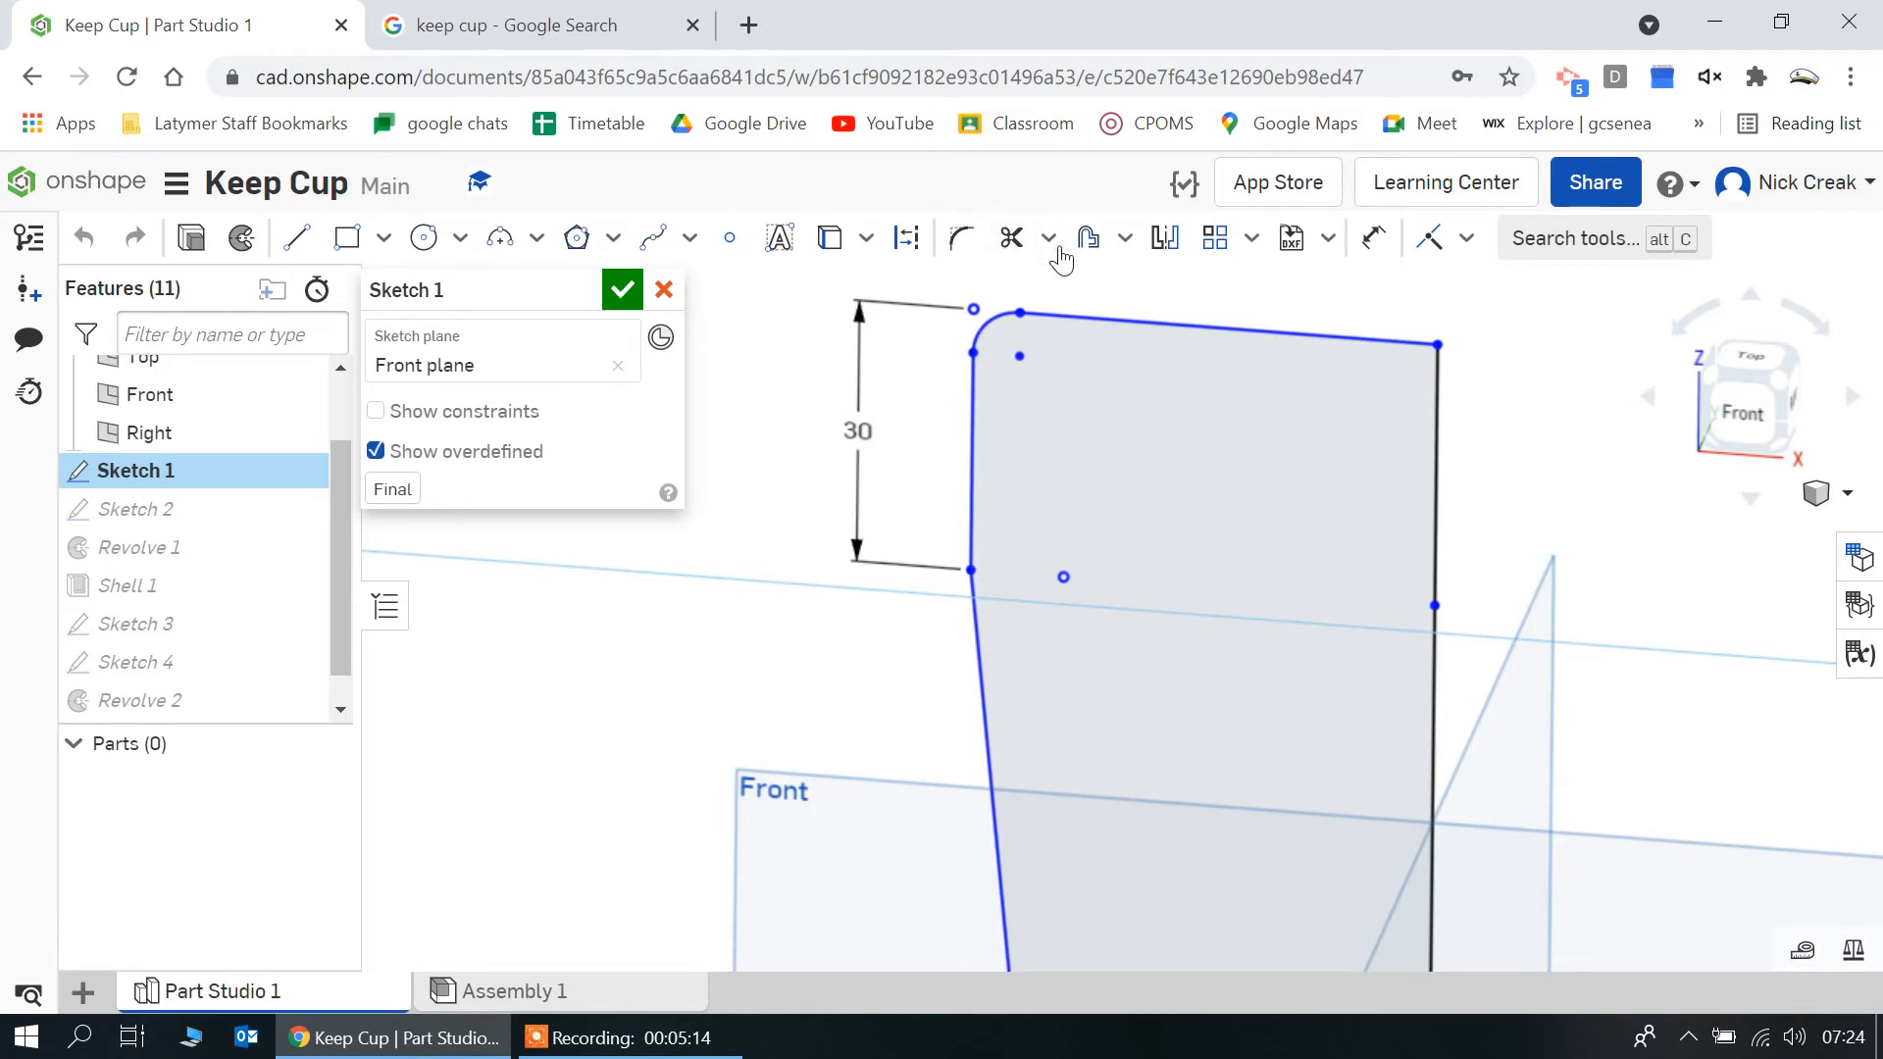
left_click(1372, 238)
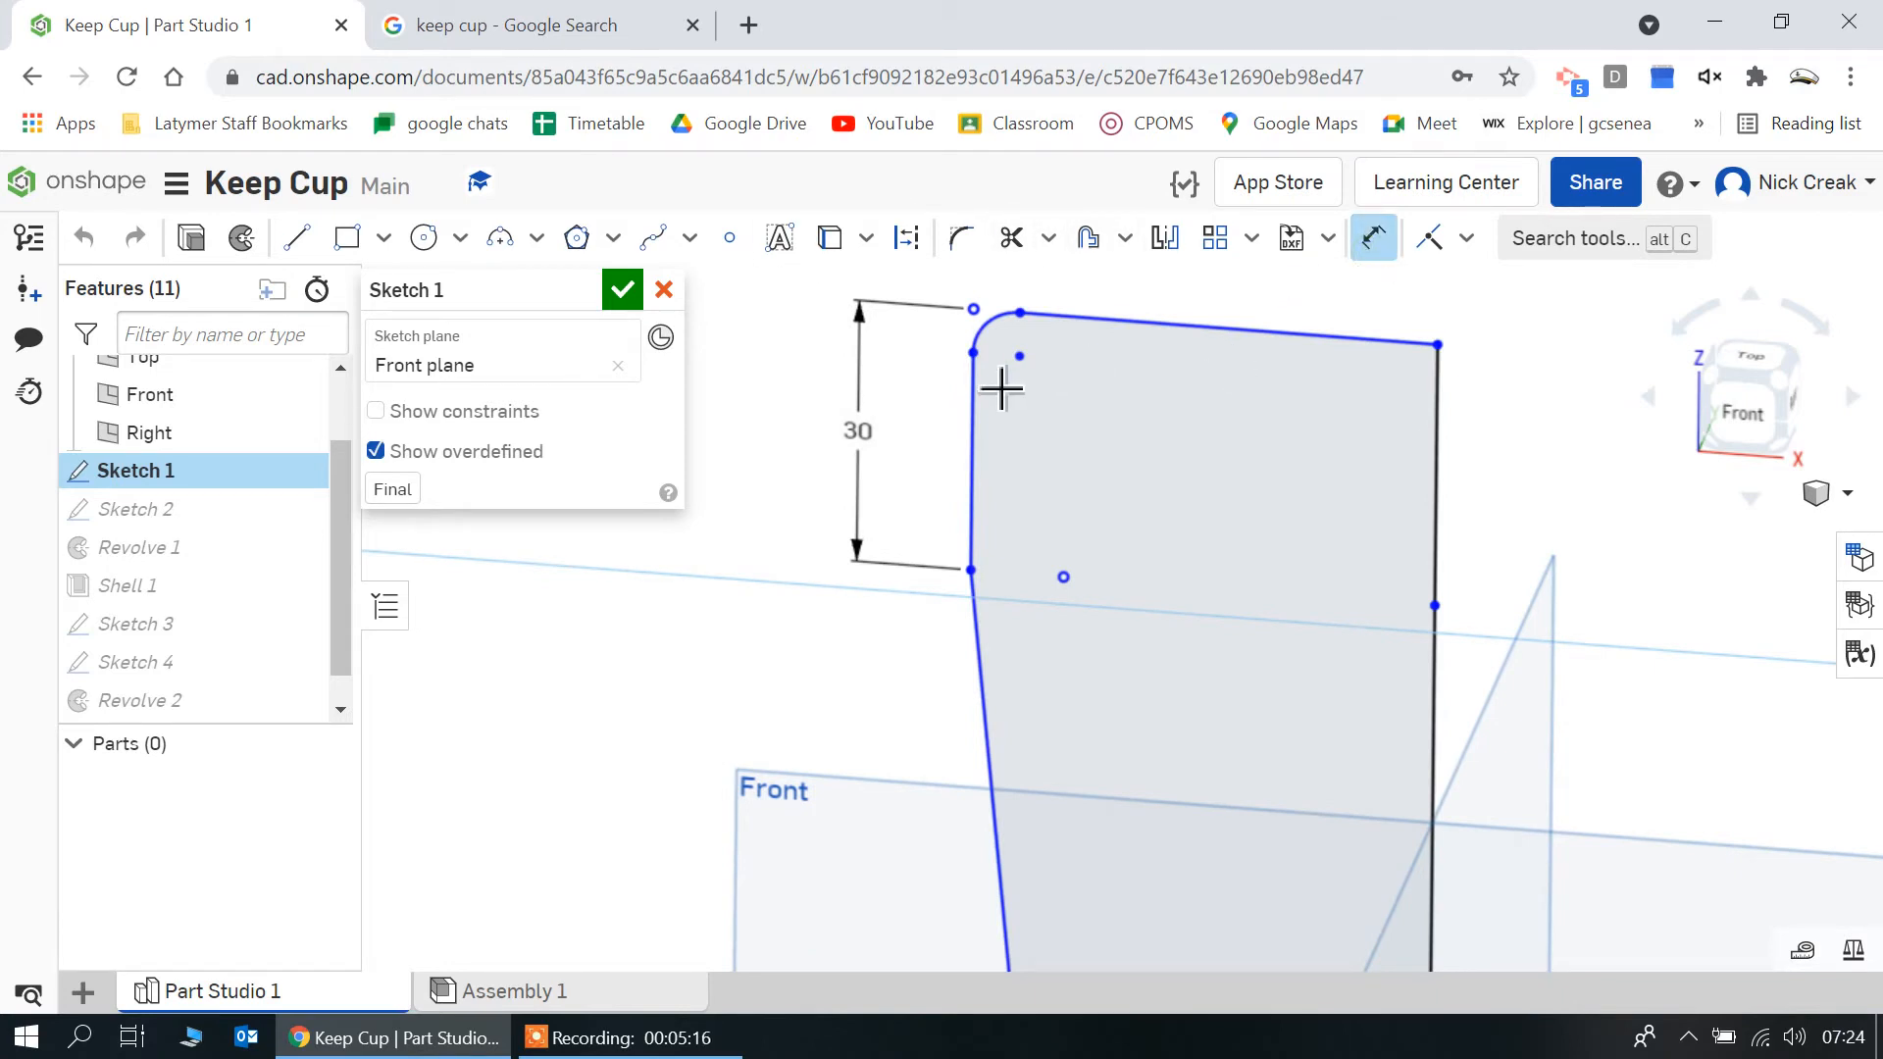
left_click(1002, 346)
left_click(863, 279)
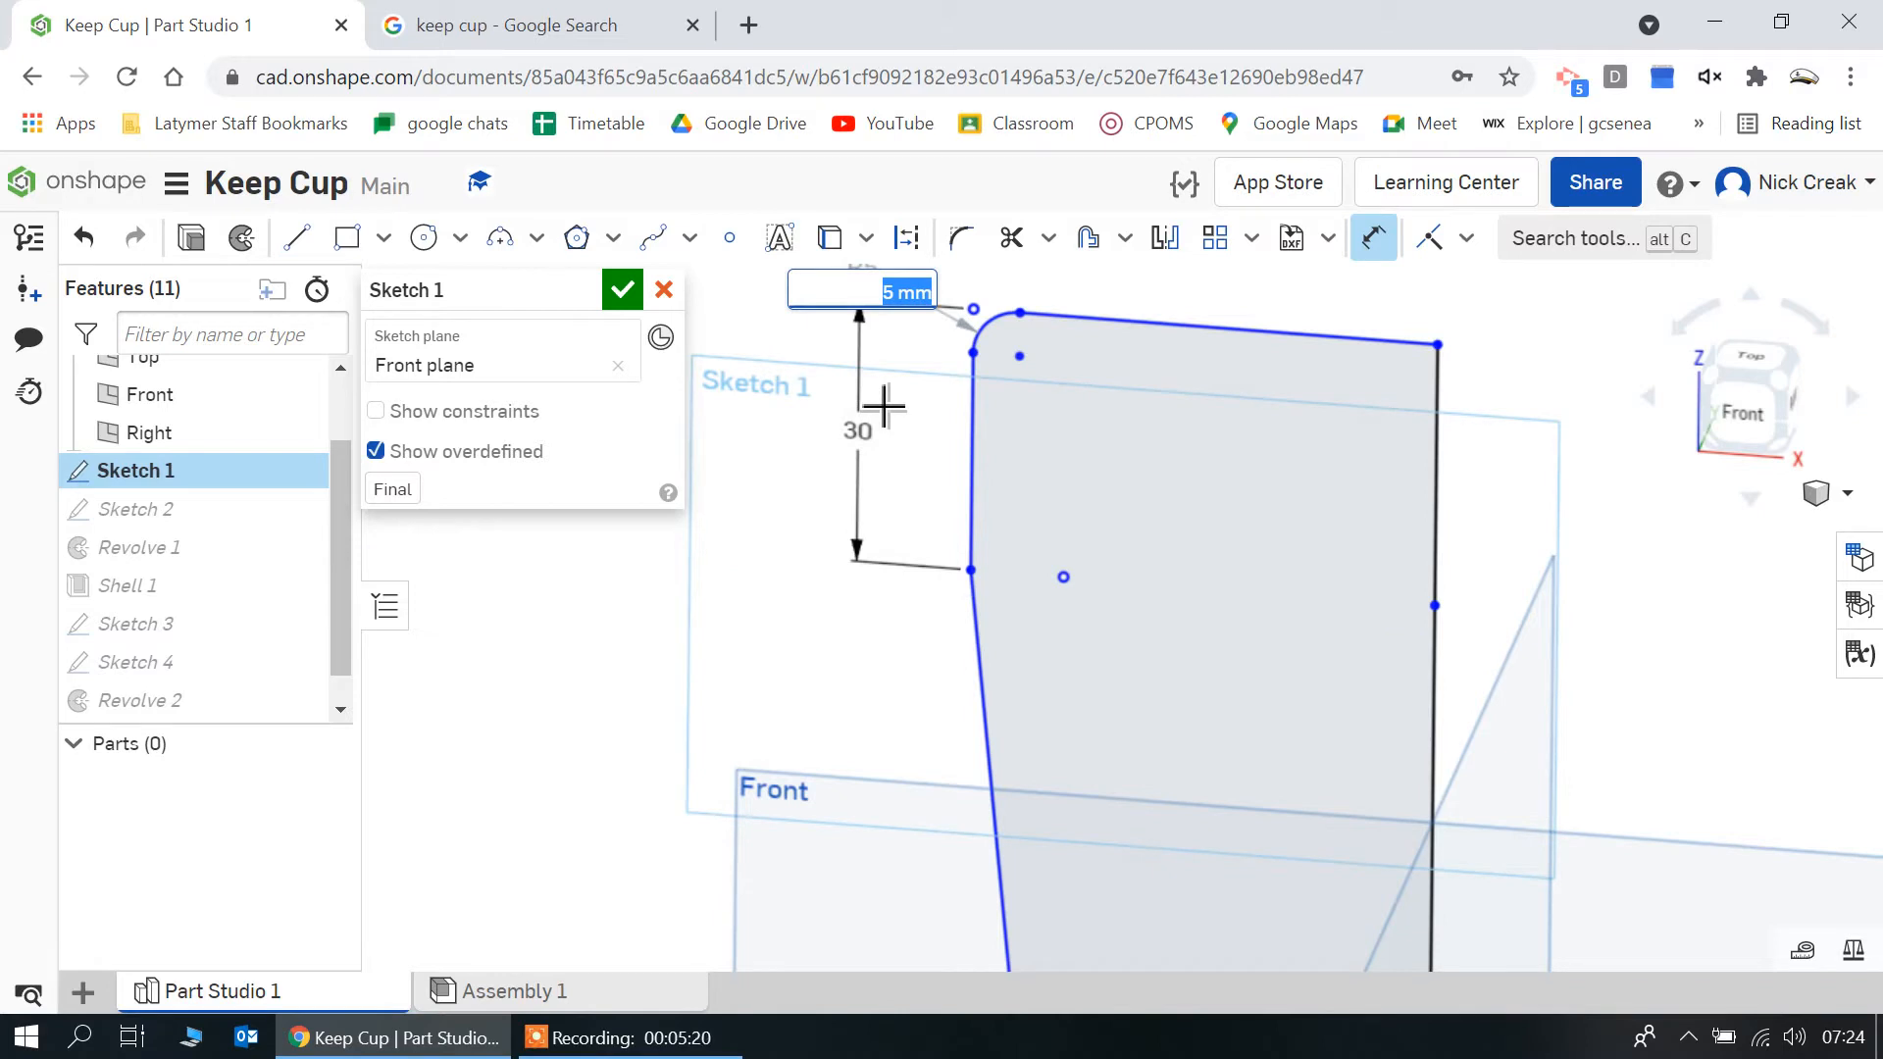
type("2.5")
key("Return")
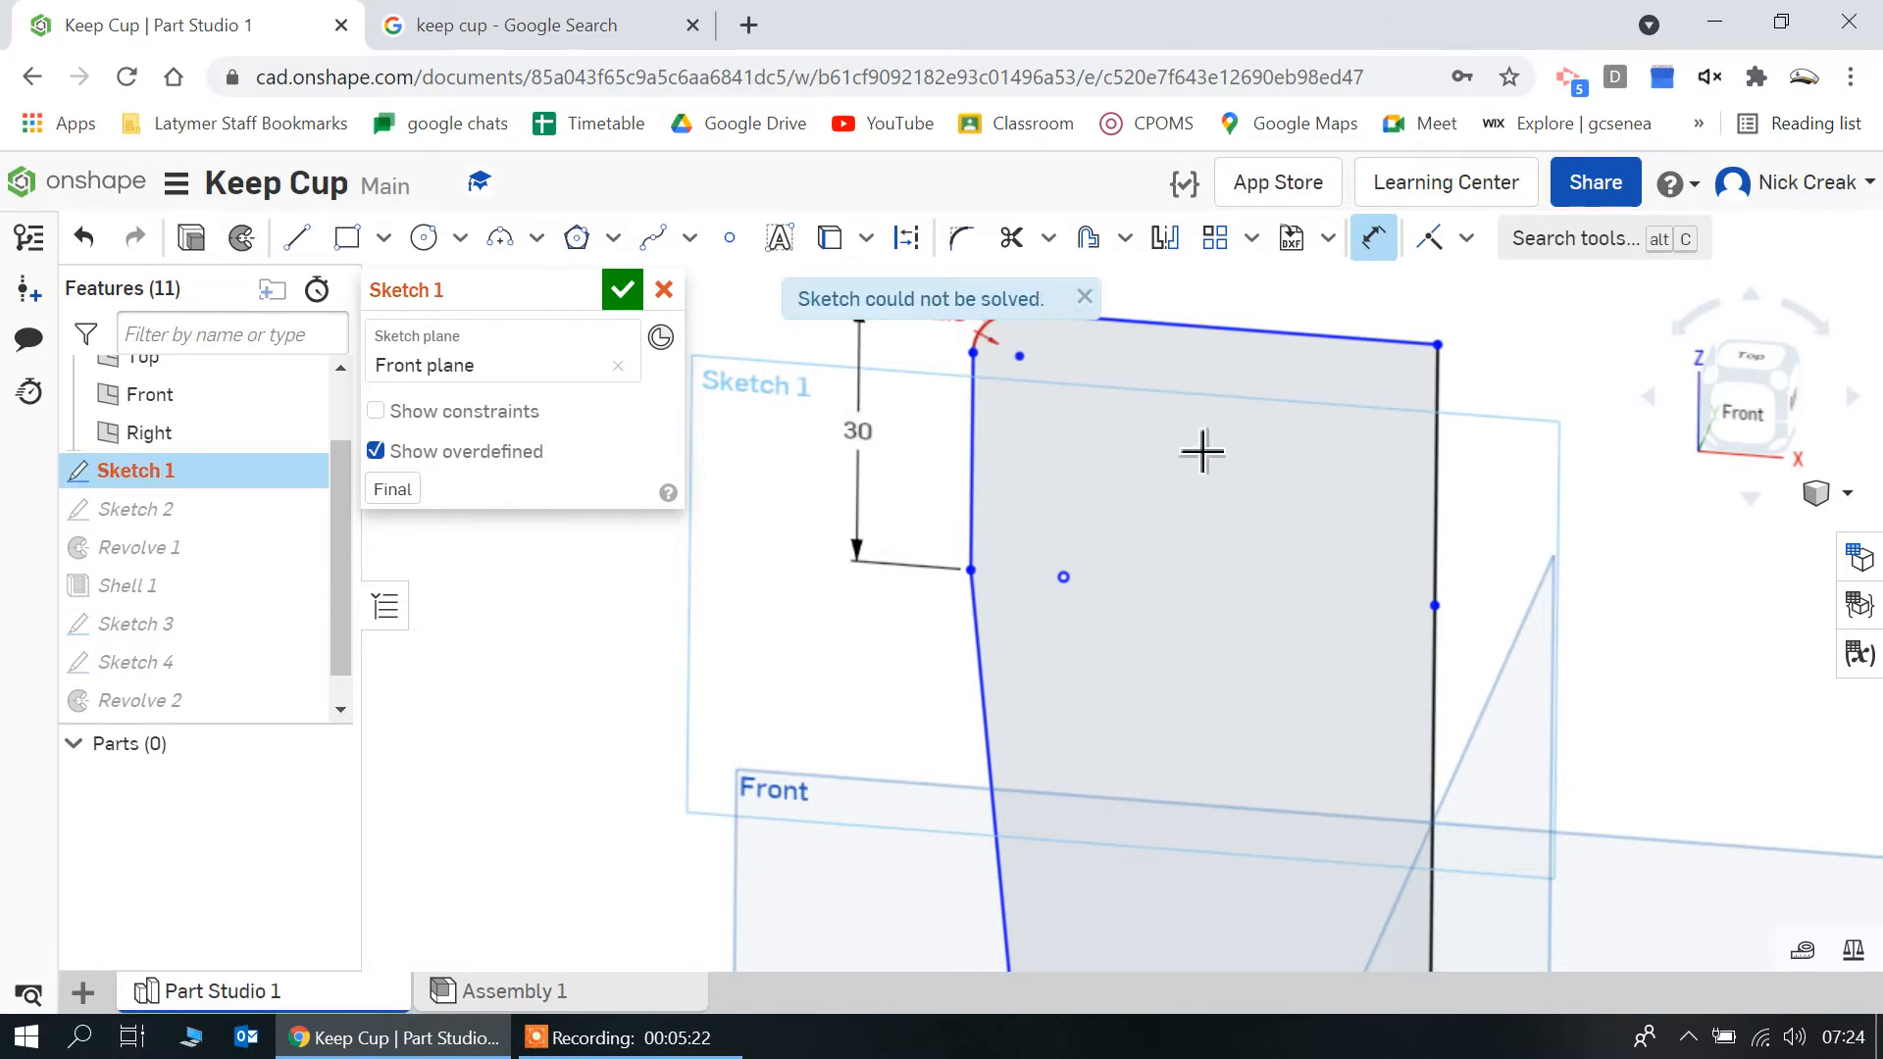
Delete the conflicting equal constraint on the upper corner fillet and finish editing the profile sketch
left_click(1085, 296)
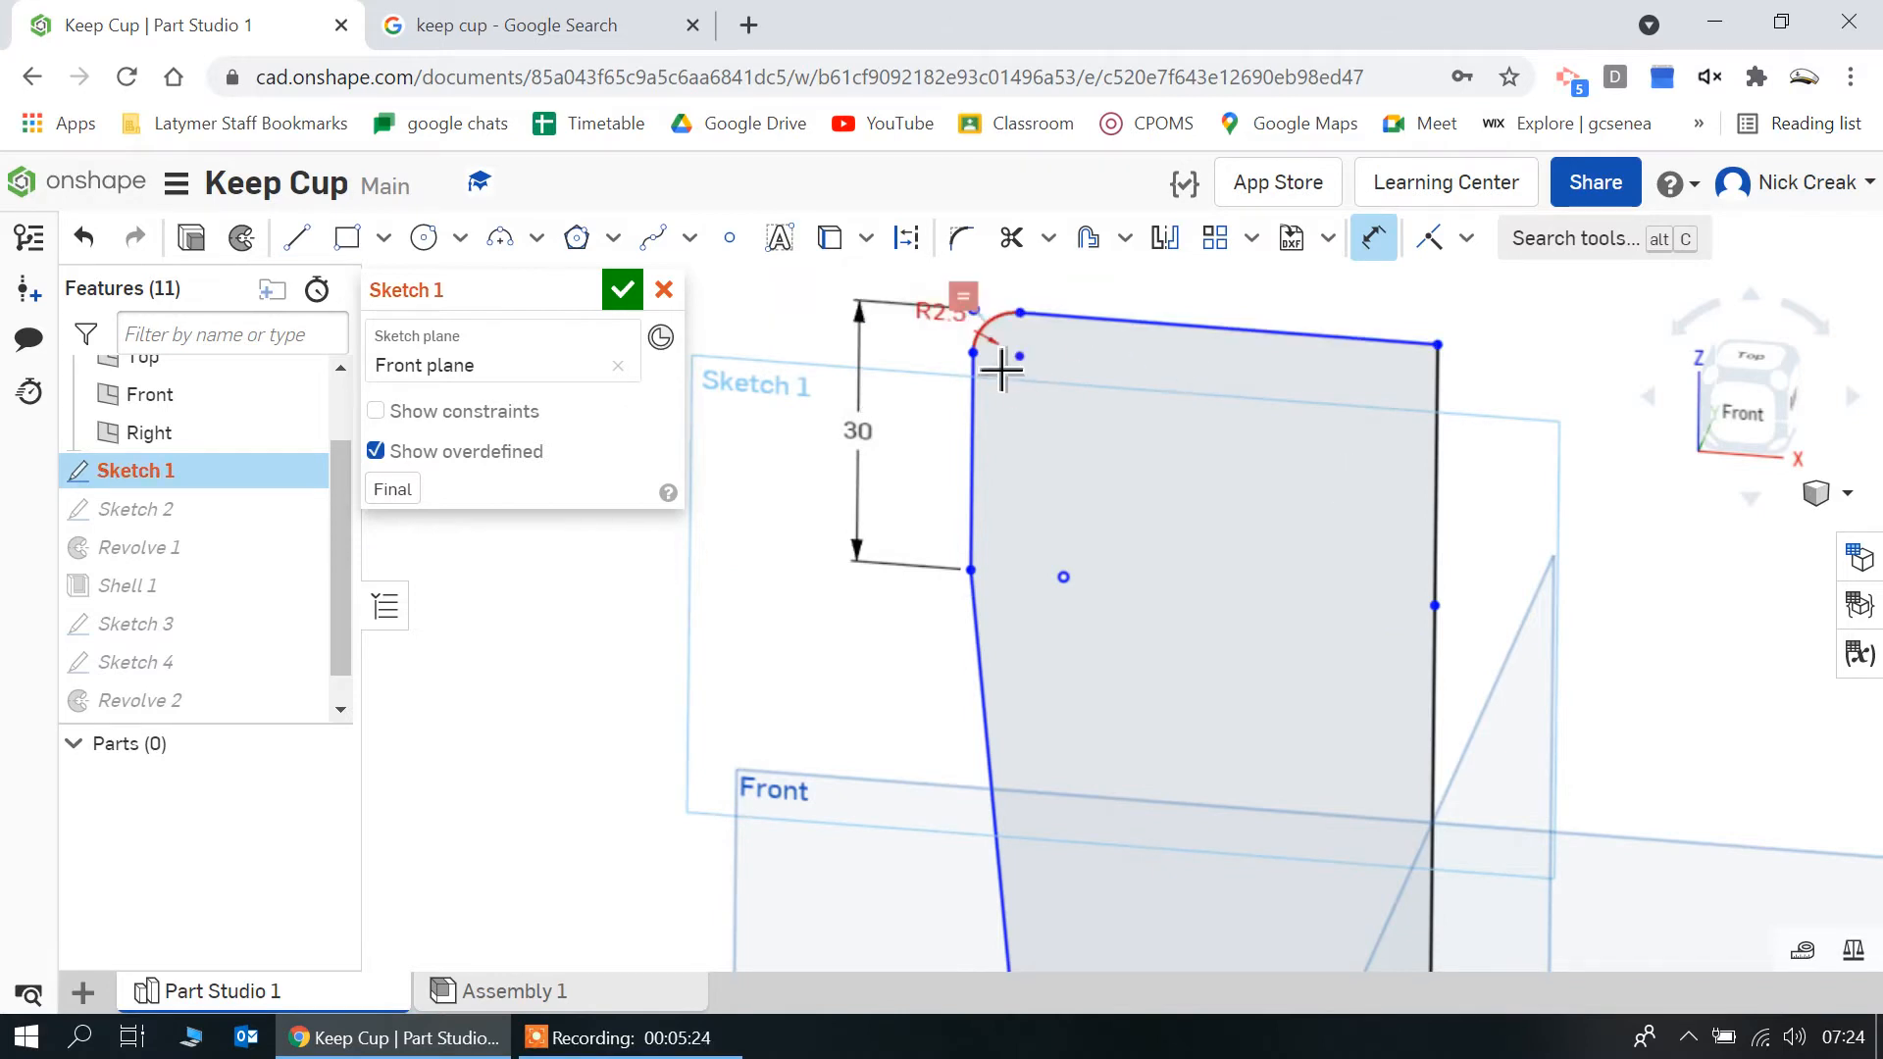
key("Escape")
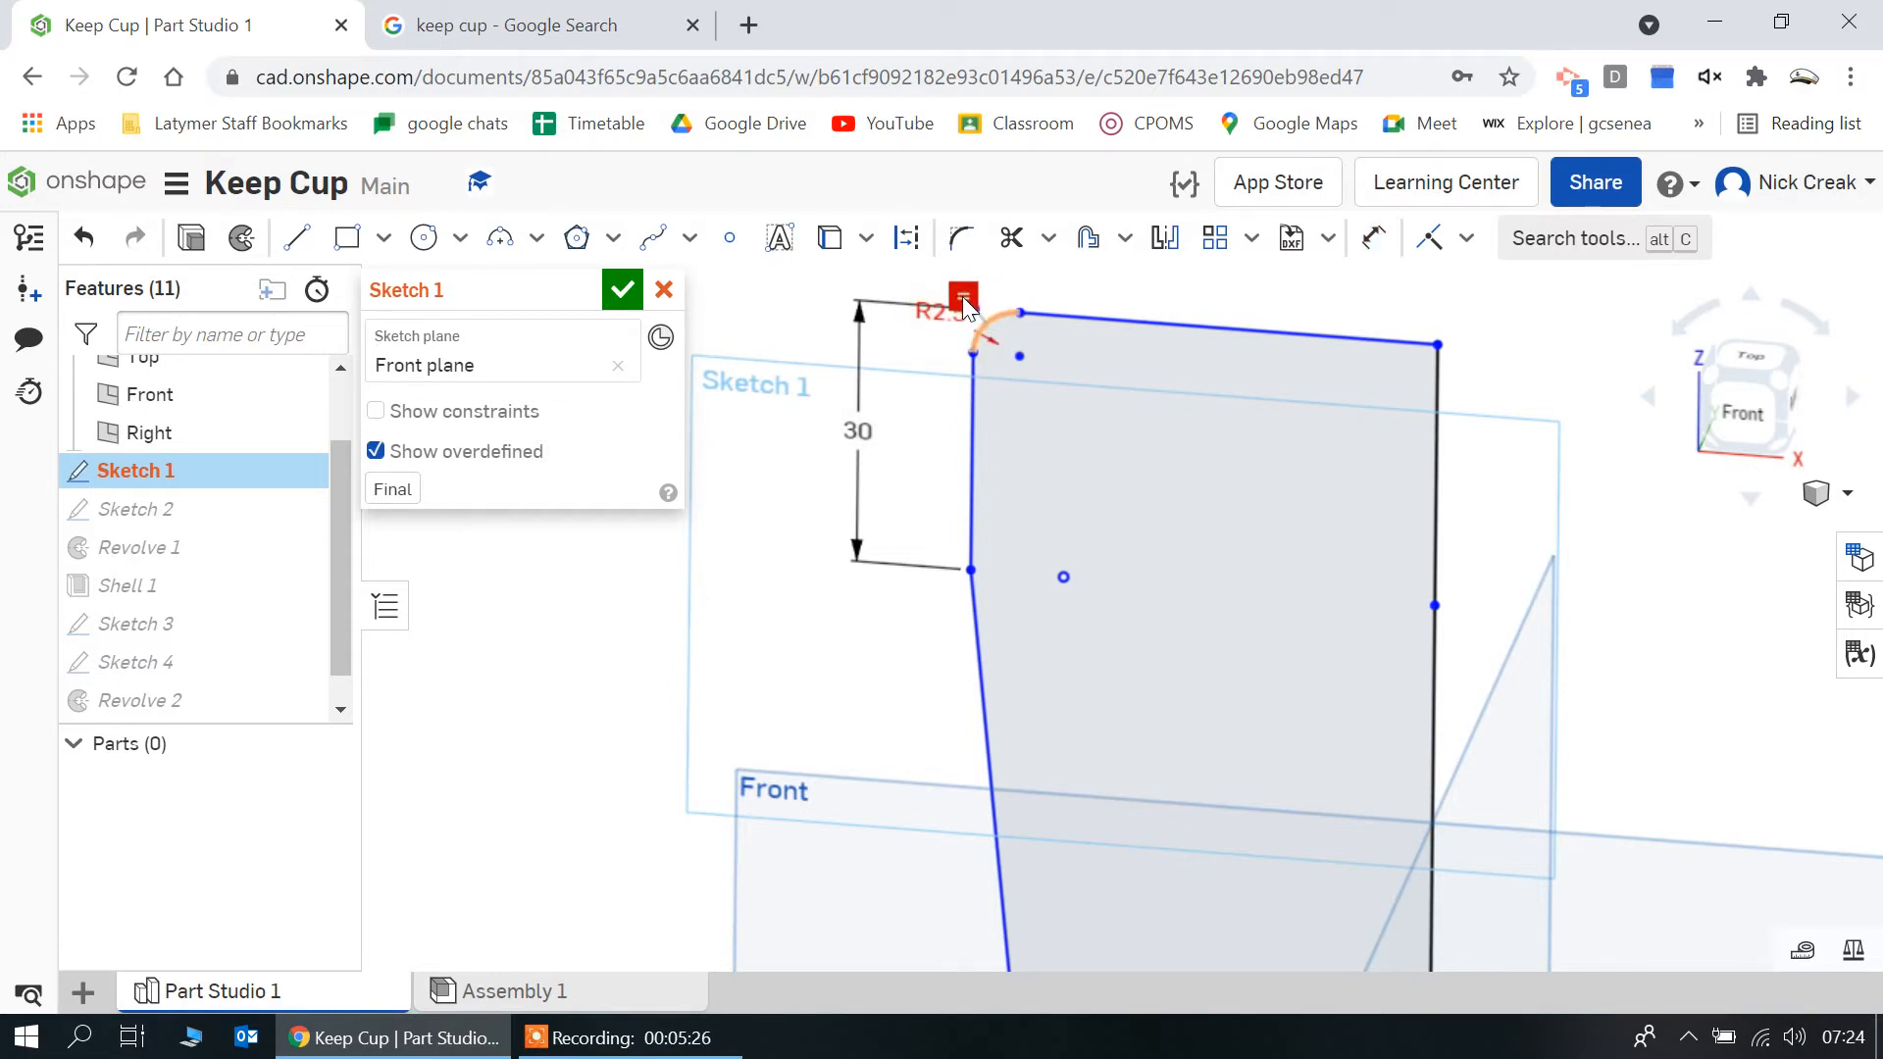
key("Delete")
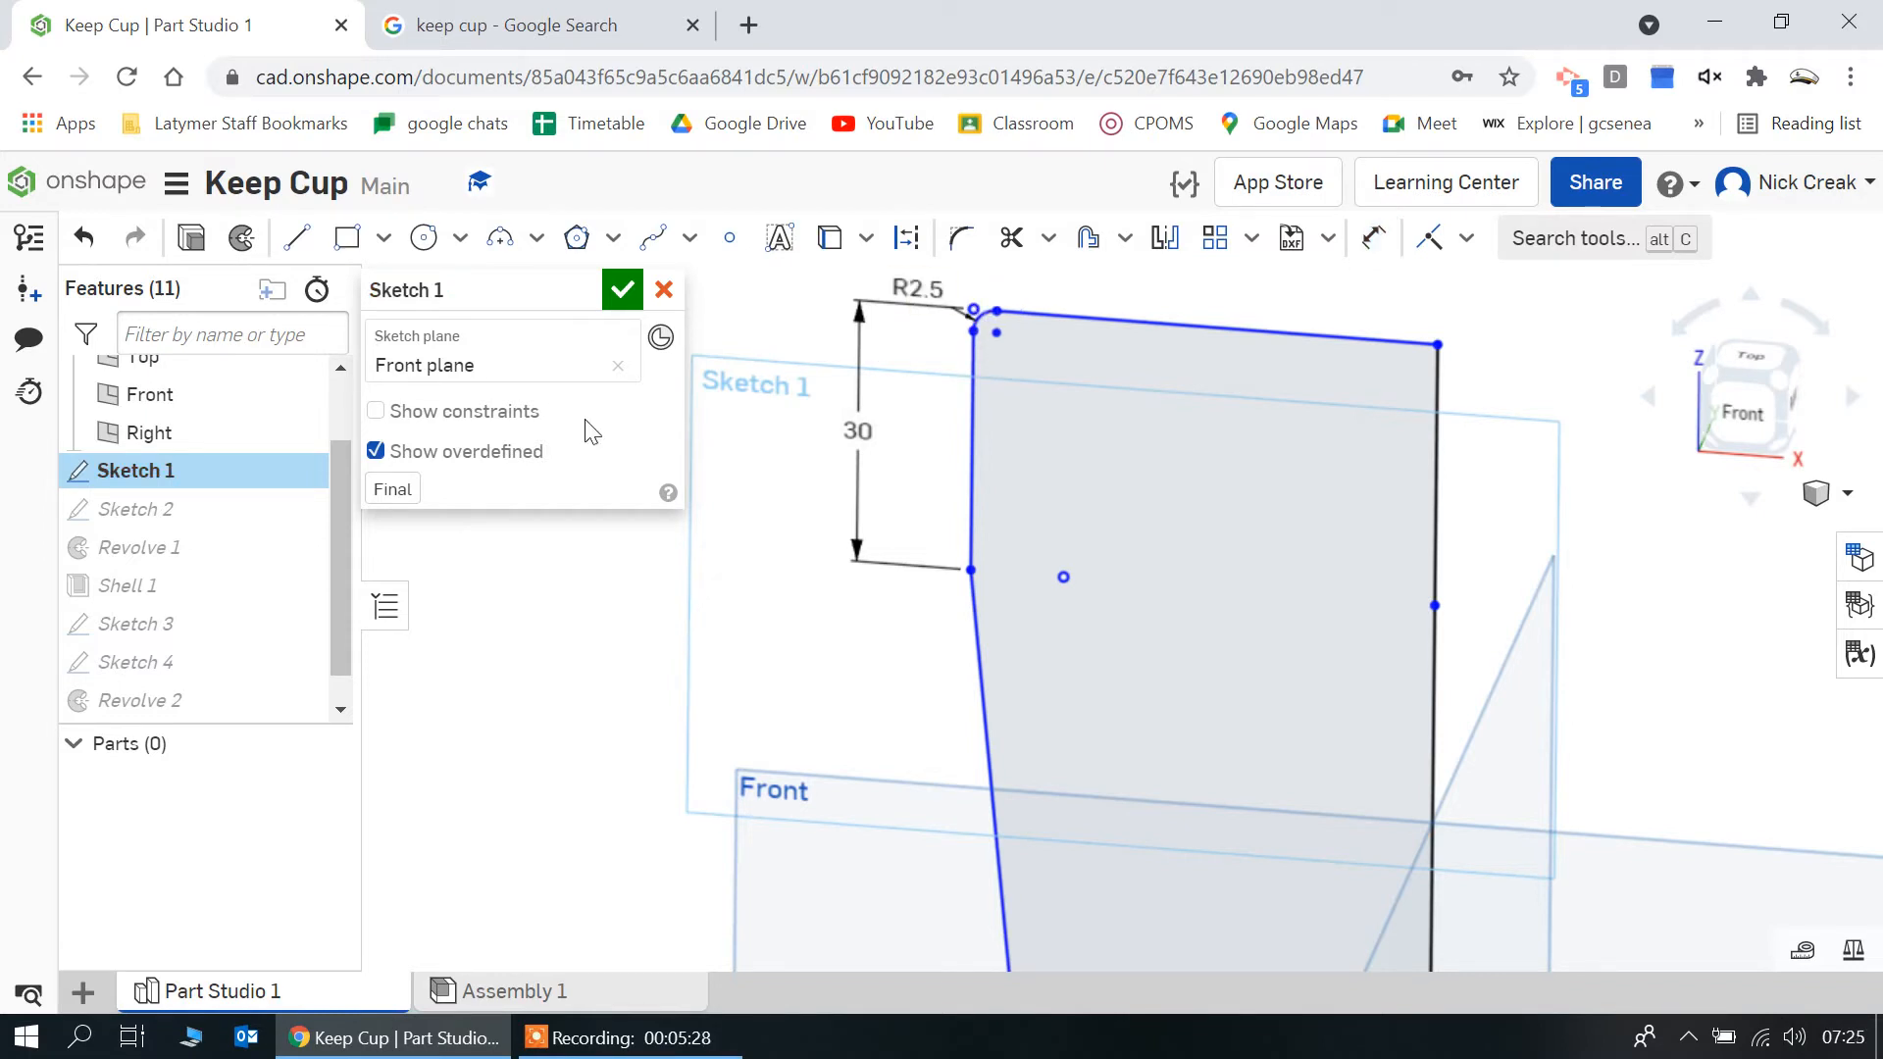
left_click(621, 290)
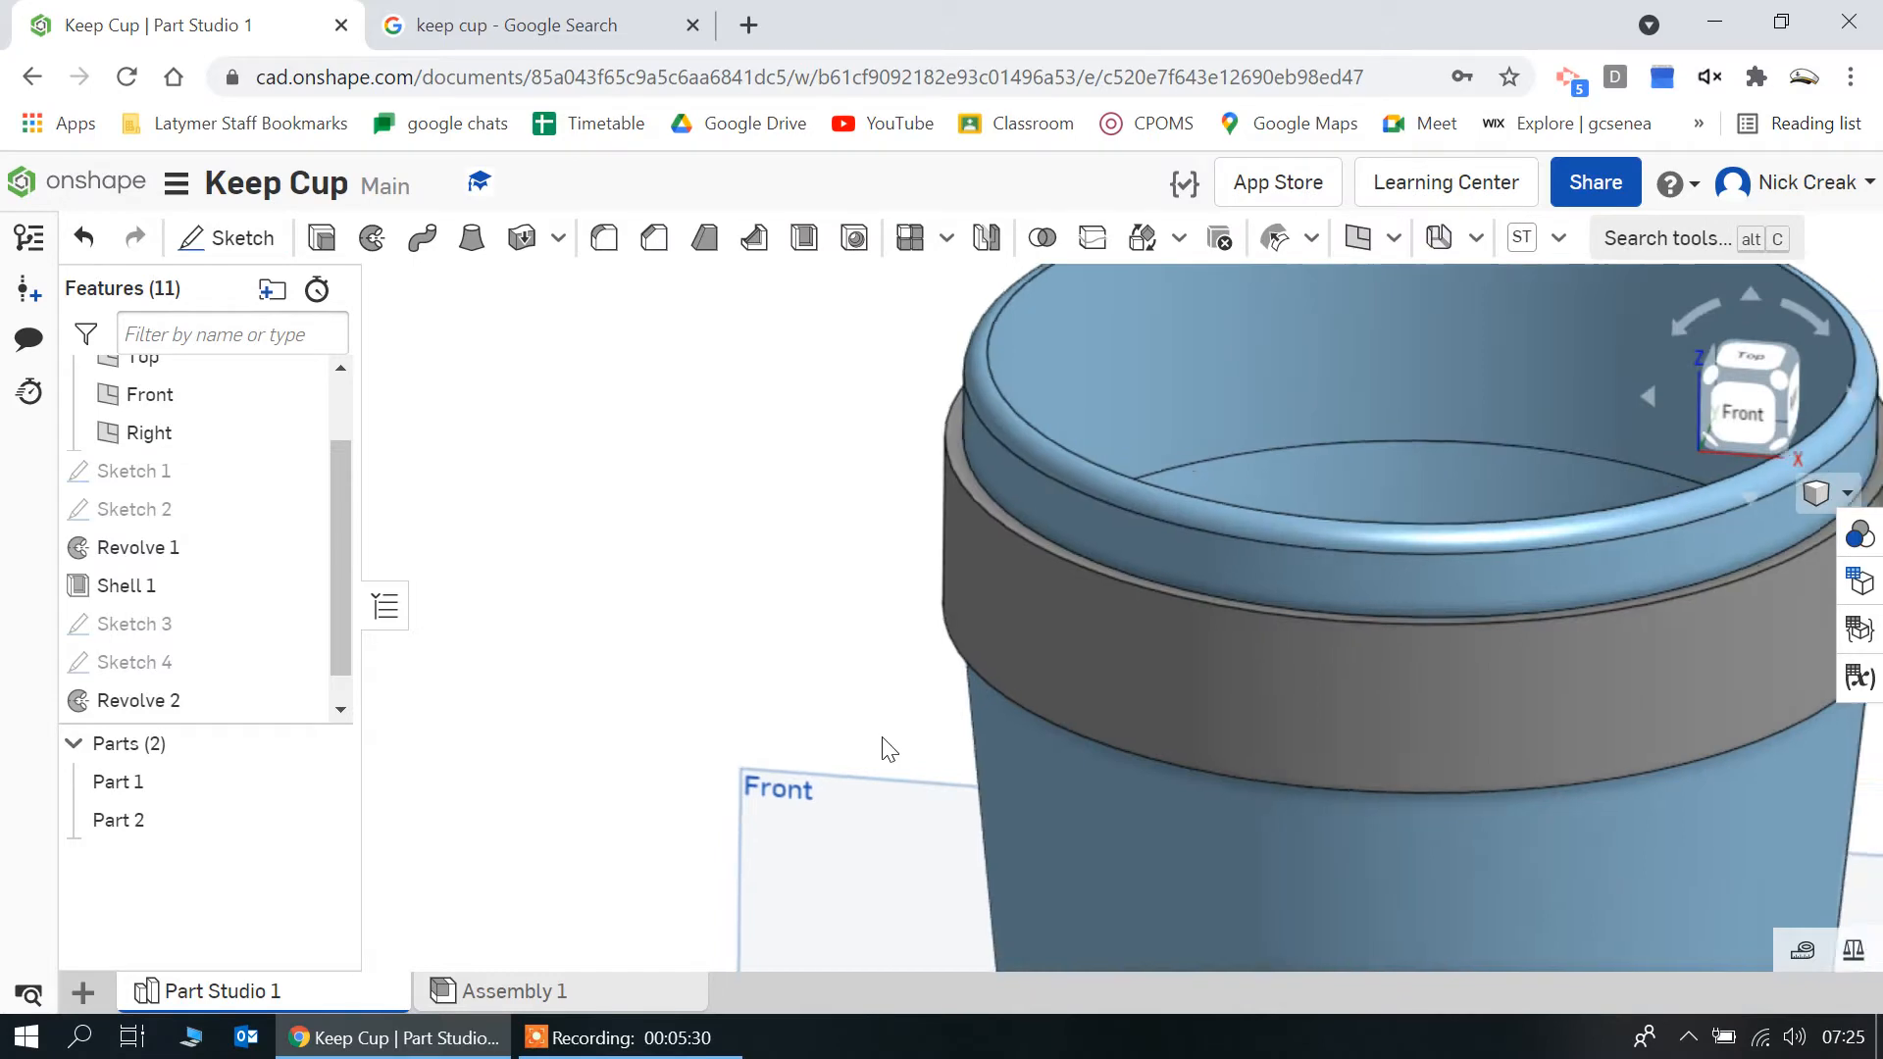
Set the wall thickness of the cup's Shell feature to 3 mm
key("shift+5")
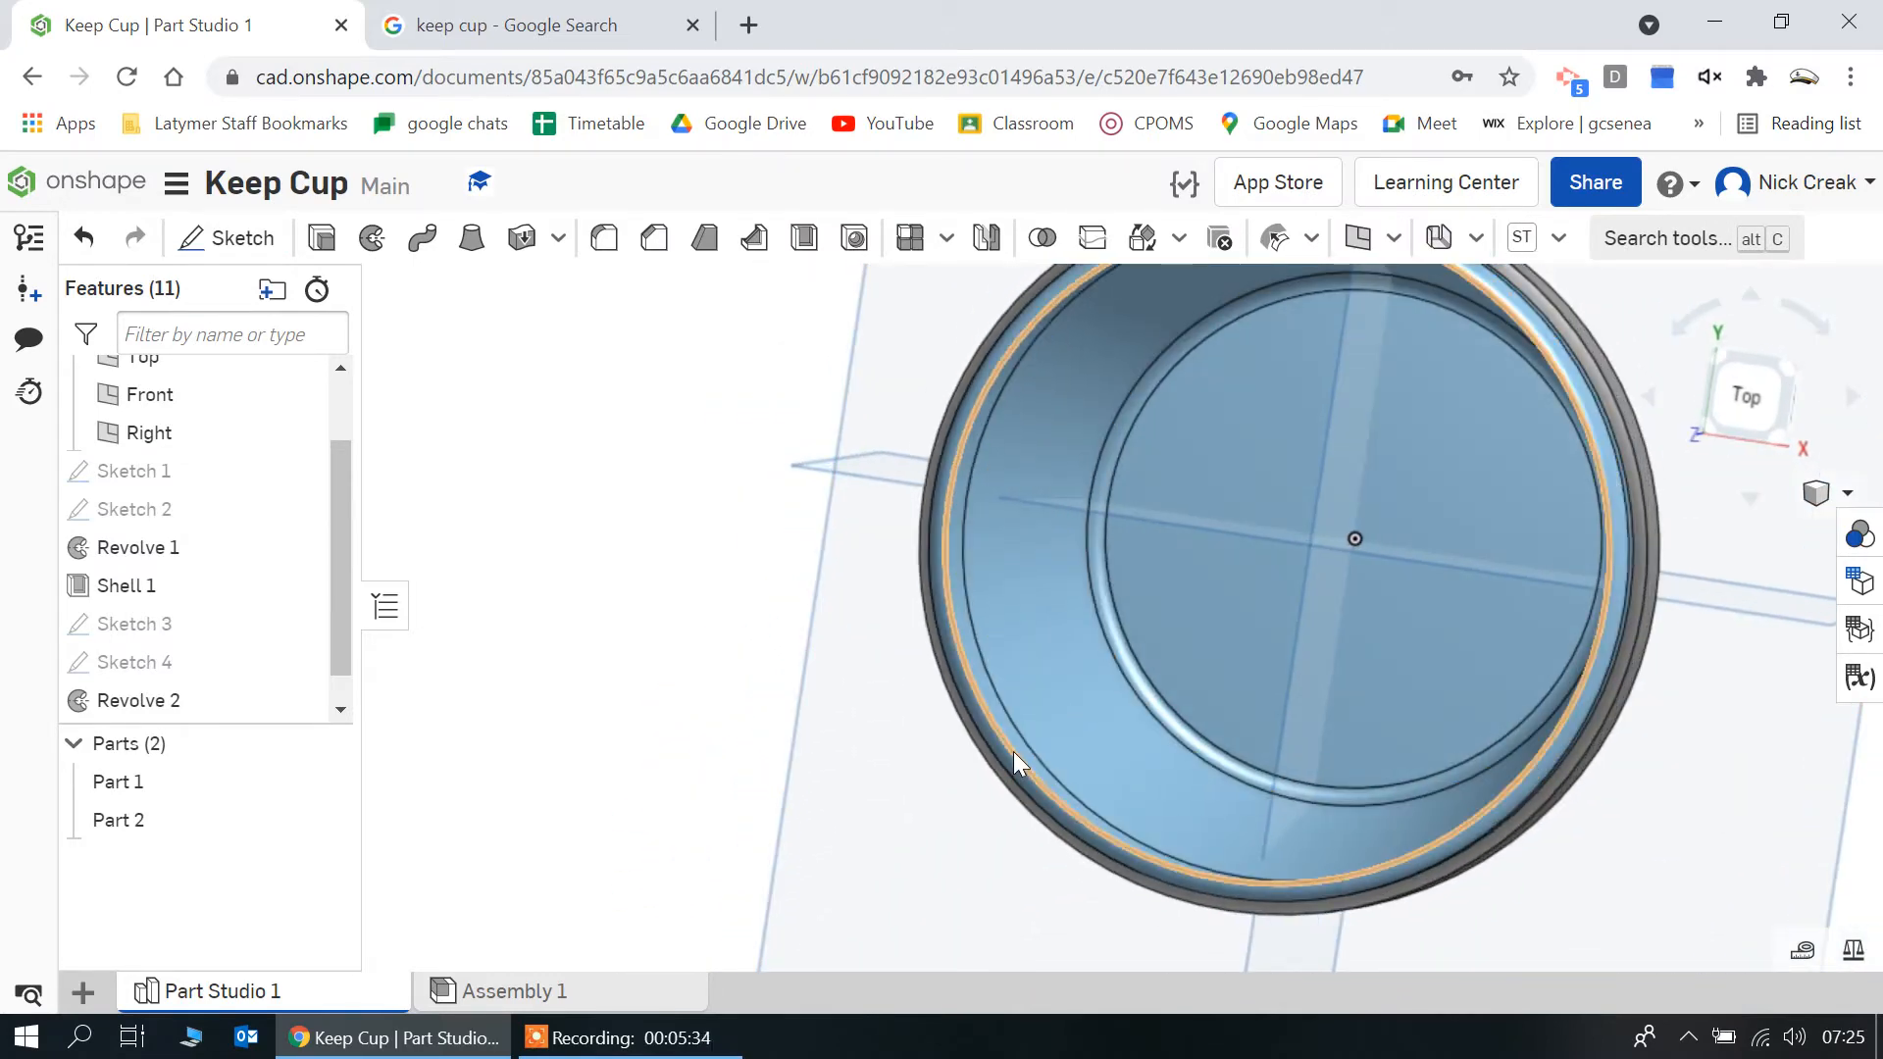
right_click_drag(1014, 751, 1050, 646)
double_click(155, 580)
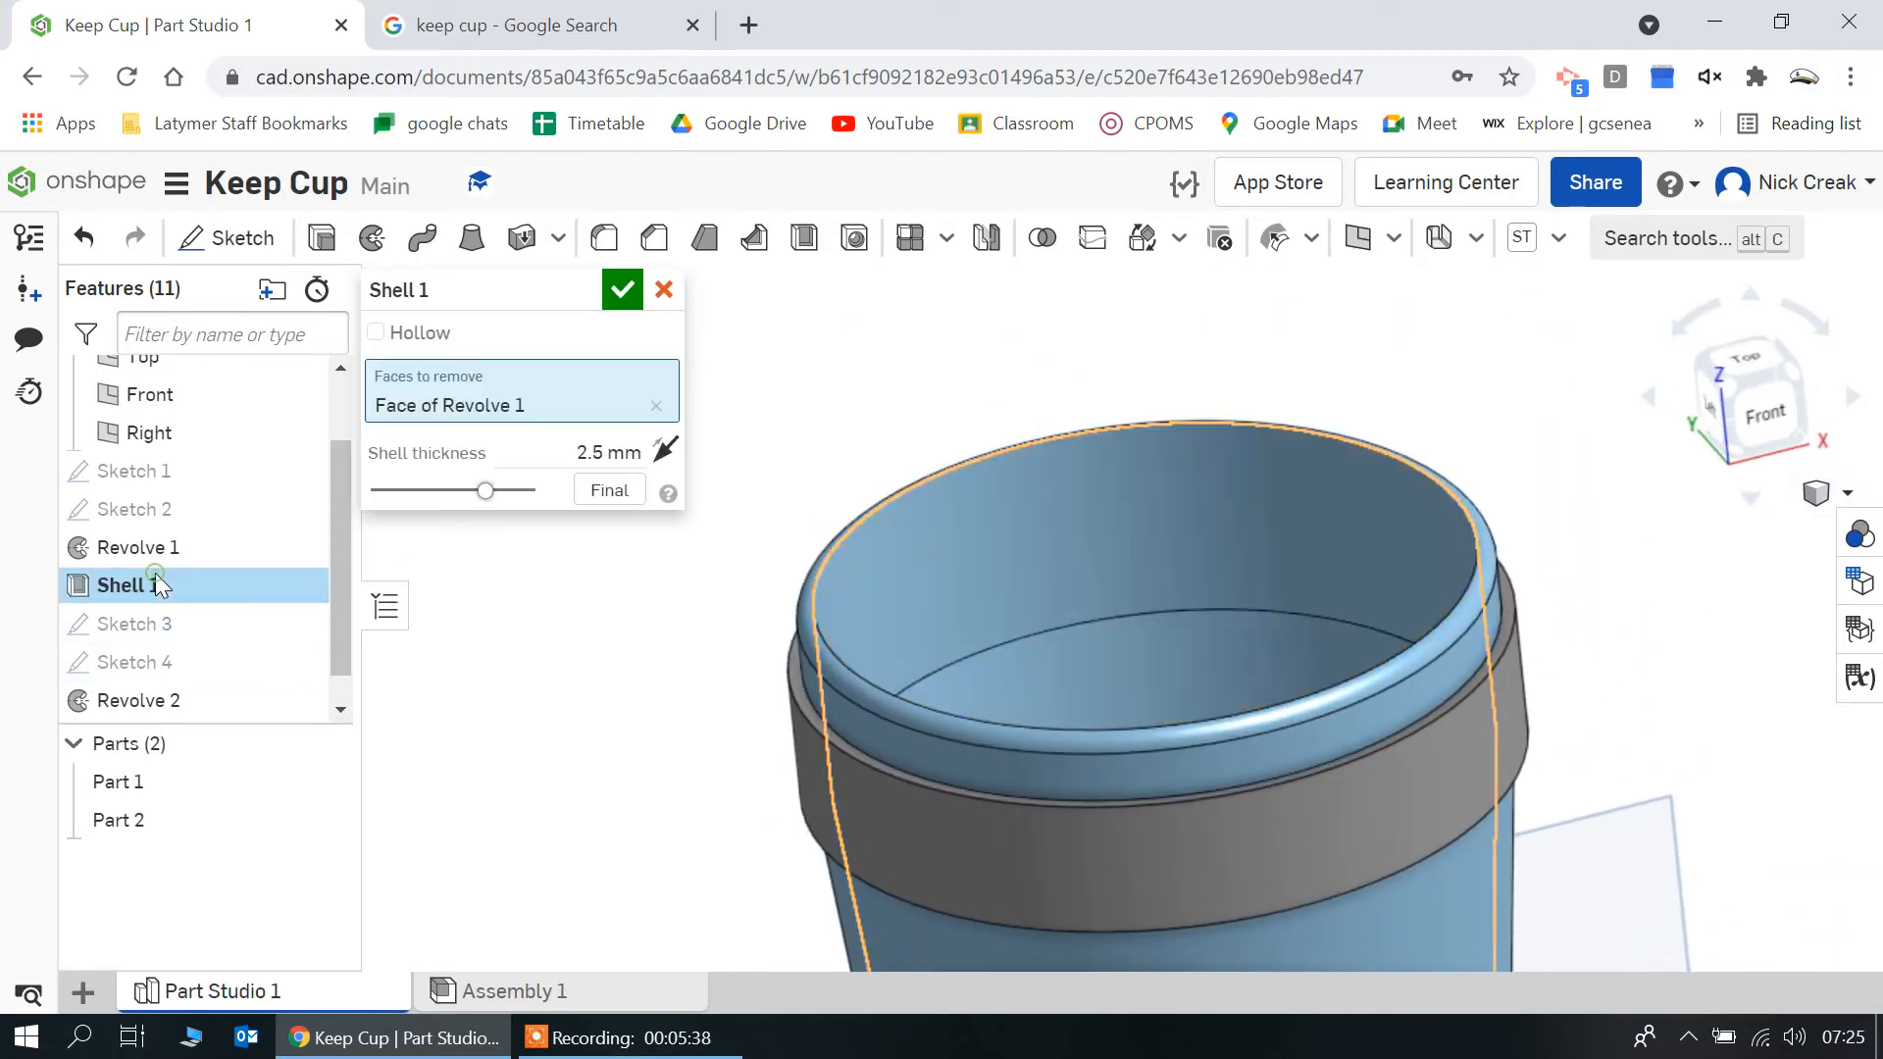
left_click(610, 453)
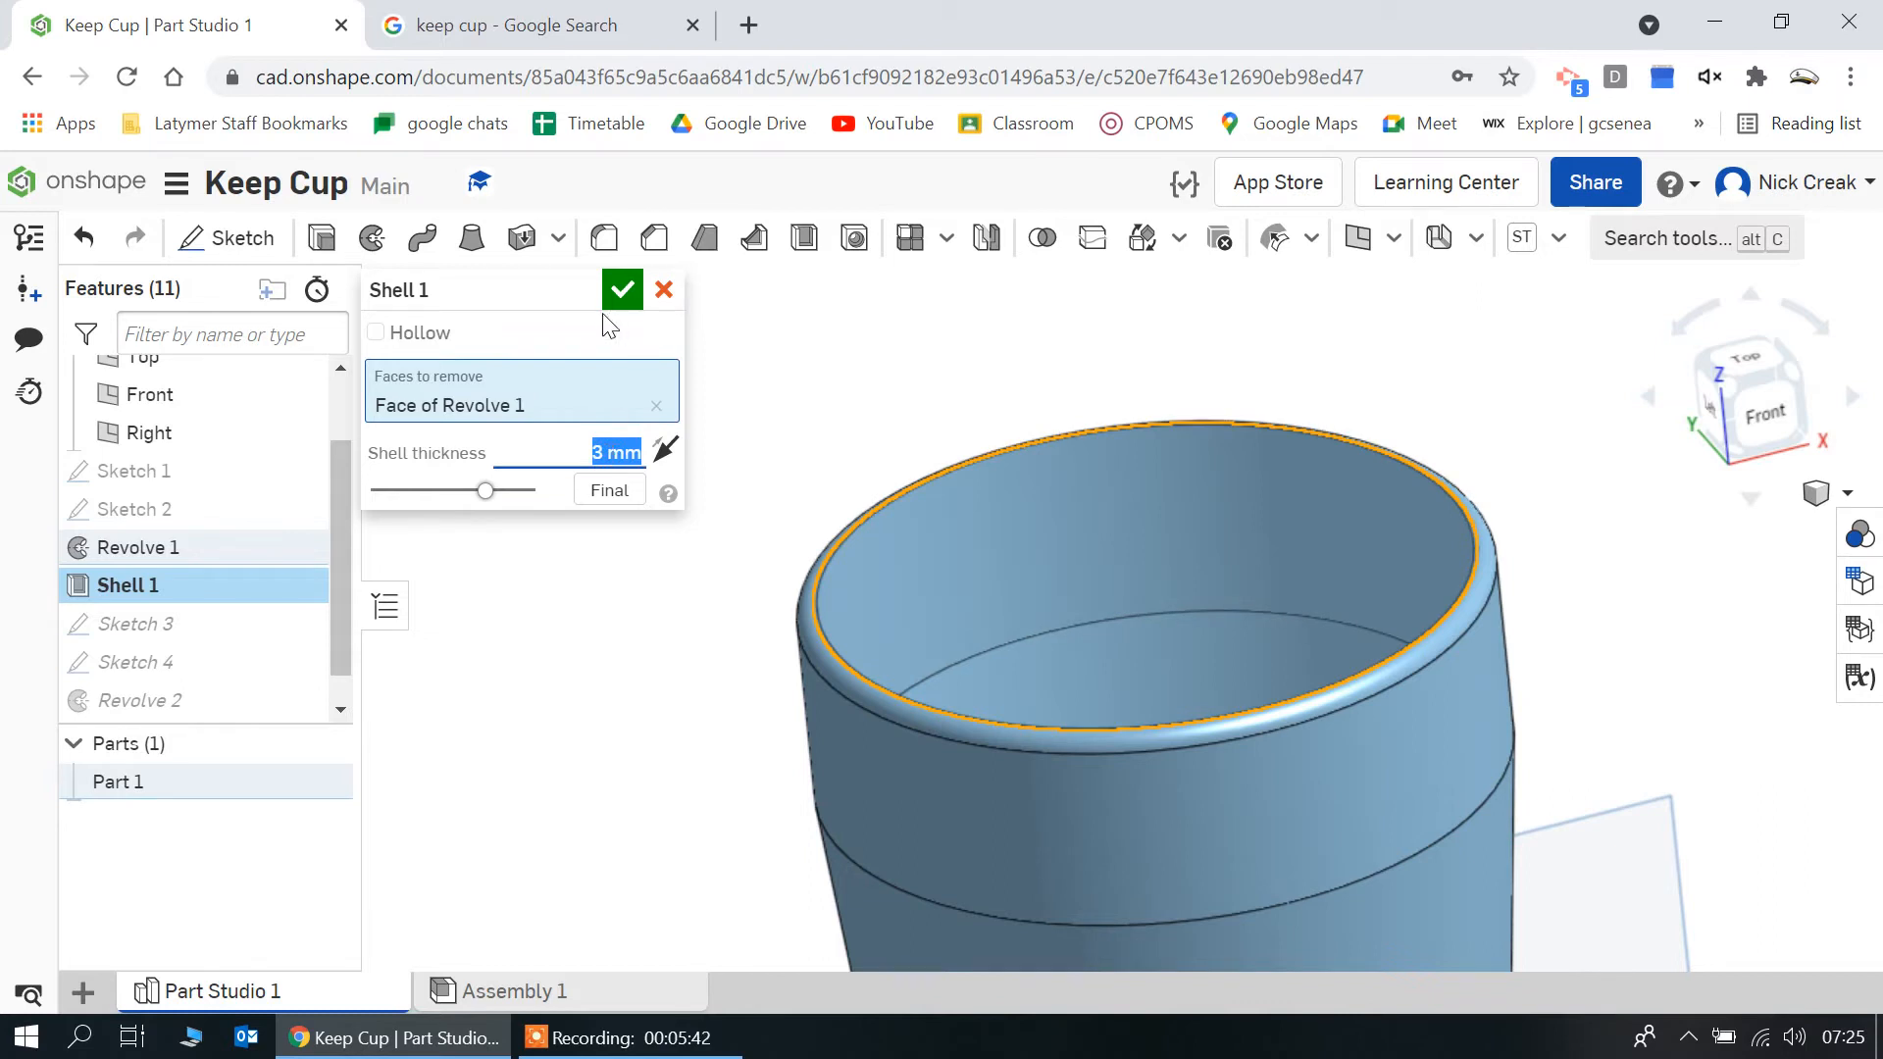
left_click(624, 290)
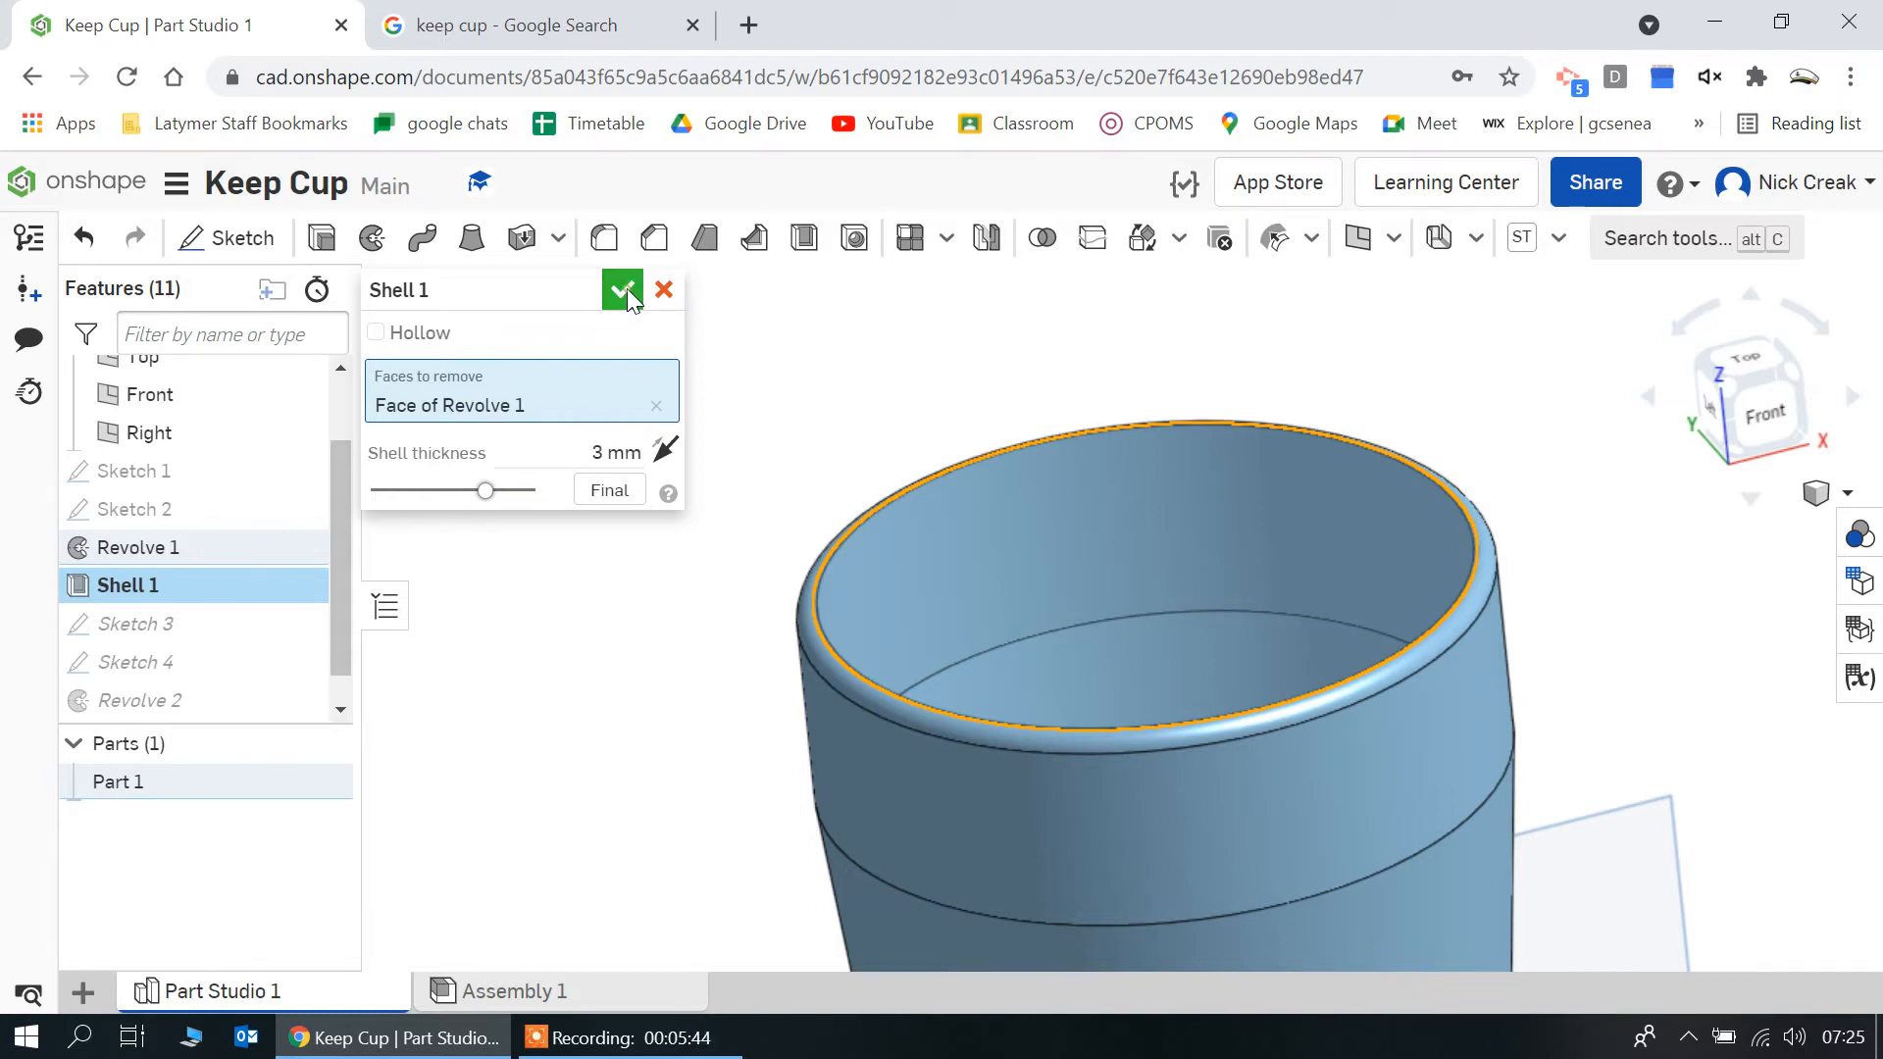
right_click_drag(892, 614, 894, 645)
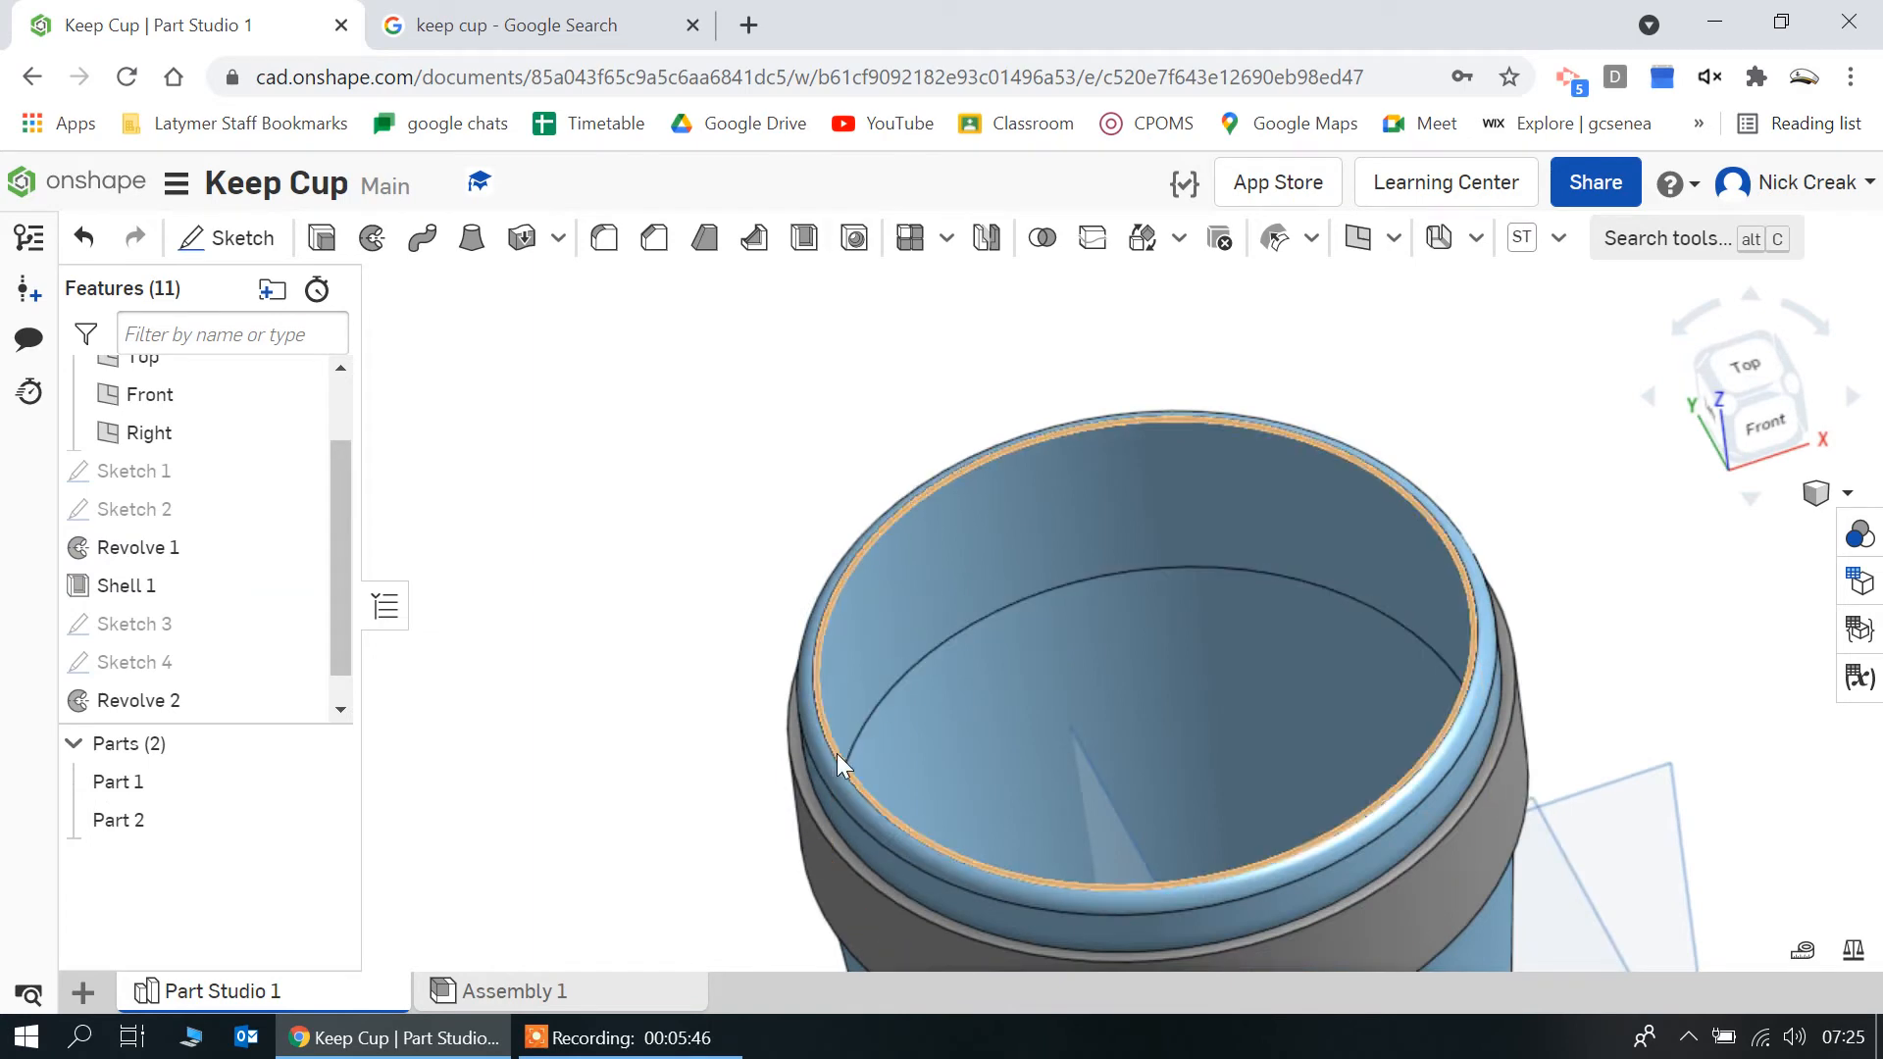
scroll(828, 751, "up", 5)
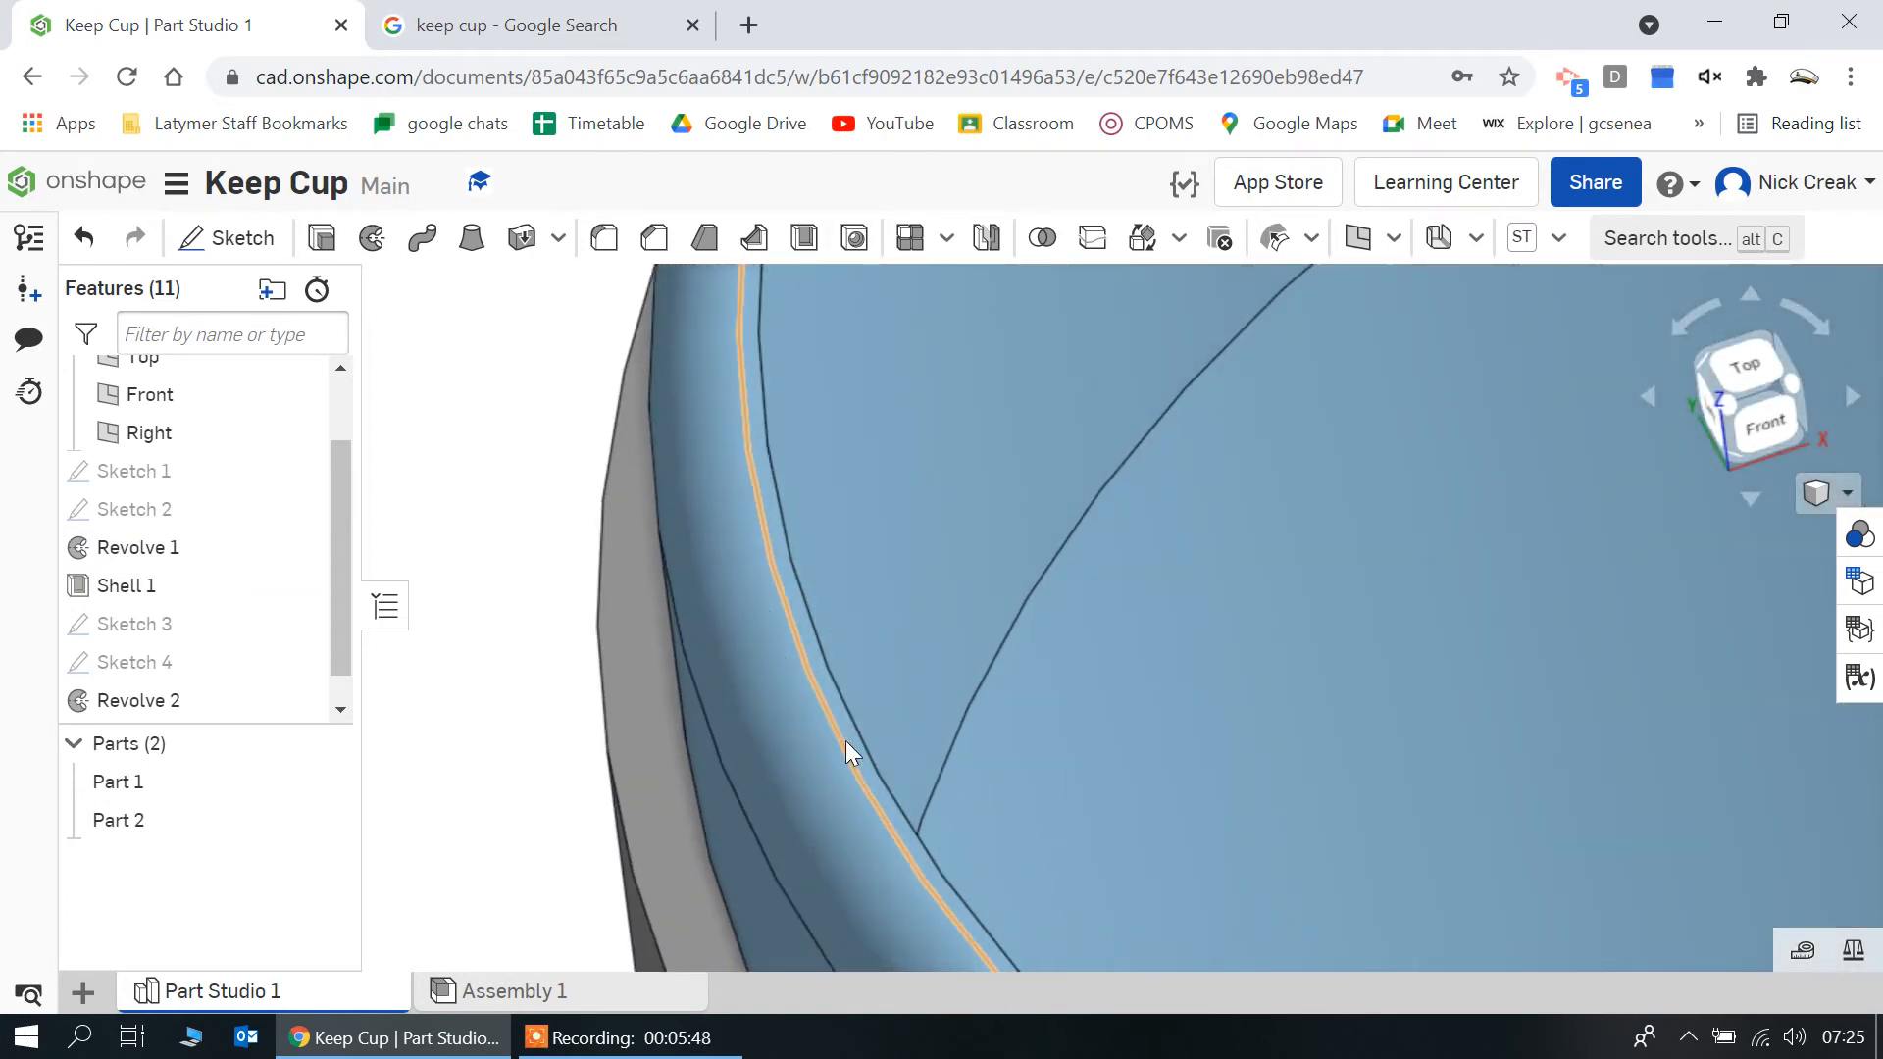
Start a new sketch on the narrow flat ring face on top of the cup's rim, viewed from the top
scroll(853, 742, "up", 3)
left_click(868, 760)
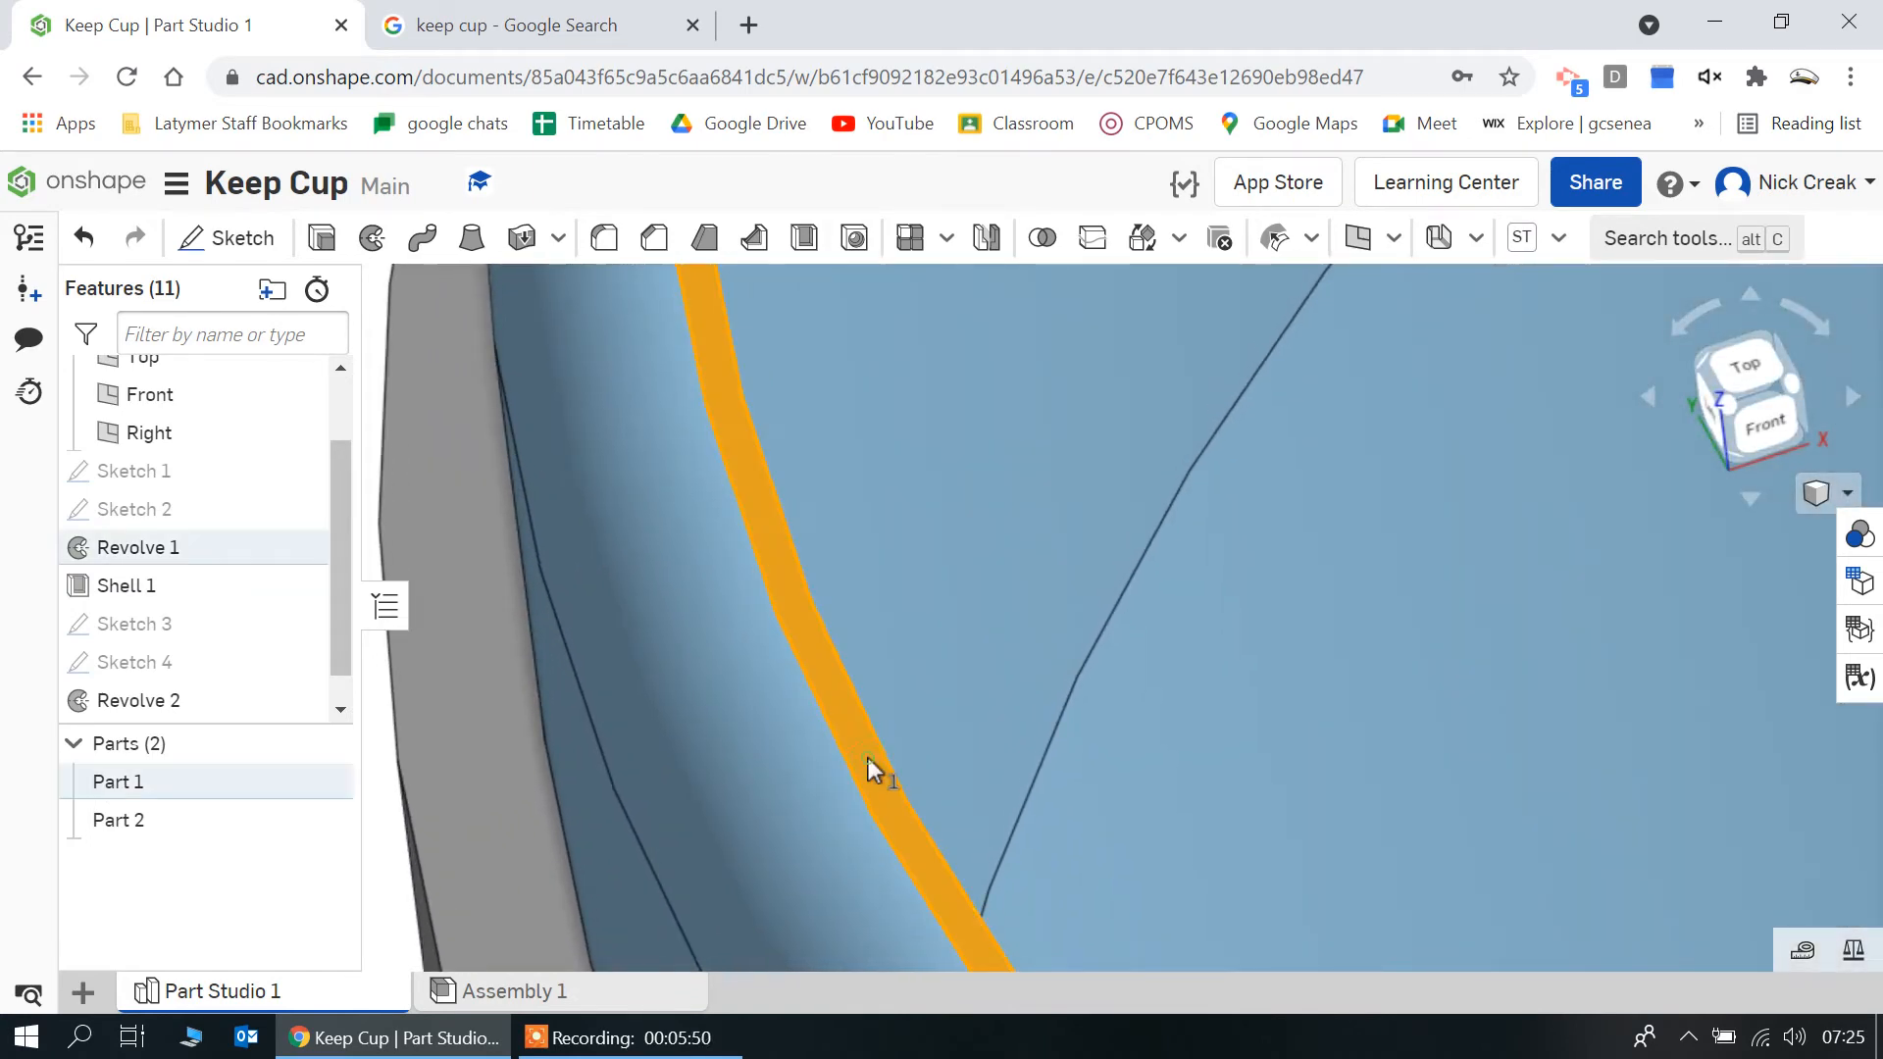
scroll(1231, 668, "down", 5)
scroll(1232, 669, "down", 3)
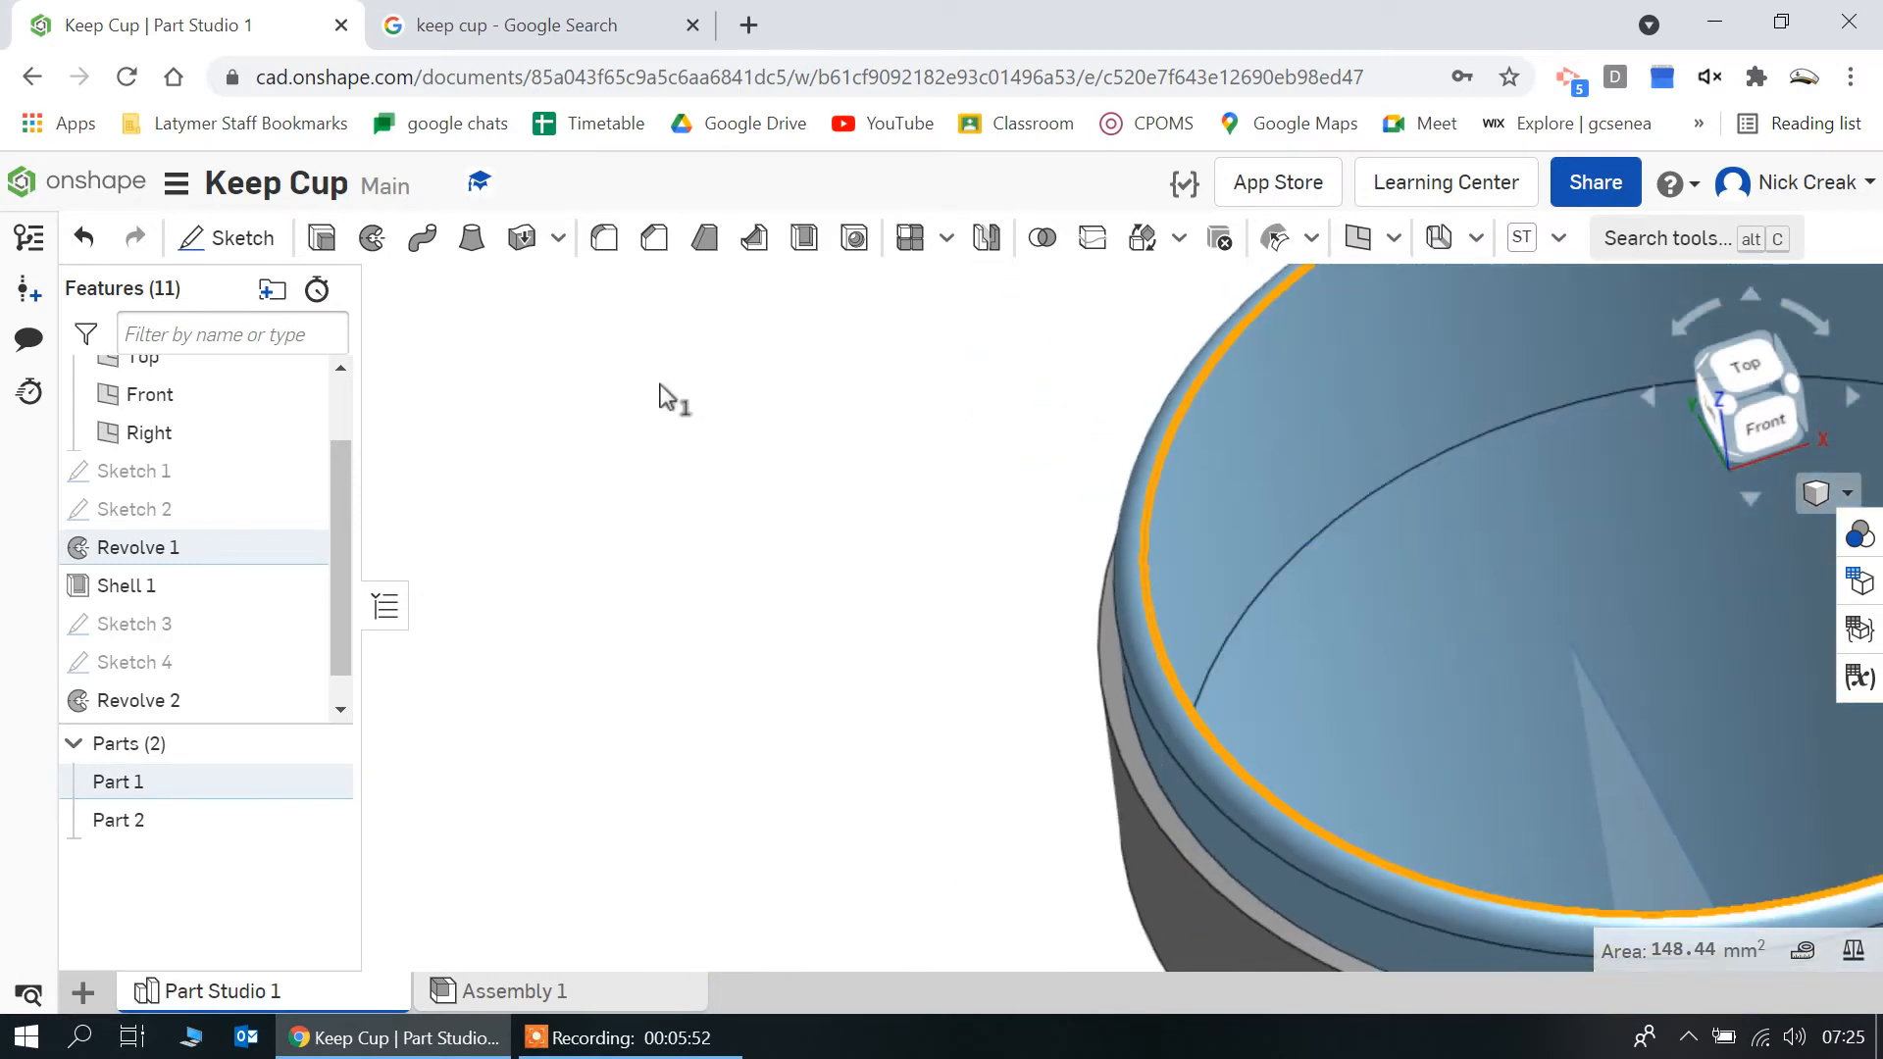
left_click(225, 238)
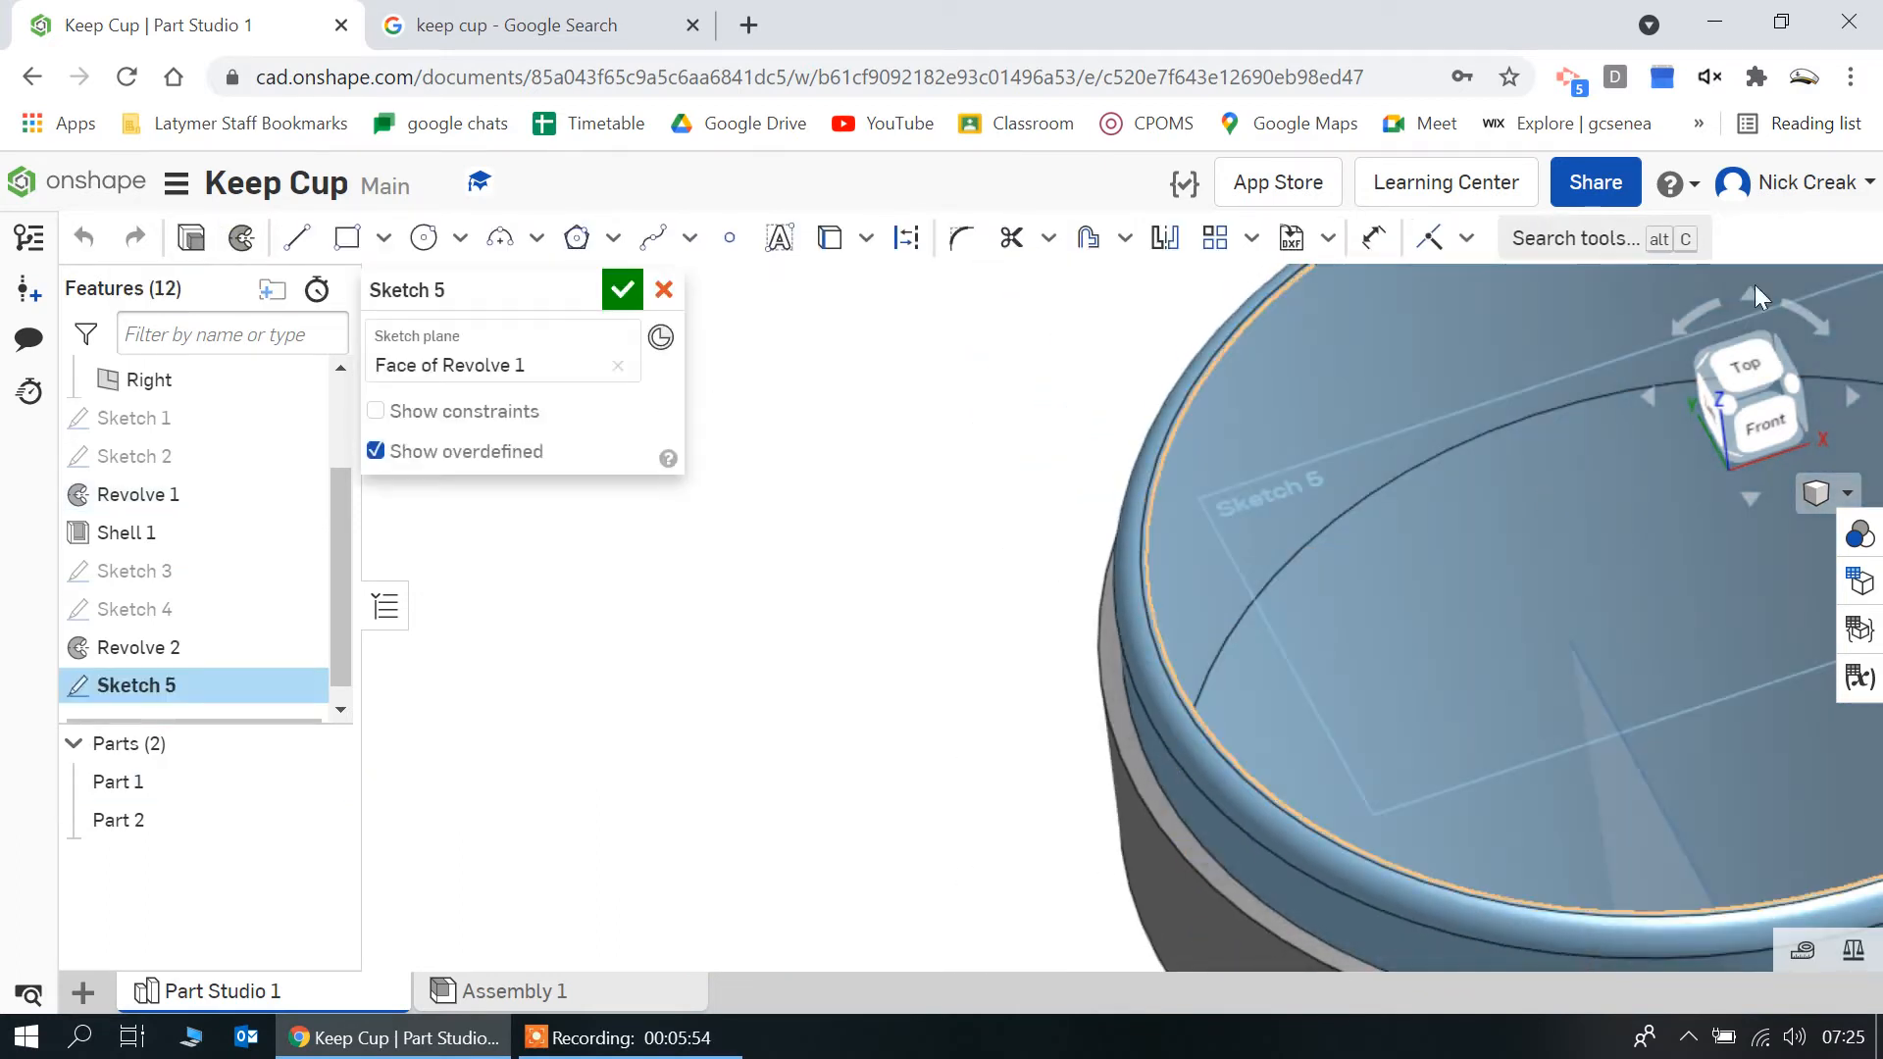
left_click(1737, 367)
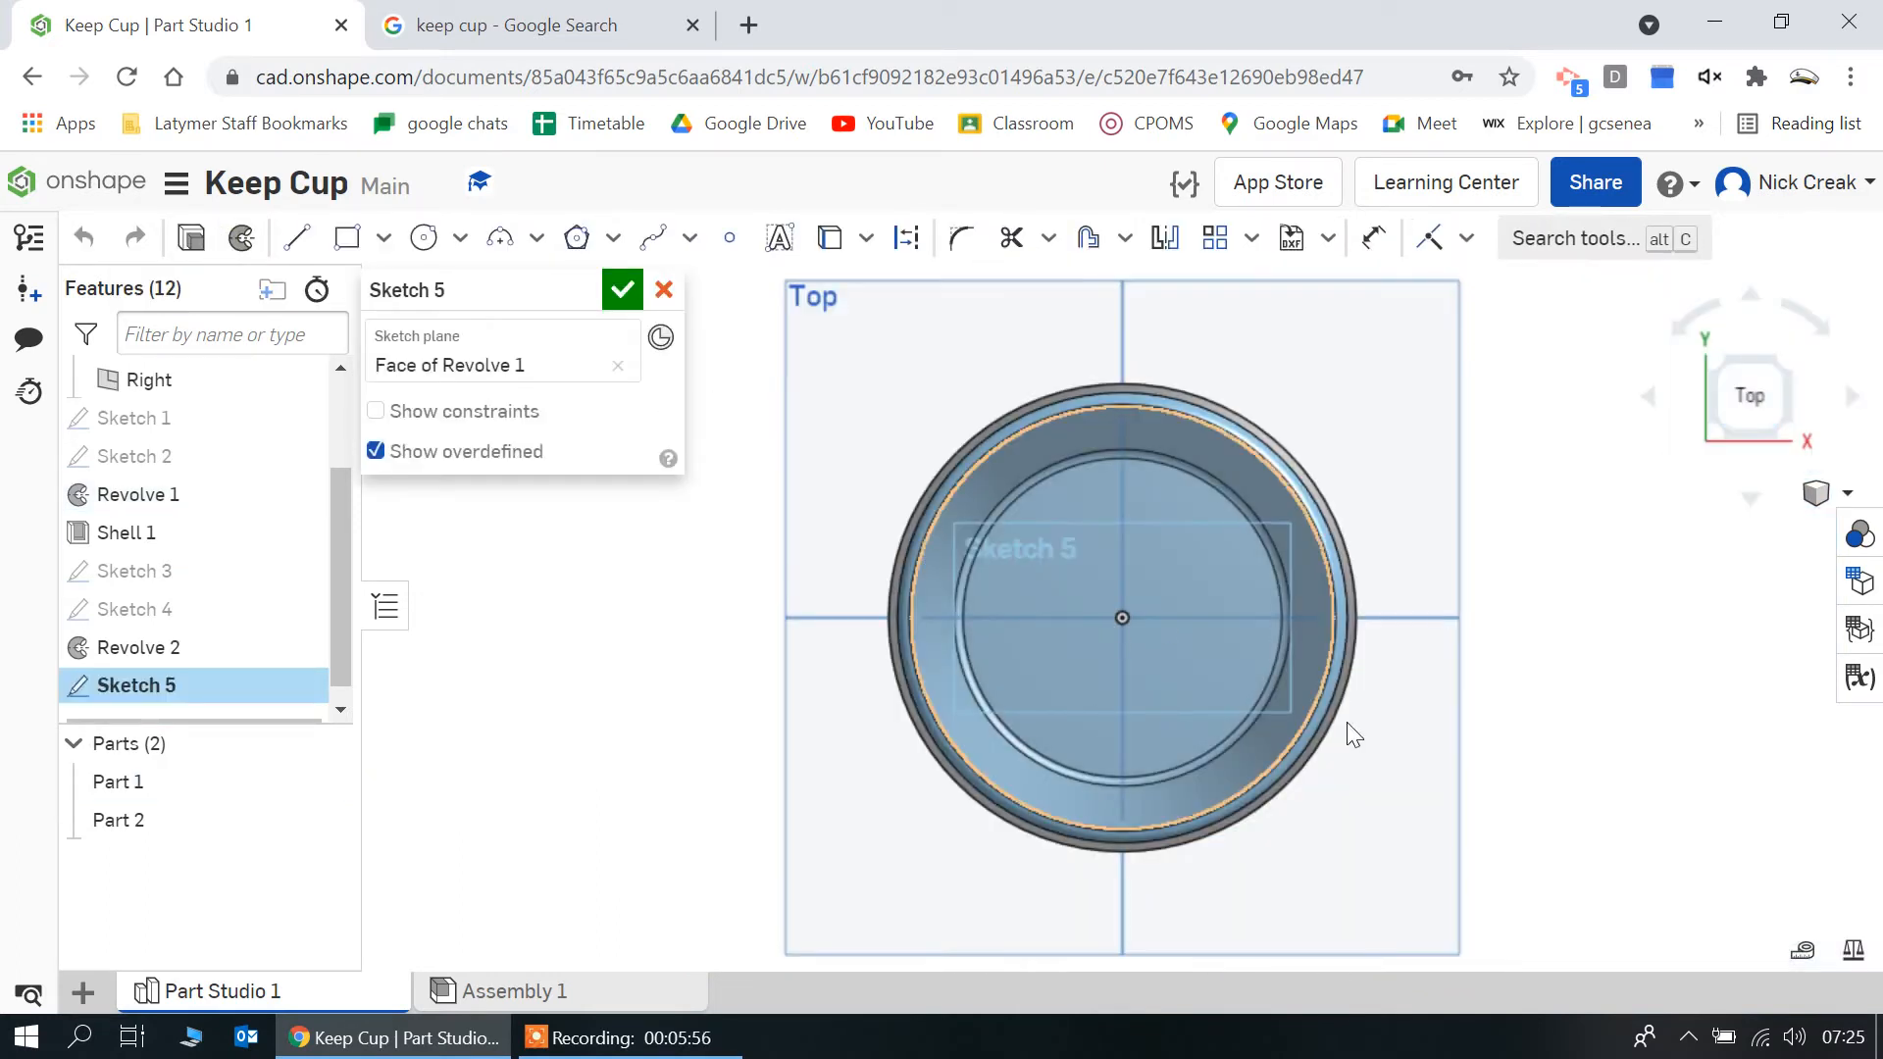
Draw a 105 mm diameter circle centred on the origin in the rim sketch
left_click(421, 239)
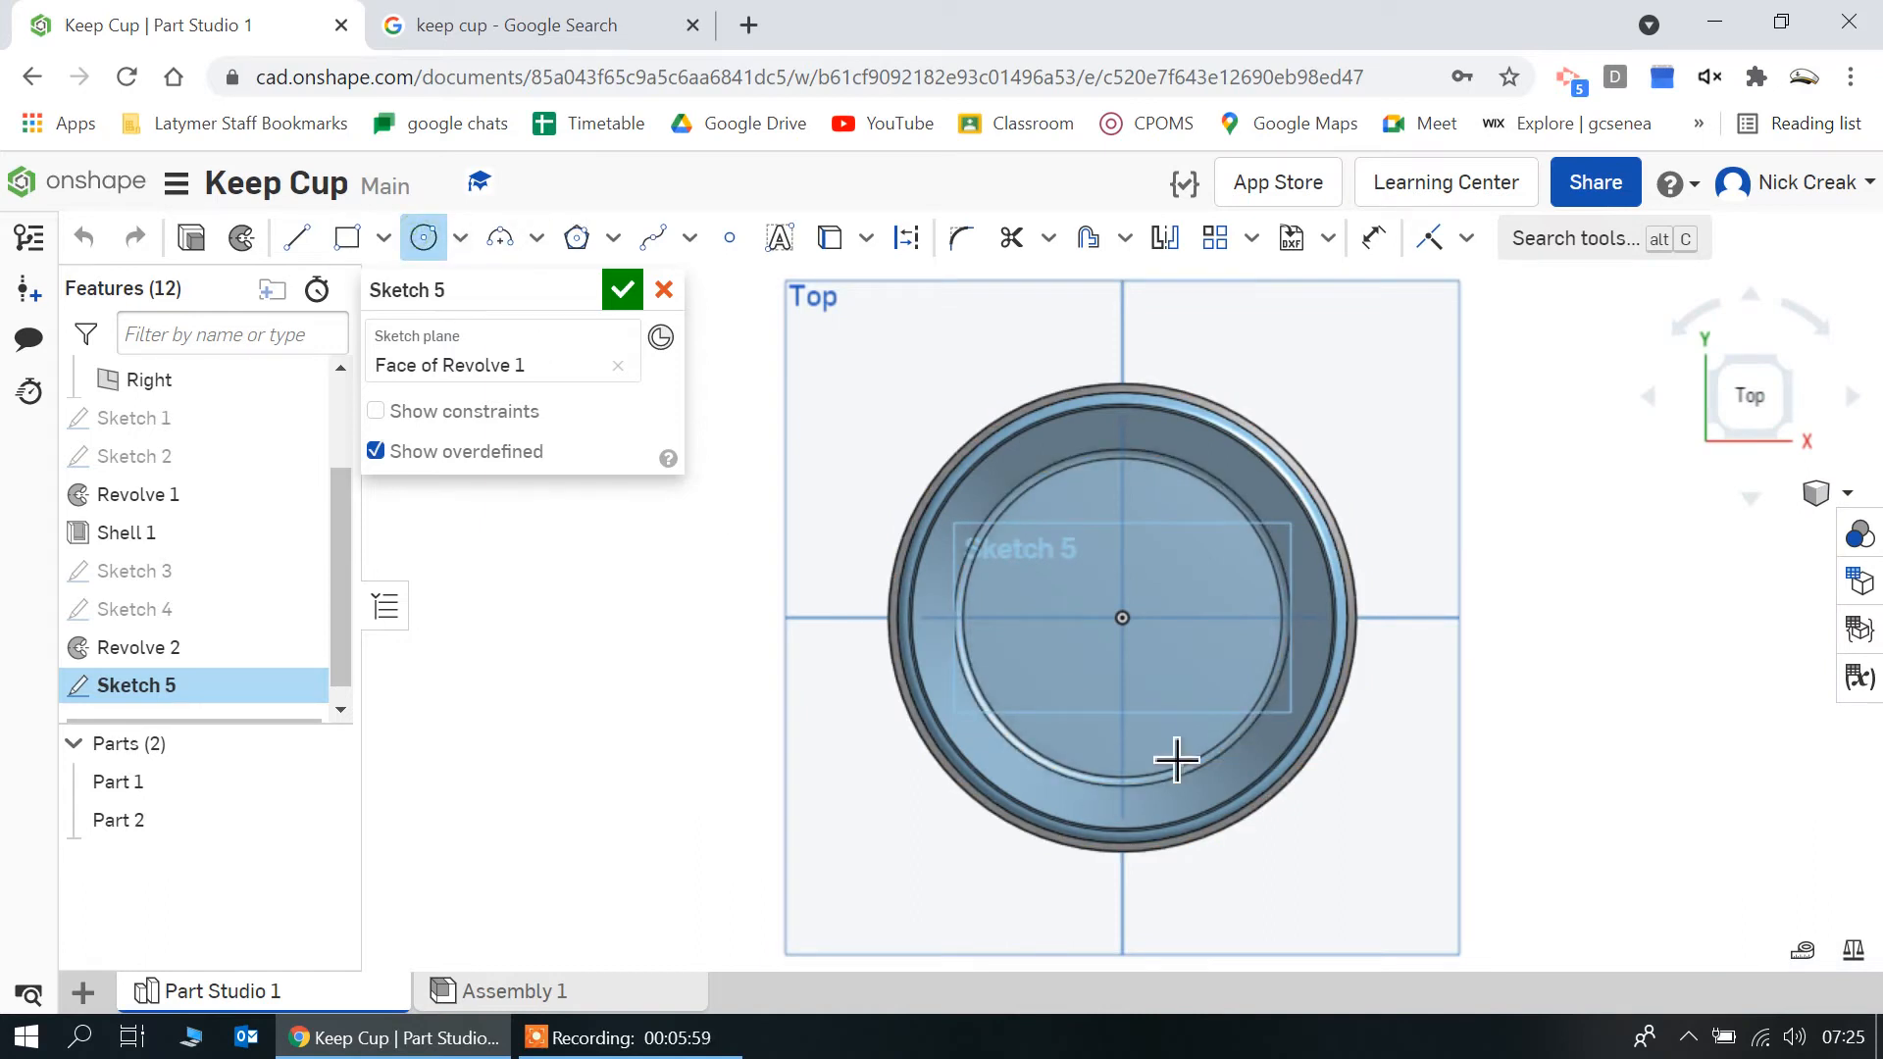
left_click(1134, 621)
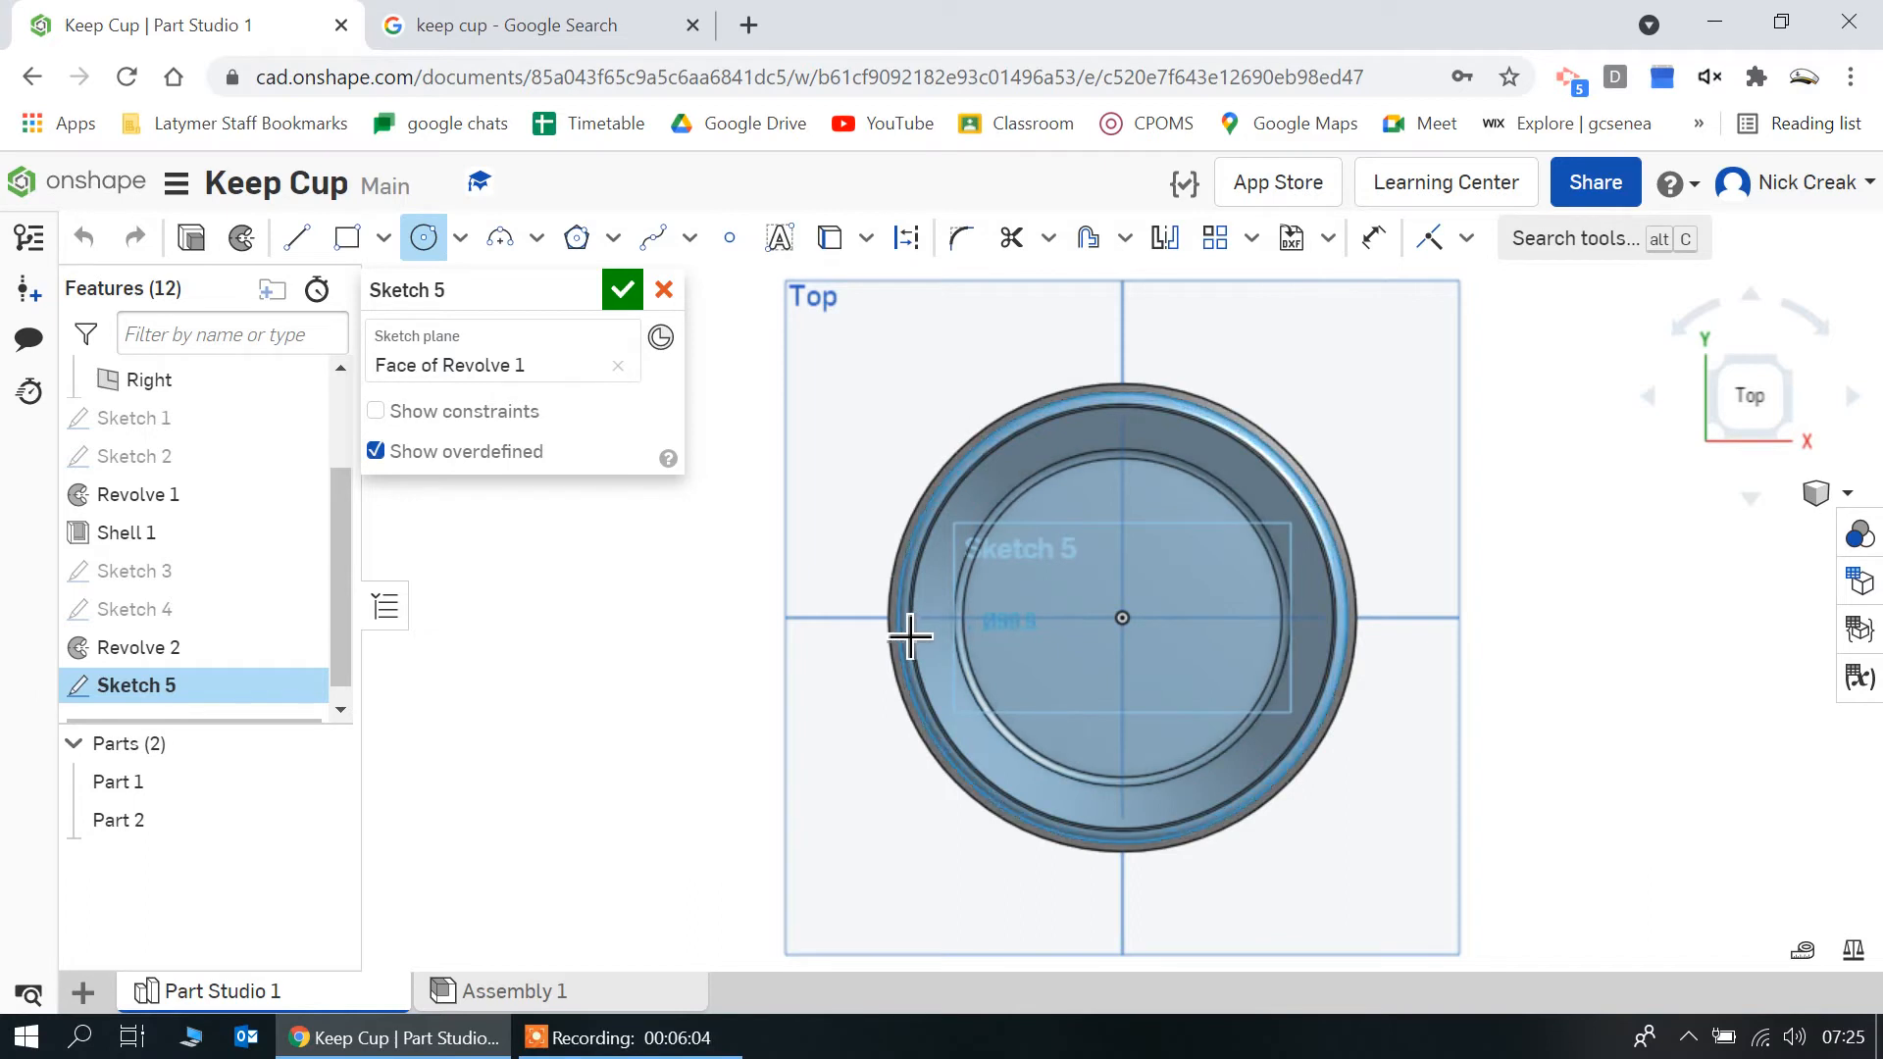
right_click_drag(910, 636, 904, 600)
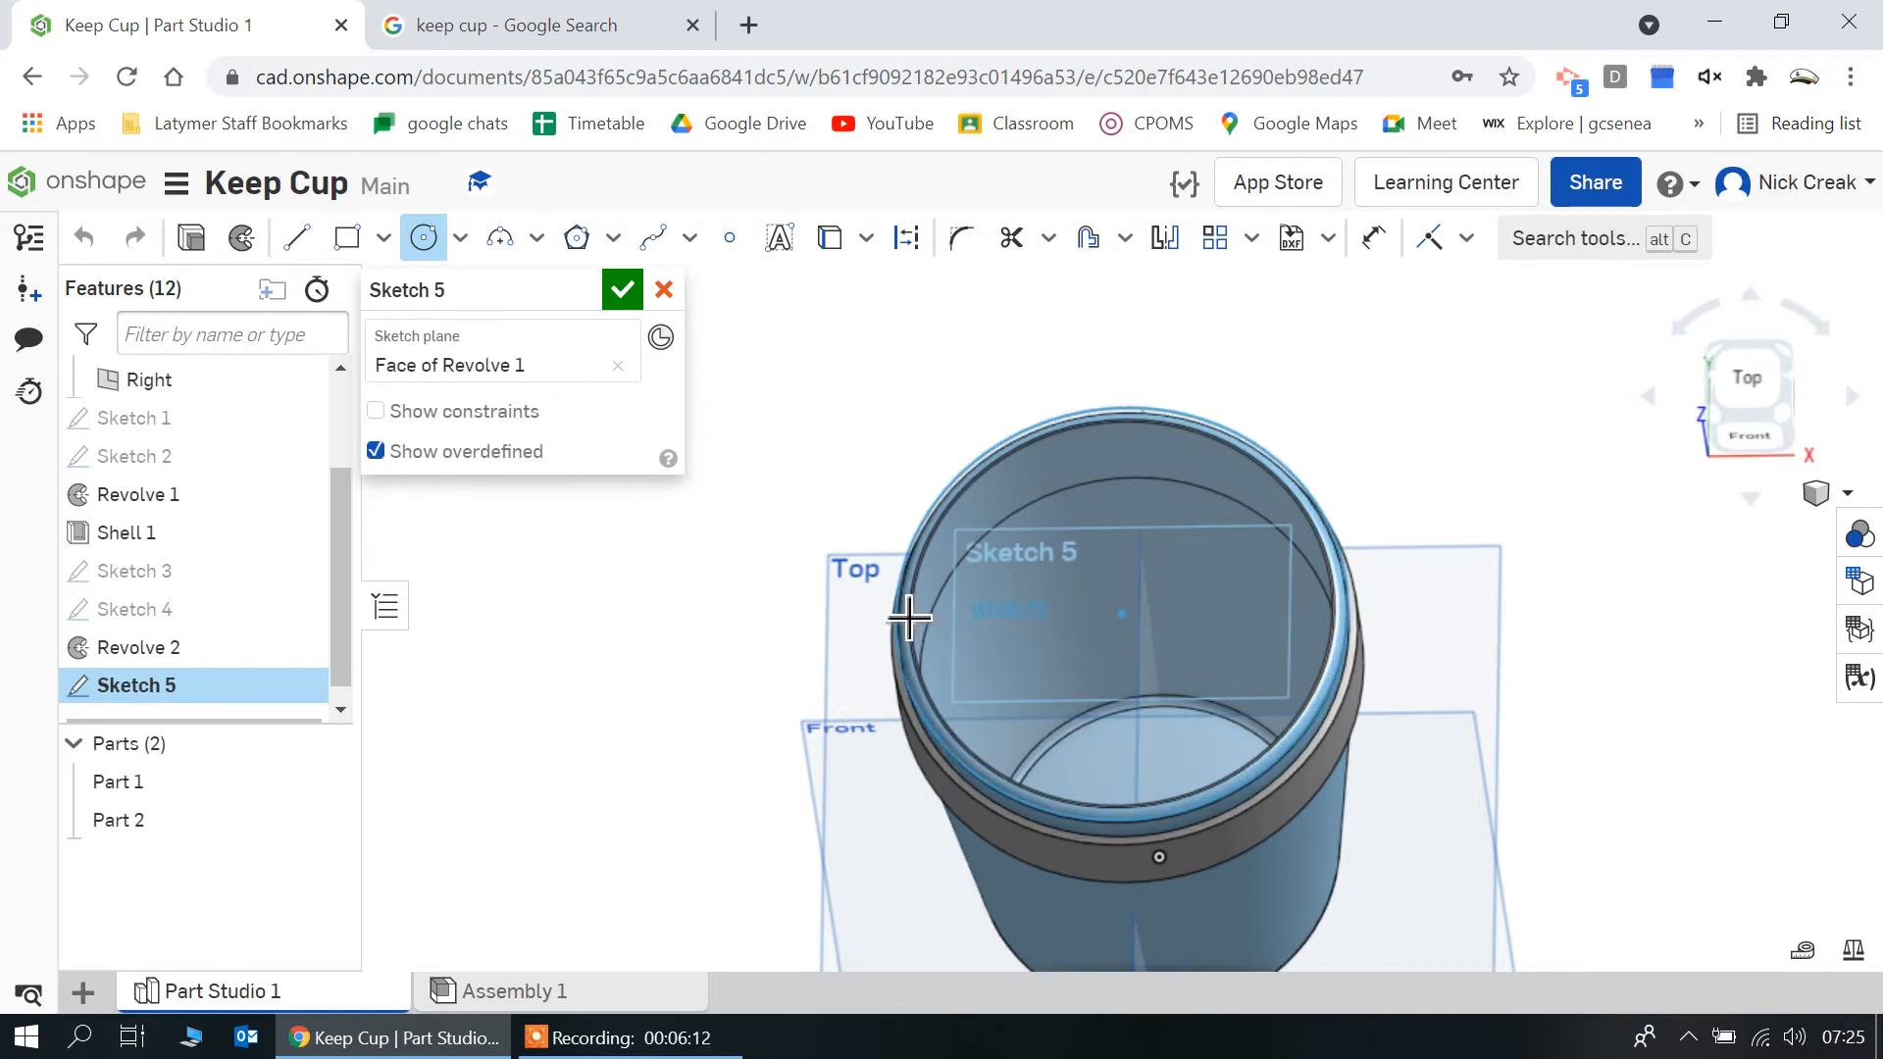
left_click(909, 618)
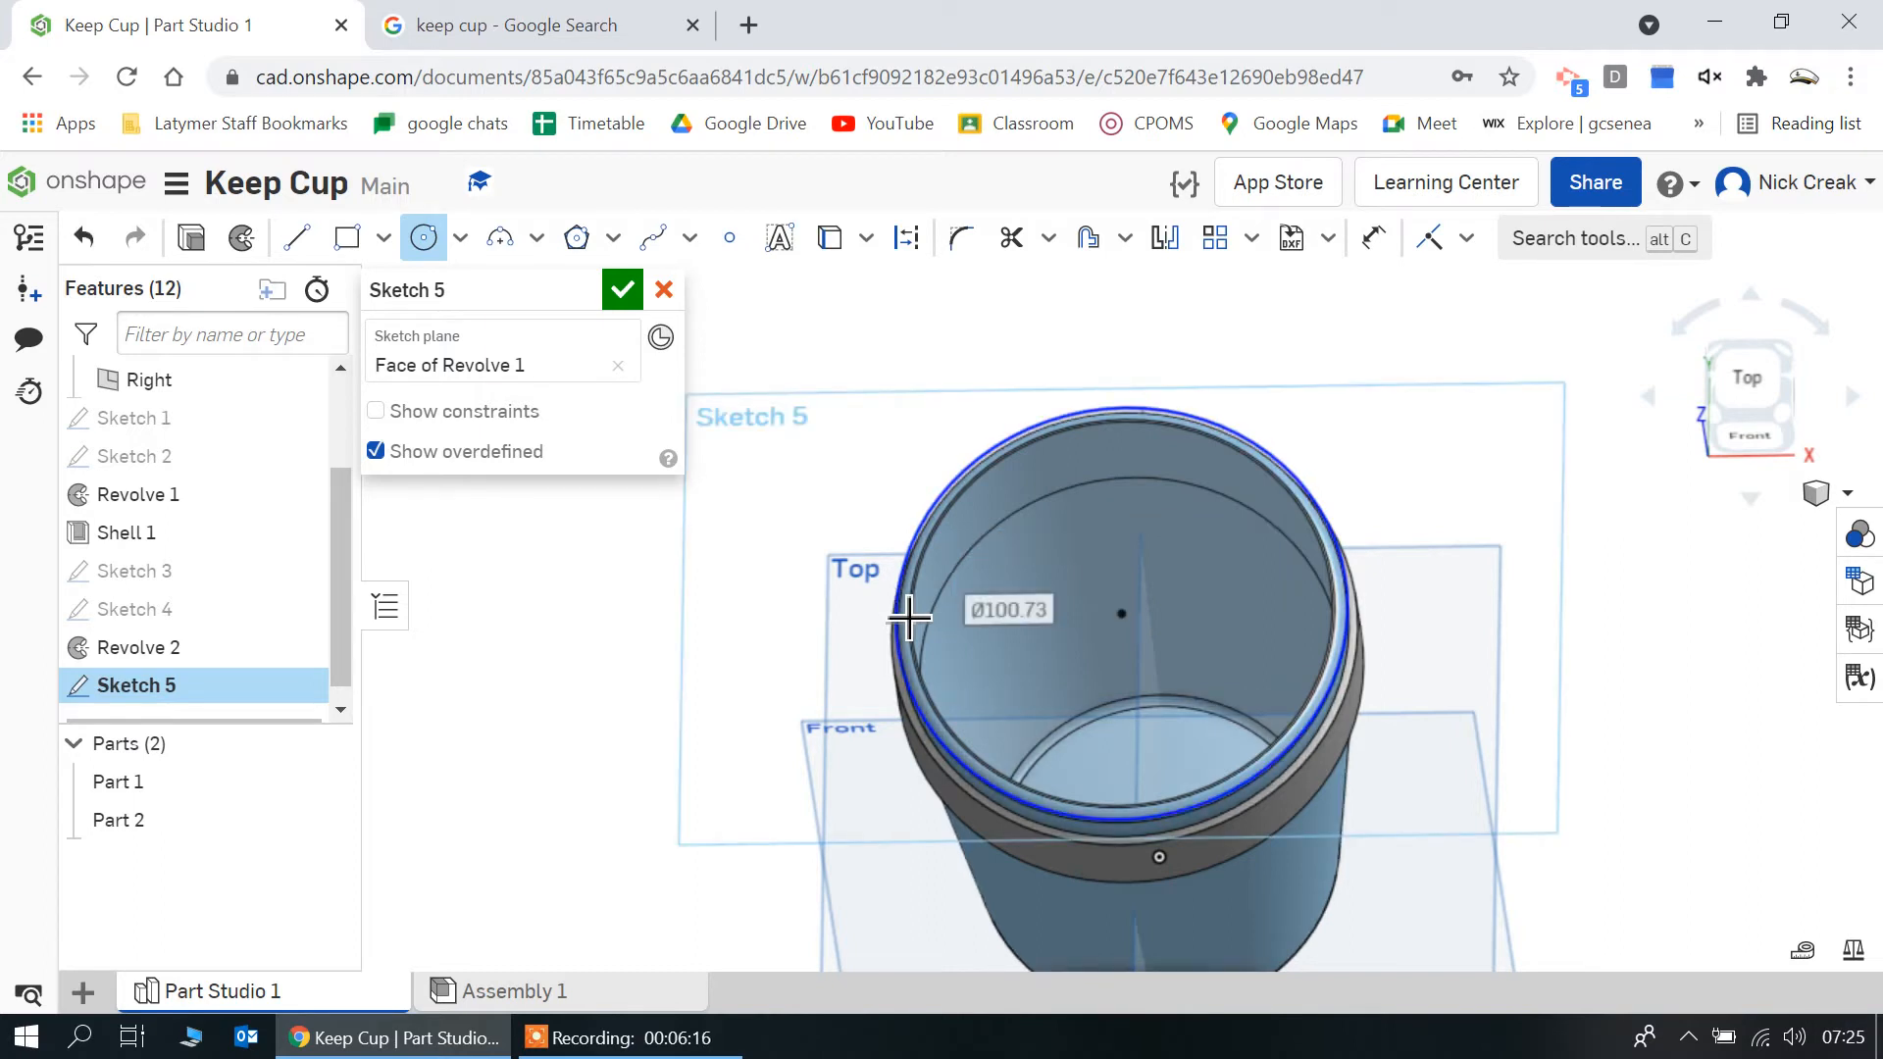
type("10")
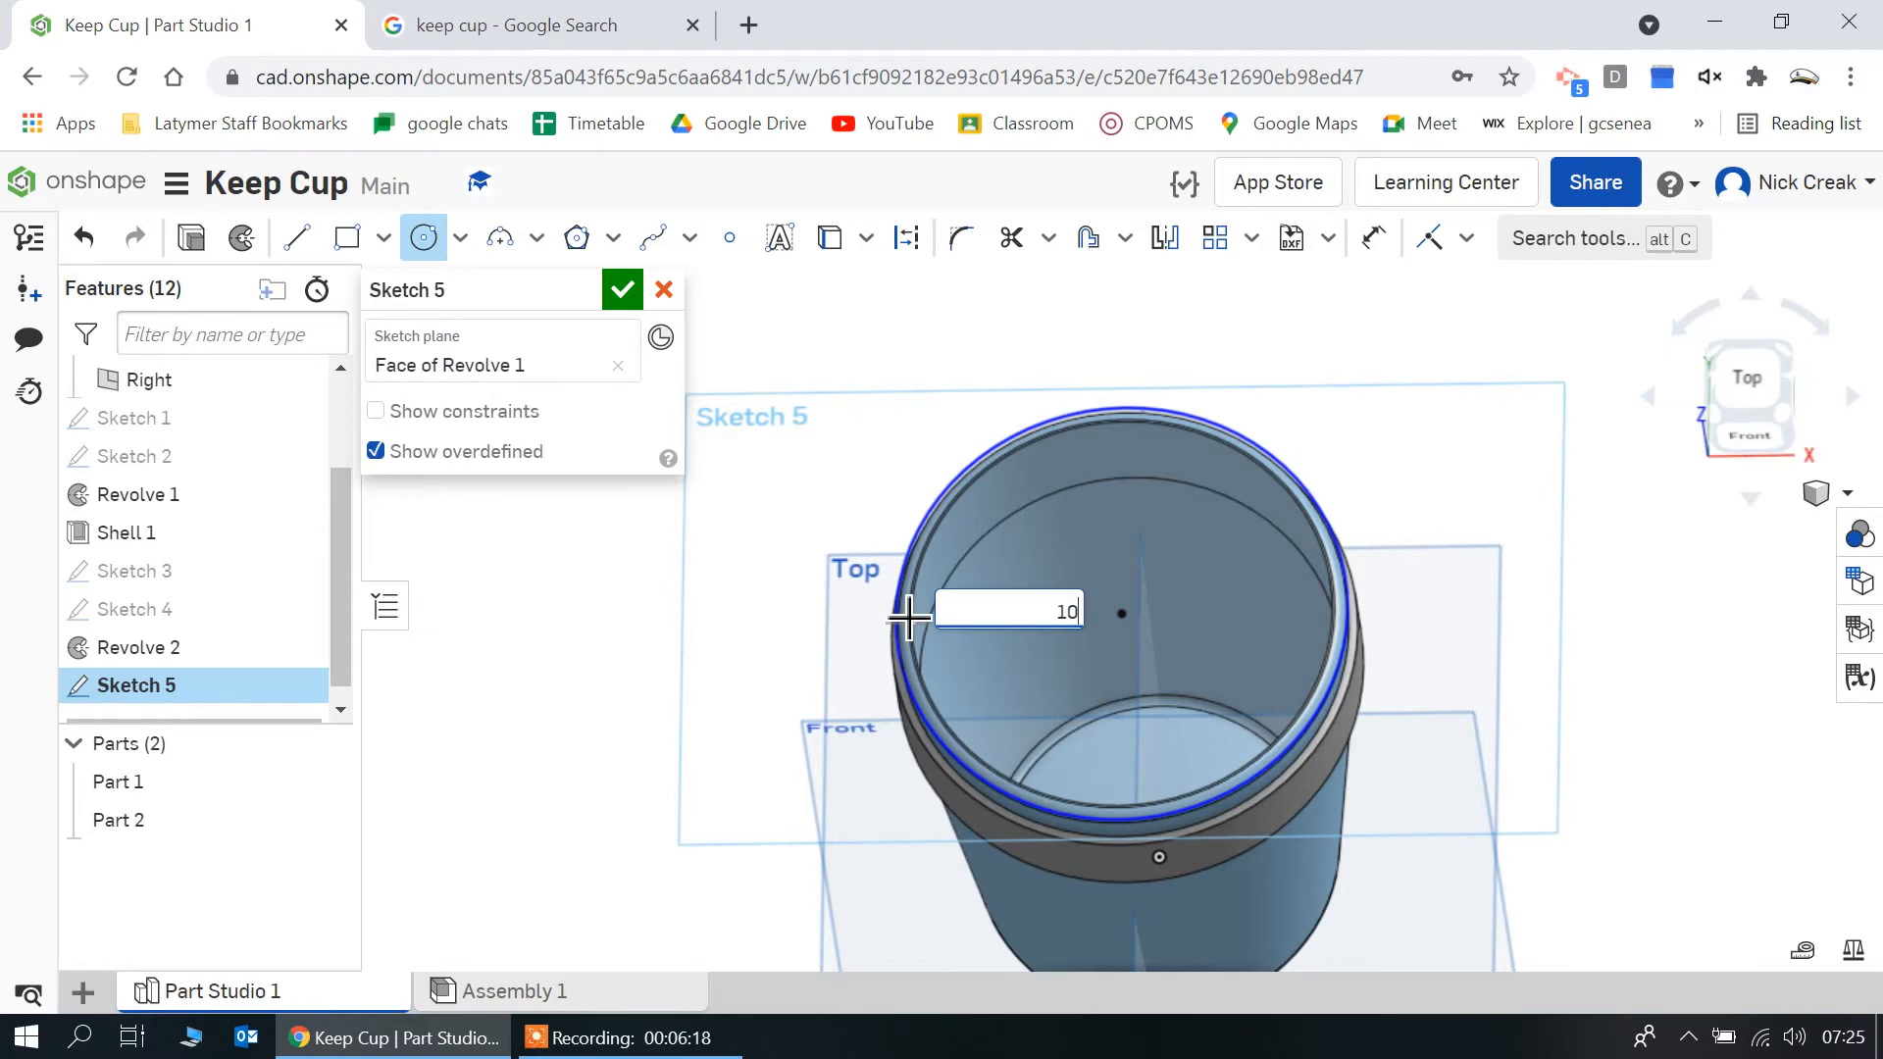
type("5")
key("Return")
Extrude the whole 105 mm circle upward 10 mm as a new part to form the lid
mouse_move(714, 719)
right_mouse_down()
mouse_move(715, 584)
mouse_move(676, 492)
mouse_move(662, 627)
mouse_move(631, 681)
right_mouse_up()
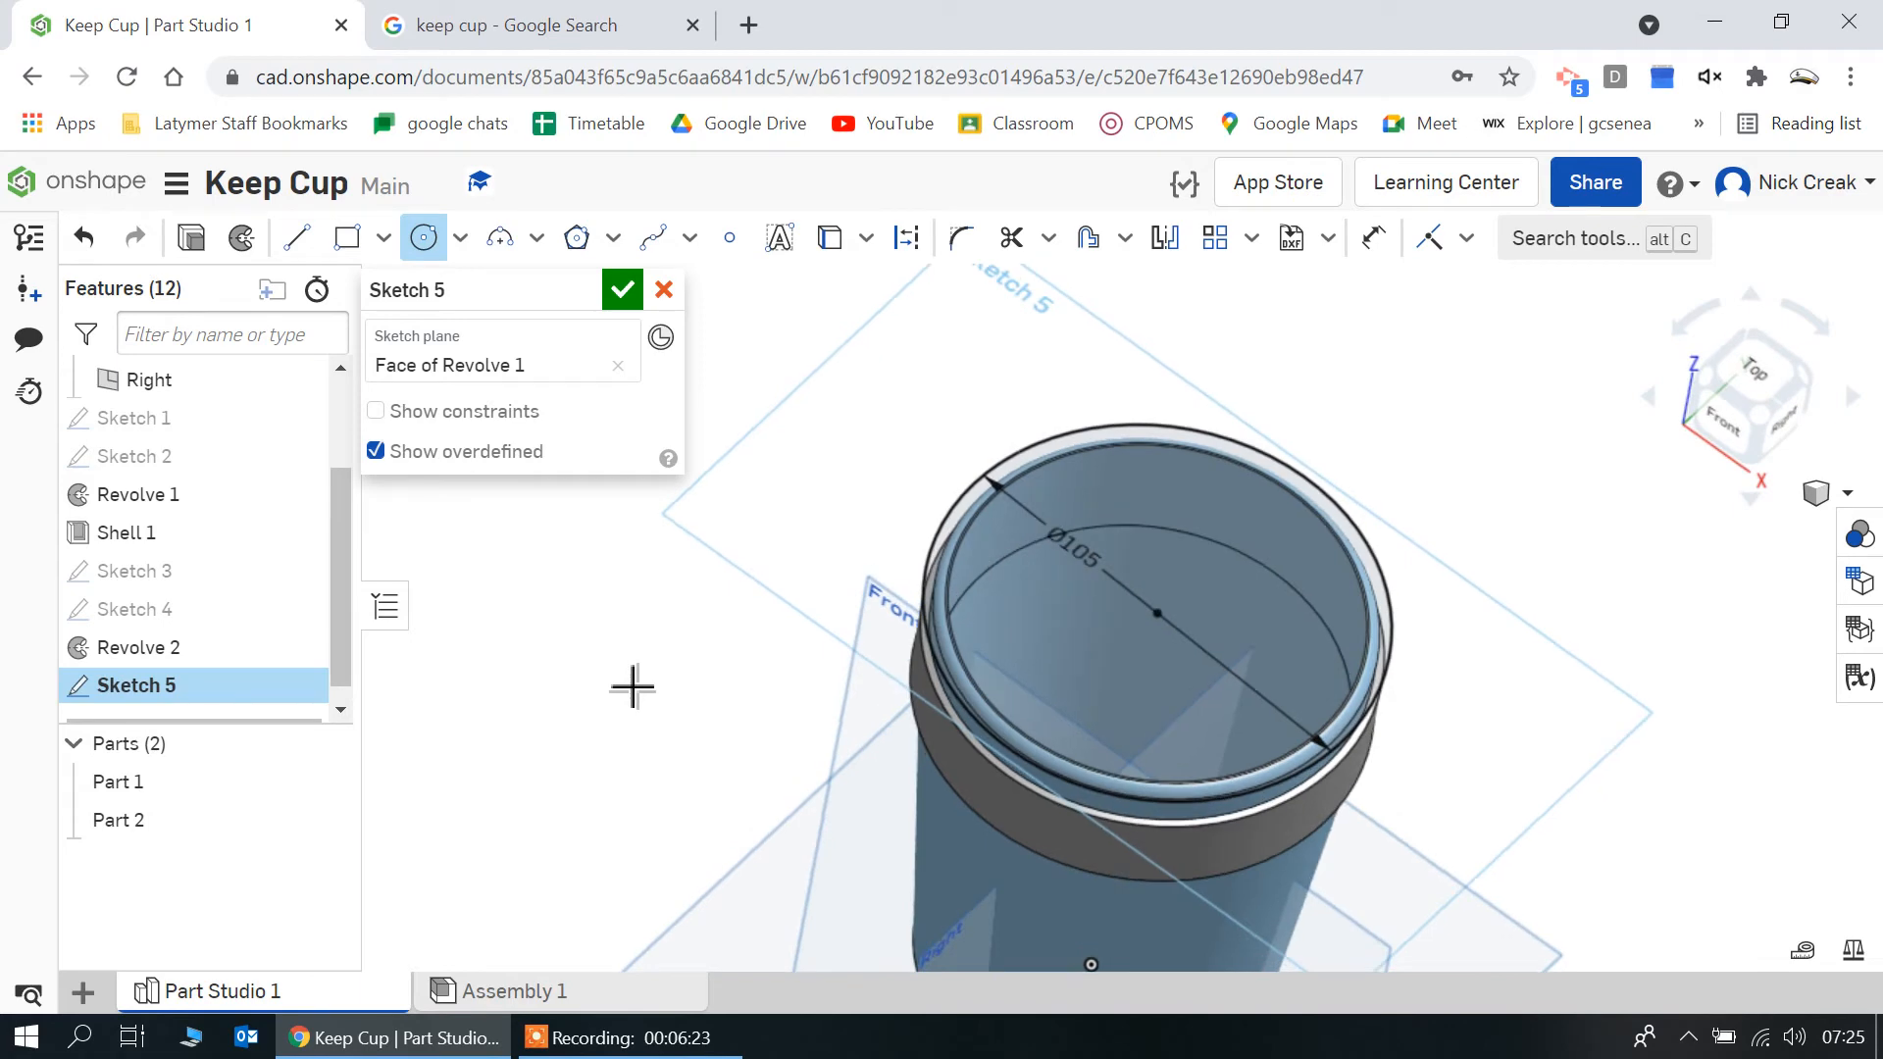
left_click(193, 245)
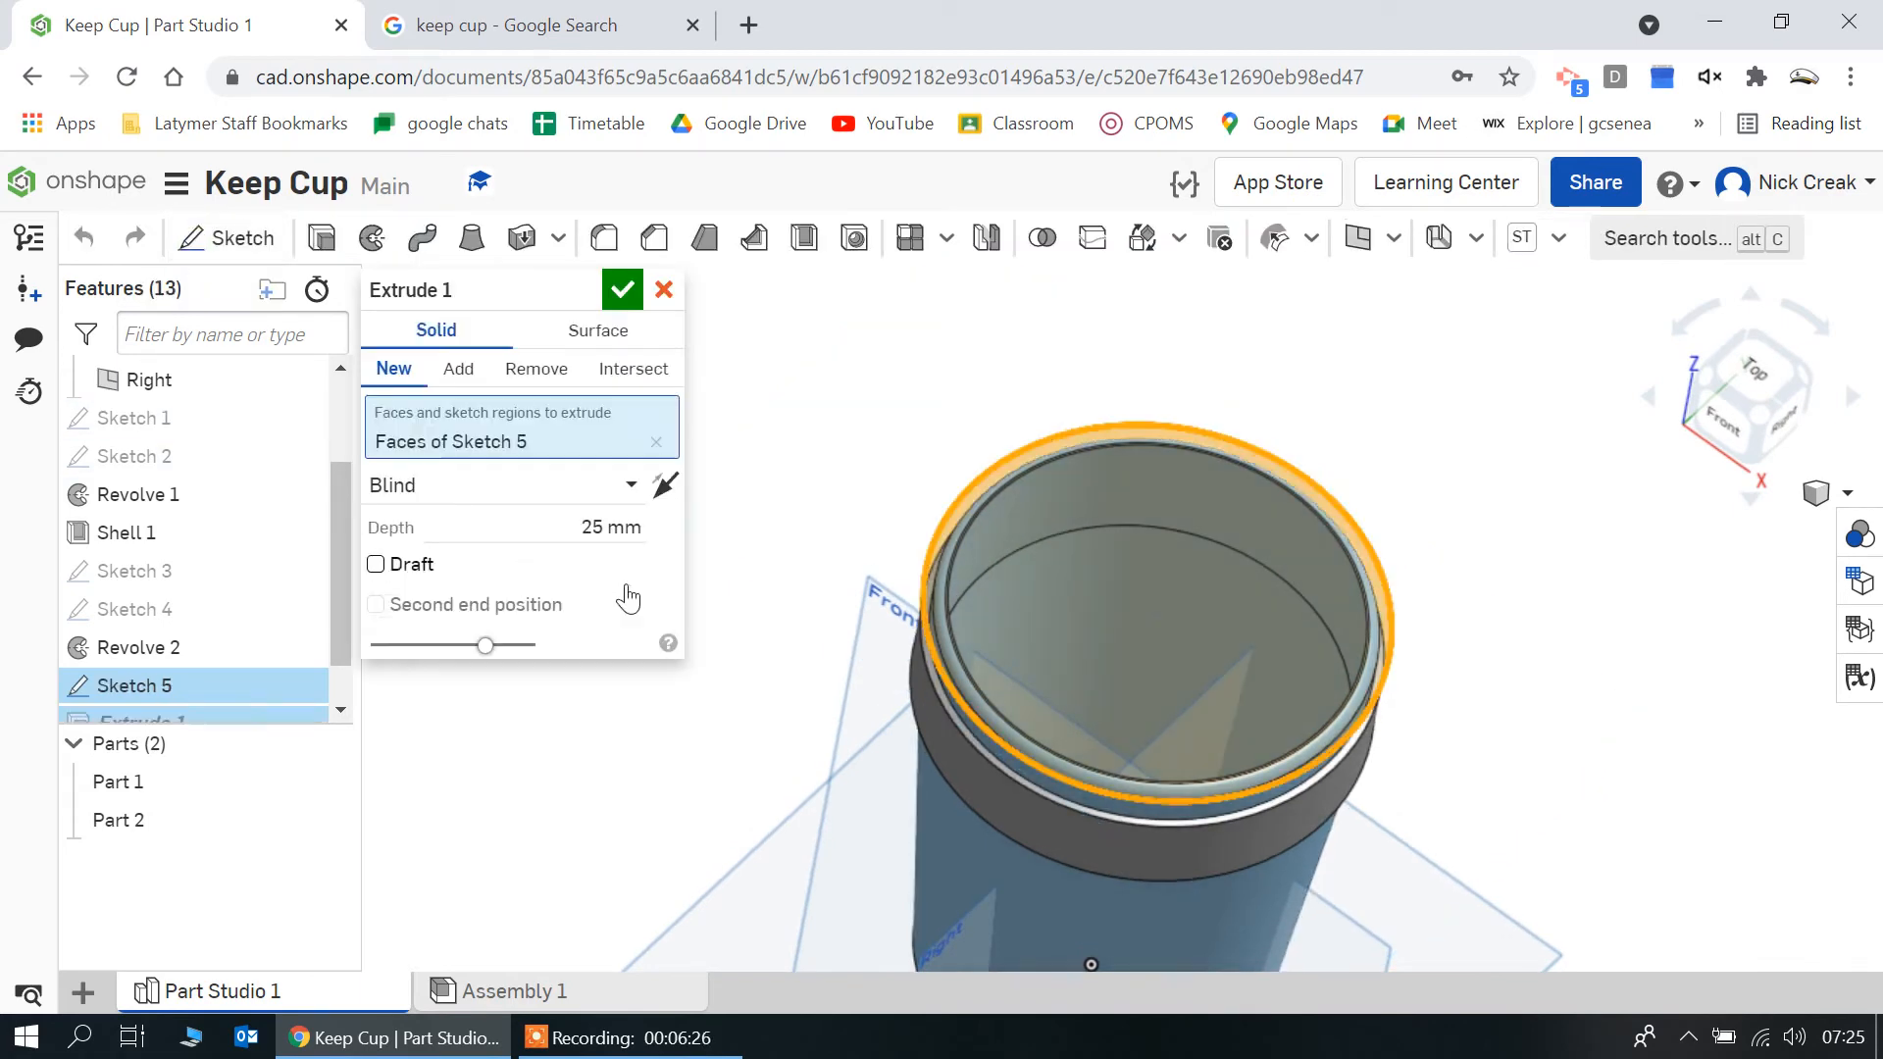
right_click_drag(802, 687, 820, 610)
left_click(1728, 421)
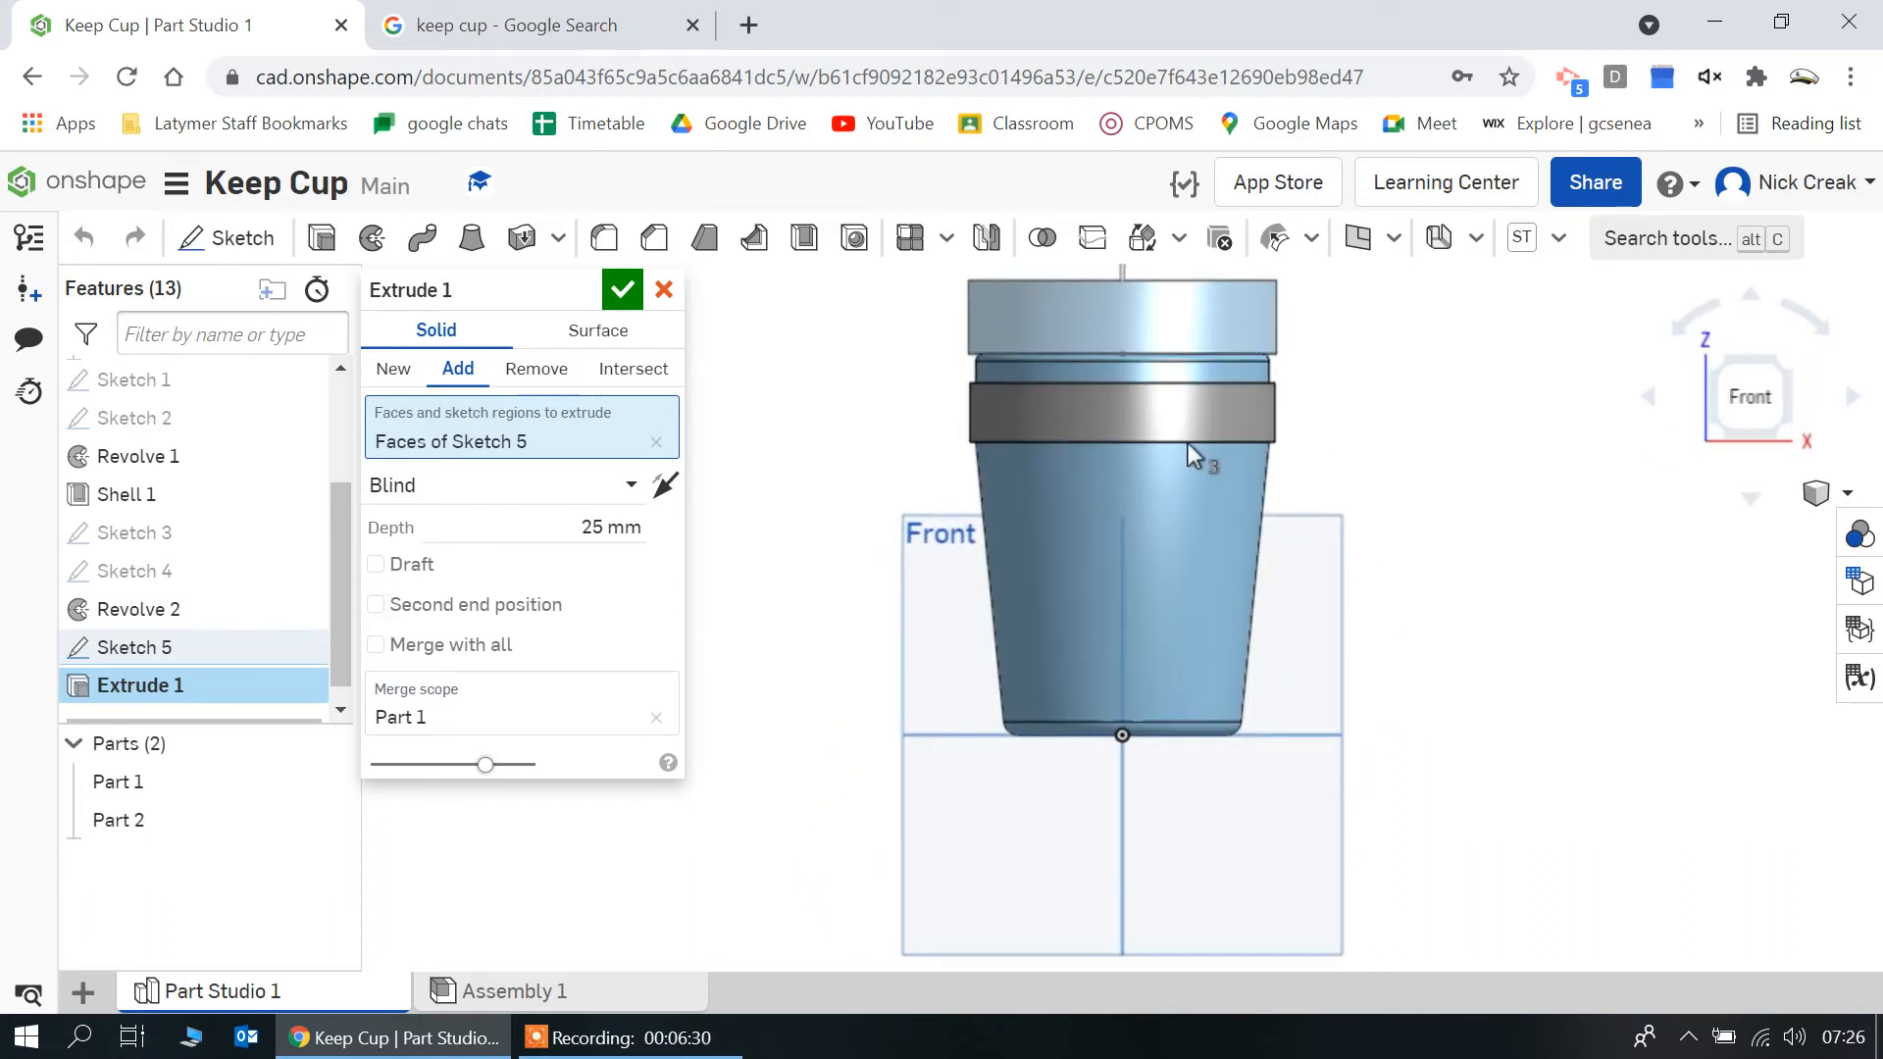
left_click(638, 536)
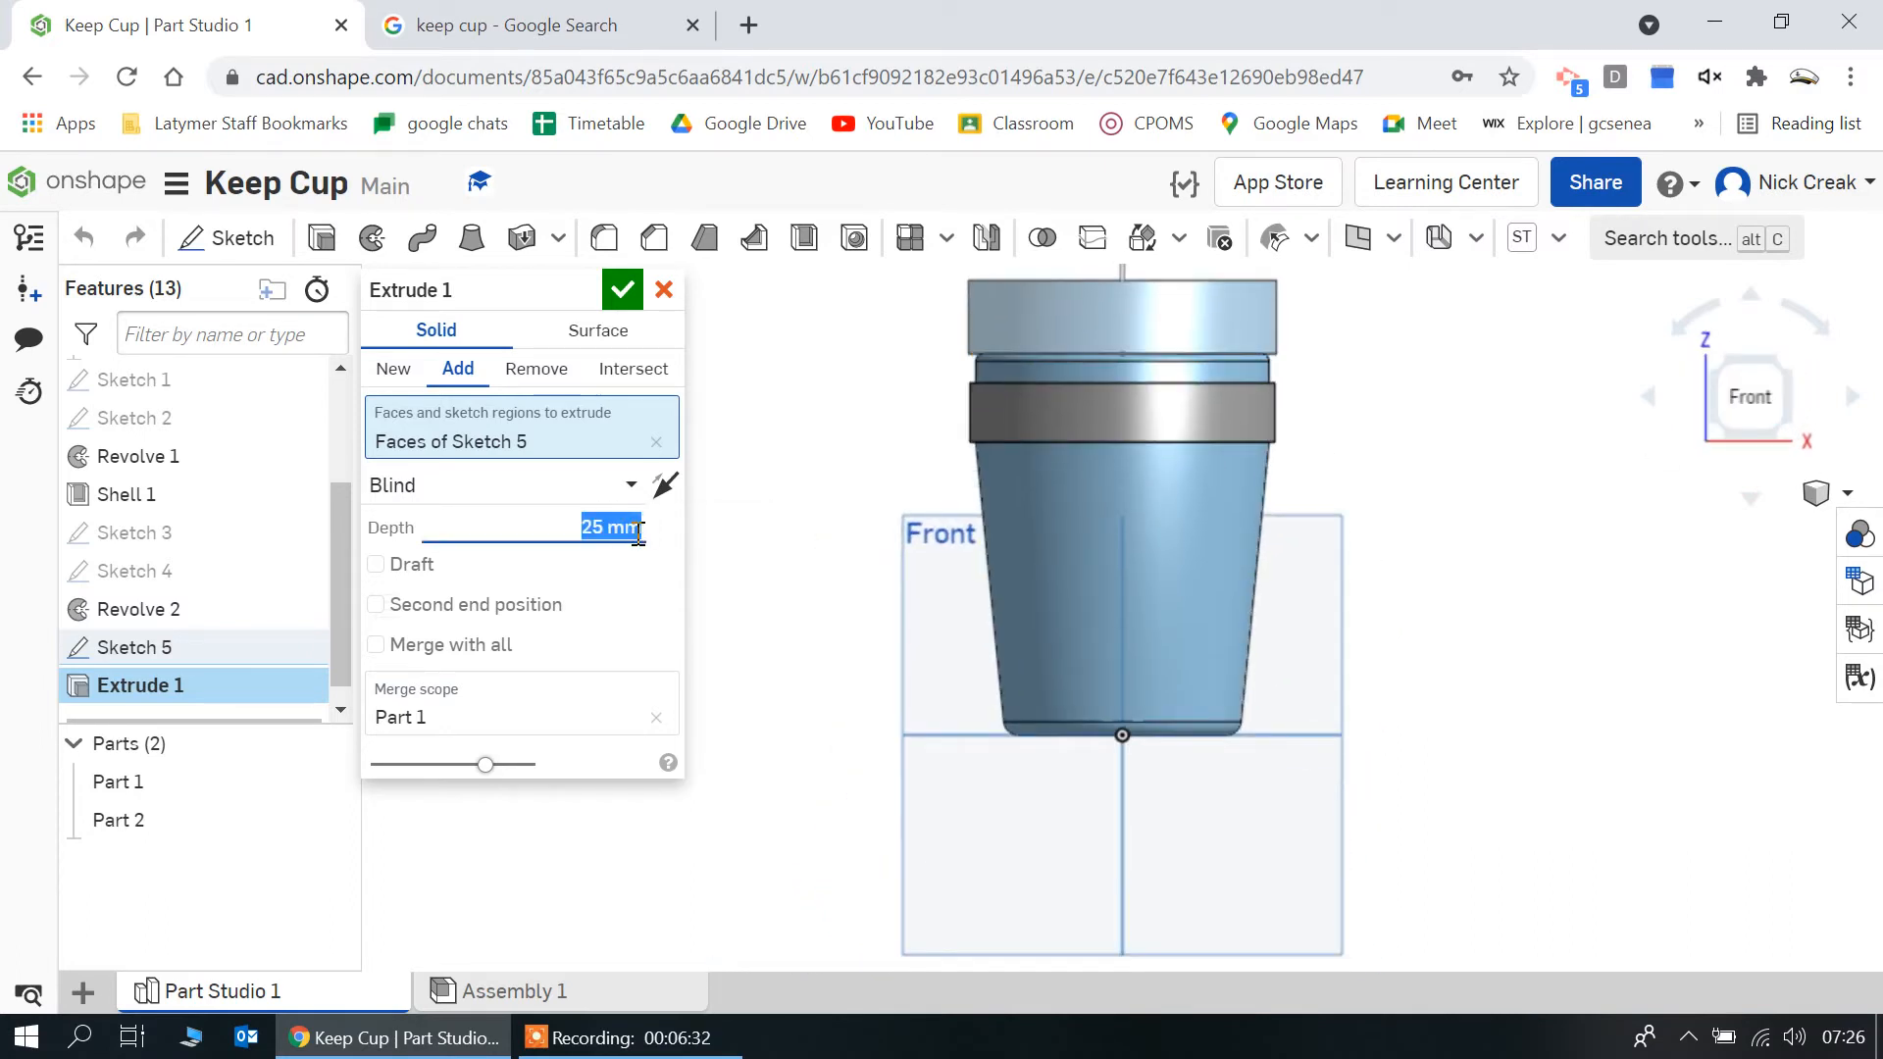
type("10")
key("Return")
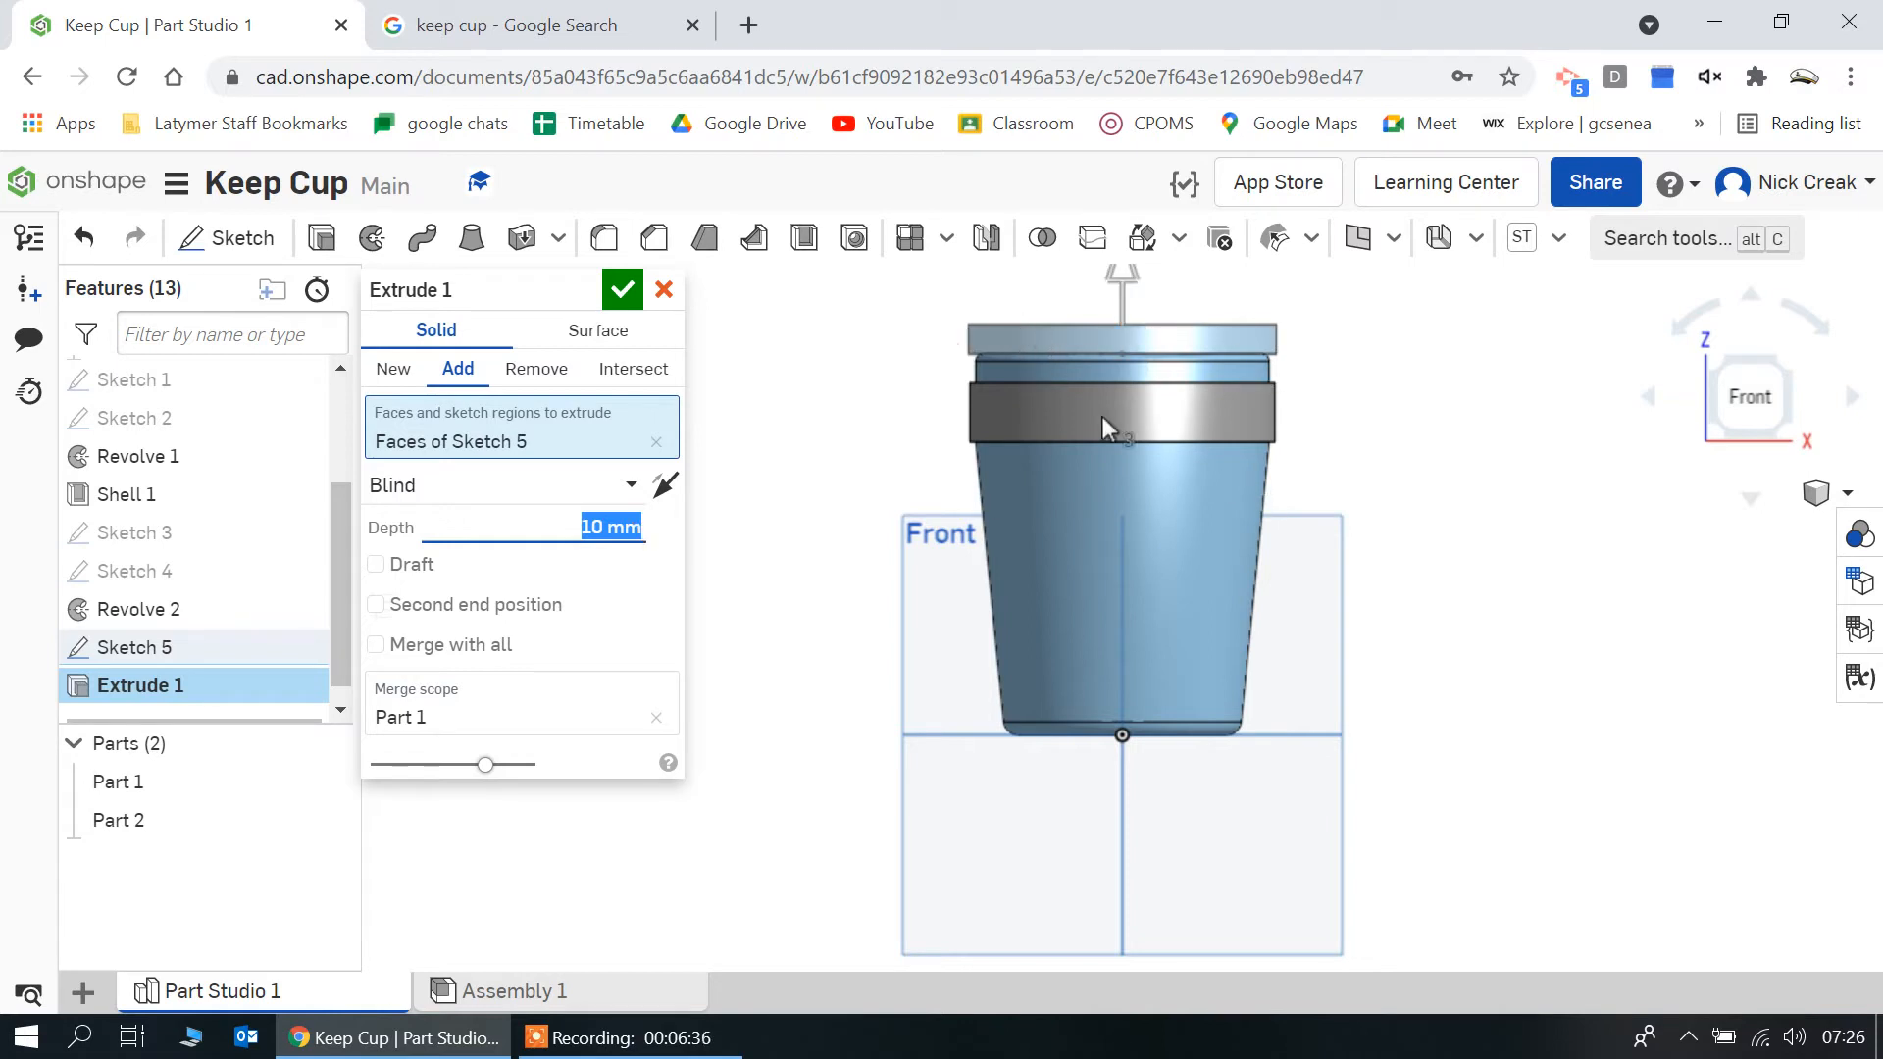
left_click(393, 371)
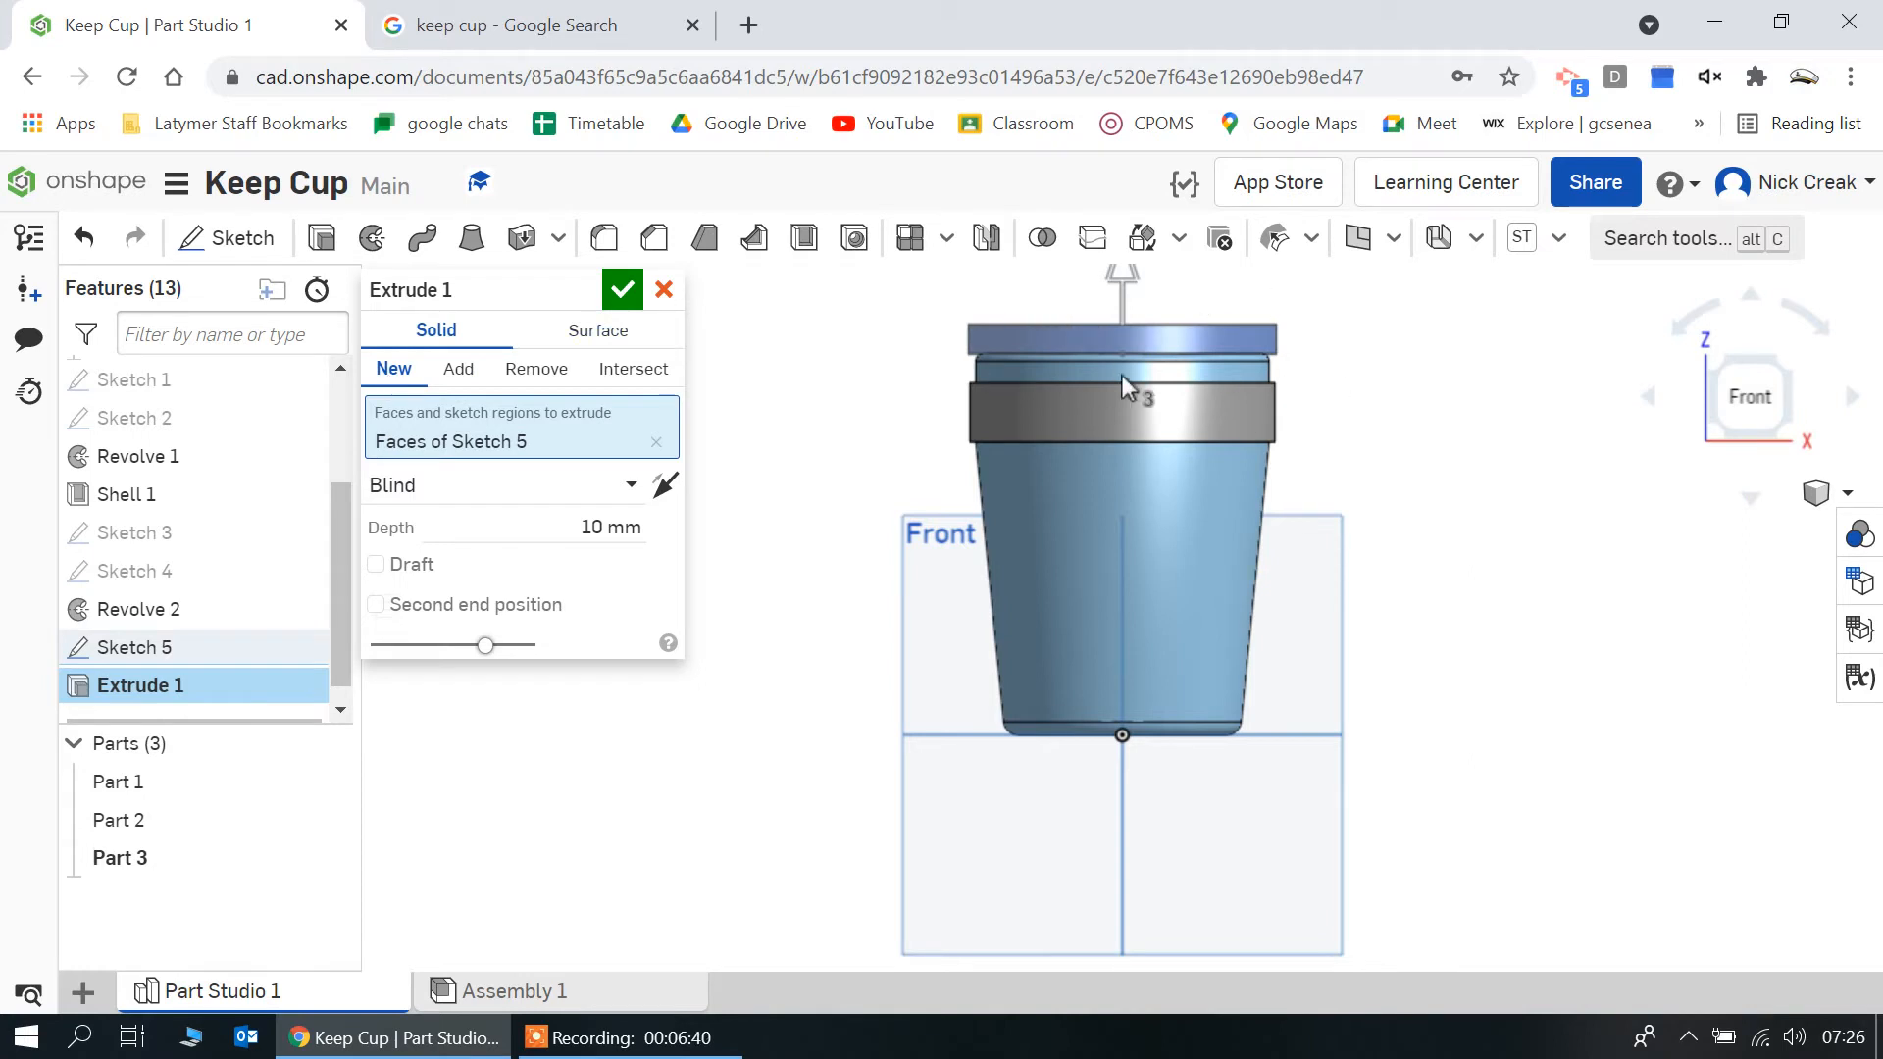
left_click(620, 290)
Hide the cup body, Part 1, and the band, Part 2, keeping only the lid disc, Part 3, displayed
right_click_drag(819, 520, 789, 330)
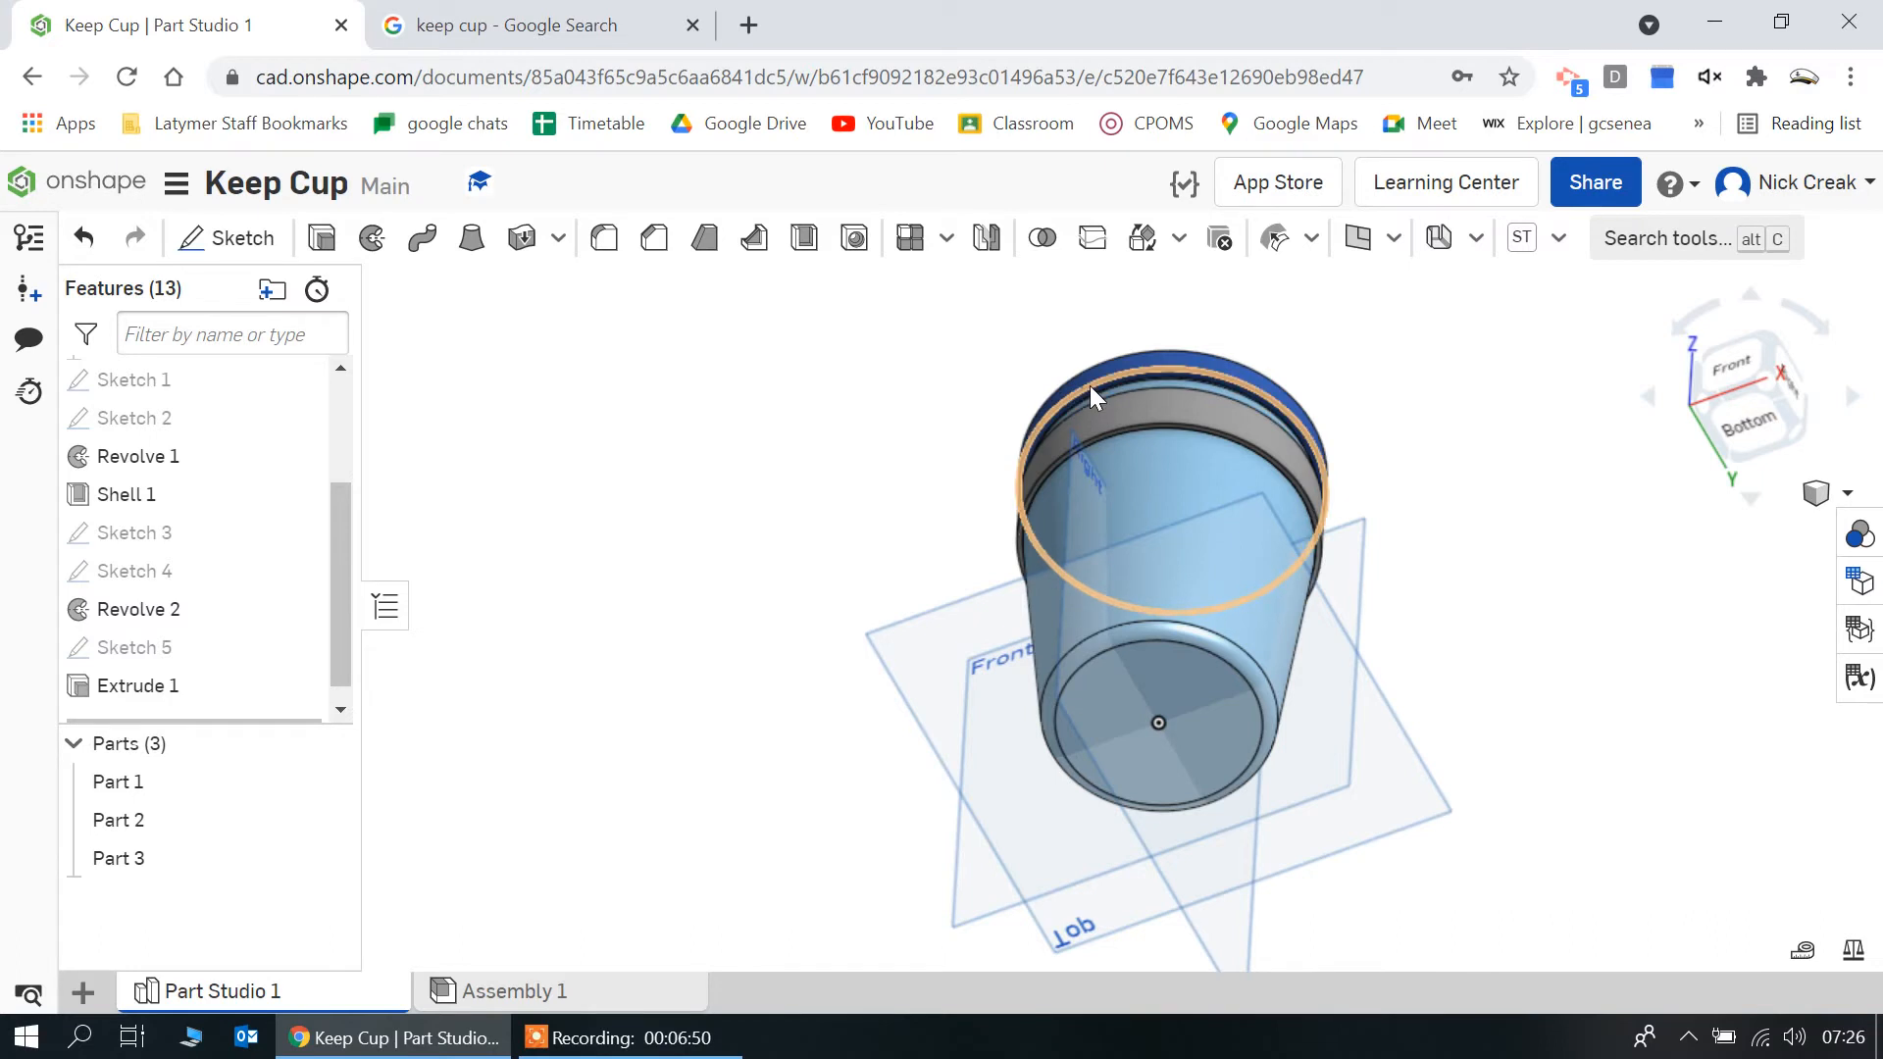
right_click_drag(1075, 414, 1065, 504)
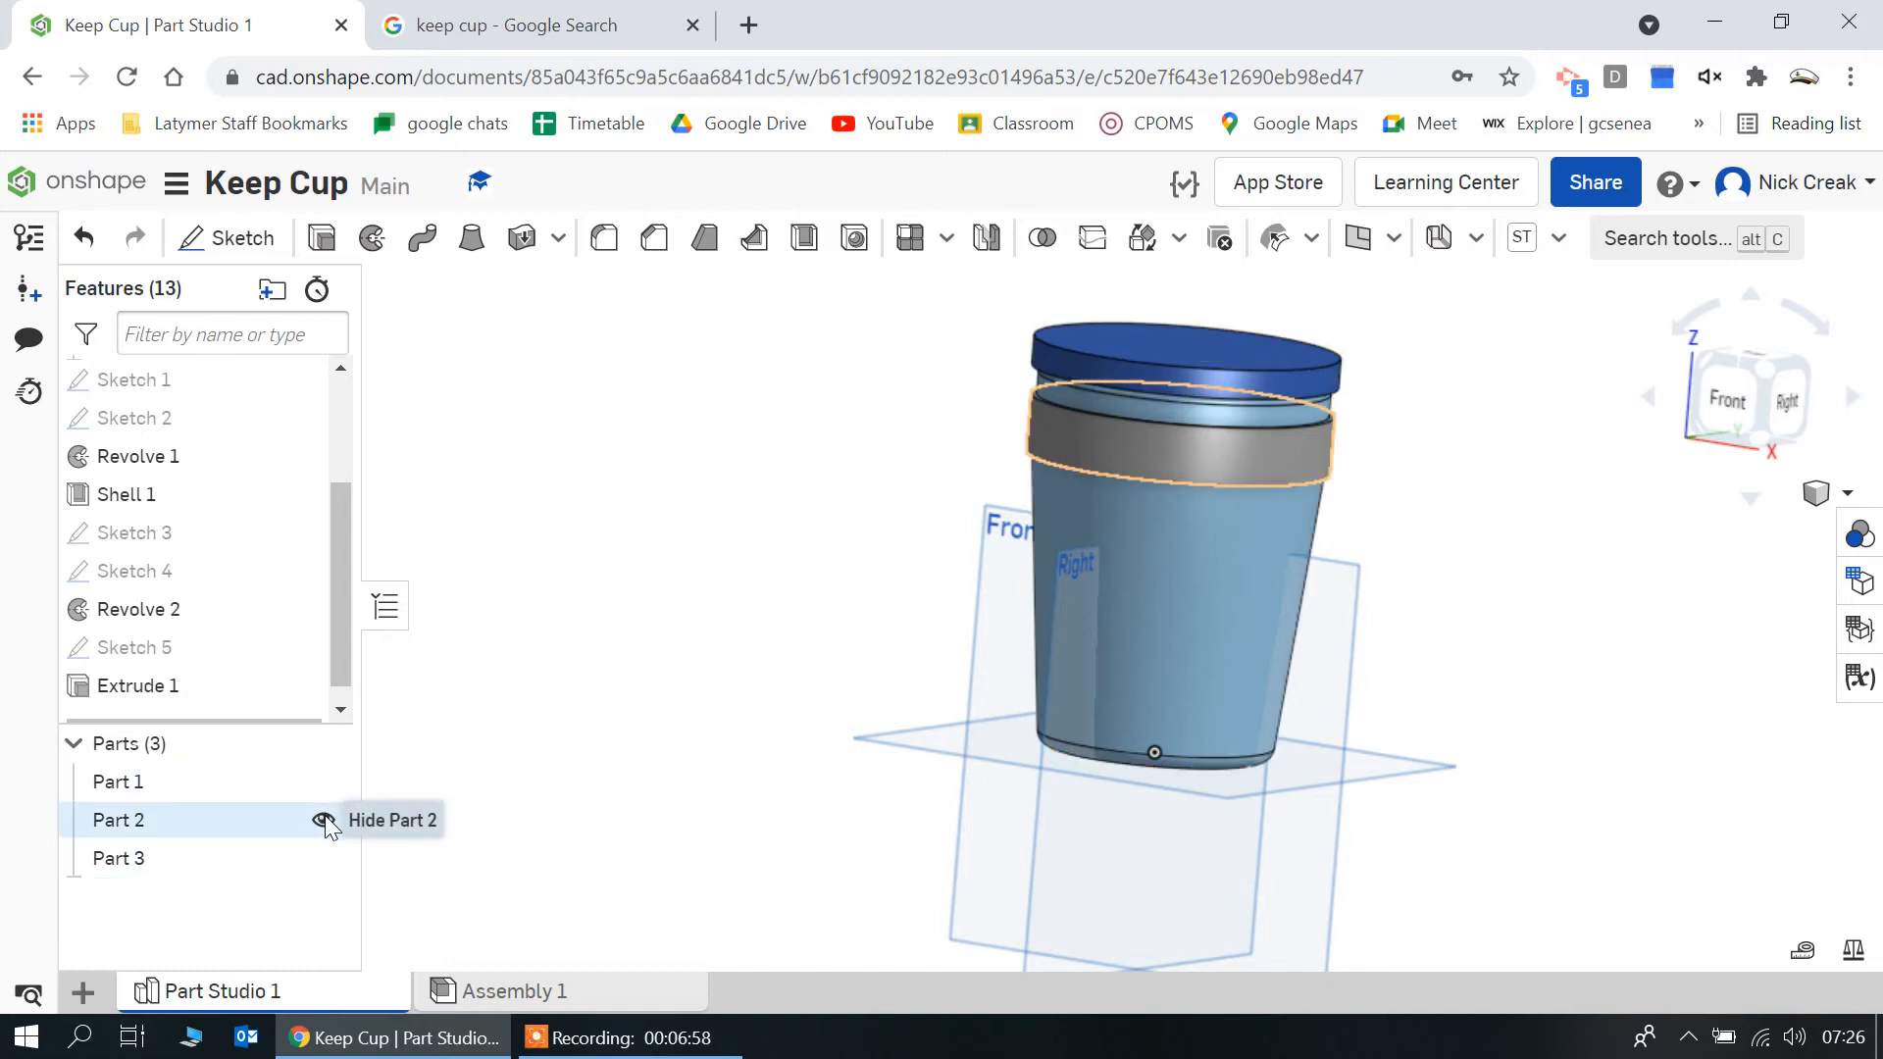
left_click(323, 820)
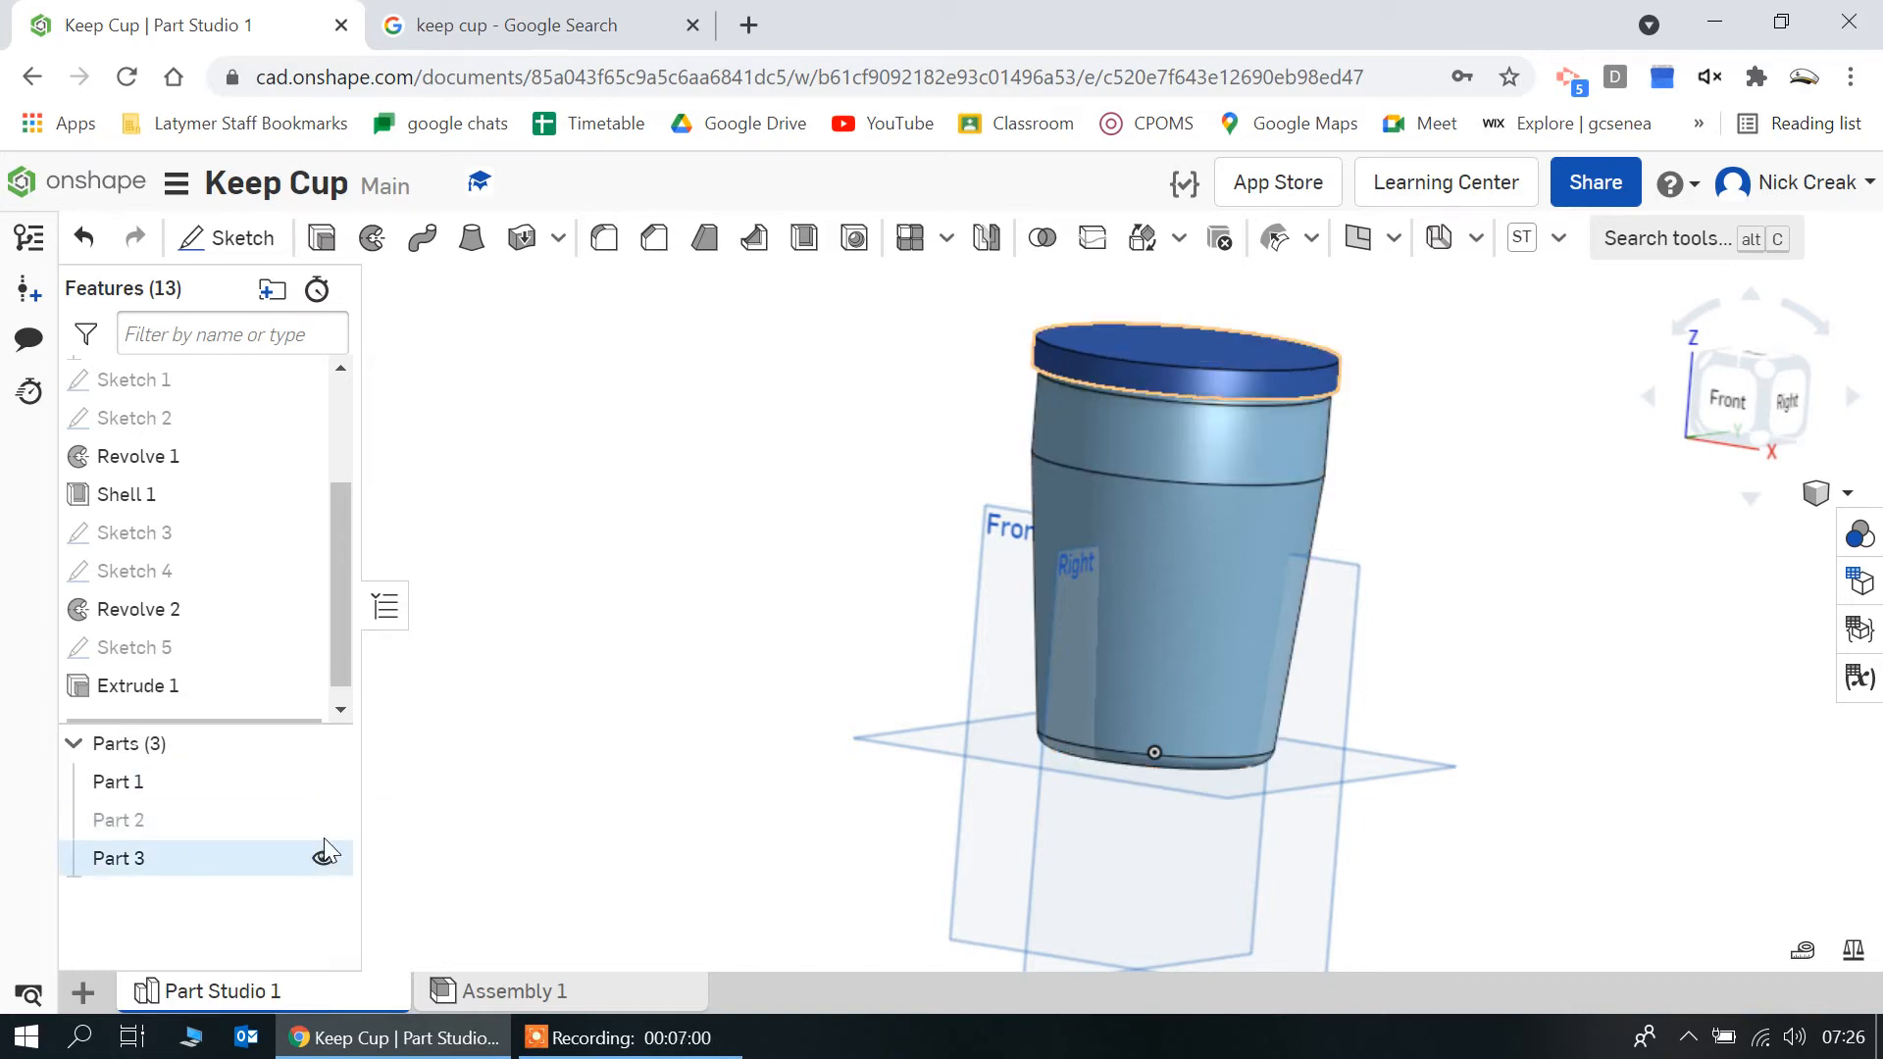
left_click(323, 859)
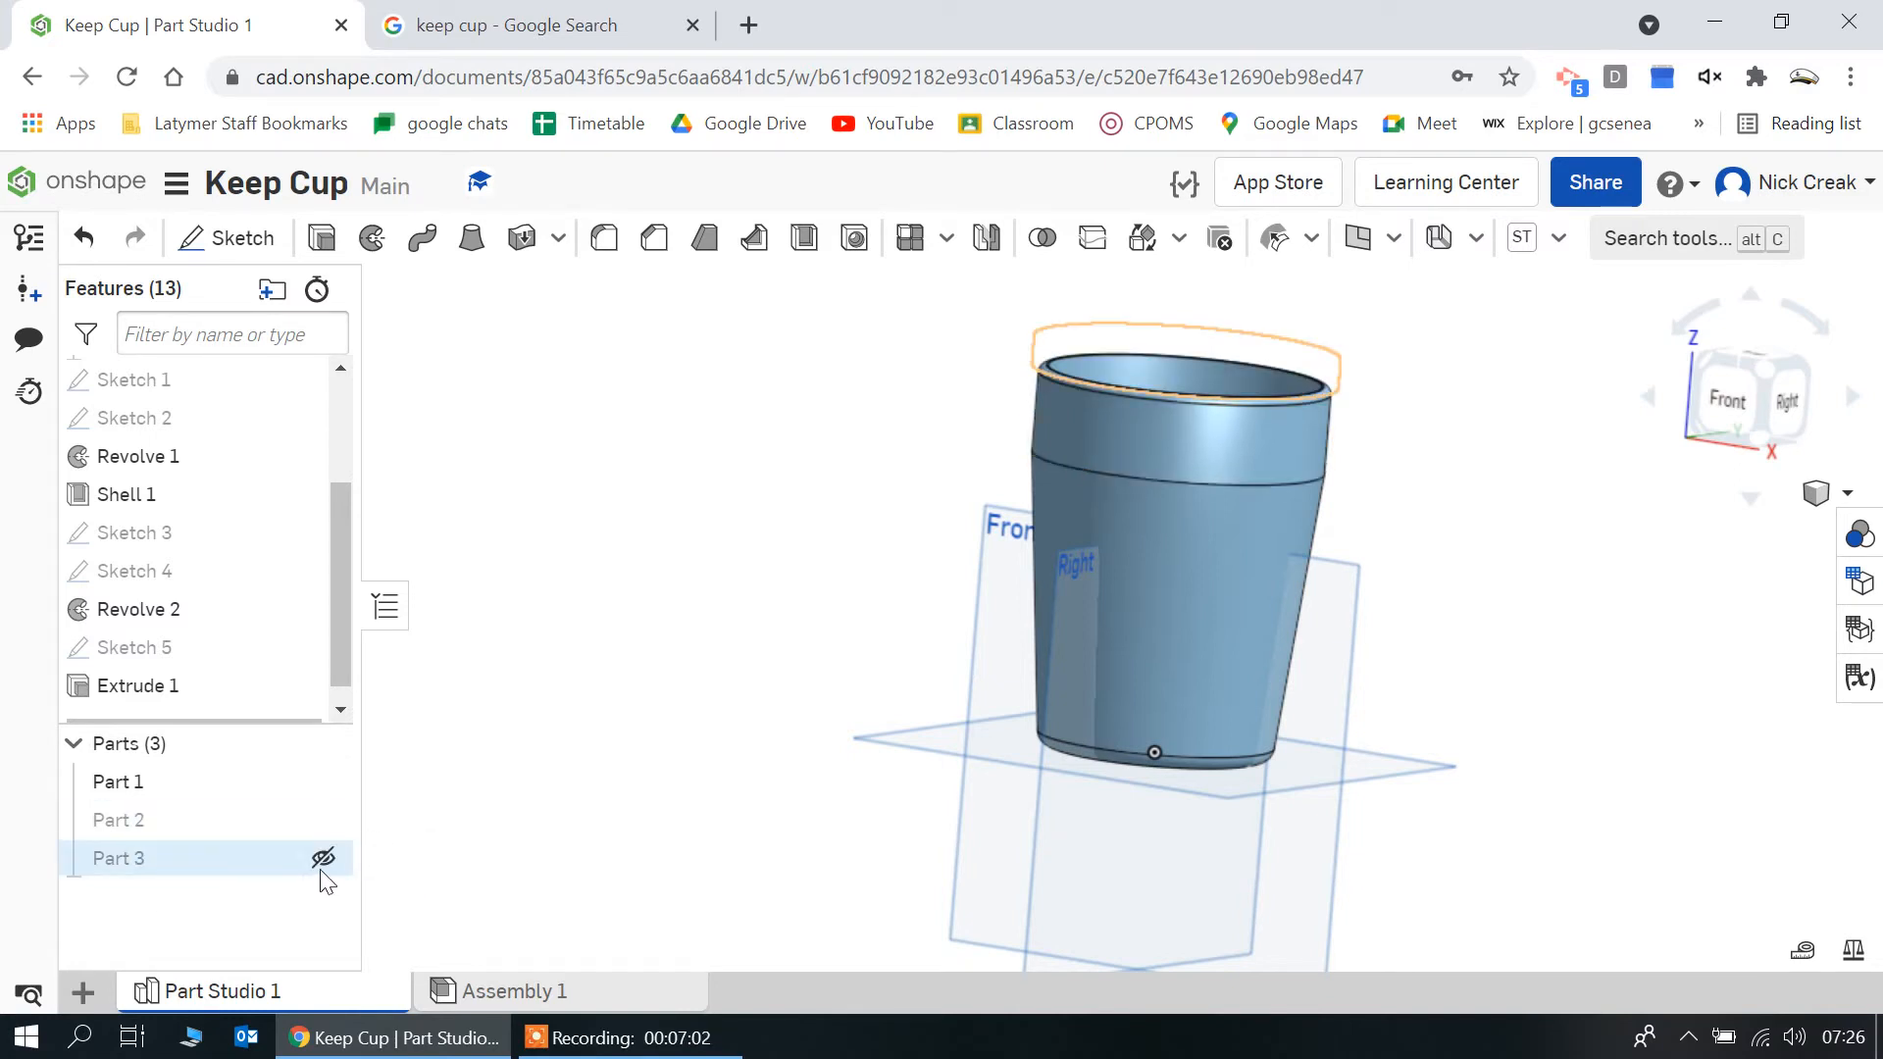
left_click(324, 859)
left_click(323, 781)
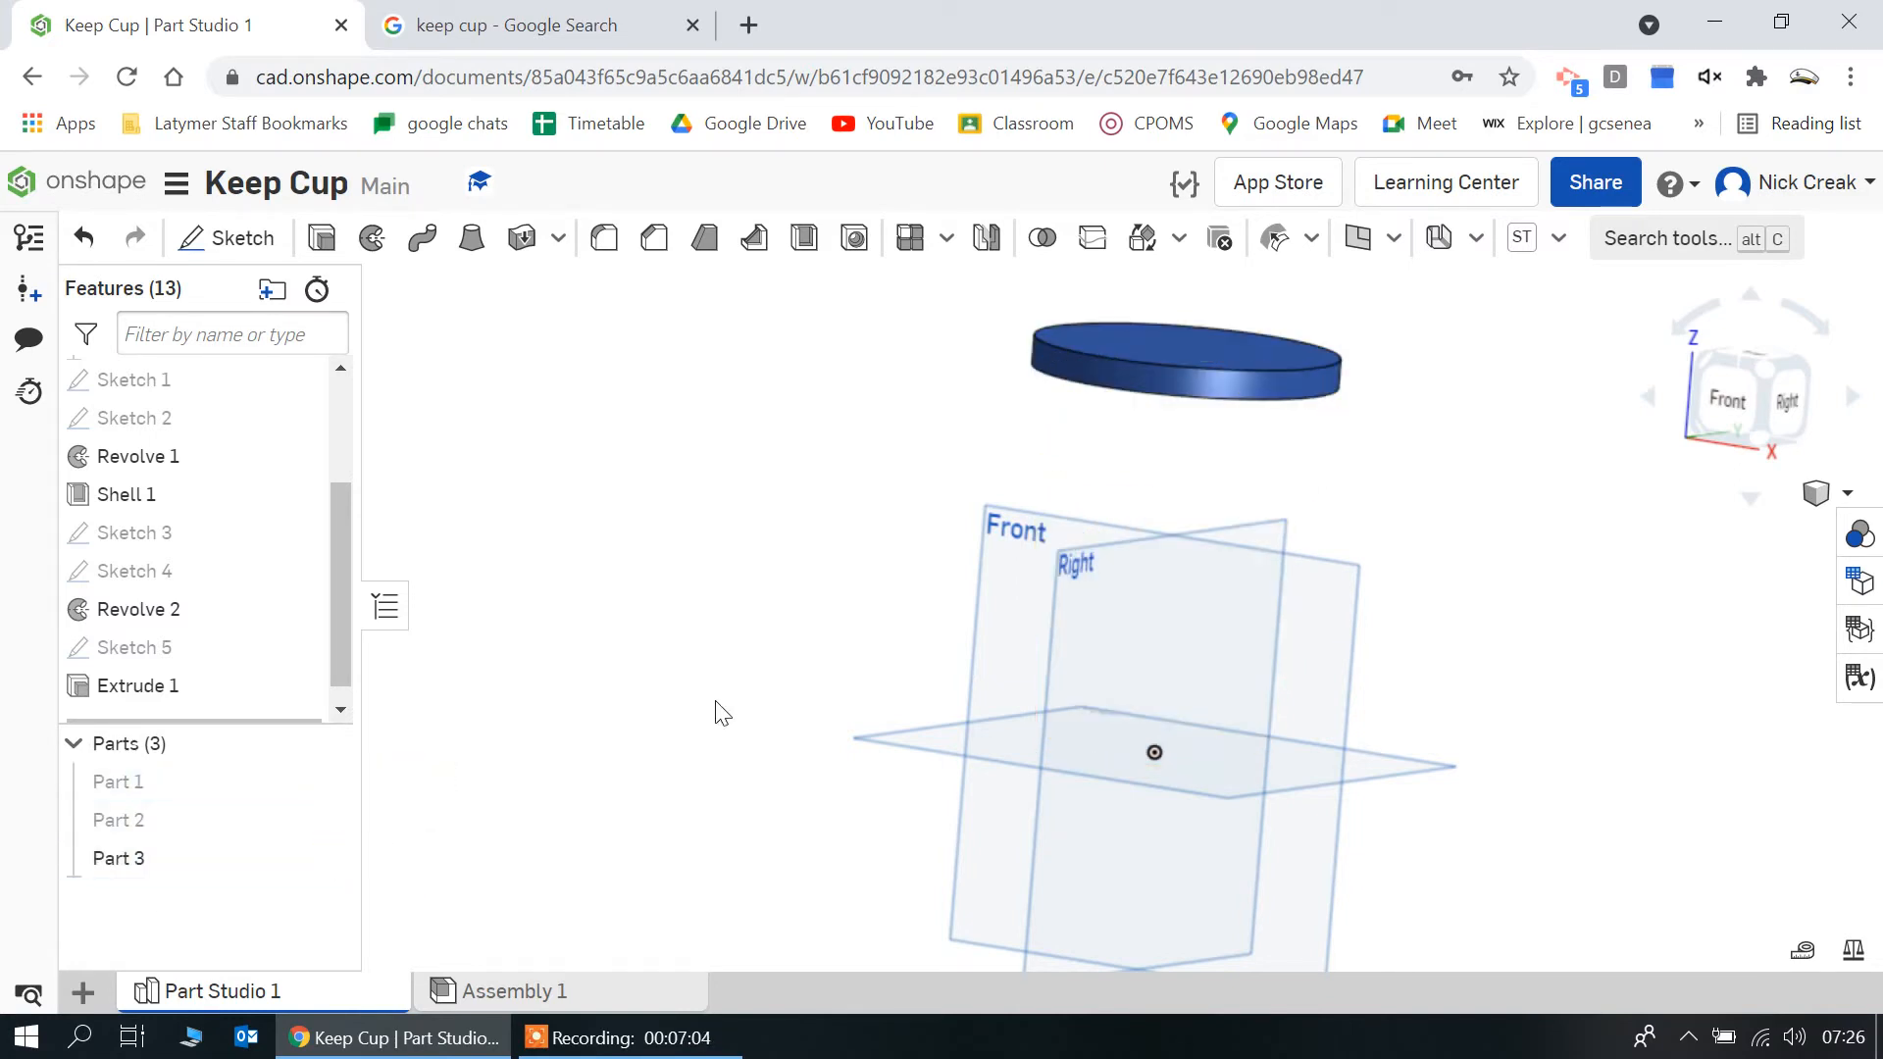
Start a new sketch on the underside of the lid disc, viewed from the bottom
right_click_drag(715, 700, 710, 618)
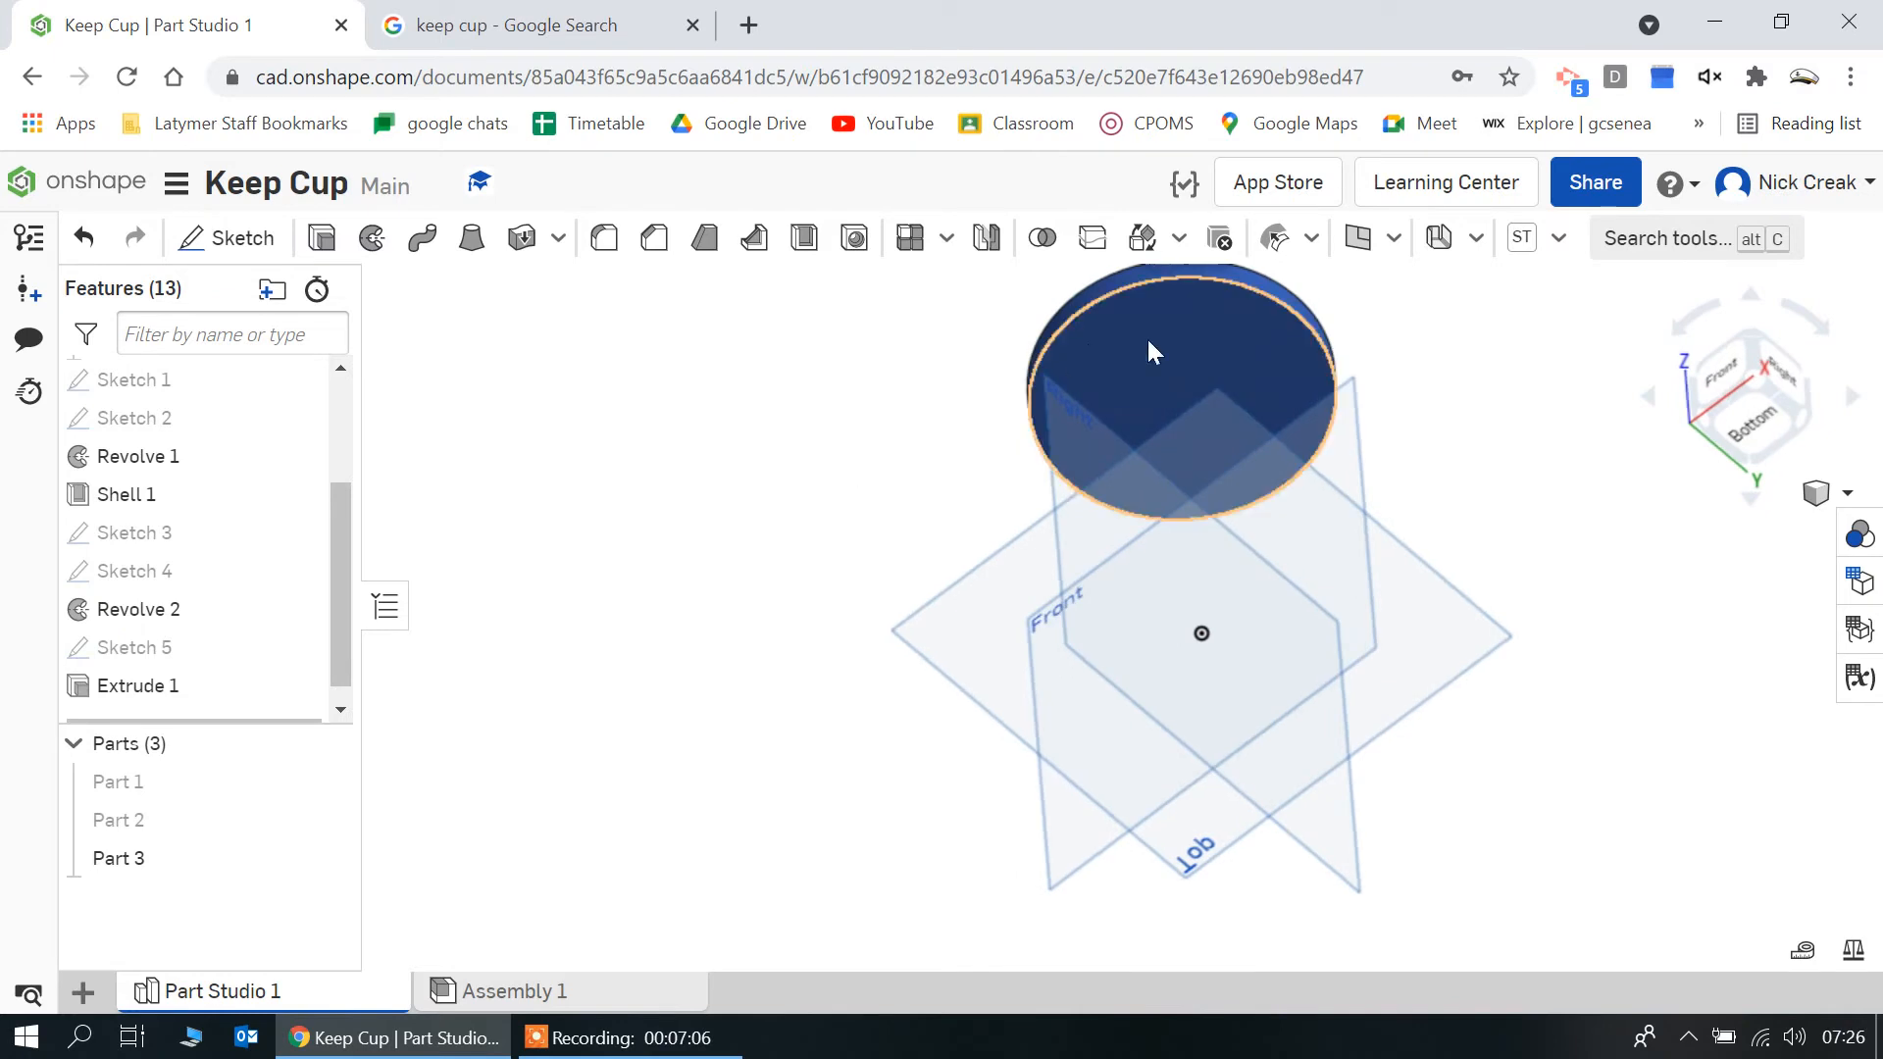
left_click(1089, 345)
left_click(236, 238)
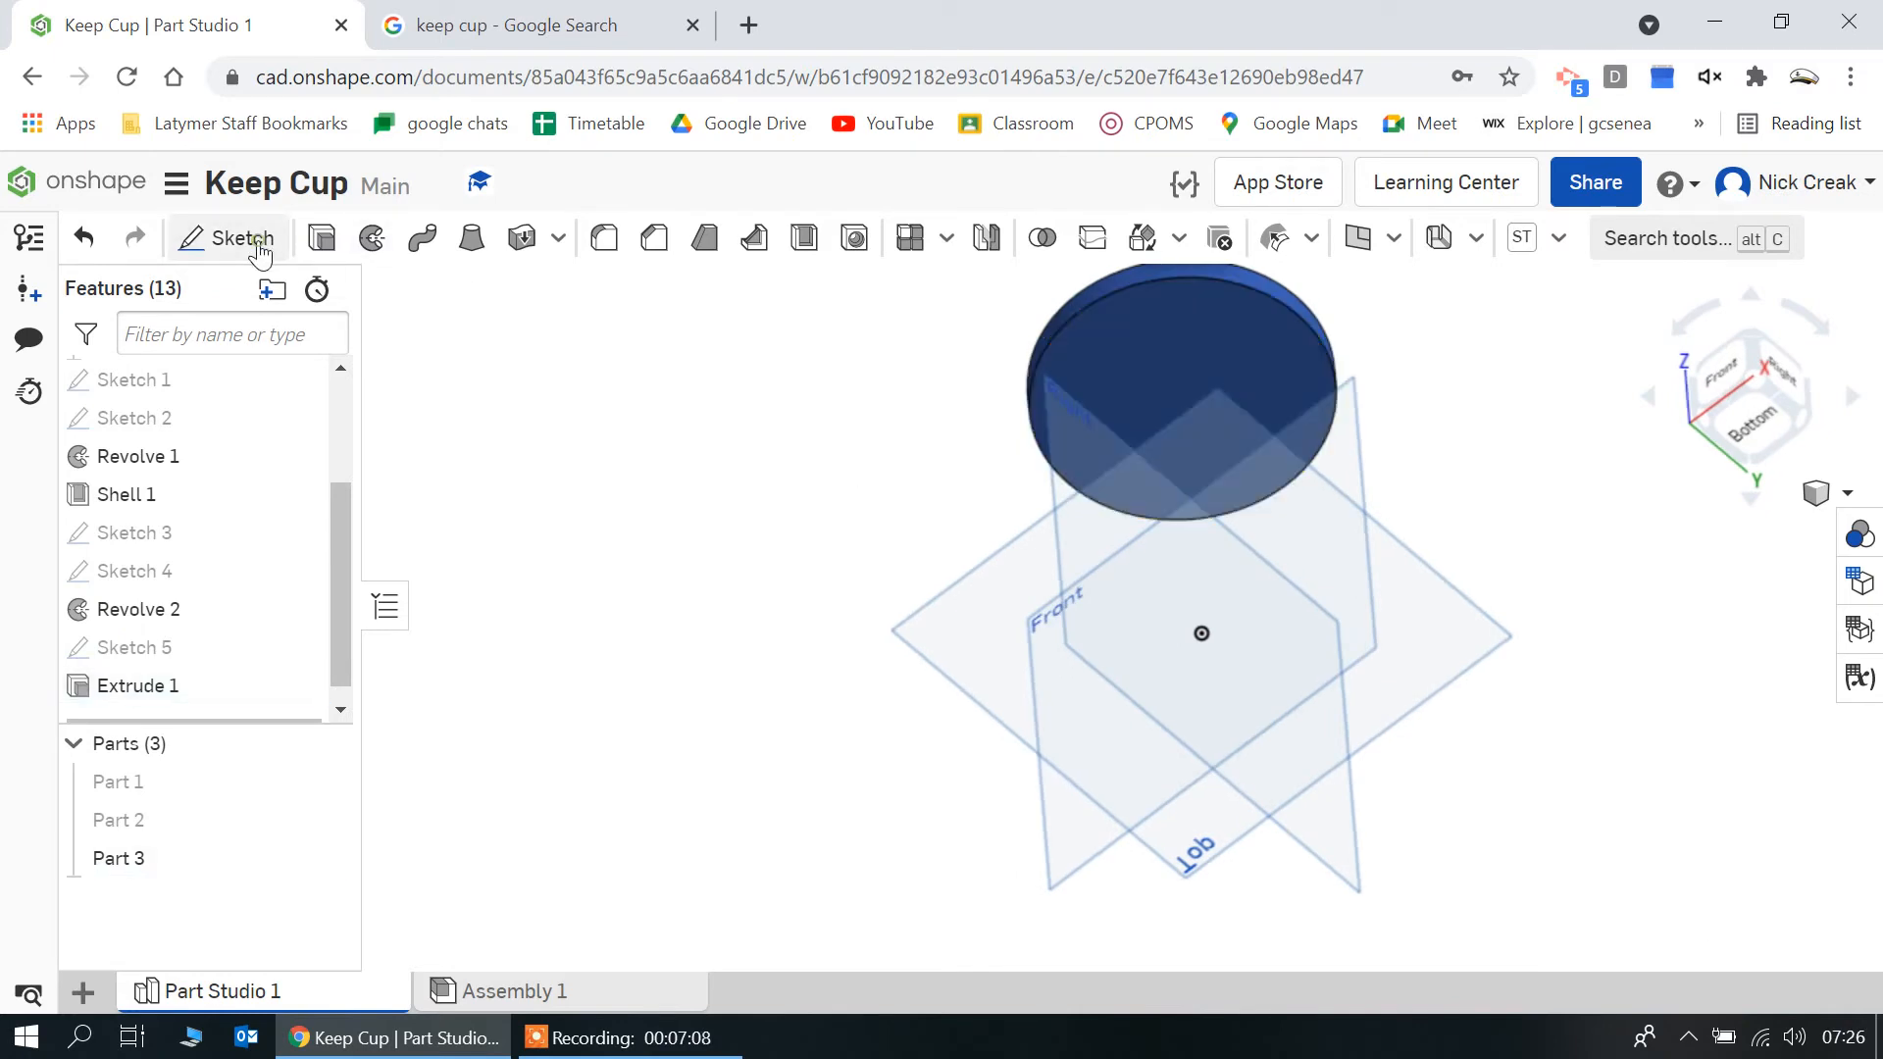
left_click(1739, 429)
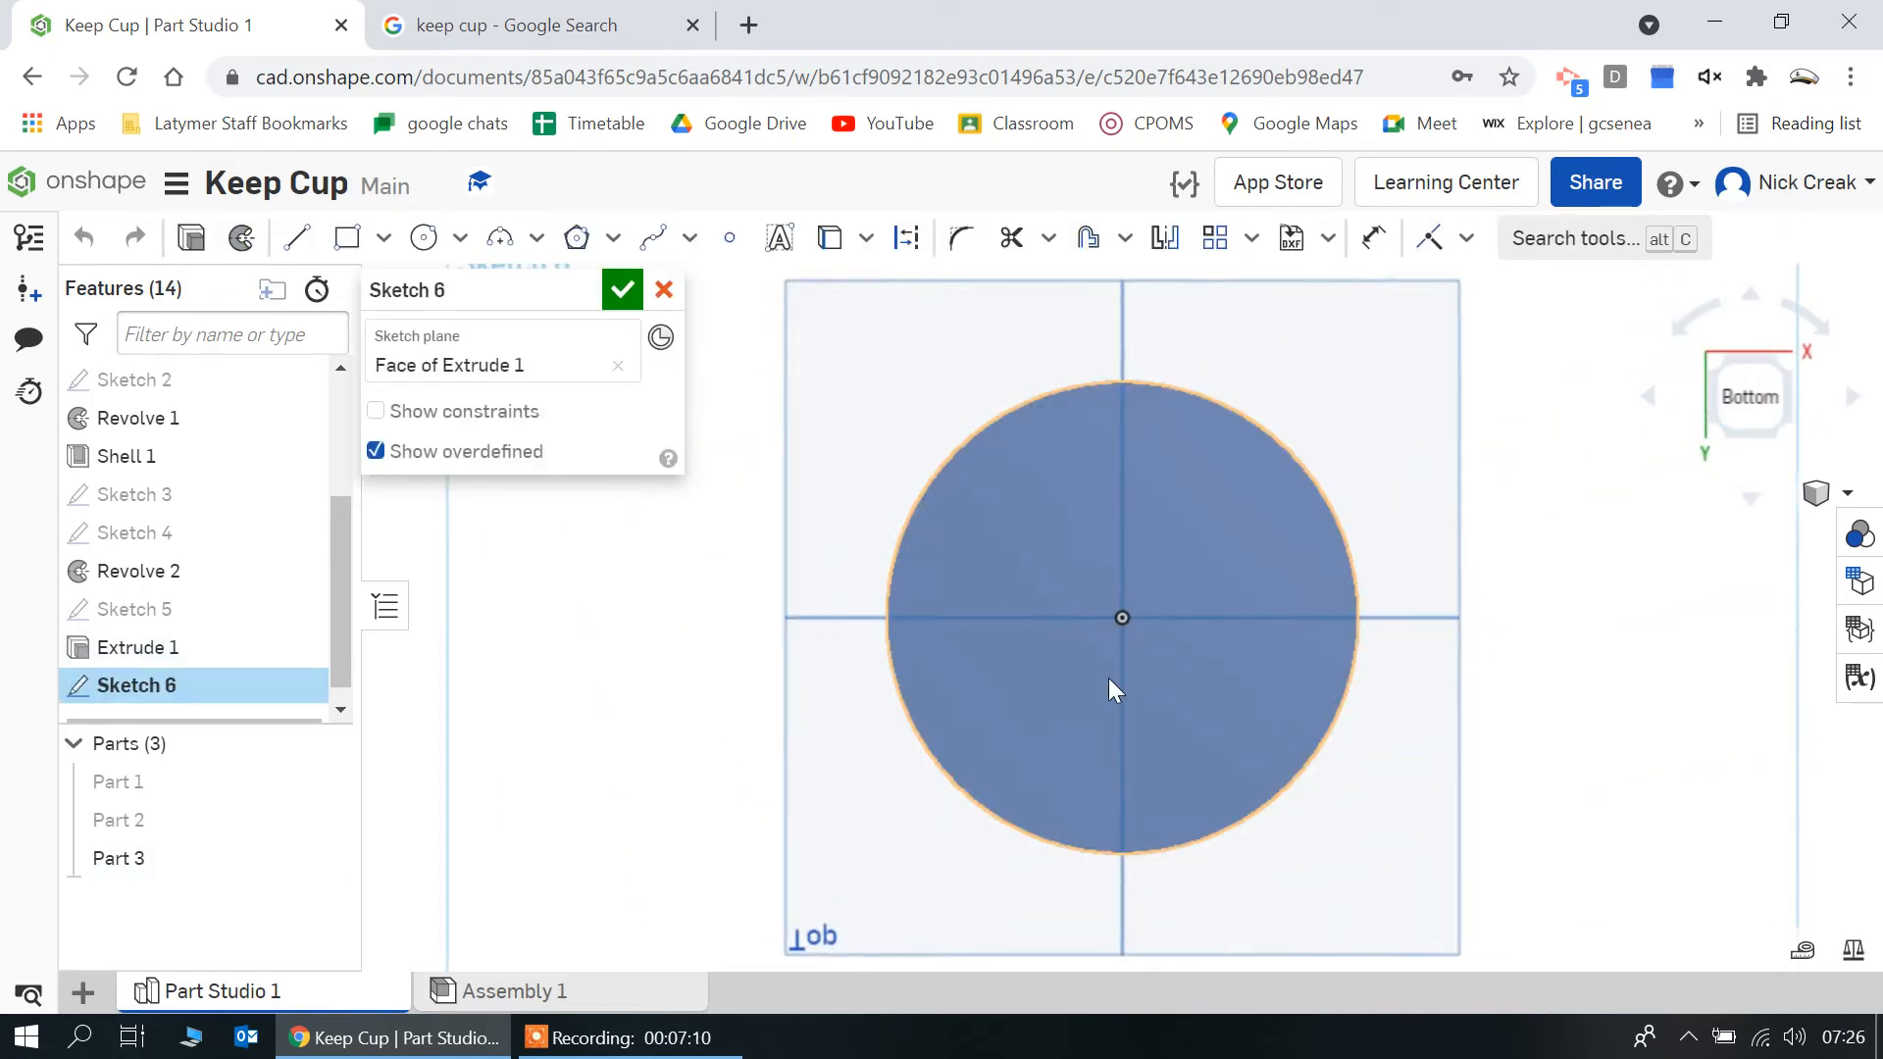
Draw a 100 mm diameter circle centred on the origin and a second concentric circle matching the lid's outer edge
left_click(425, 241)
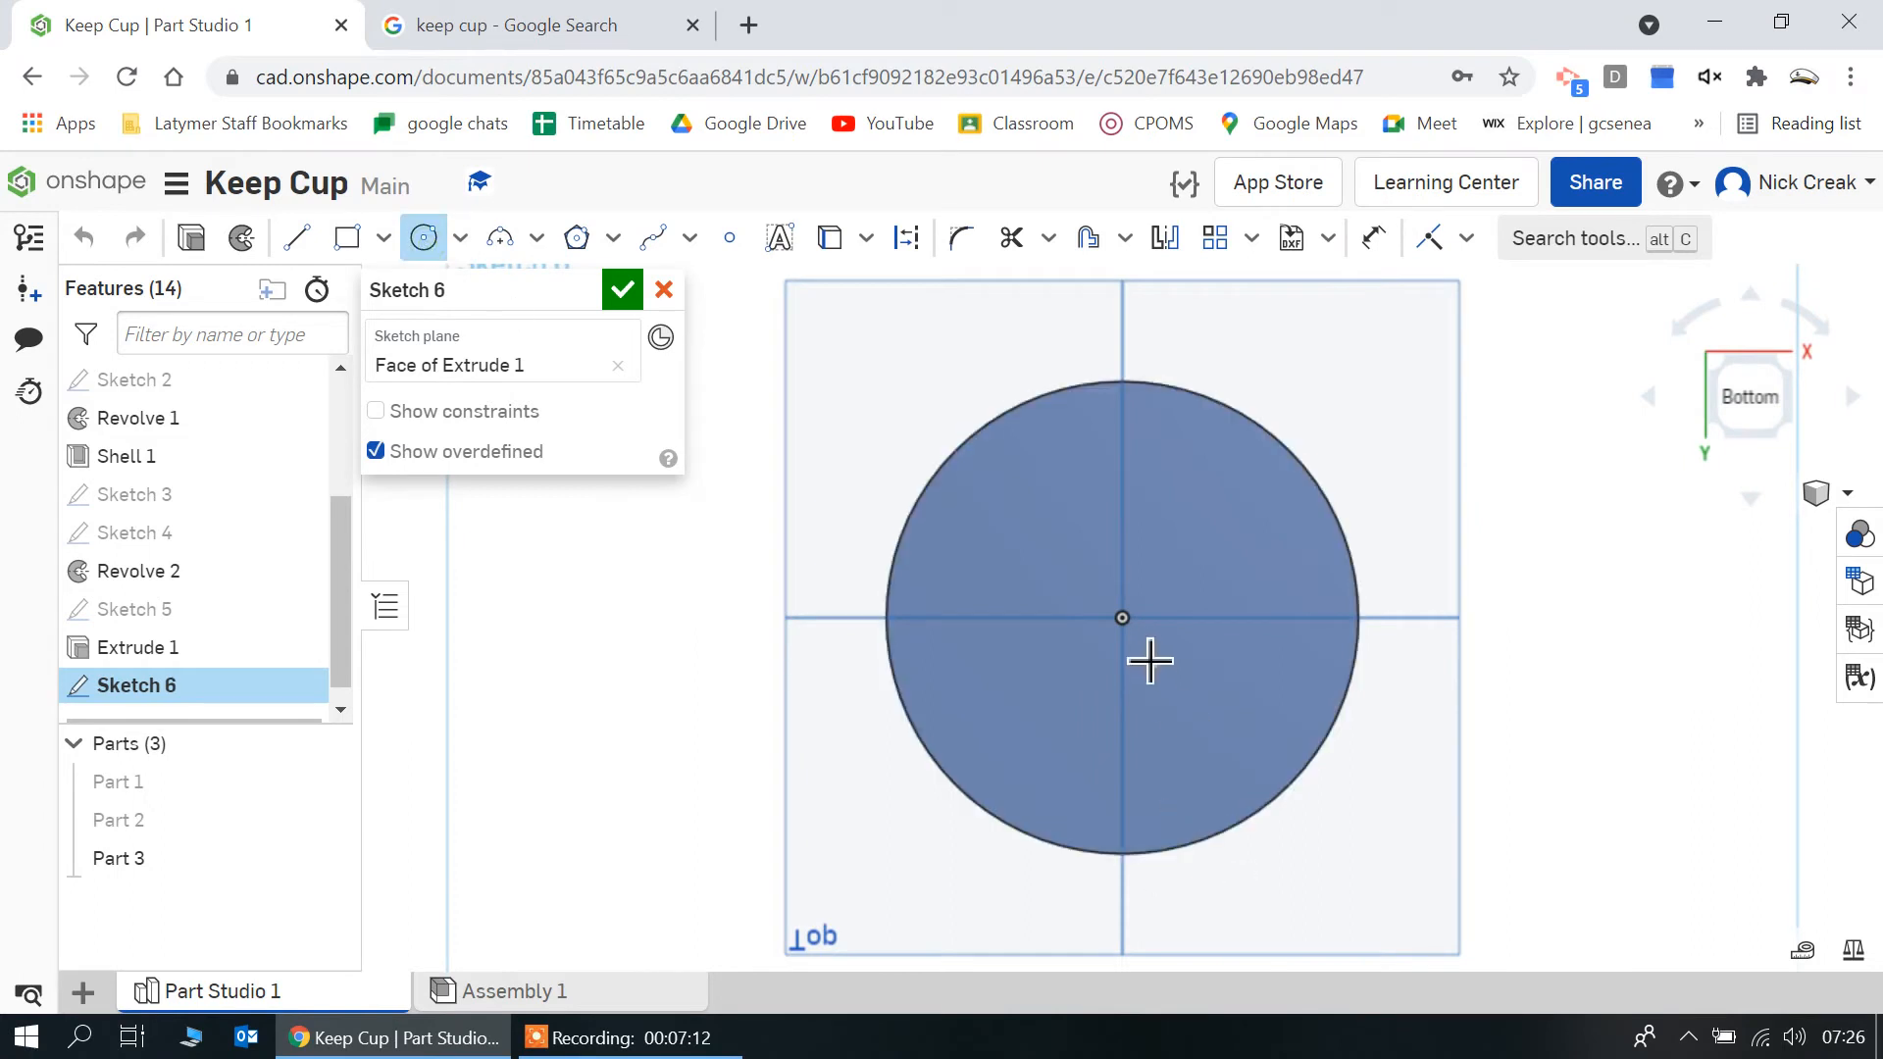
left_click(1135, 628)
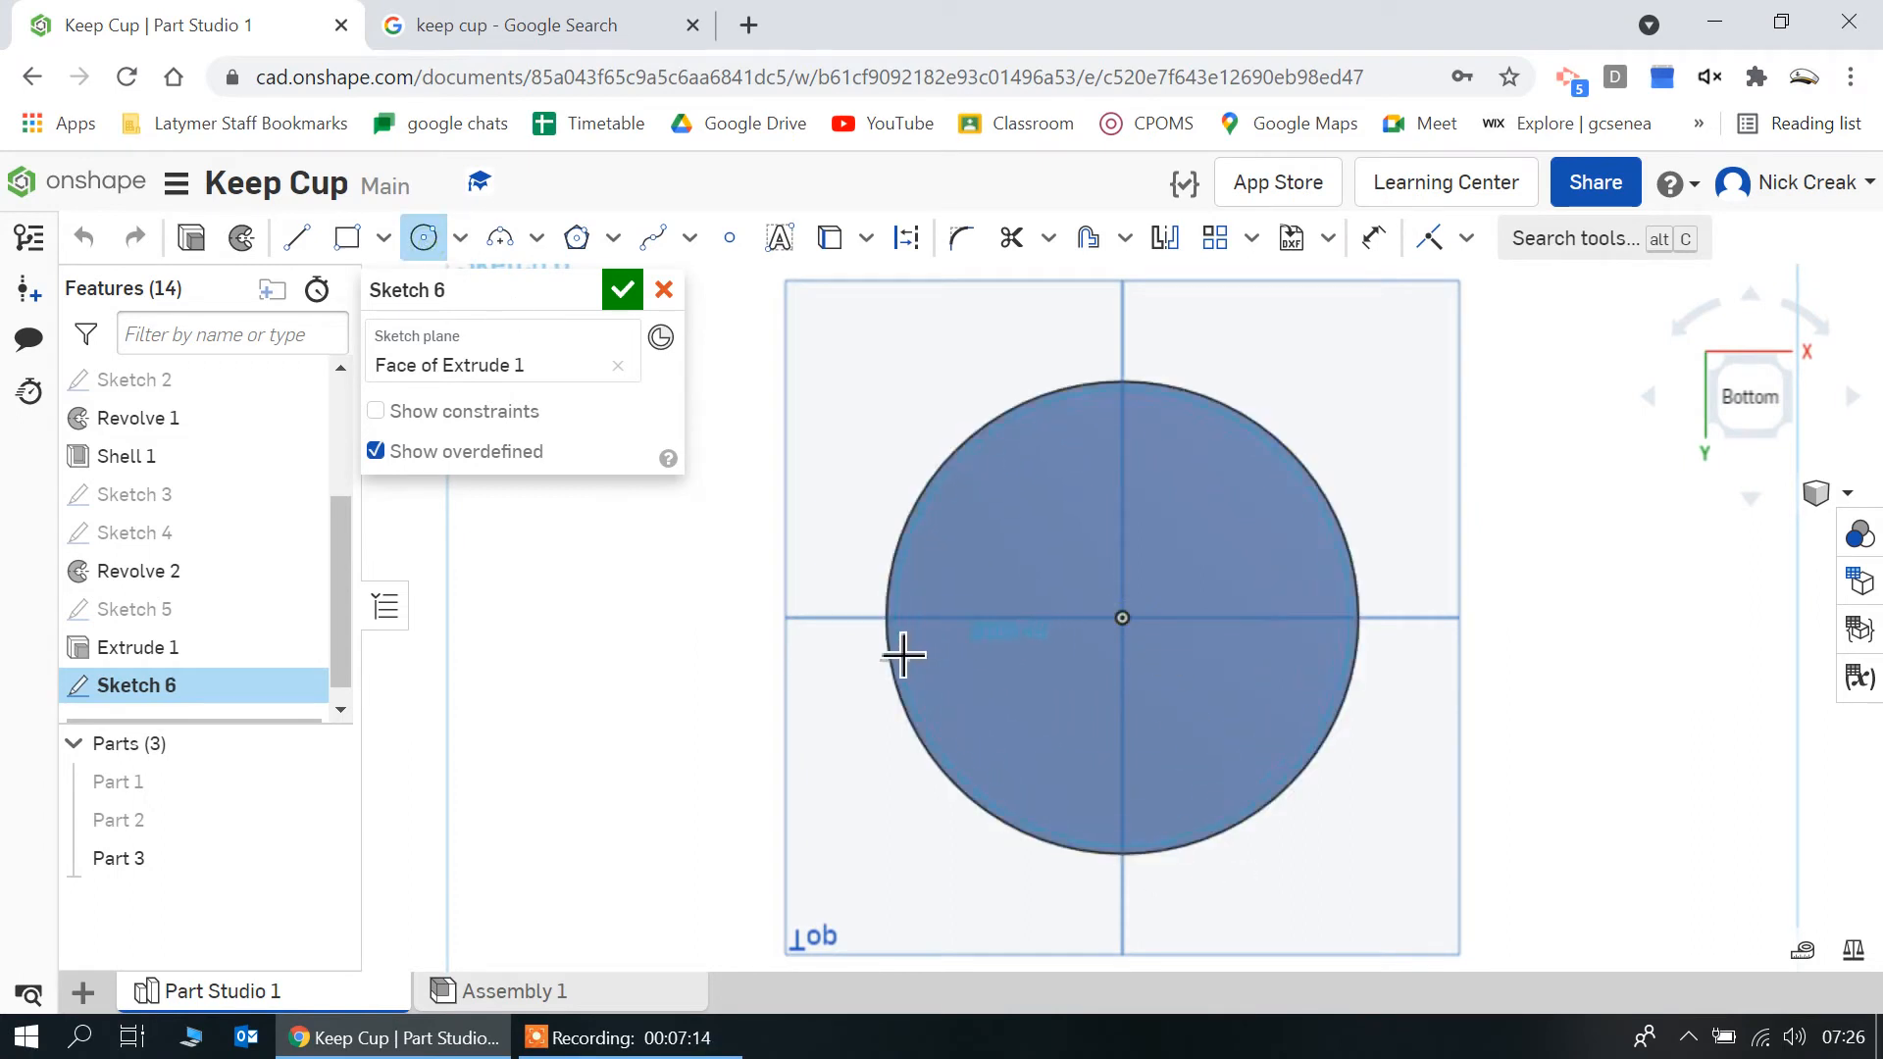
left_click(827, 665)
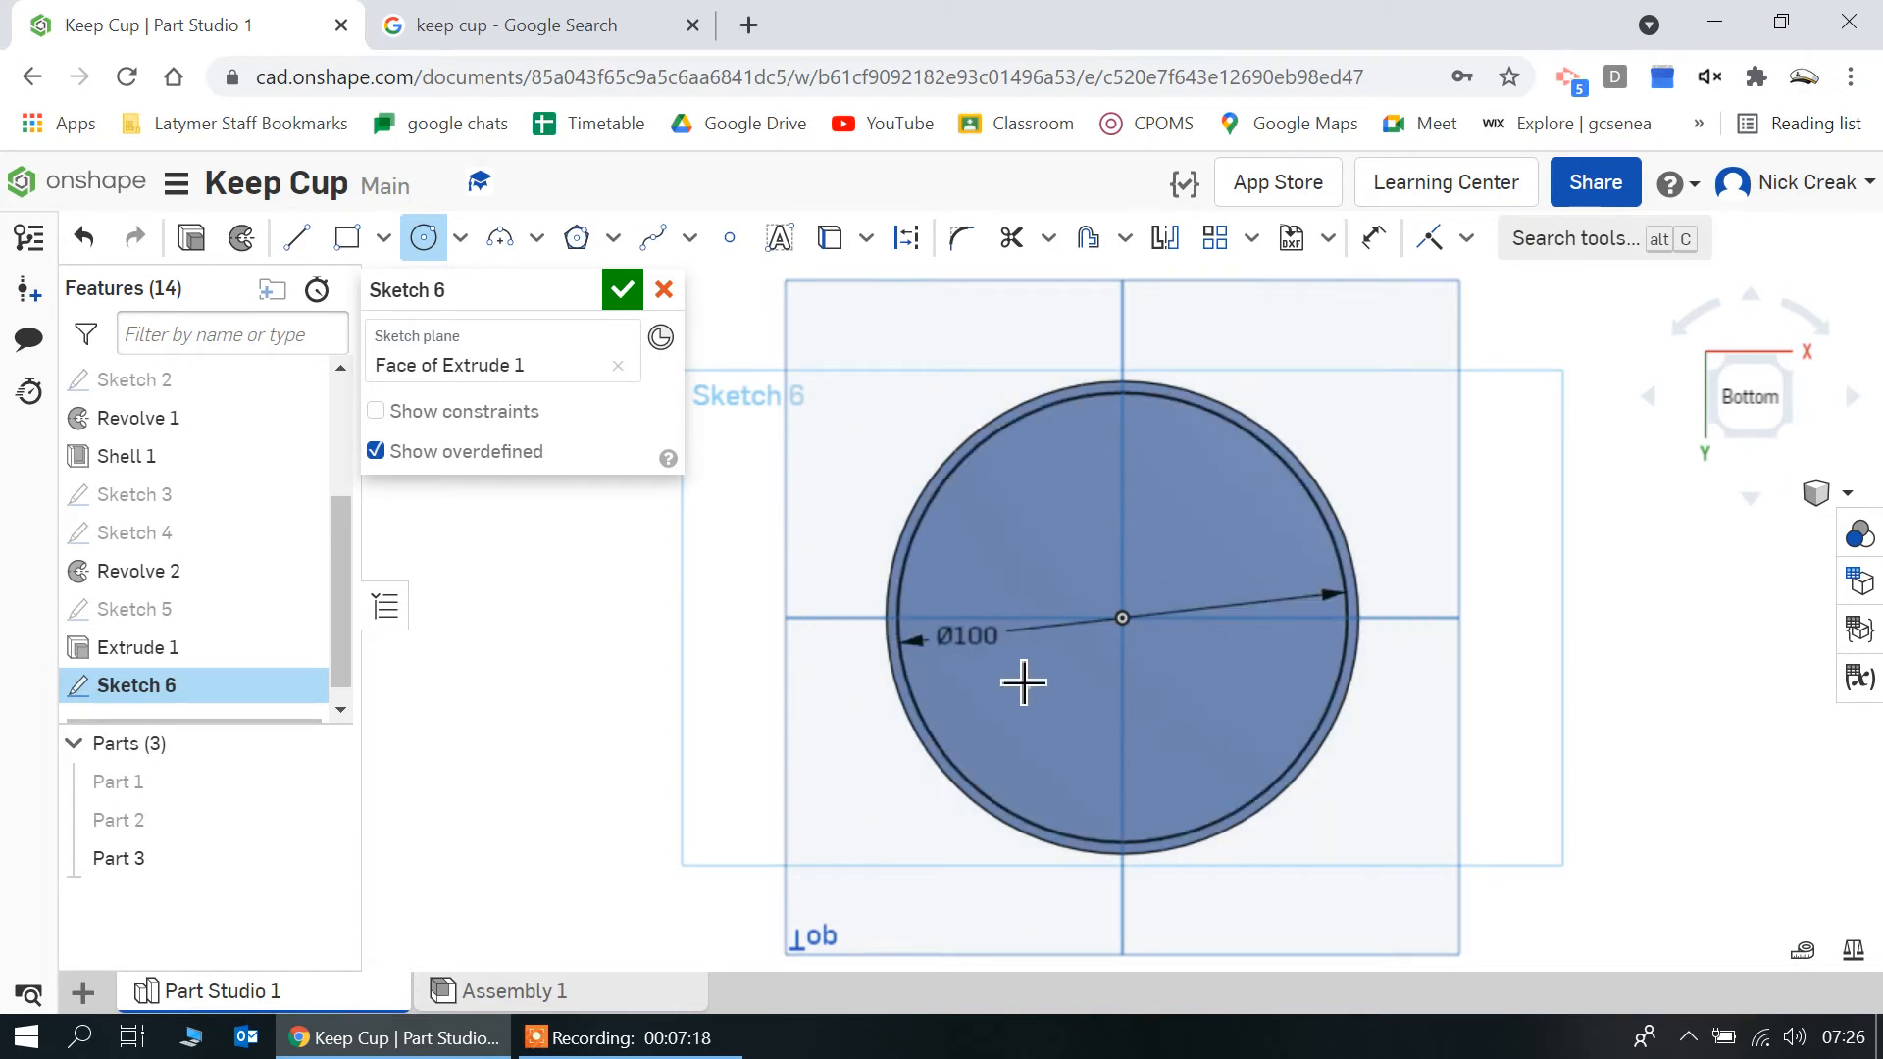
left_click(1126, 623)
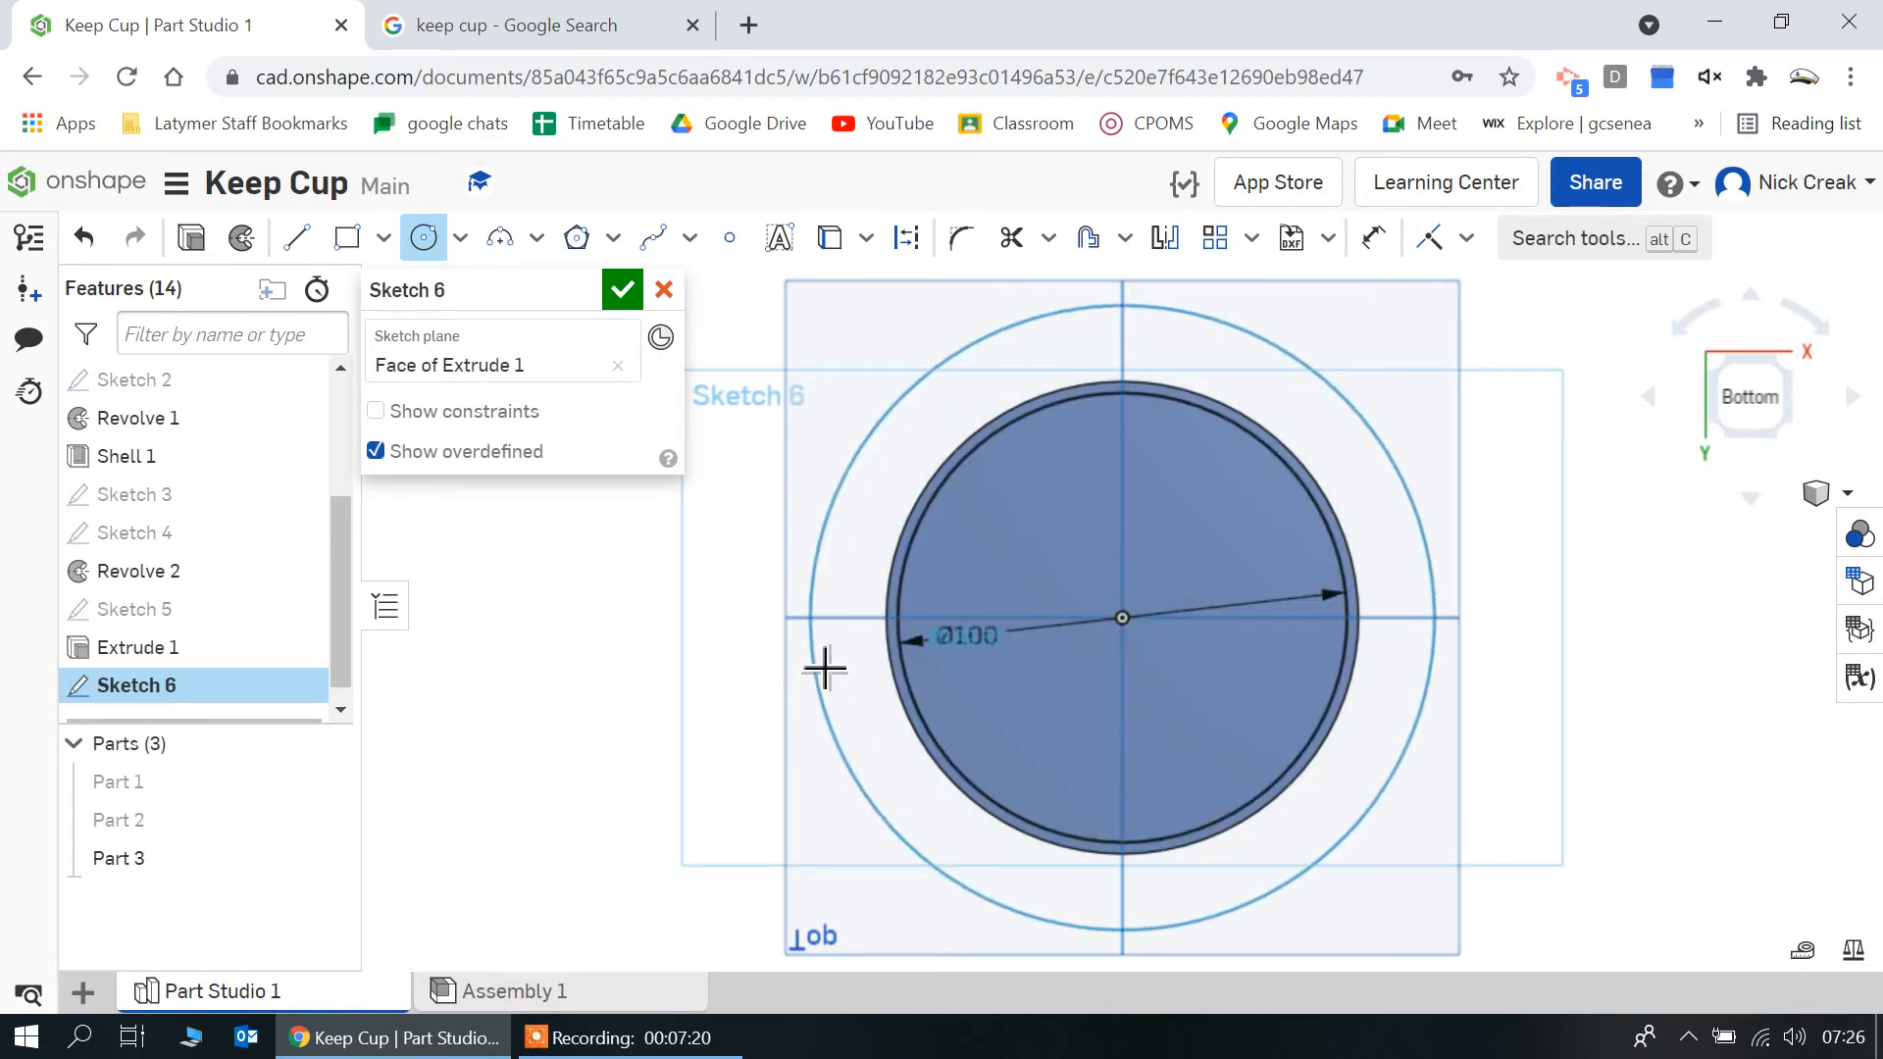
type("100")
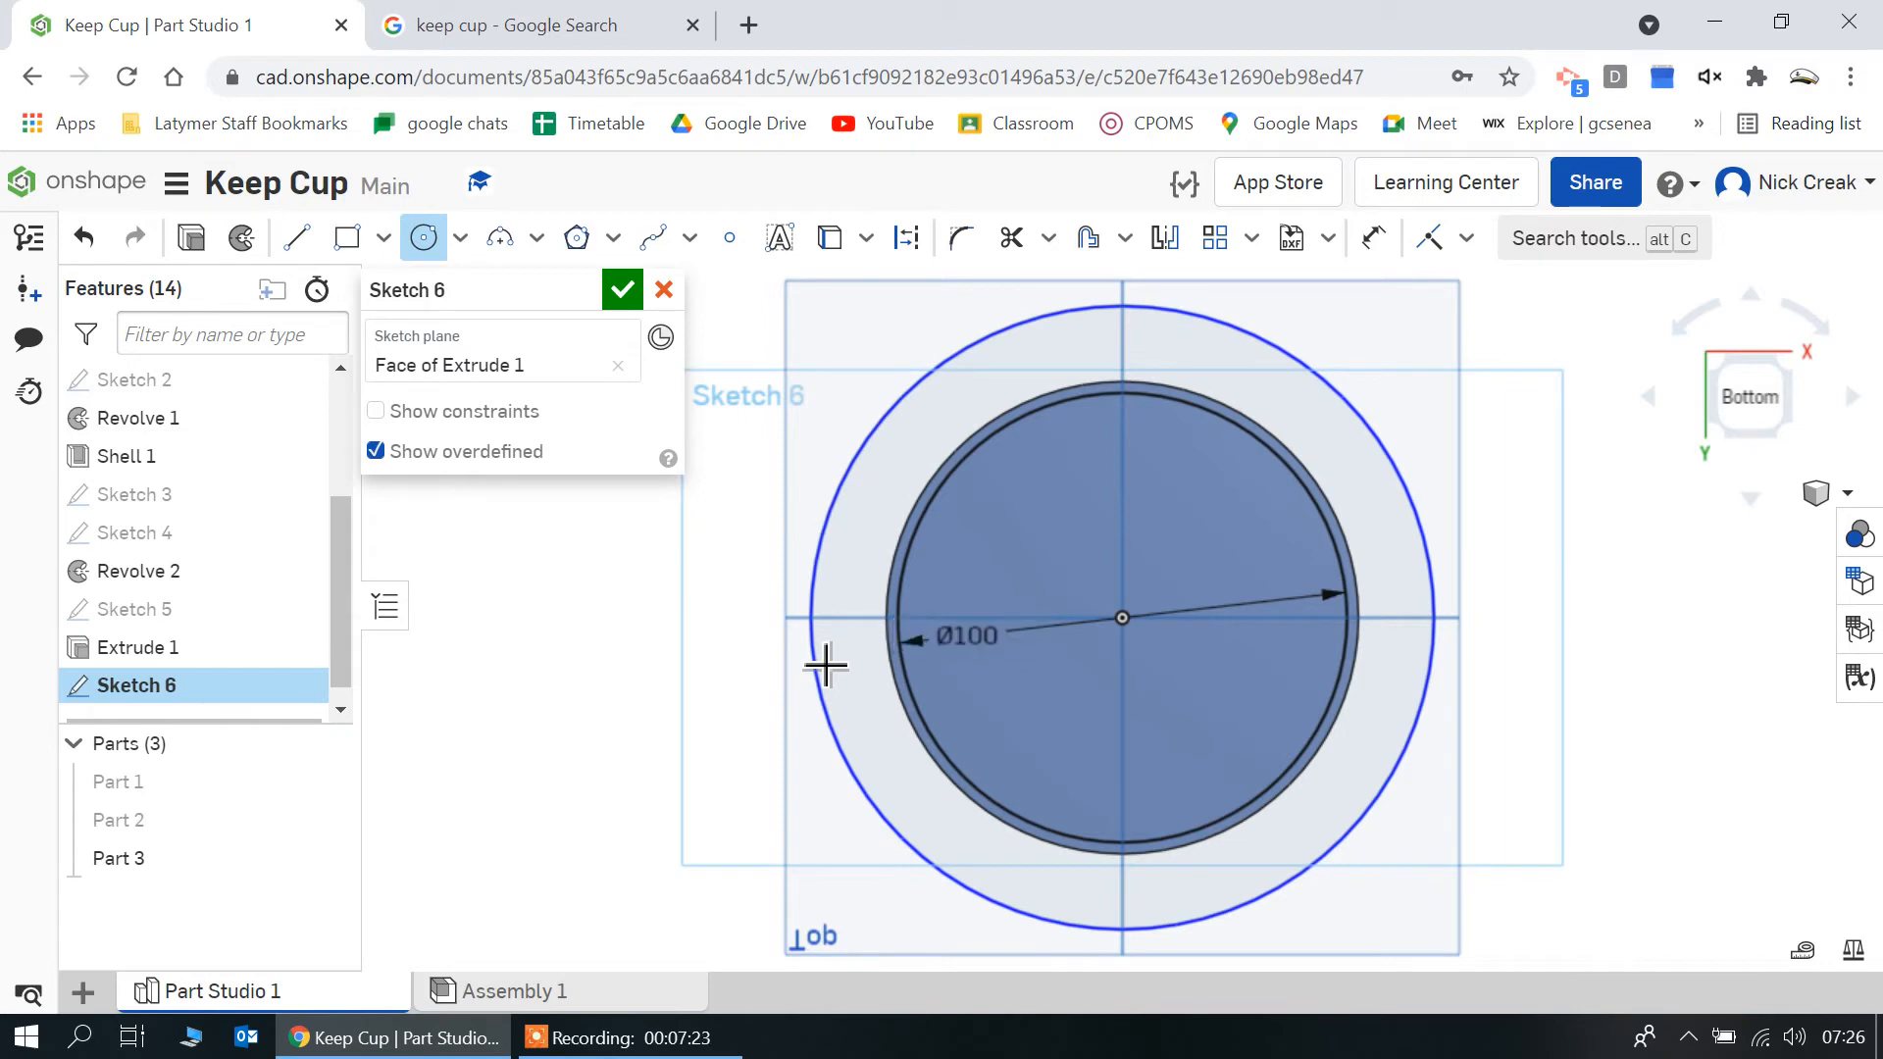
key("Return")
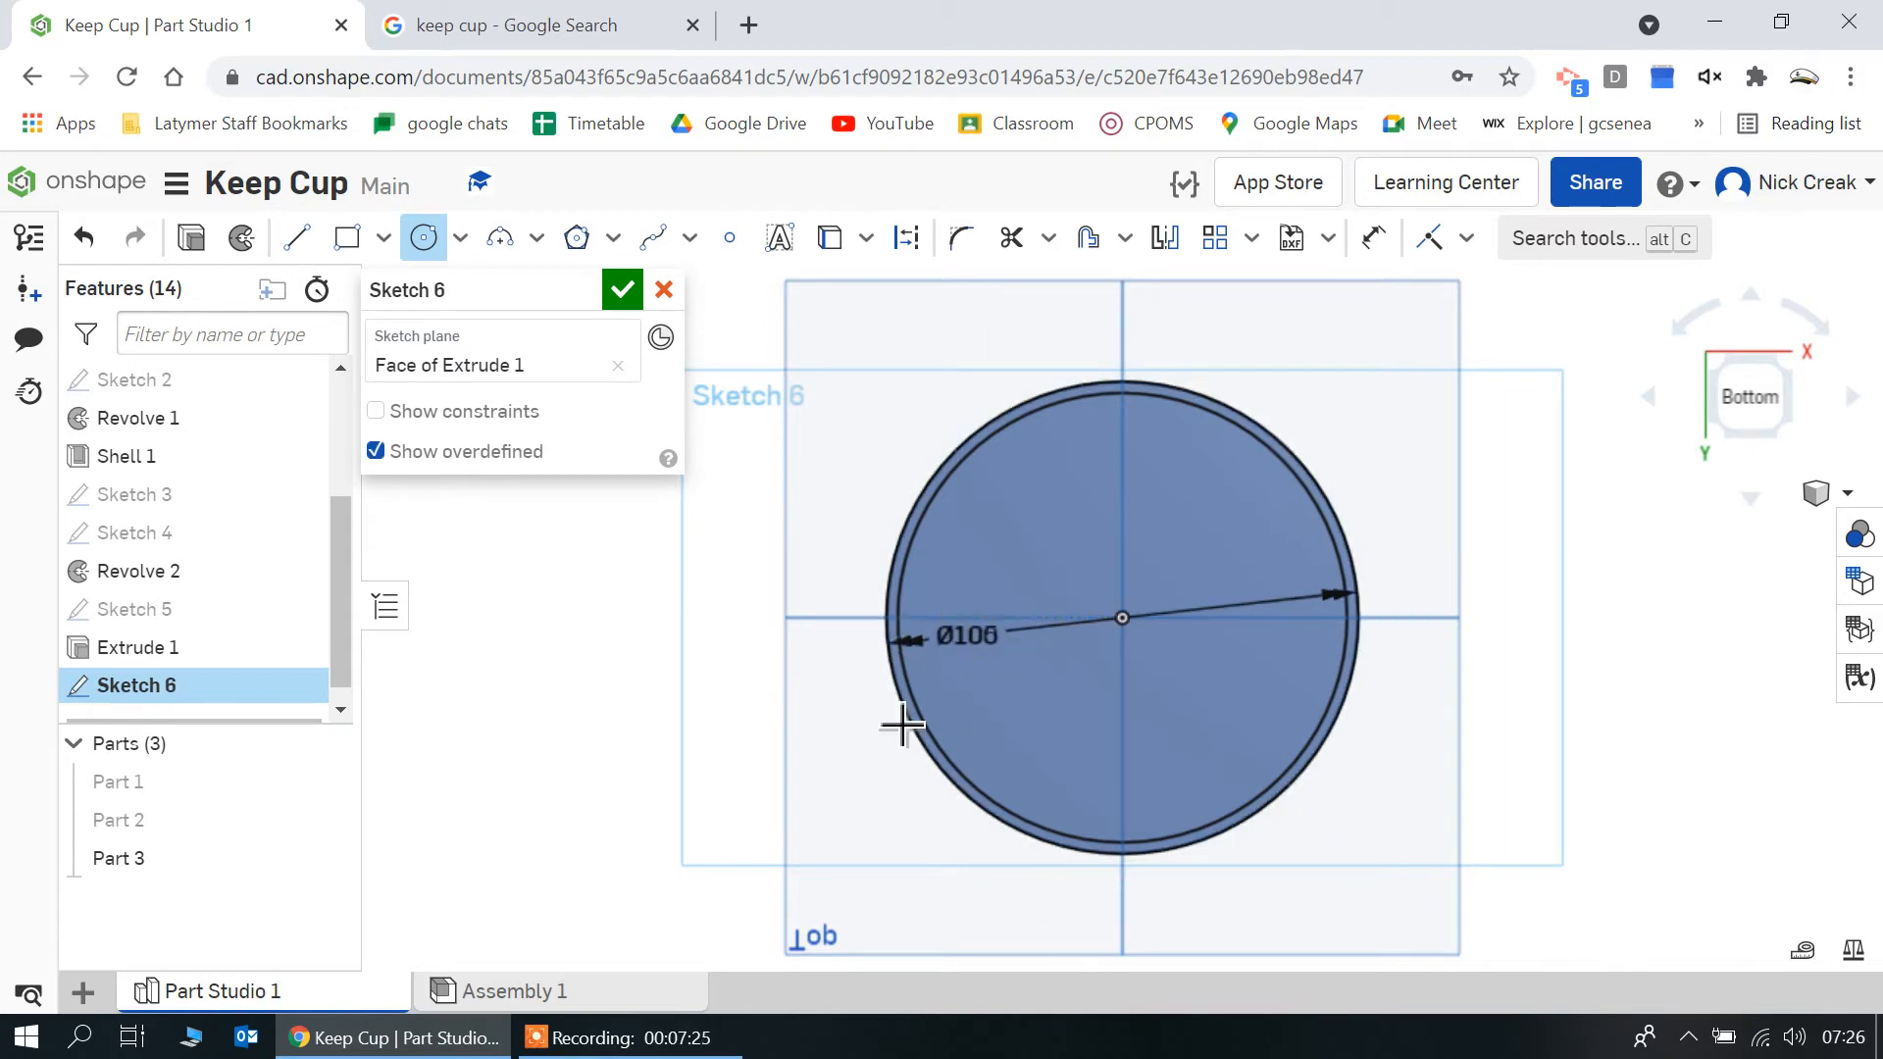
Extrude the ring between the two sketch circles 5 mm downward as a new part, with the cup body and band displayed again
right_click_drag(635, 606, 703, 673)
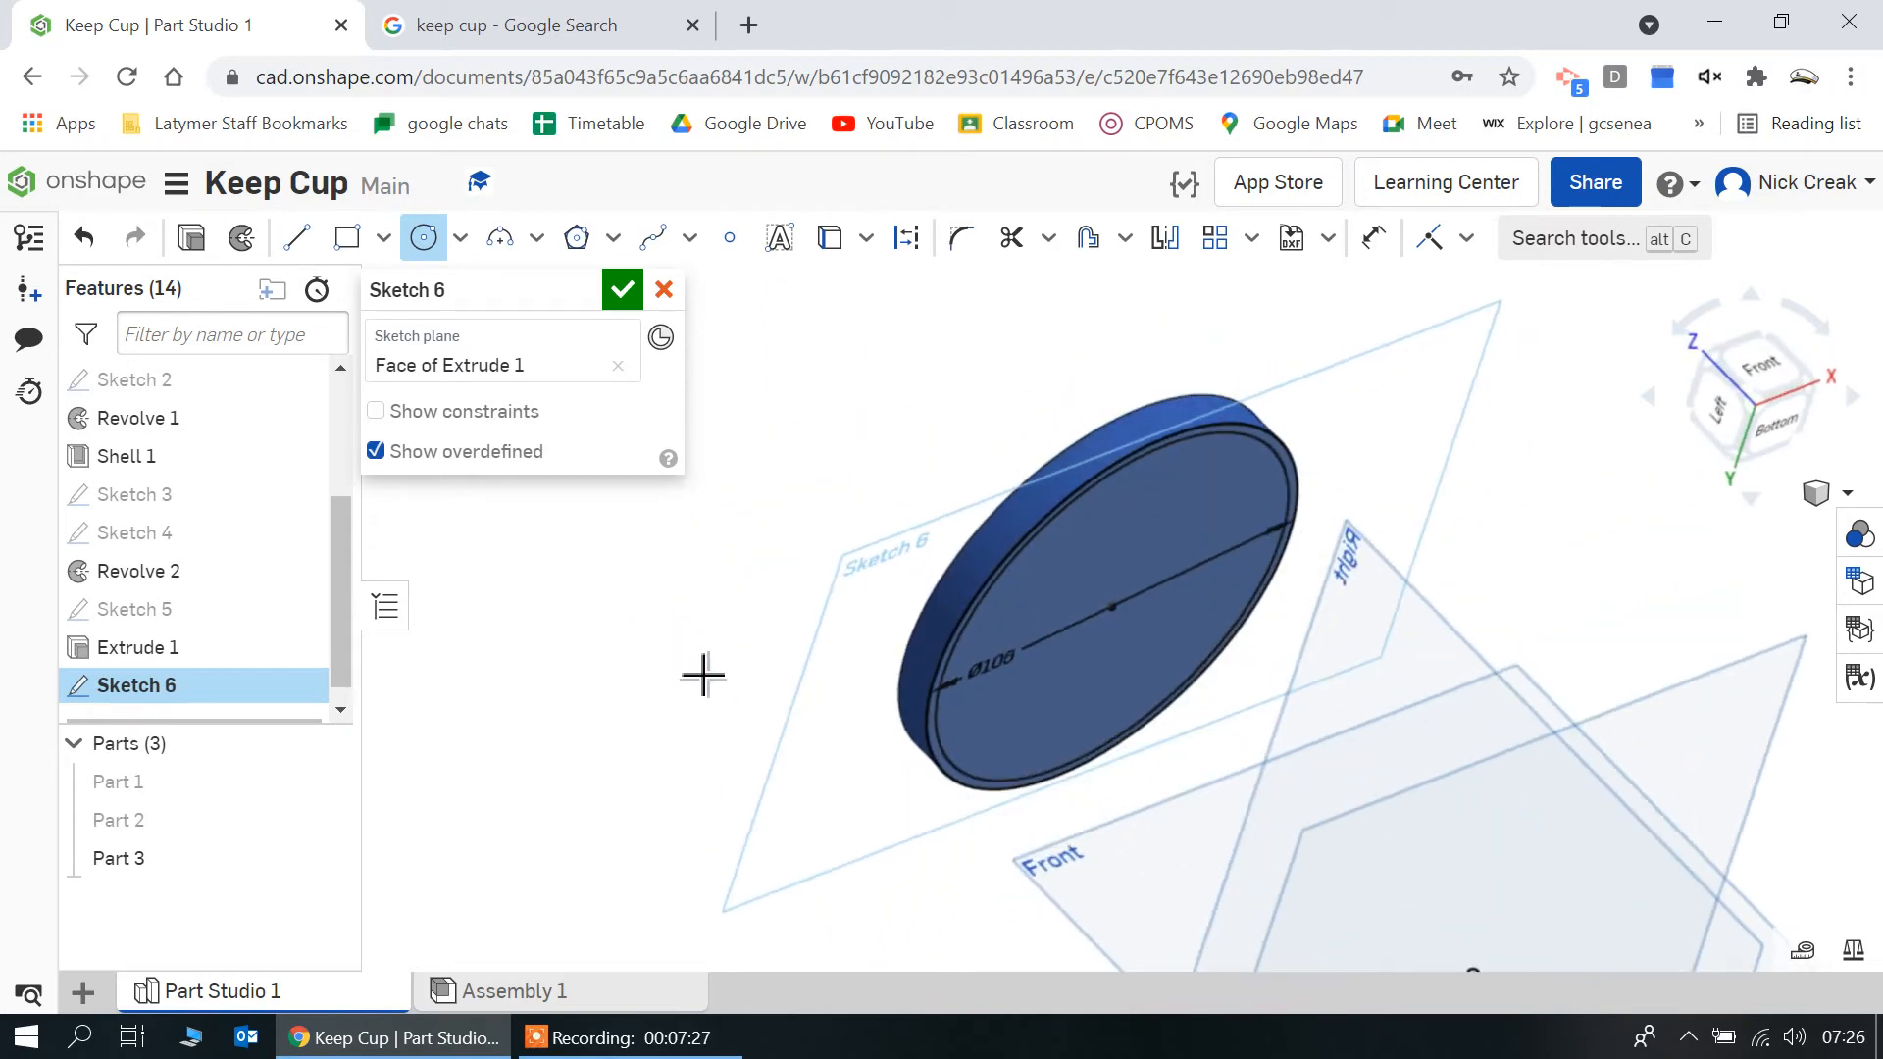
left_click(192, 240)
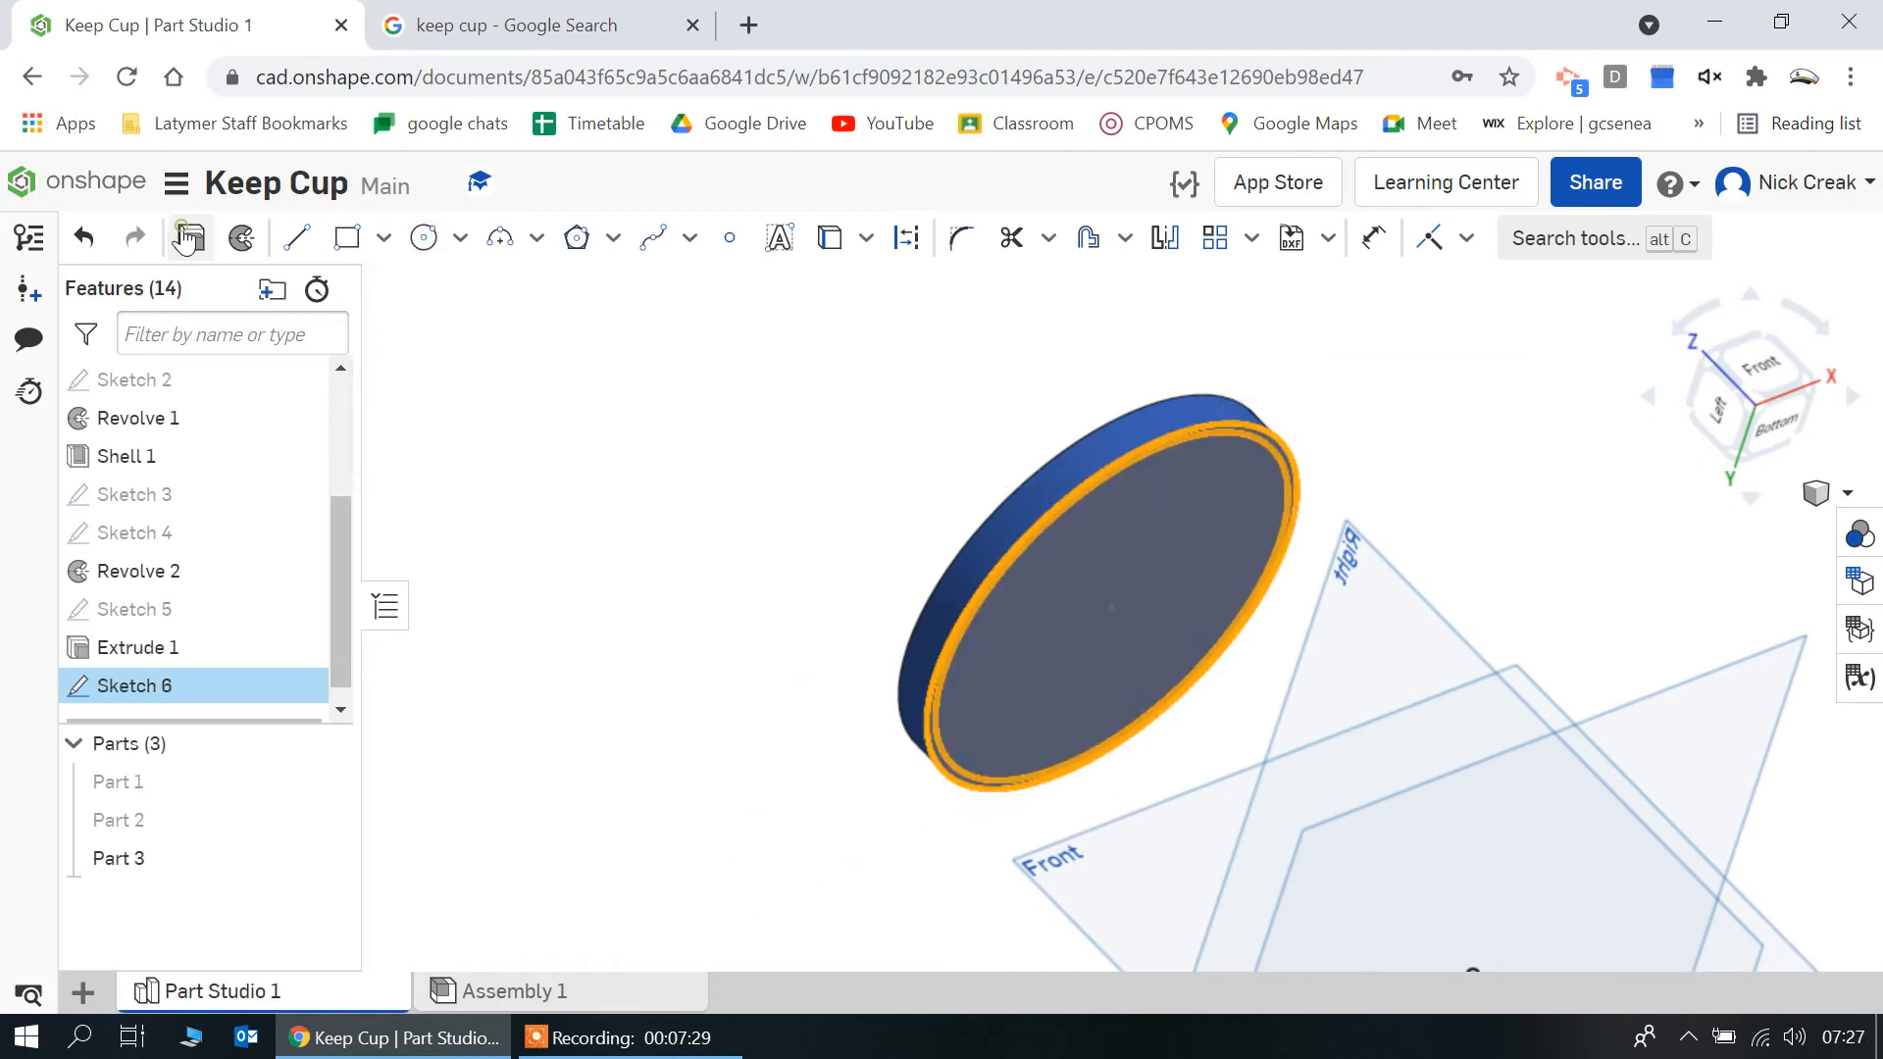
right_click_drag(879, 441, 950, 450)
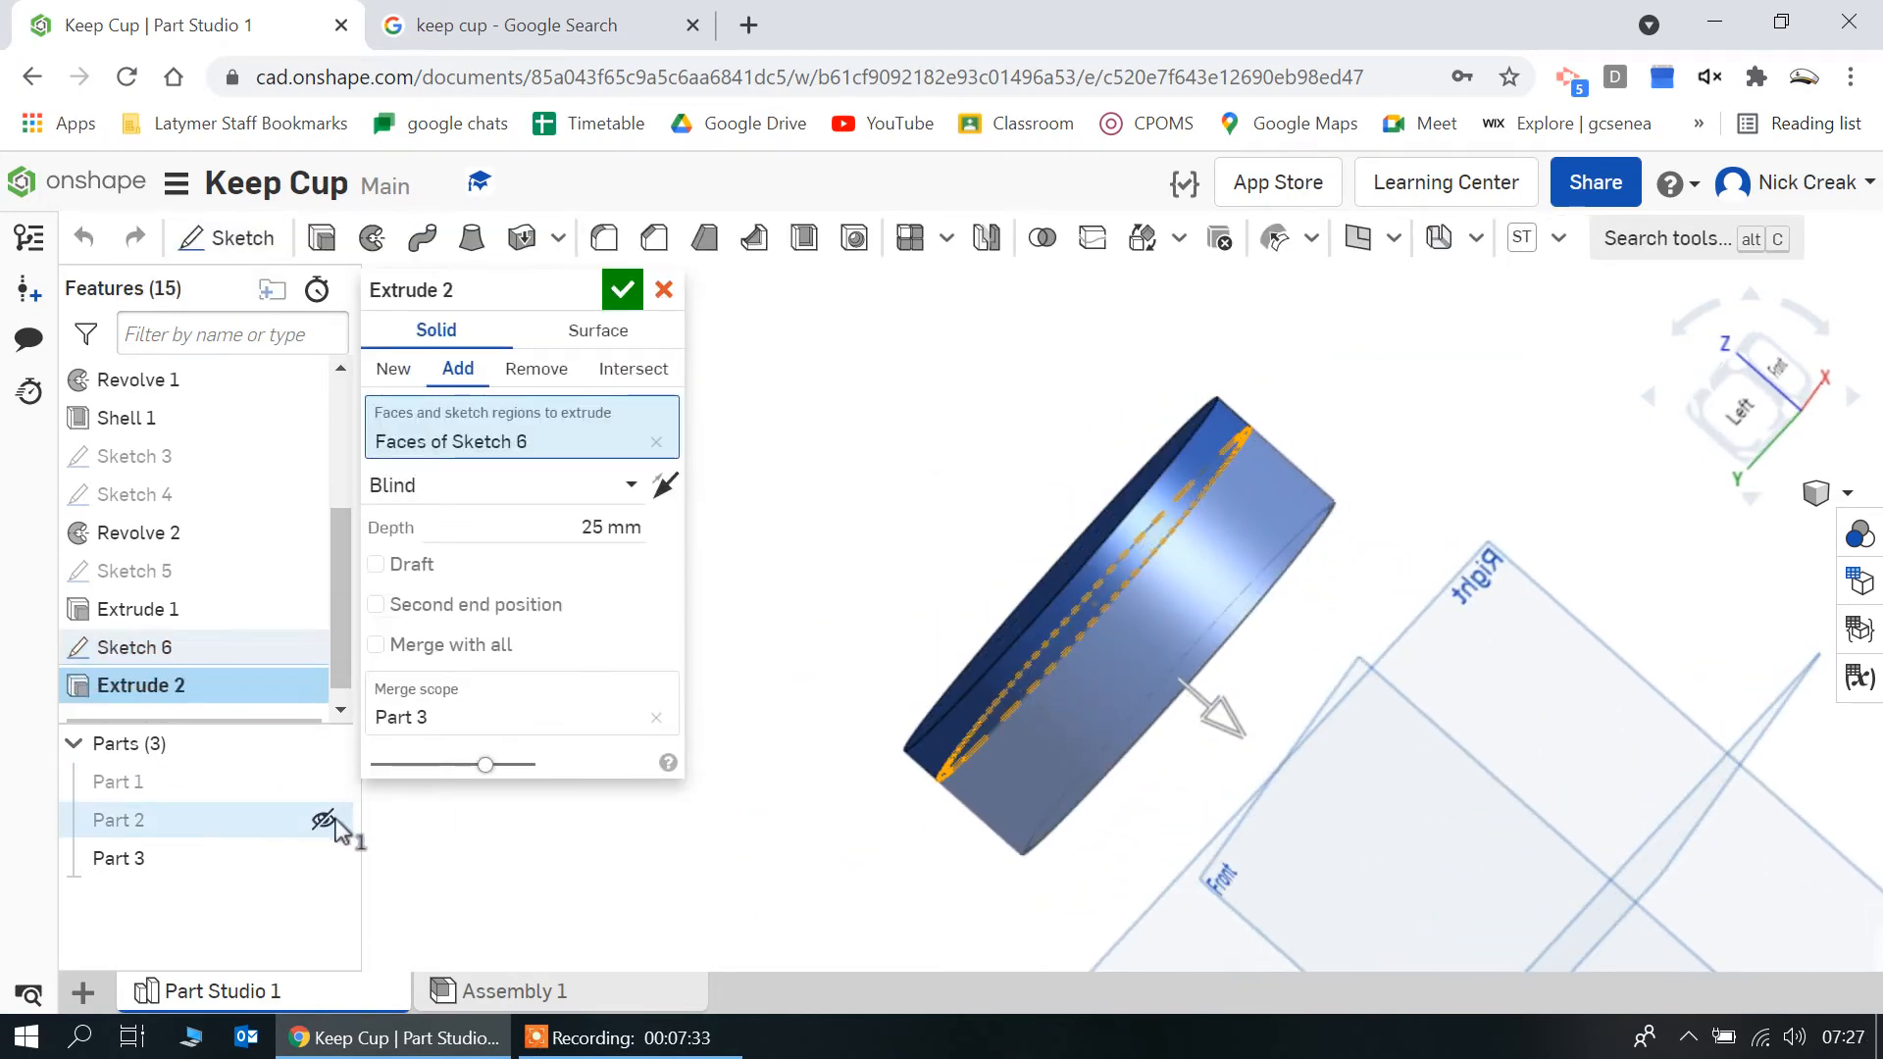
left_click(326, 821)
left_click(324, 781)
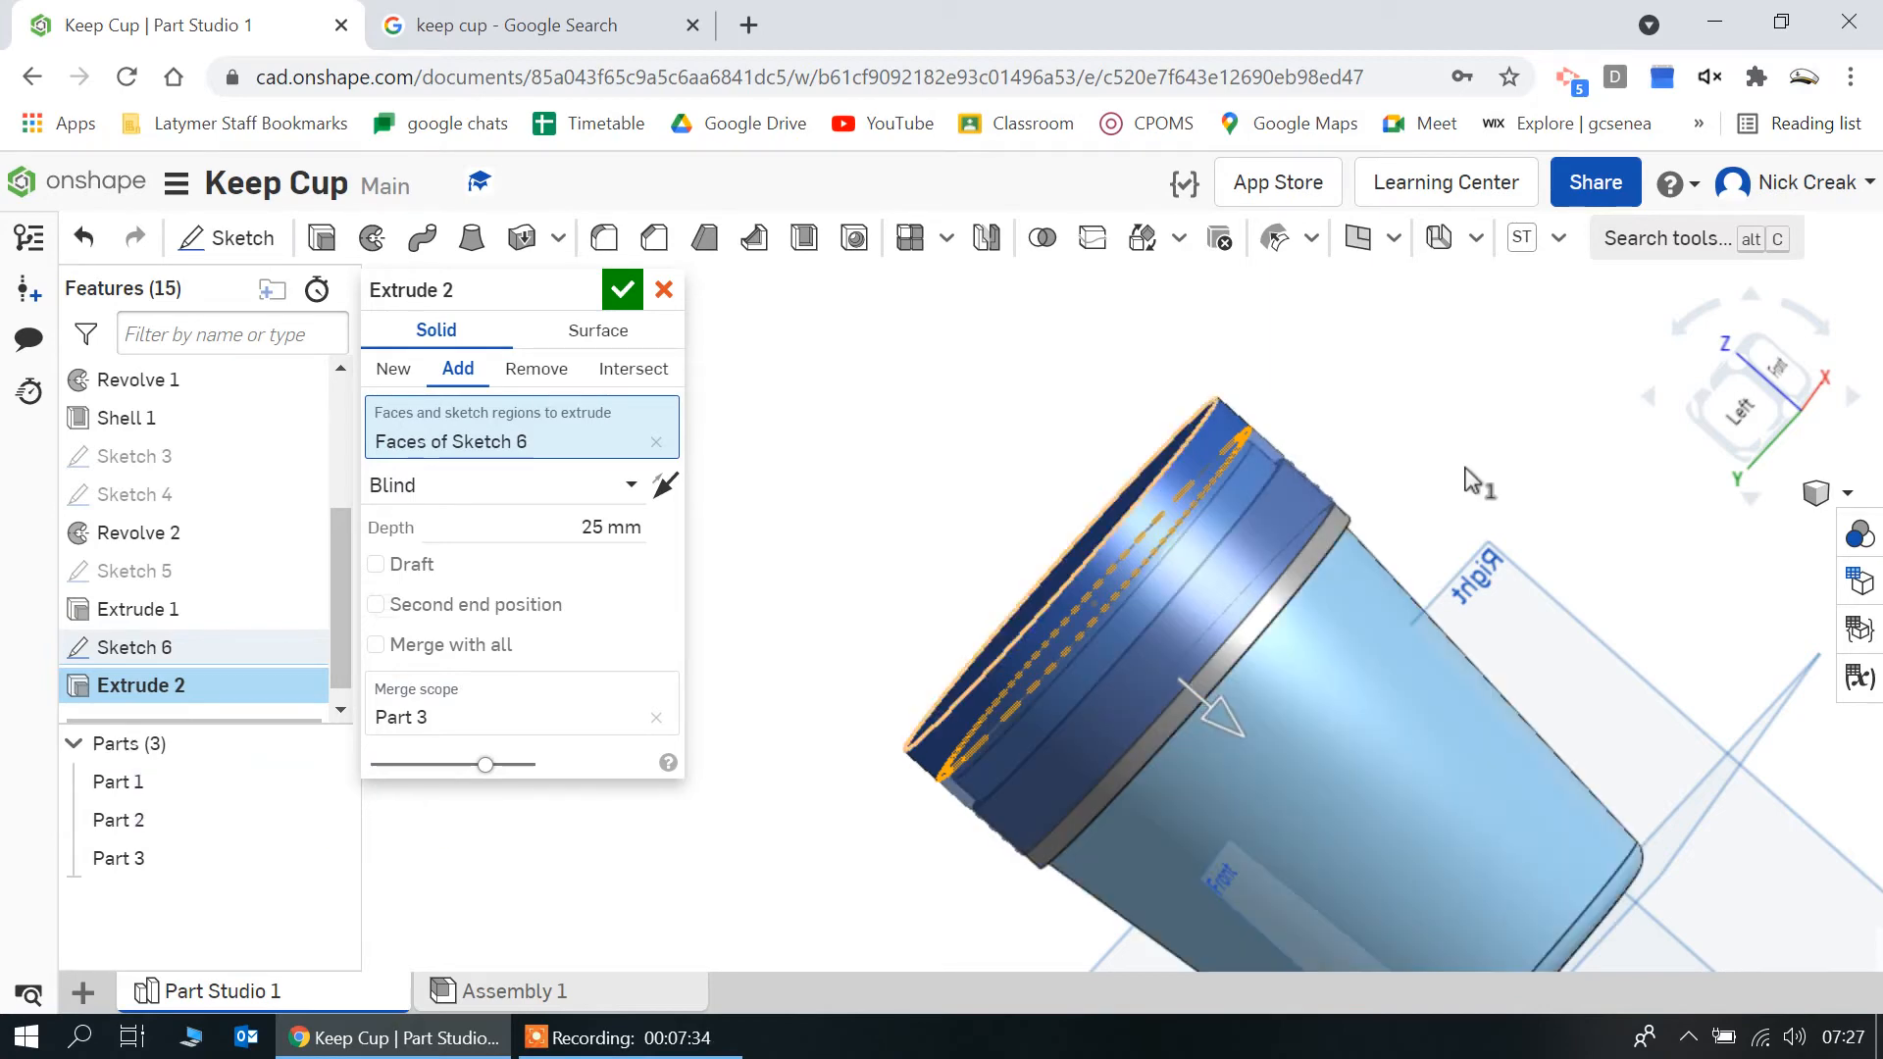
left_click(1732, 415)
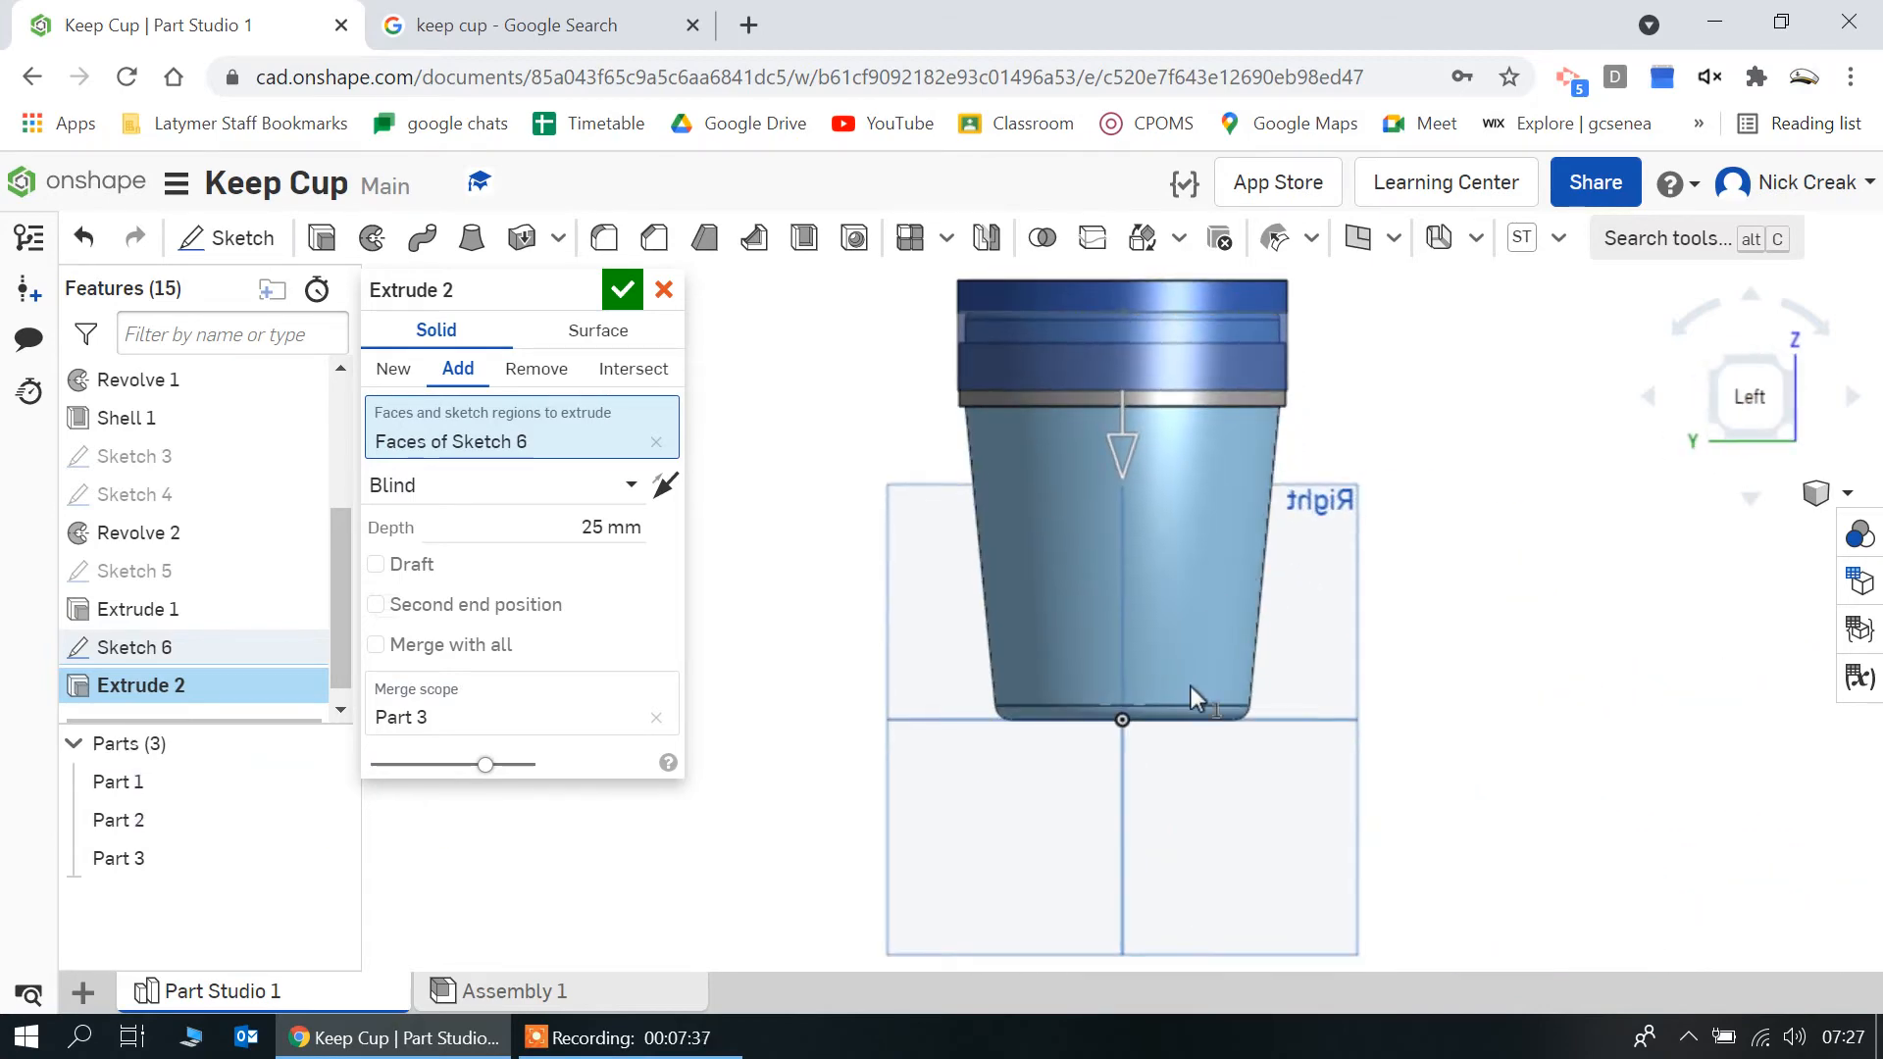
scroll(1191, 687, "down", 1)
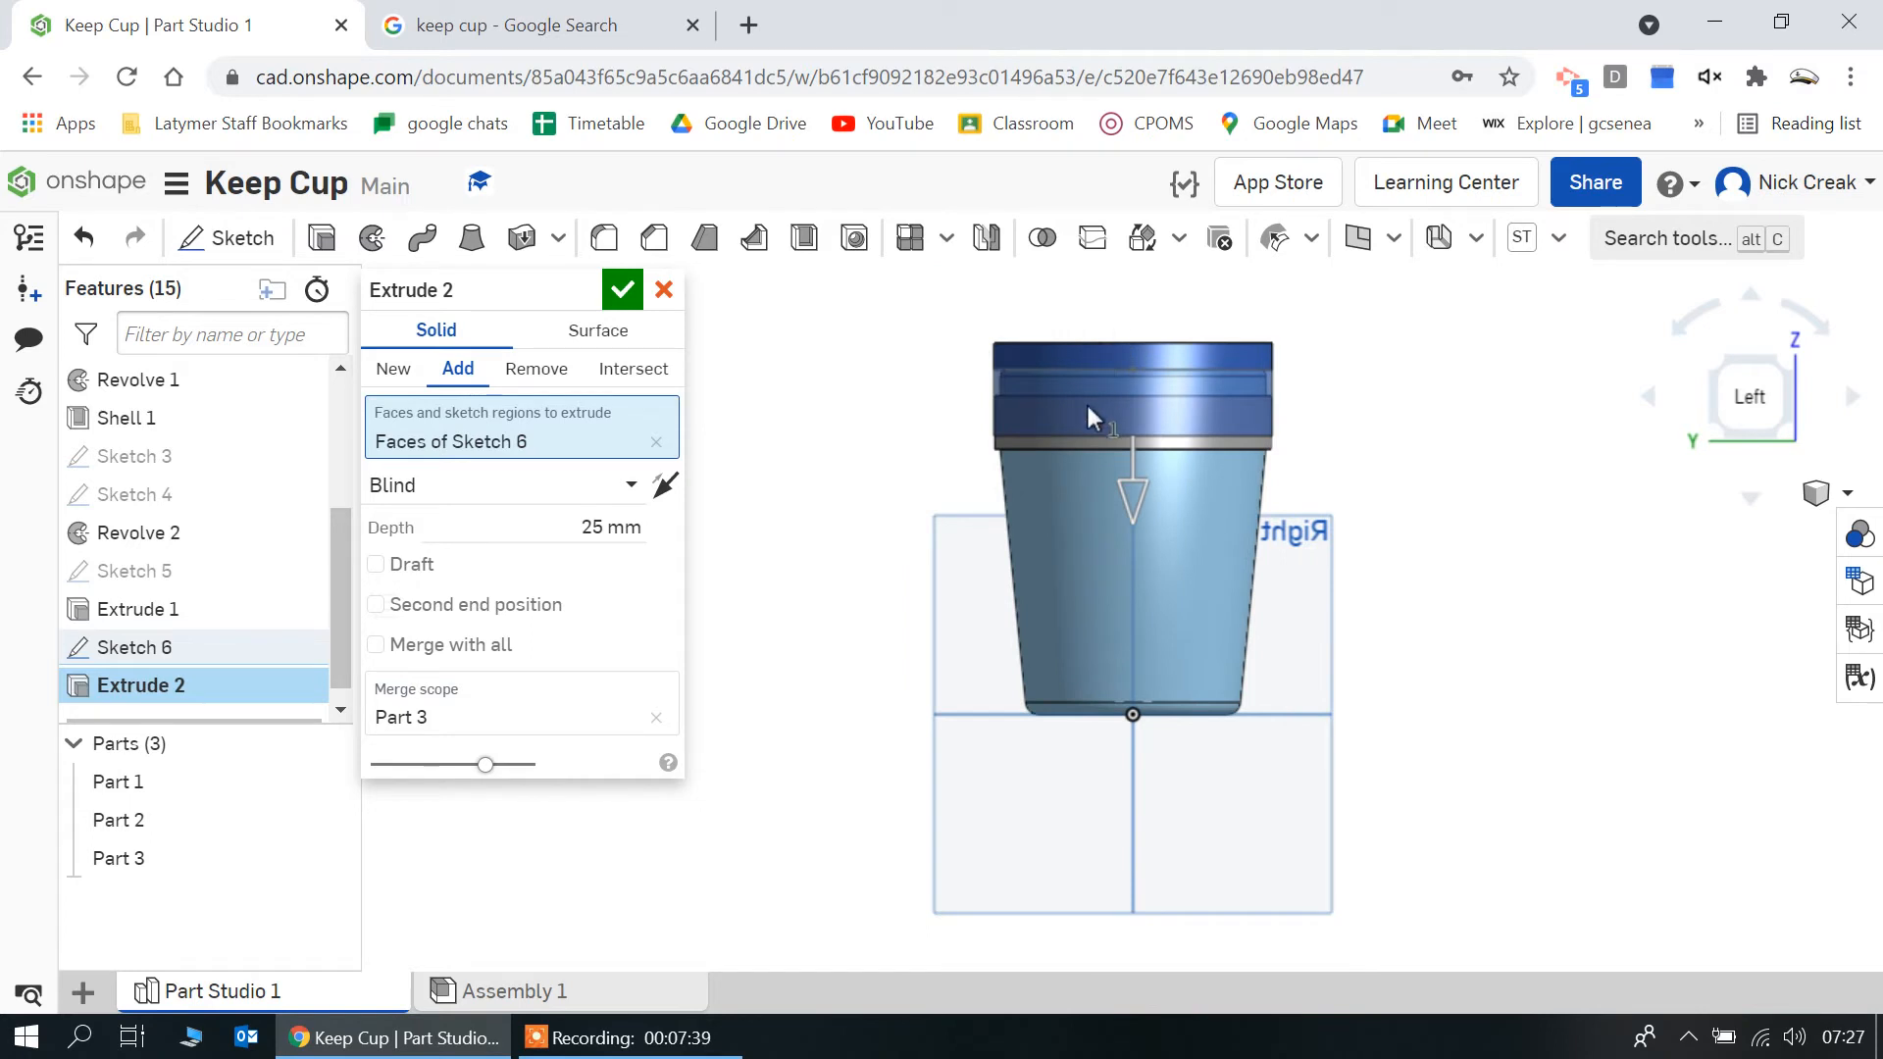
left_click(615, 527)
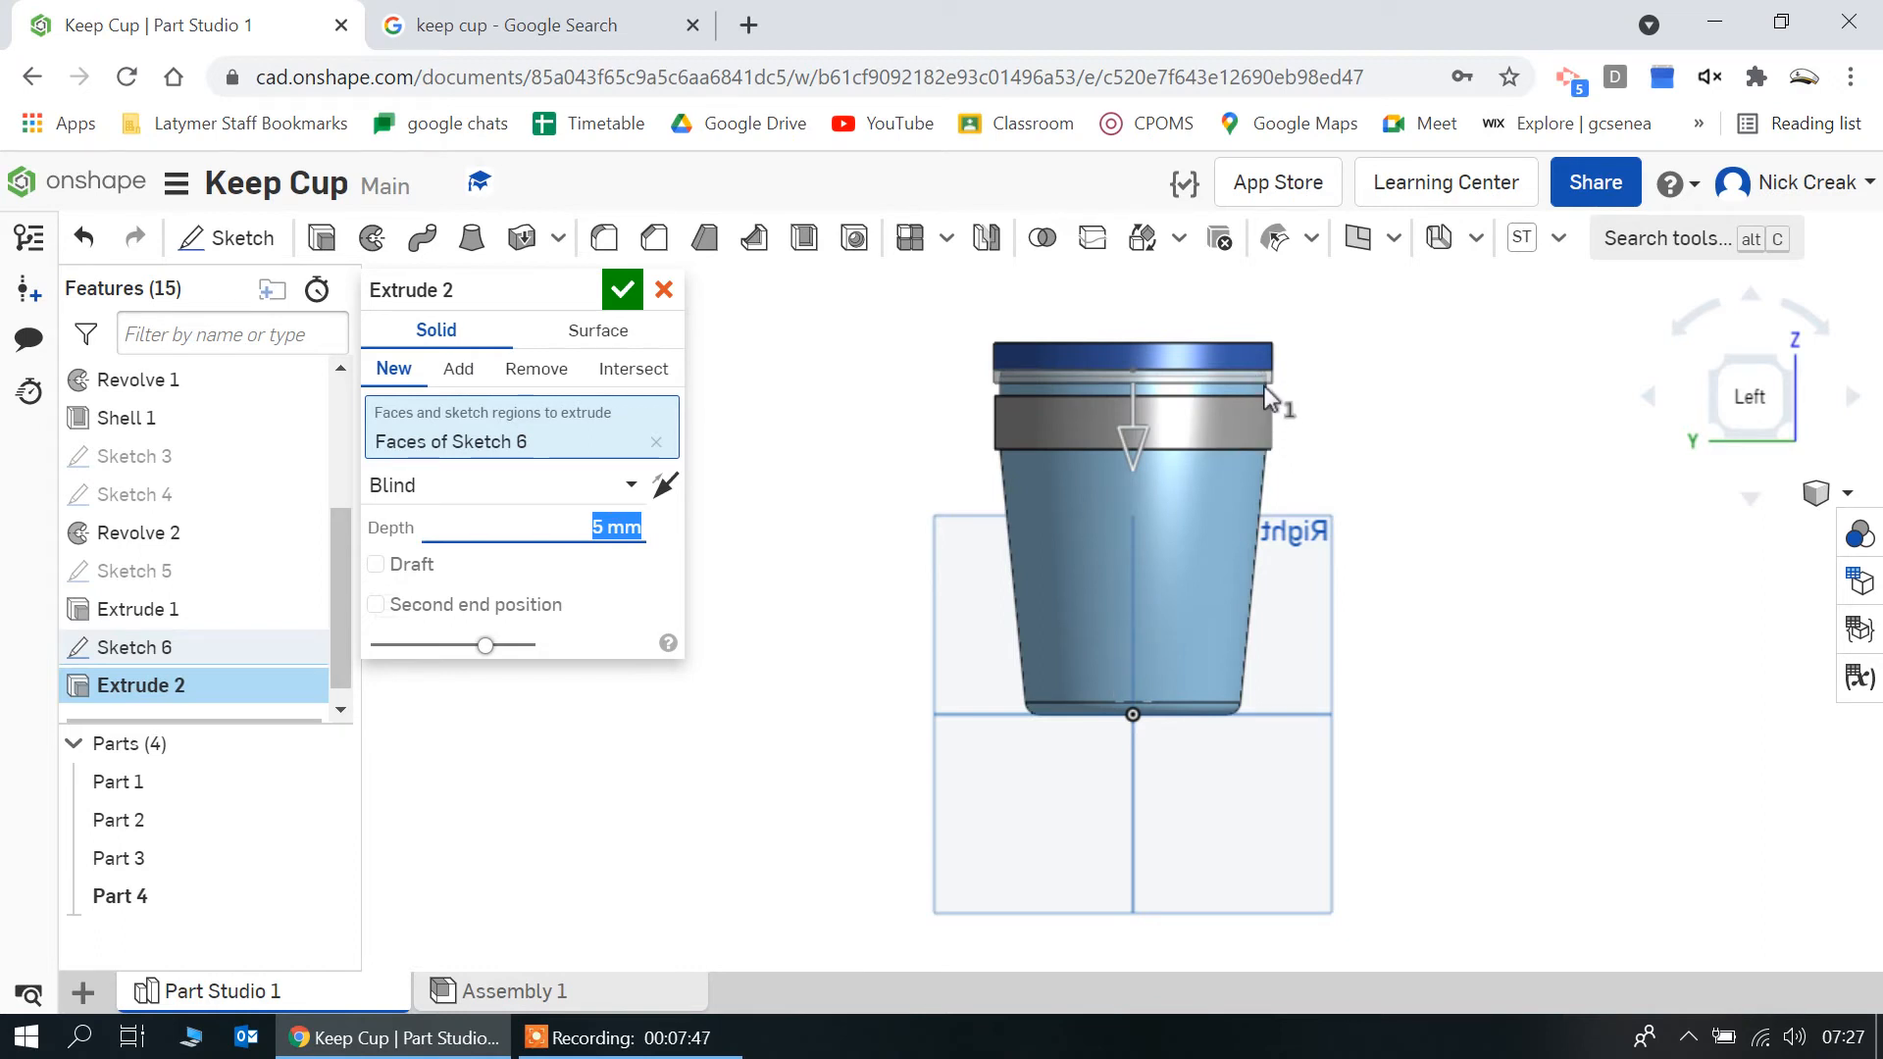
left_click(623, 290)
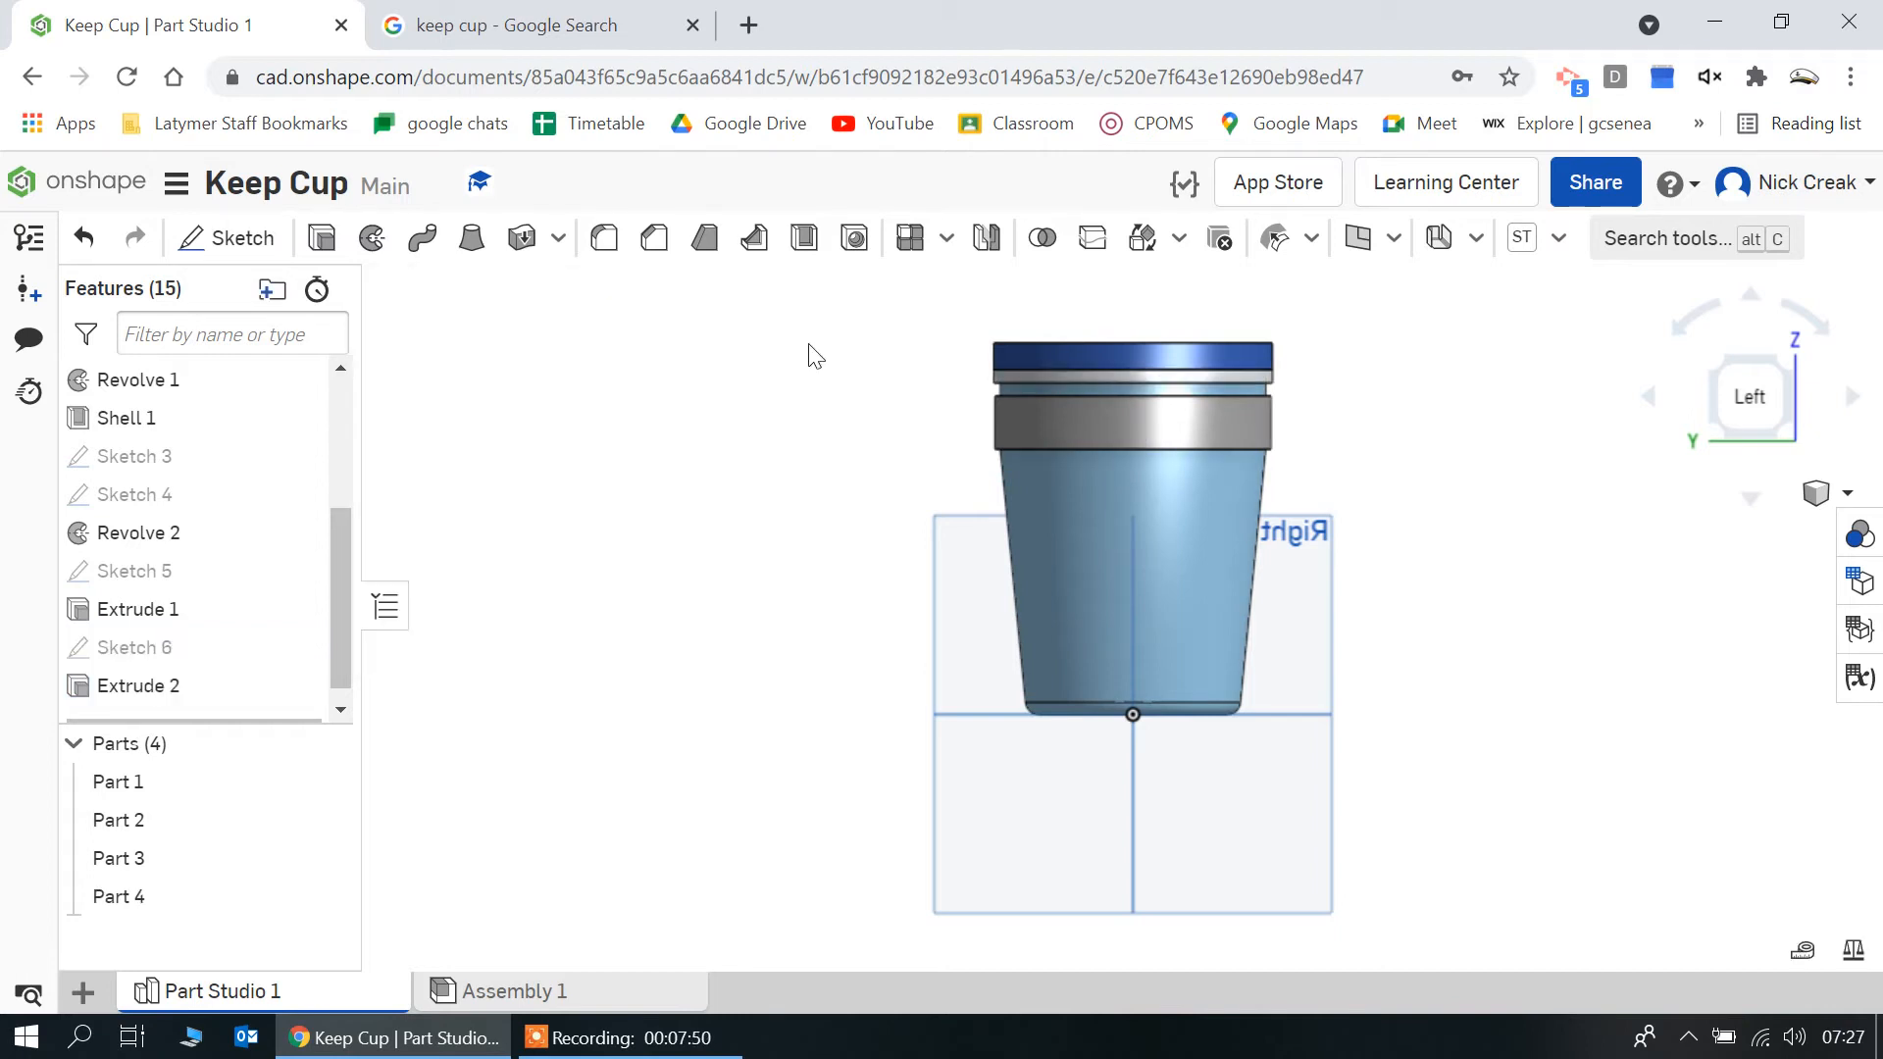
Try changing the rim extrusion to Add with Merge with all enabled, and delete the extrusion
double_click(175, 682)
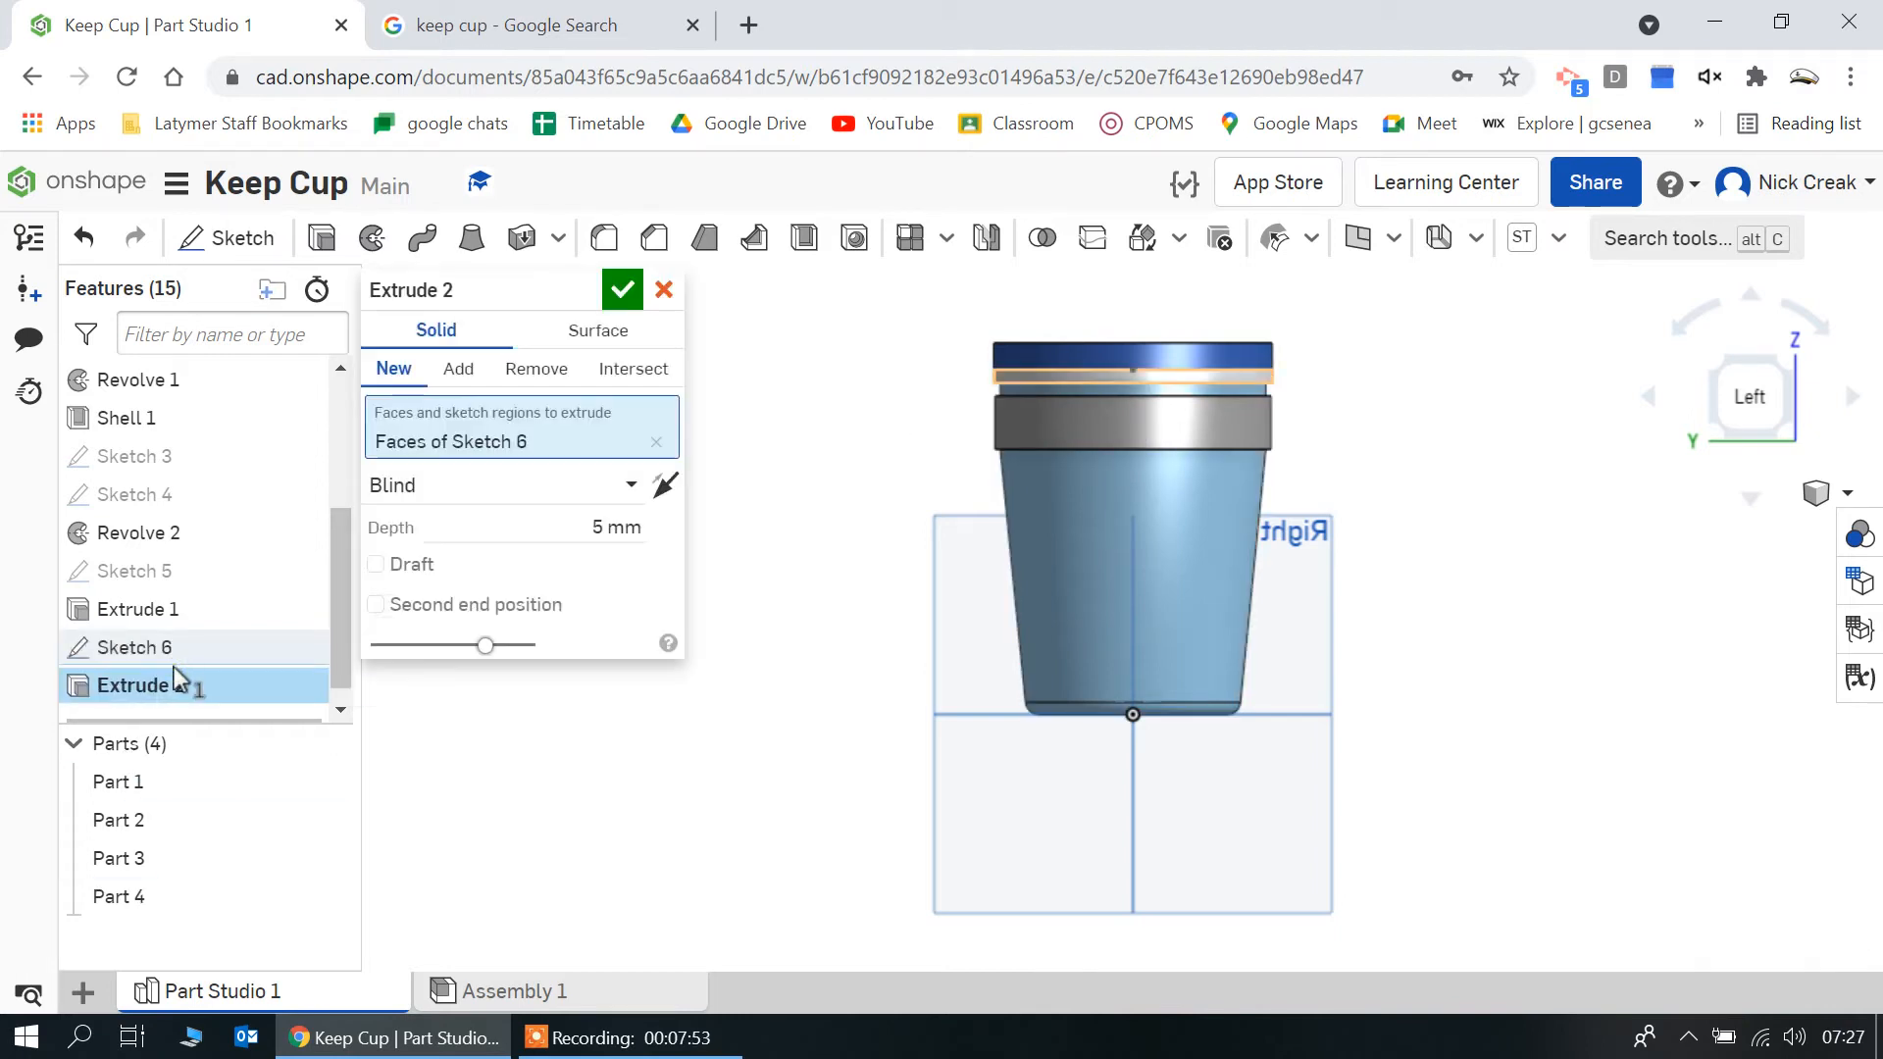
left_click(474, 378)
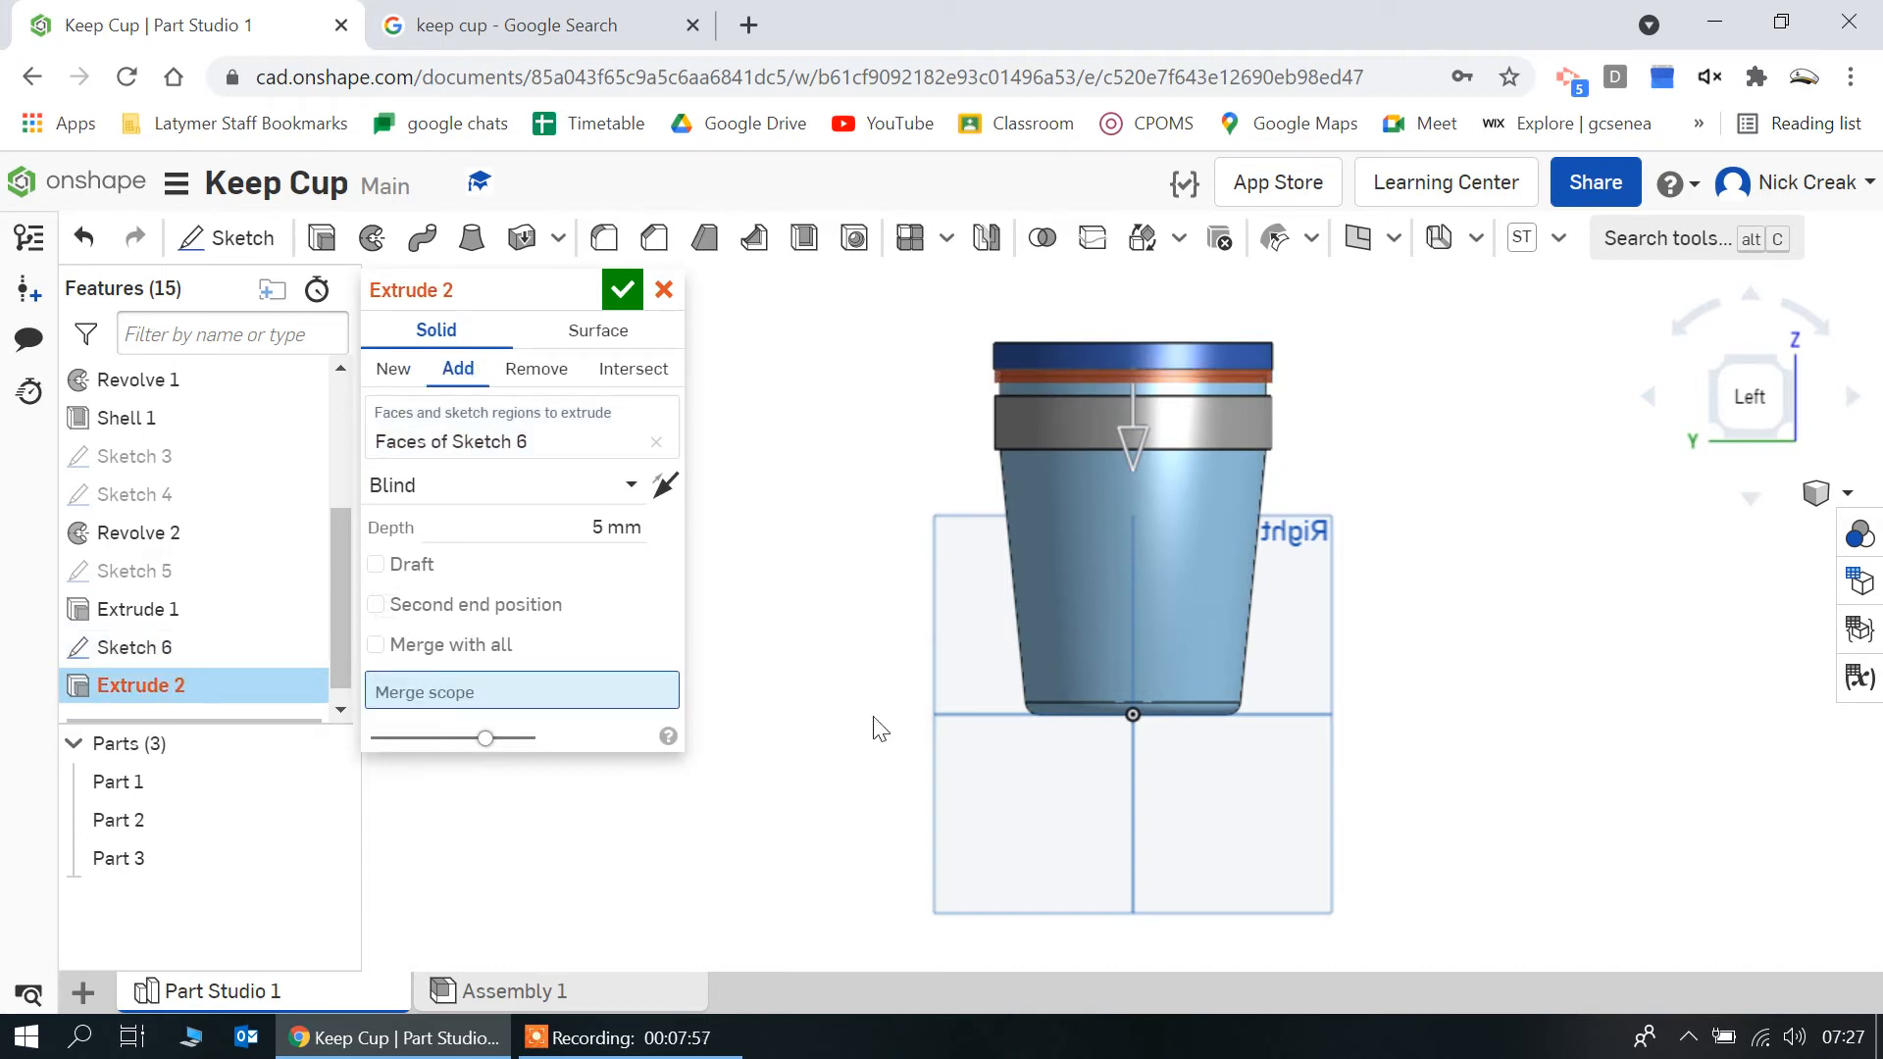
left_click(376, 644)
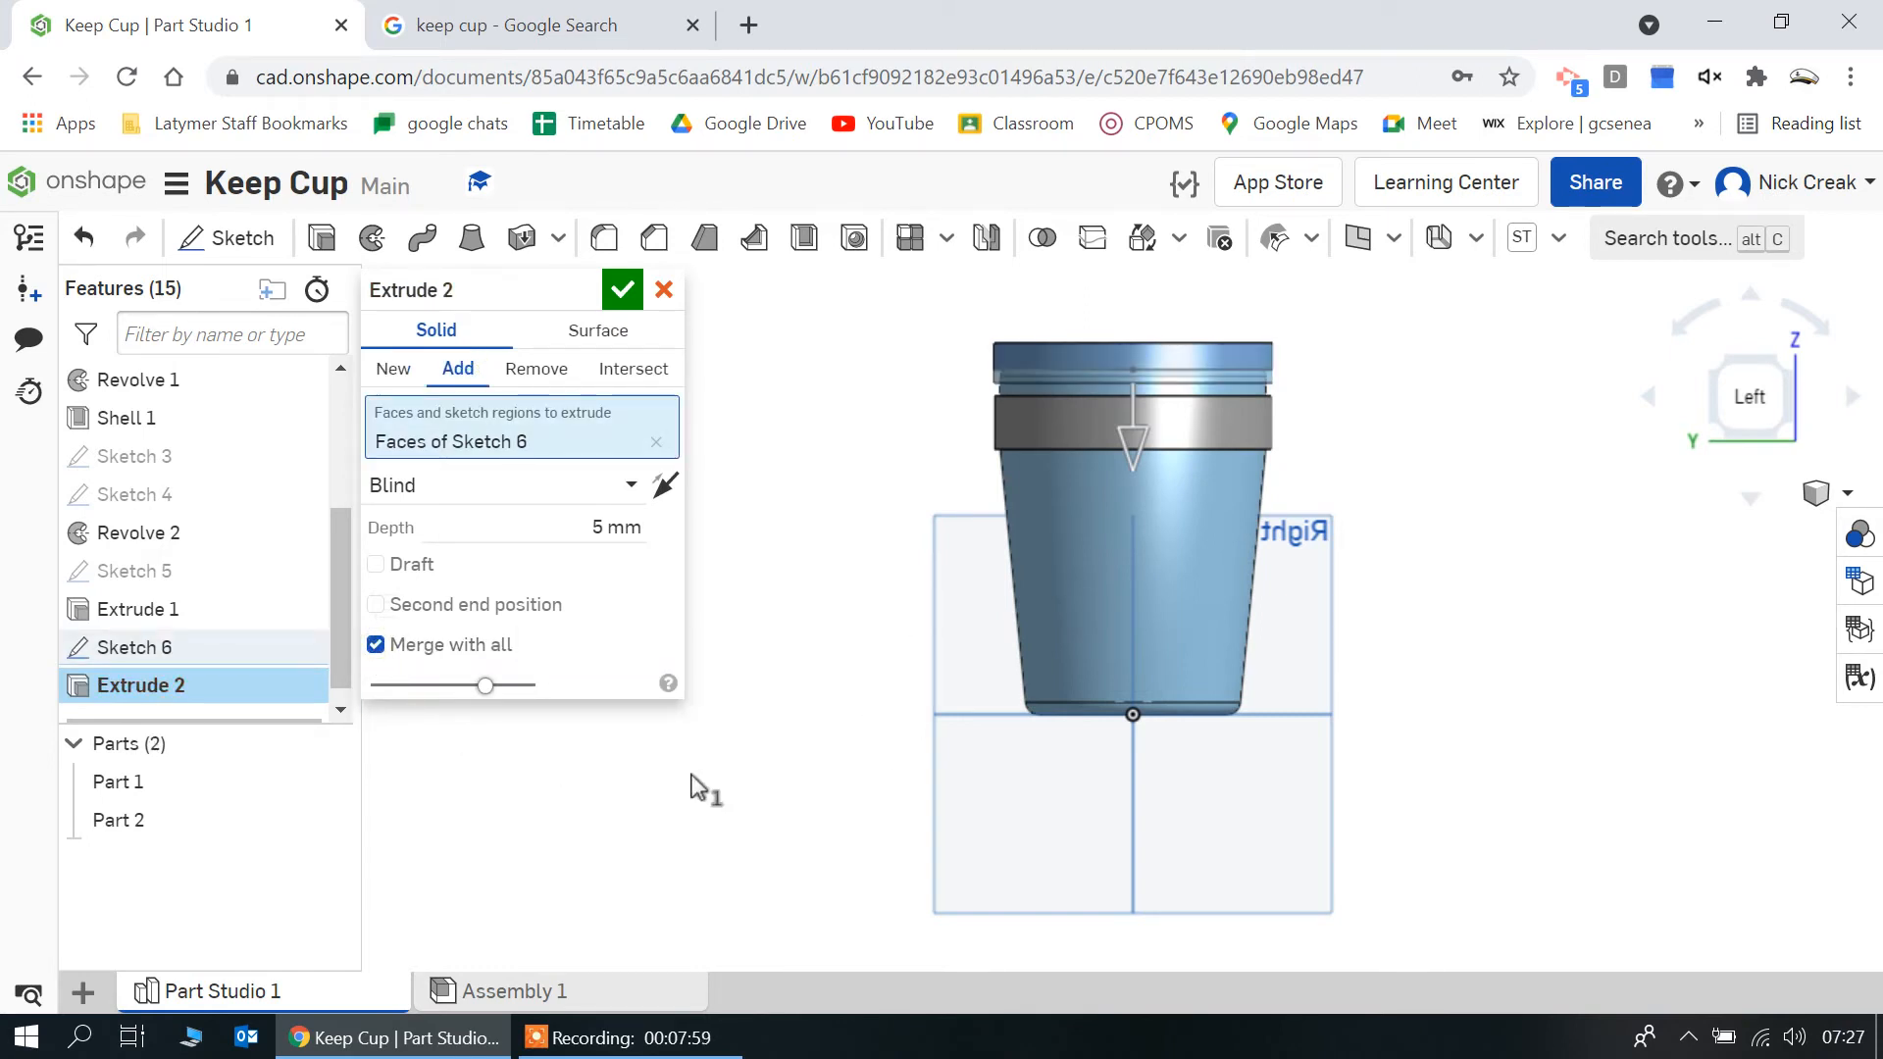
right_click_drag(798, 475, 882, 504)
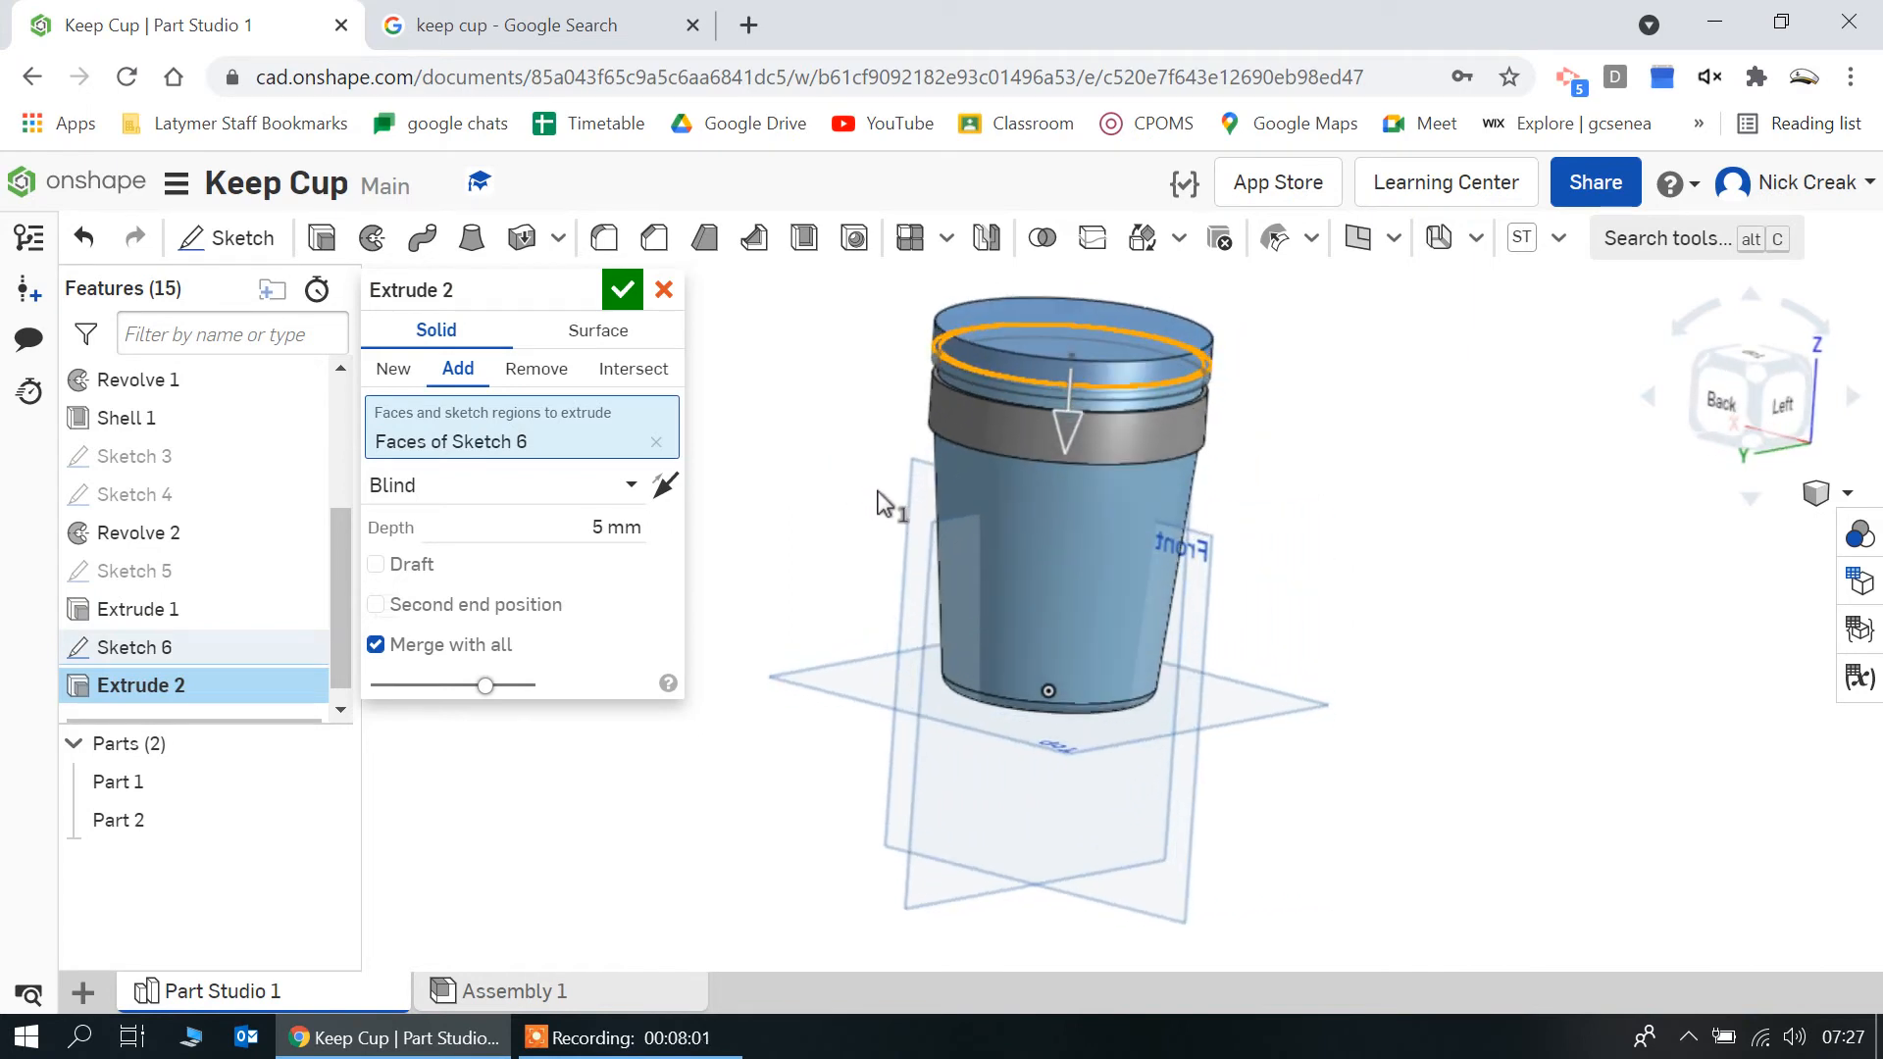
left_click(659, 286)
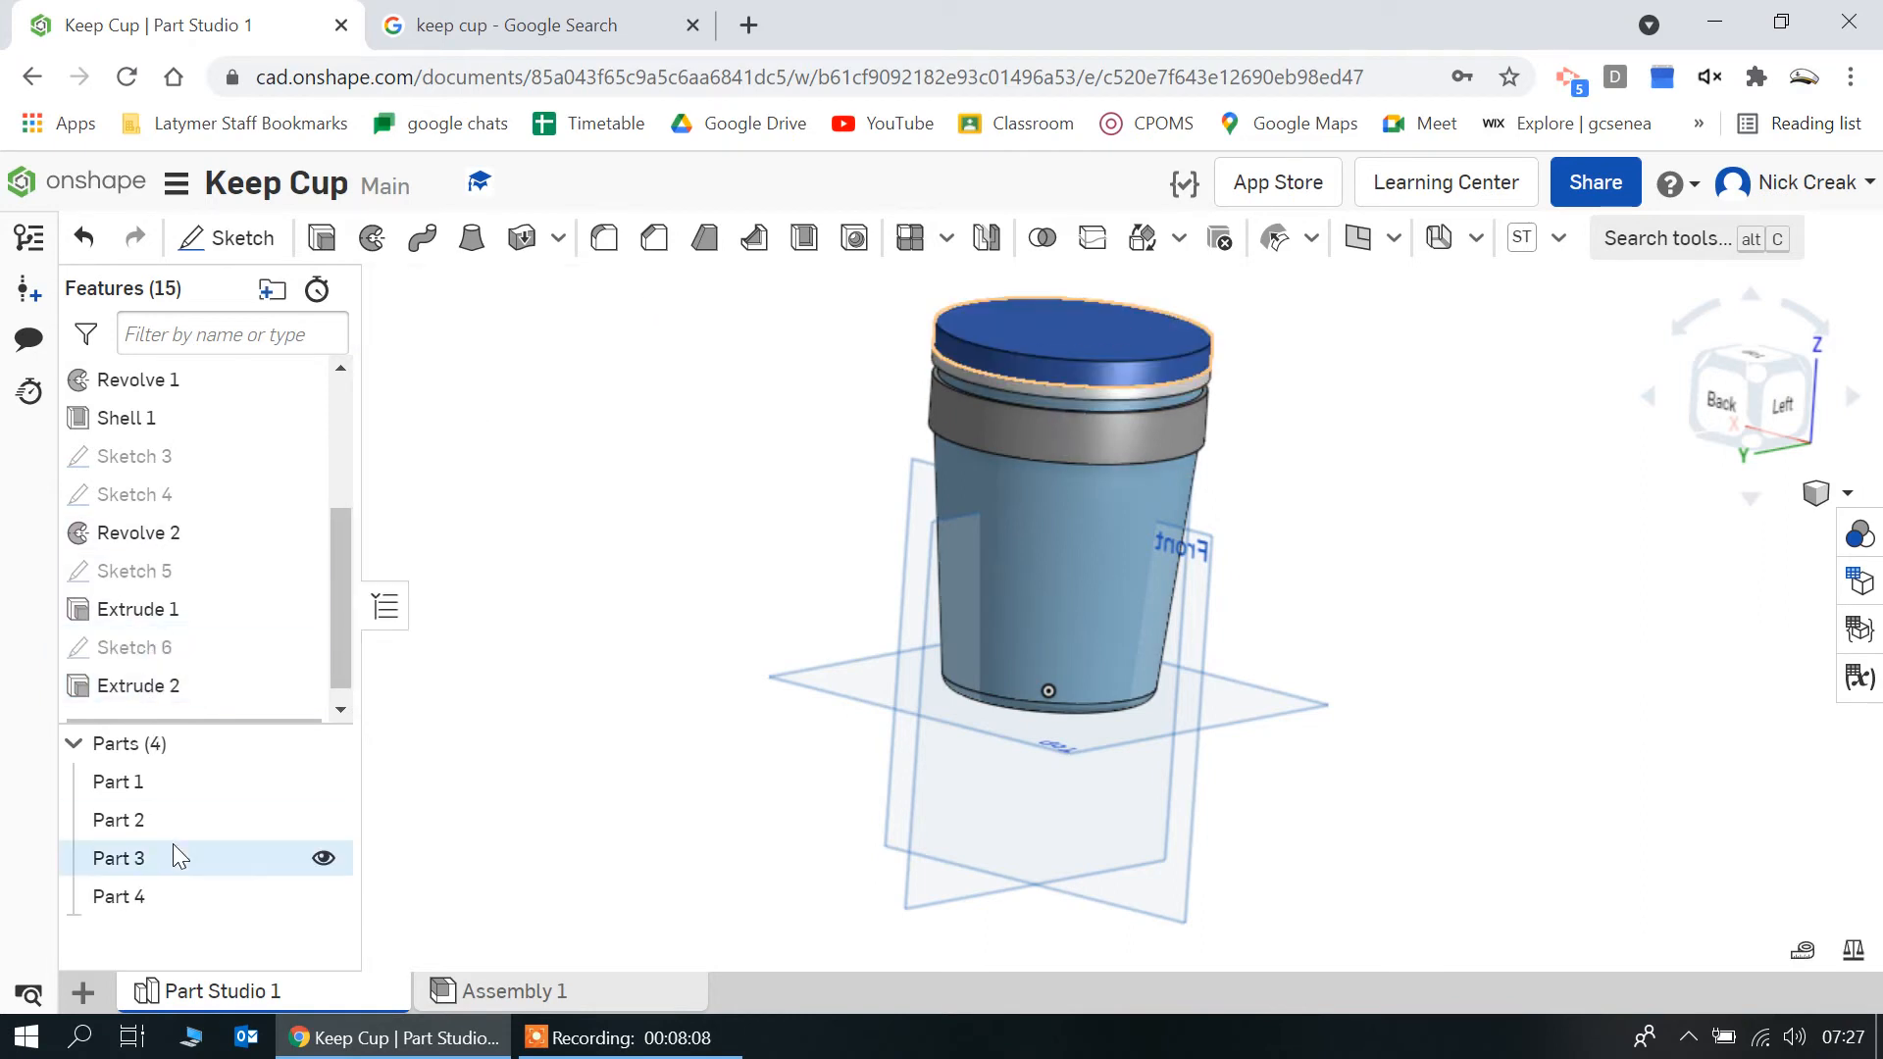
right_click(108, 698)
left_click(192, 673)
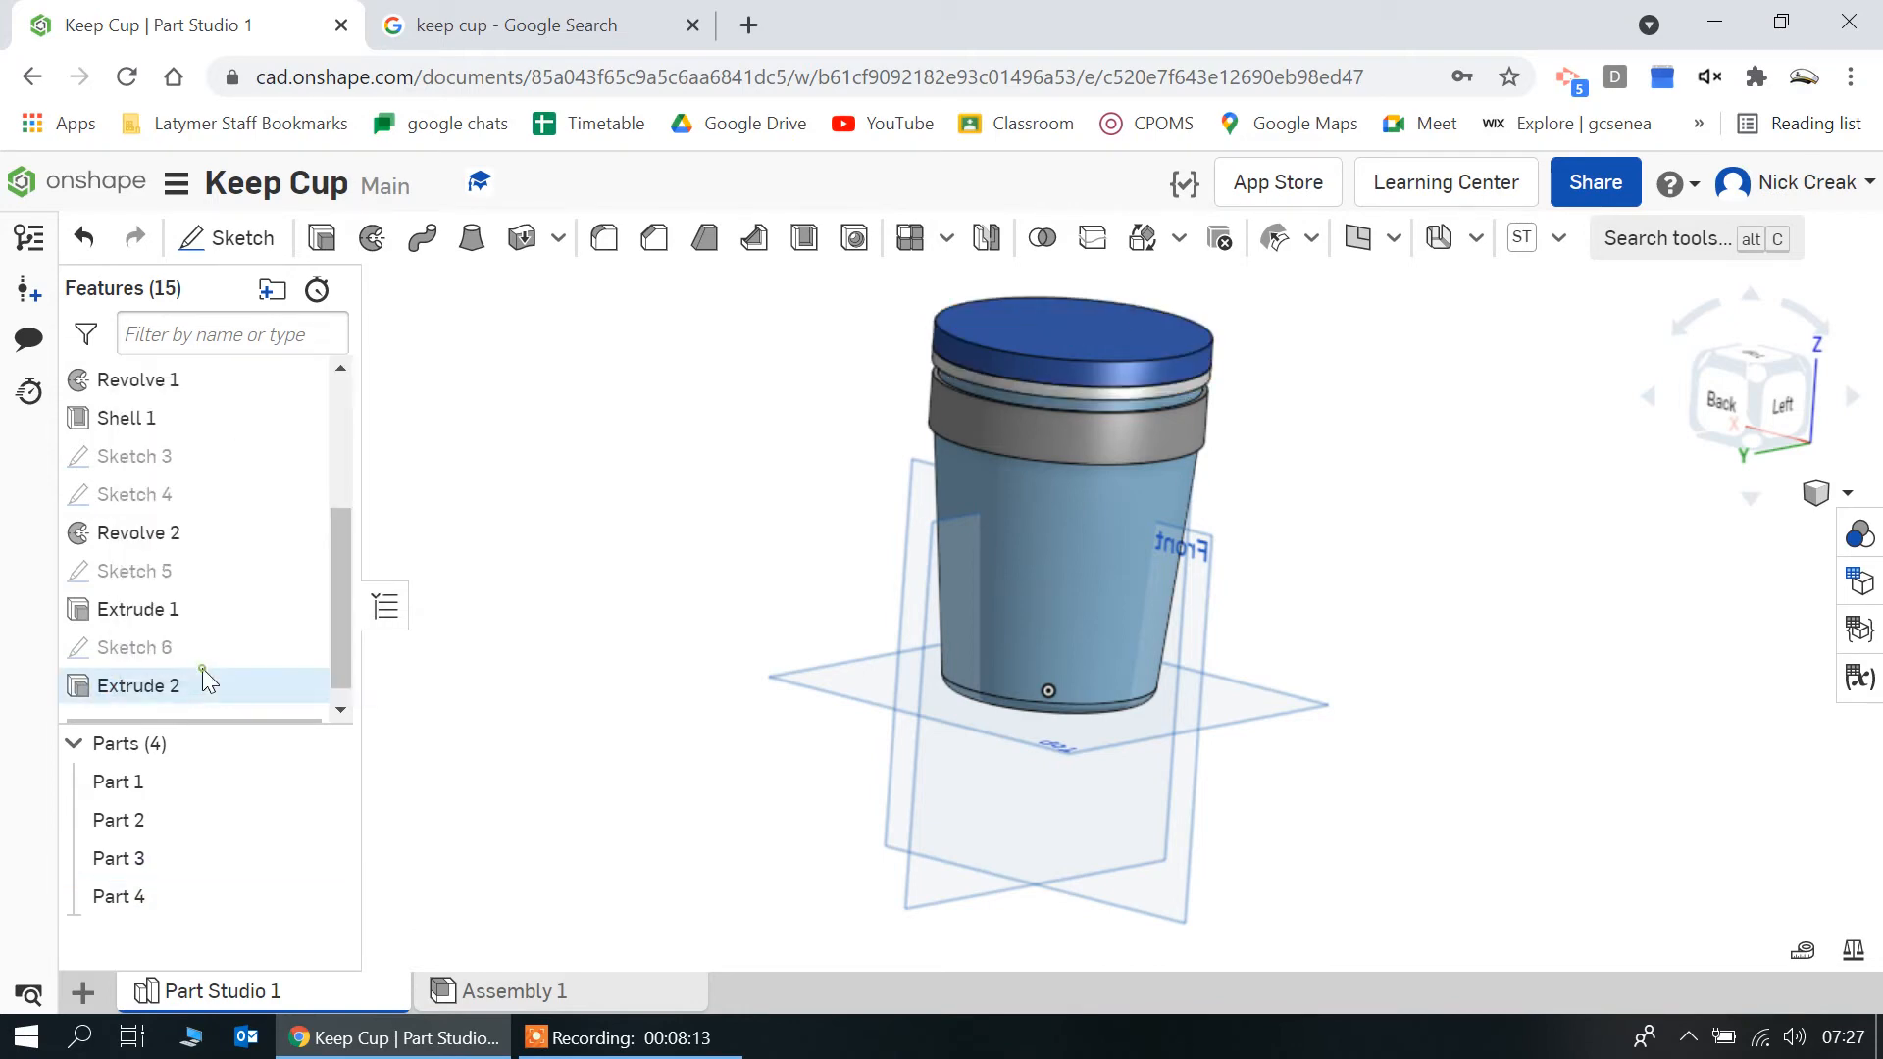
Reopen Sketch 6 on the lid's underside, facing the sketch plane, with Part 1 and Part 2 hidden and only Part 3 displayed
double_click(169, 657)
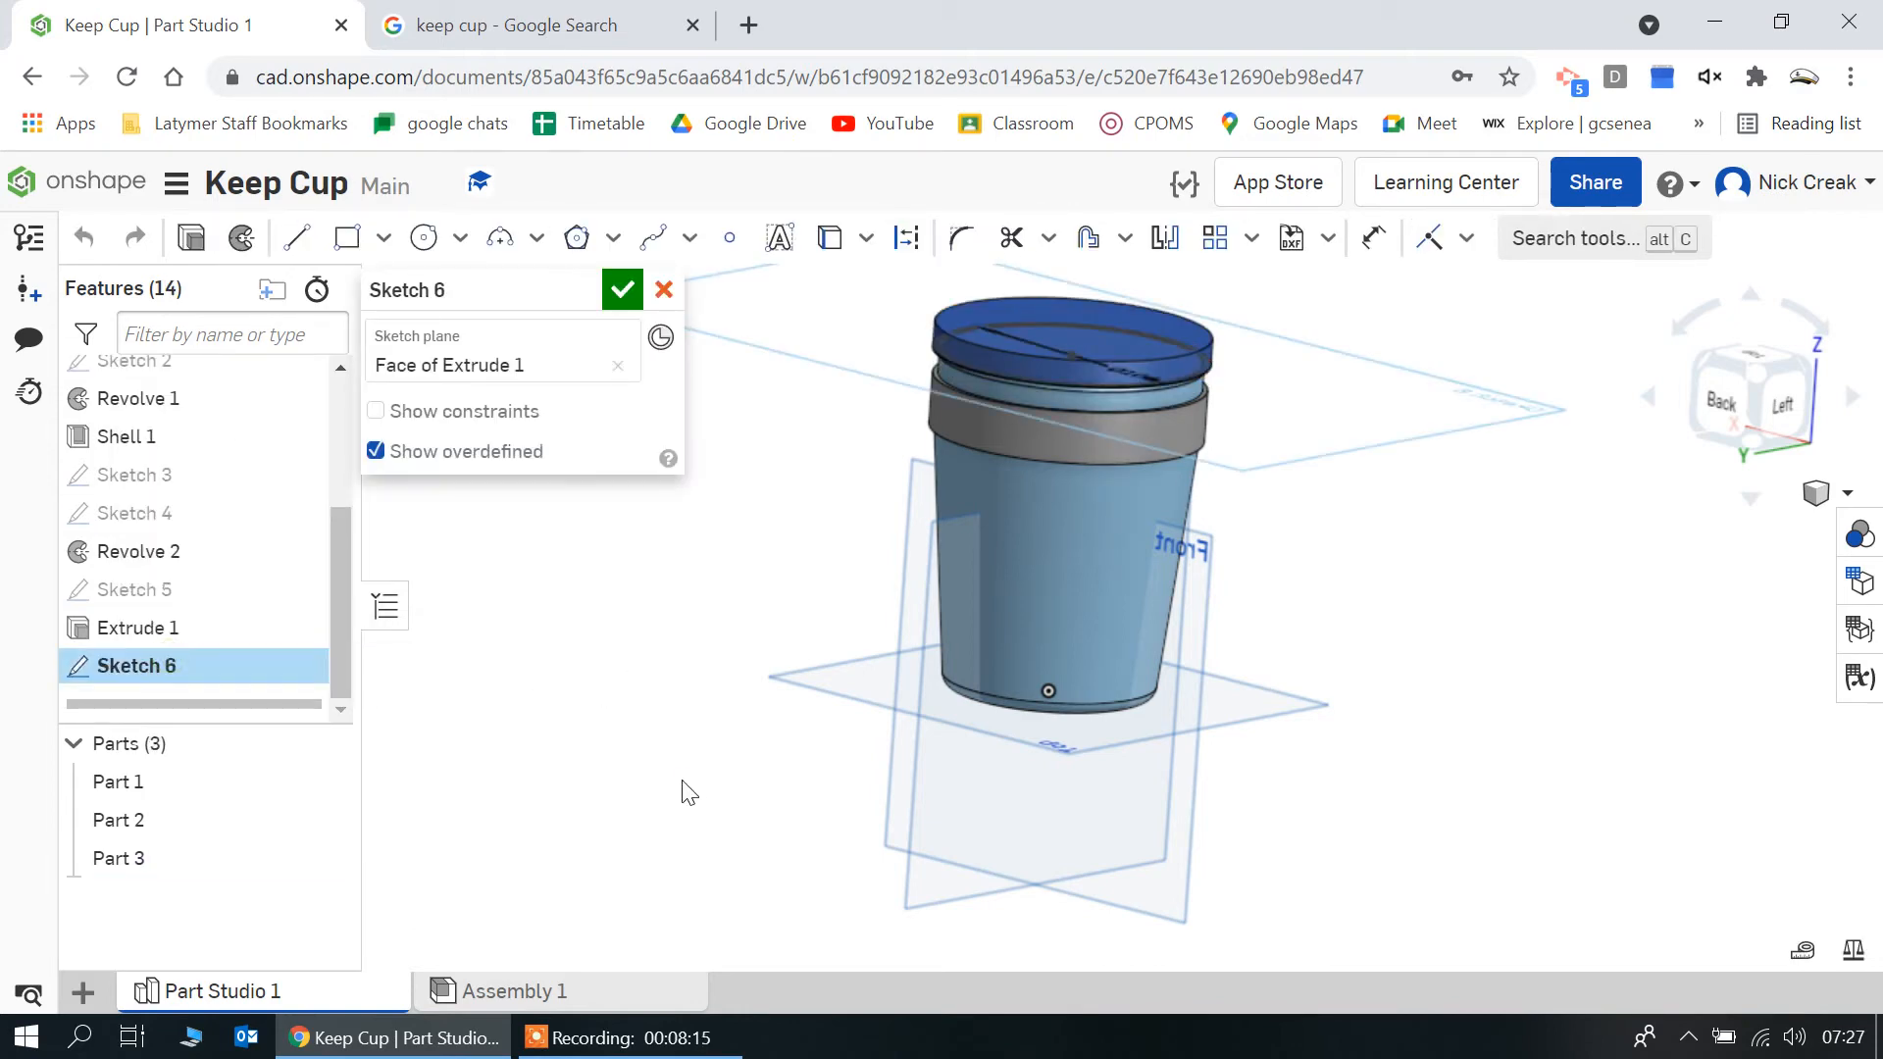
key("n")
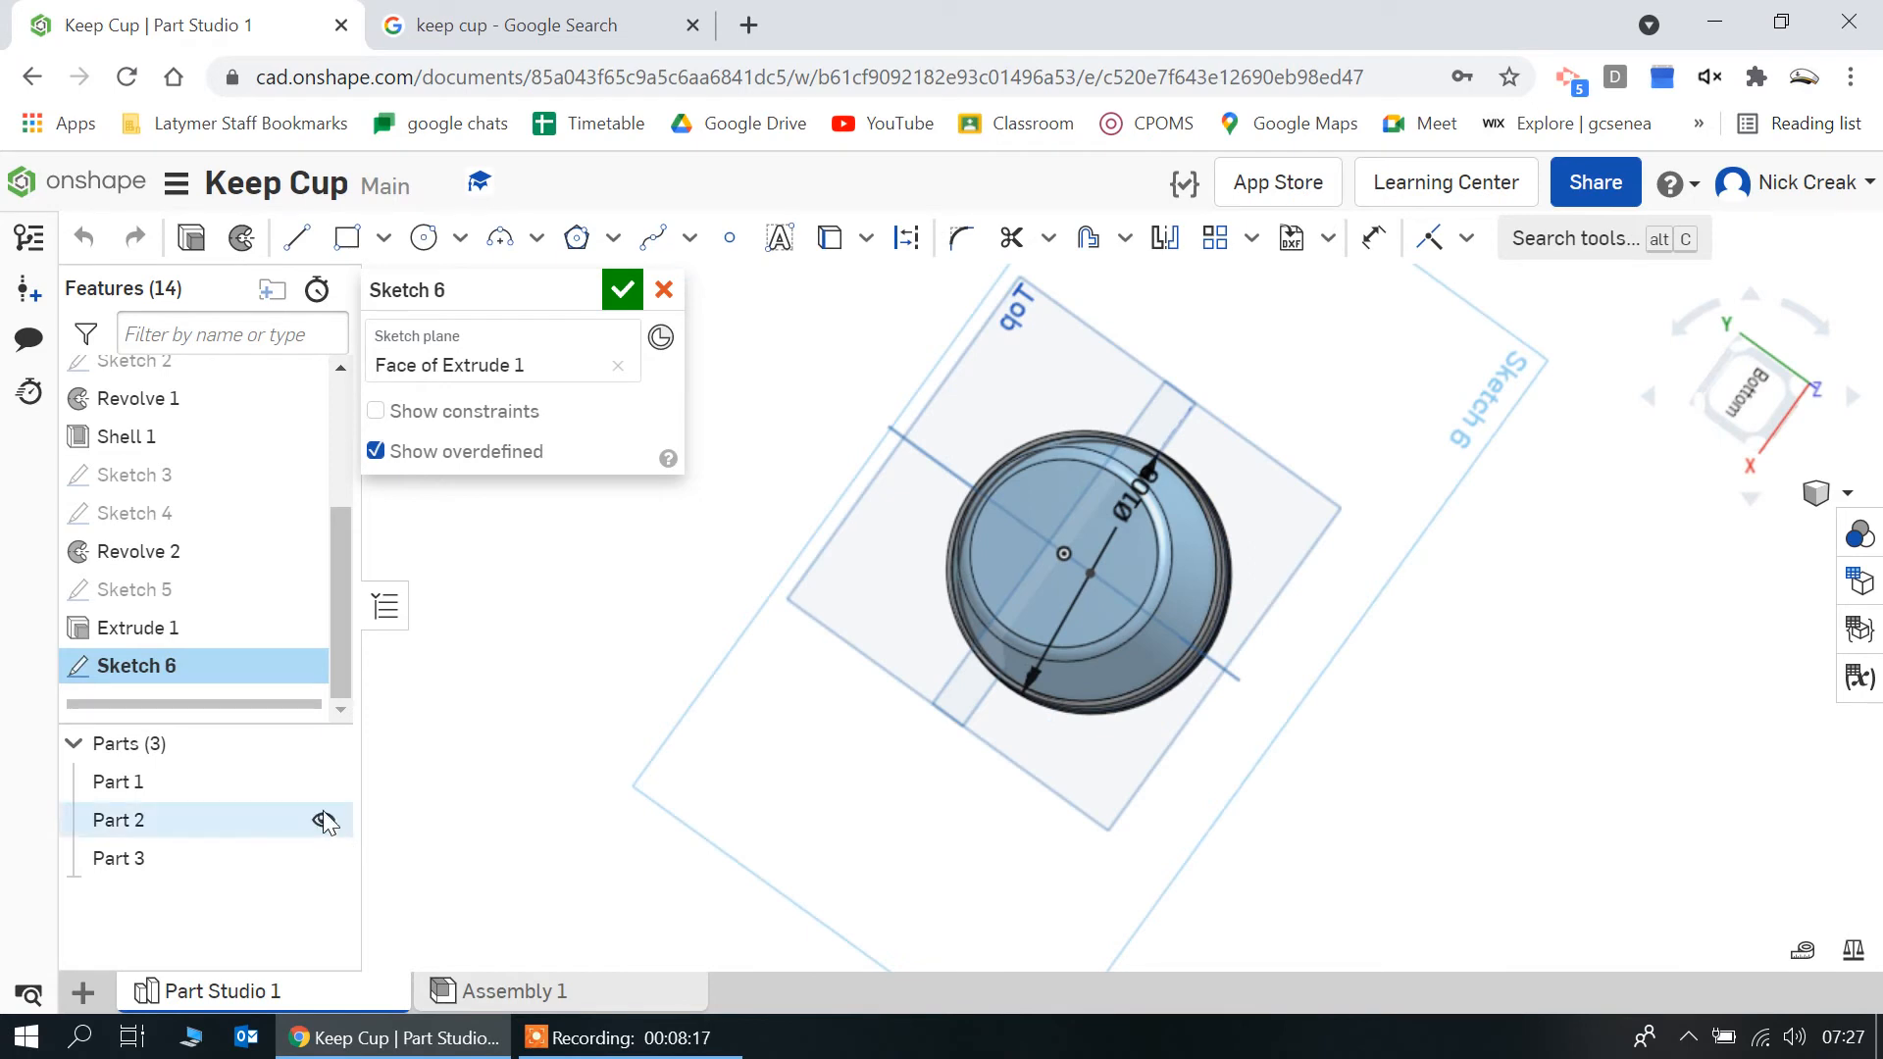
left_click(323, 745)
left_click(324, 781)
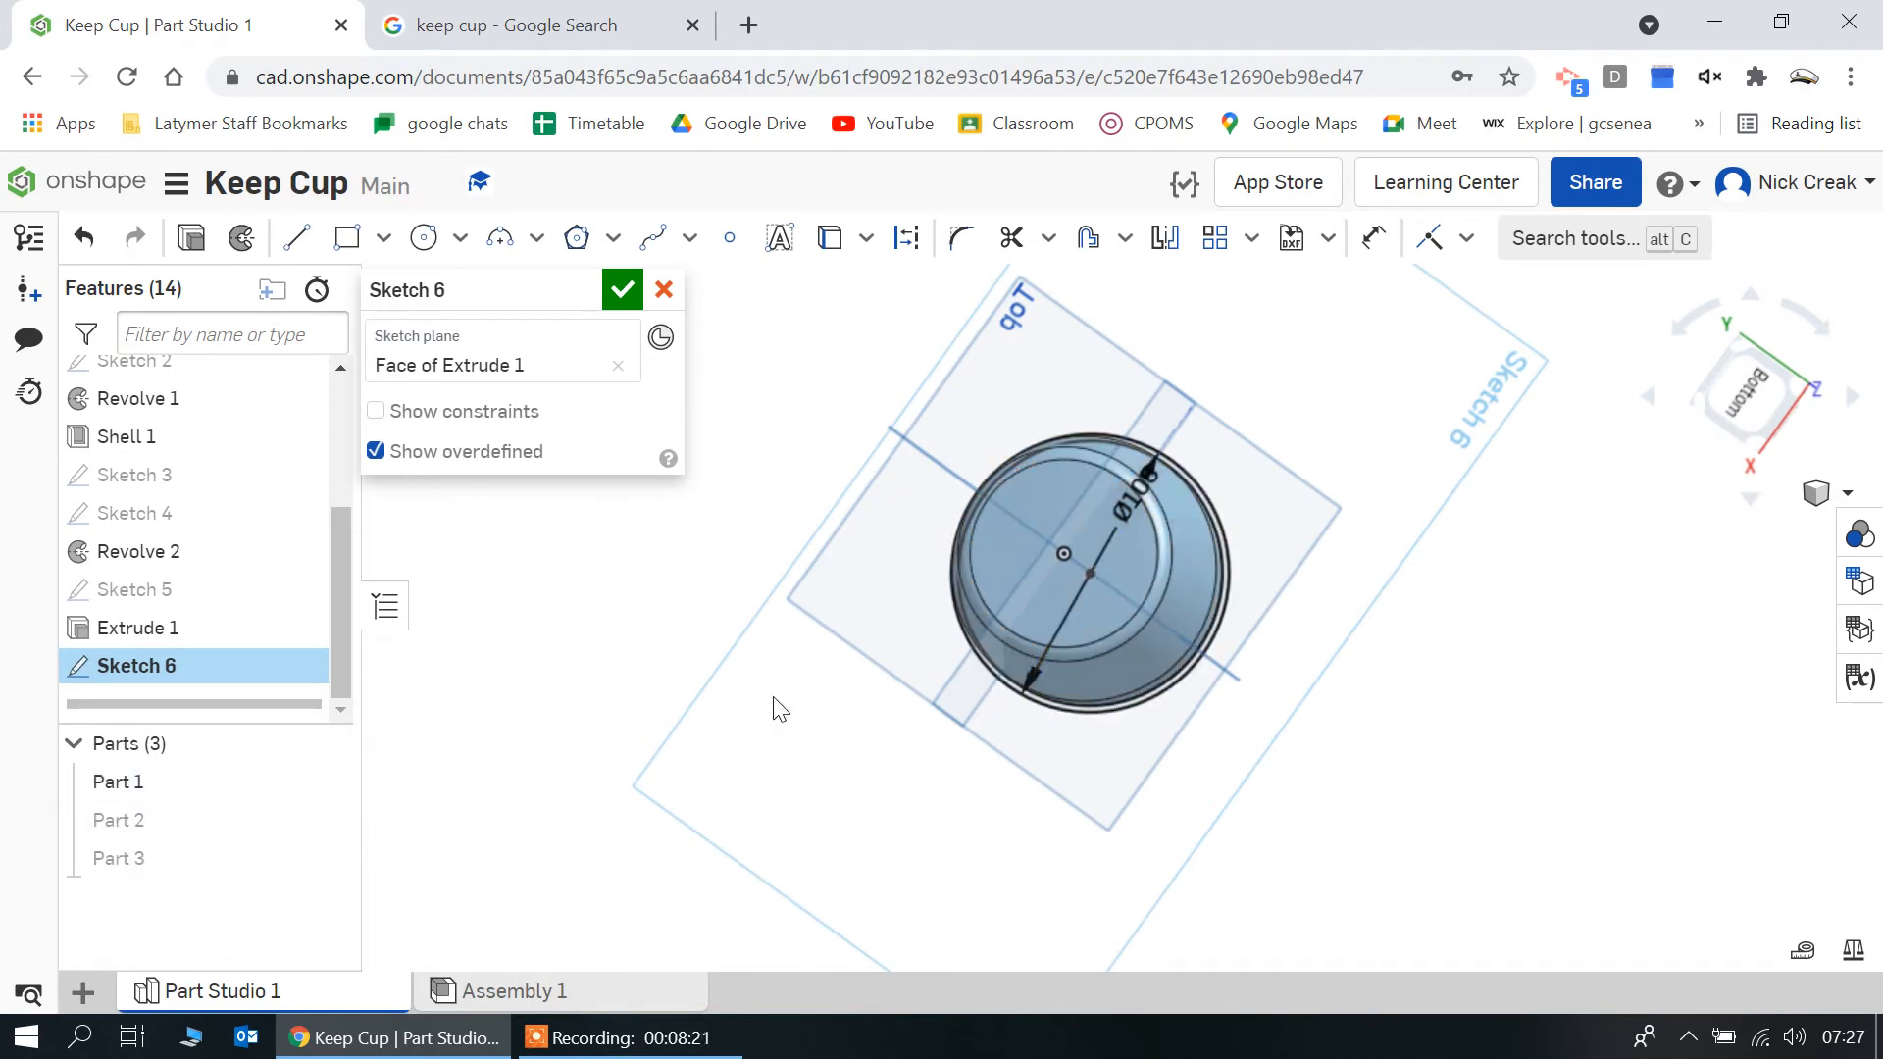
right_click_drag(777, 706, 824, 708)
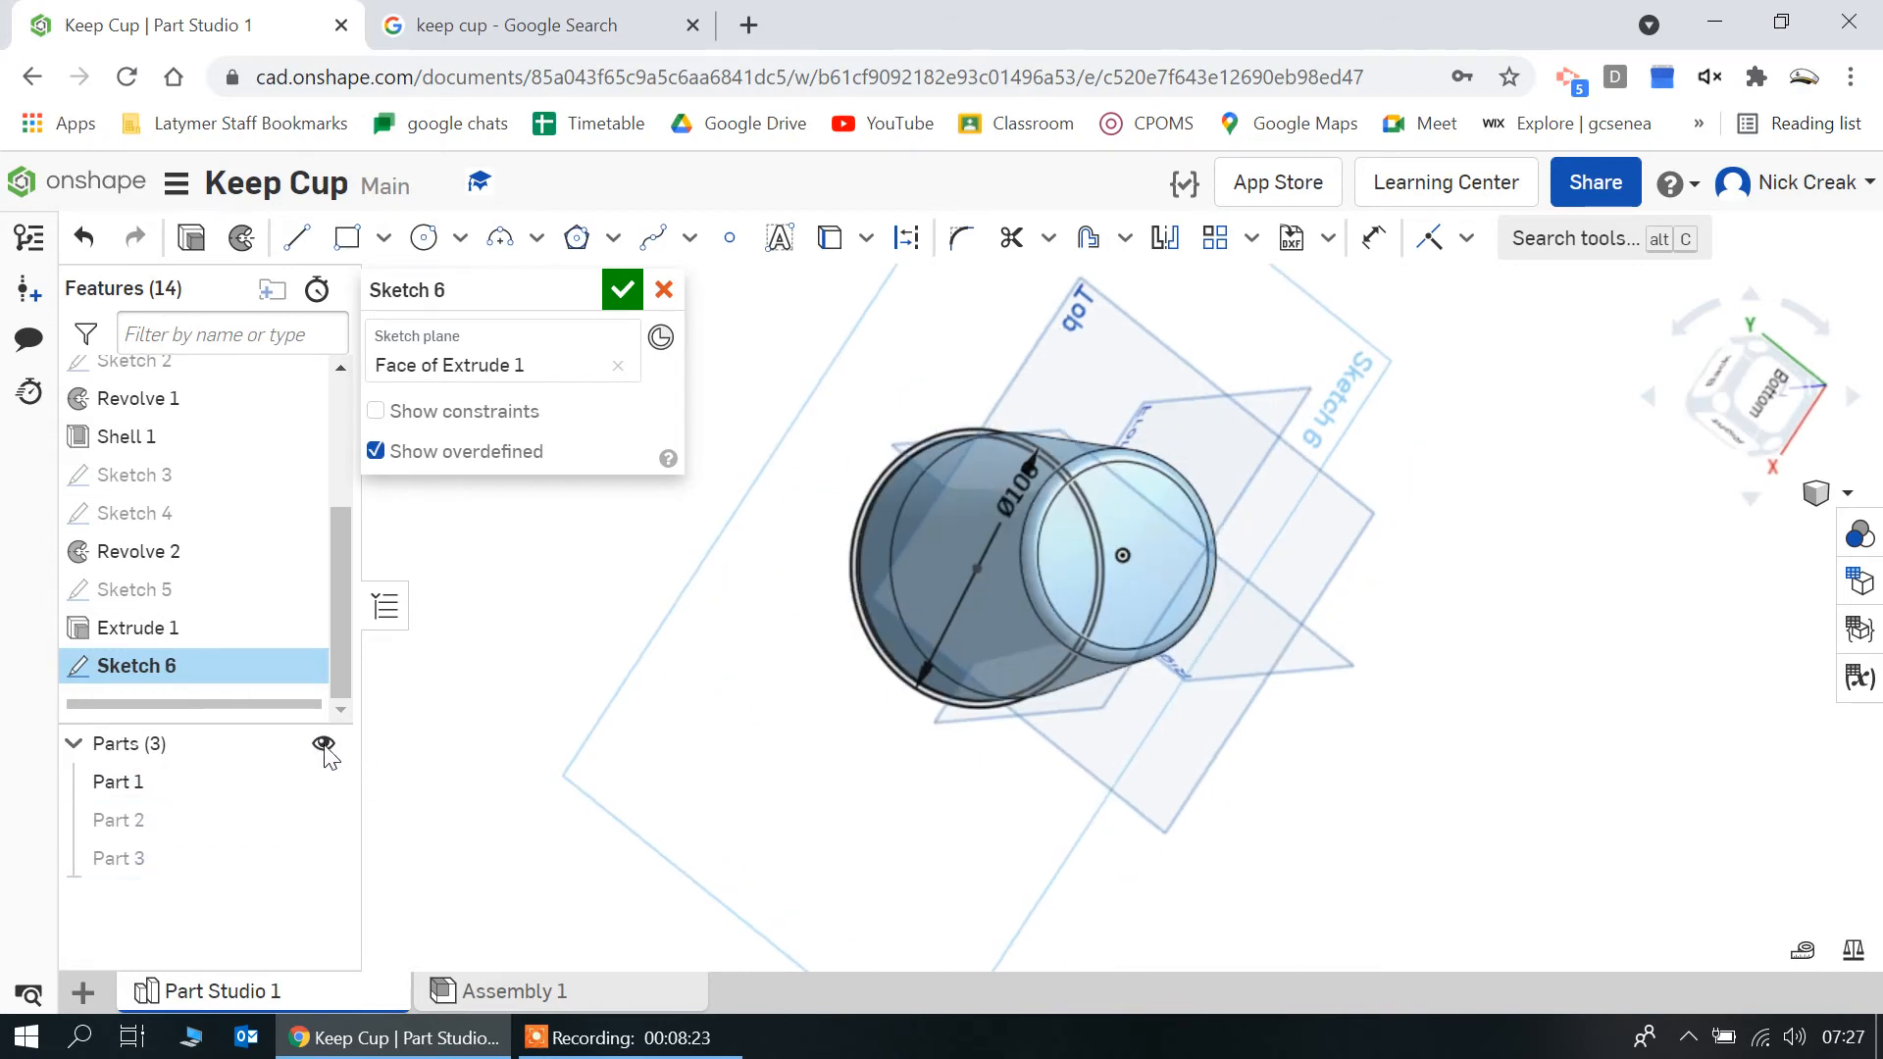
left_click(324, 781)
left_click(322, 859)
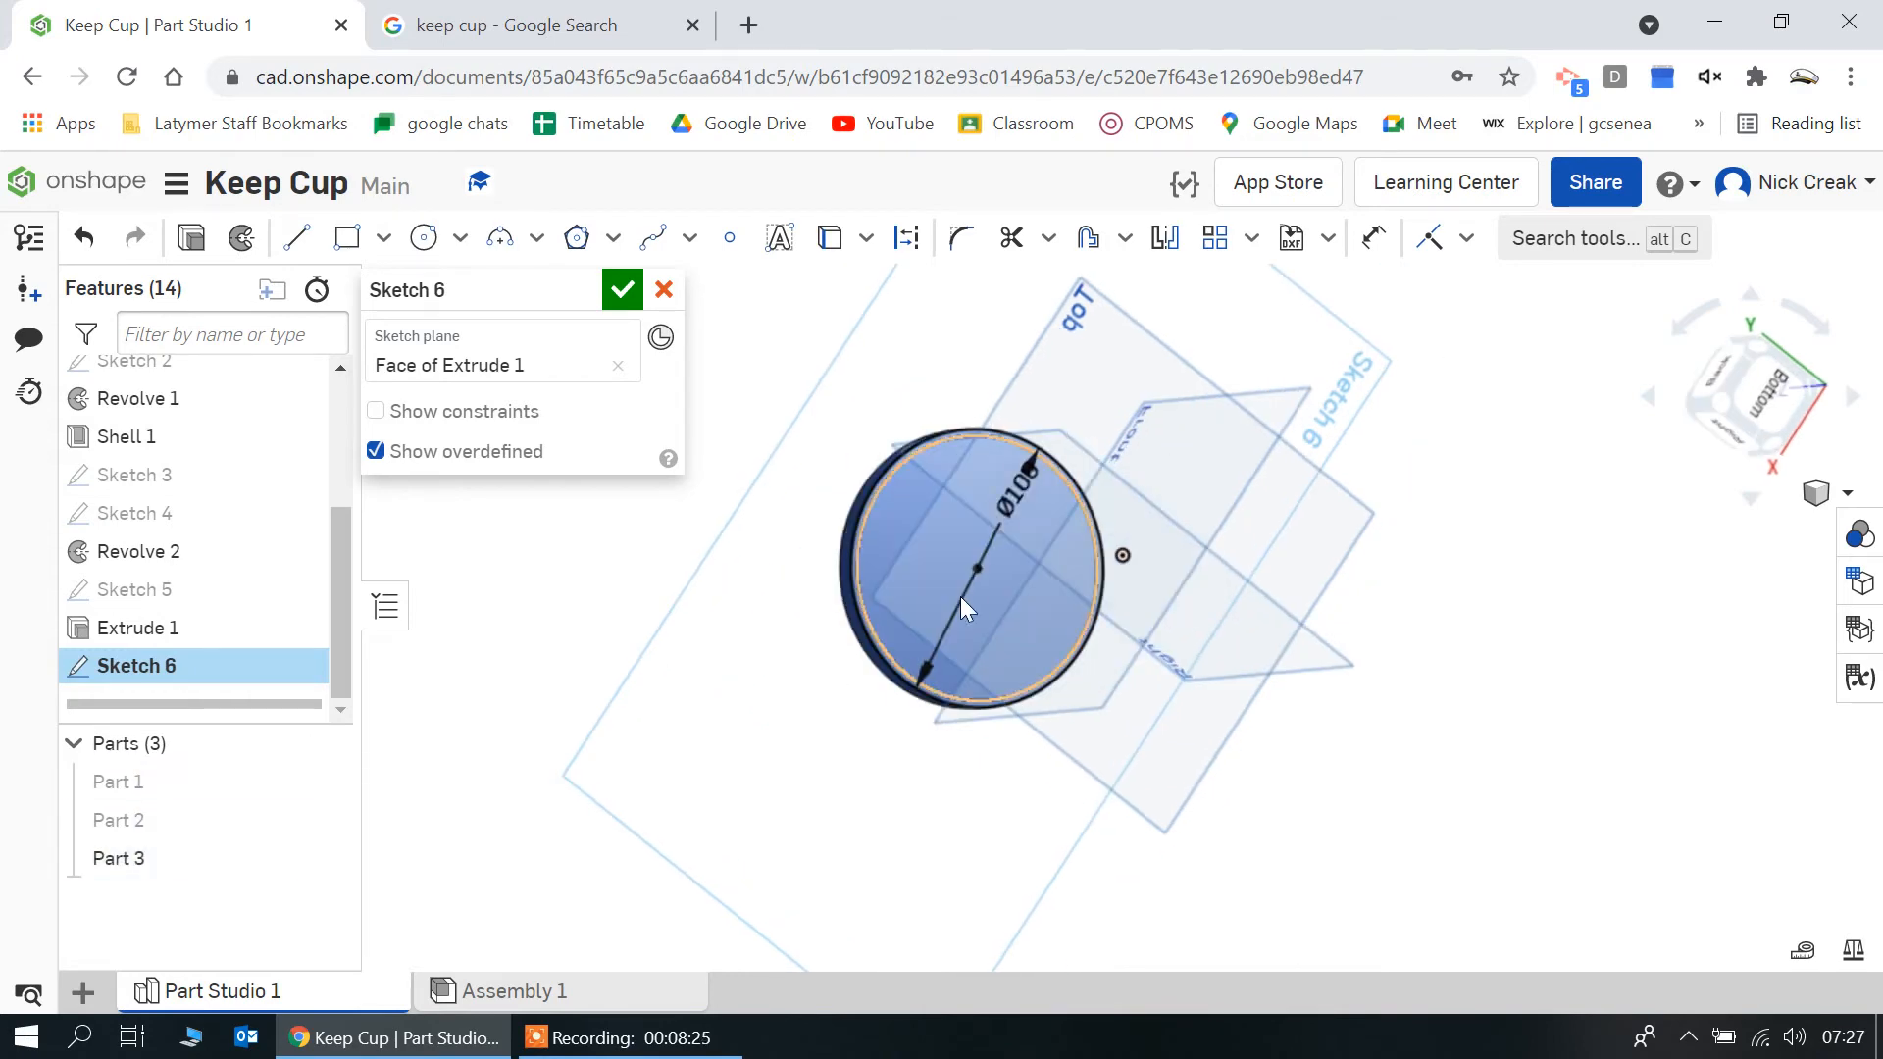
right_click_drag(1151, 550, 1135, 557)
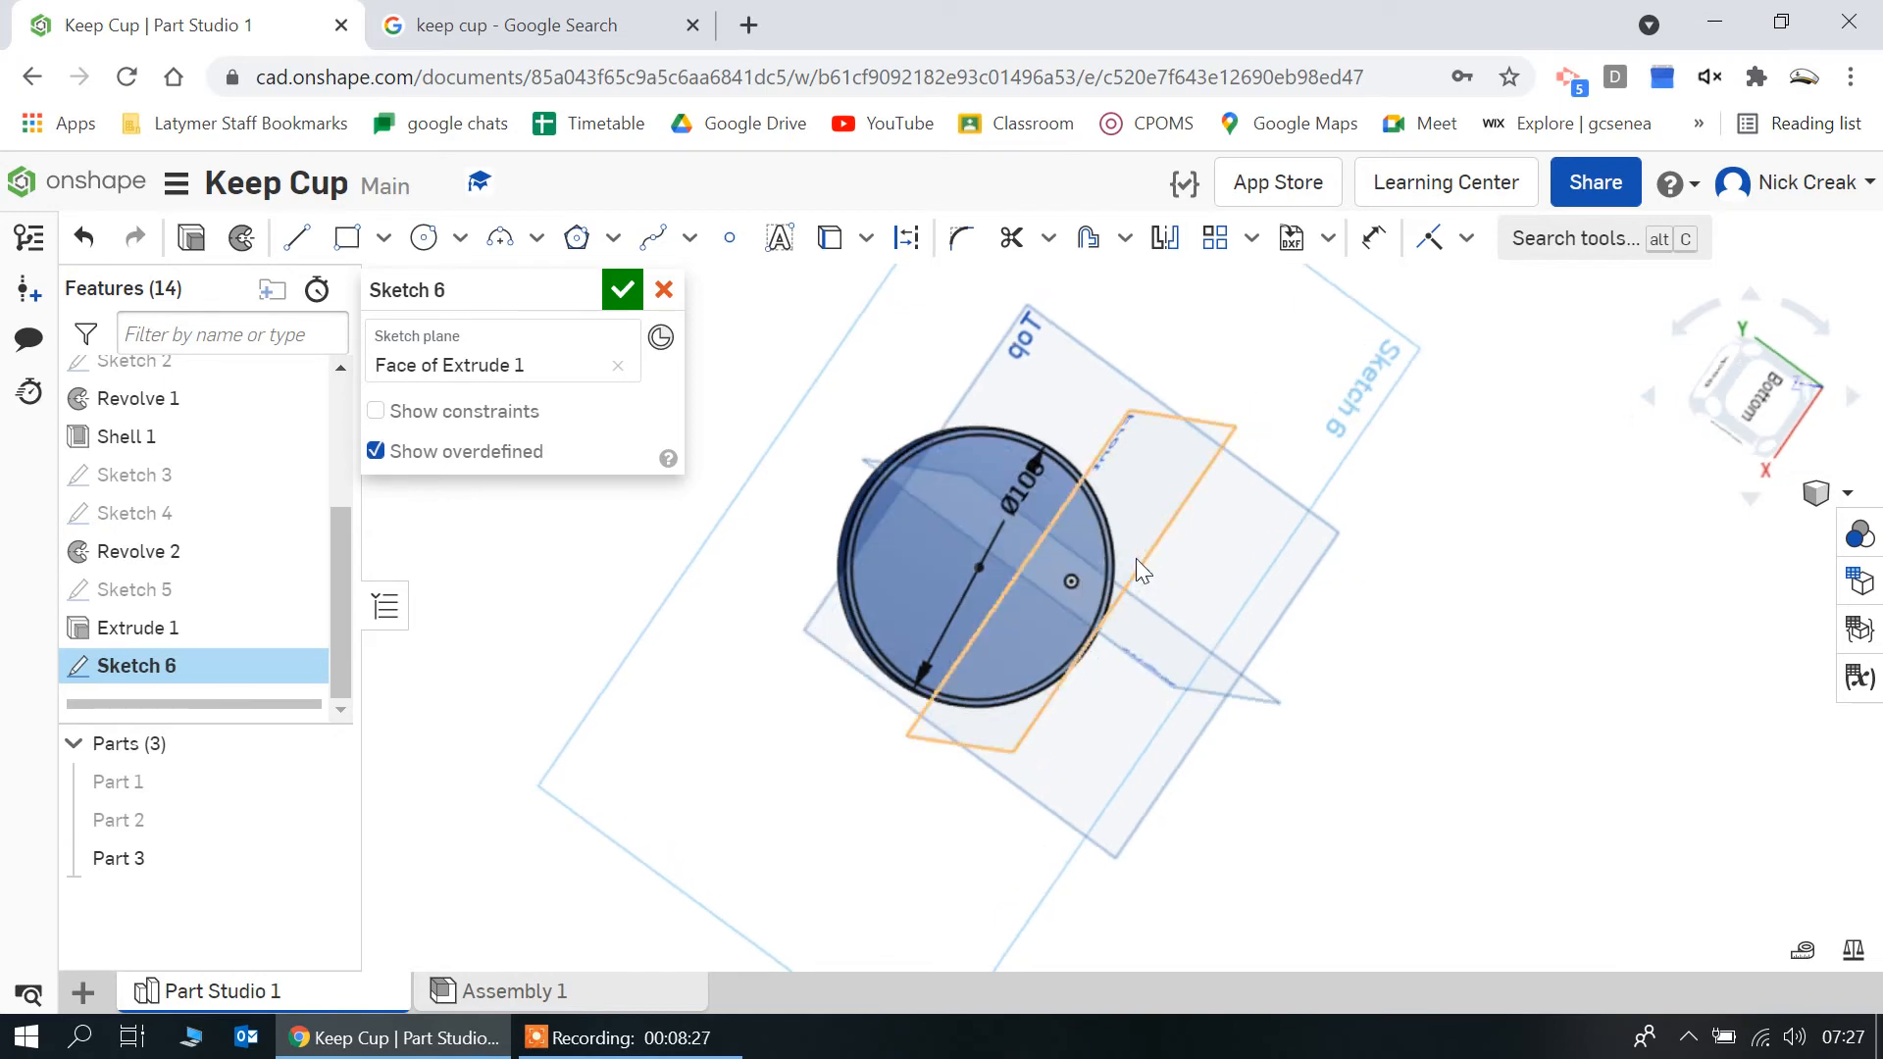
Set the inner circle's diameter to 100 mm and finish the sketch
scroll(1044, 520, "up", 5)
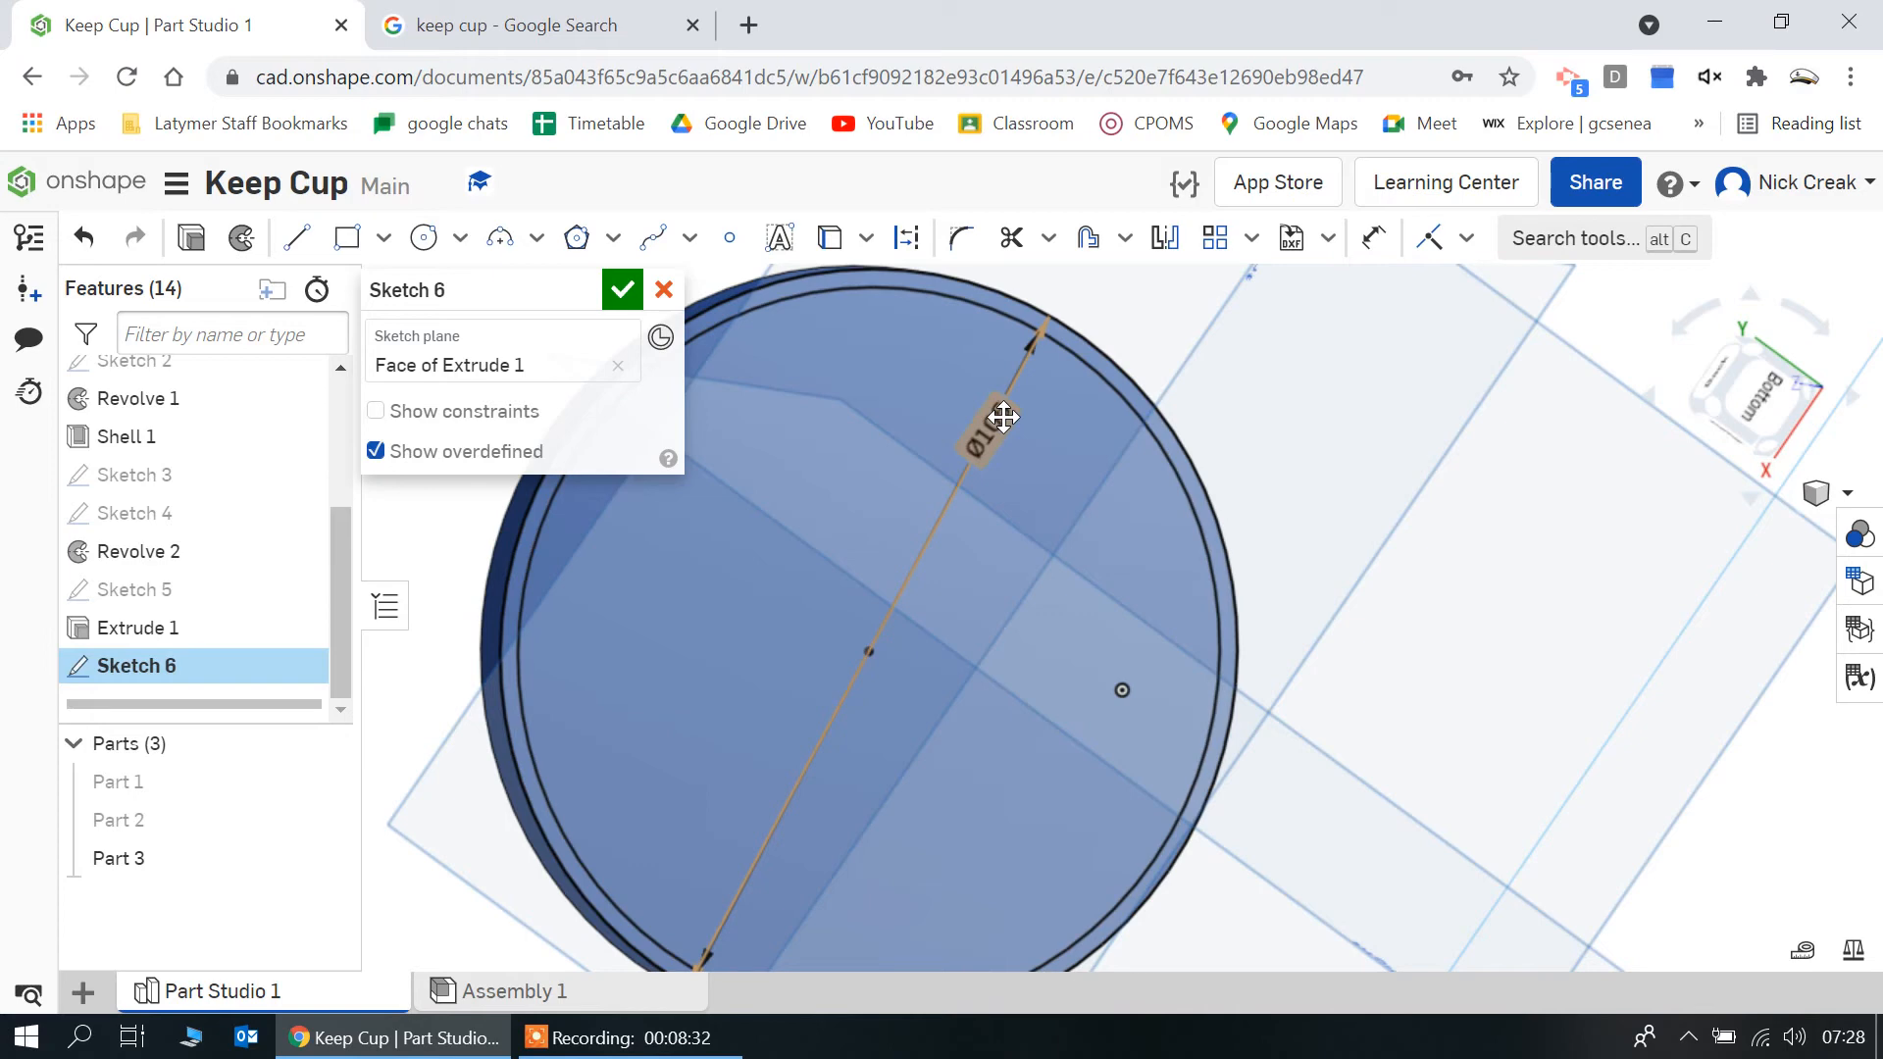
scroll(1034, 346, "up", 3)
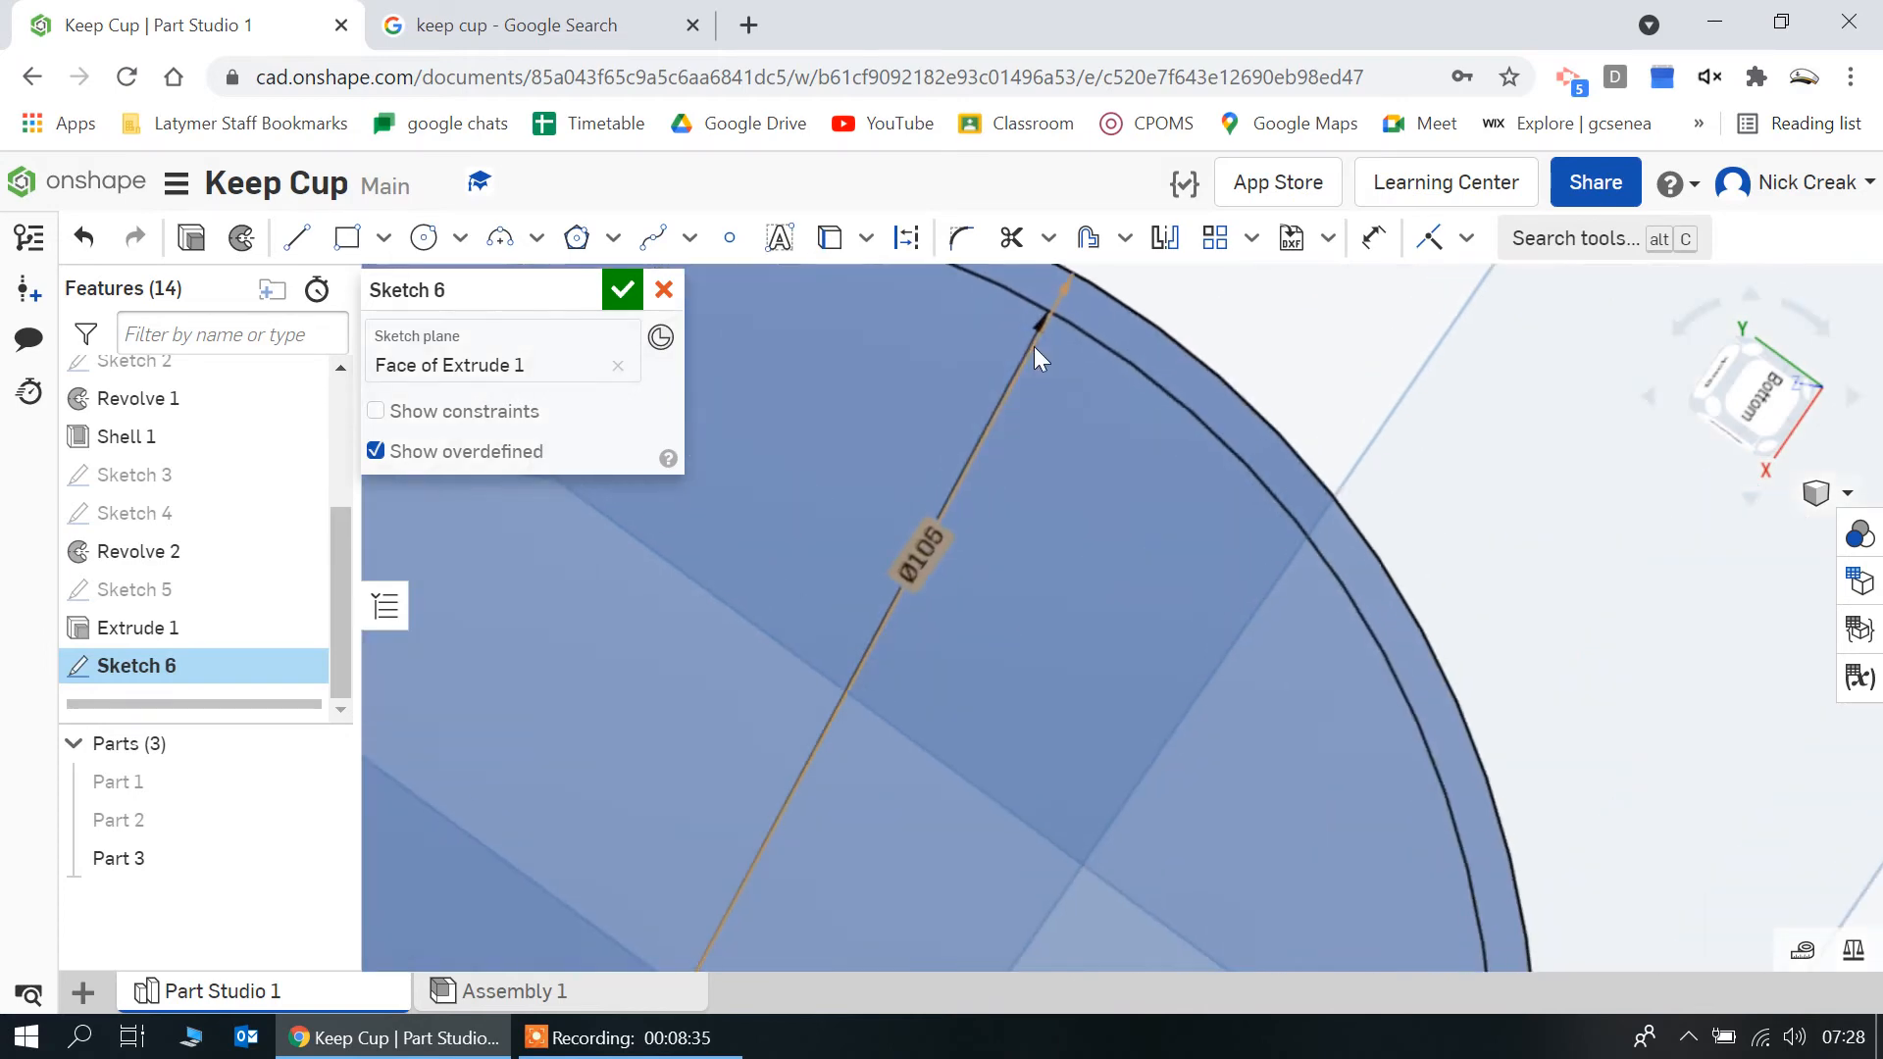
double_click(1030, 327)
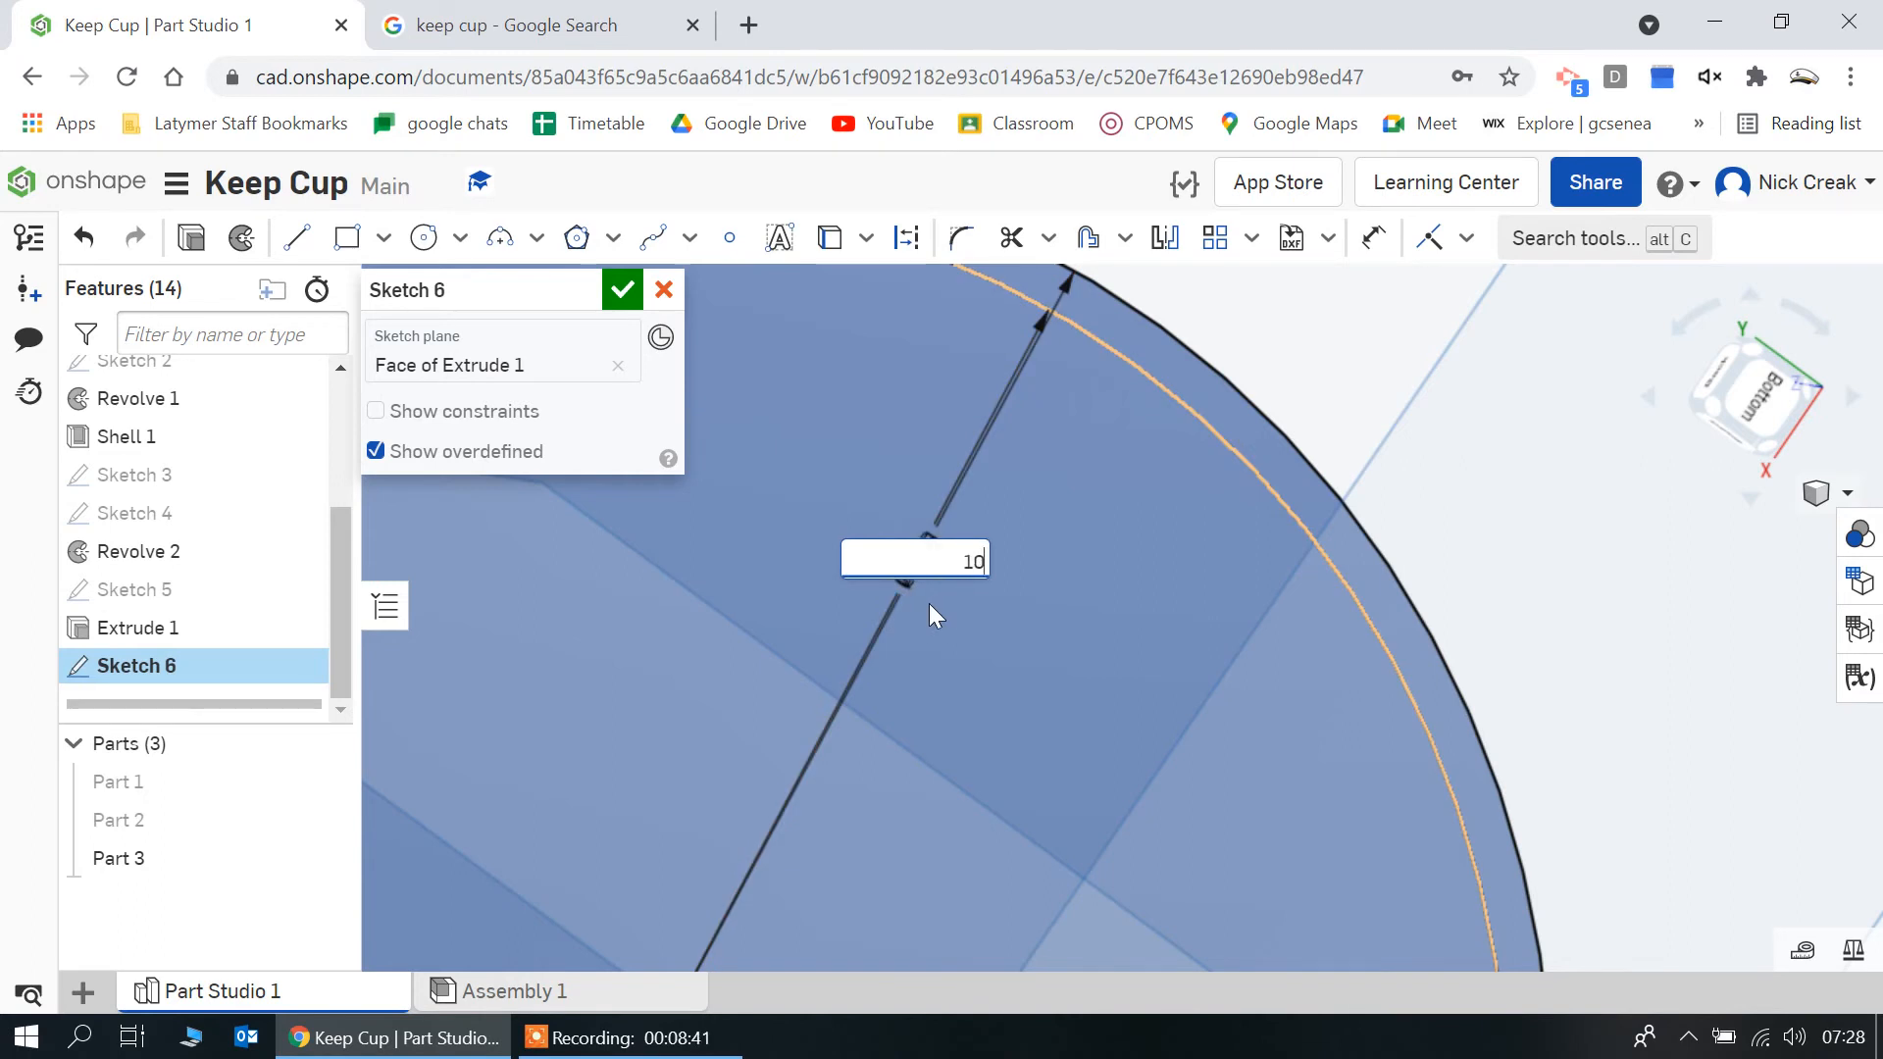
key("Return")
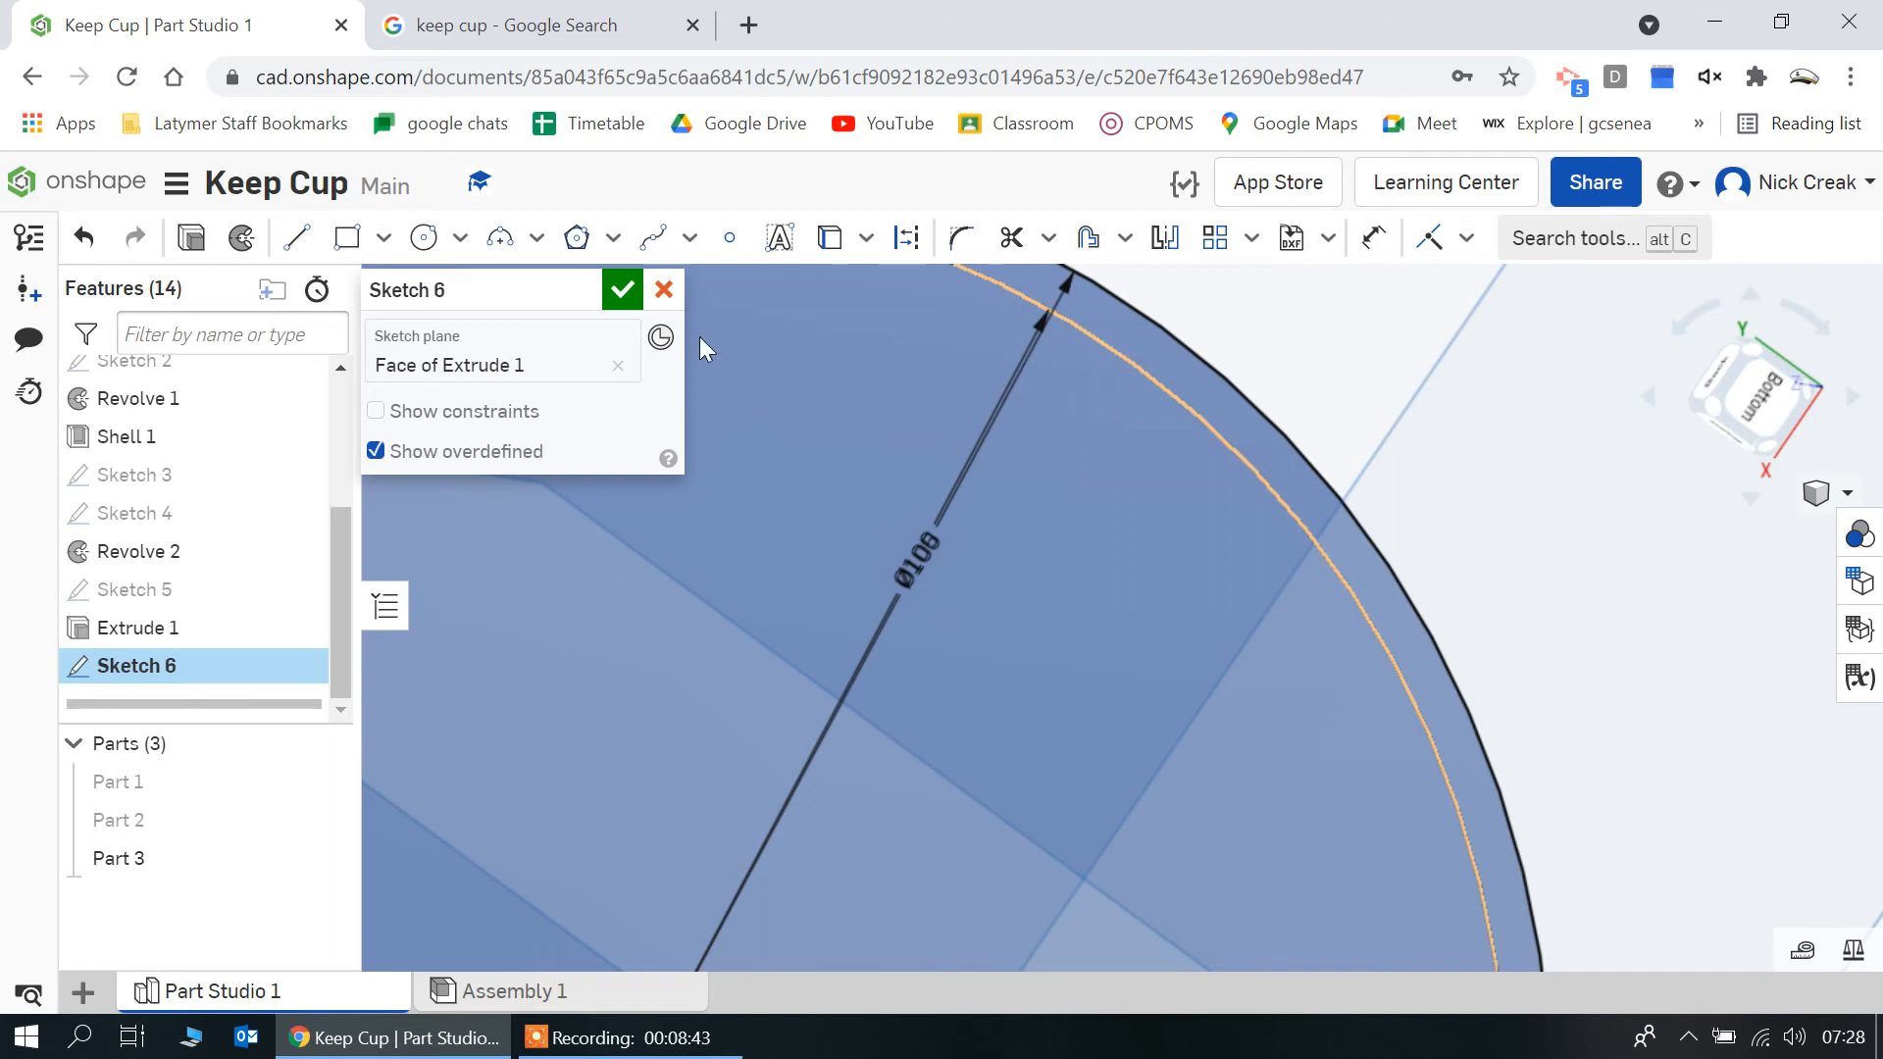
left_click(622, 292)
scroll(856, 792, "down", 5)
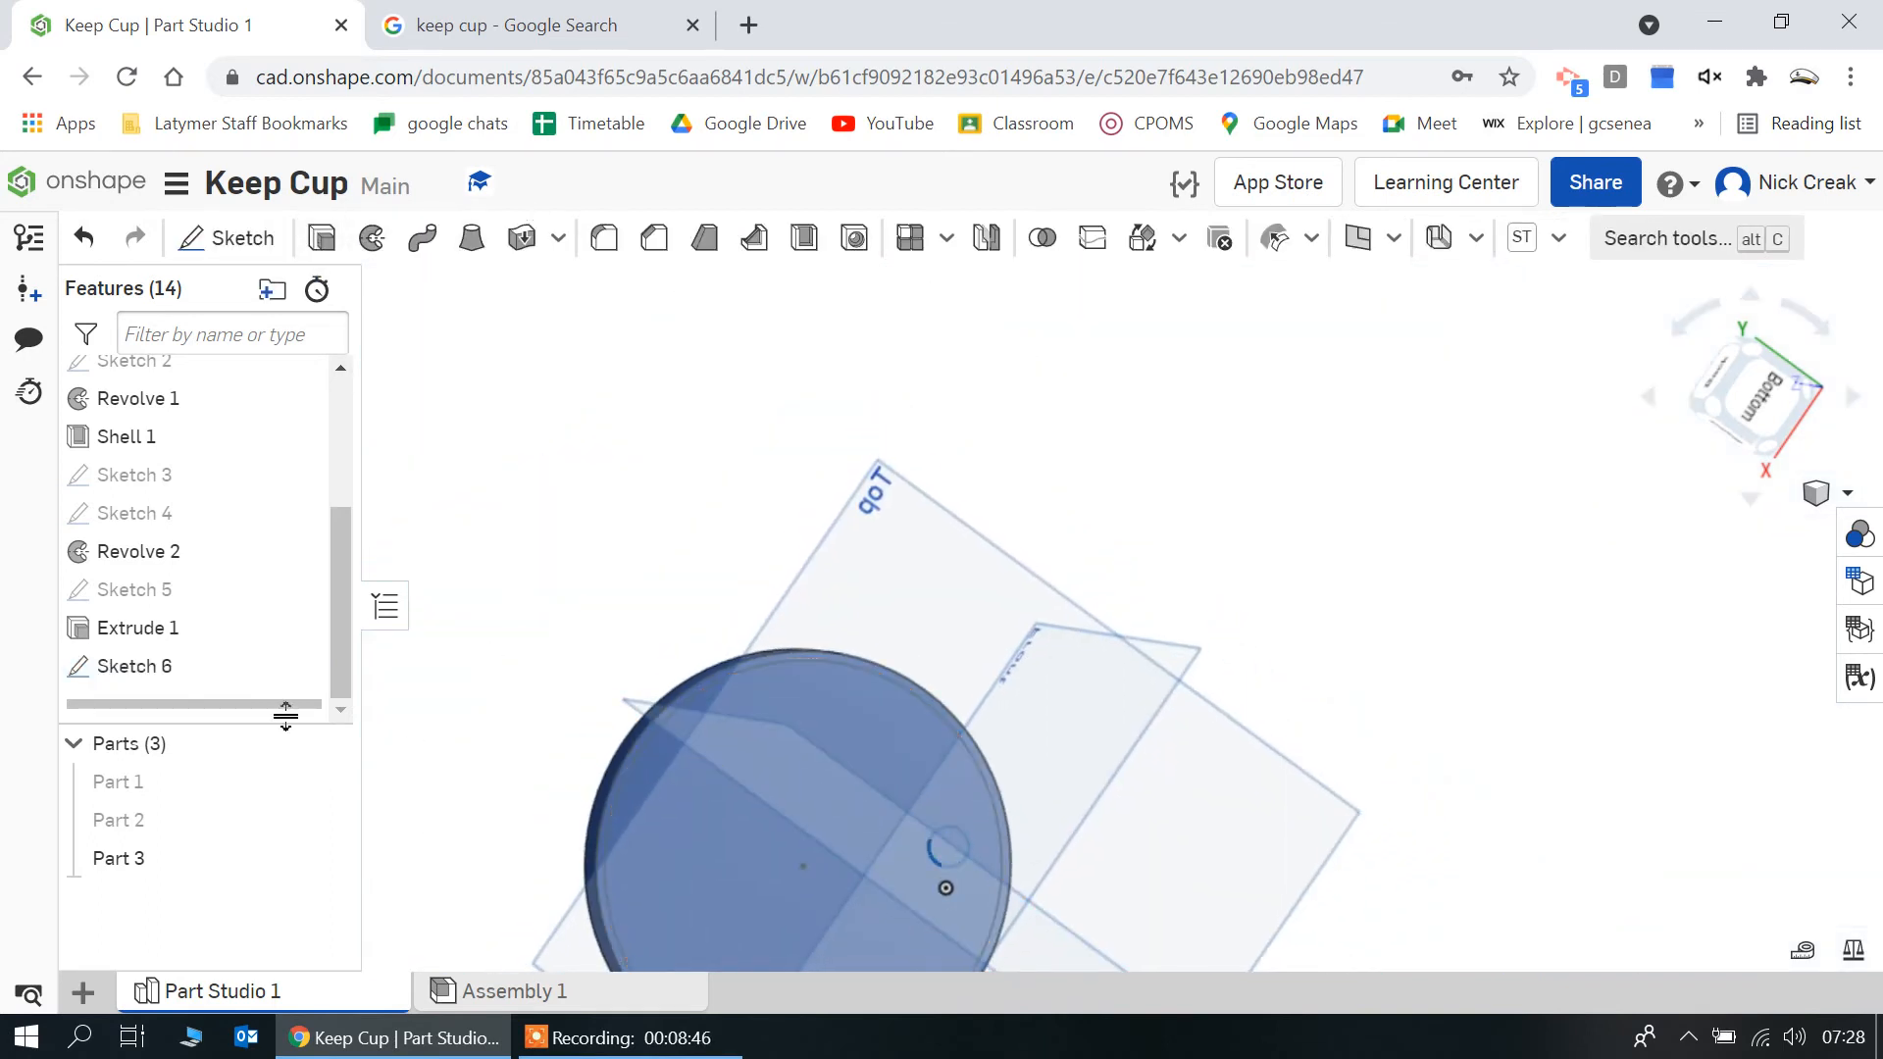
Extrude the ring of Sketch 6 downward 5 mm, adding it to the lid, Part 3, and display the cup body and band again
double_click(218, 668)
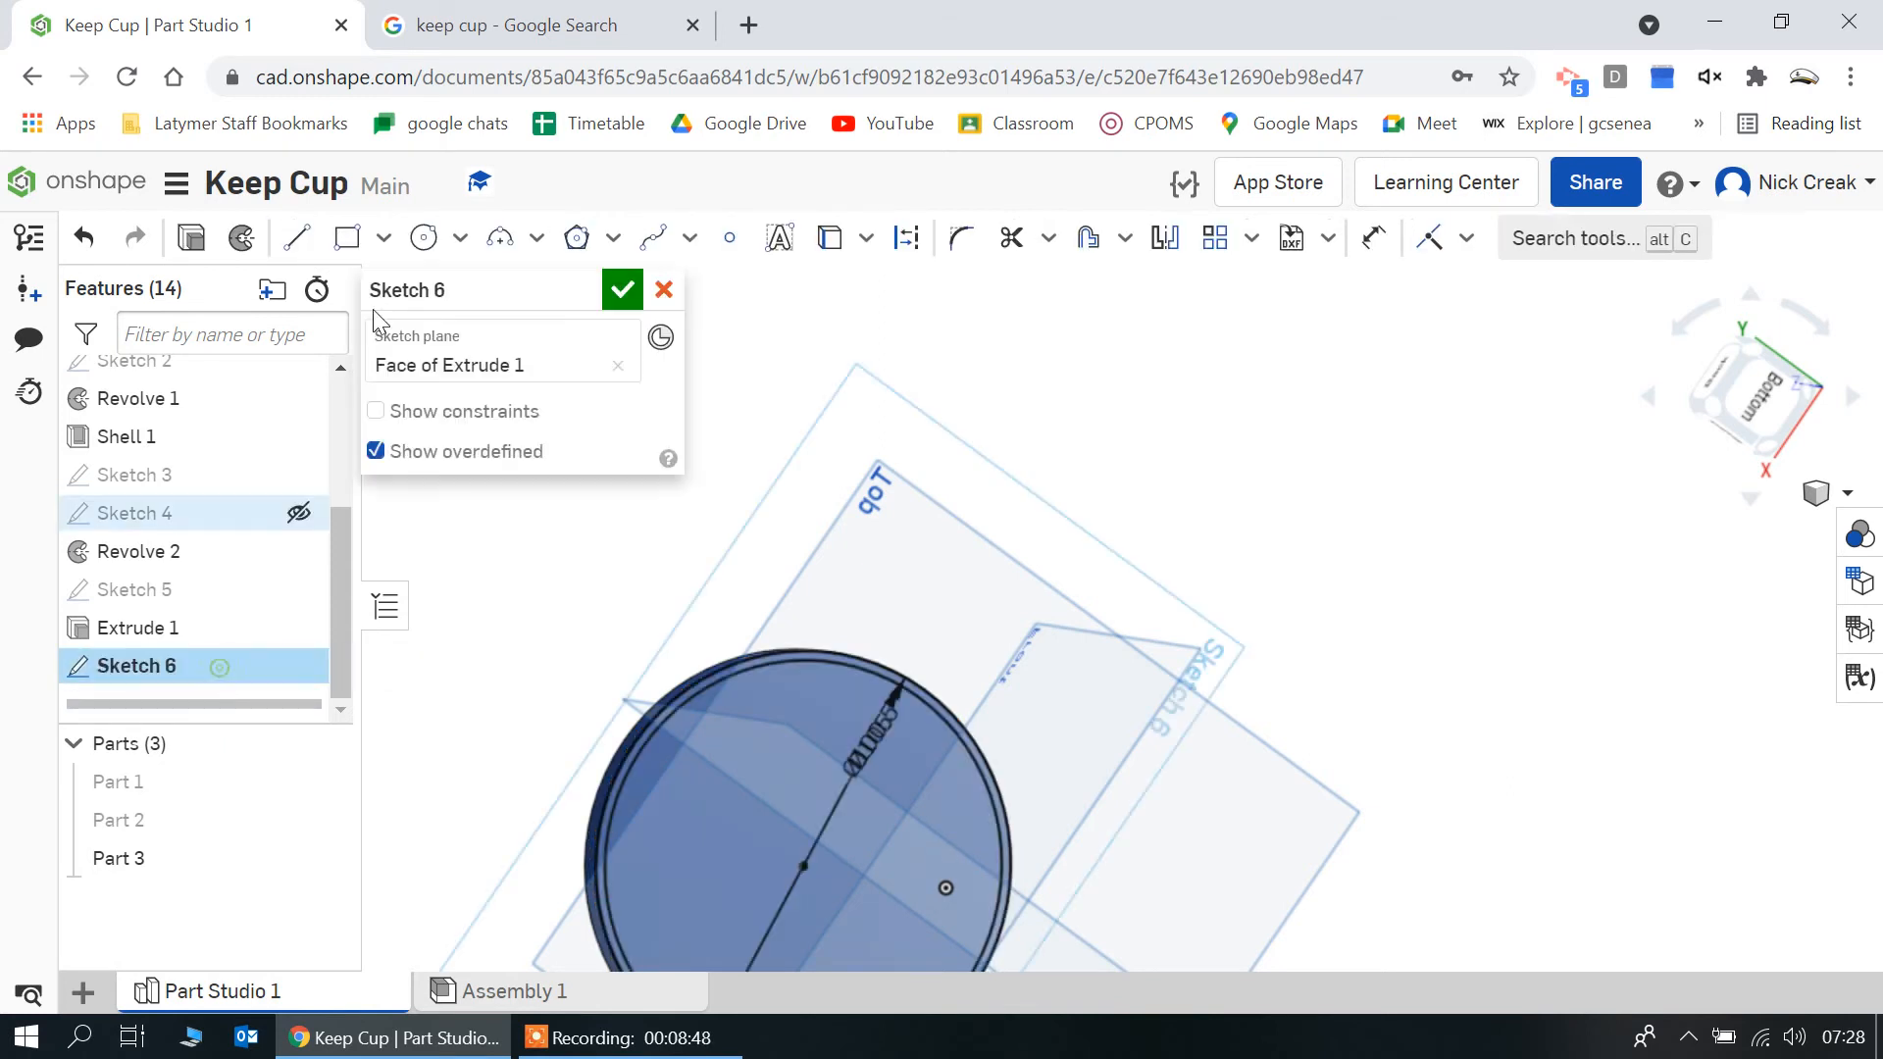
left_click(193, 245)
left_click(624, 531)
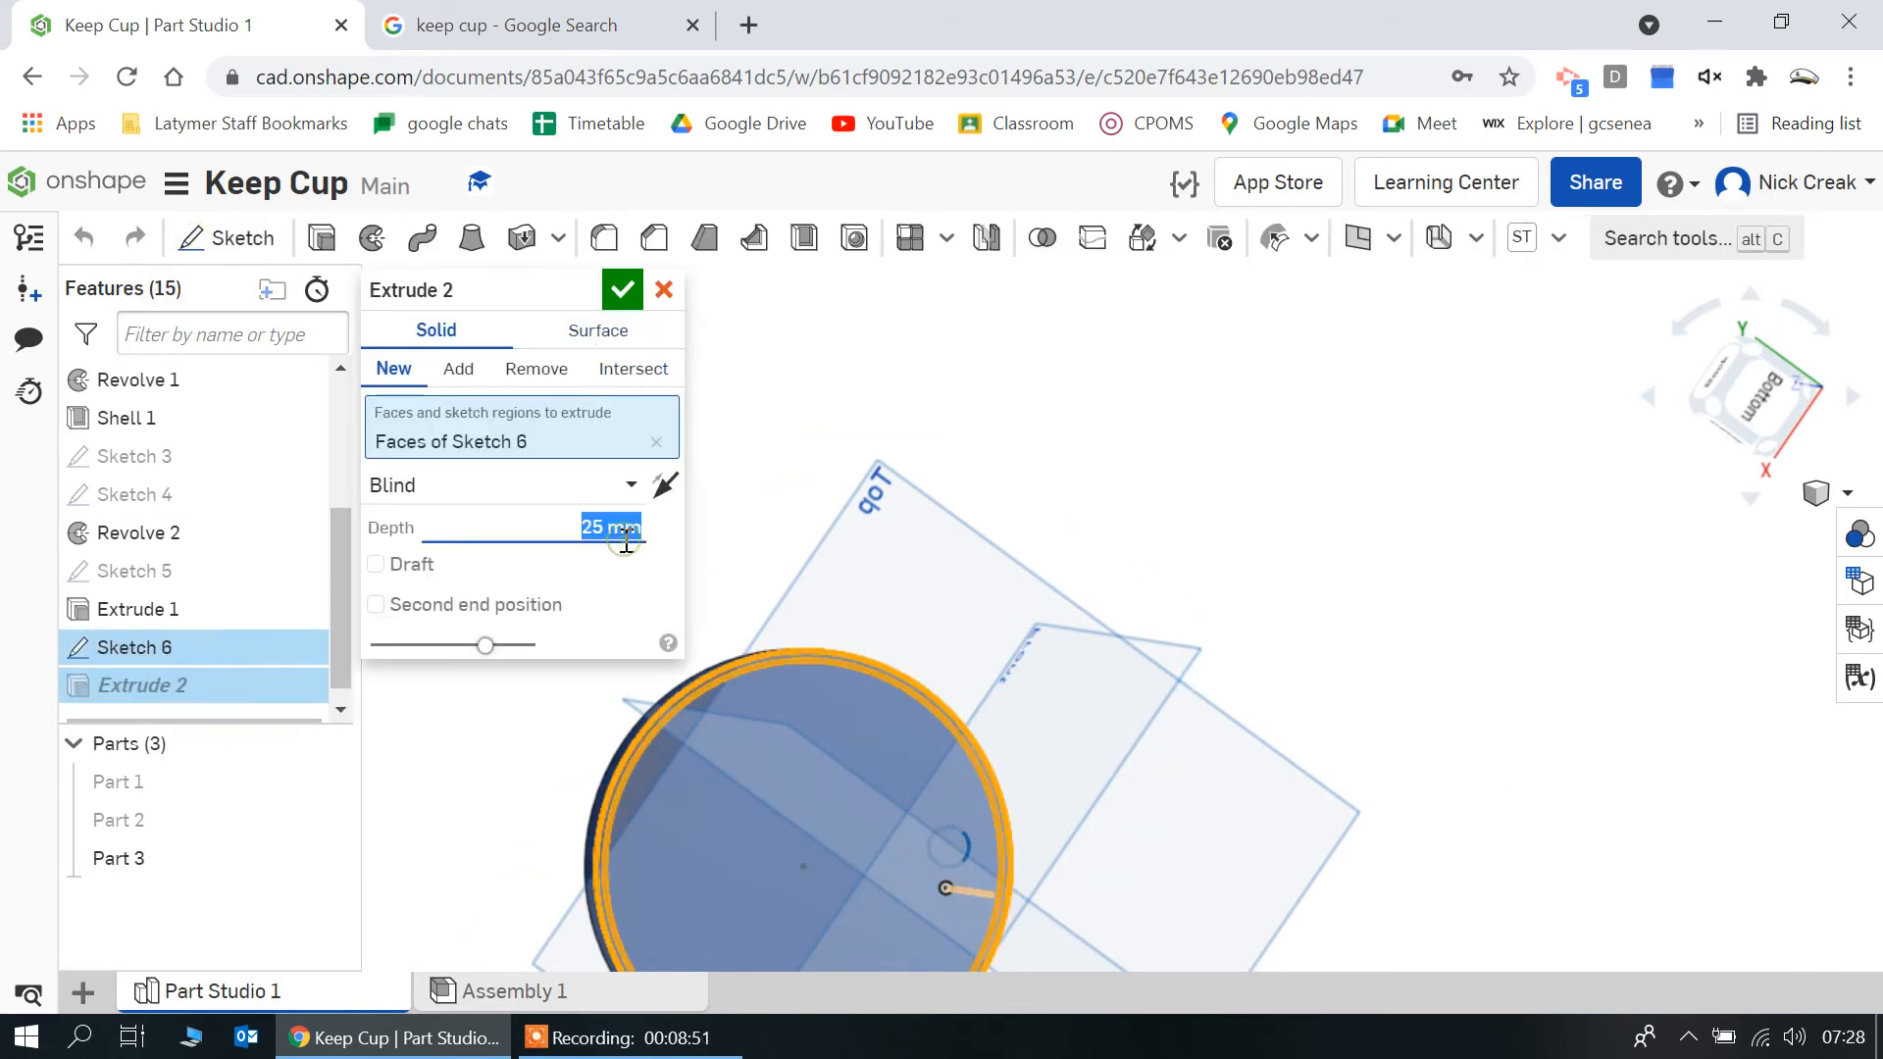
right_click_drag(827, 327, 914, 456)
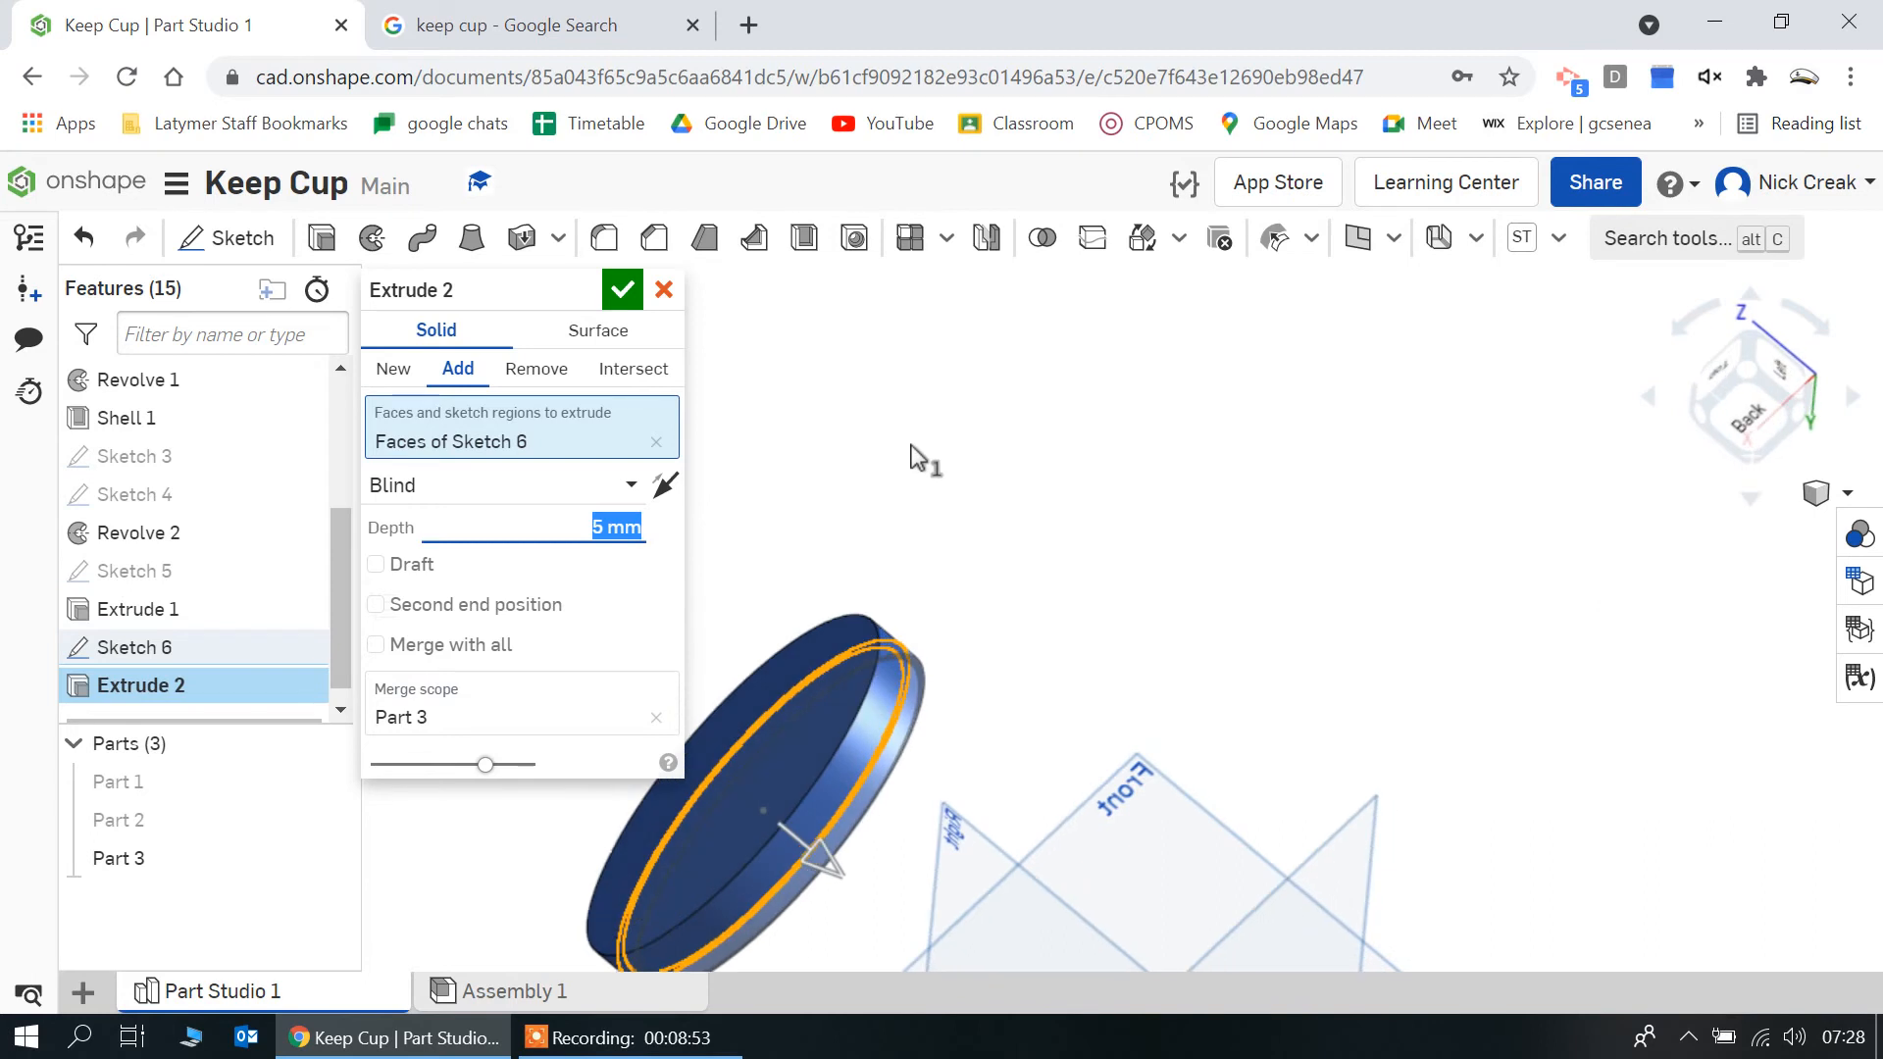
left_click(323, 782)
left_click(324, 819)
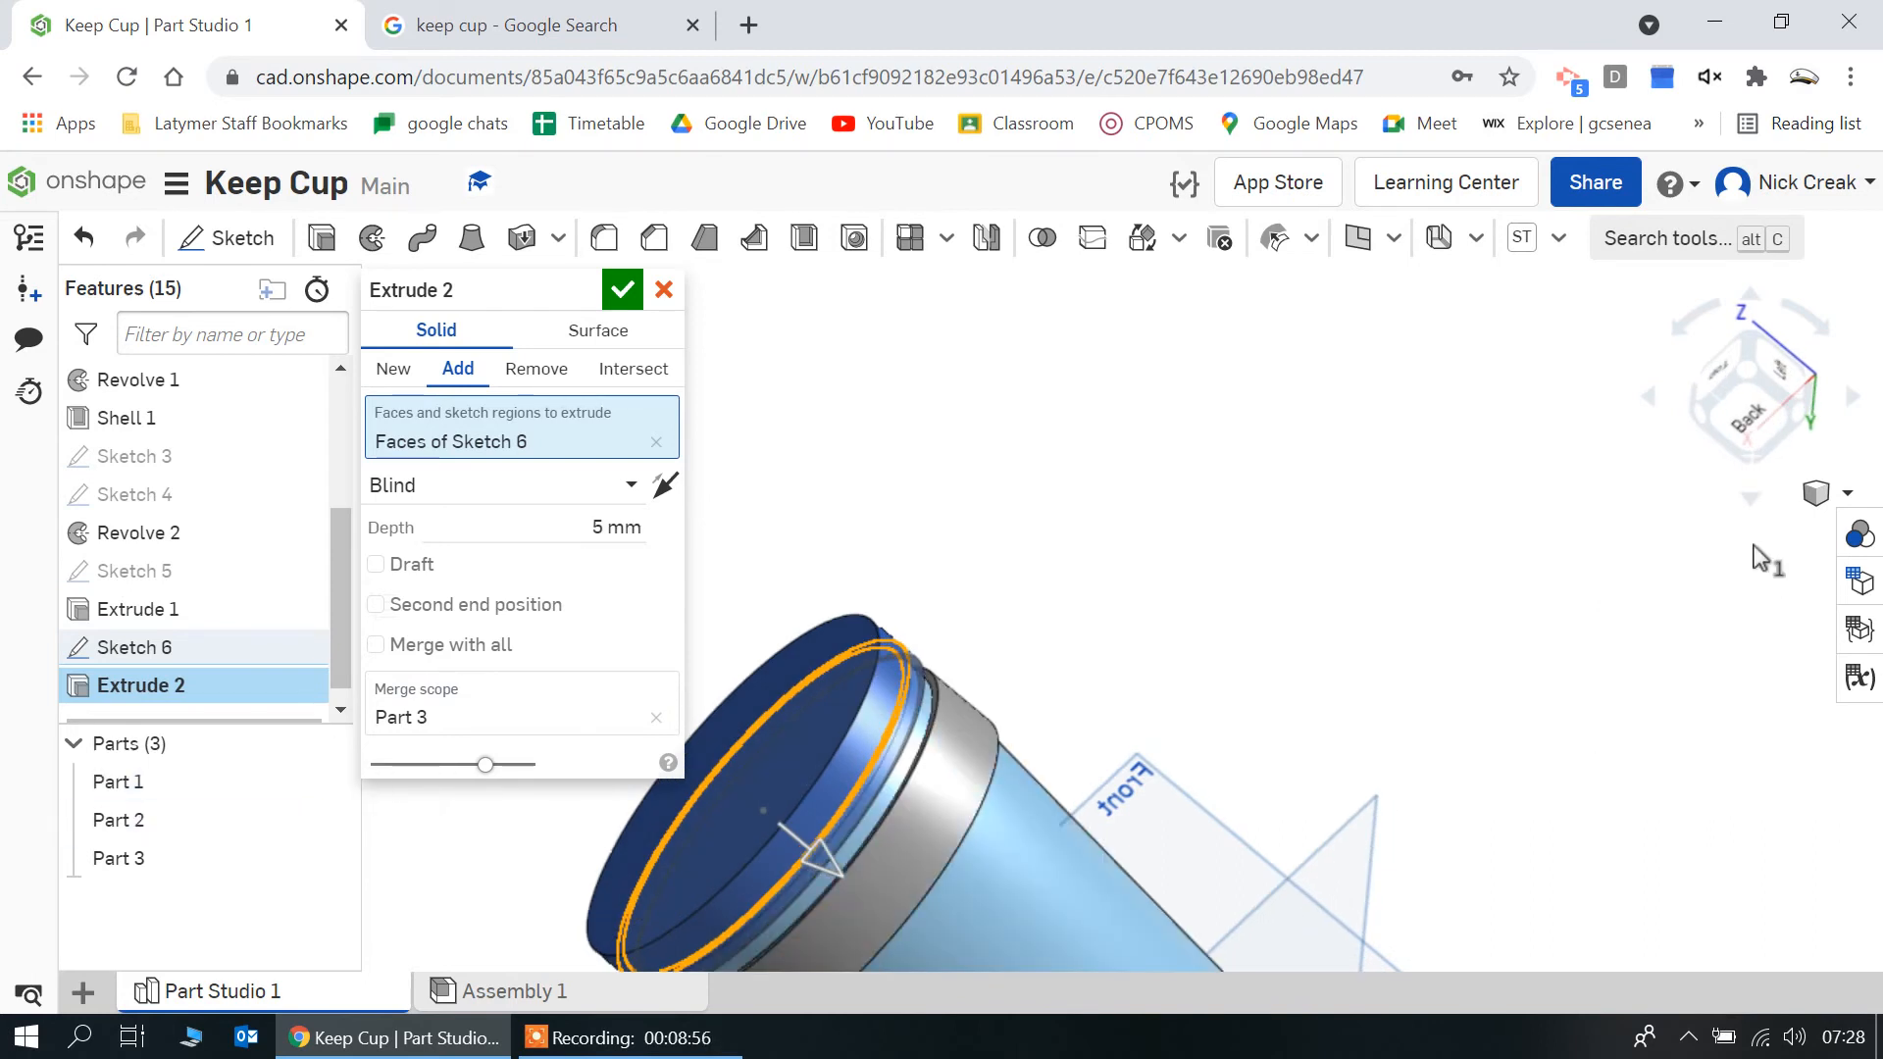
left_click(1744, 410)
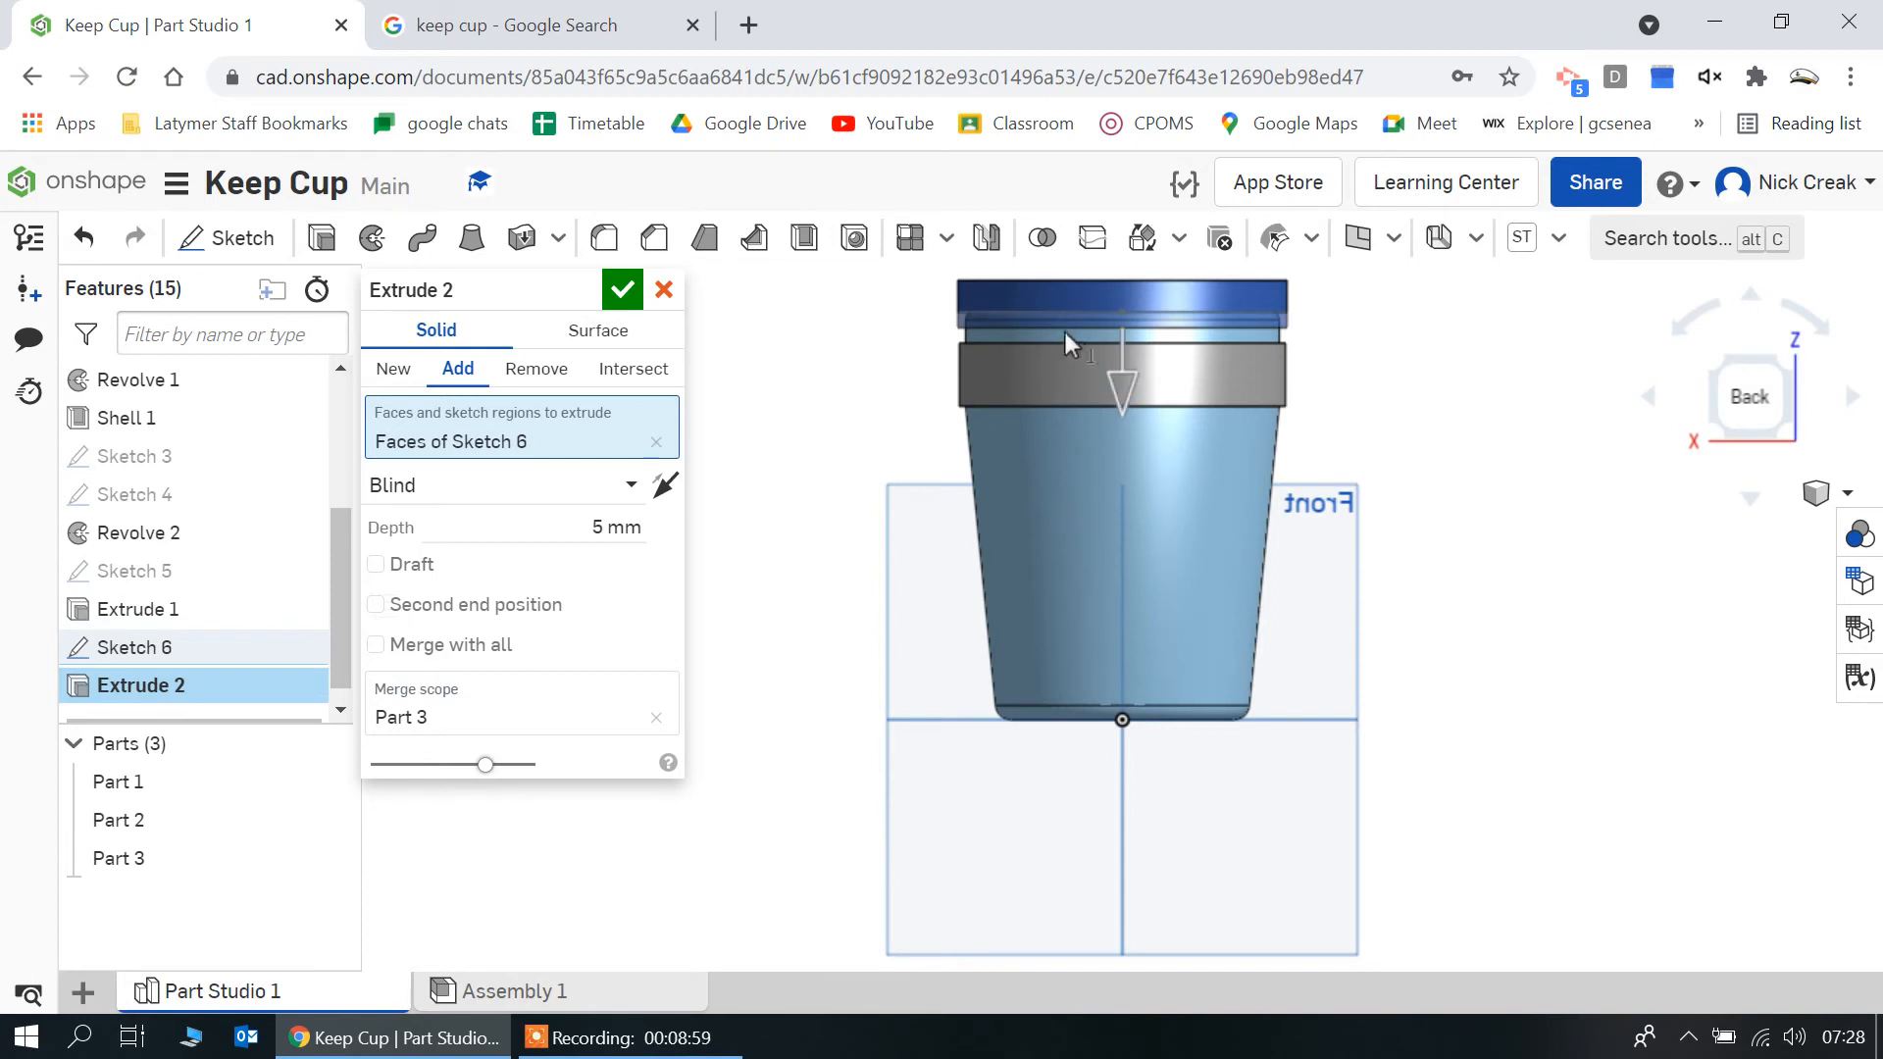
left_click(623, 290)
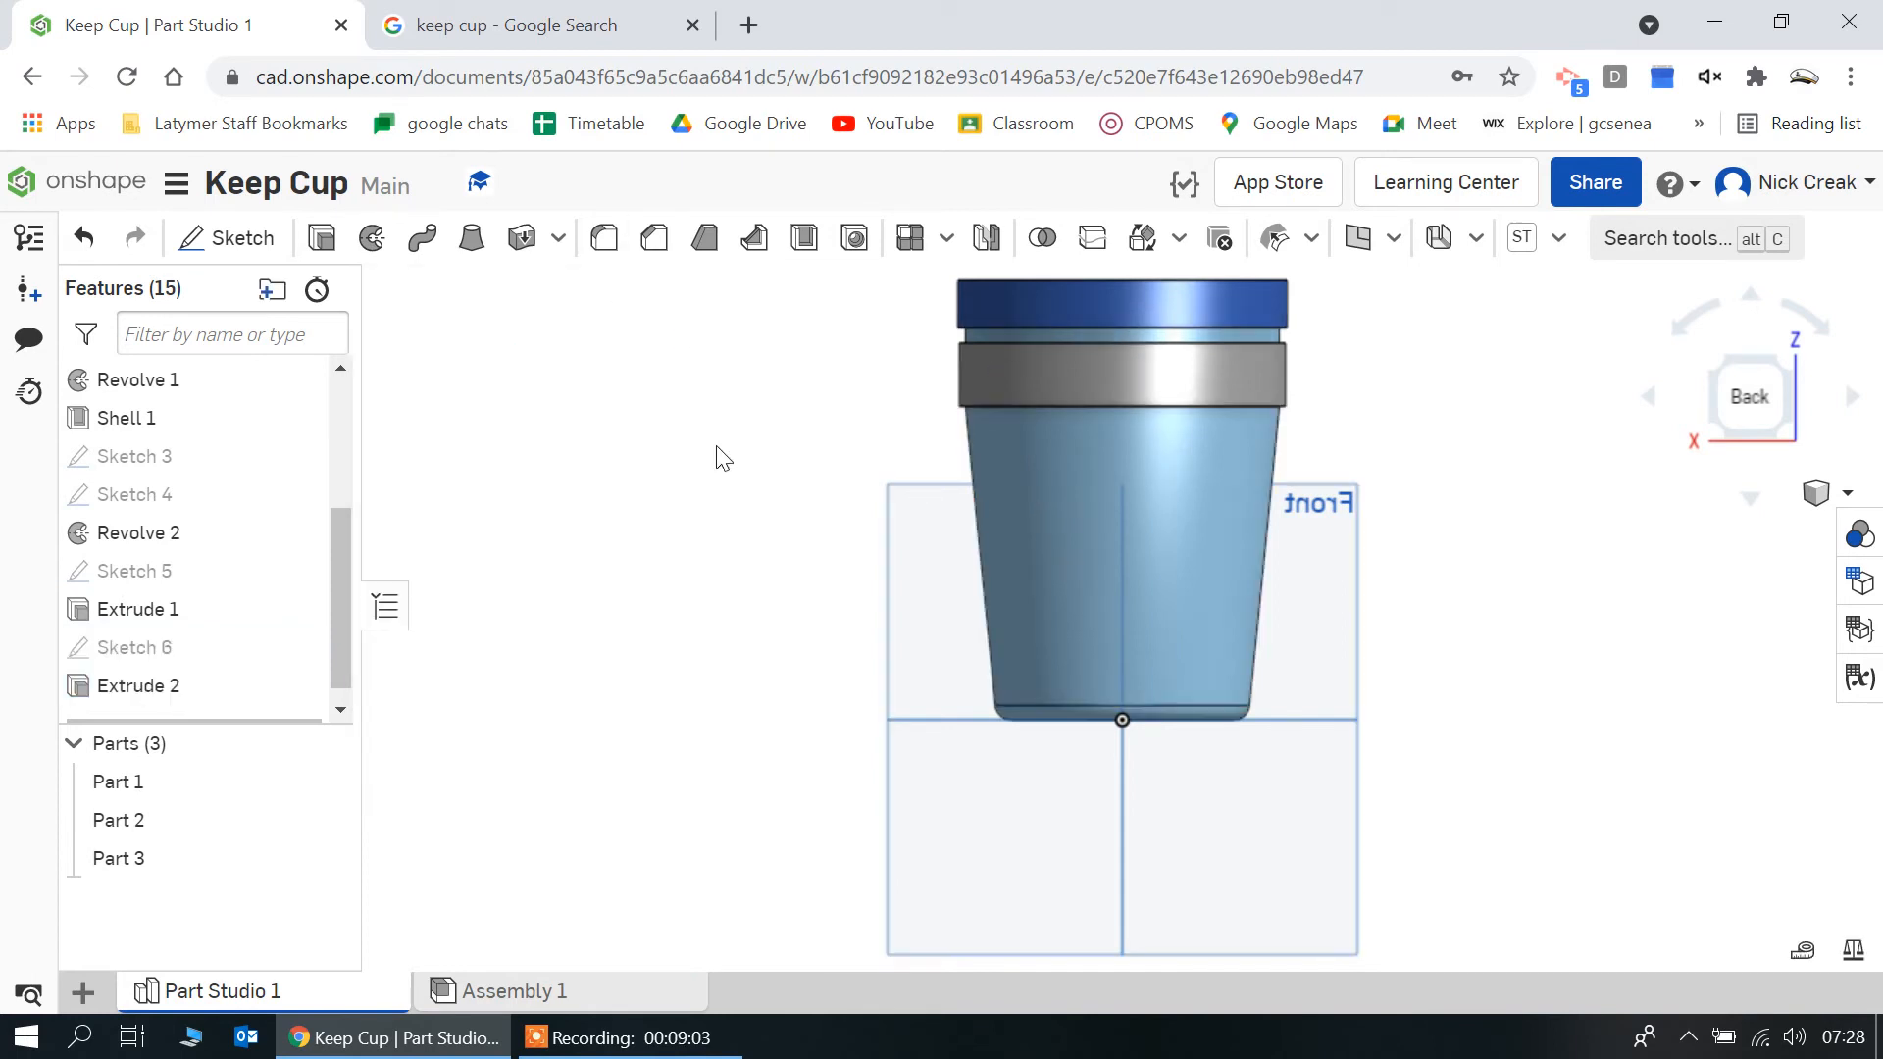
Fillet the top outer edge of the lid with a 10 mm radius
mouse_move(716, 447)
right_mouse_down()
mouse_move(758, 481)
mouse_move(742, 472)
right_mouse_up()
scroll(742, 473, "up", 4)
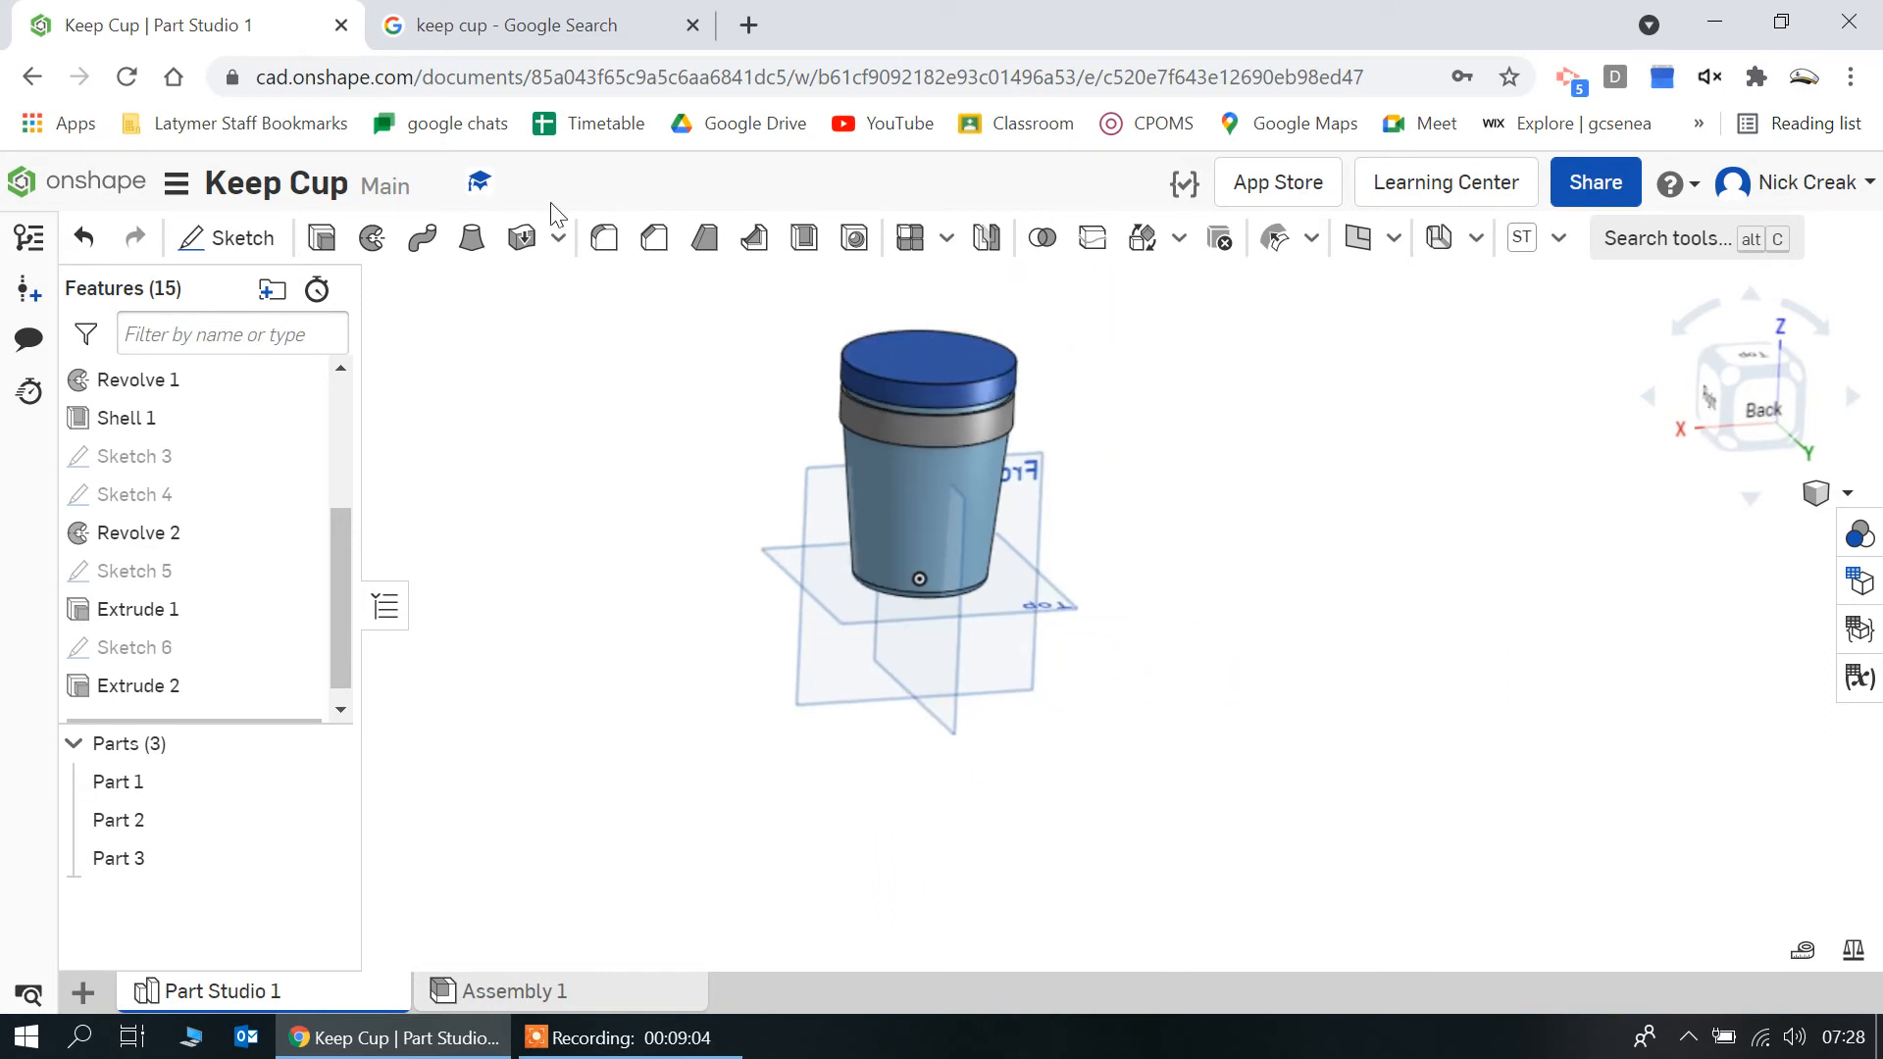
left_click(605, 257)
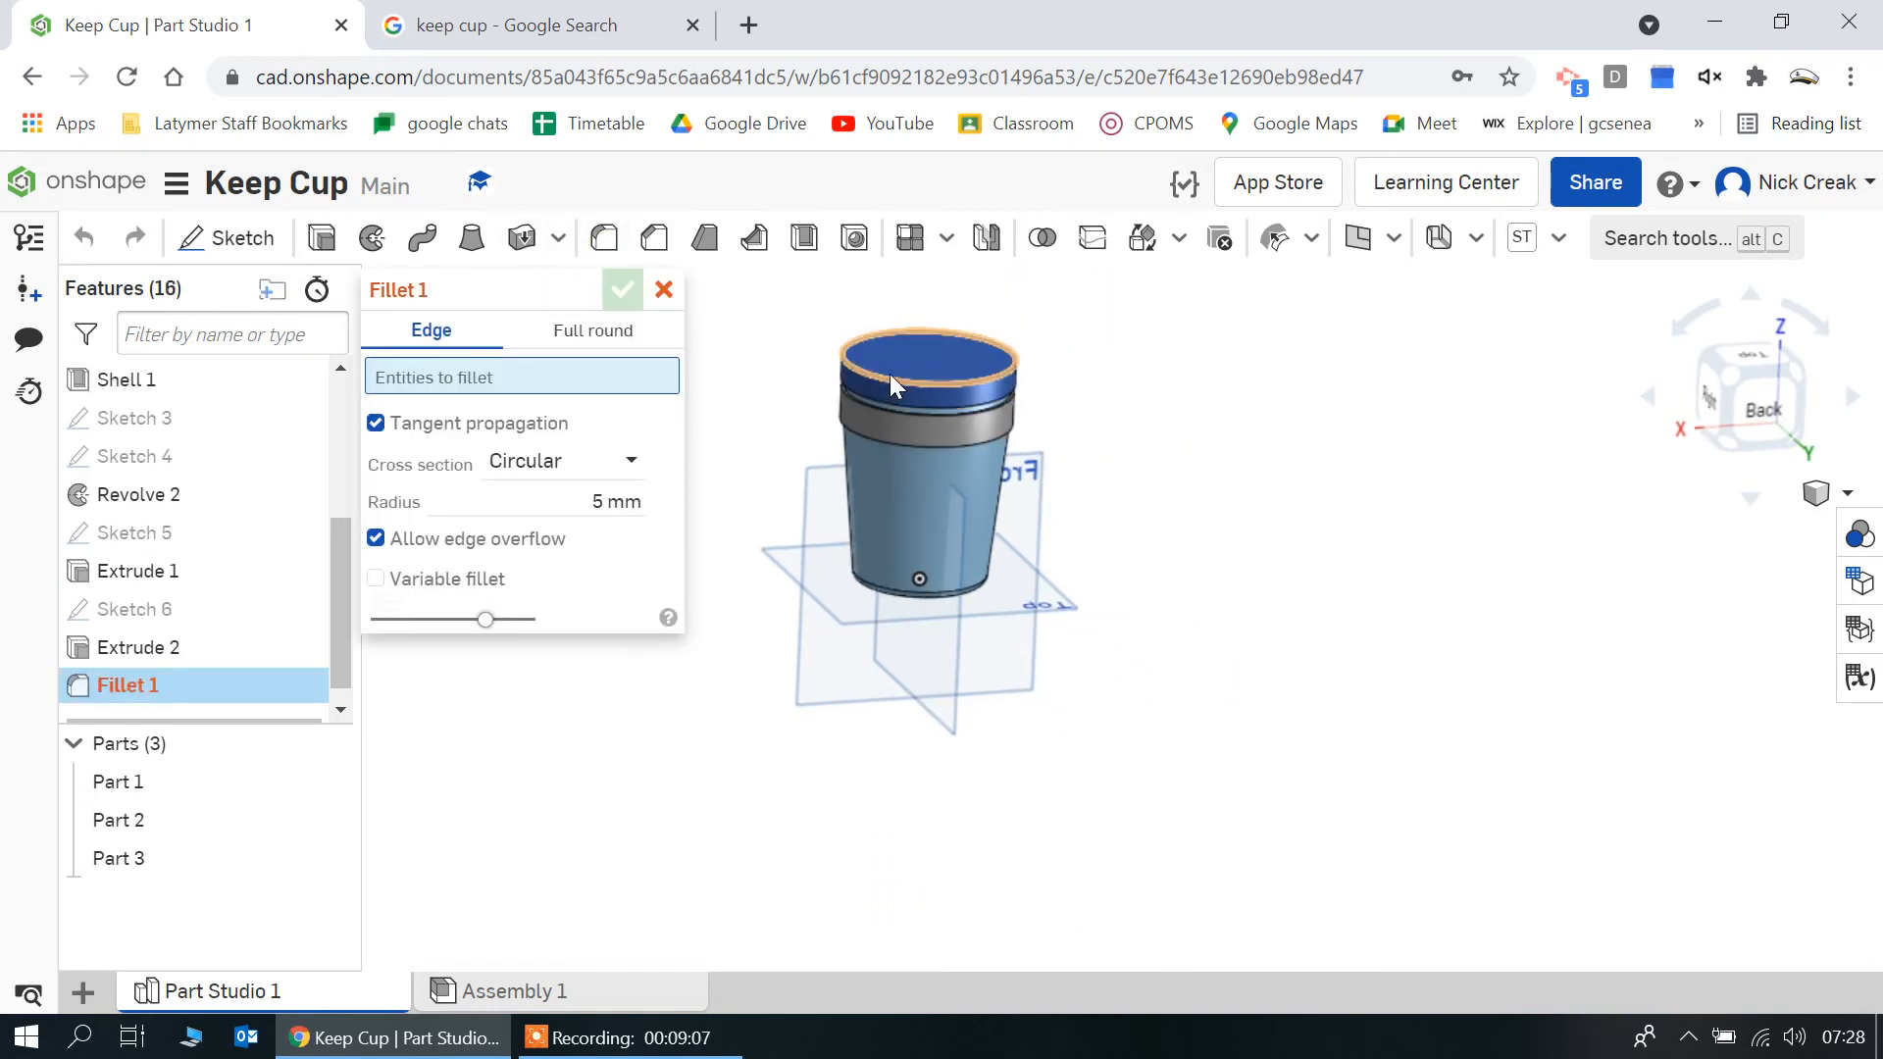
left_click(889, 375)
right_click(1198, 536)
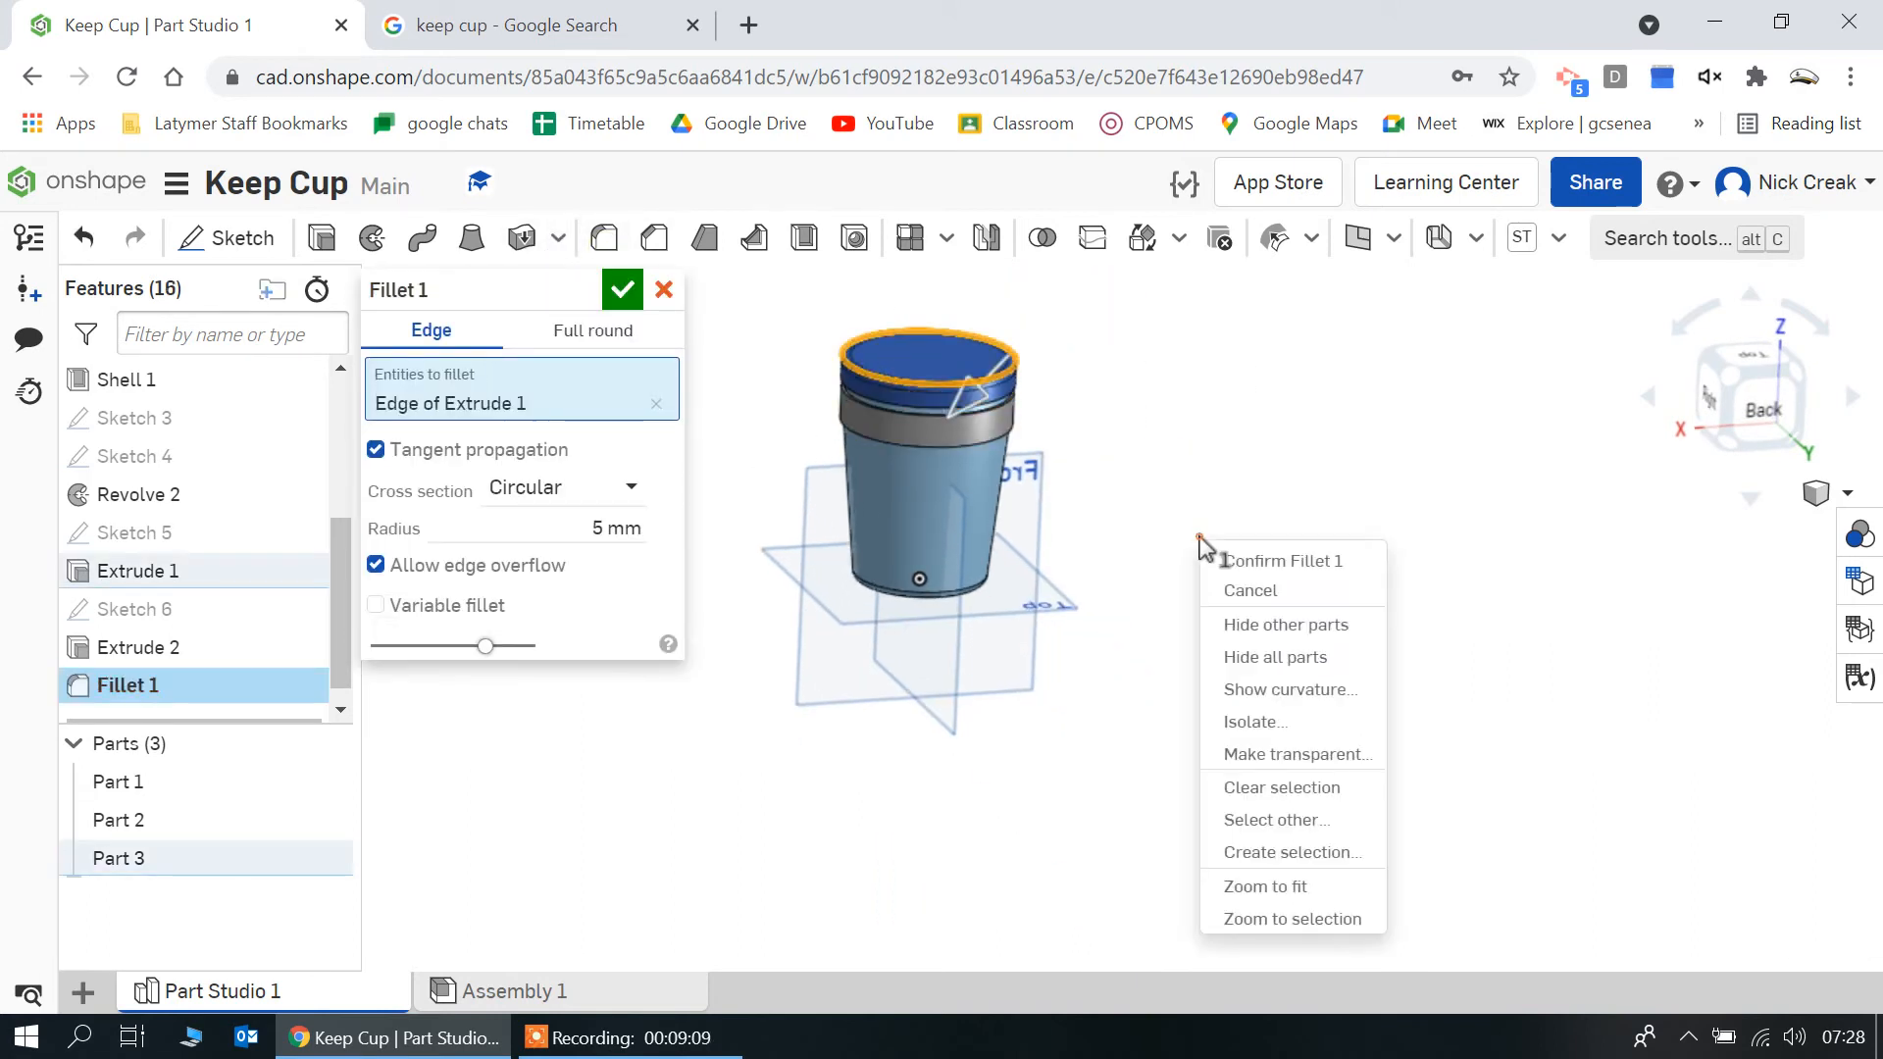
left_click(617, 530)
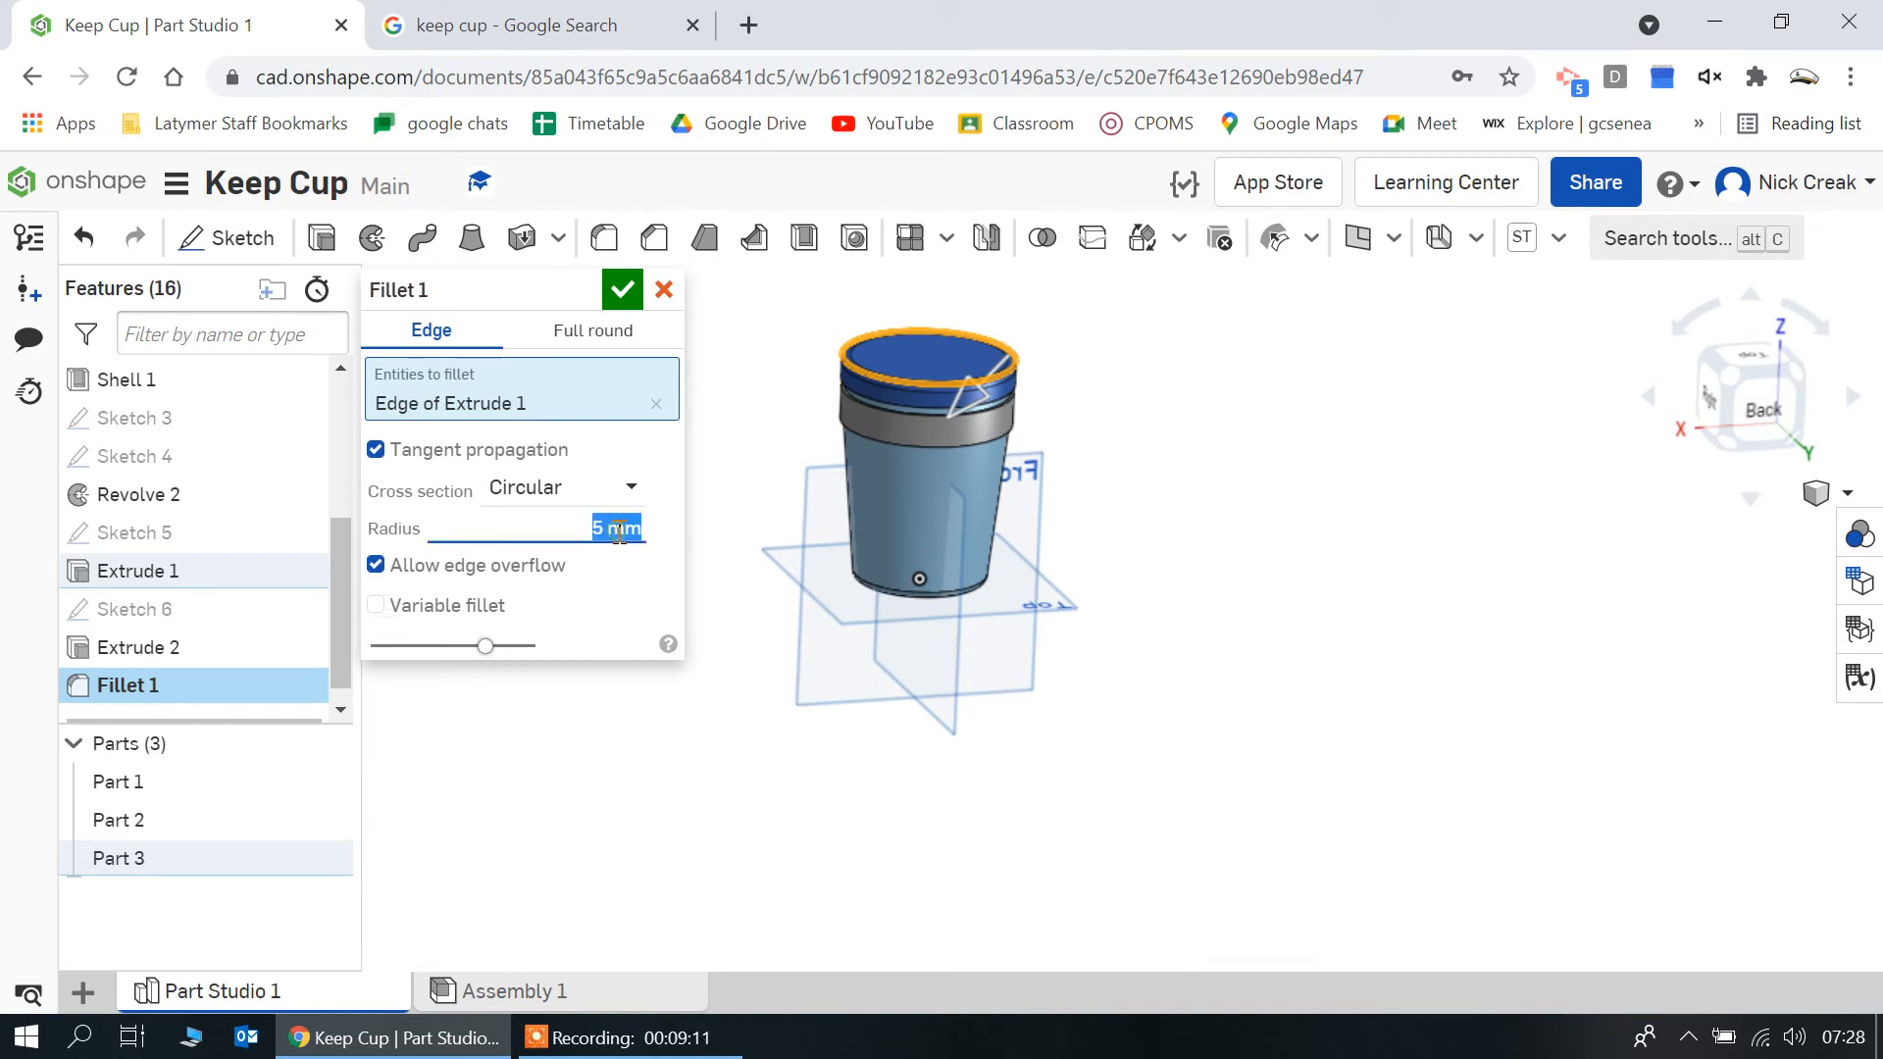
key("Return")
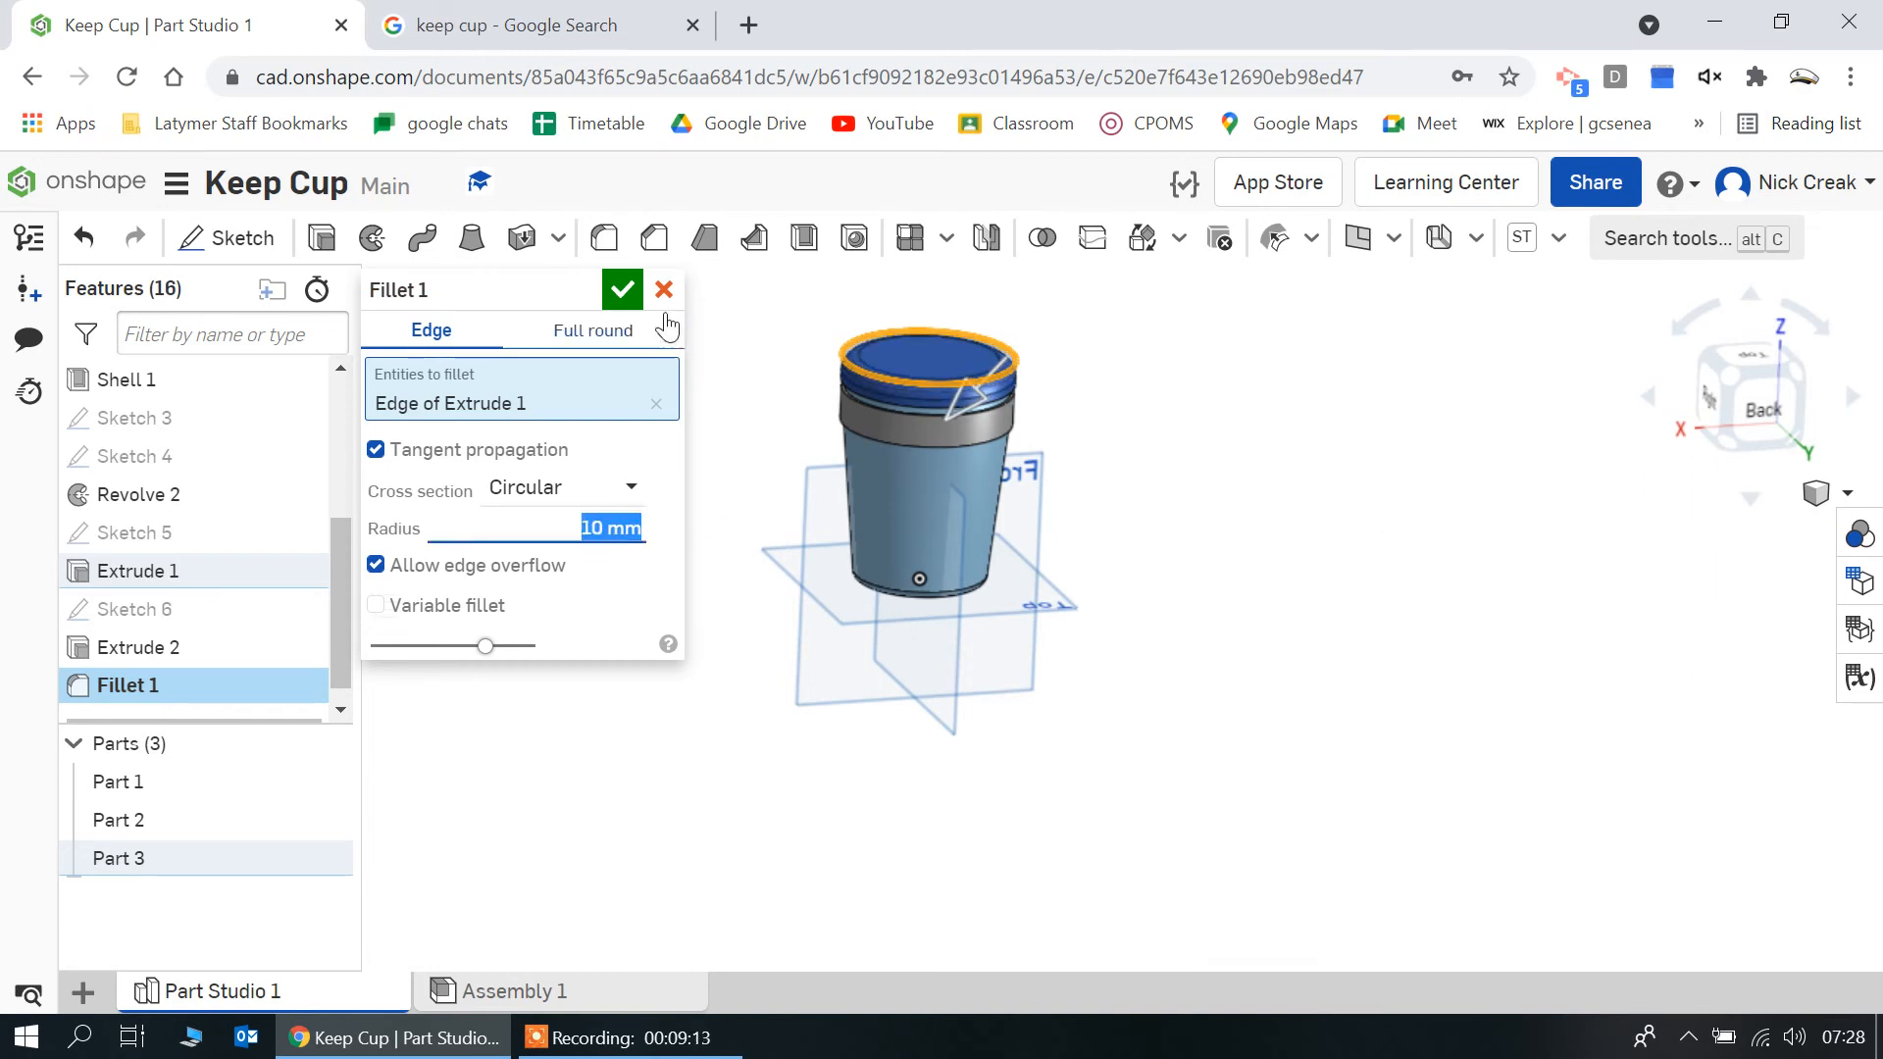
left_click(621, 289)
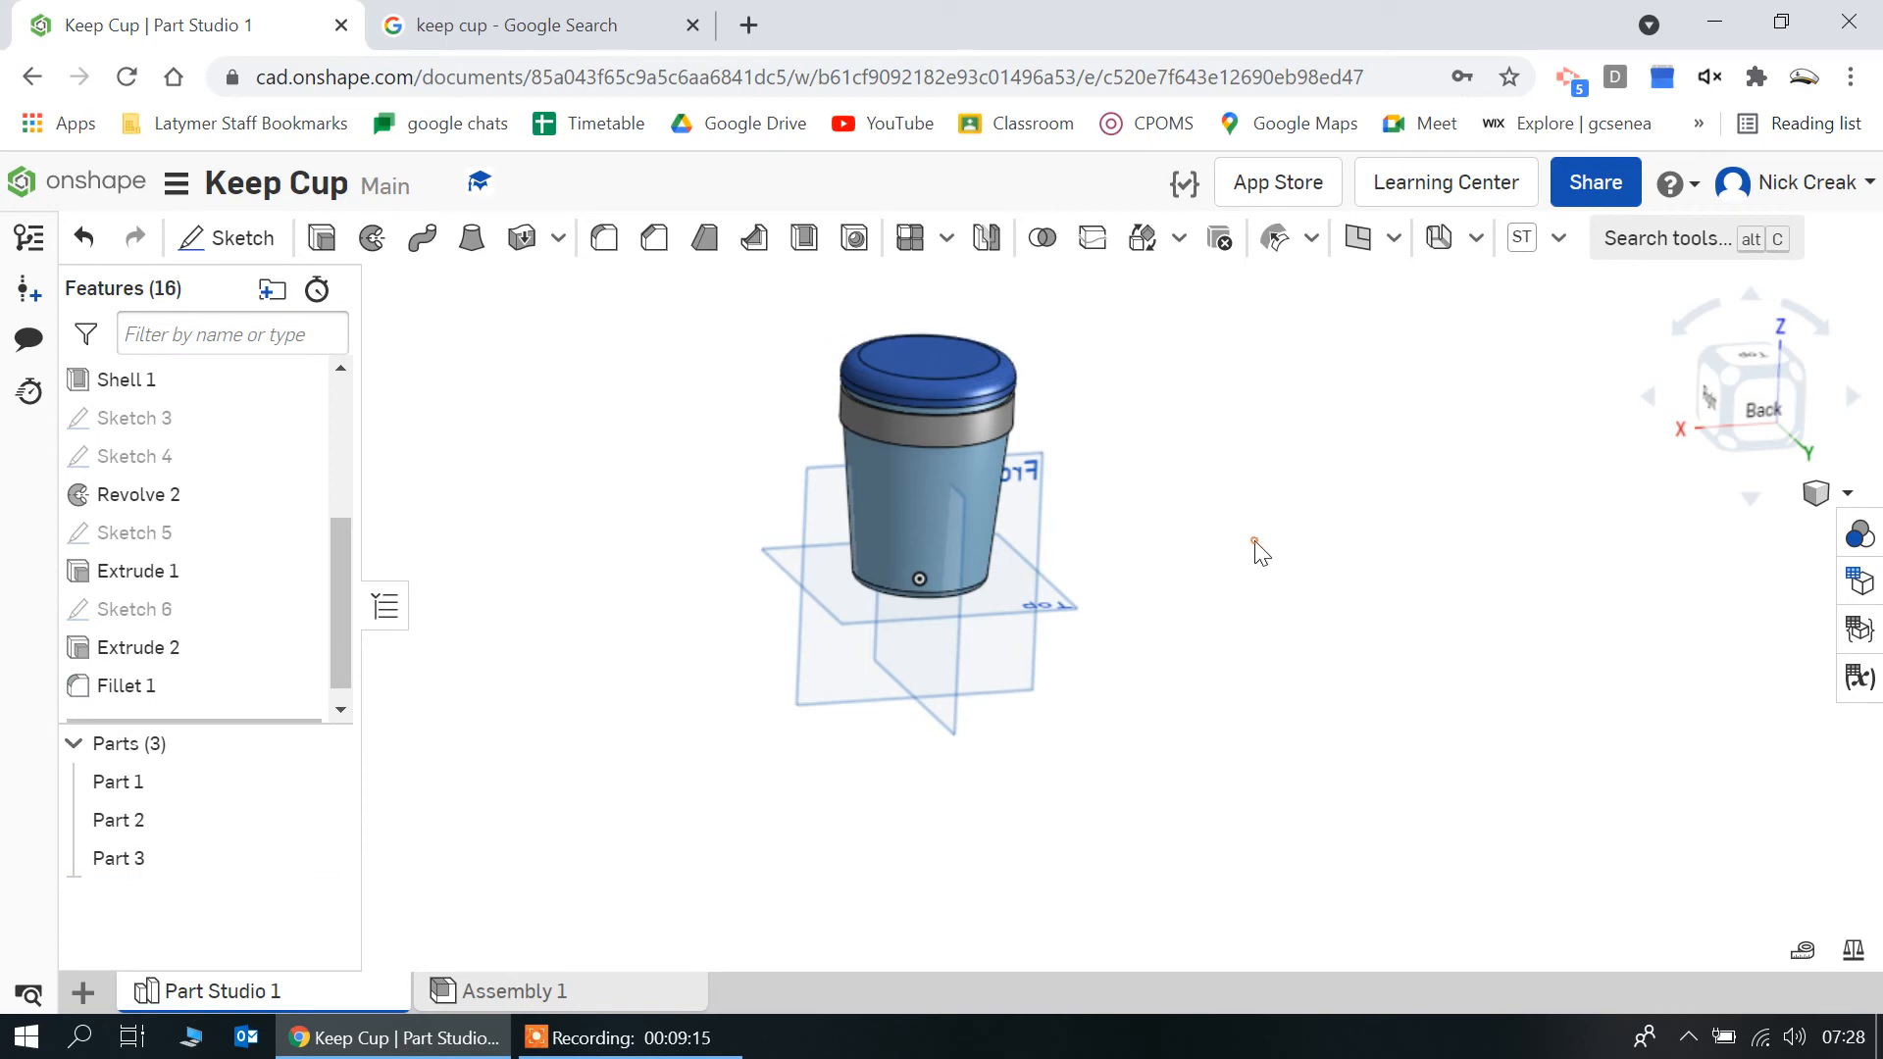
Hide Part 2 and Part 1, start a sketch on the lid's flat top face, and face it from above
right_click_drag(1260, 551, 1222, 580)
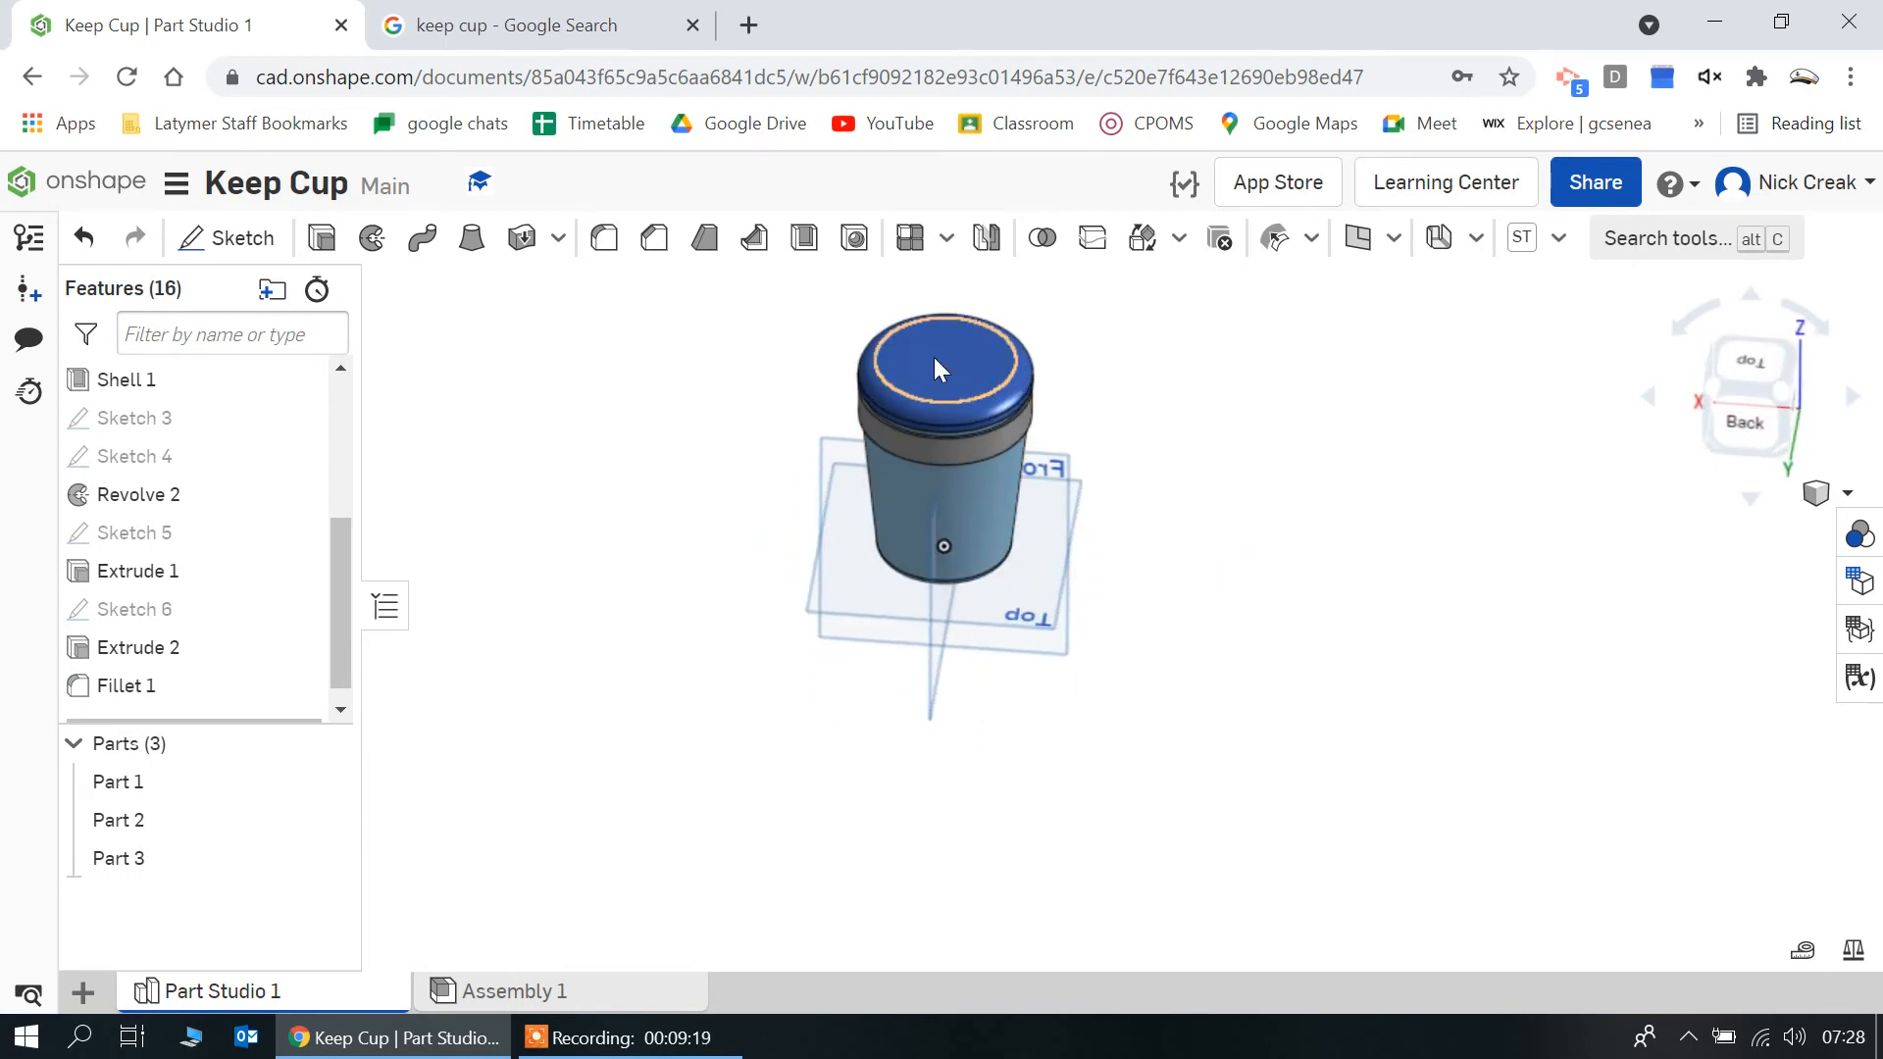
left_click(323, 819)
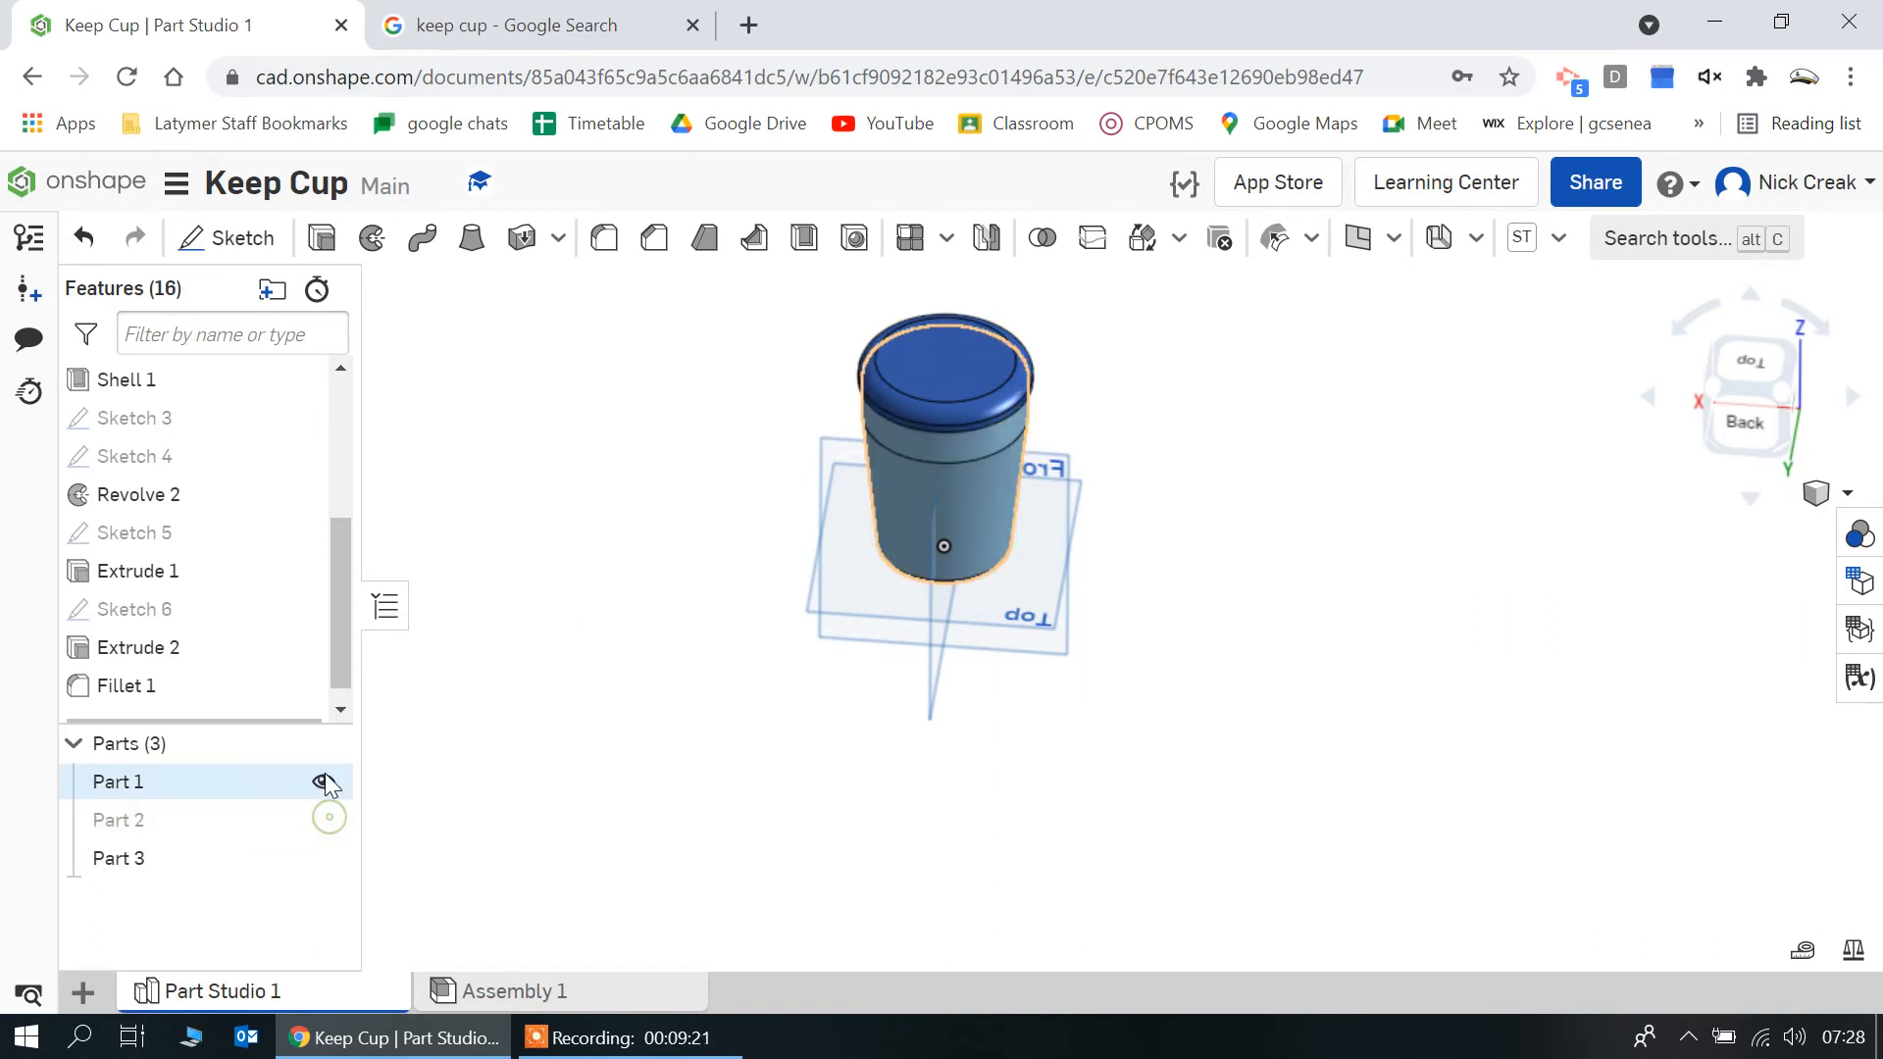
left_click(324, 782)
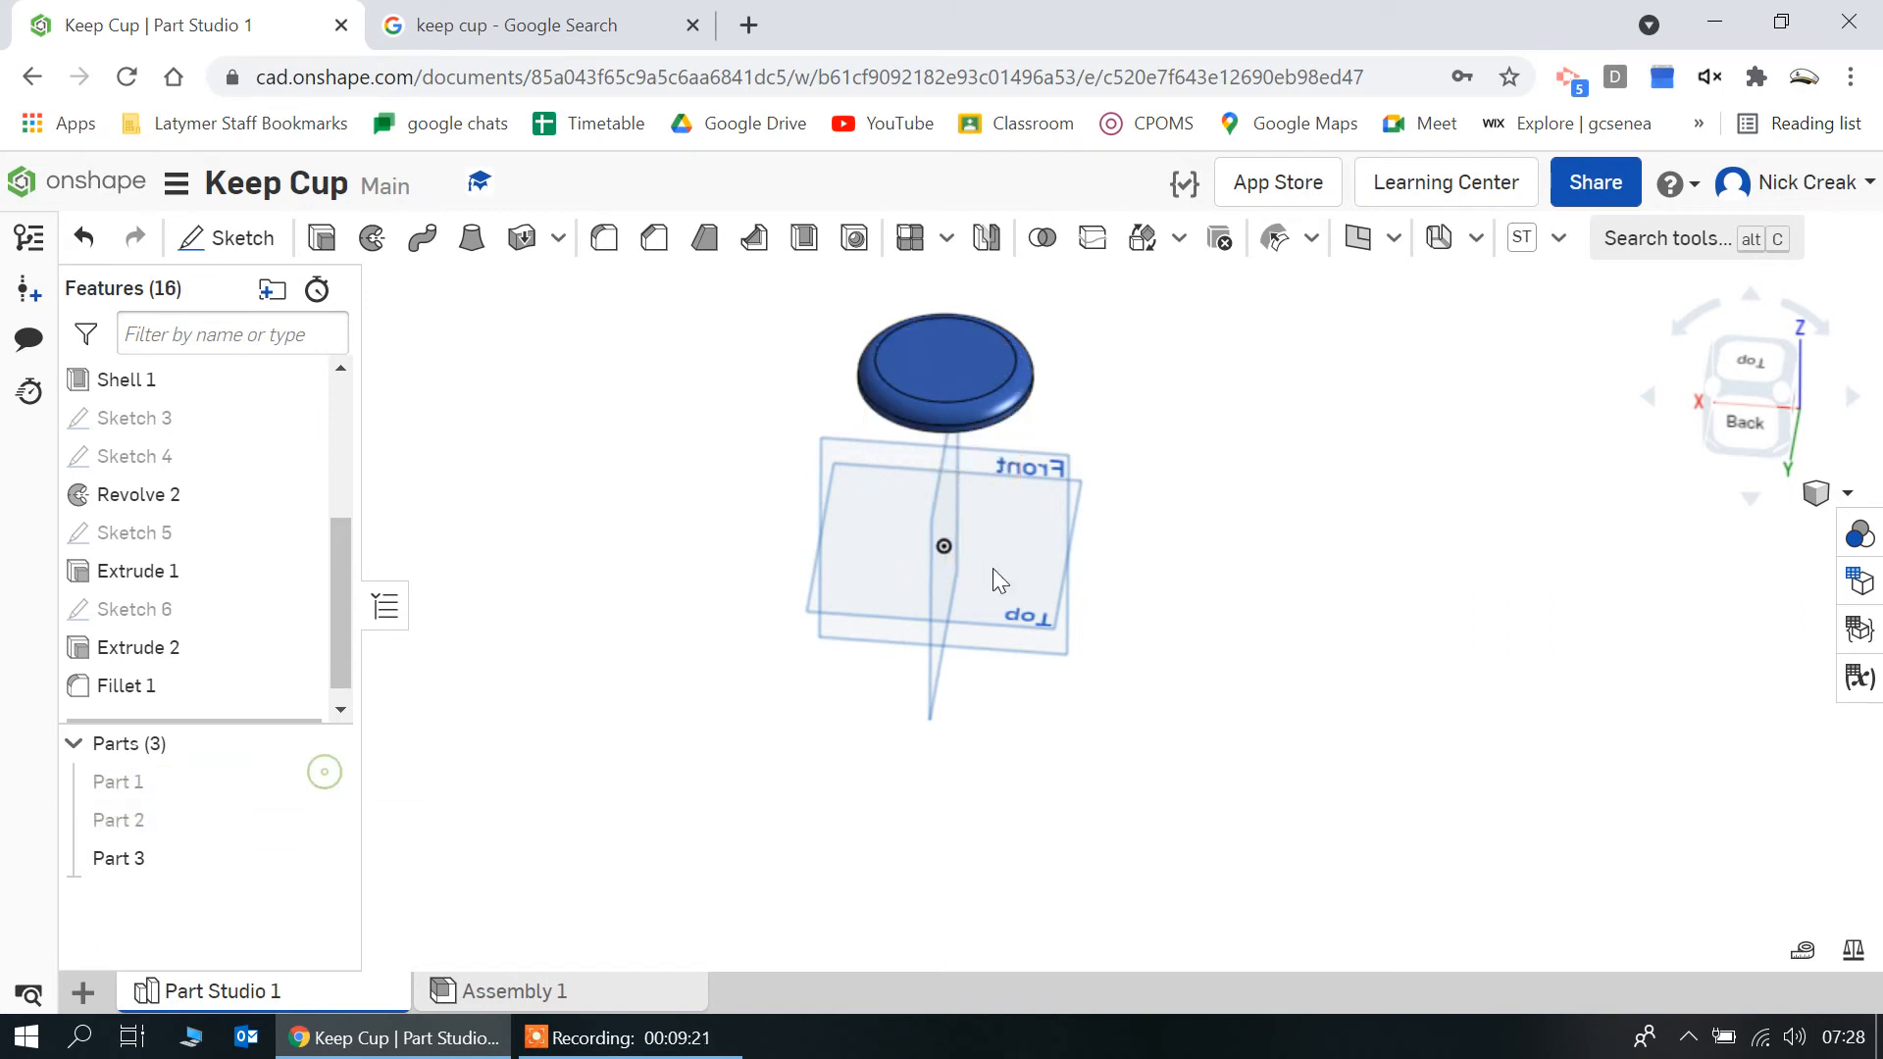
left_click(945, 380)
left_click(236, 238)
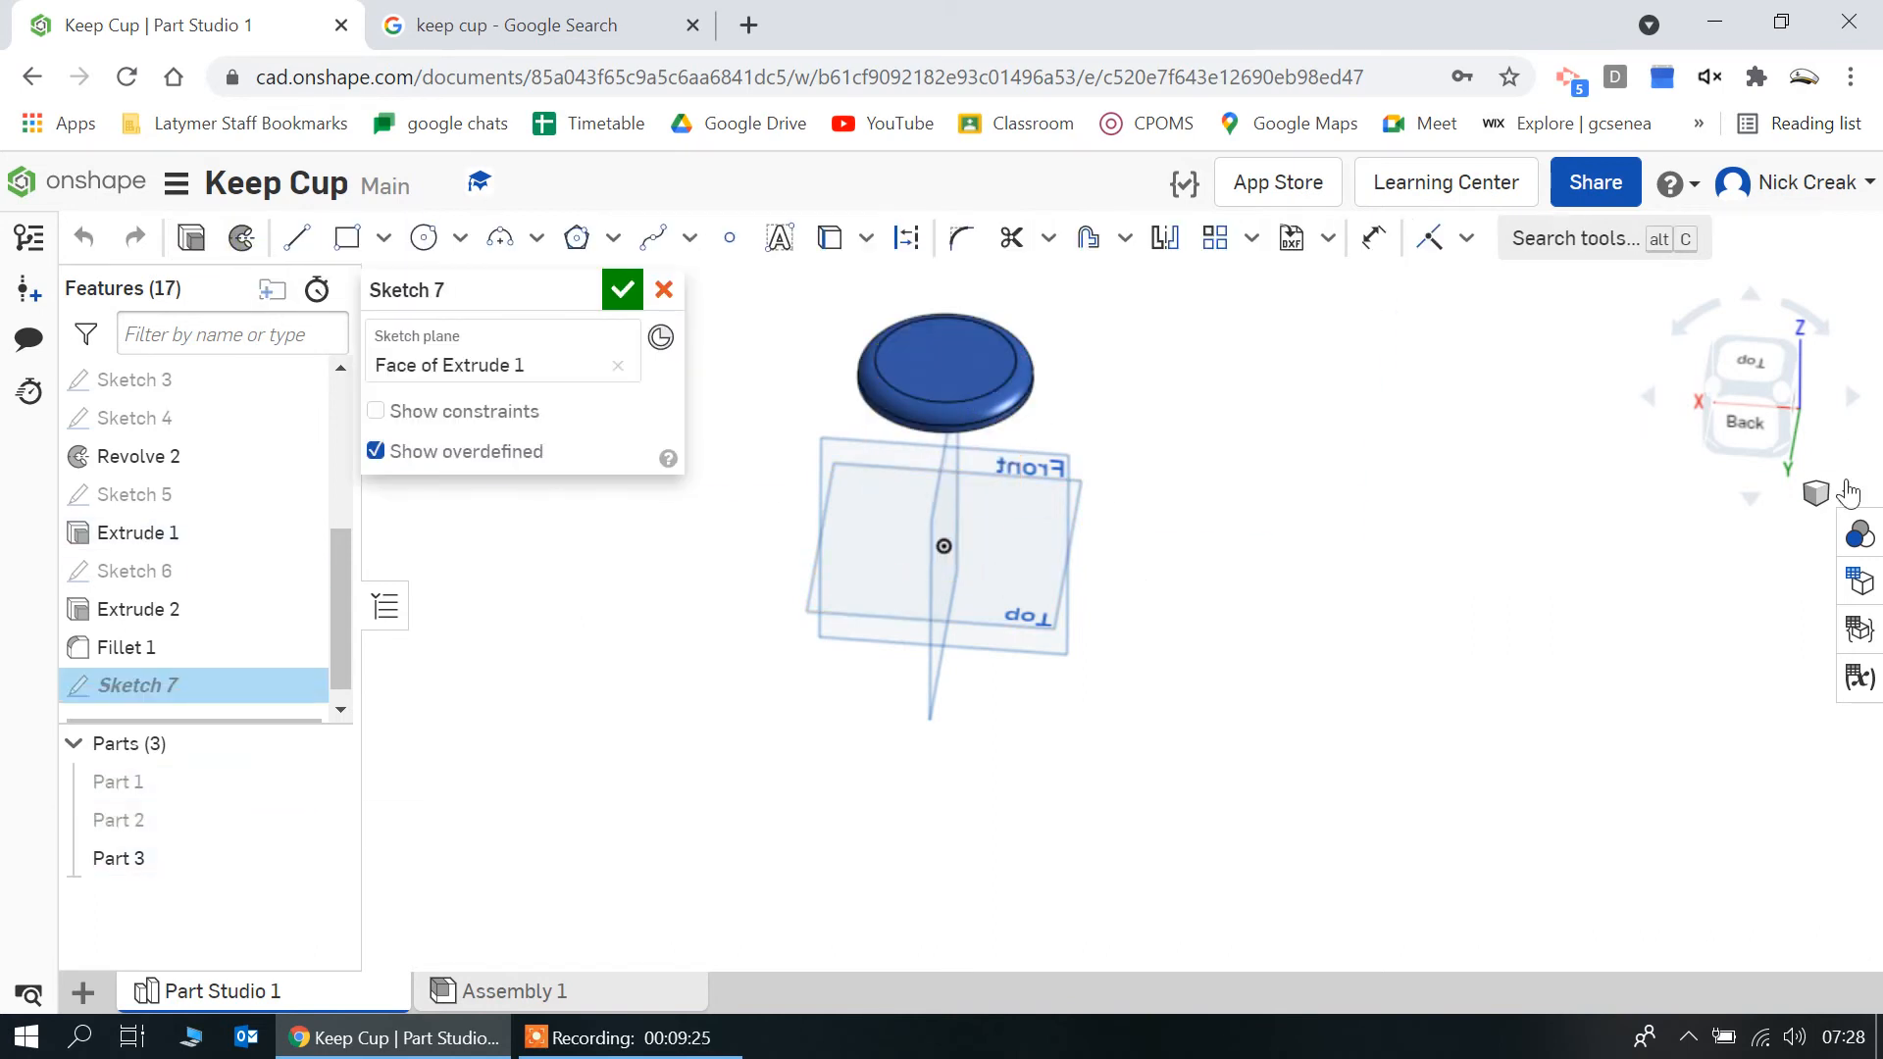
left_click(1750, 365)
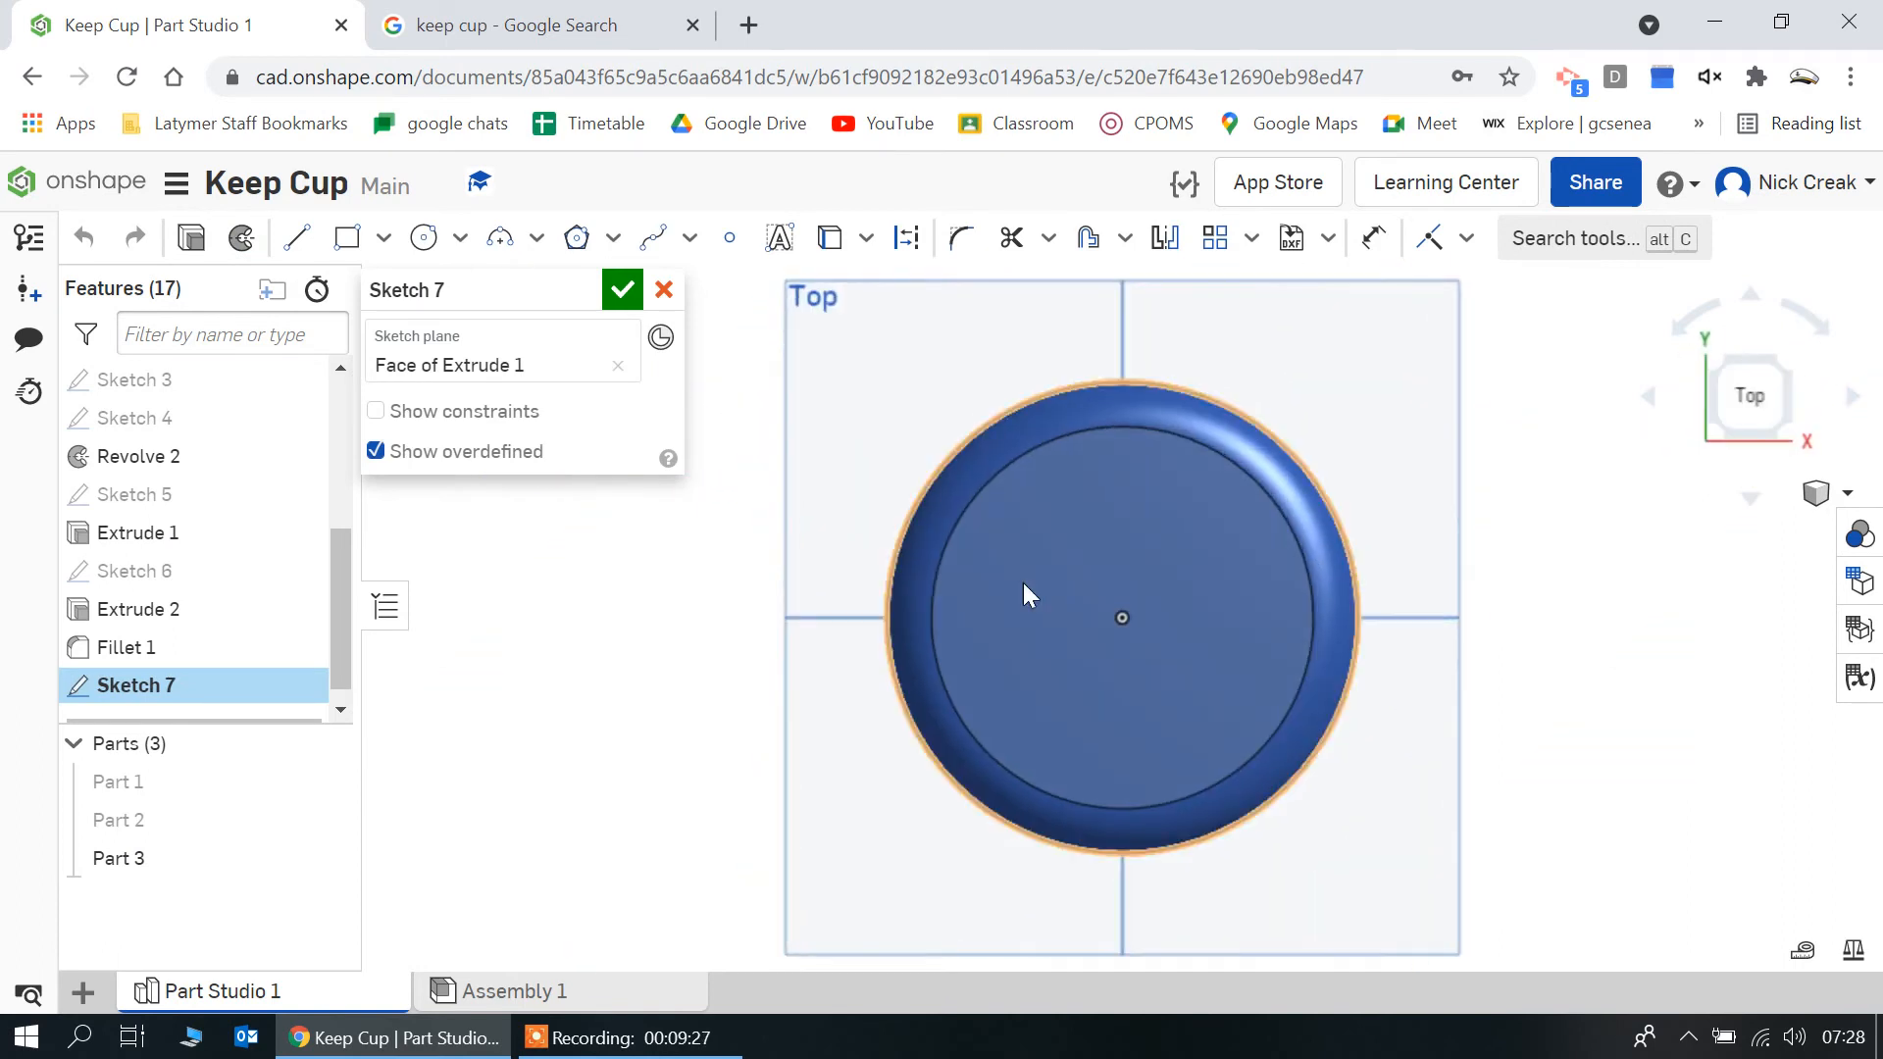
Draw two concentric circles centred on the origin, with diameters of 80 mm and 70 mm
left_click(423, 240)
left_click(1123, 617)
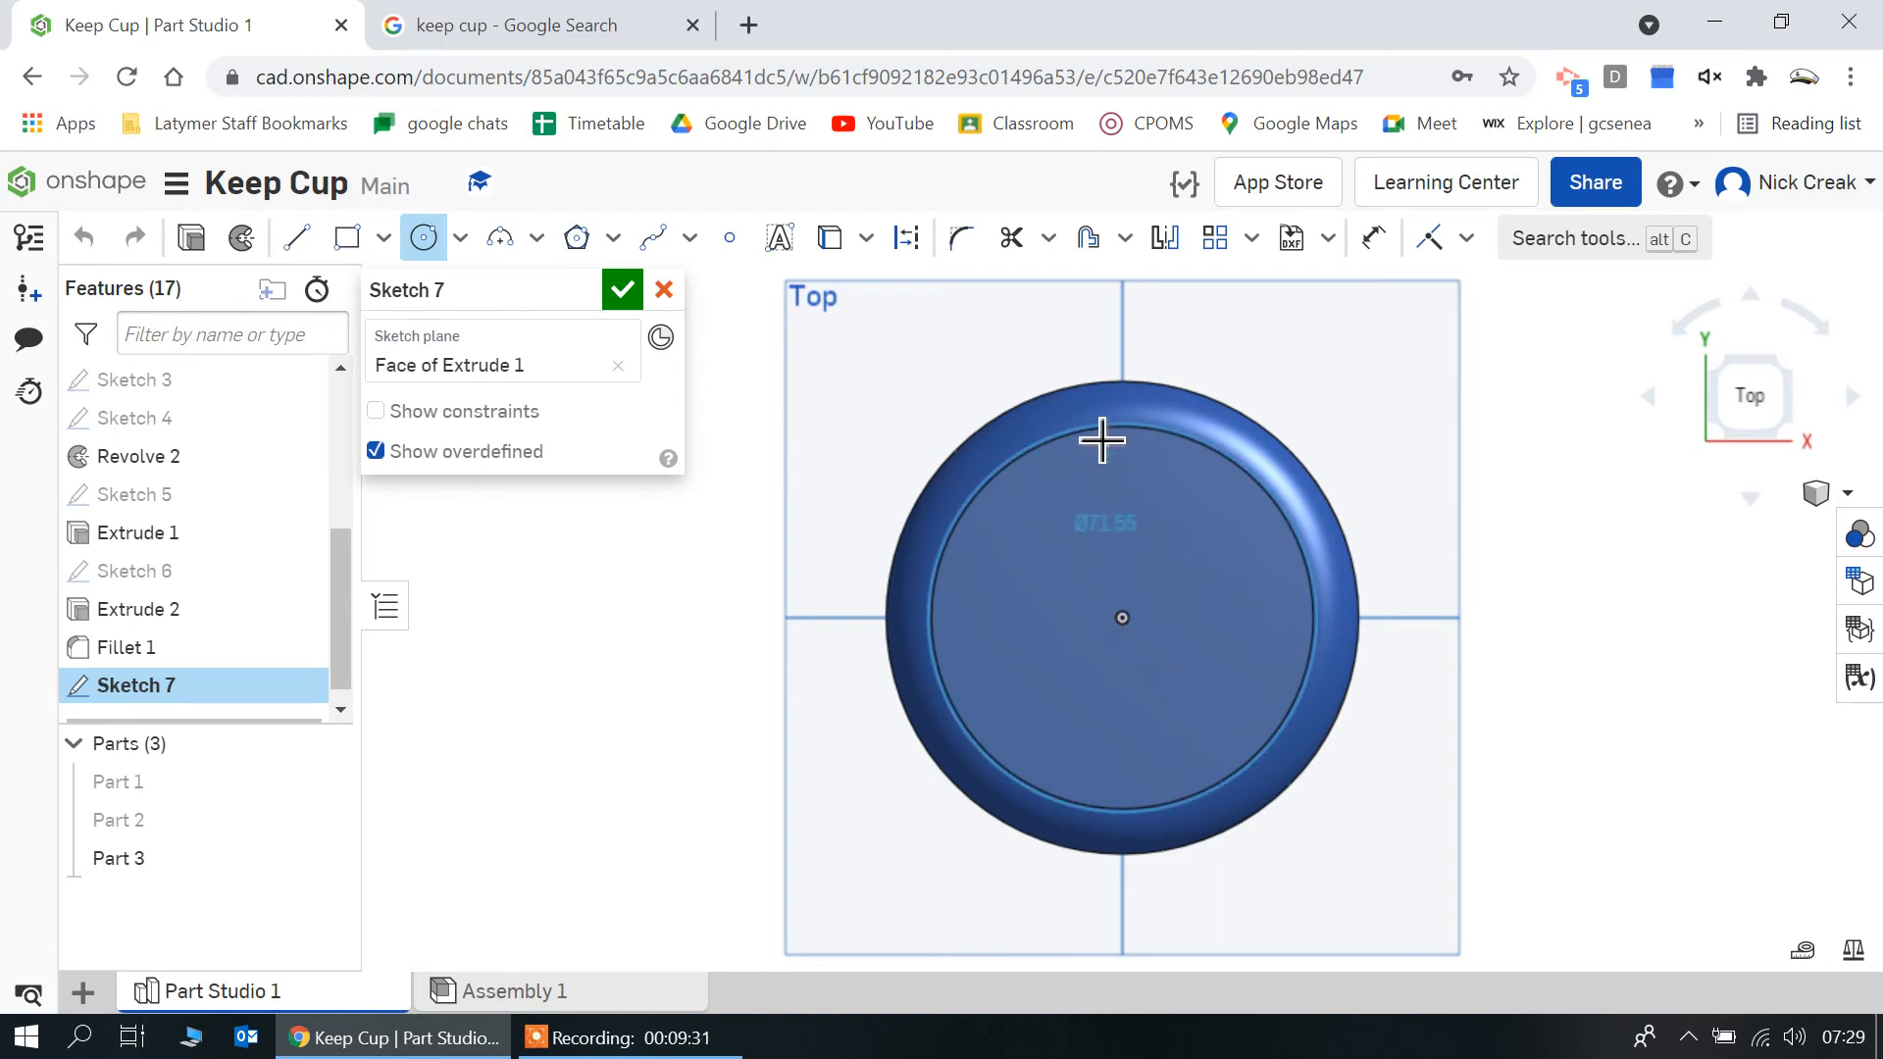
left_click(1100, 446)
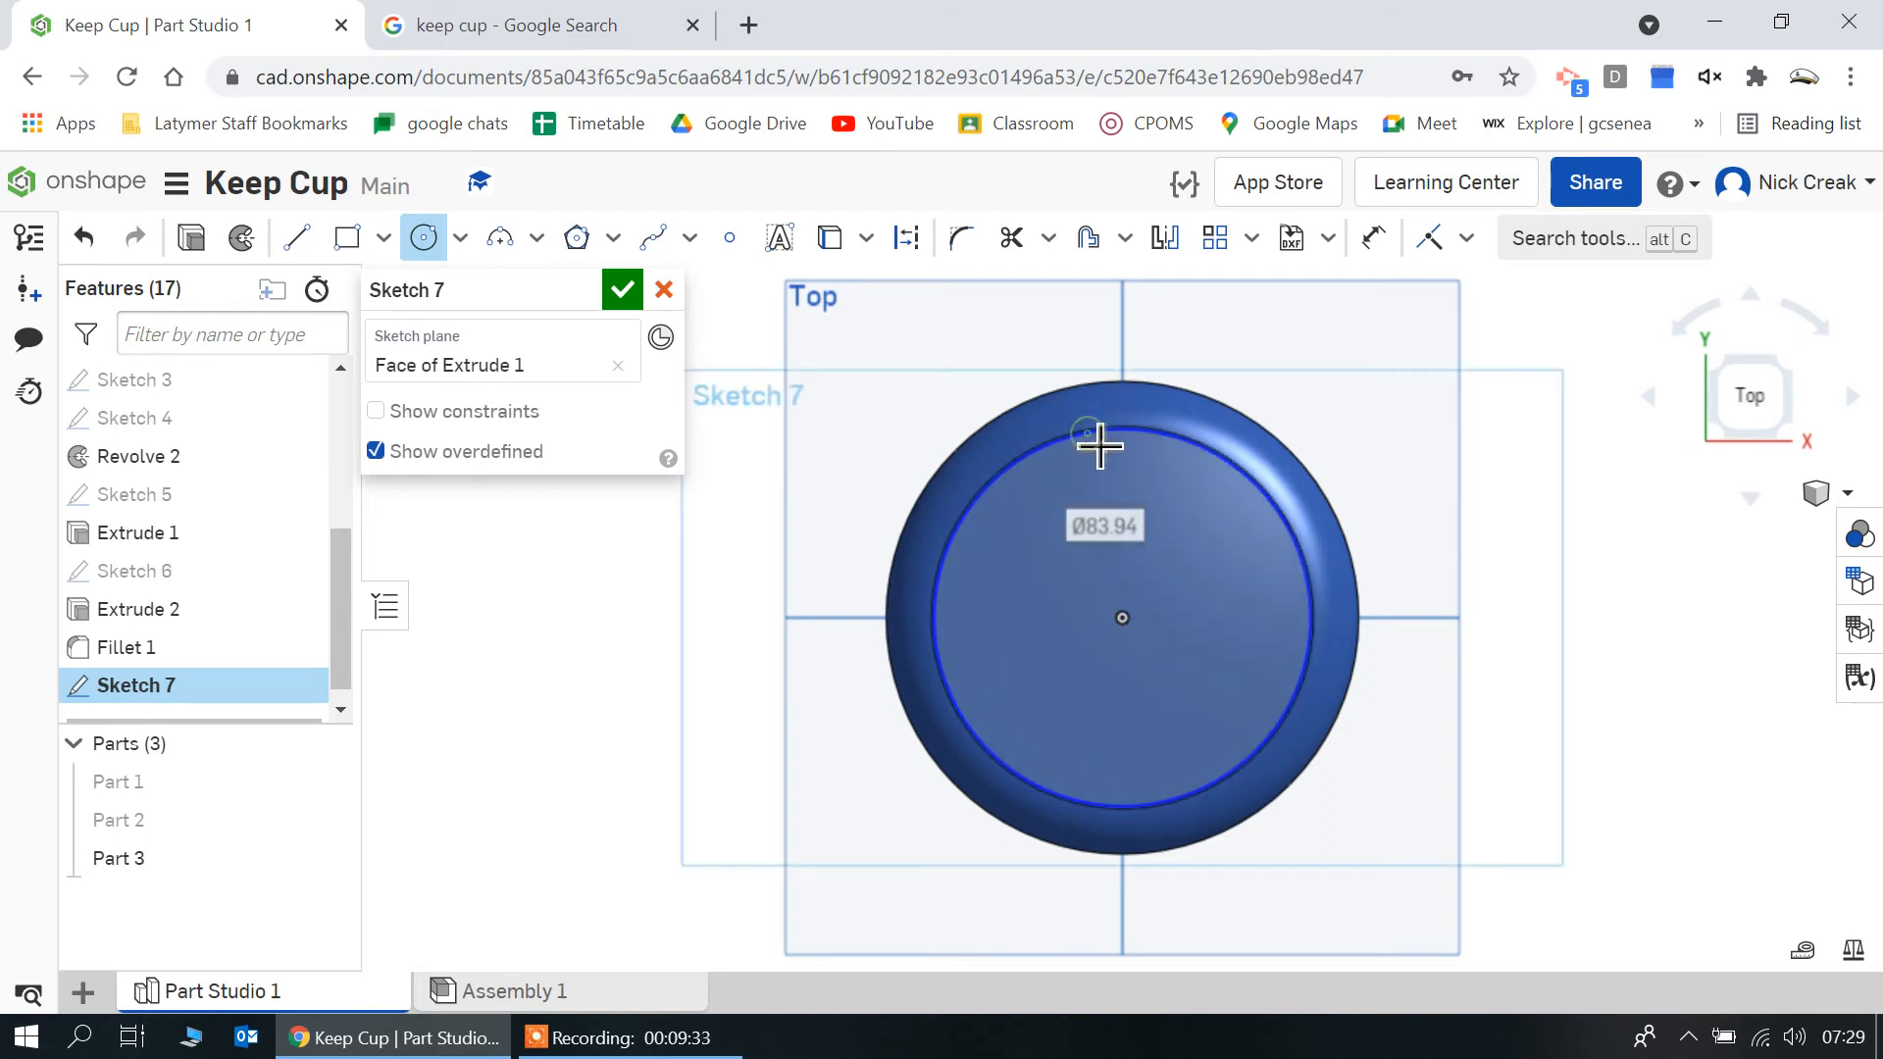
type("80")
key("Return")
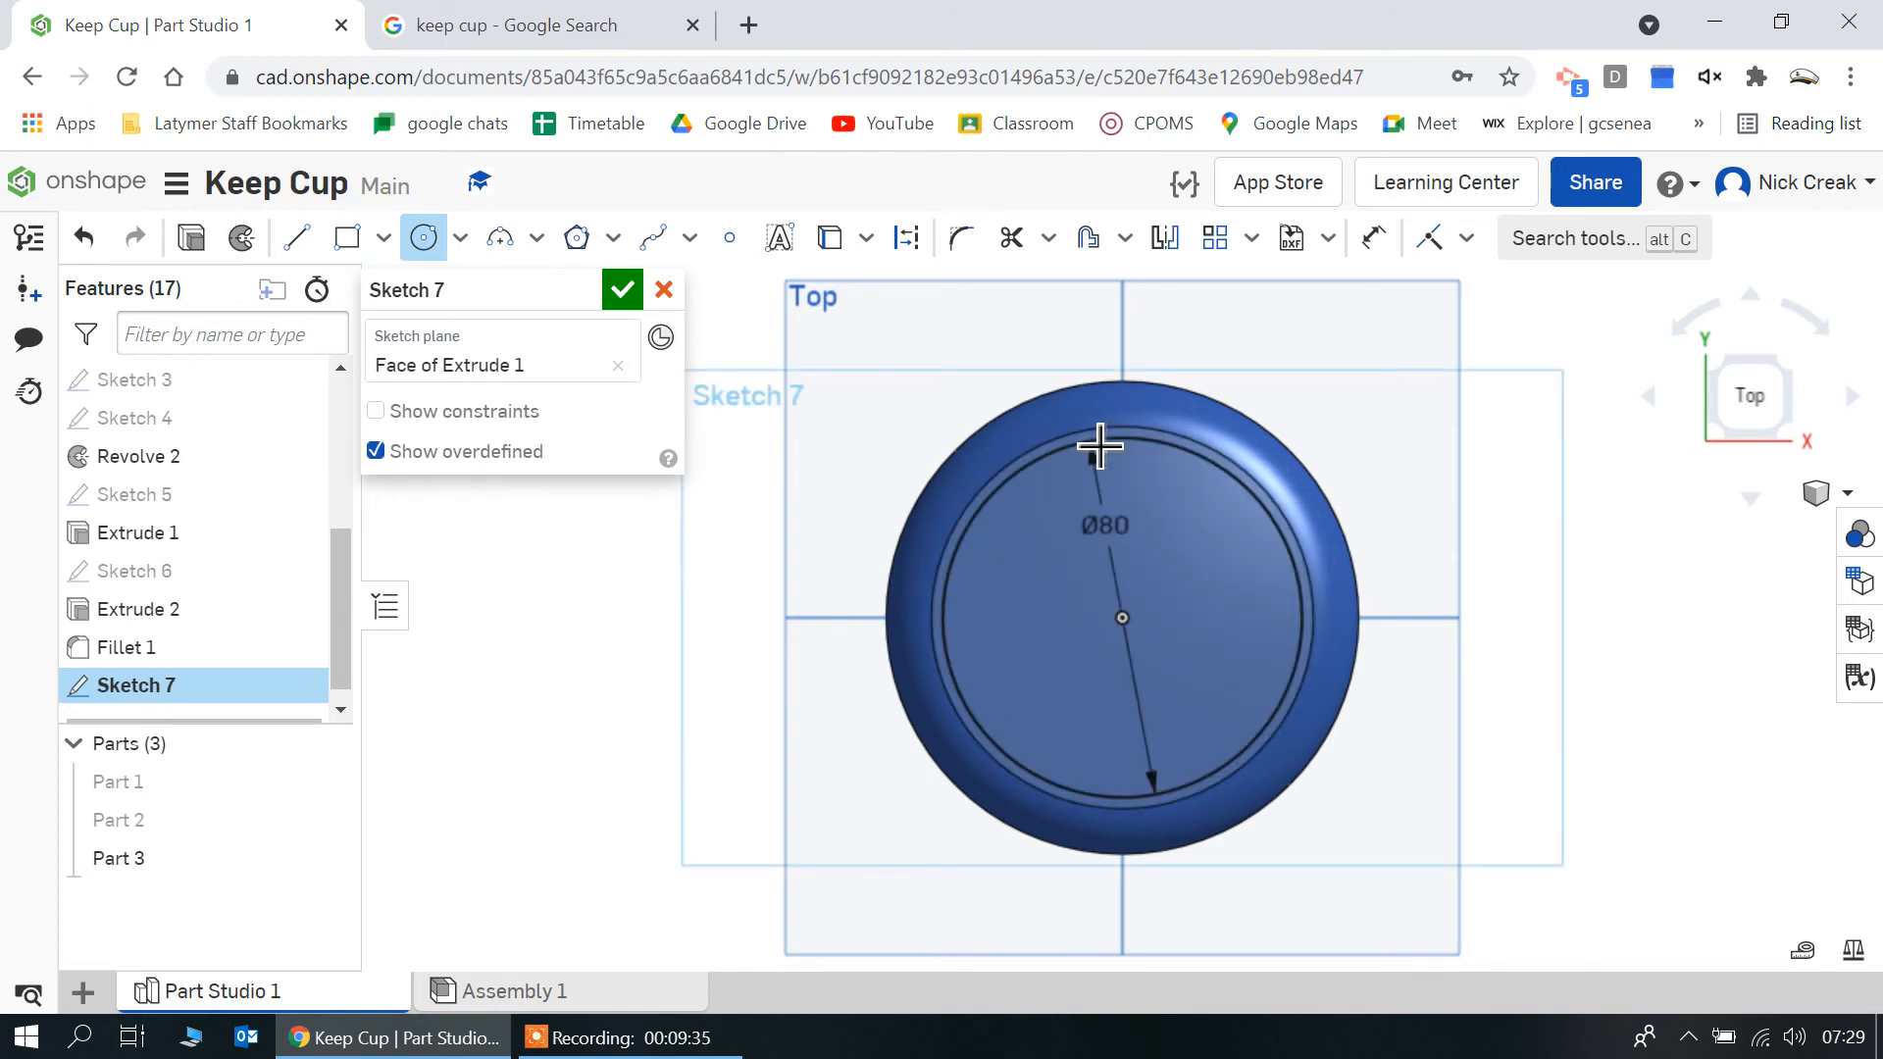
left_click(1121, 617)
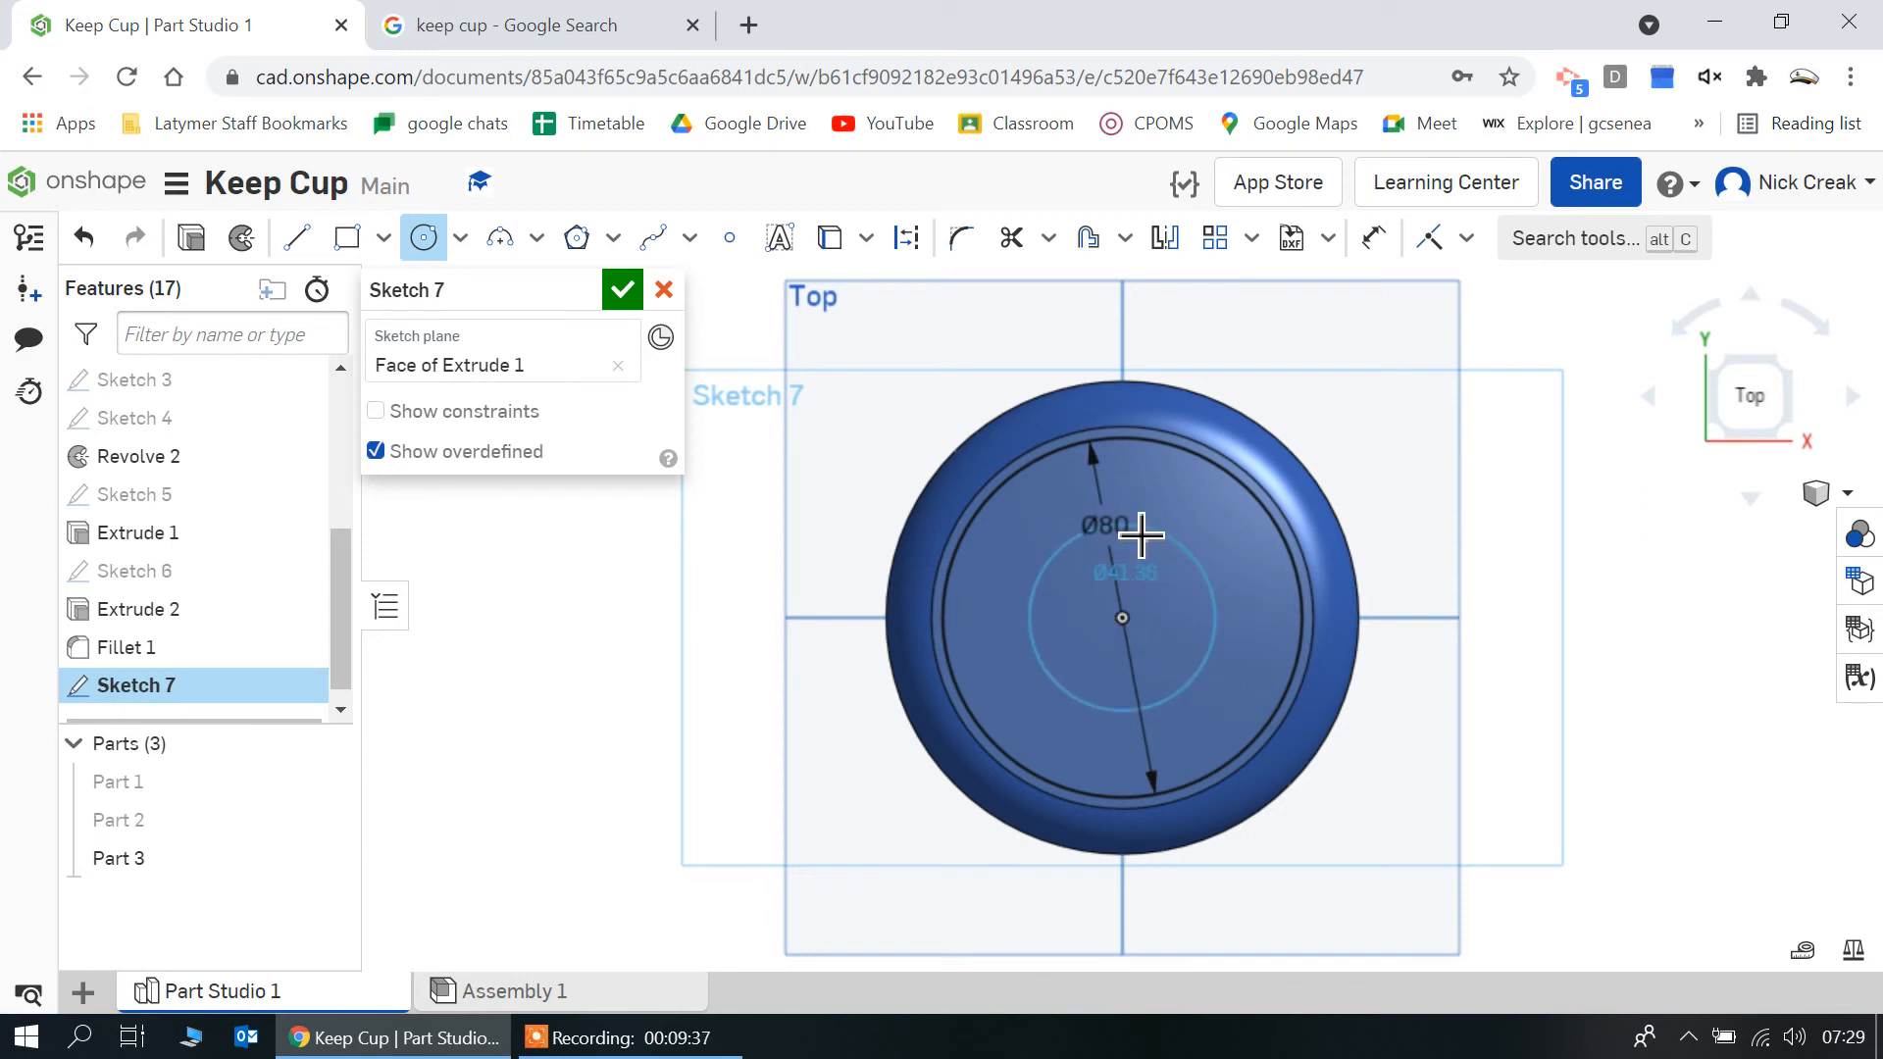
left_click(1140, 534)
type("70")
key("Return")
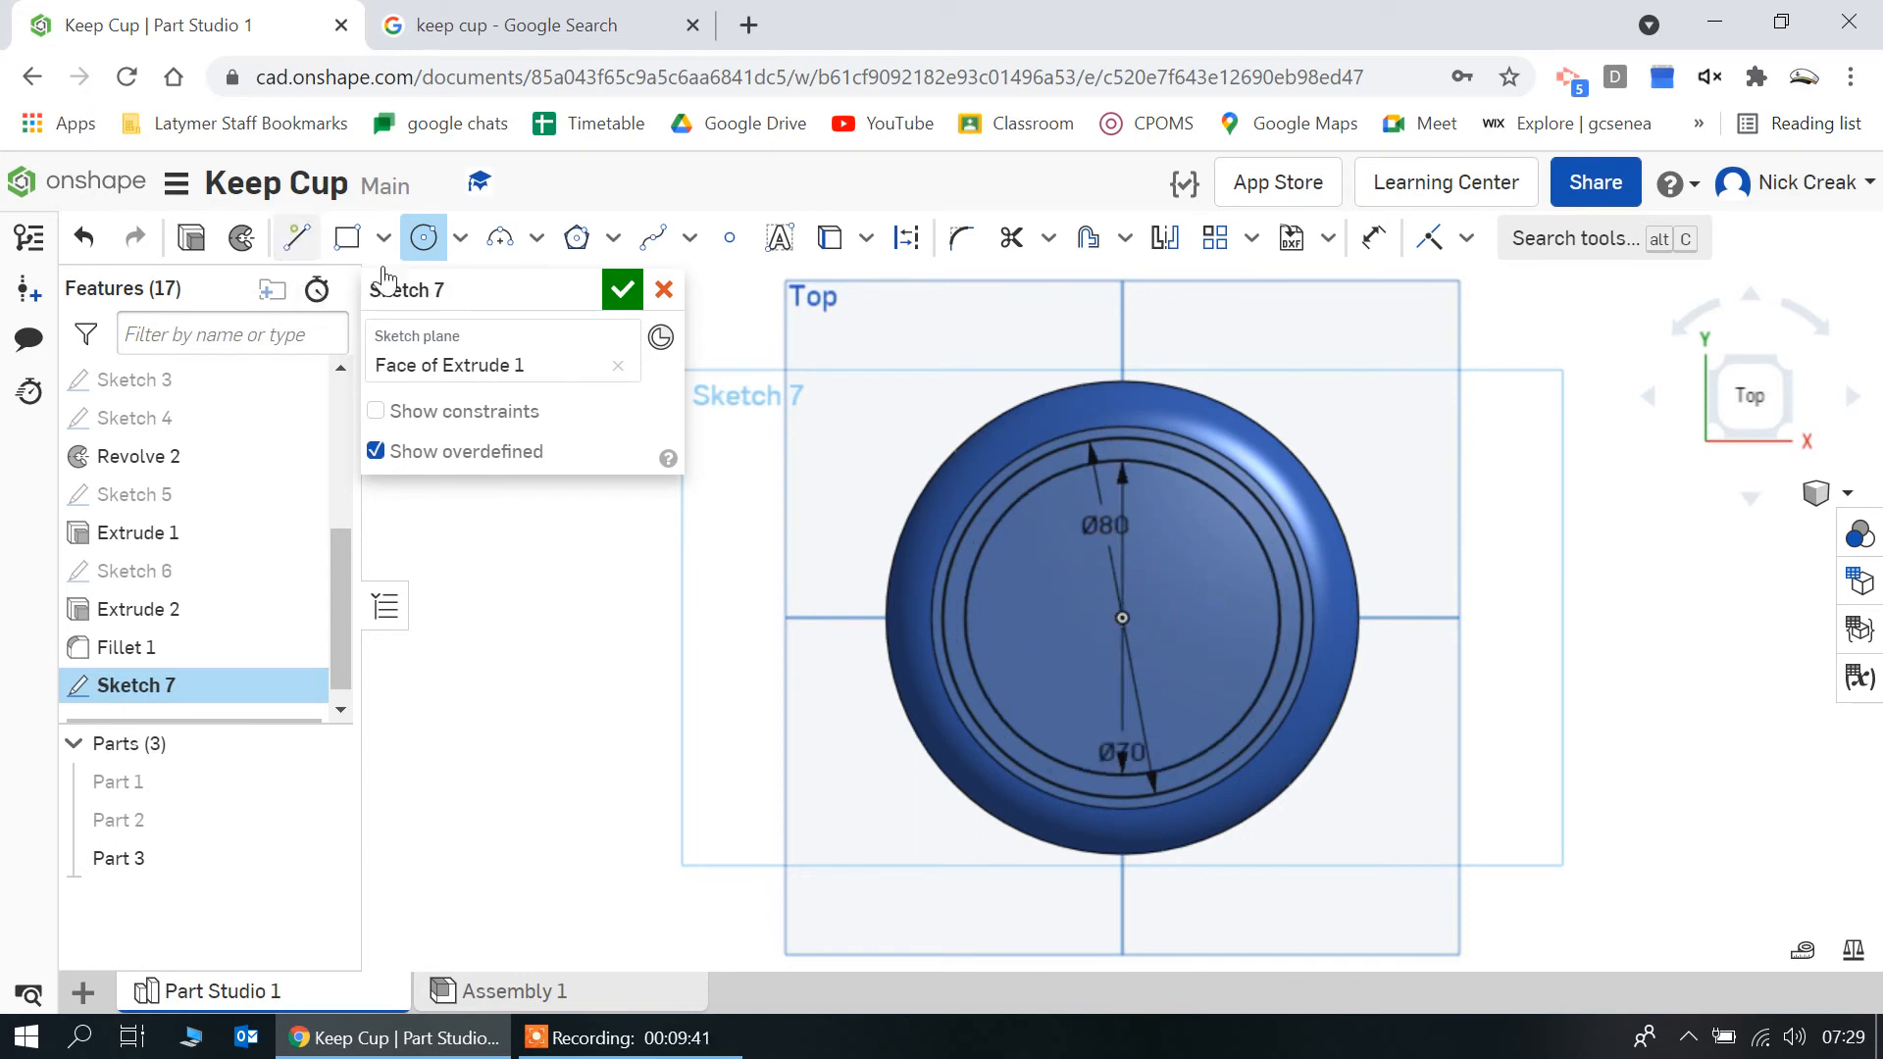
Draw a line about 63 mm long from the origin past the lid's upper edge, slightly left of the vertical axis
left_click(296, 237)
left_click(1122, 617)
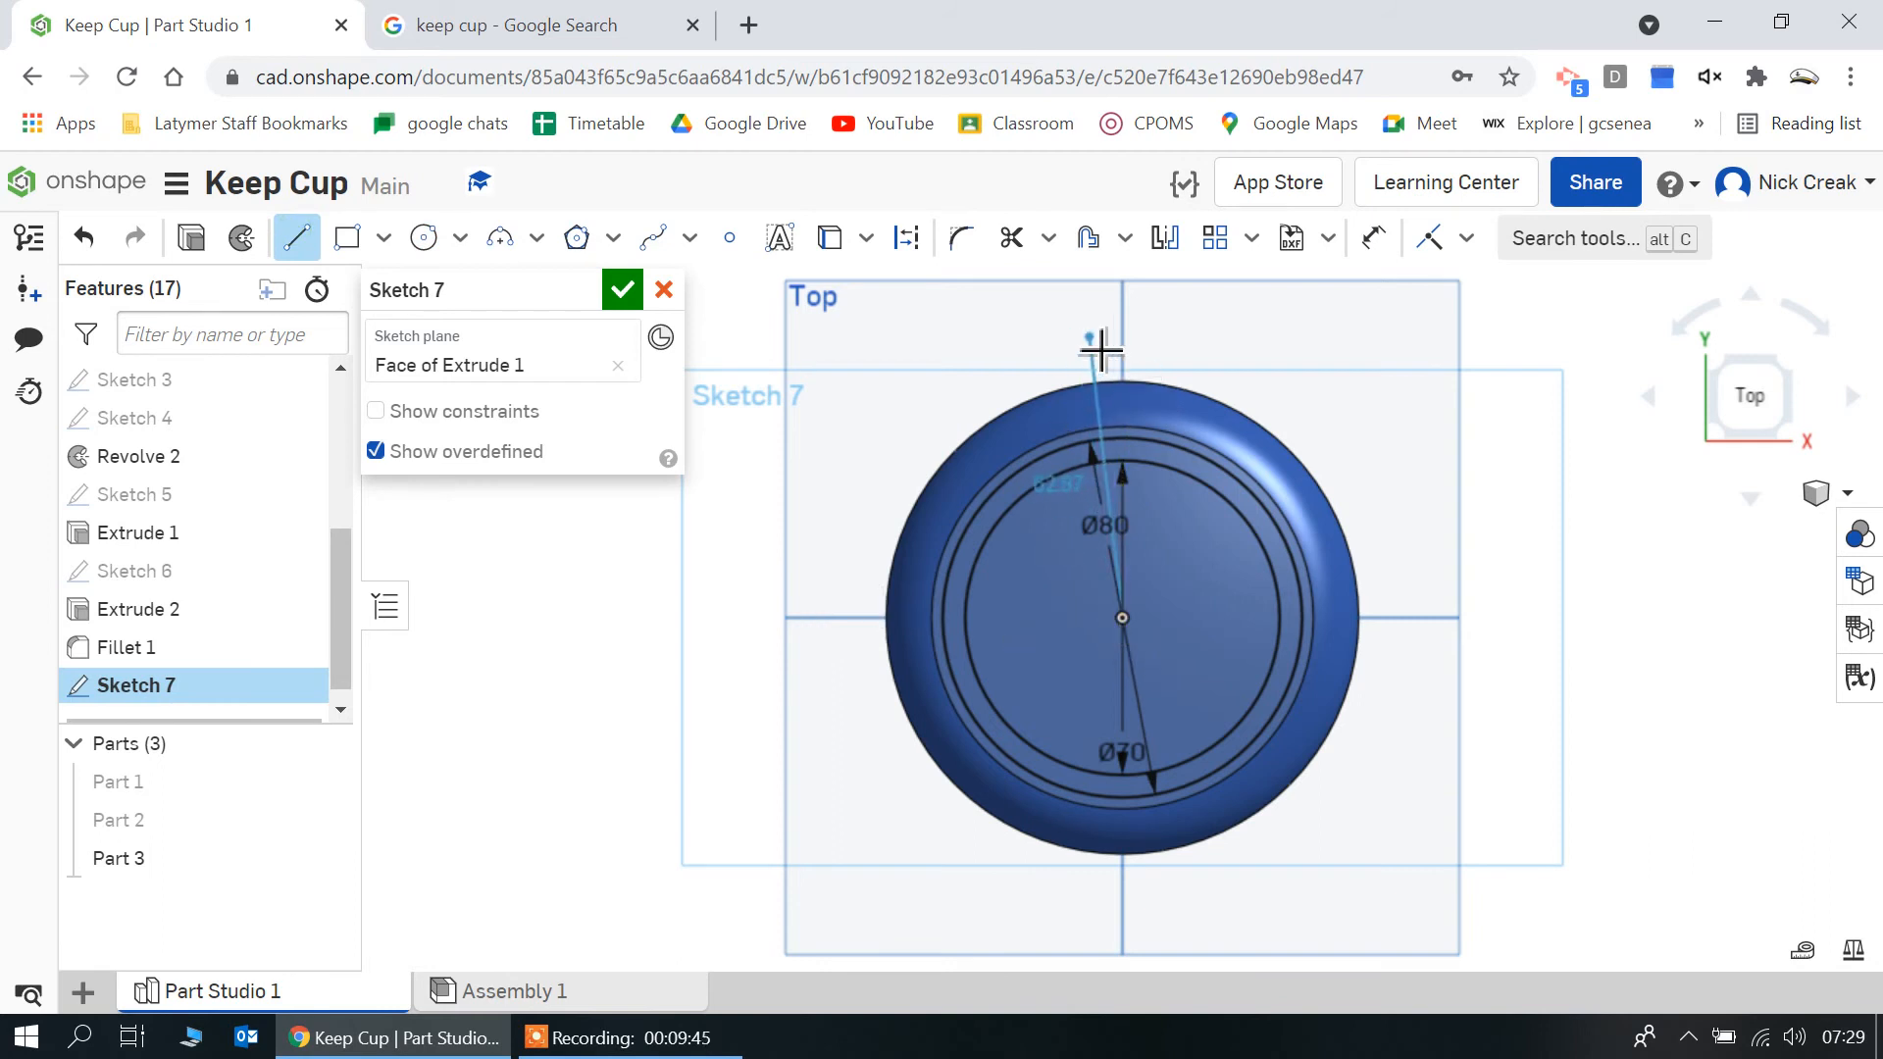
left_click(1089, 338)
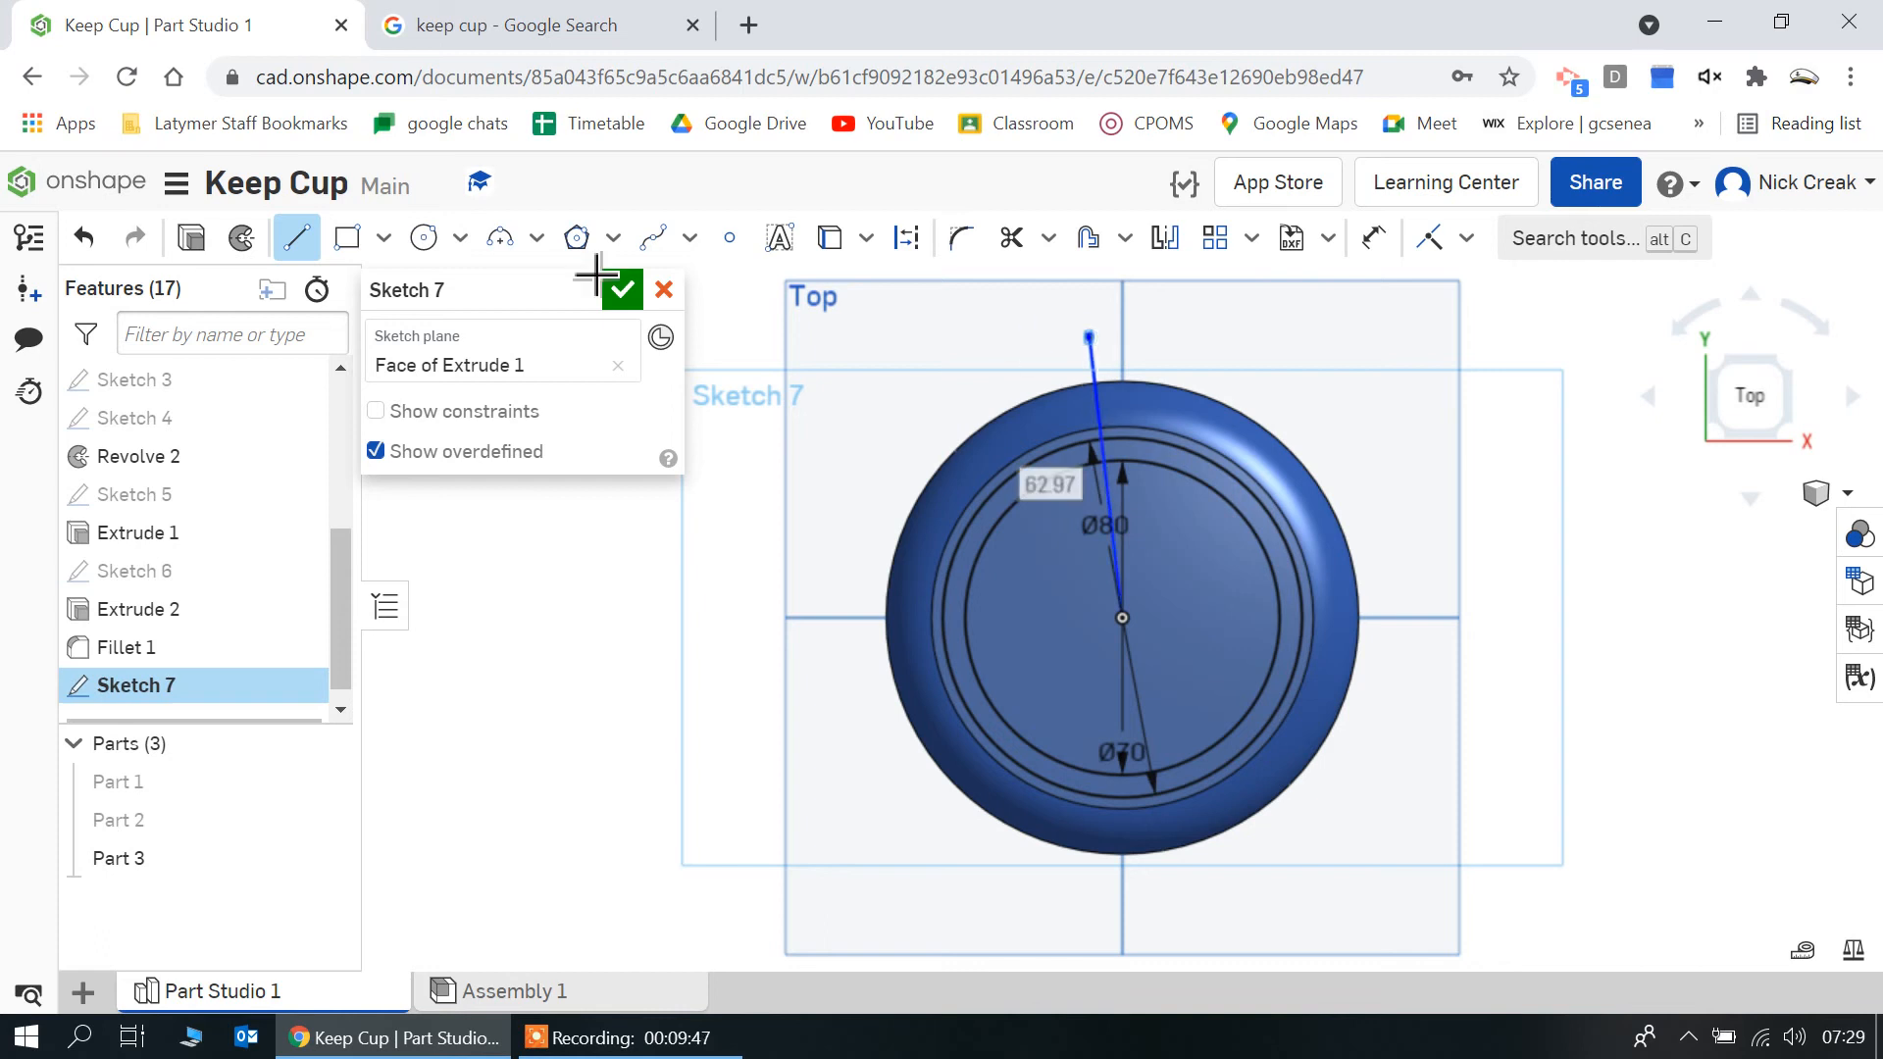
left_click(1011, 237)
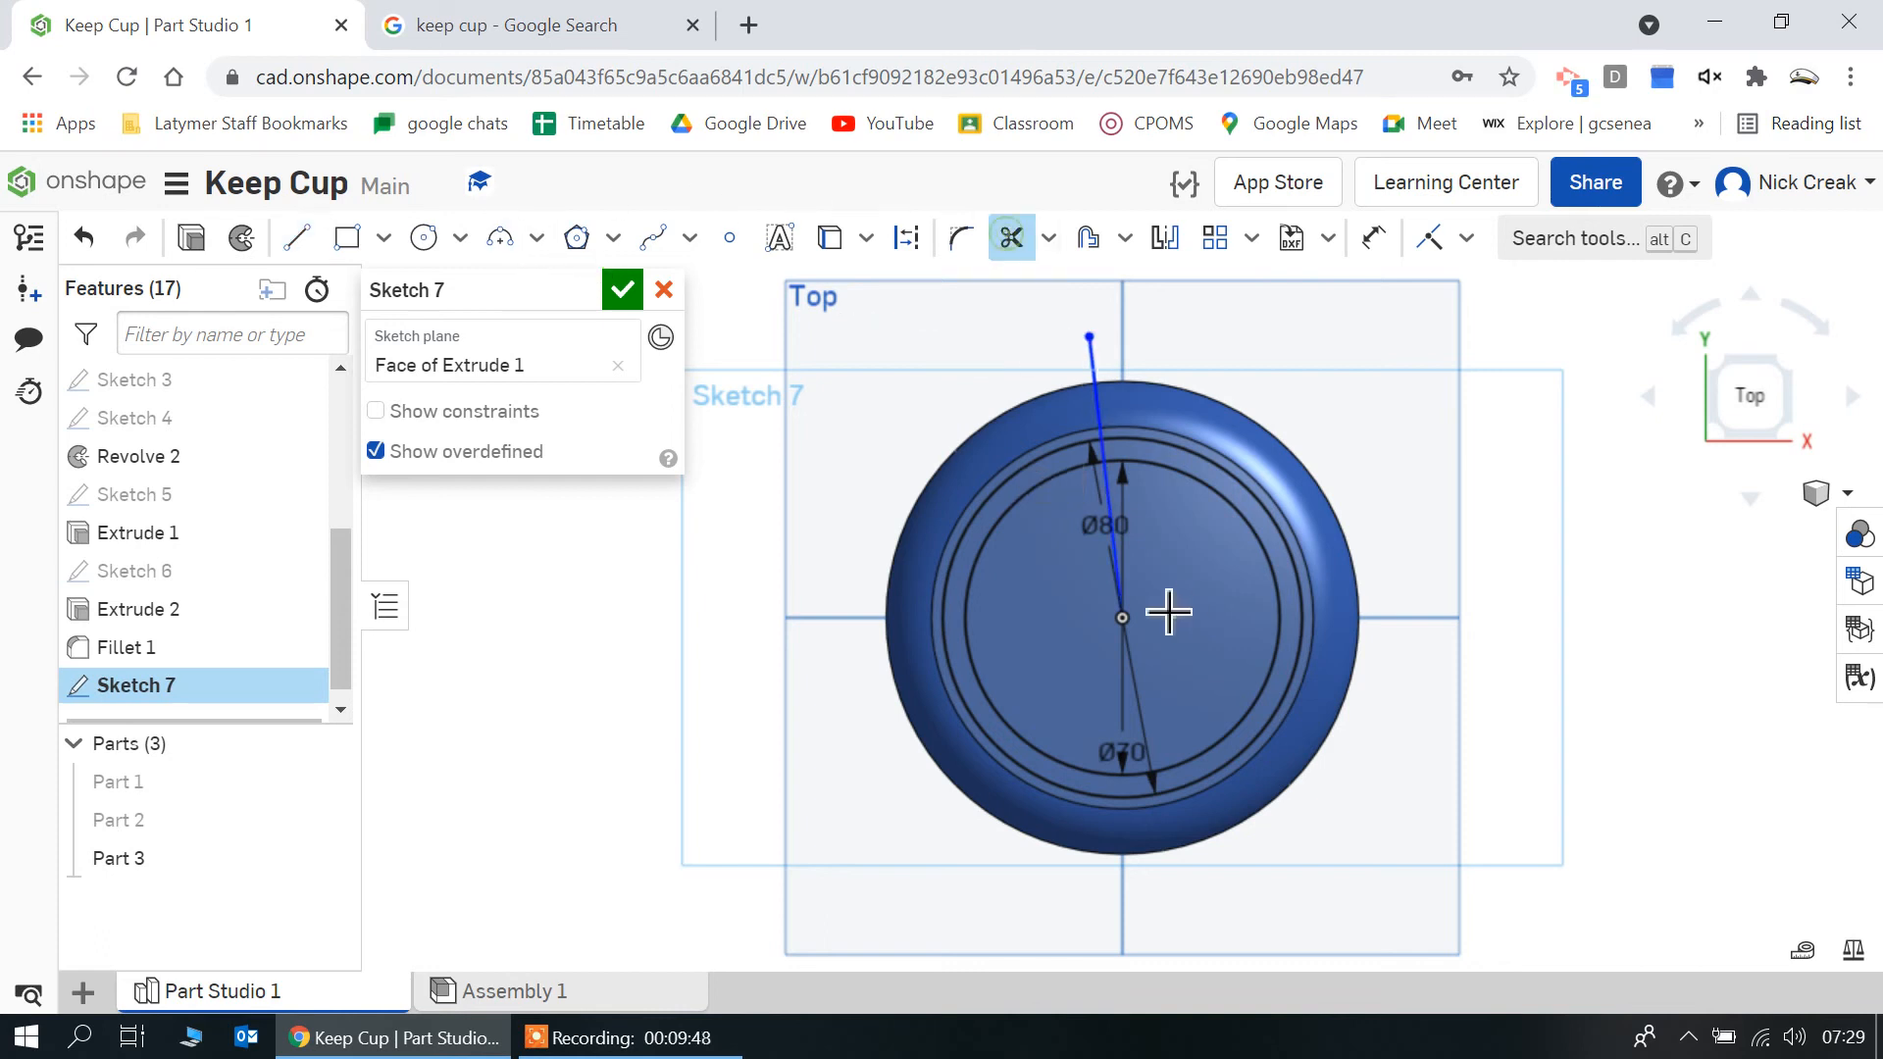
left_click(1119, 557)
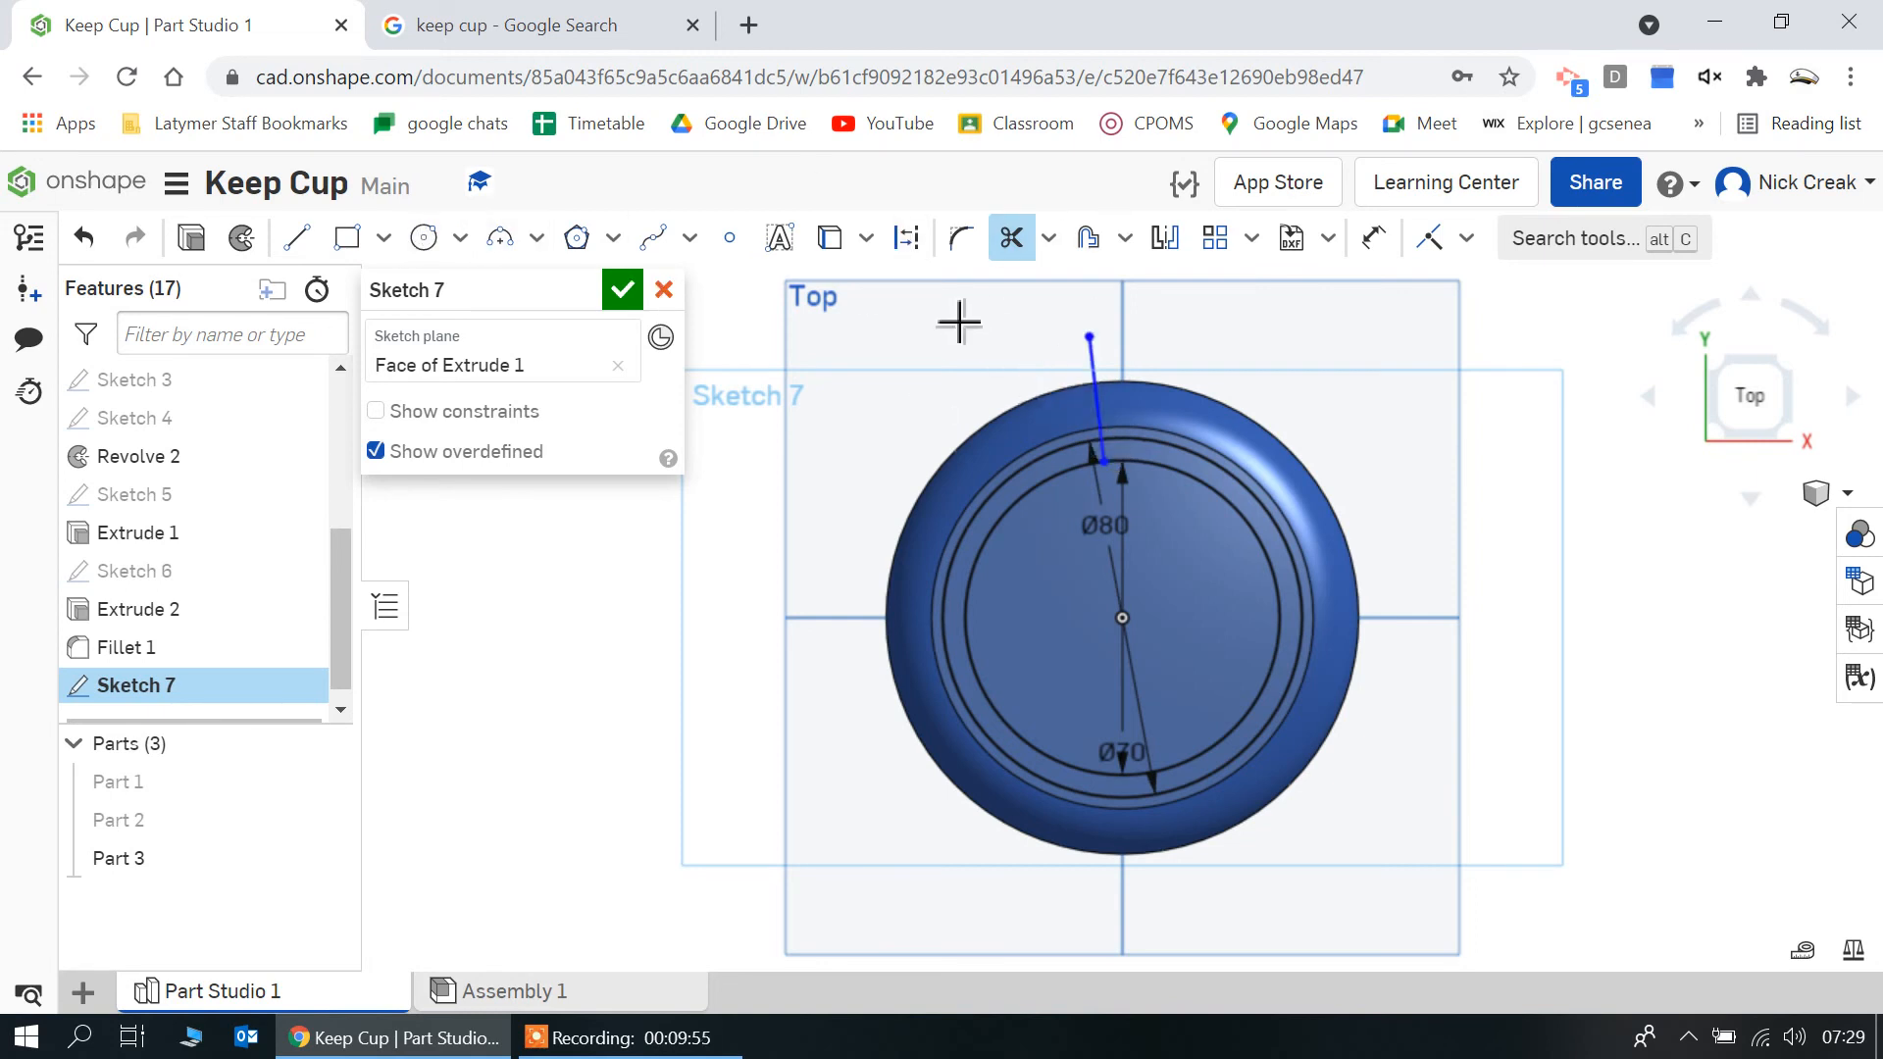
key("ctrl+z")
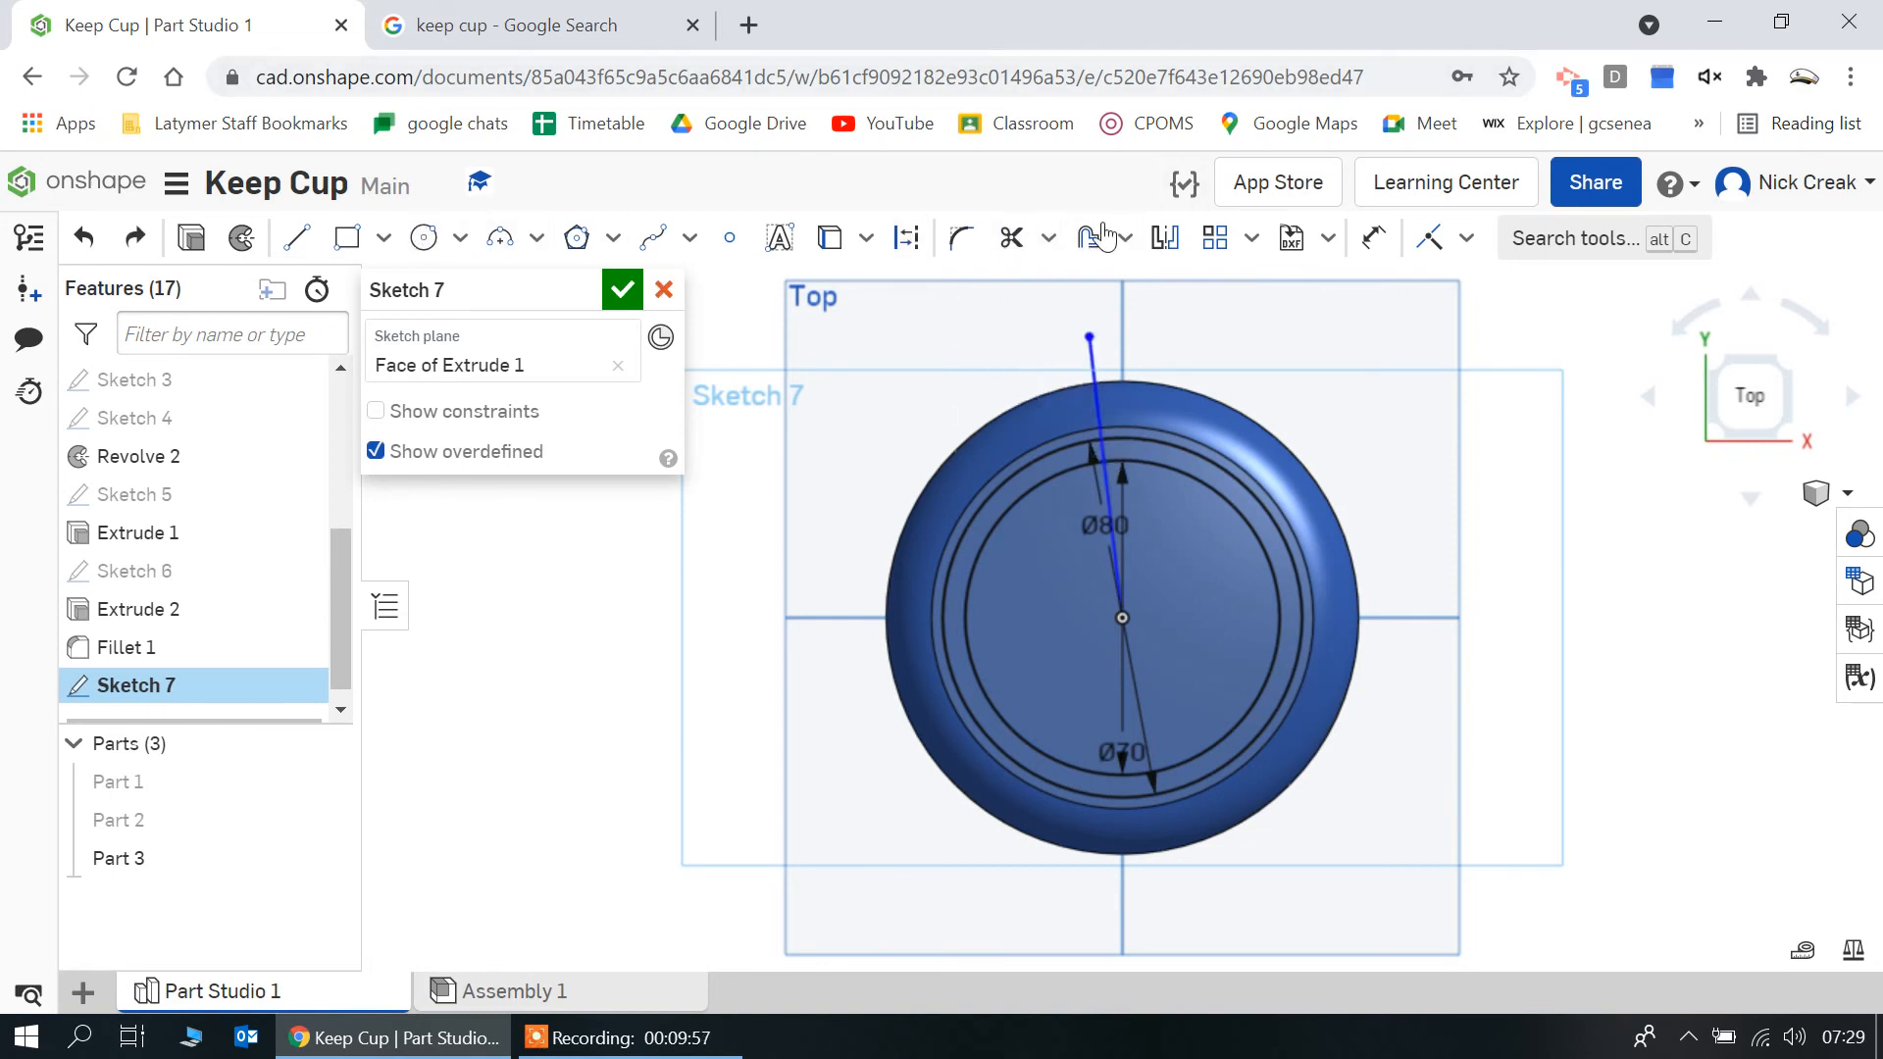
Dimension the angle between the slanted line and the vertical axis as 10 degrees
left_click(1373, 237)
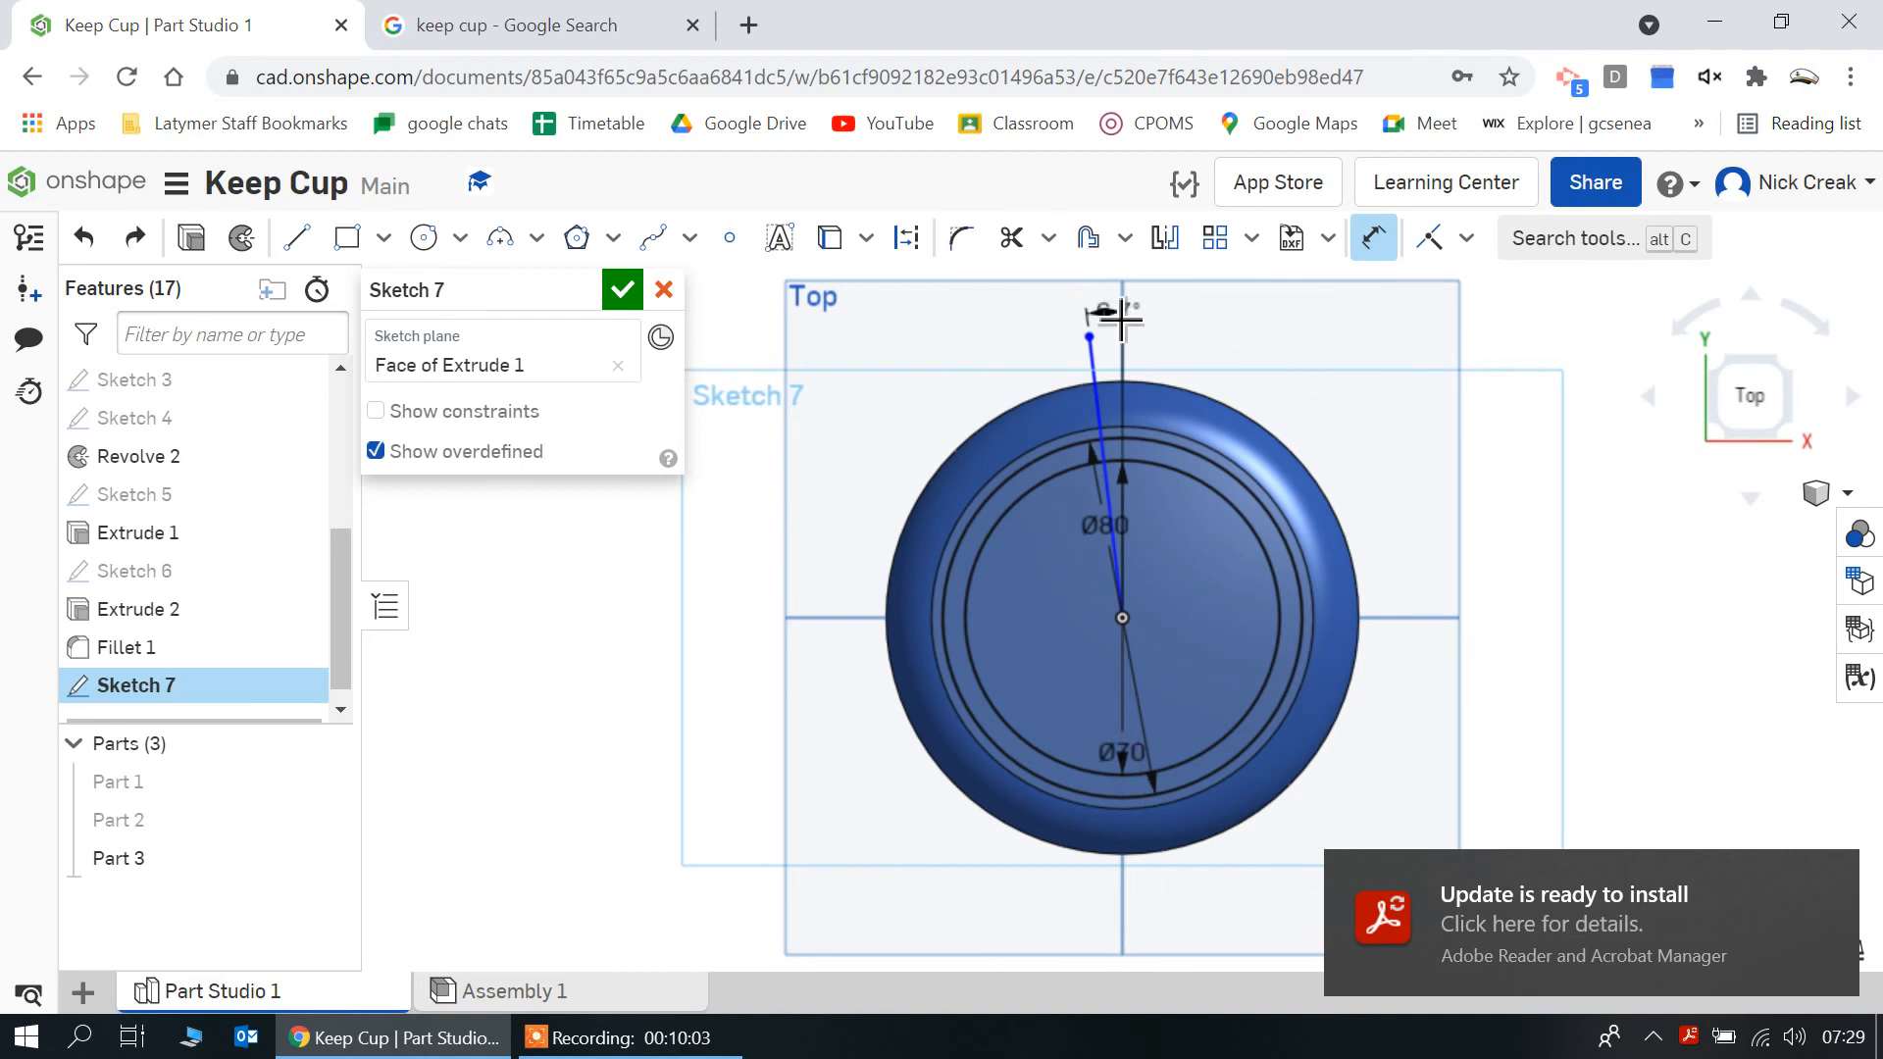
left_click(1120, 319)
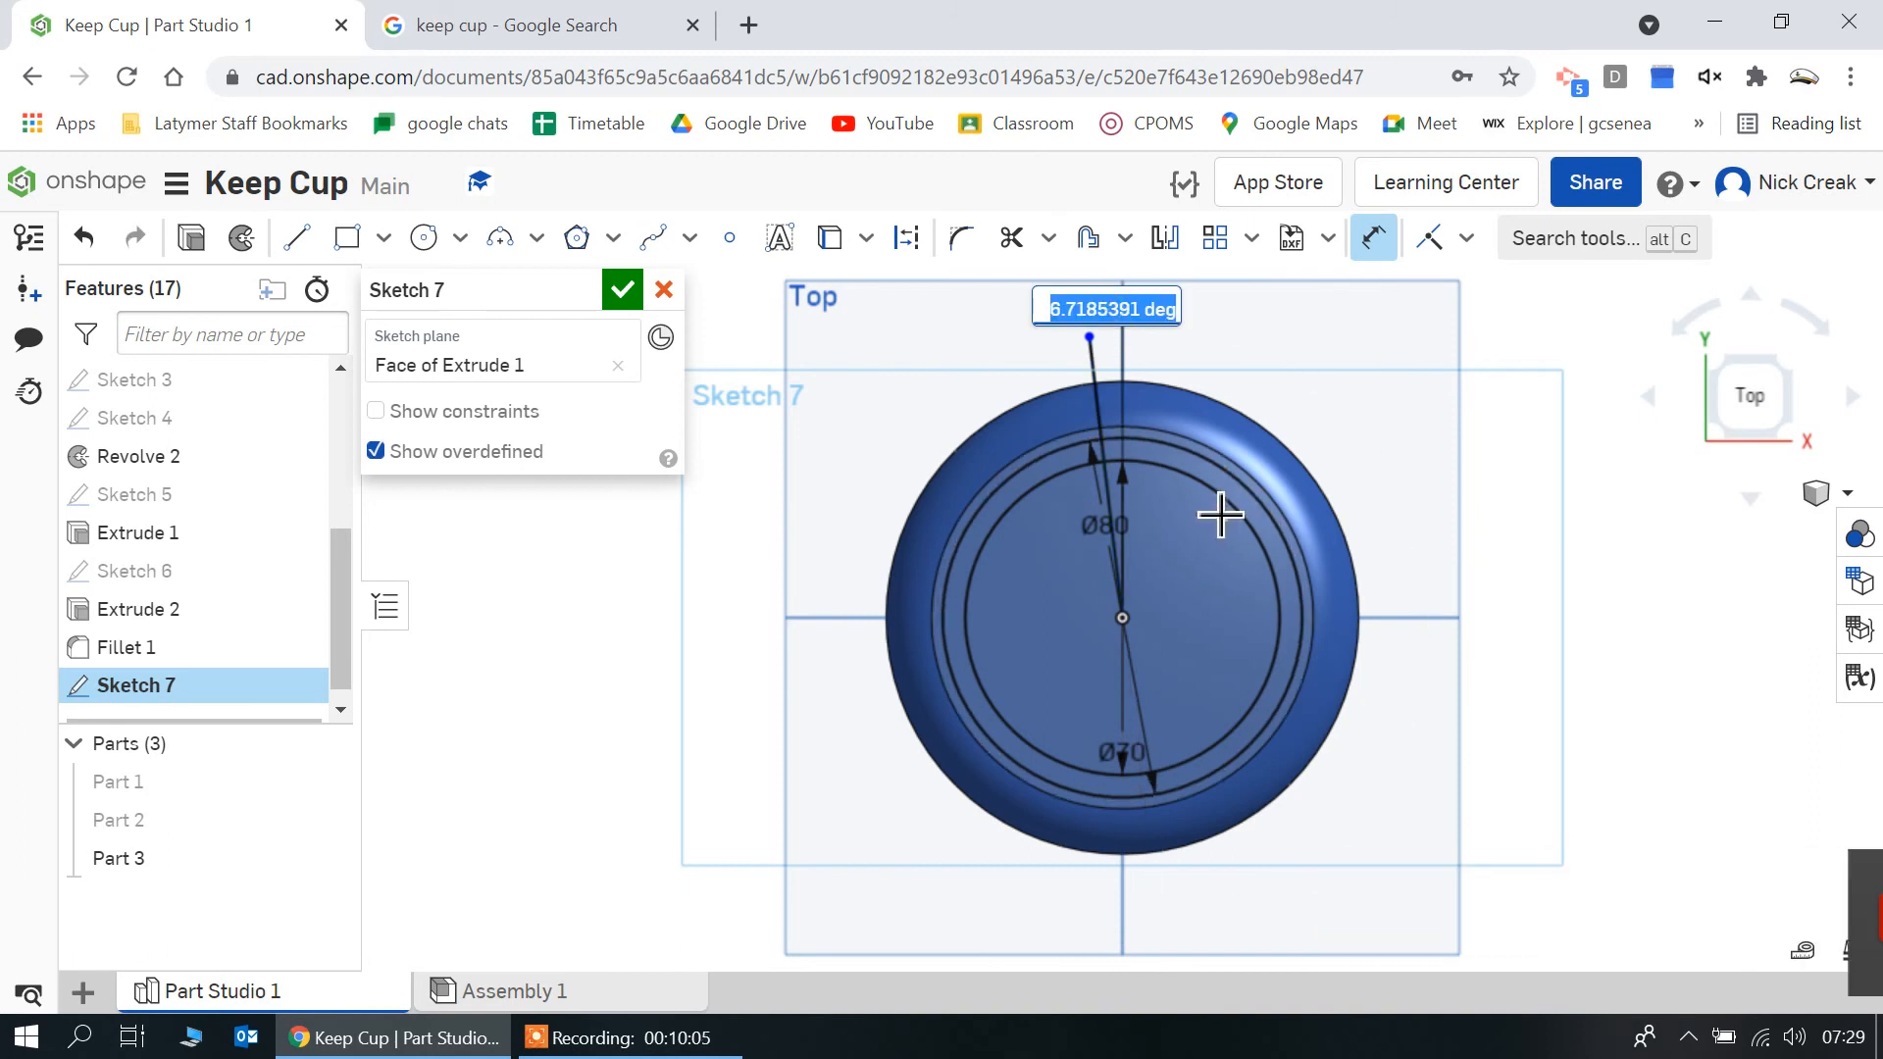
type("10")
key("Return")
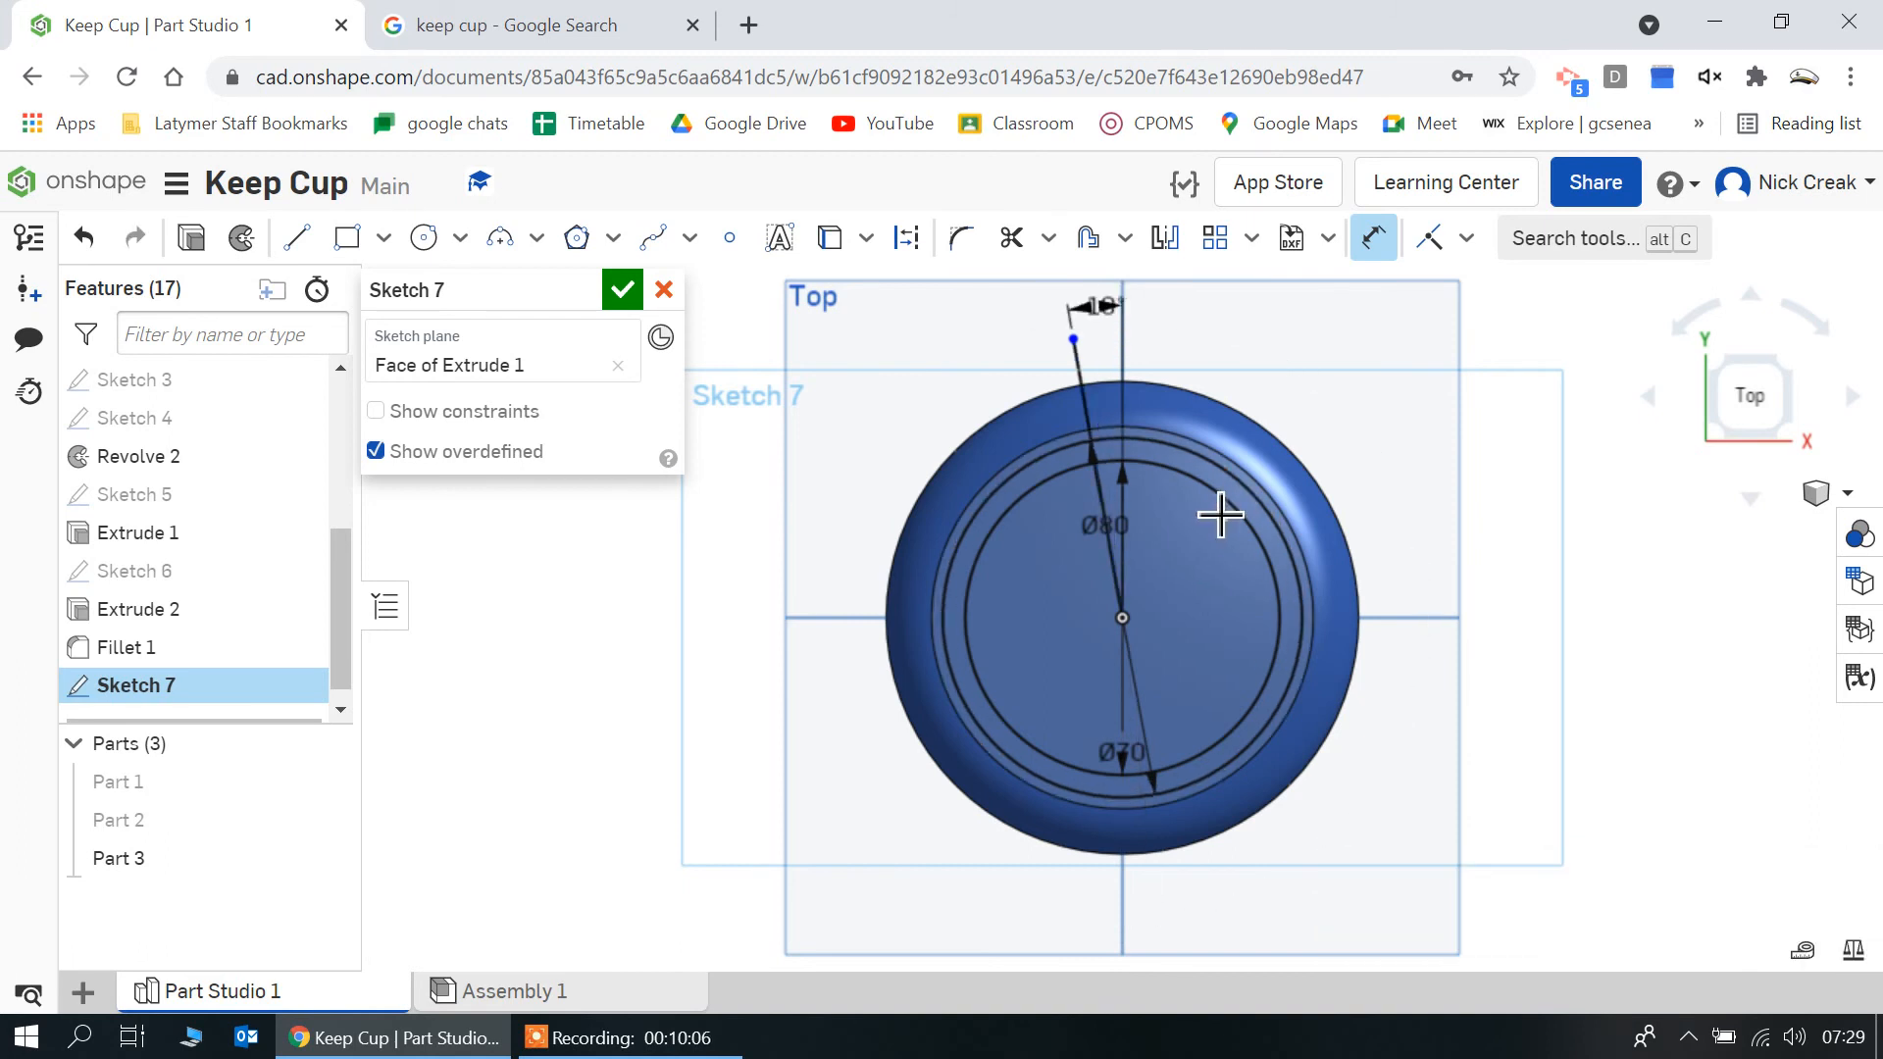
Draw a second line from the origin past the lid's edge, right of the vertical axis, and set its angle to that axis to 10 degrees
left_click(292, 238)
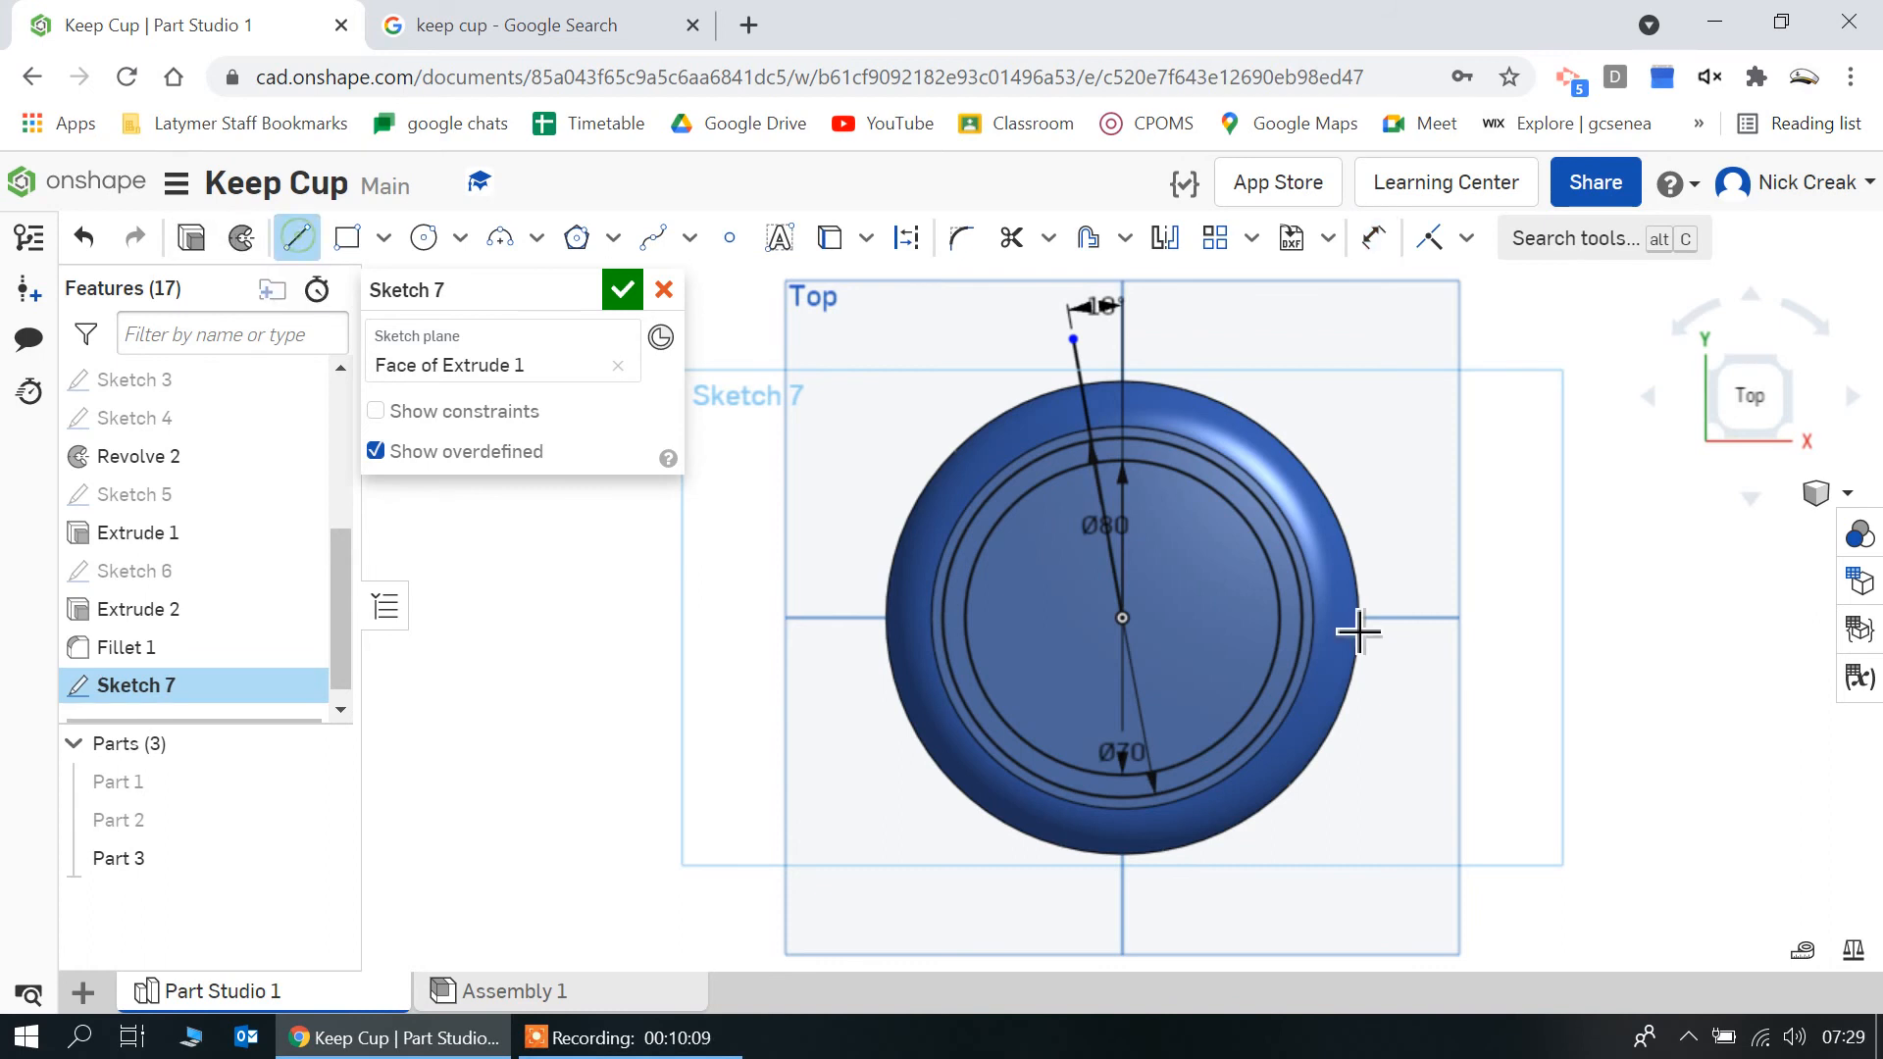
left_click(1183, 304)
left_click(1371, 239)
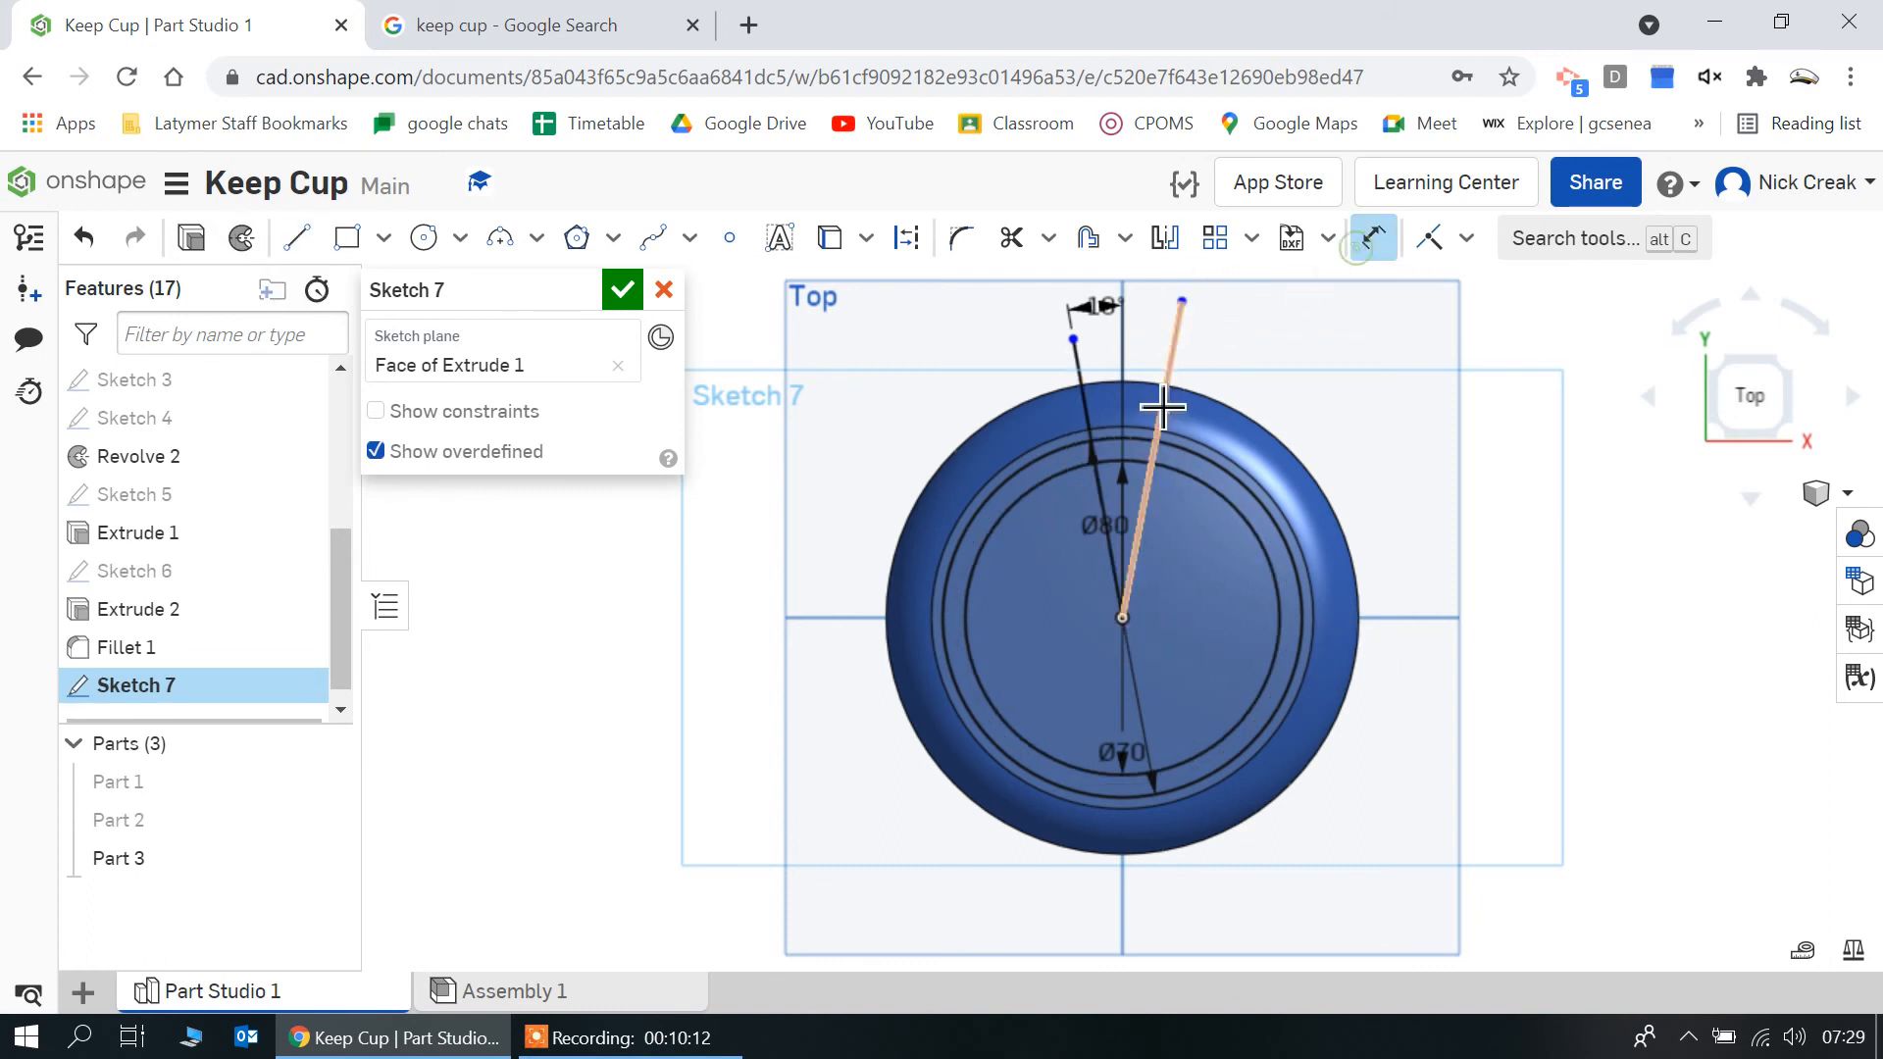
left_click(1183, 361)
left_click(1133, 345)
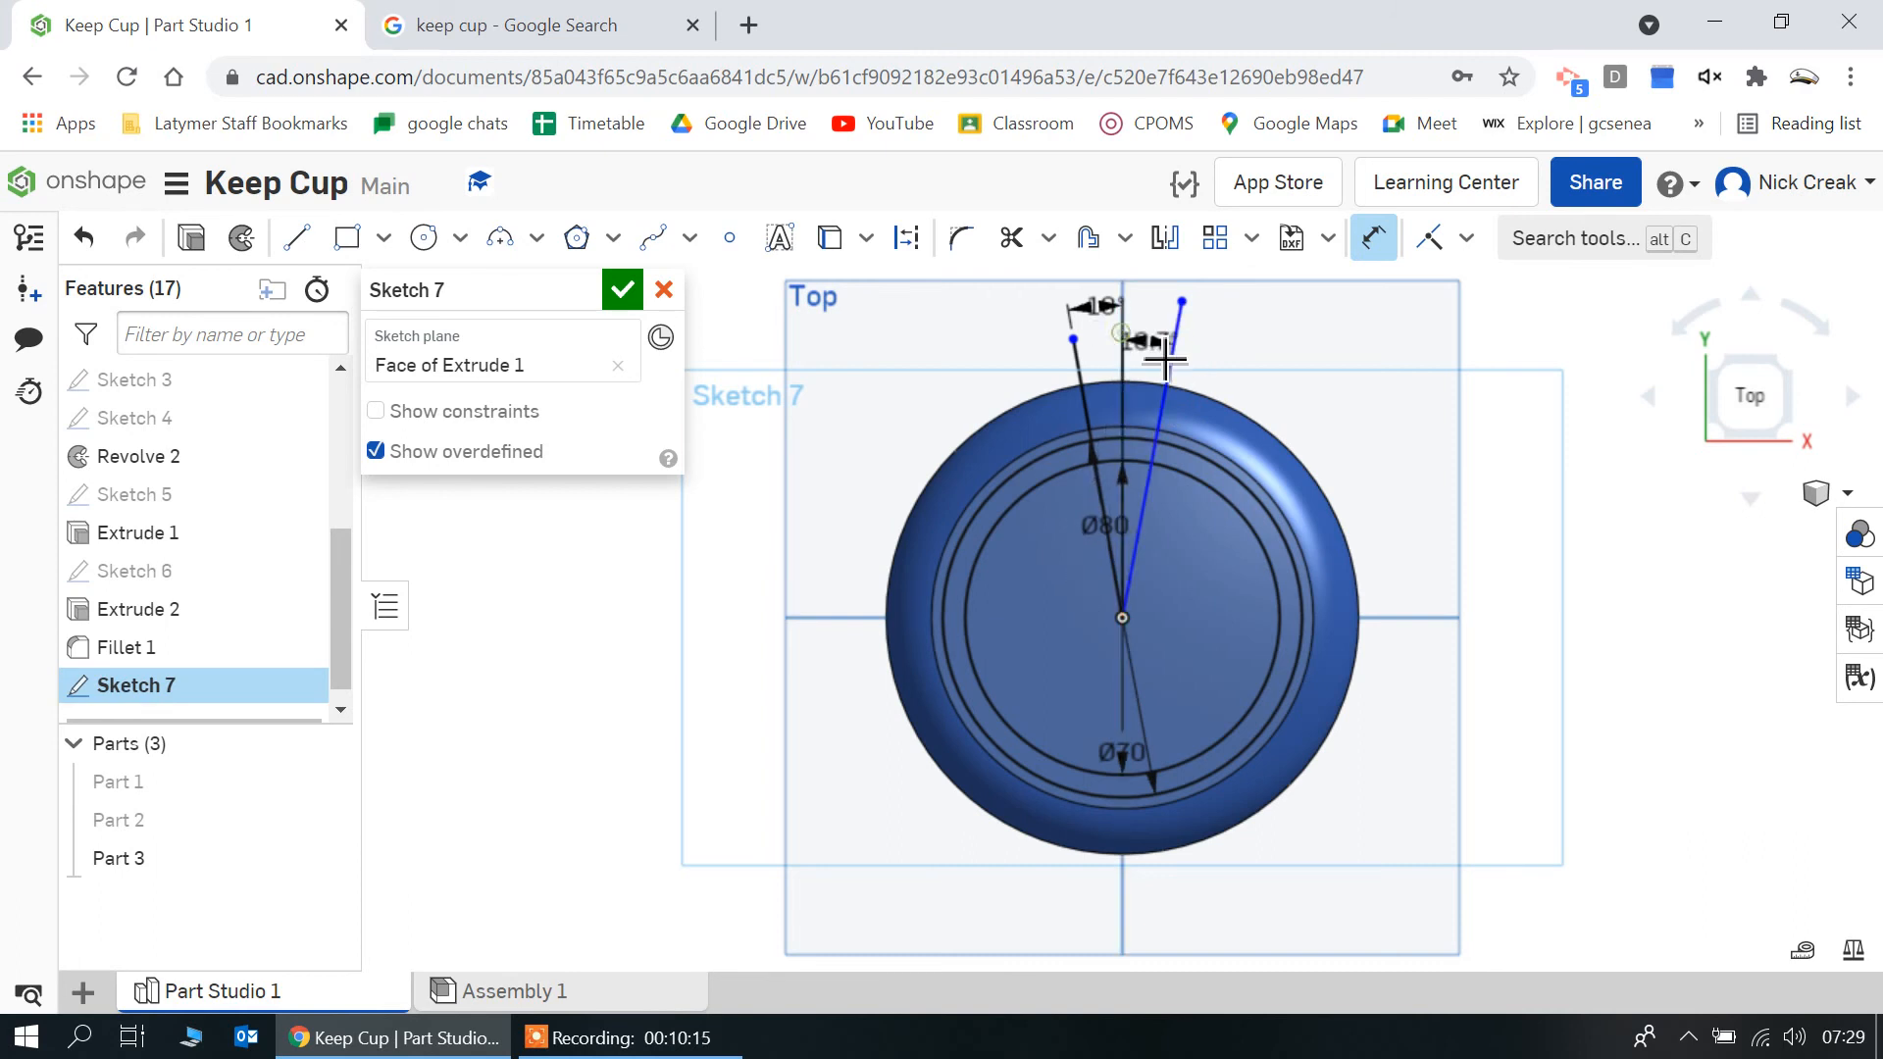
scroll(1158, 413, "up", 3)
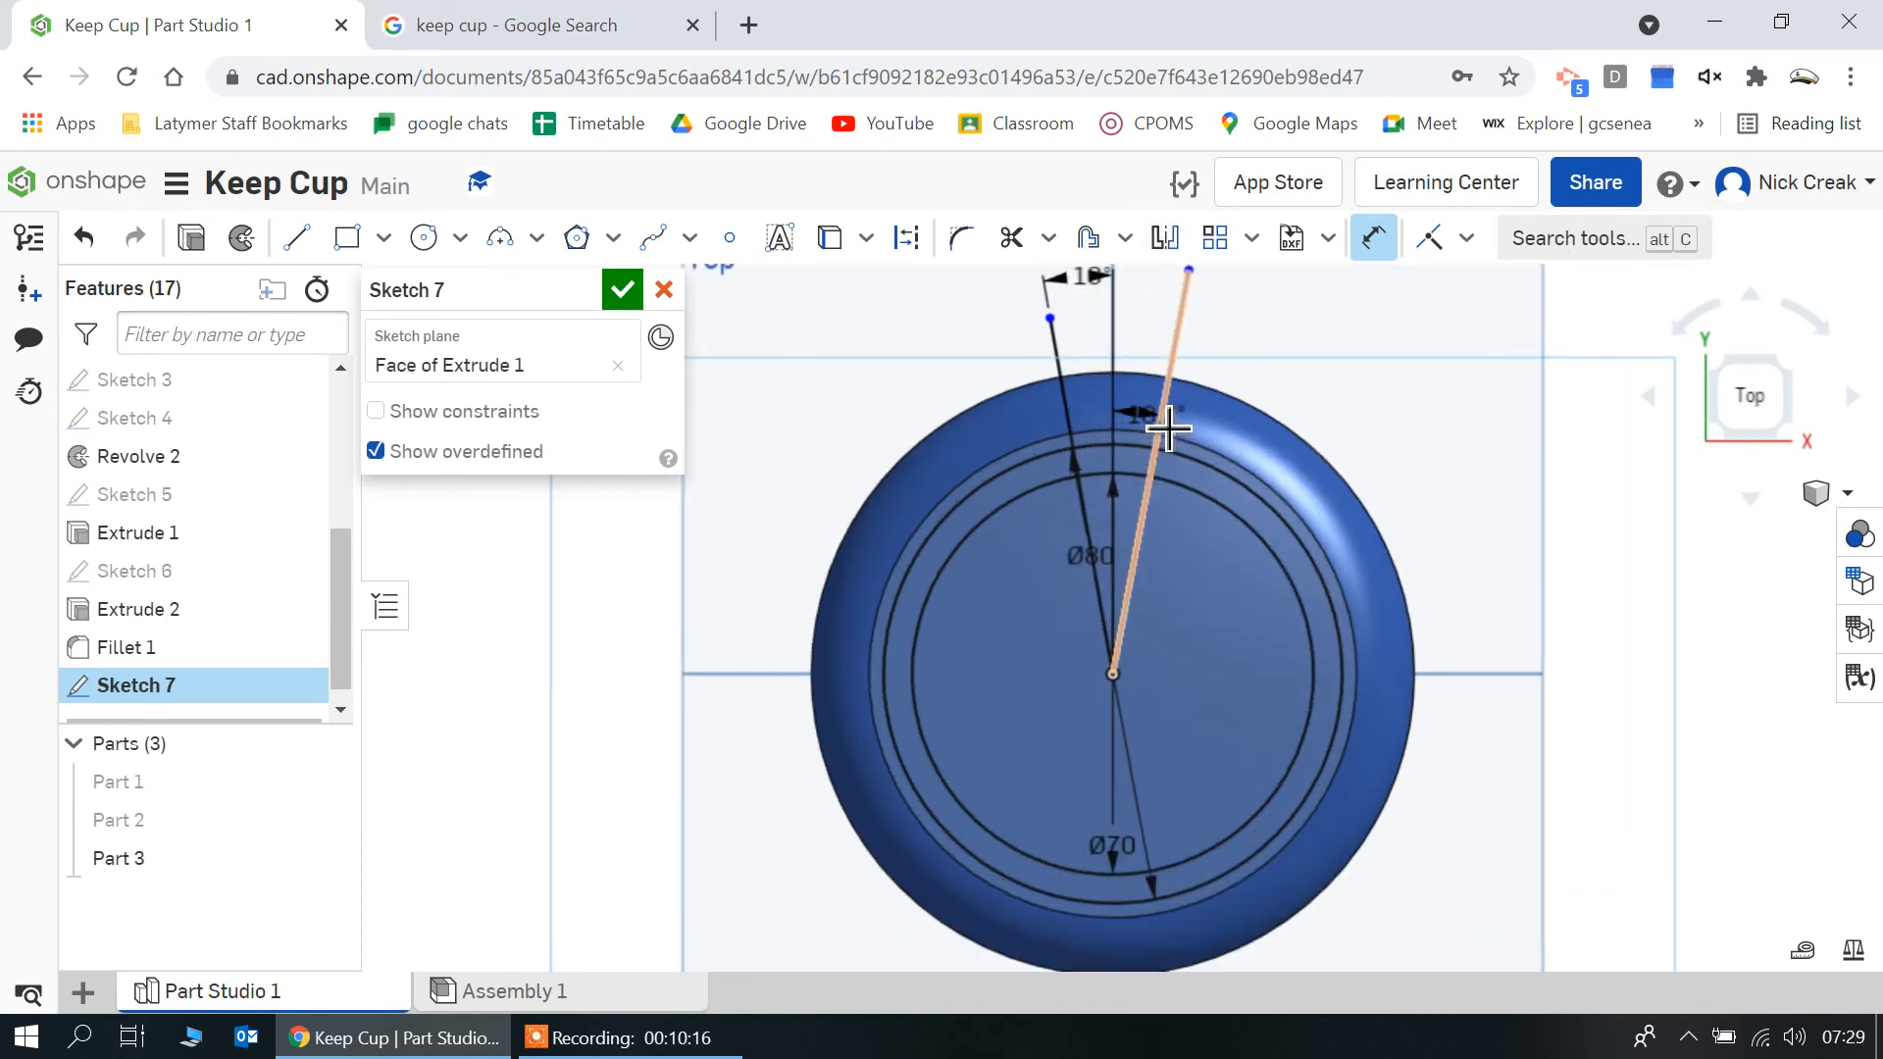
left_click(1158, 416)
type("10")
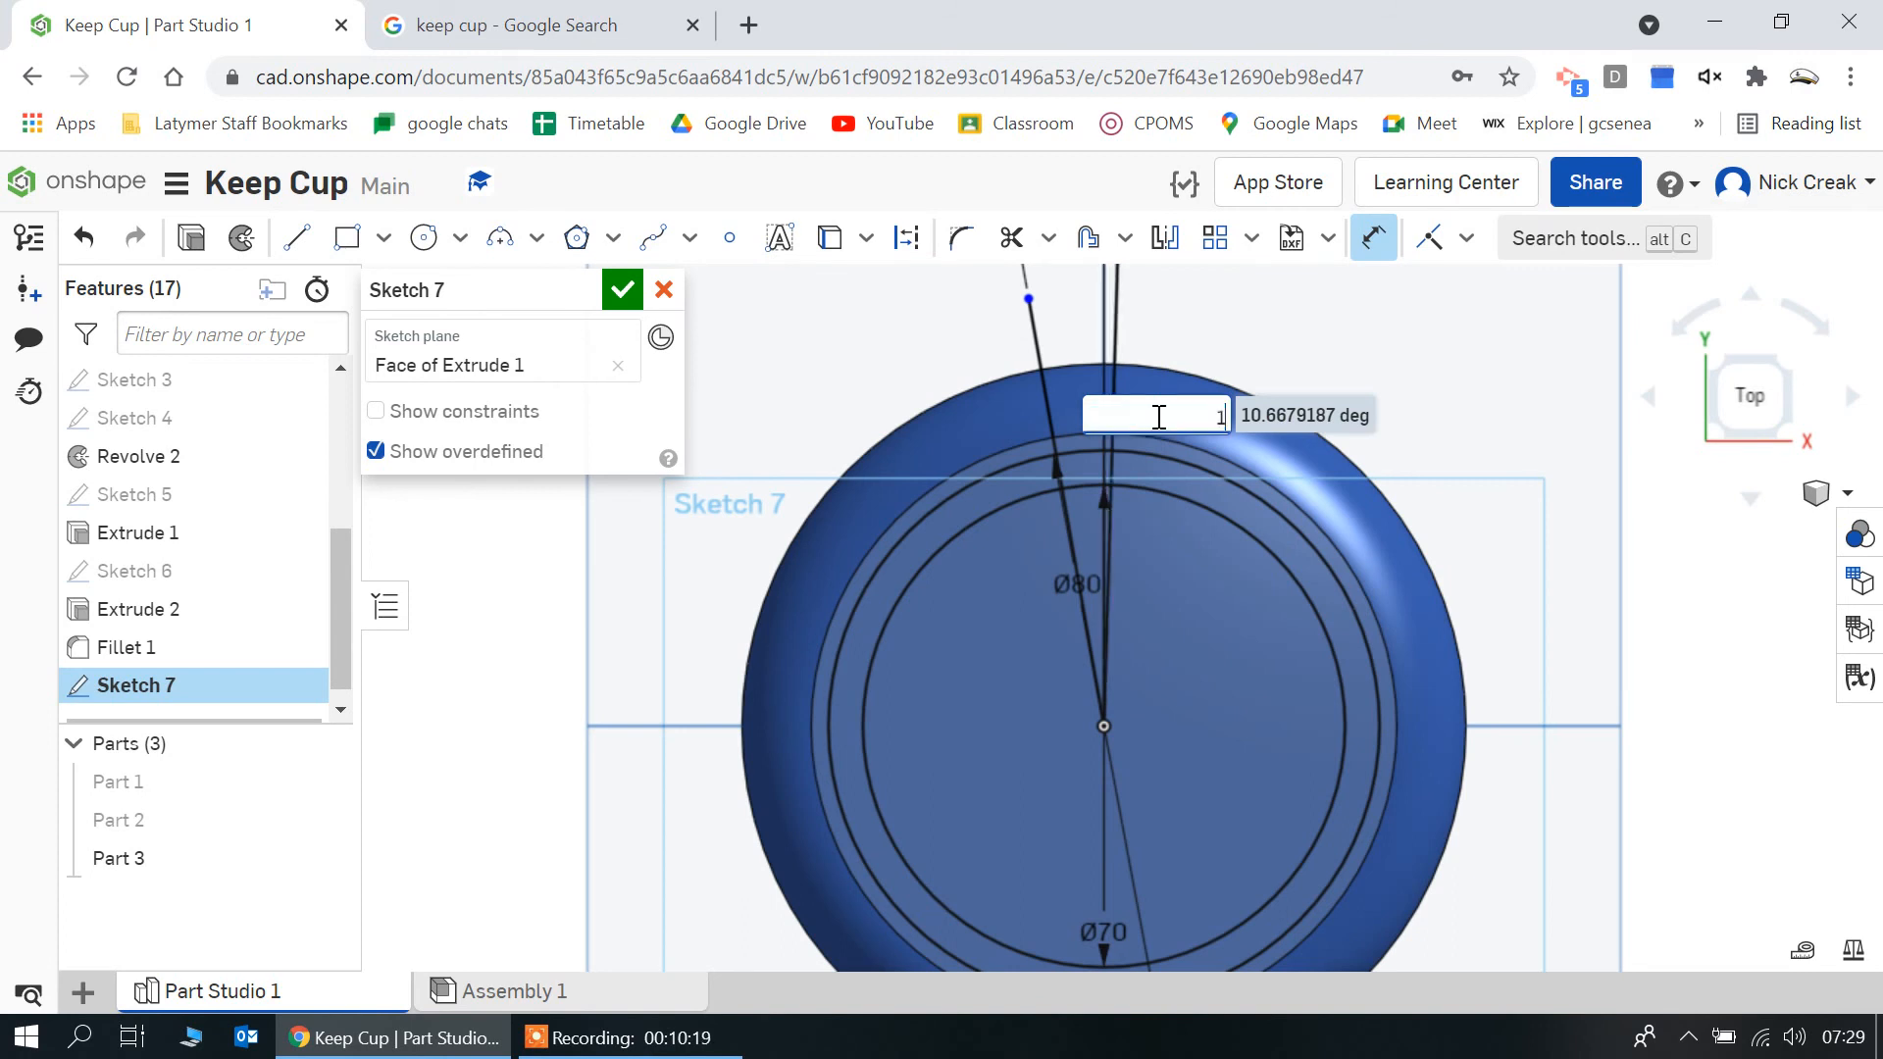
key("Return")
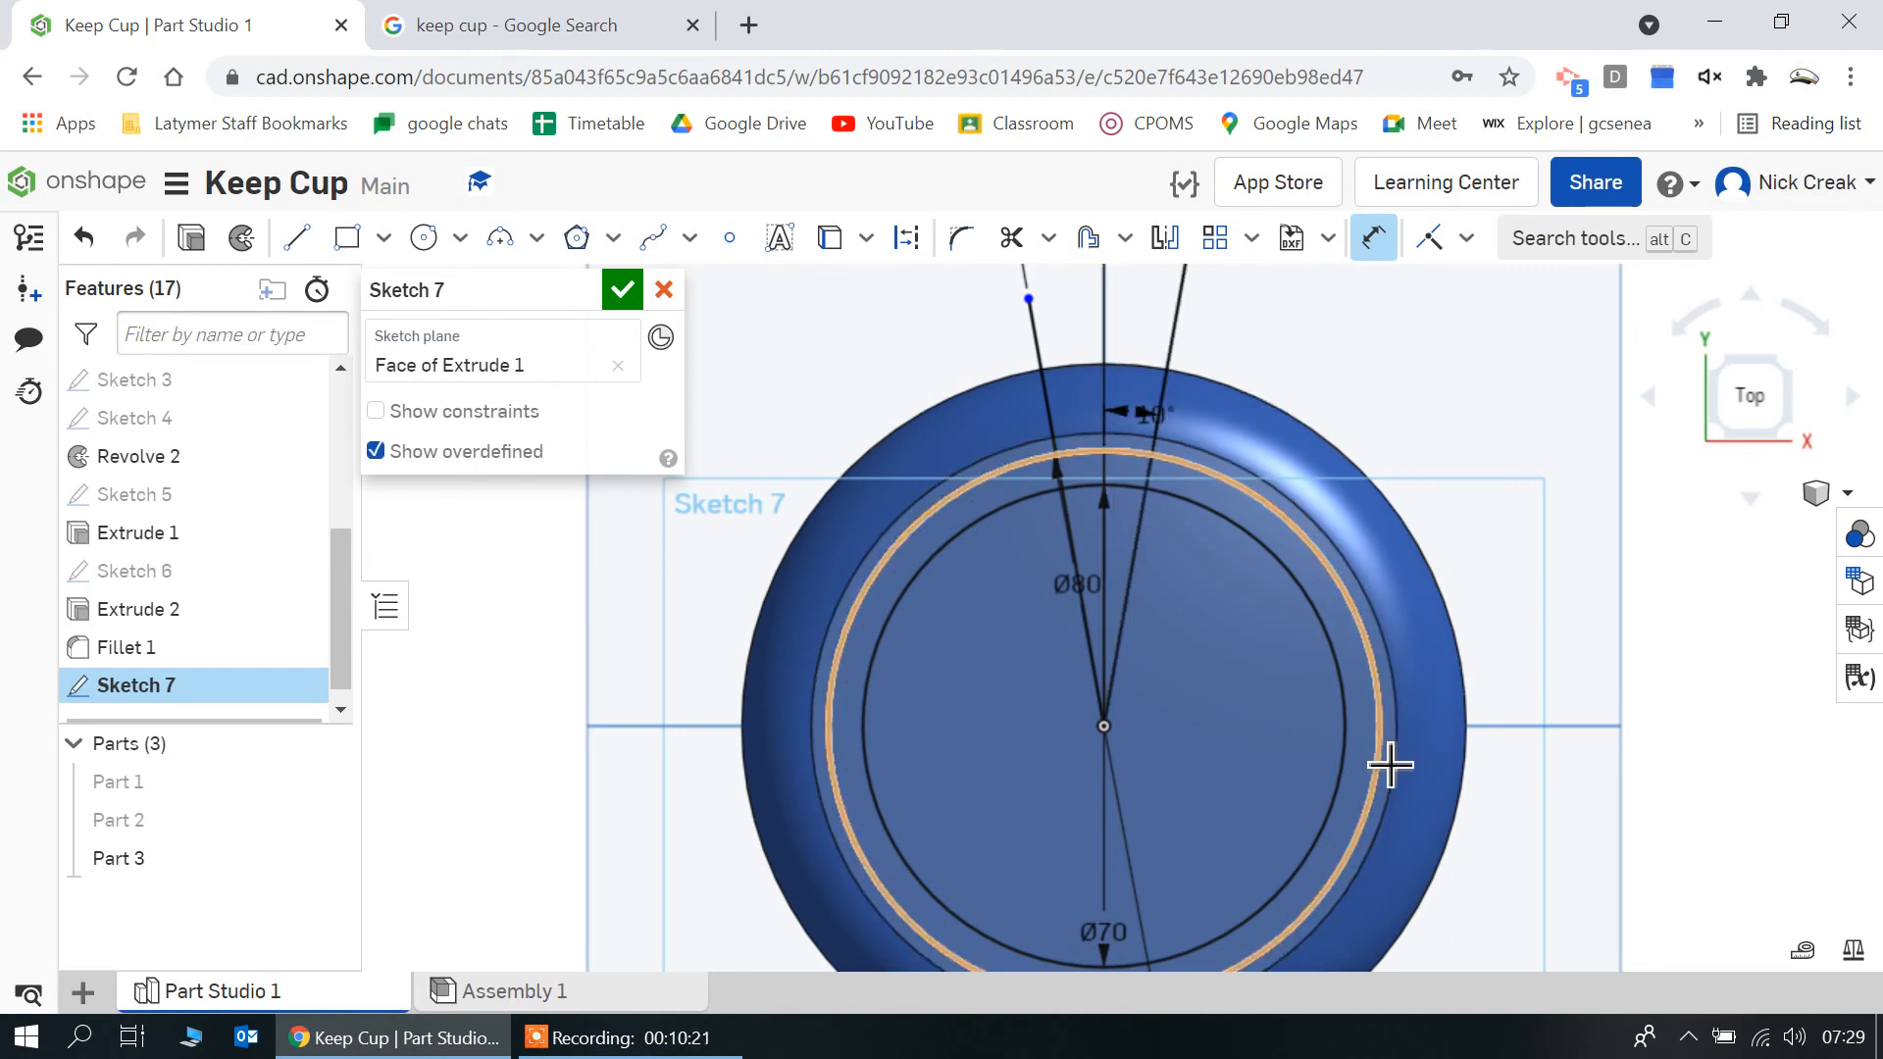
Trim the two circles and both slanted lines to leave only the closed curved slot outline near the lid's upper edge
scroll(1383, 760, "down", 1)
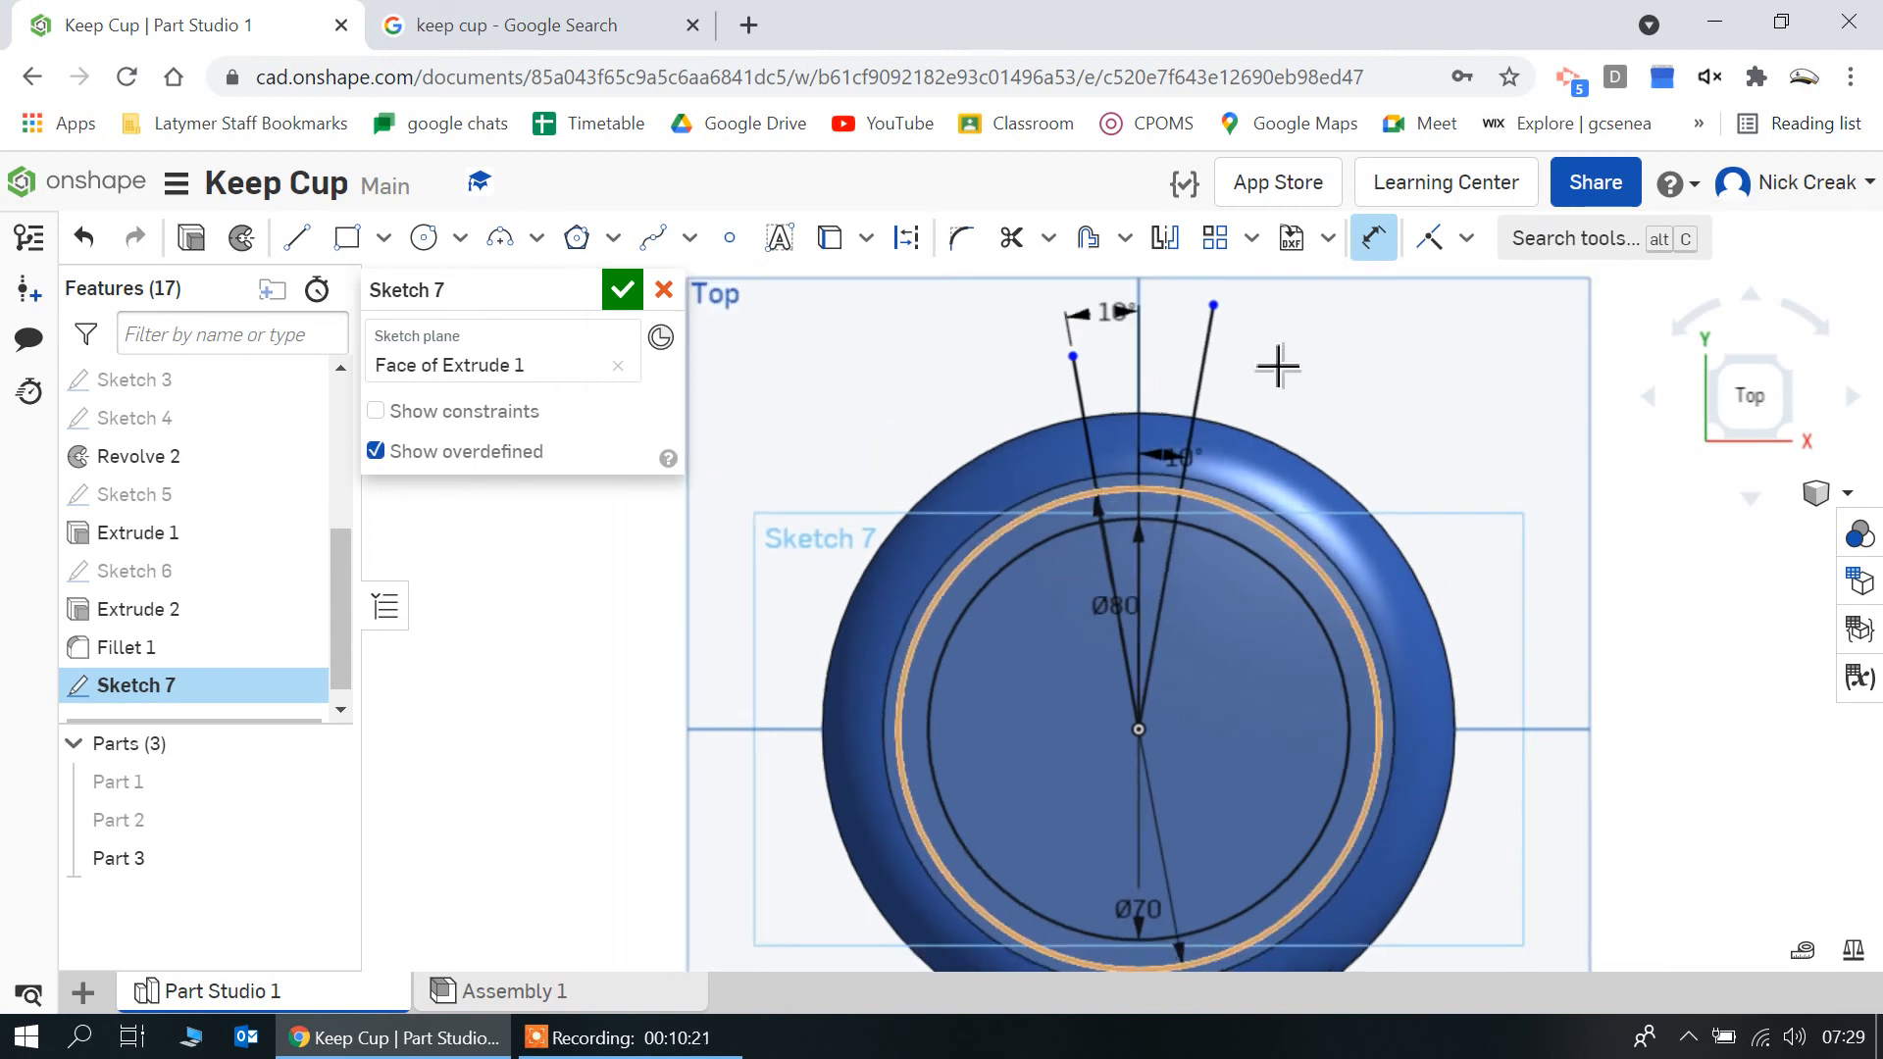
left_click(1010, 238)
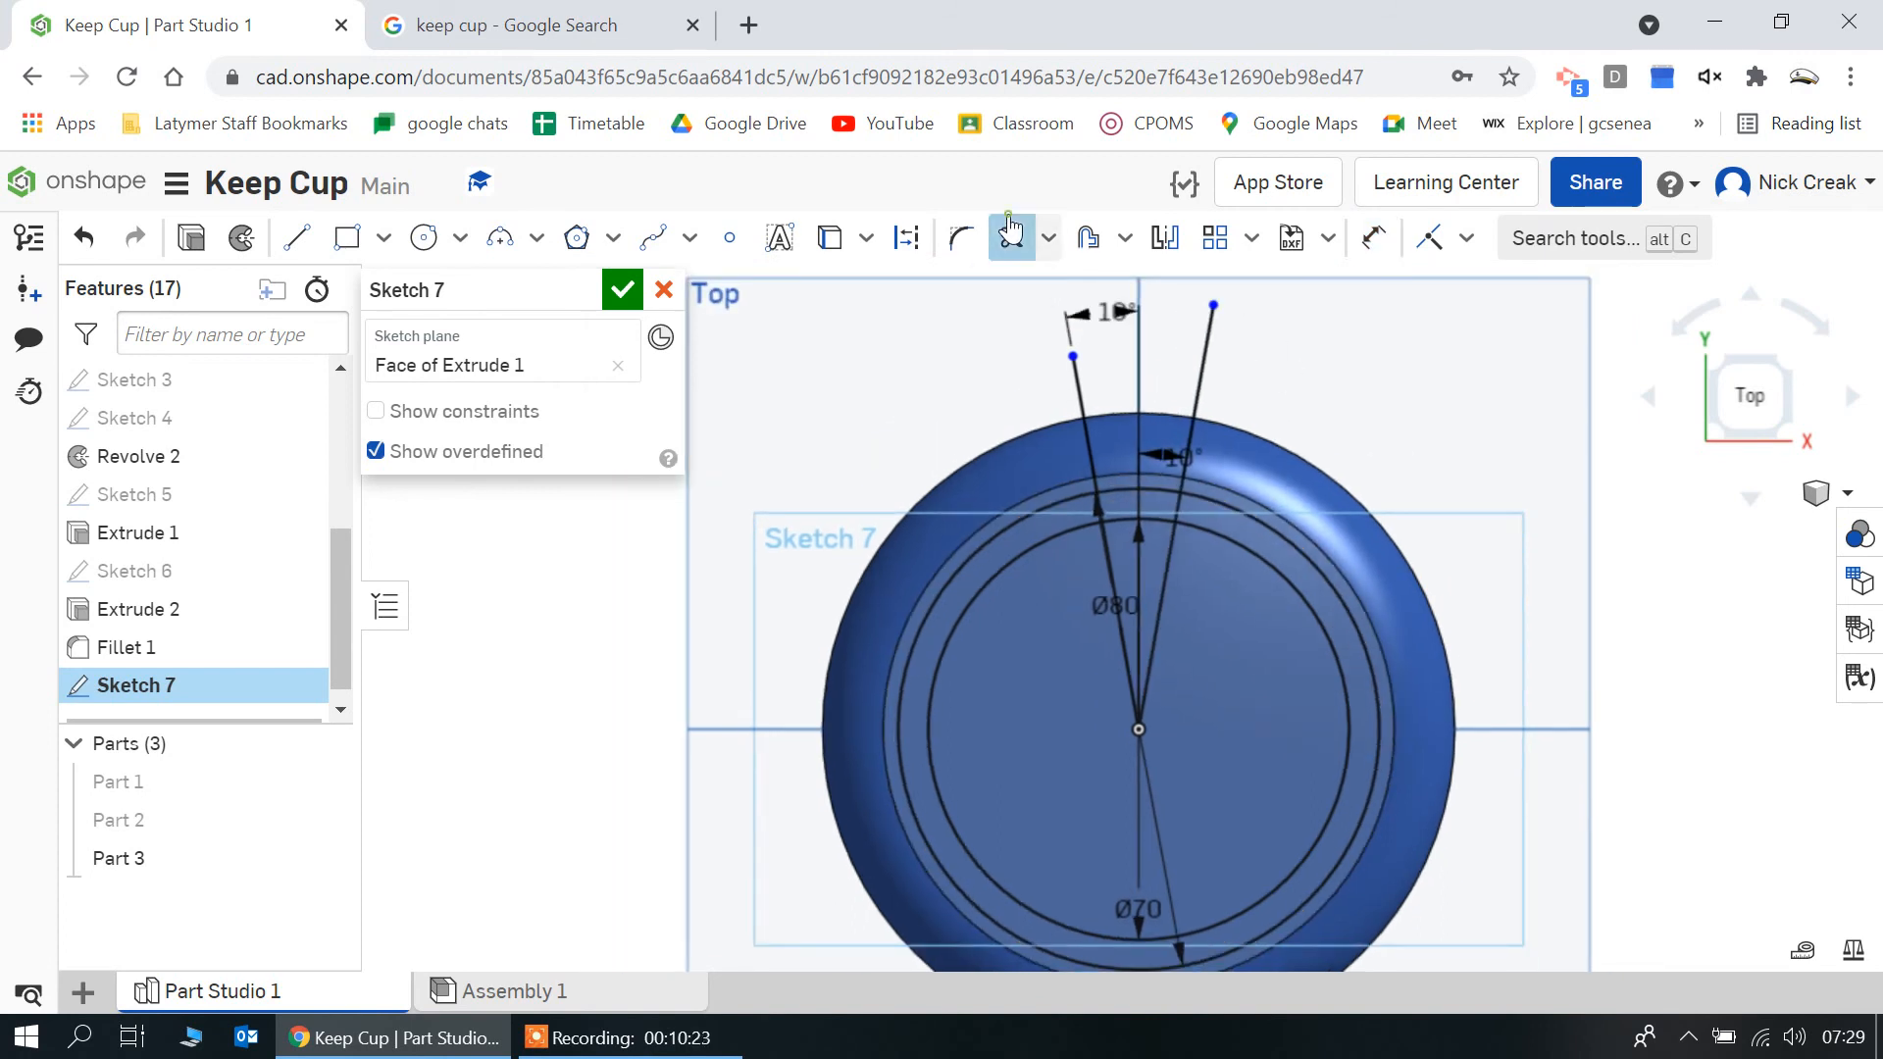
left_click(1055, 530)
left_click(1055, 511)
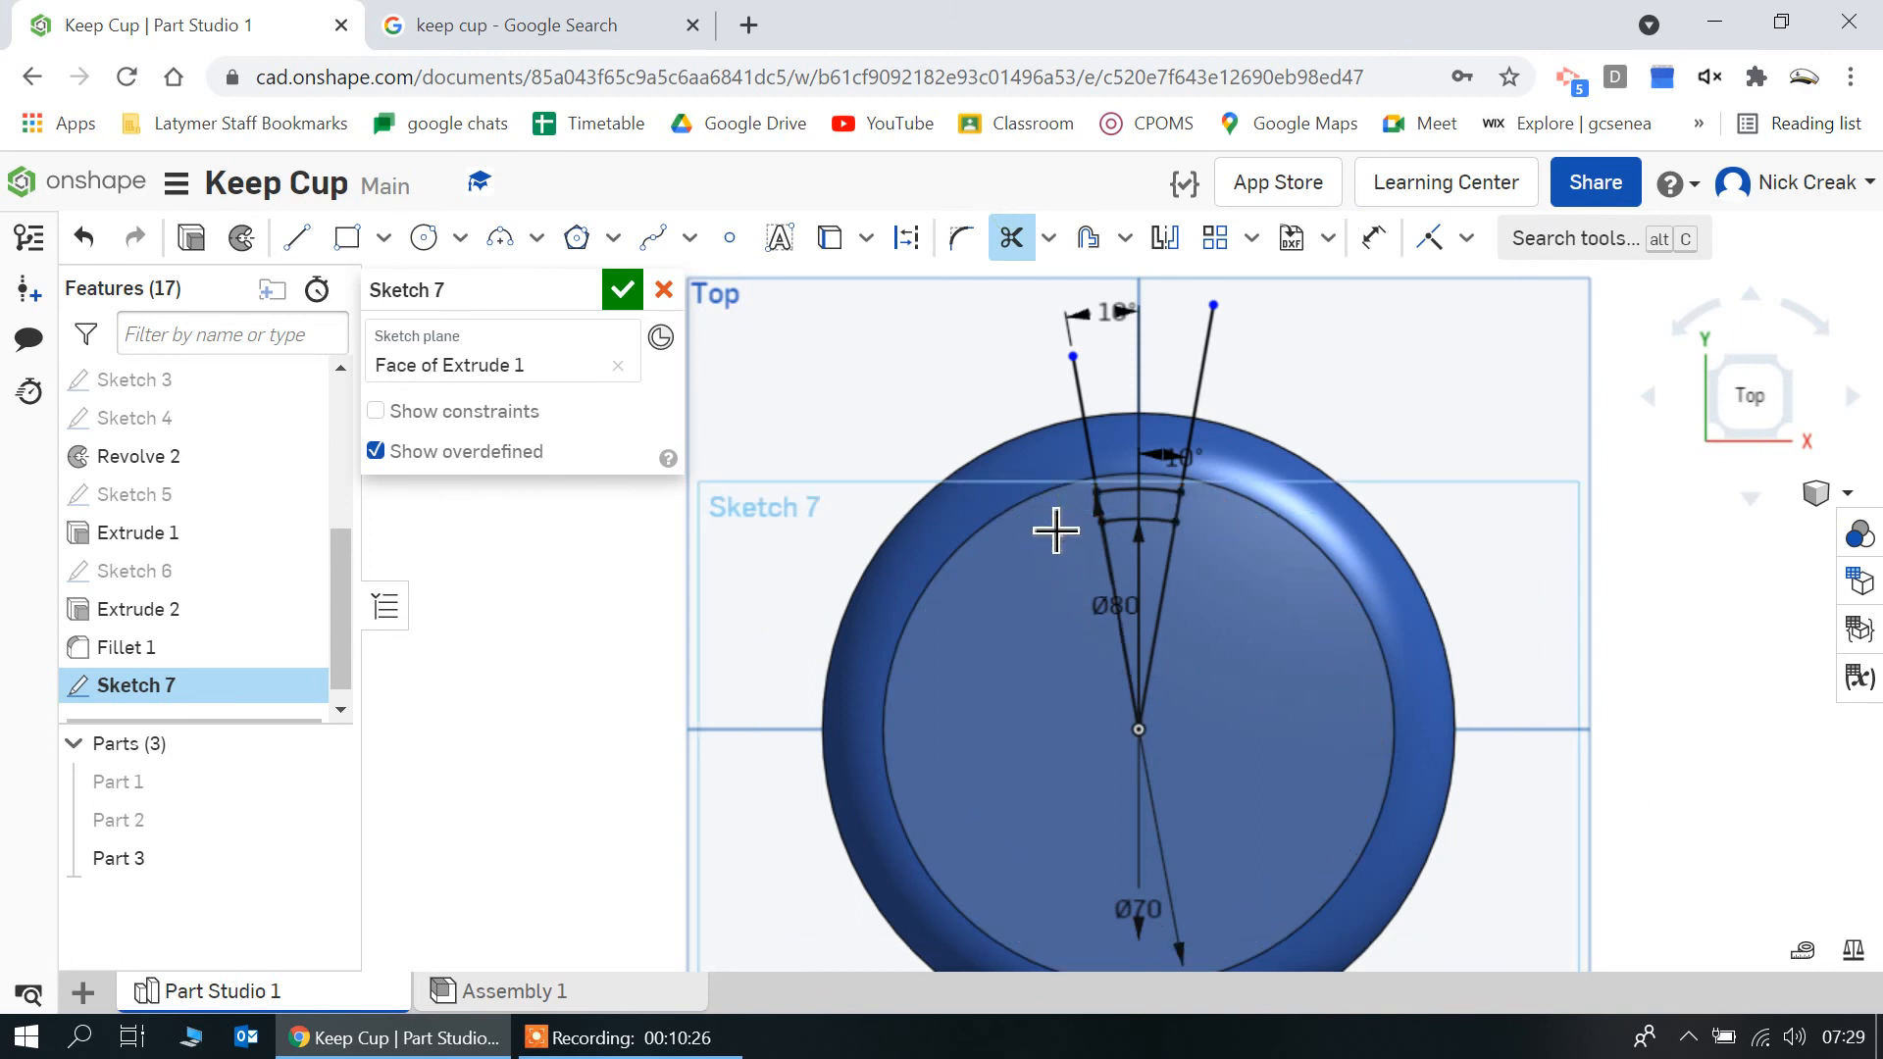
left_click(1102, 456)
left_click(1217, 415)
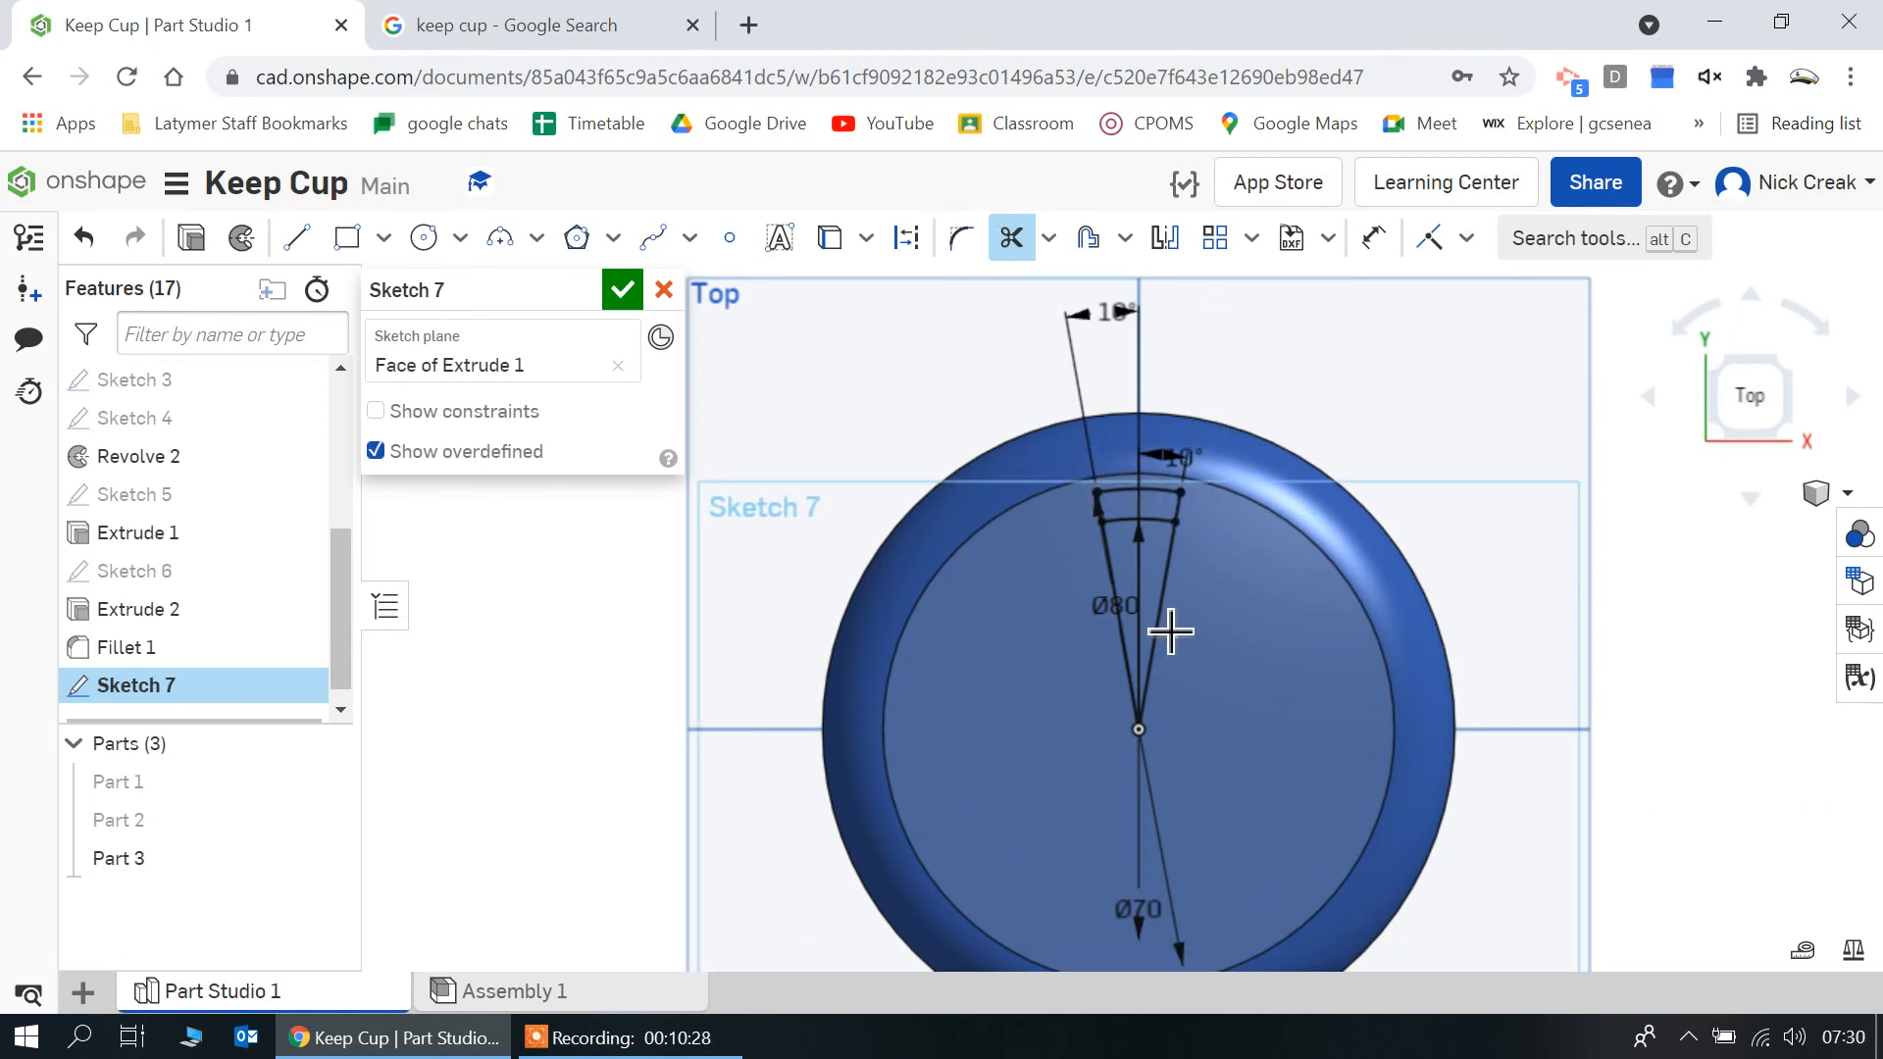
left_click(1159, 615)
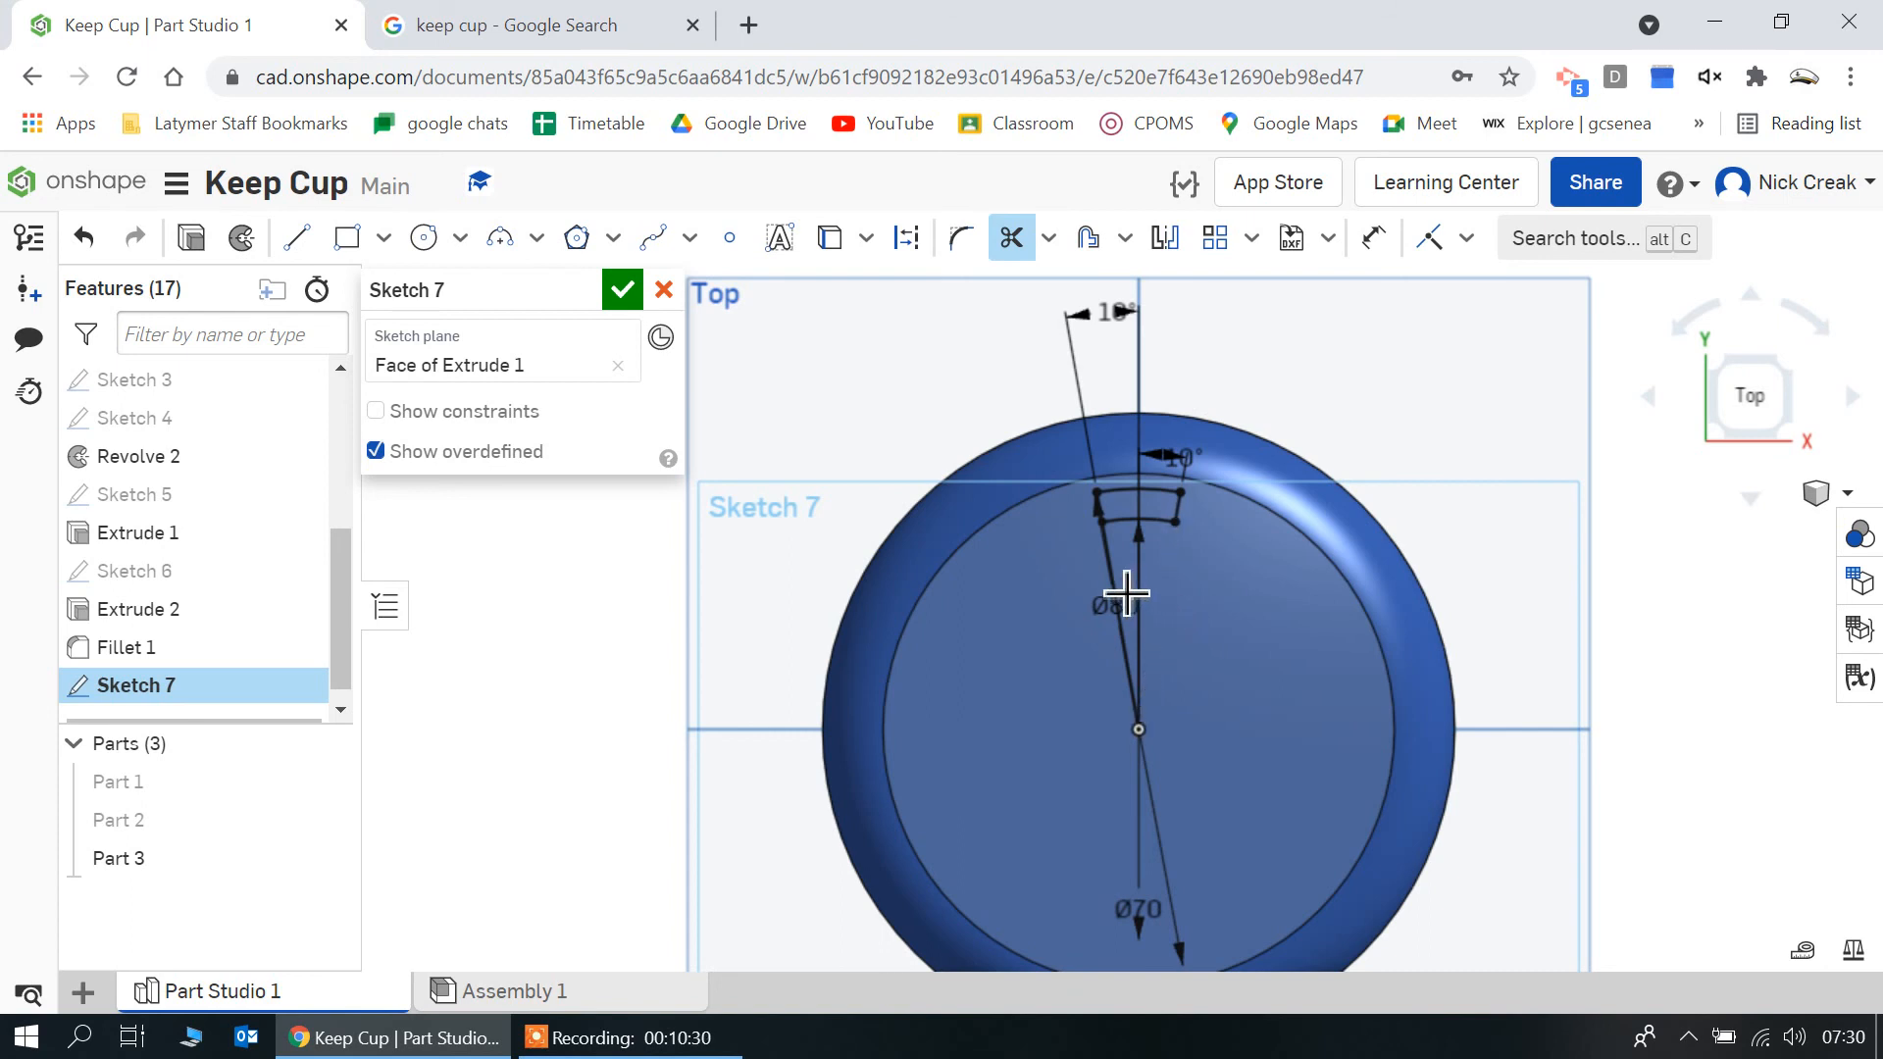
left_click(1114, 598)
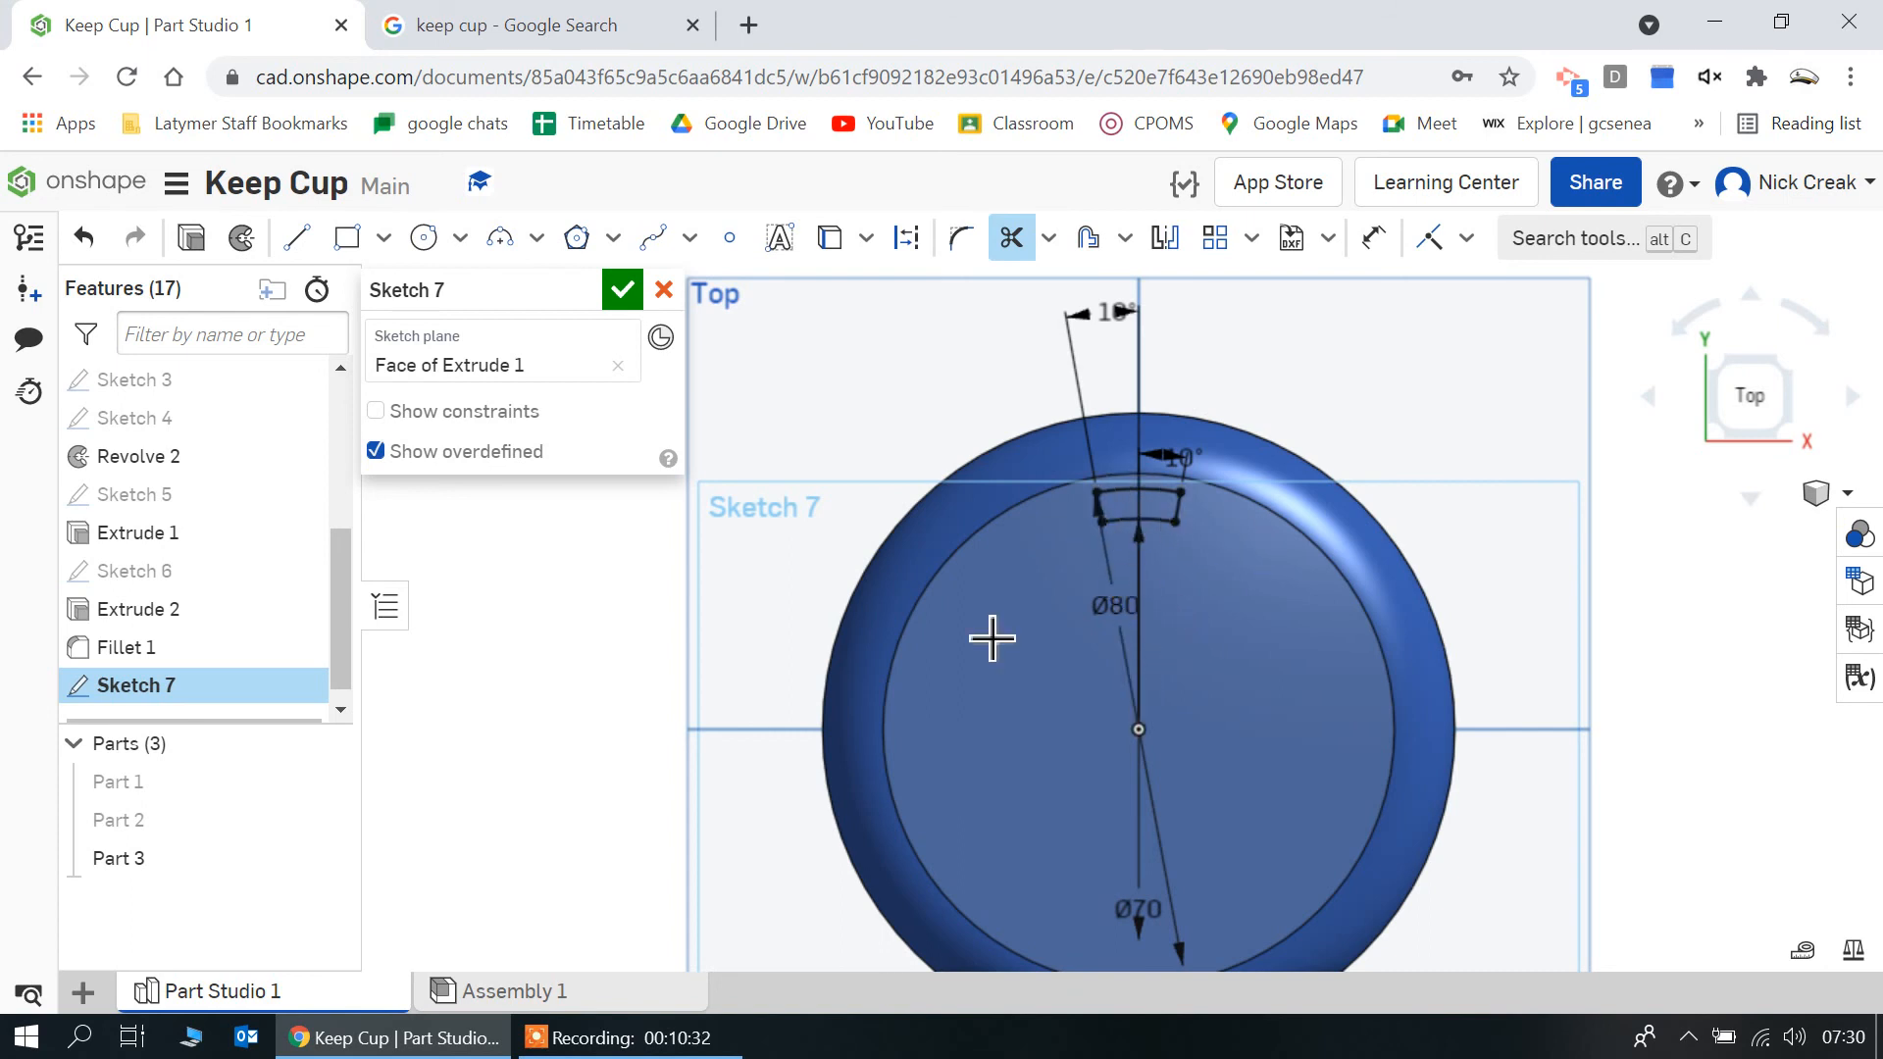
Extrude the curved slot outline as a blind 25 mm removal from the lid, Part 3
left_click(192, 238)
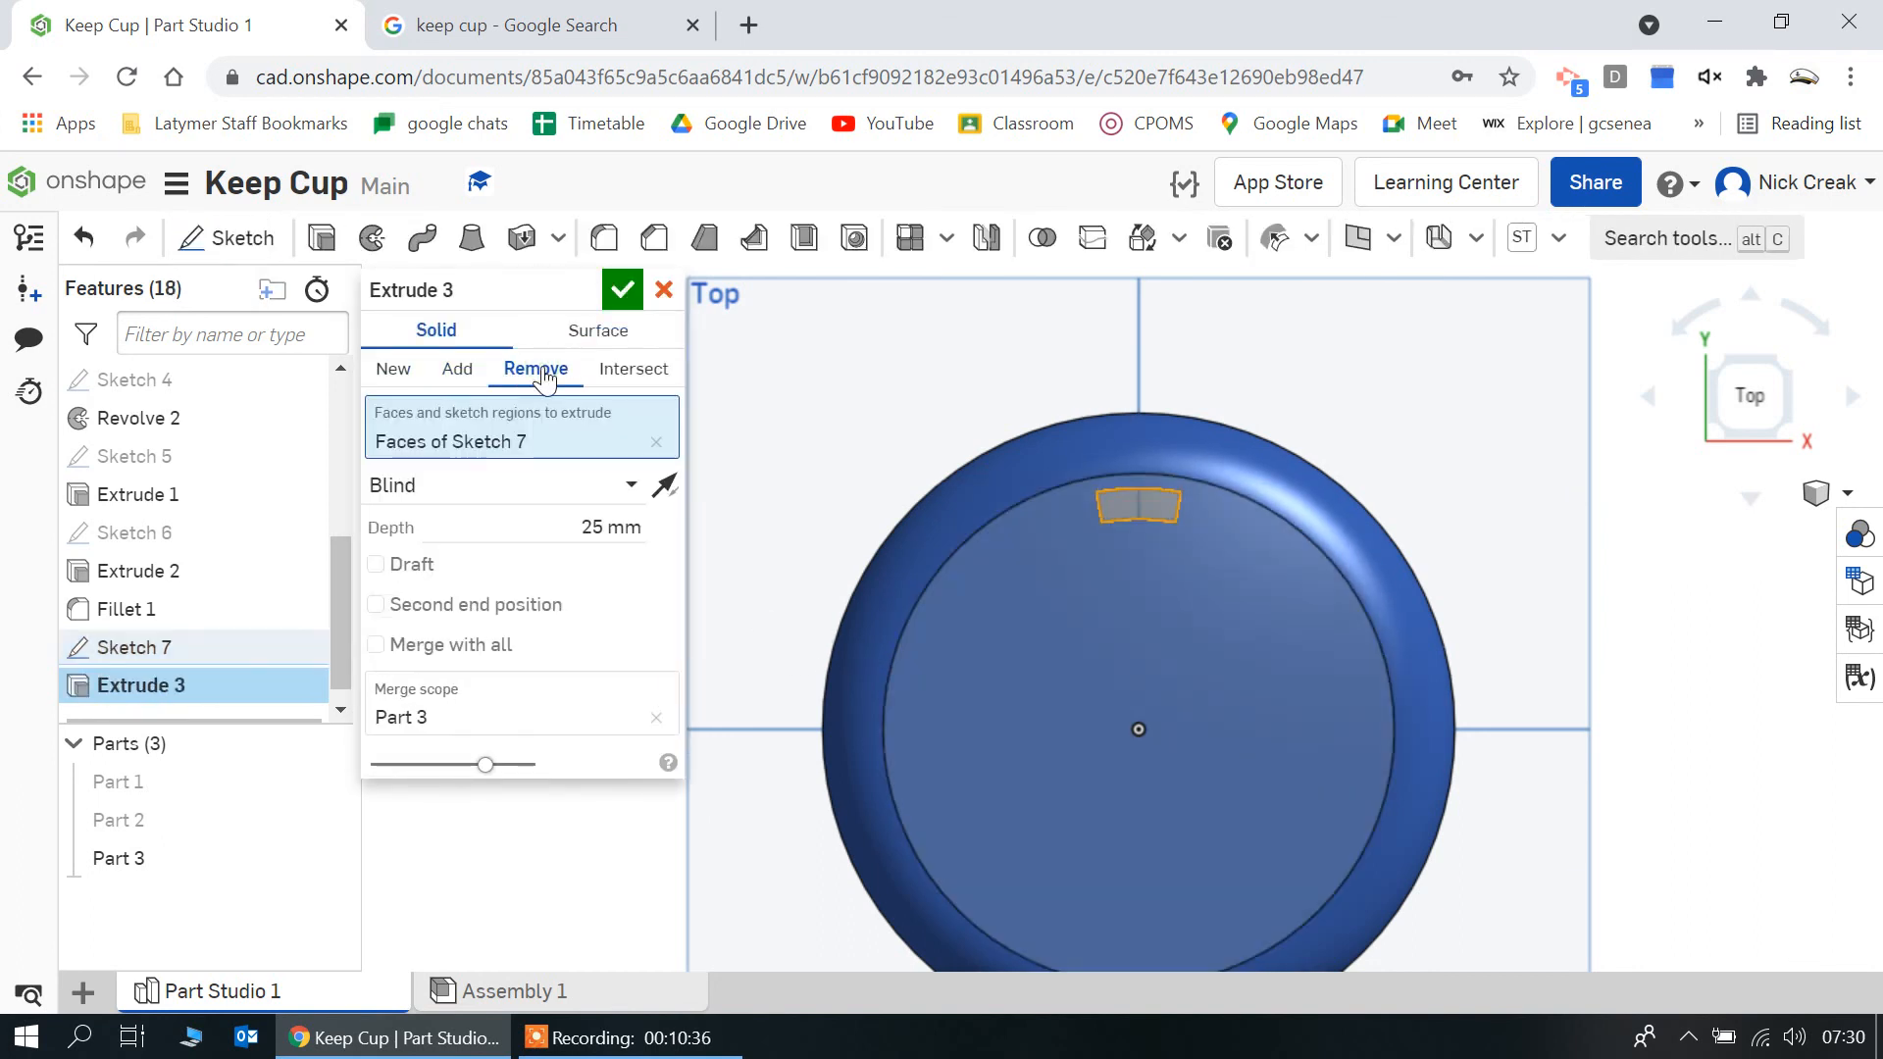
right_click_drag(981, 662, 1118, 651)
left_click(624, 291)
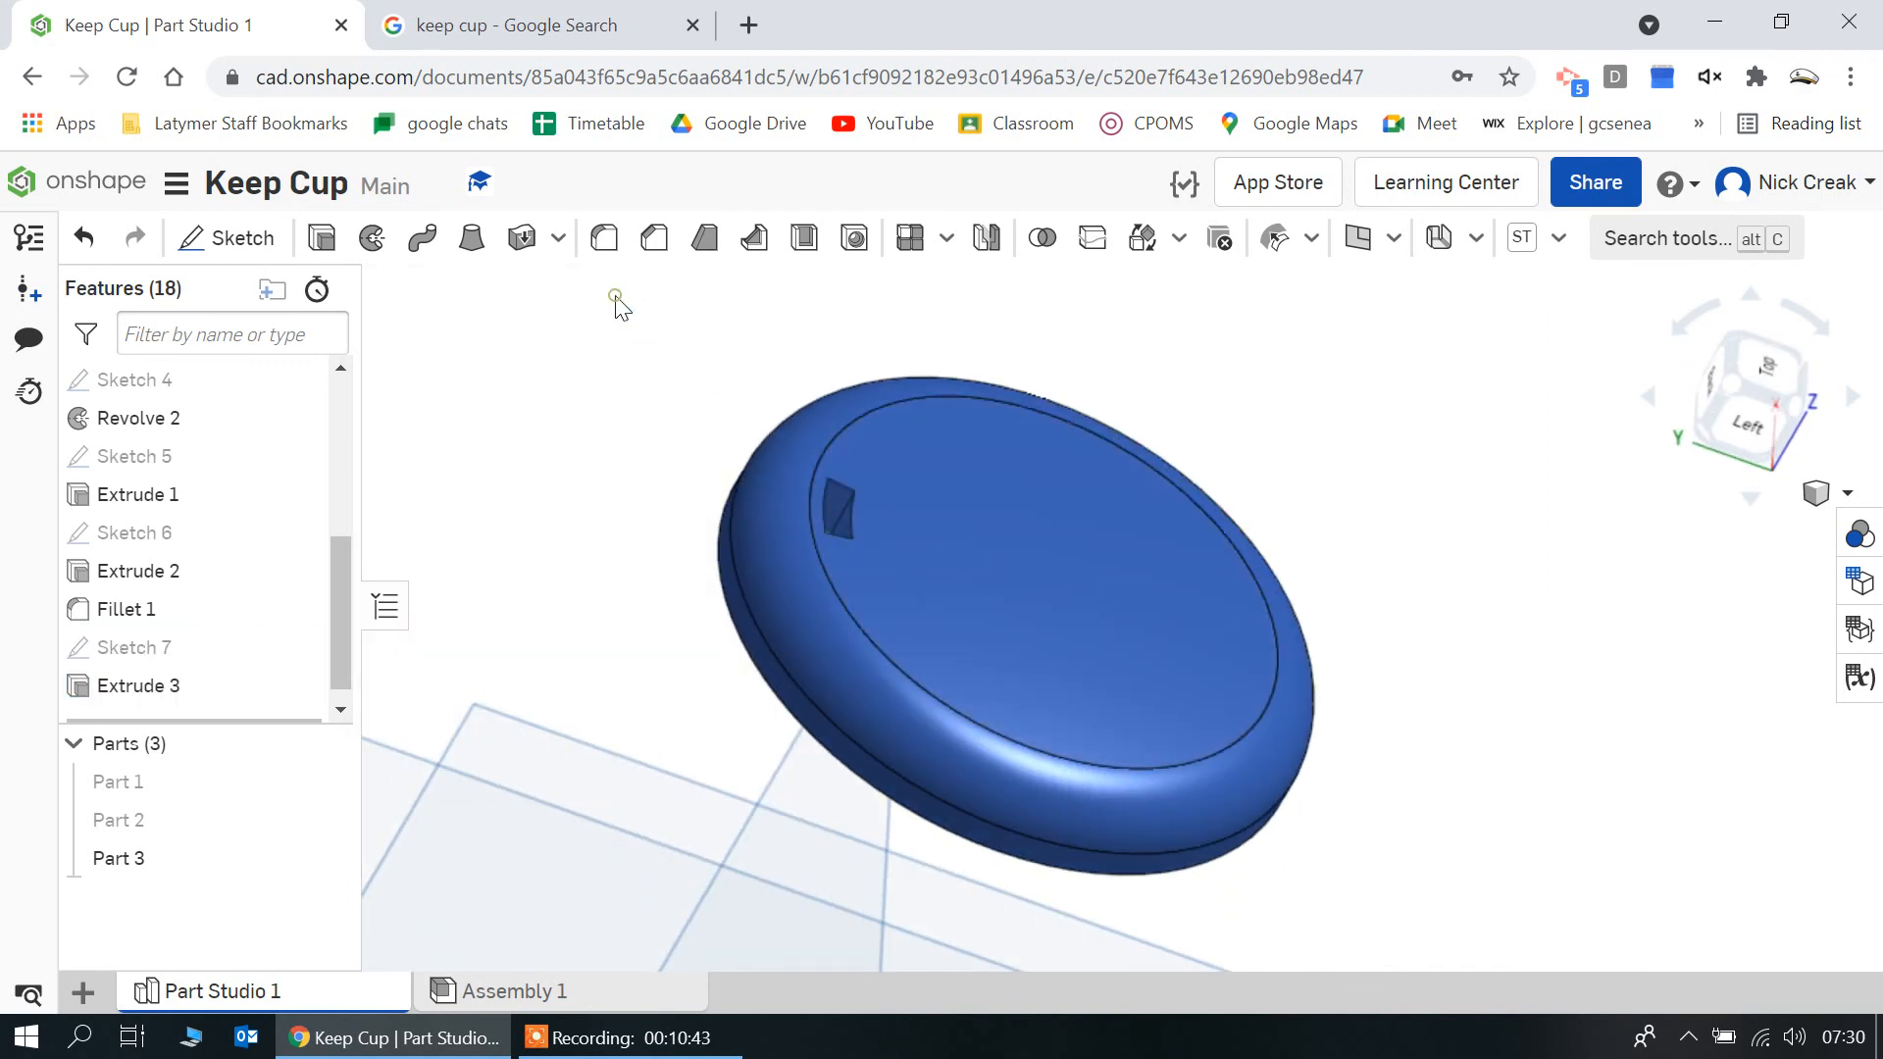
right_click_drag(1188, 710, 1137, 743)
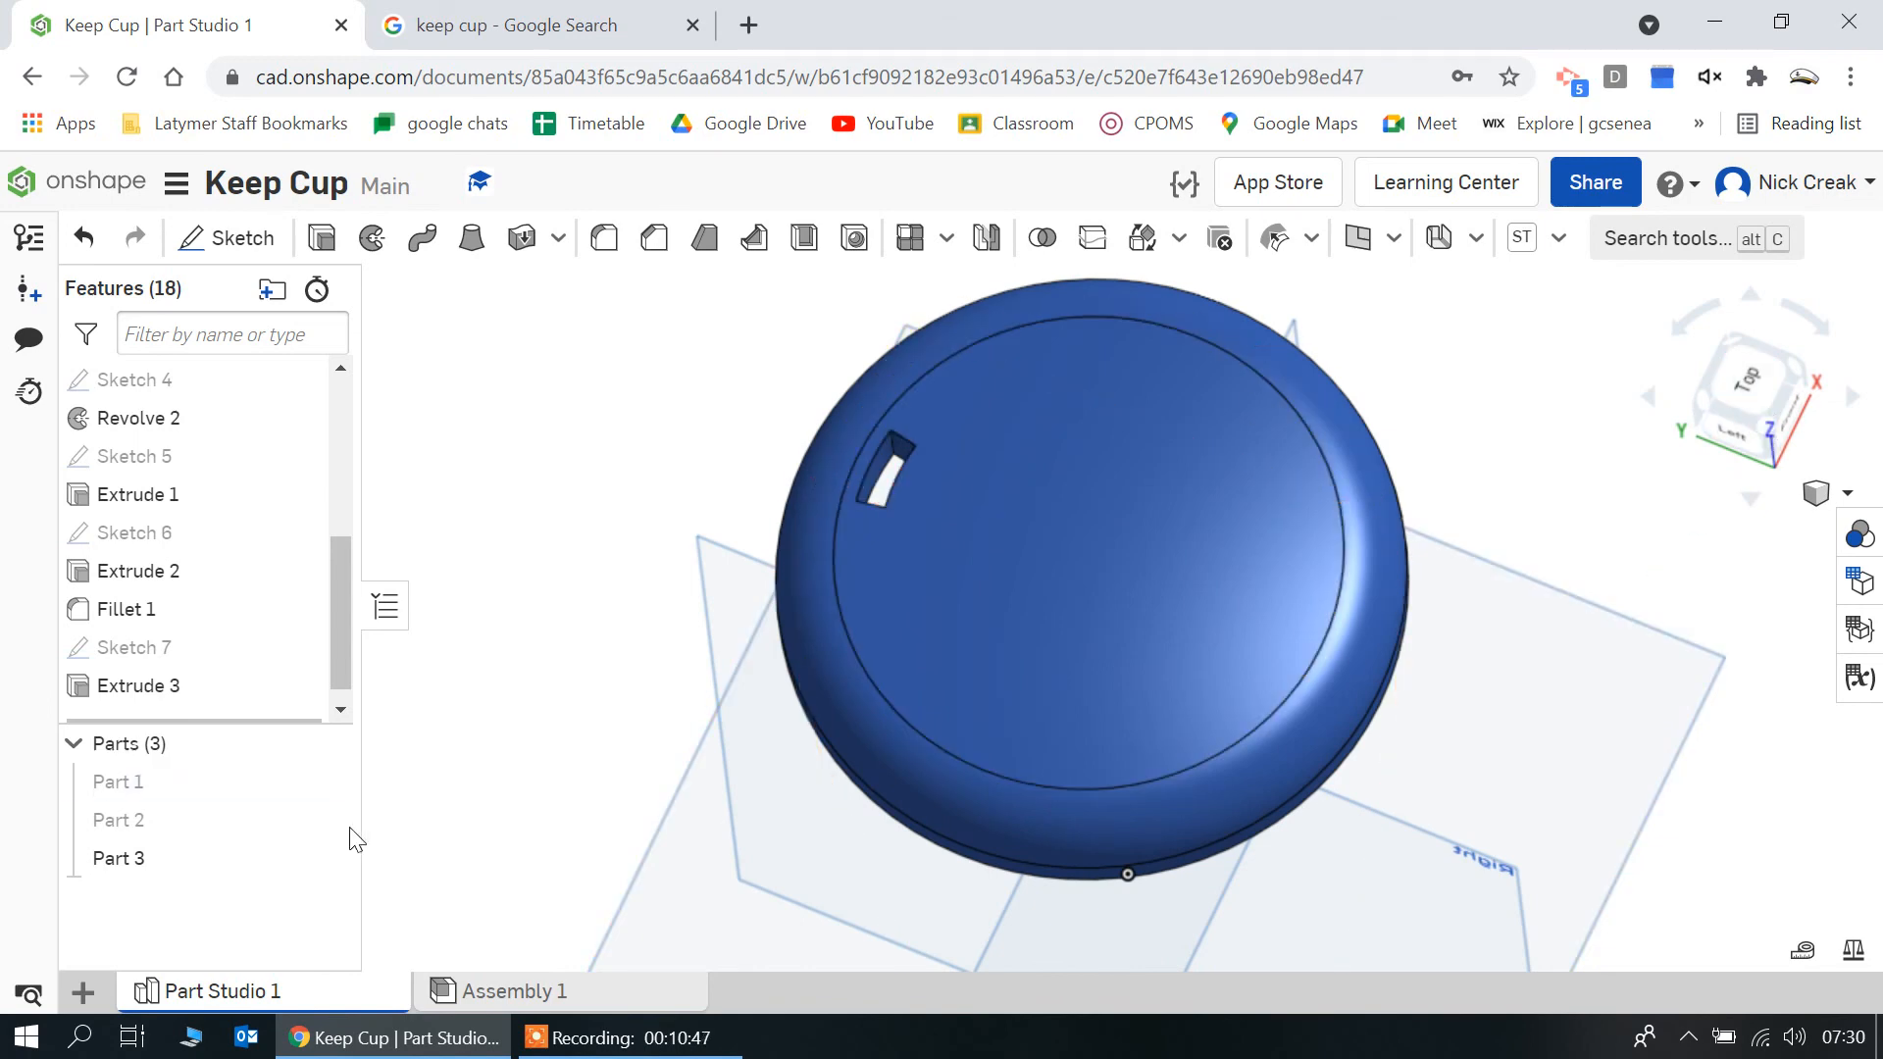
Show Part 1 and Part 2 again and compare the complete cup with the Keep Cup reference photo in the browser
left_click(324, 782)
left_click(323, 819)
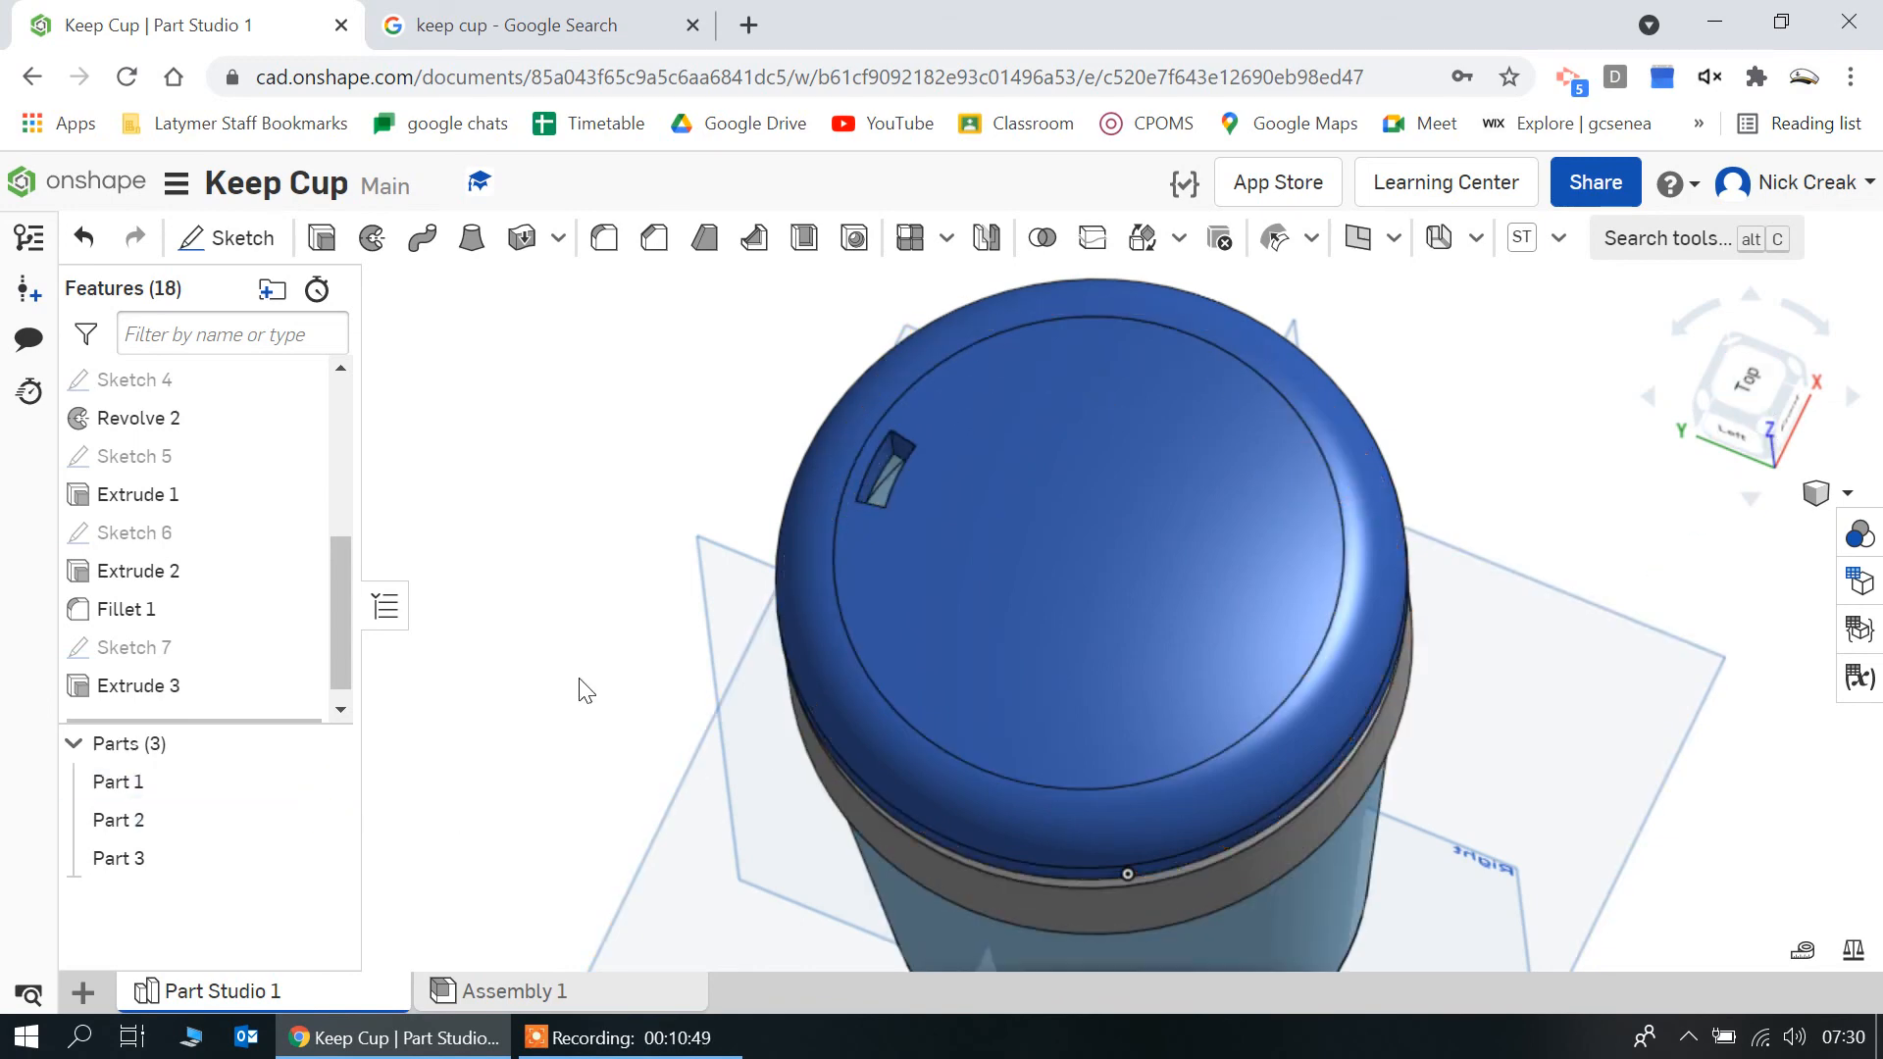
right_click_drag(589, 691, 673, 600)
scroll(673, 600, "down", 3)
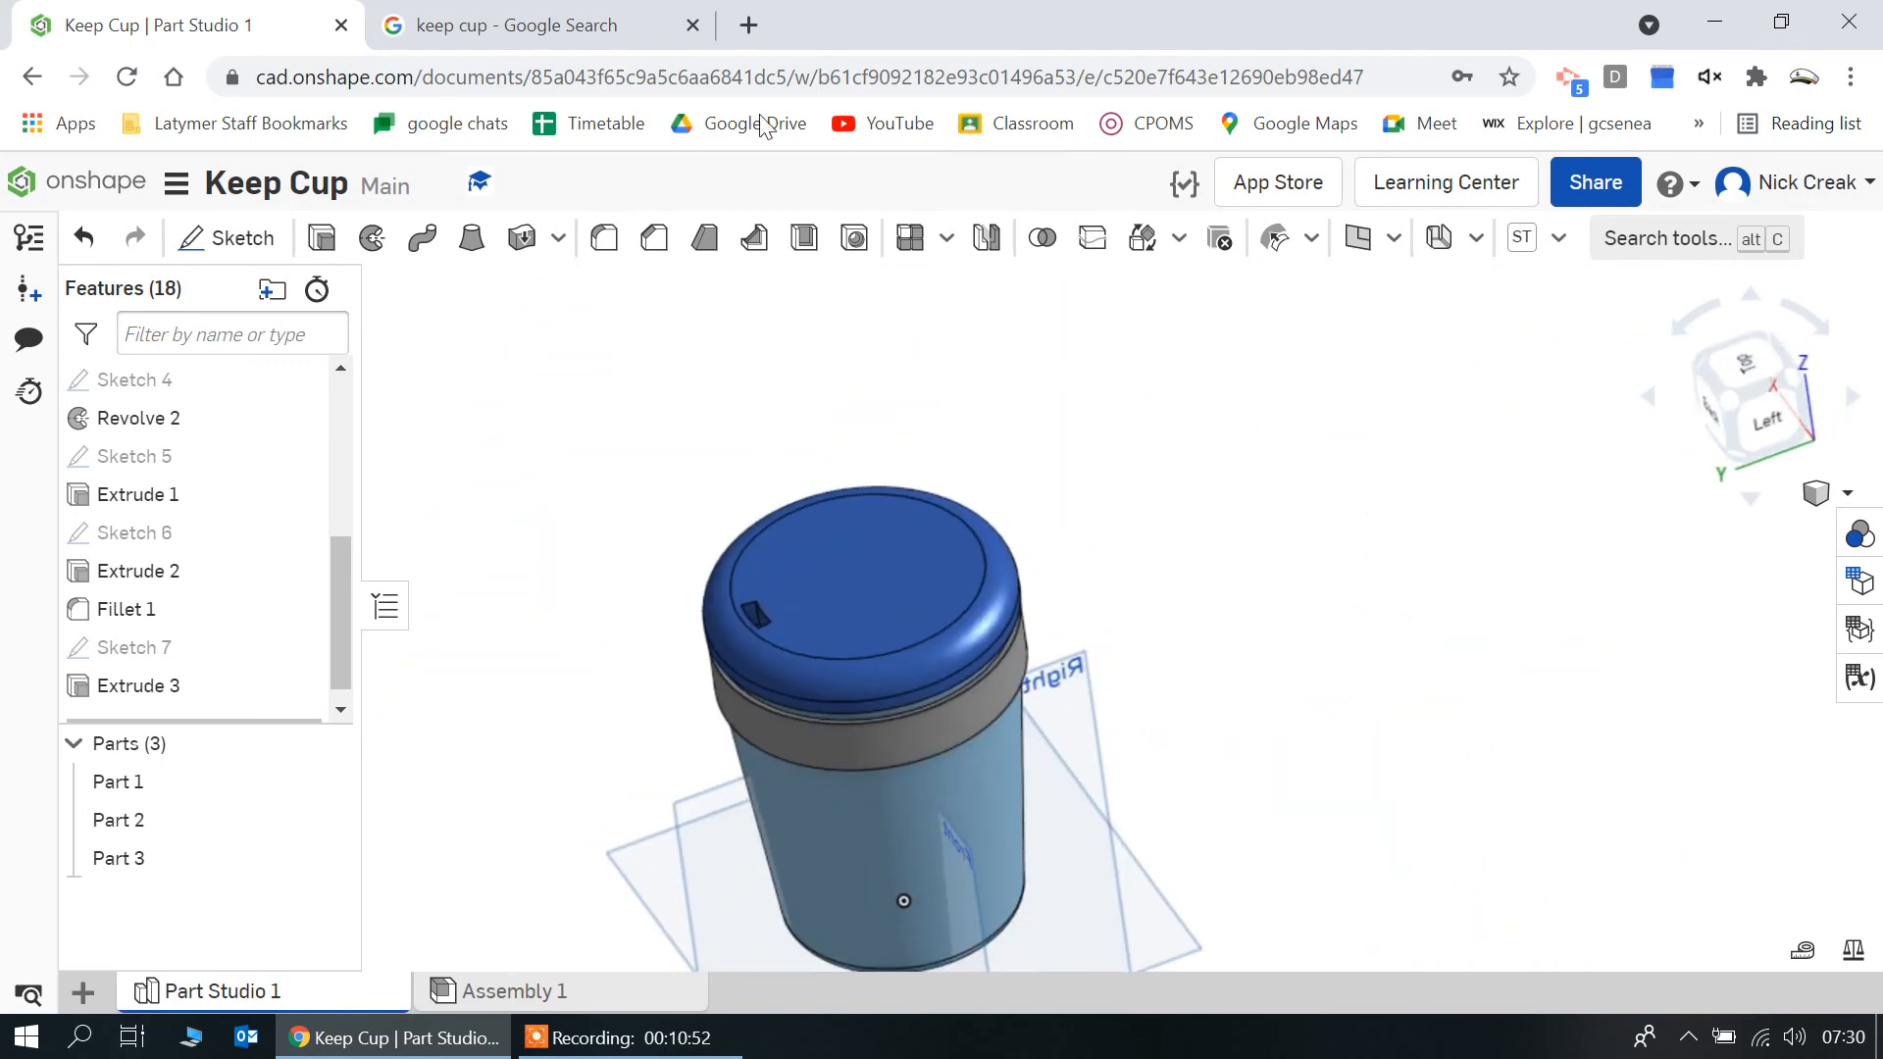
left_click(655, 14)
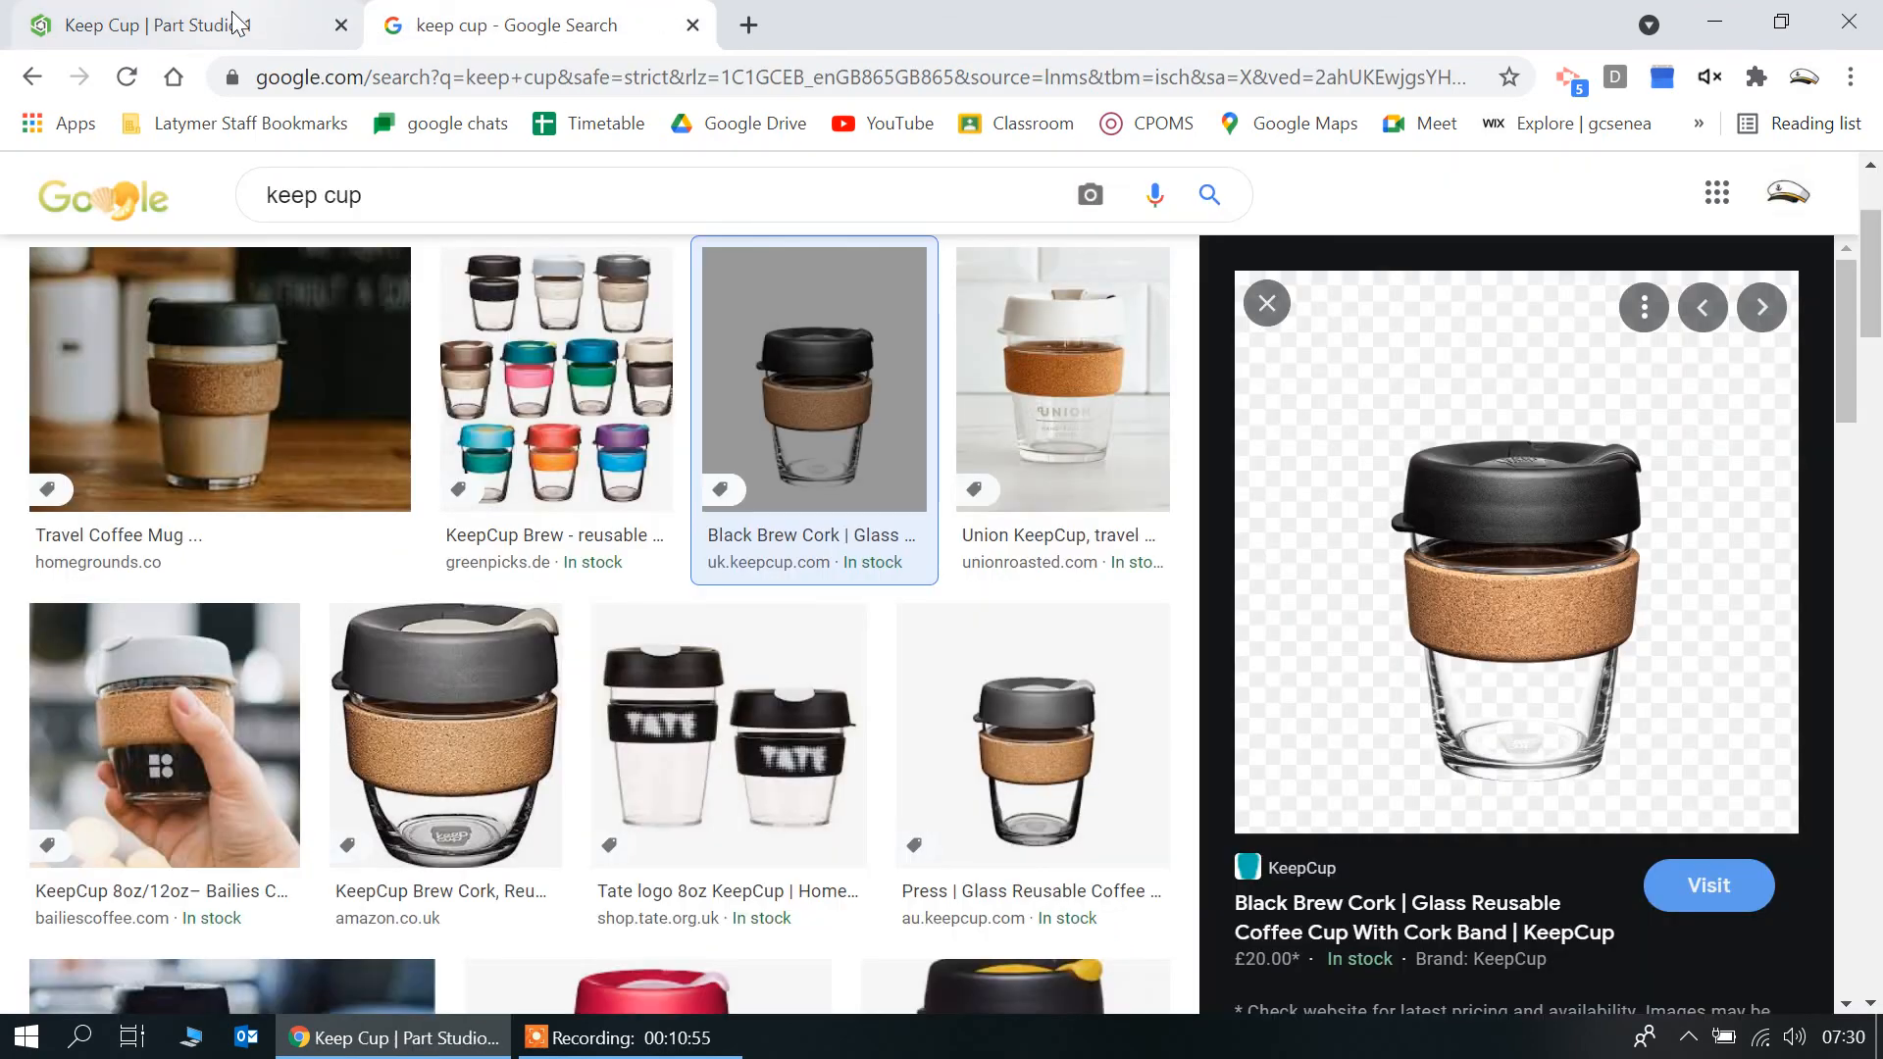
left_click(240, 21)
right_click_drag(1112, 515, 1136, 465)
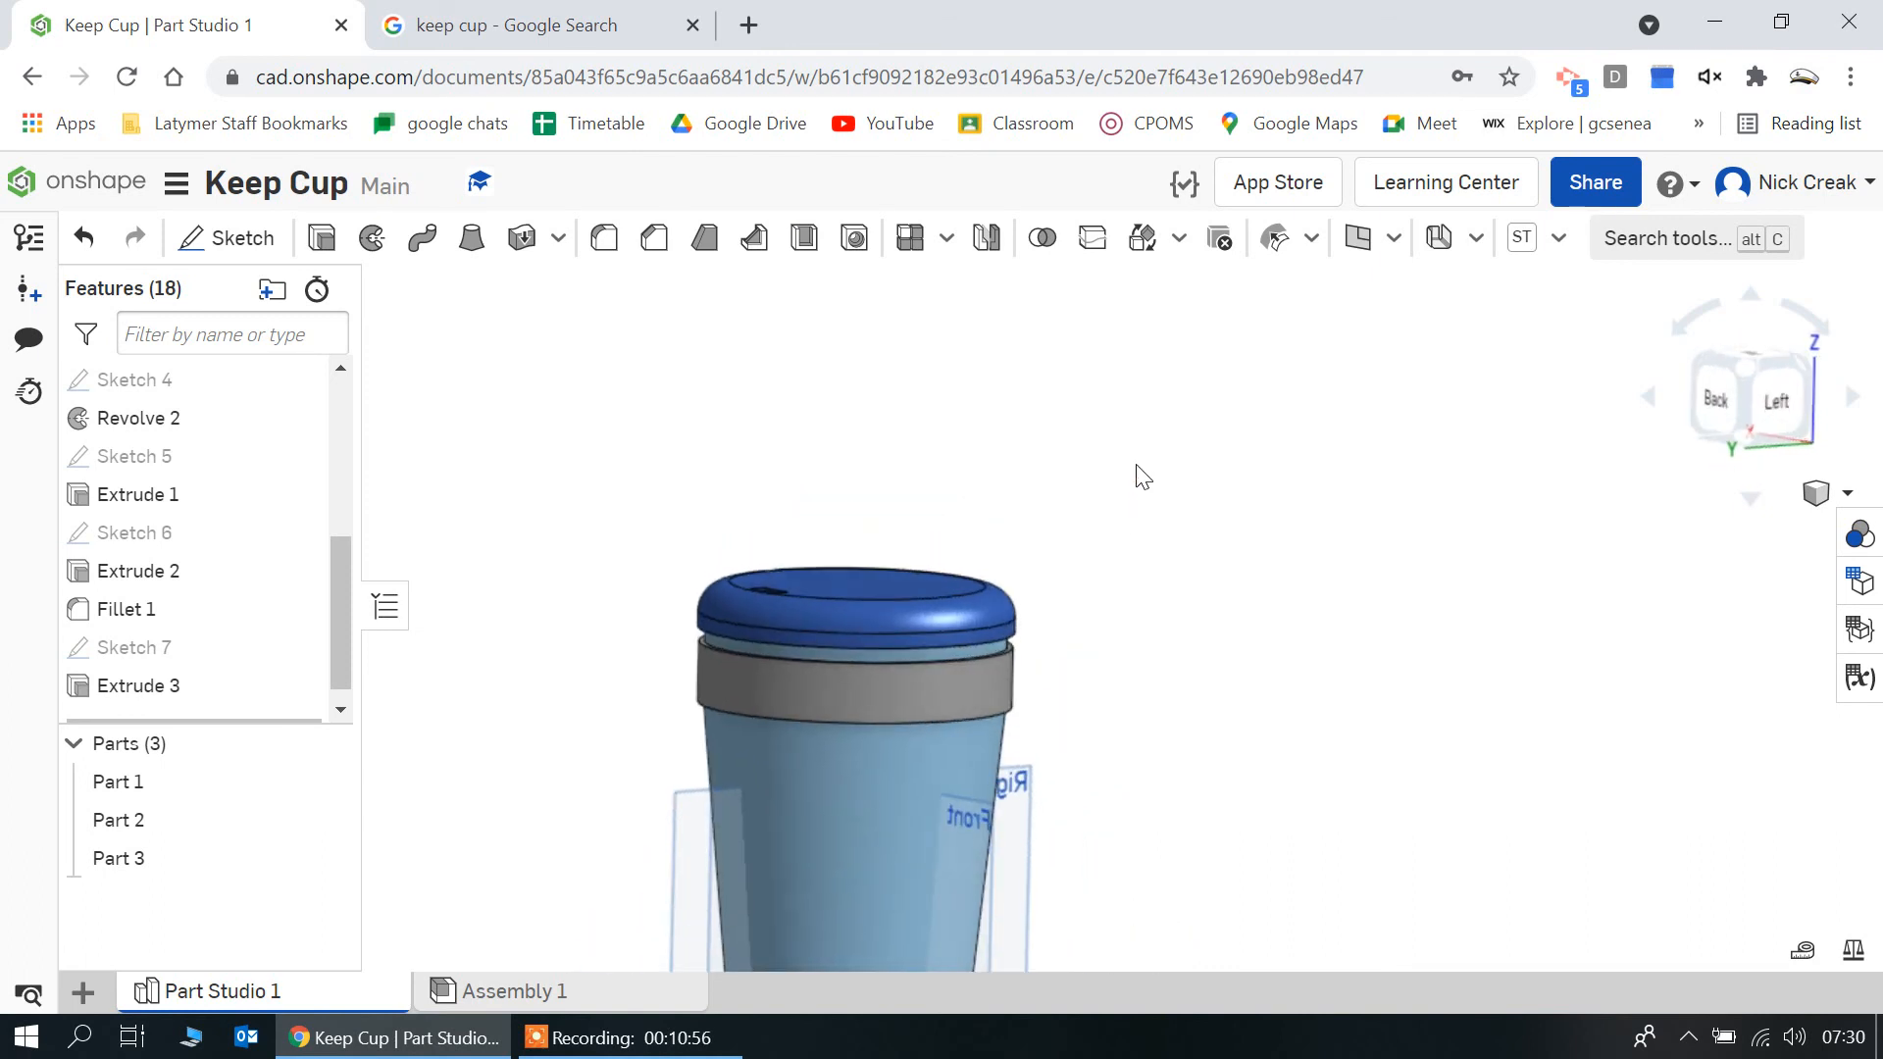
scroll(1136, 464, "down", 4)
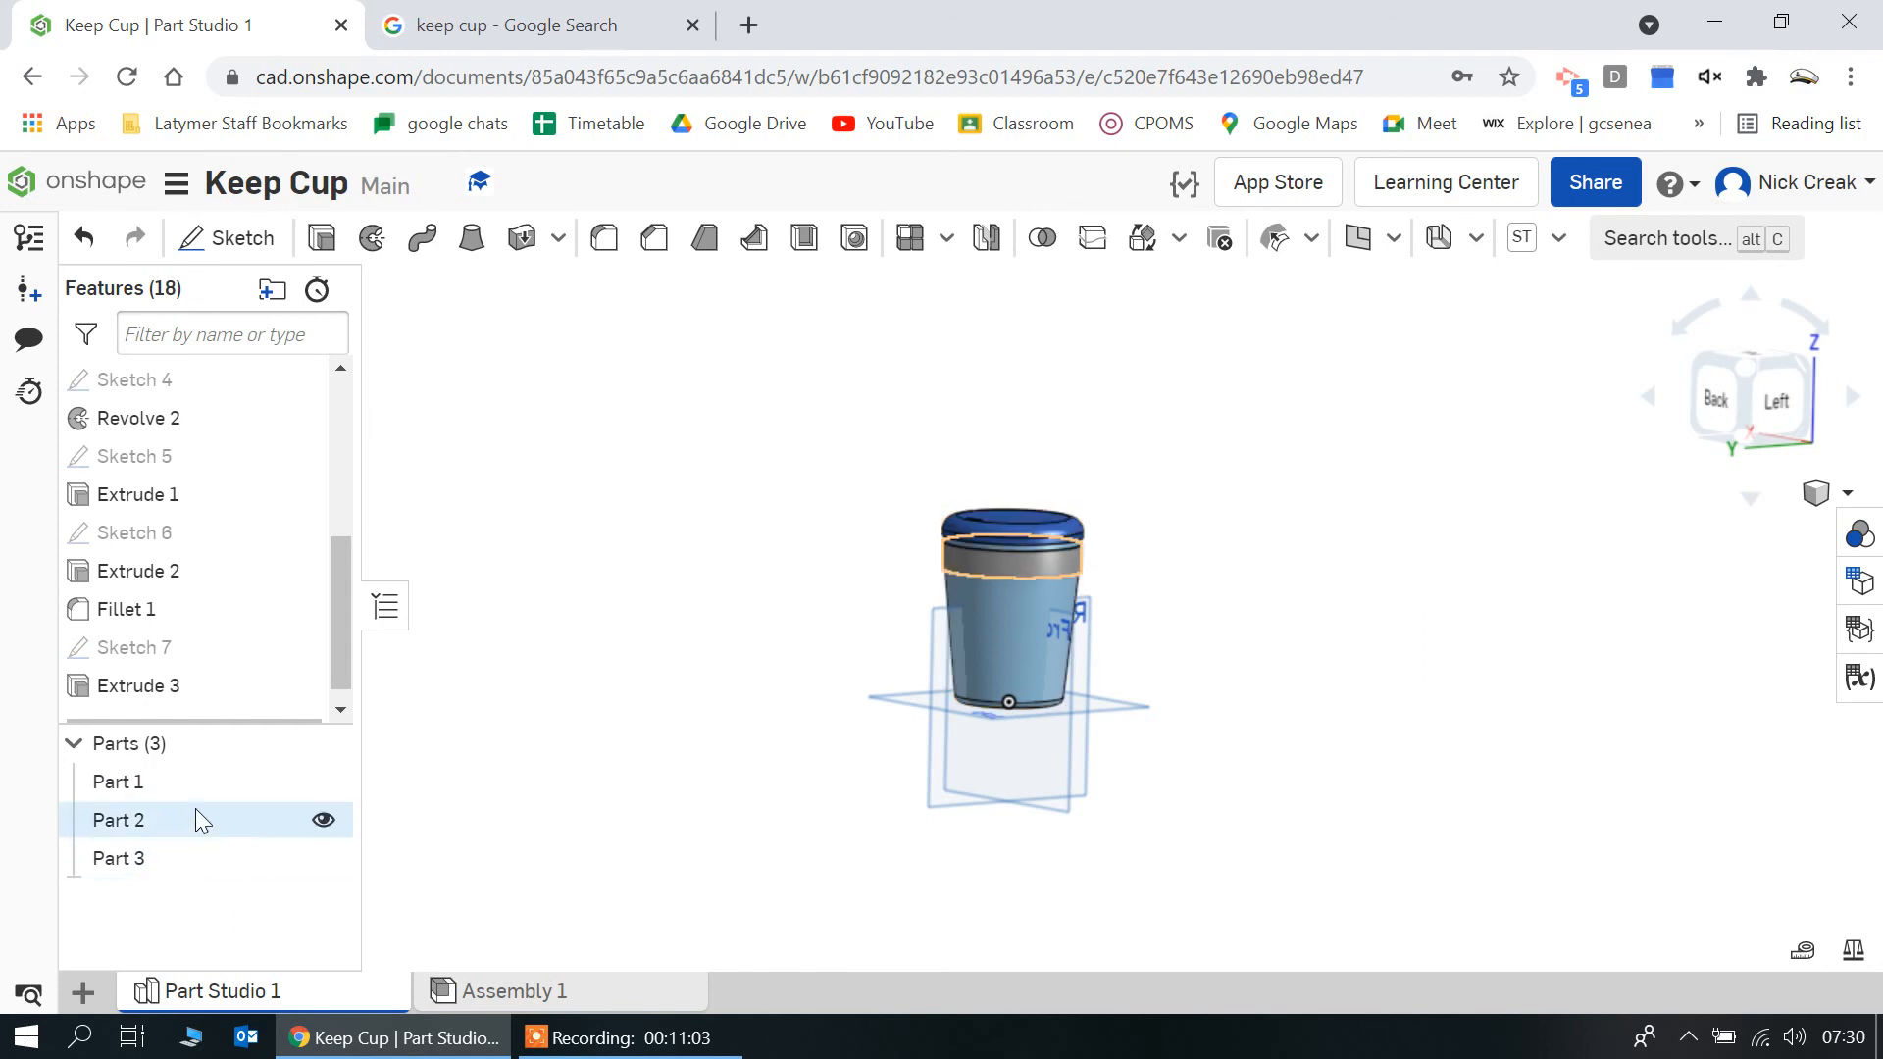
Rename Part 1, the cup body, as Main Cup
right_click(182, 780)
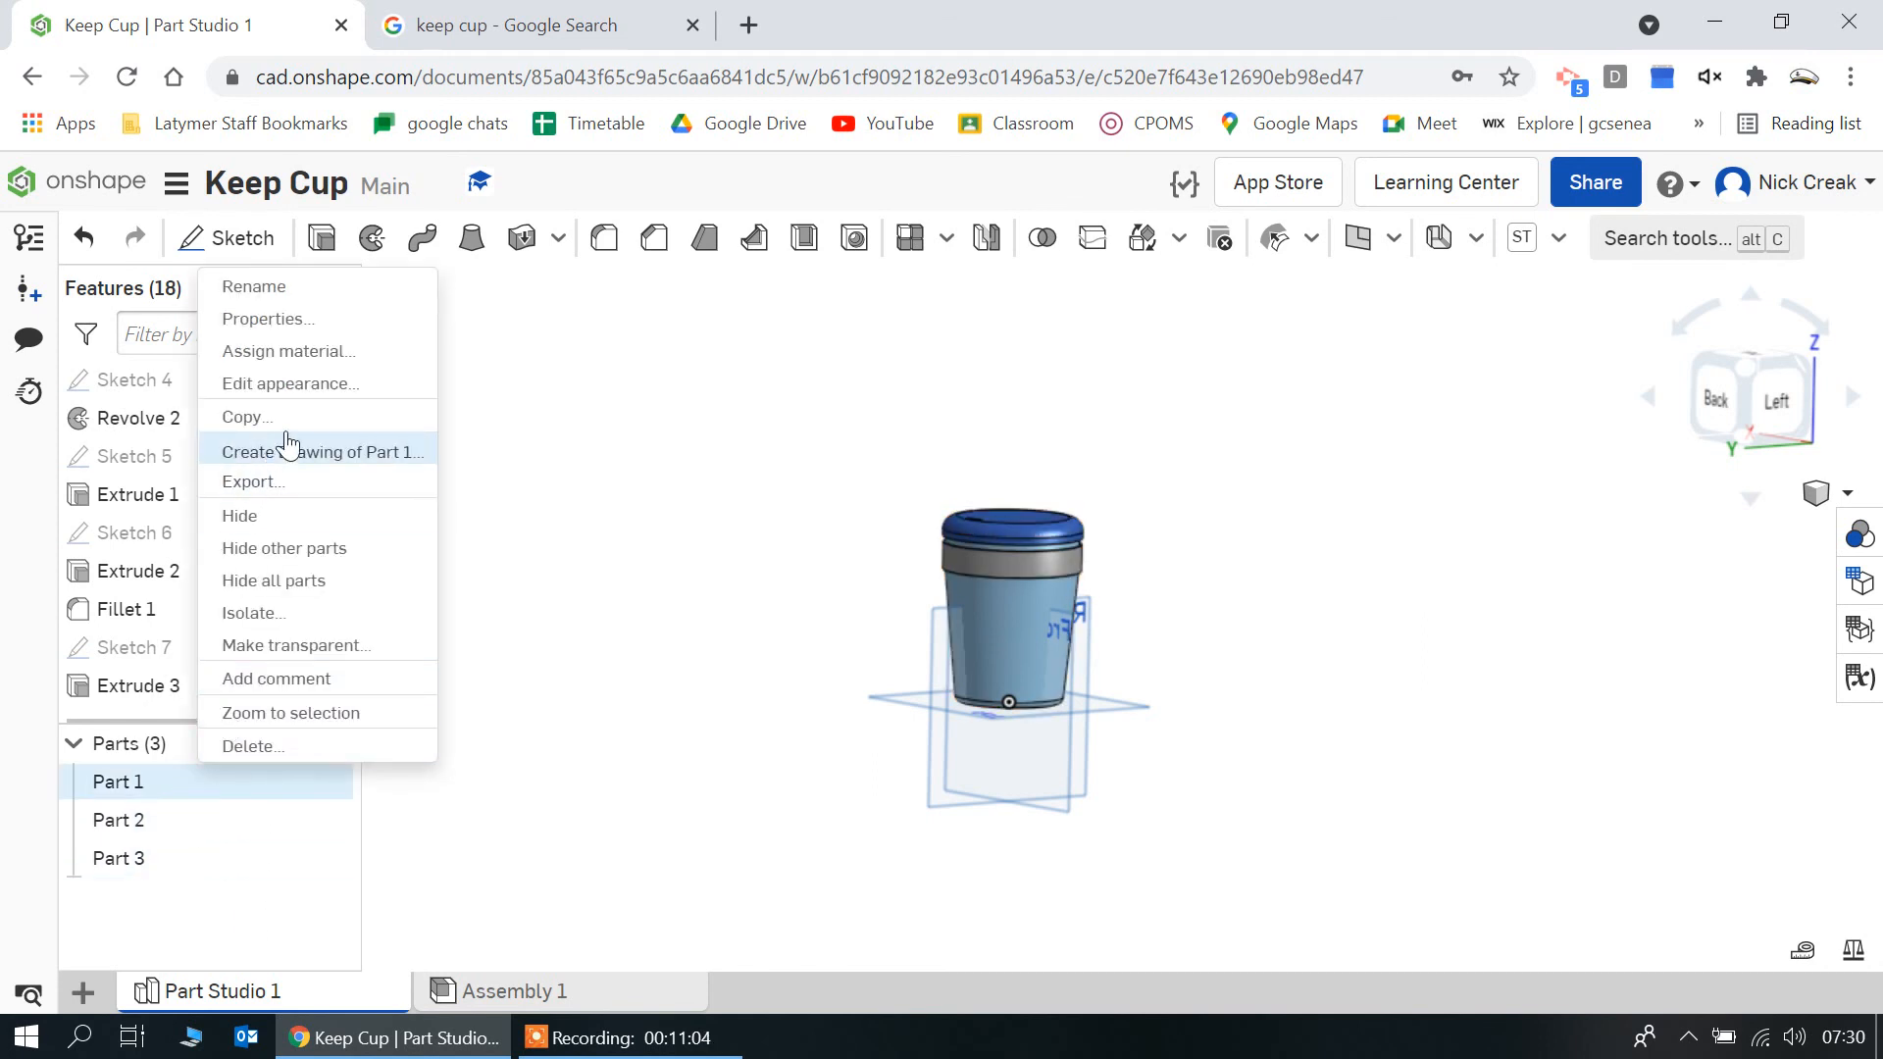
left_click(279, 294)
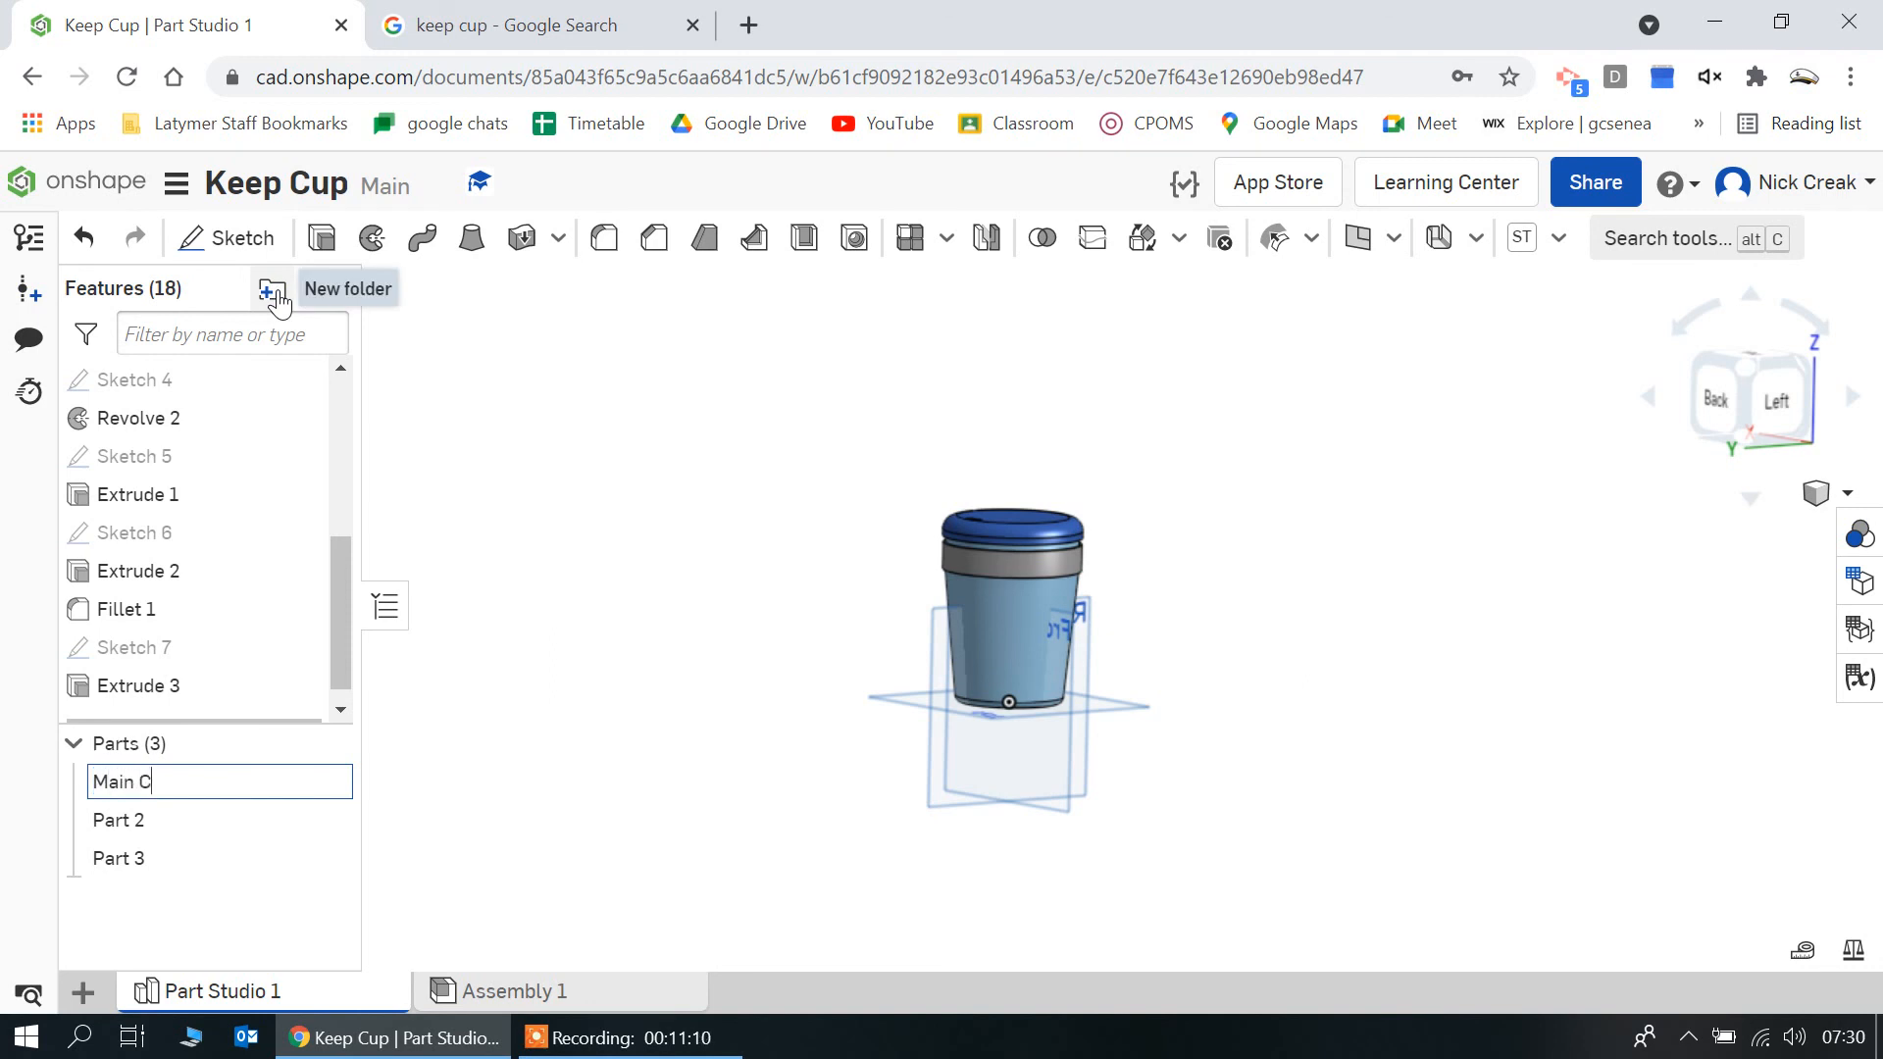
type("Main Cup")
Rename Part 2, the band around the cup, as Grip
left_click(174, 829)
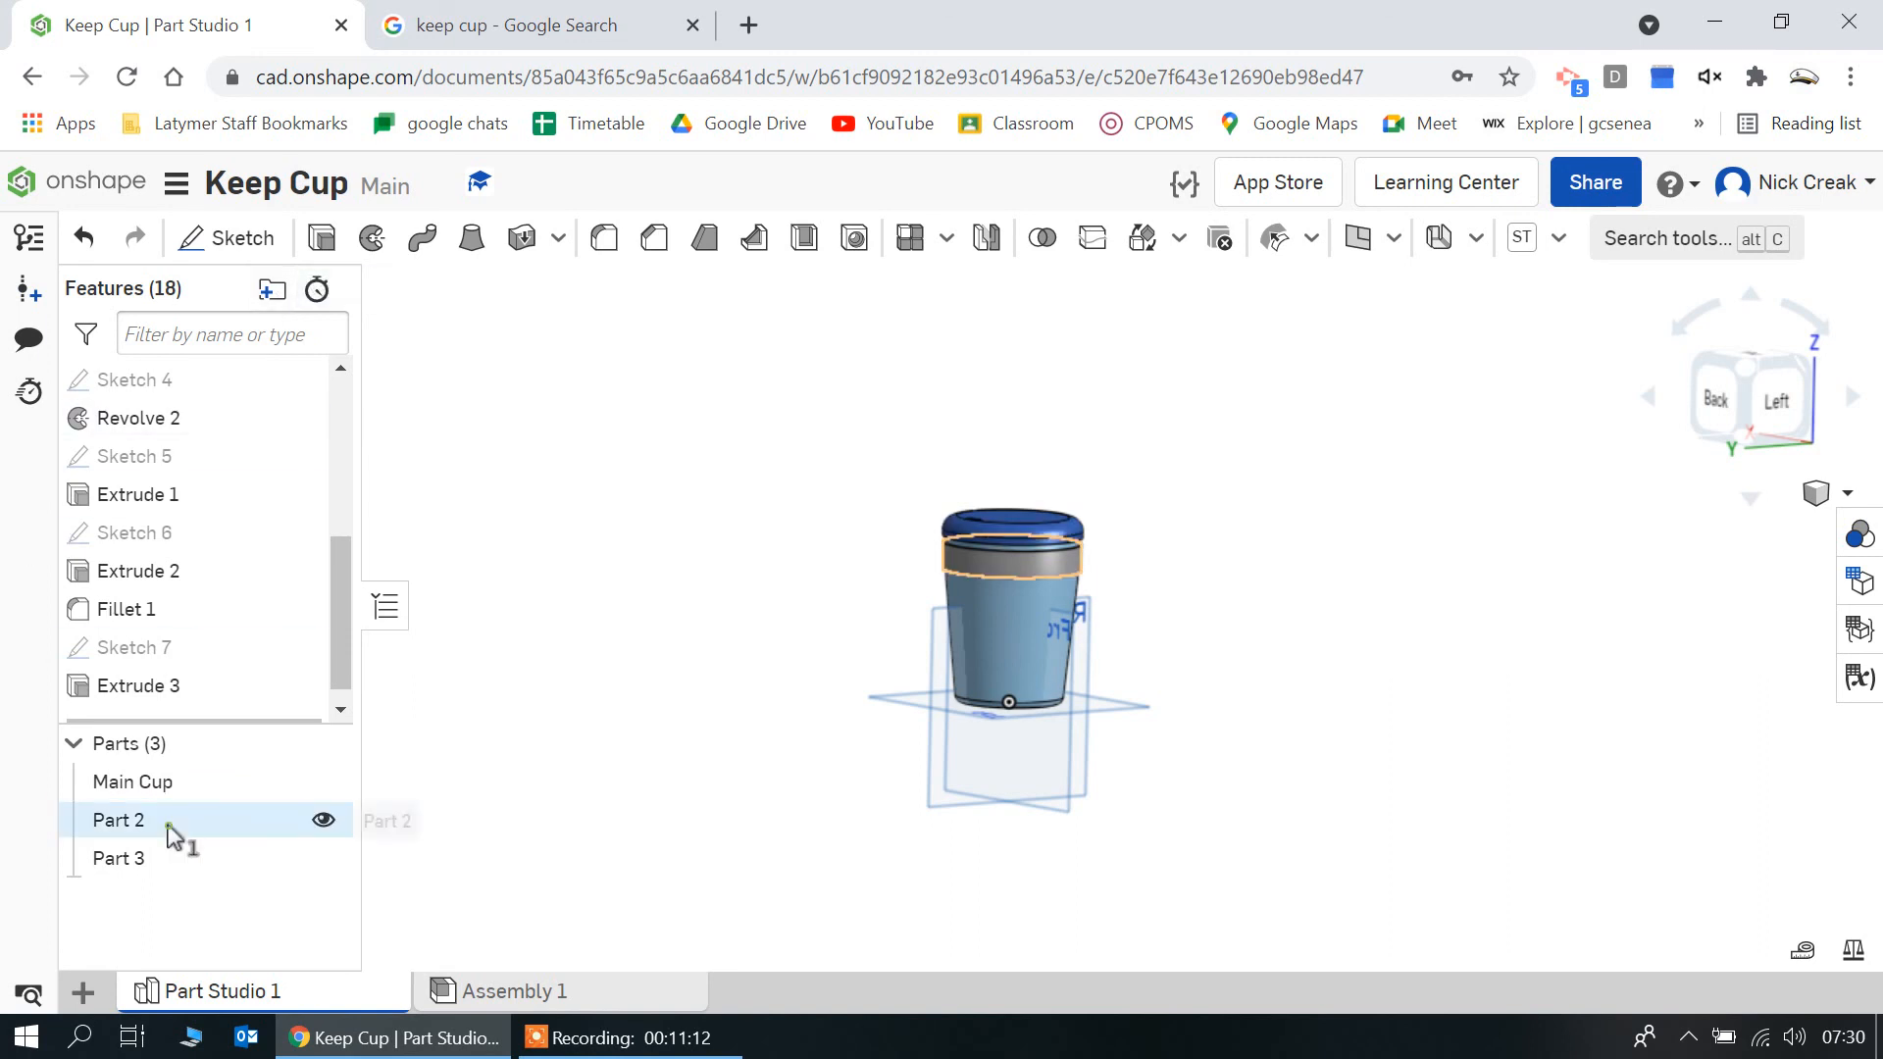
right_click(175, 831)
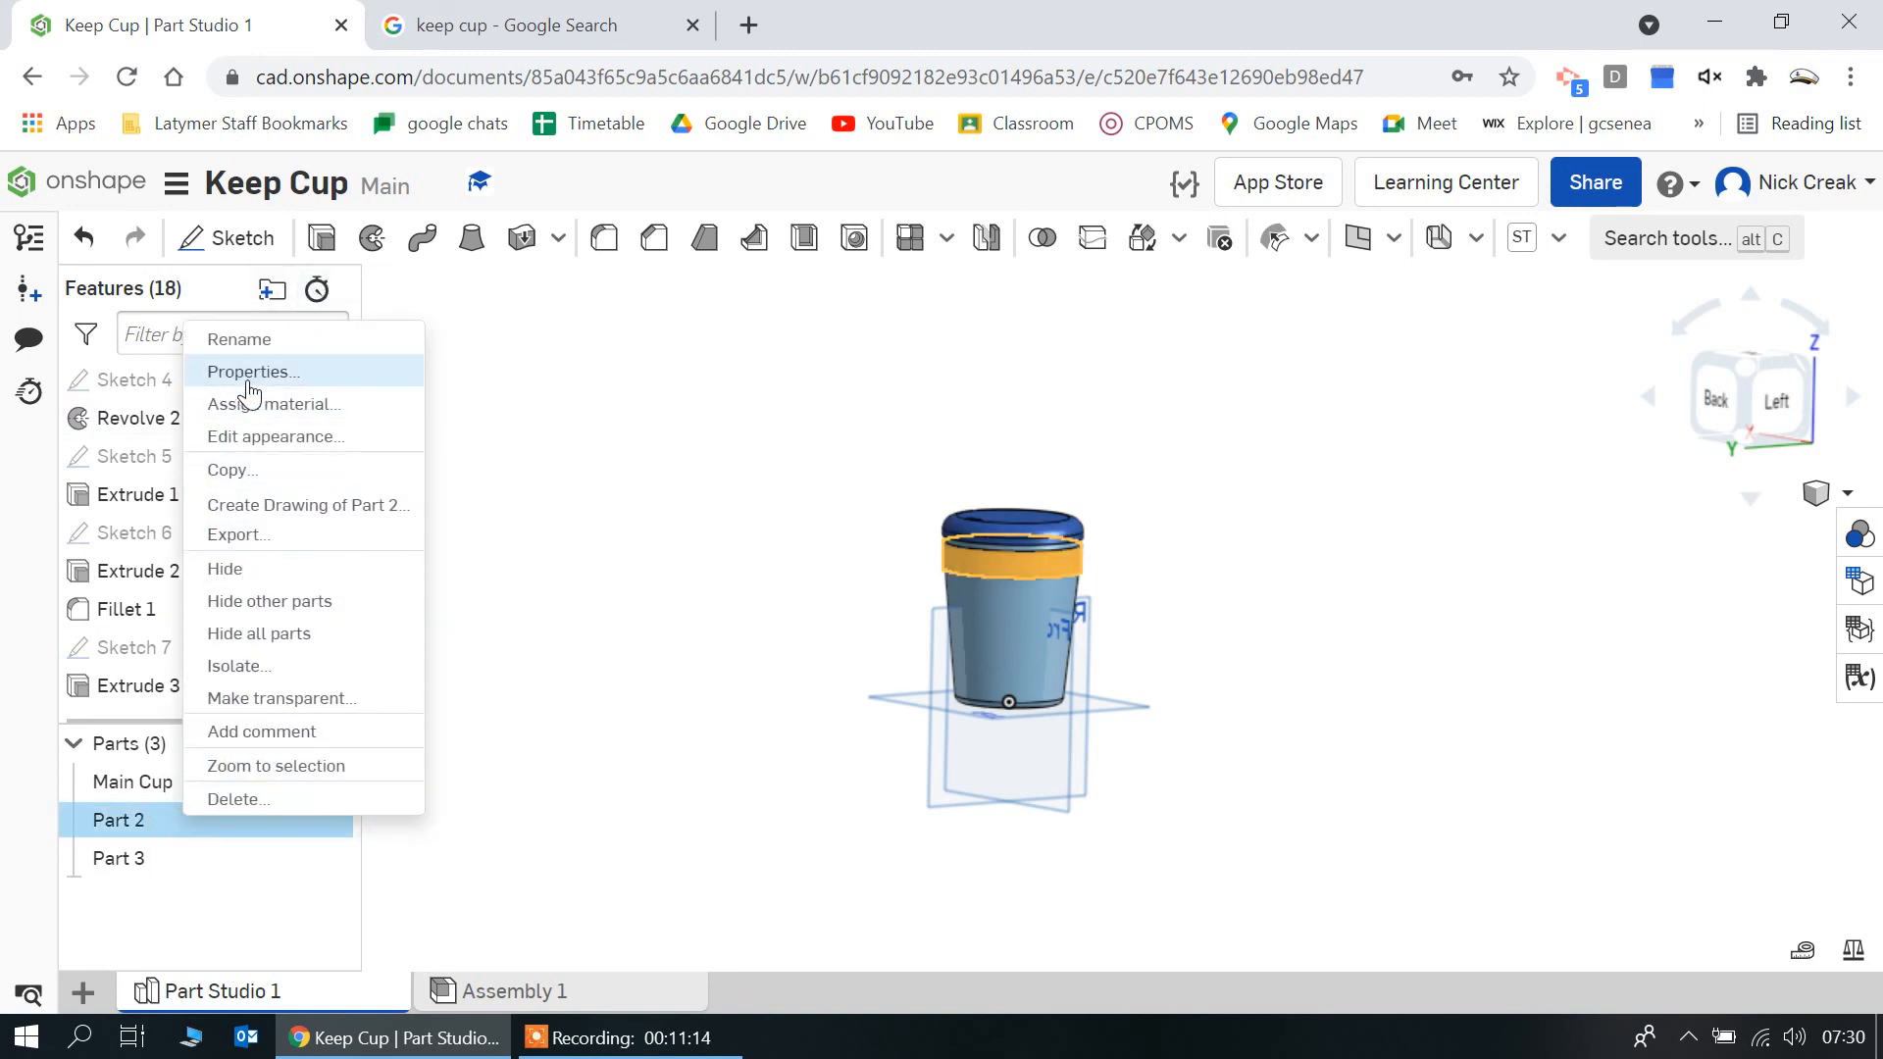
left_click(279, 338)
type("Grip")
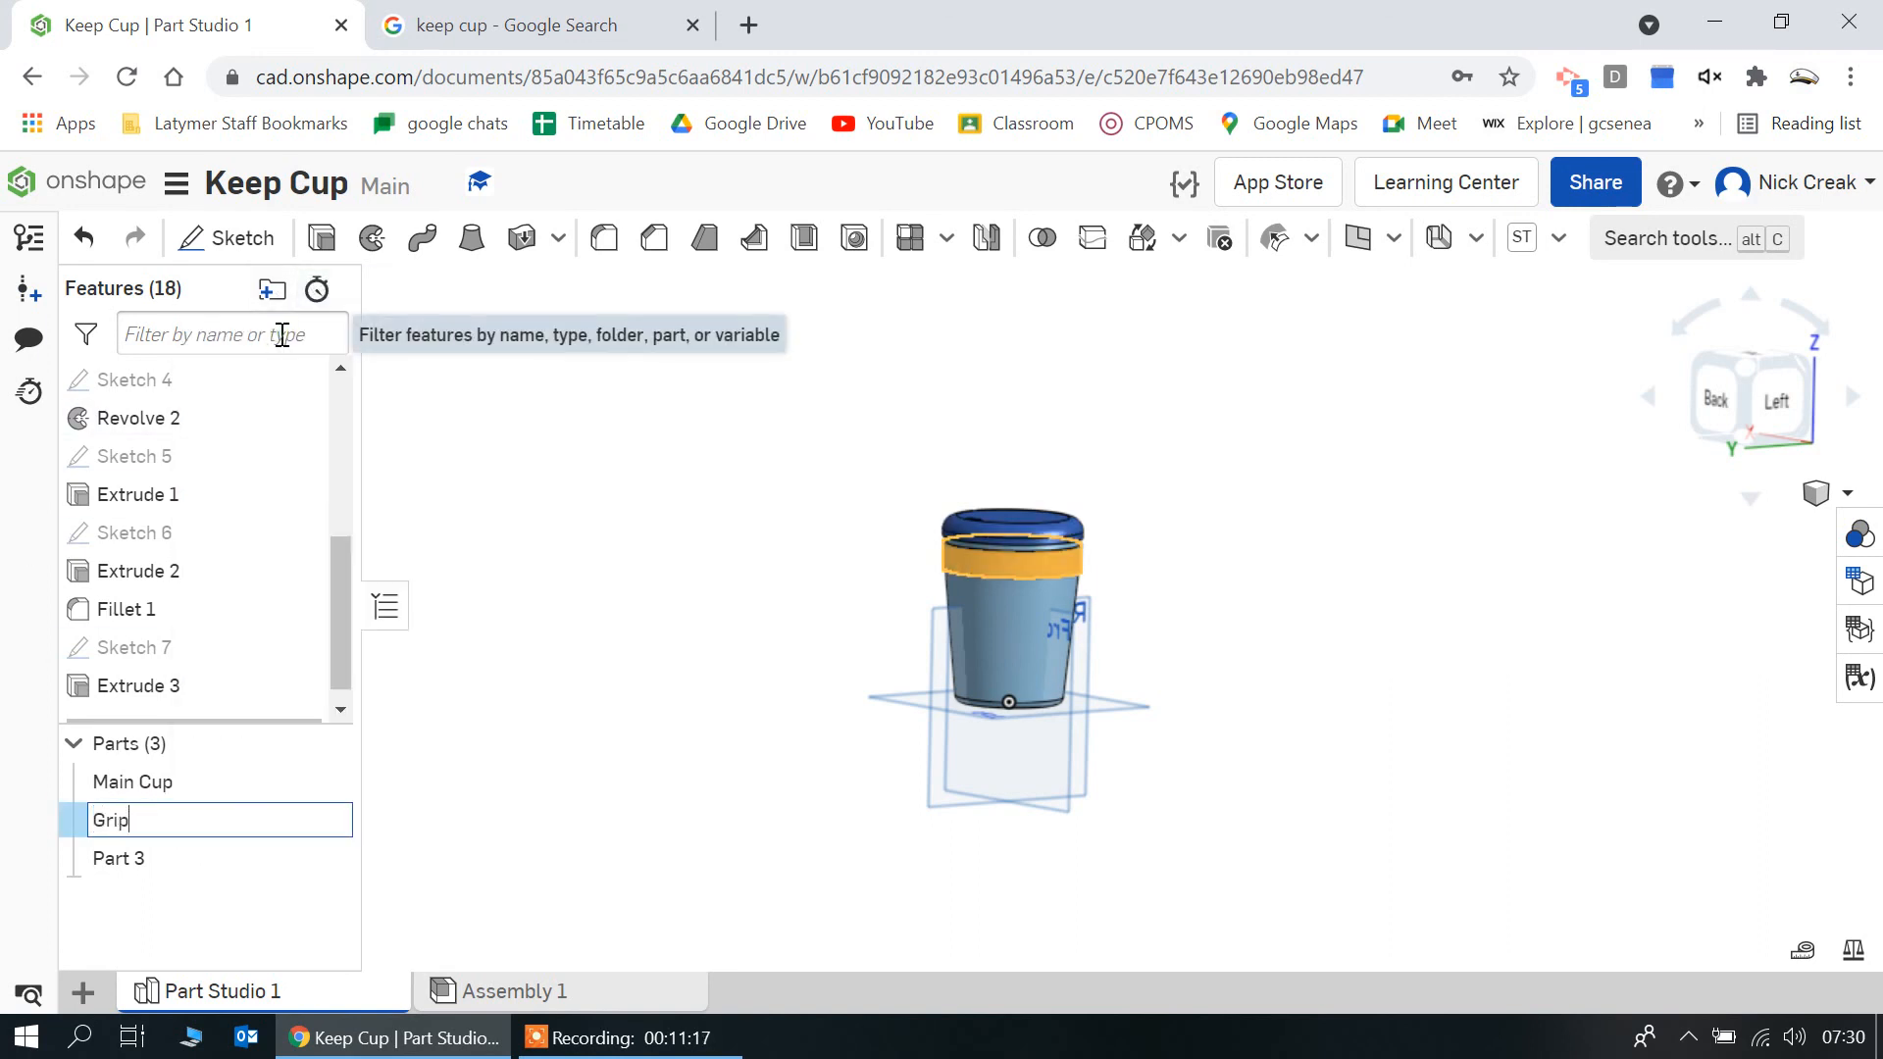
Clear the combined part selection and rename Part 3, the cup's cover, as Lid
left_click(168, 861, "shift")
right_click(171, 863)
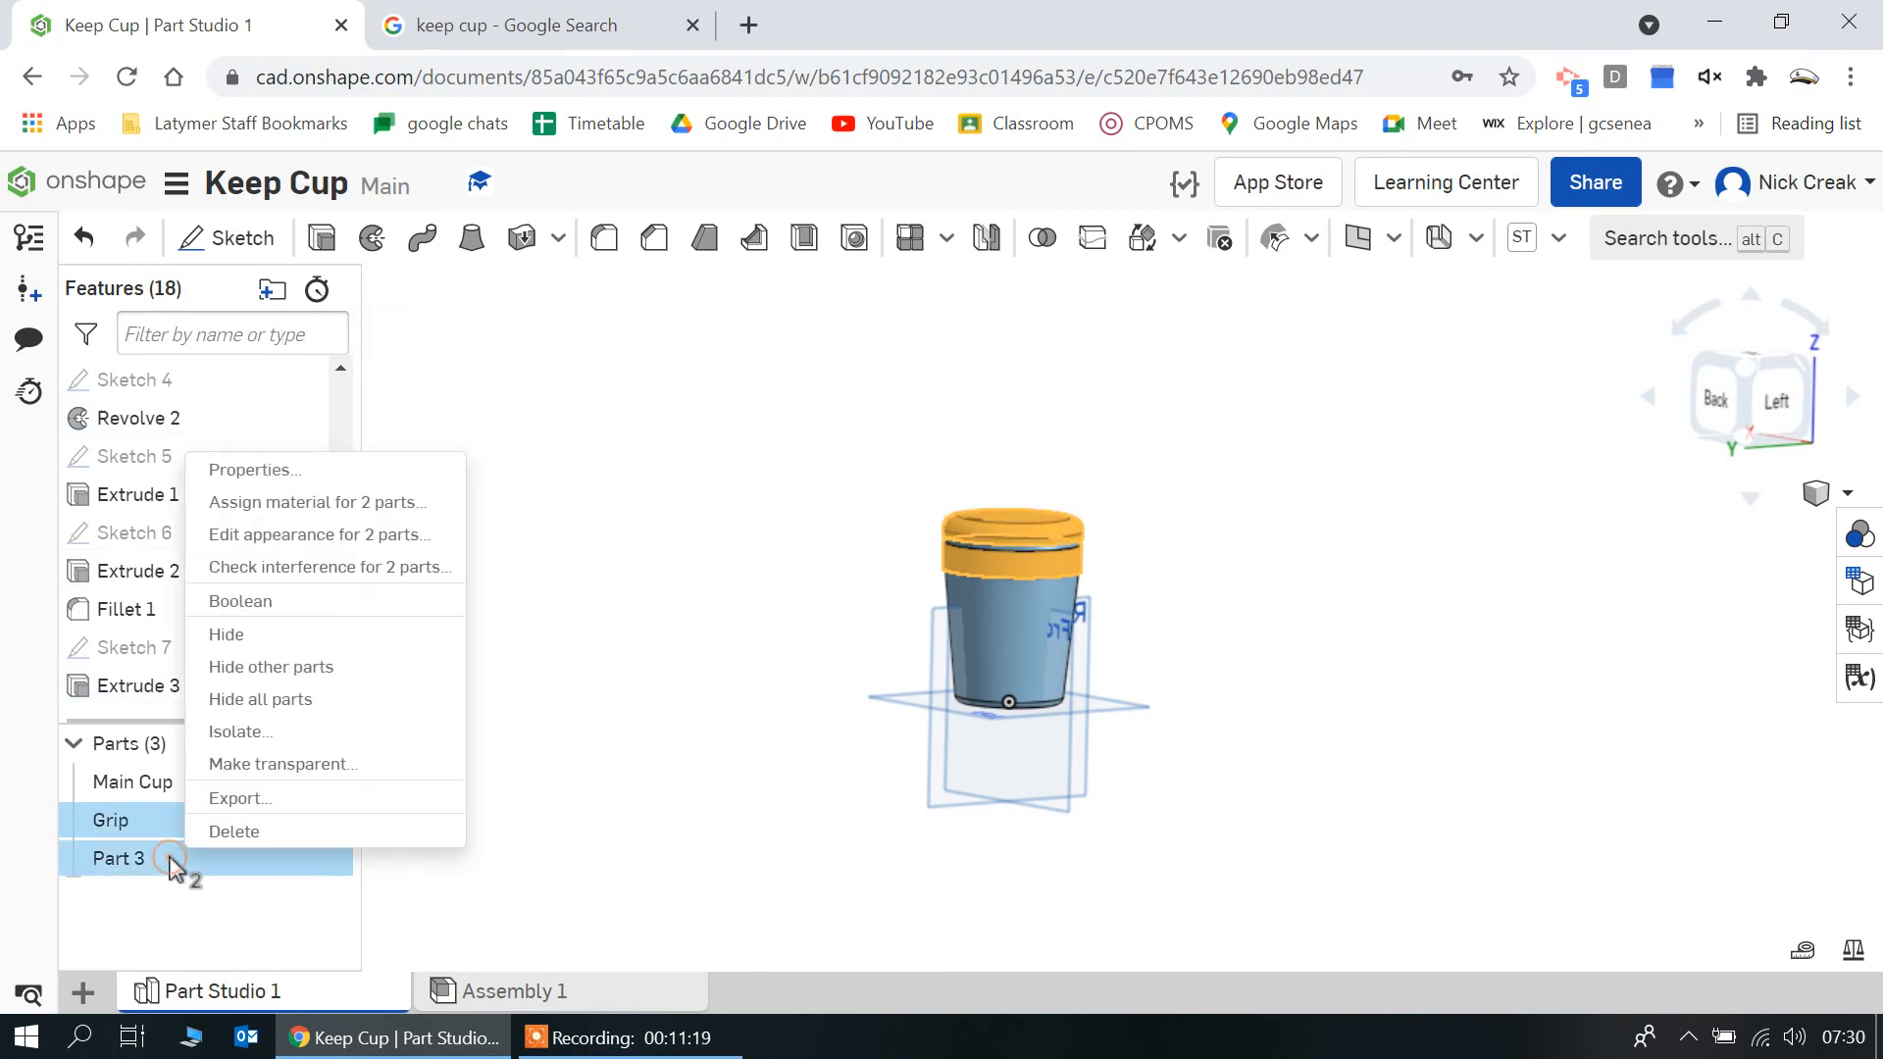
left_click(176, 954)
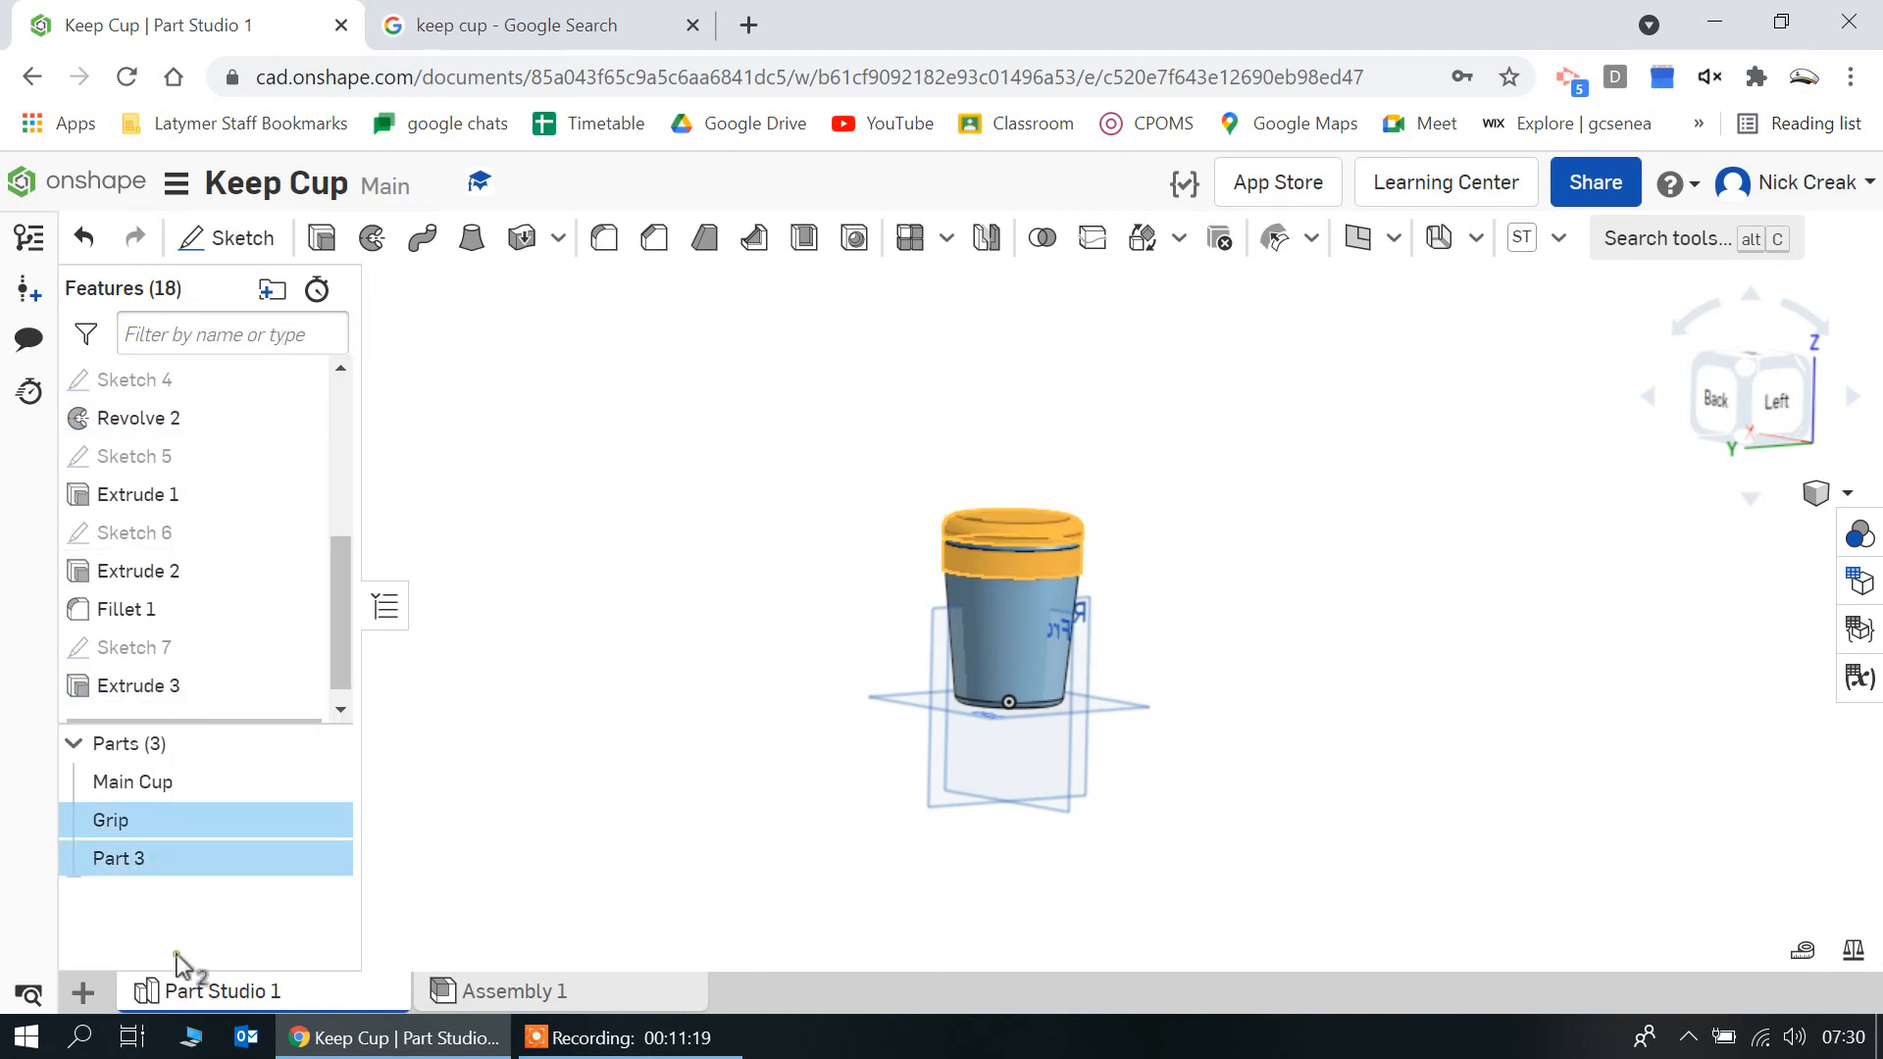
left_click(210, 861)
right_click(209, 865)
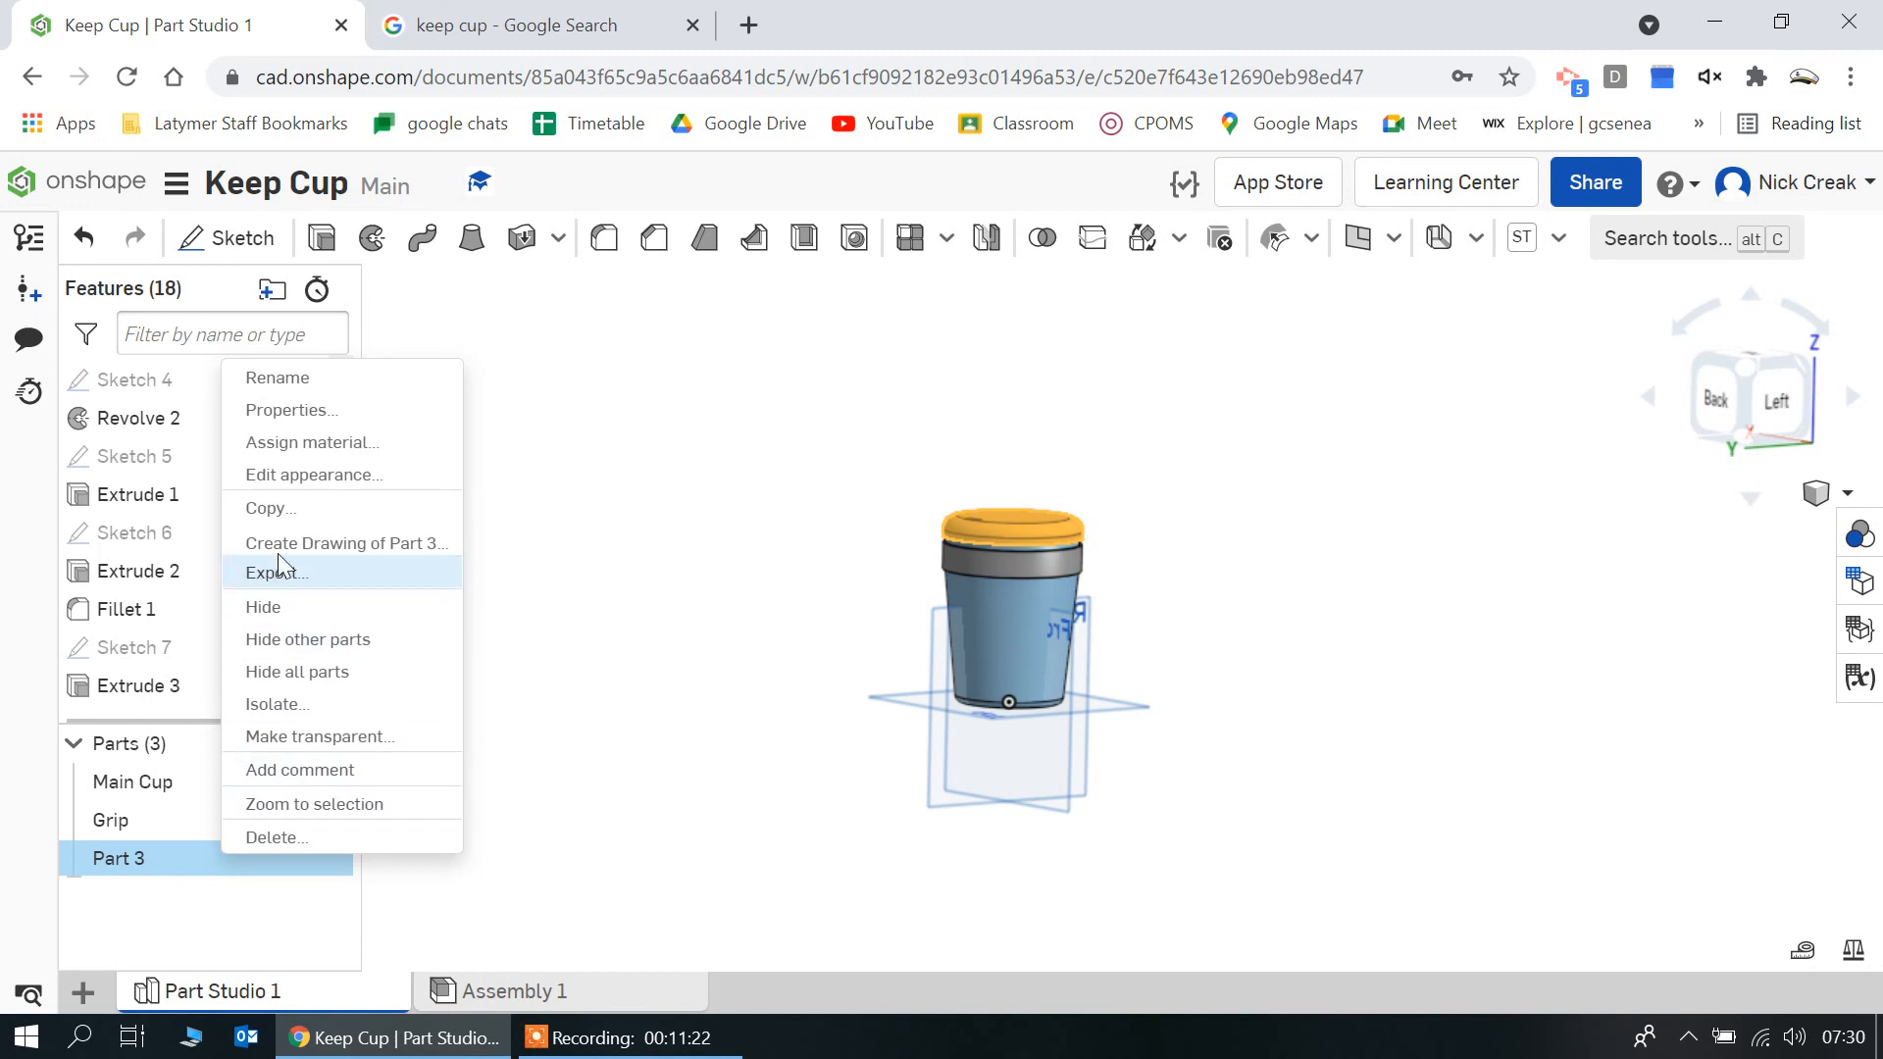
left_click(284, 378)
type("Lid")
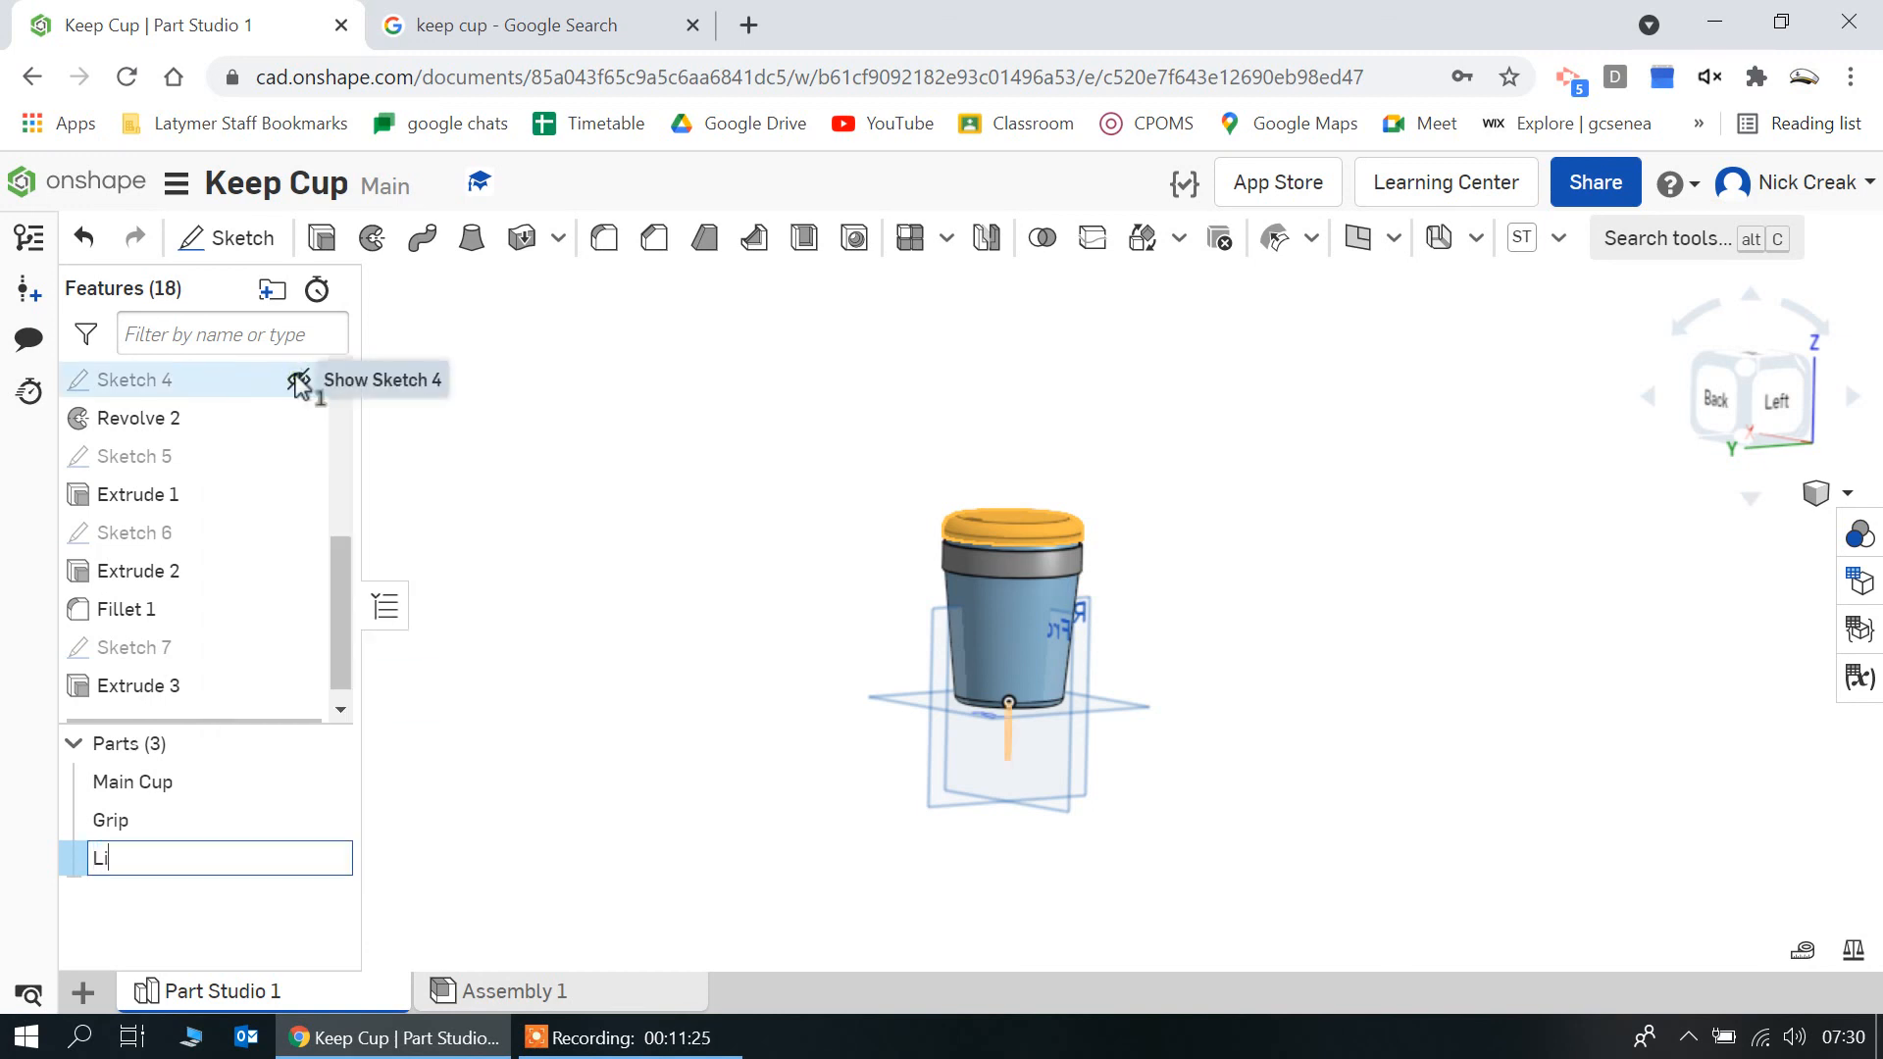
key("Return")
left_click(627, 1037)
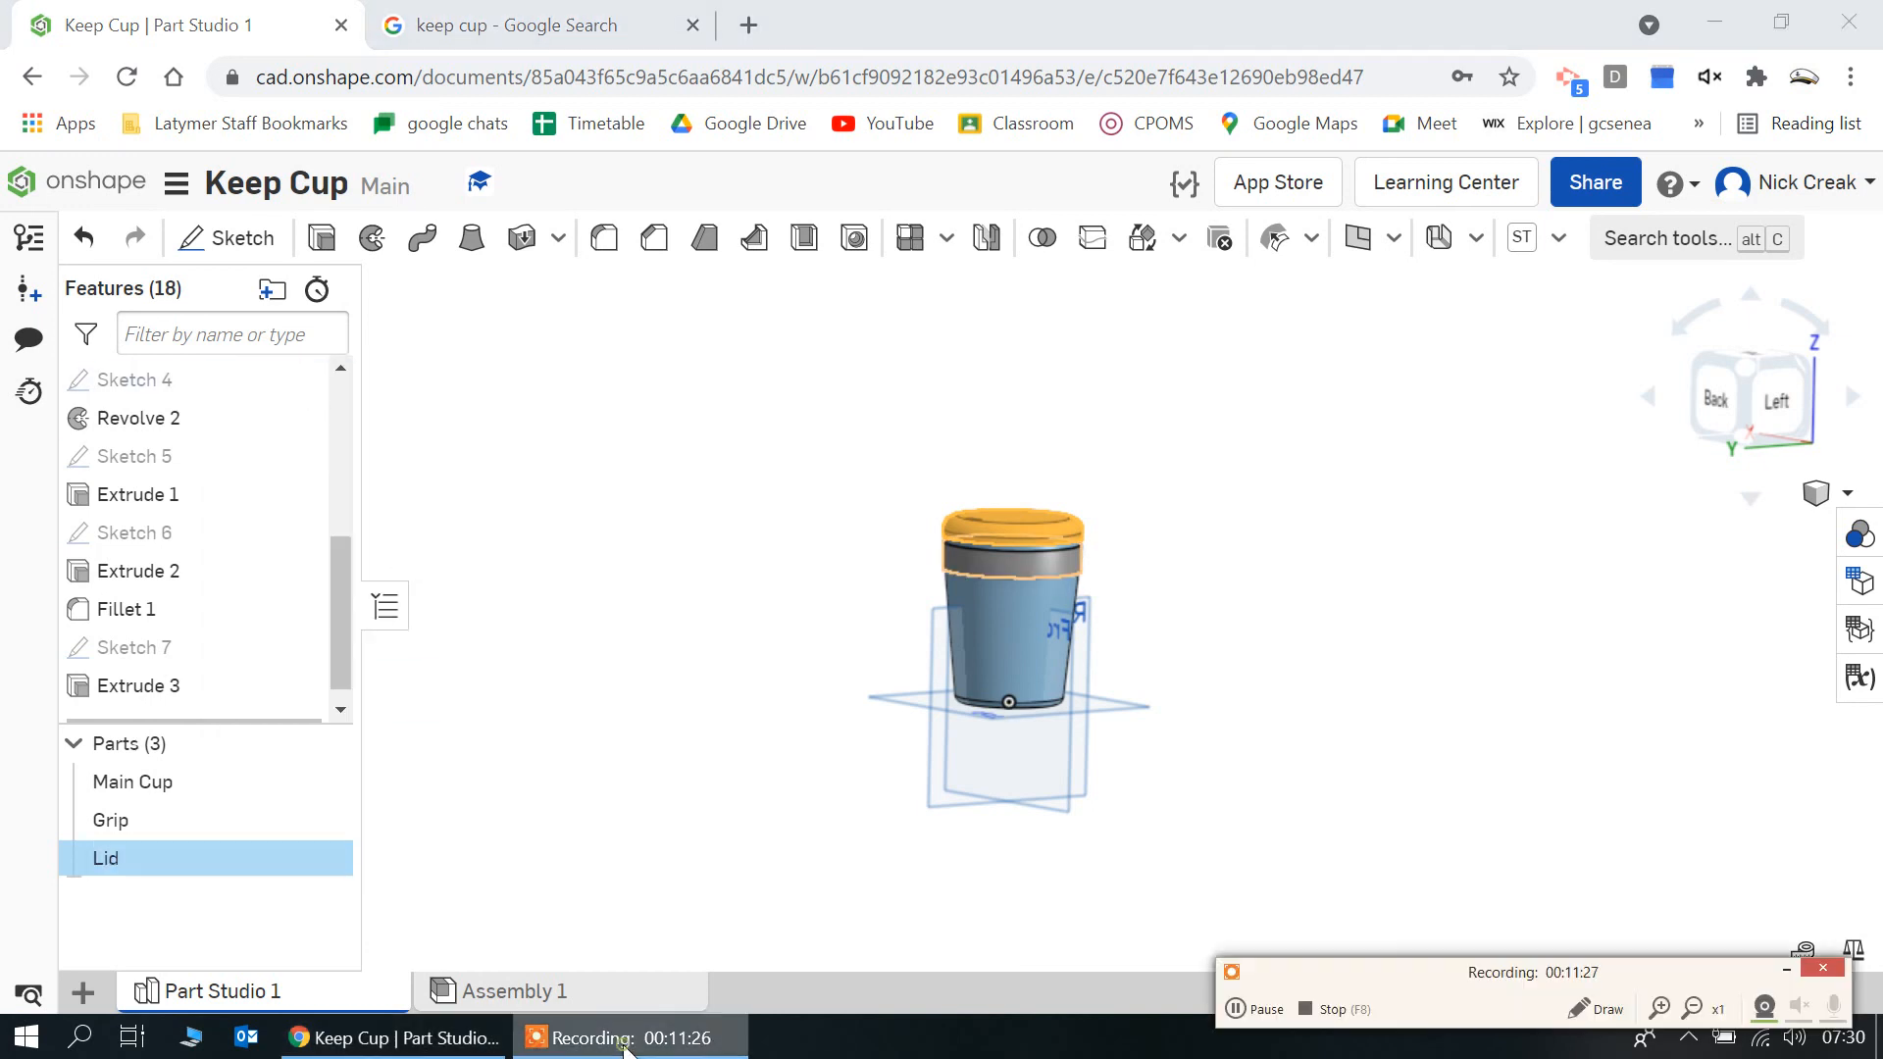